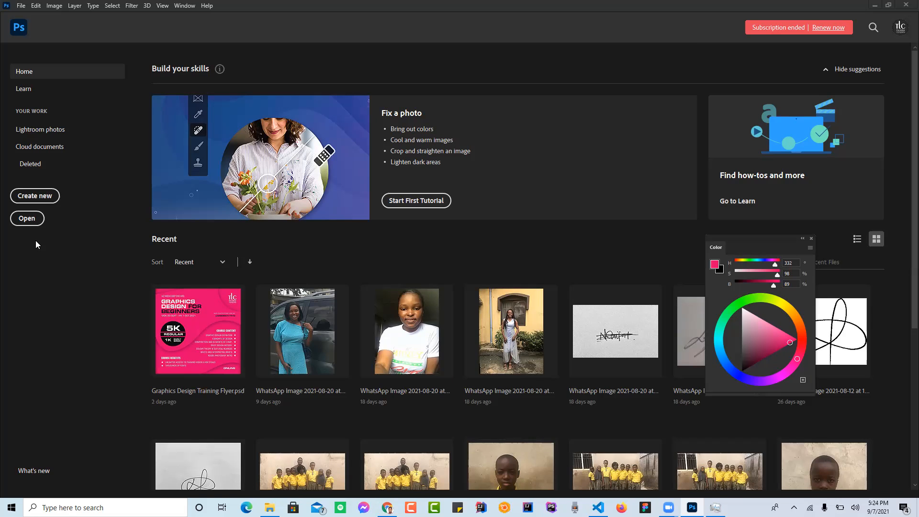
Step: Start a new document using the A5 blank print preset
left_click(41, 196)
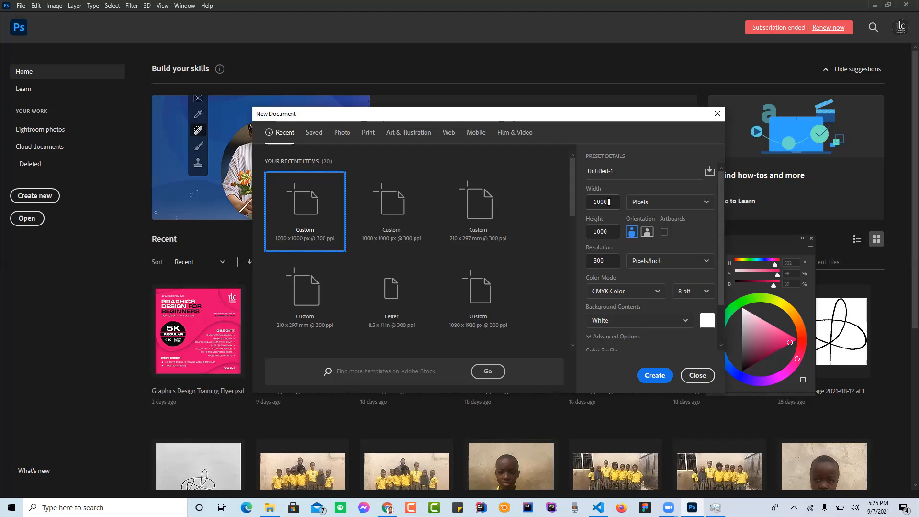
left_click(591, 49)
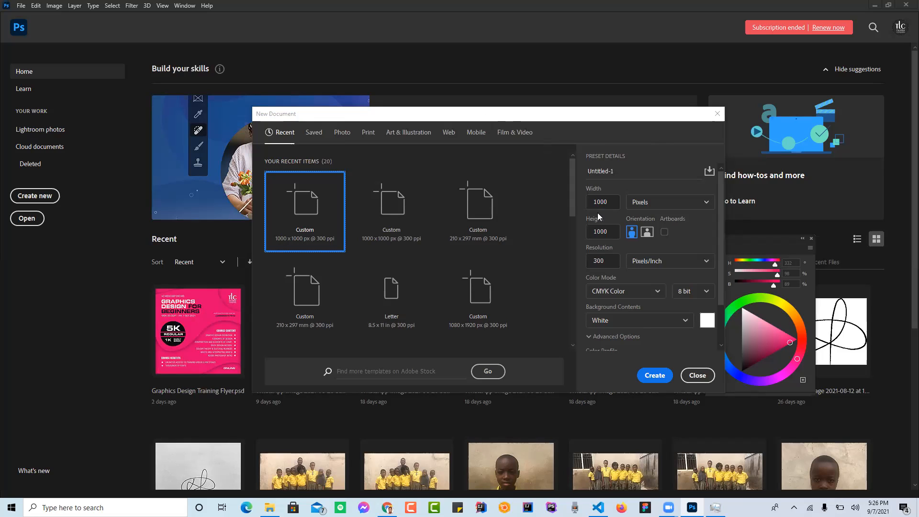
left_click(367, 131)
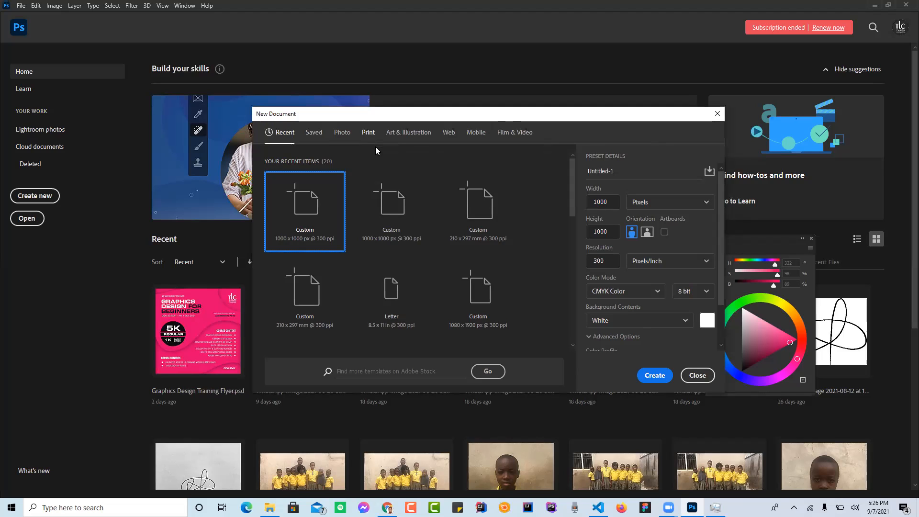
left_click(366, 135)
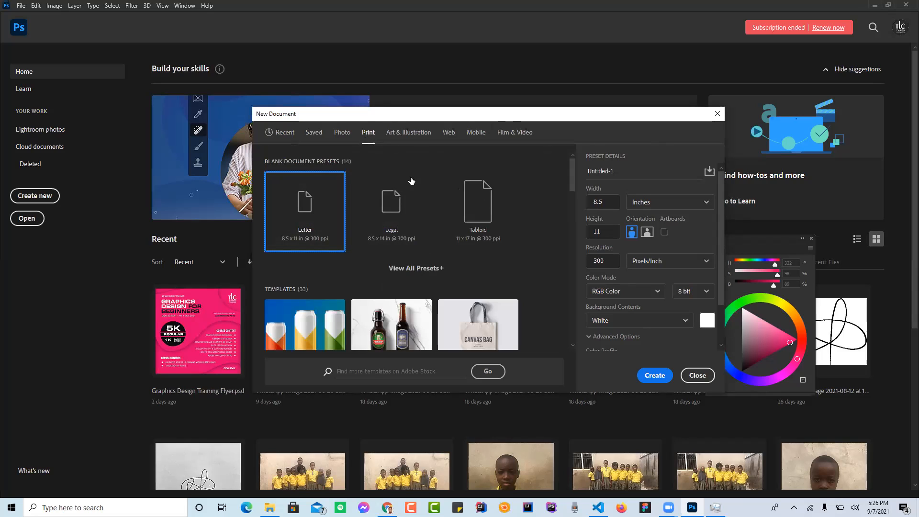
left_click(416, 268)
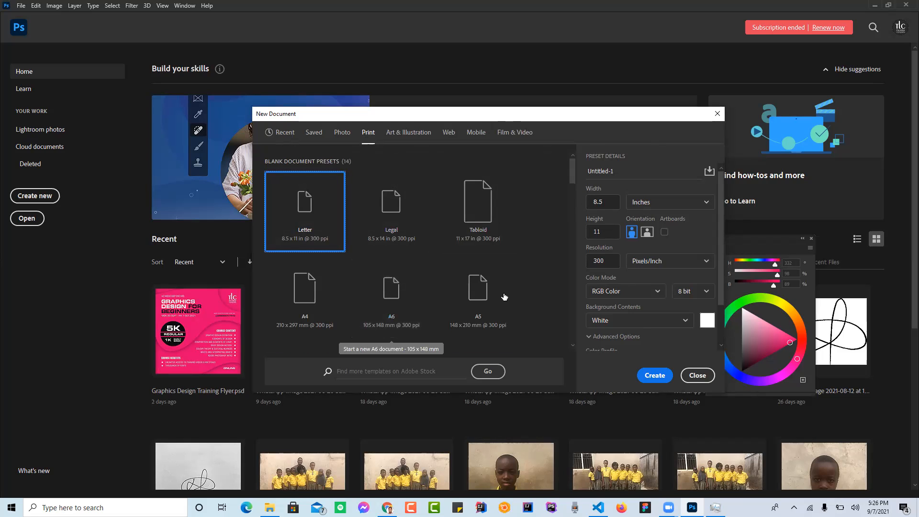
left_click(485, 300)
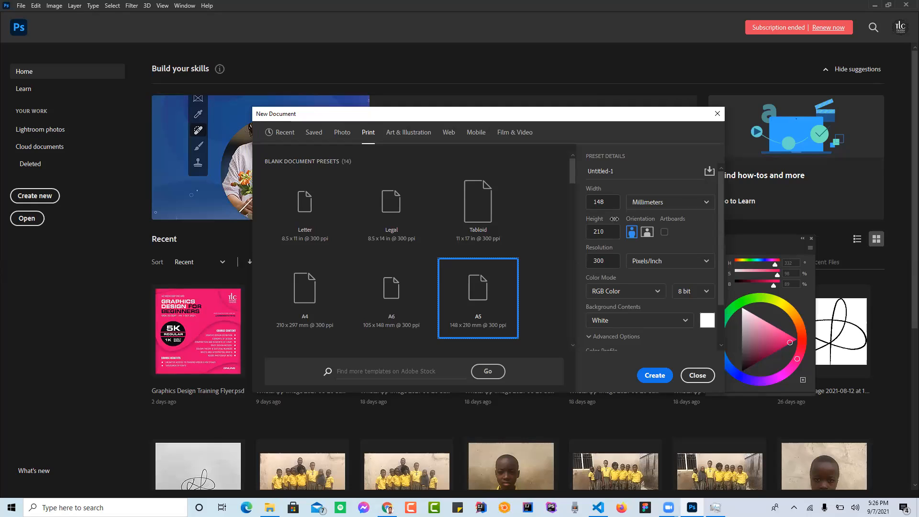
Step: Set the new document's units to inches and its color mode to CMYK Color
left_click(670, 202)
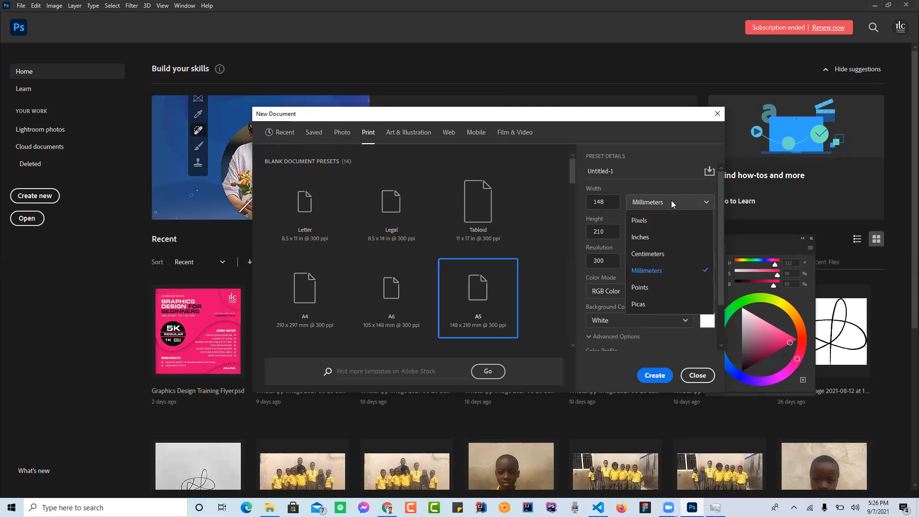
left_click(649, 242)
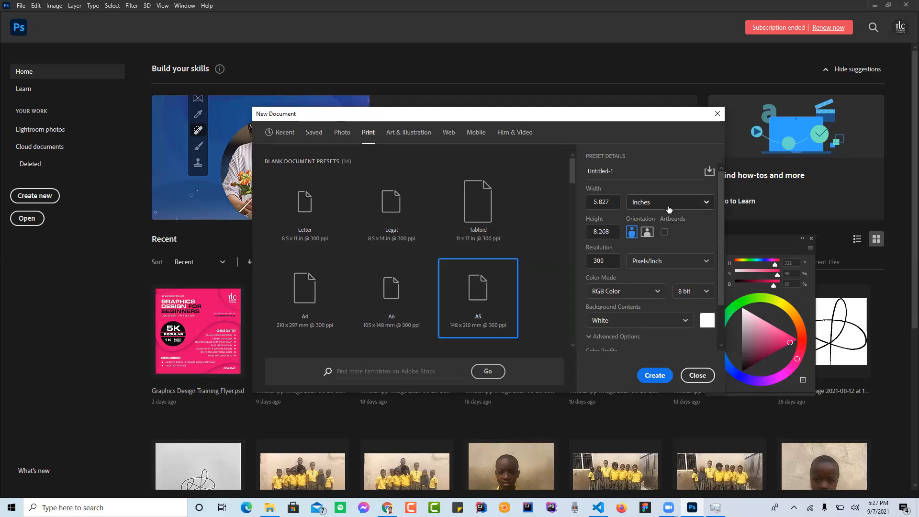
left_click(655, 293)
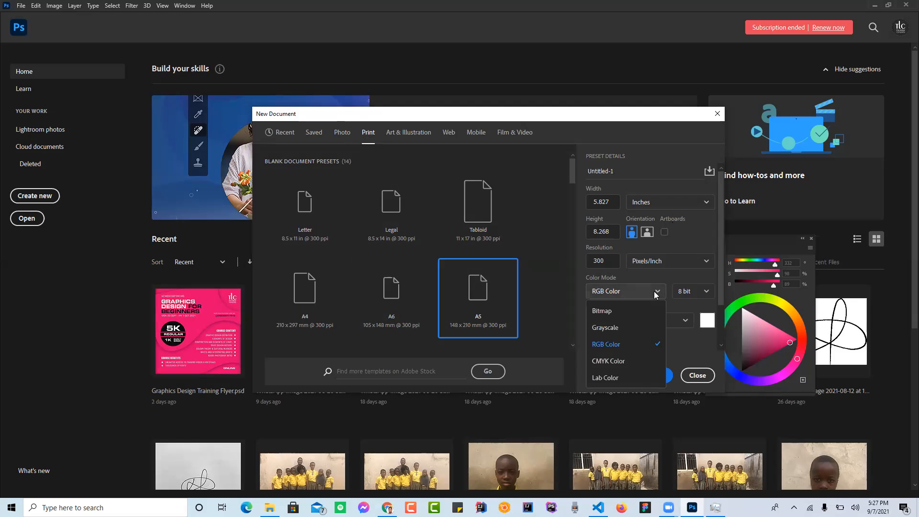
left_click(609, 361)
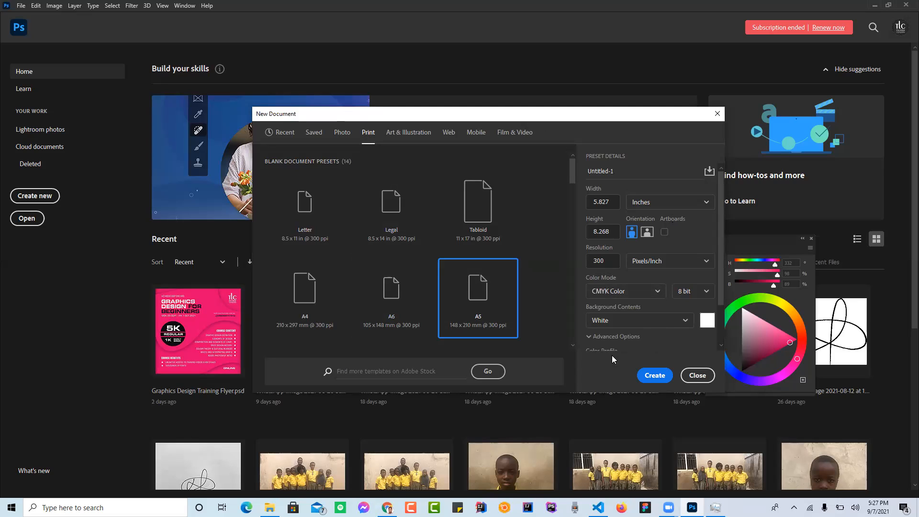
Step: Name the new document "Back to School" and create it
left_click_drag(719, 264, 725, 236)
left_click_drag(616, 171, 582, 172)
type("Back to School")
left_click(654, 210)
left_click(659, 208)
left_click(662, 203)
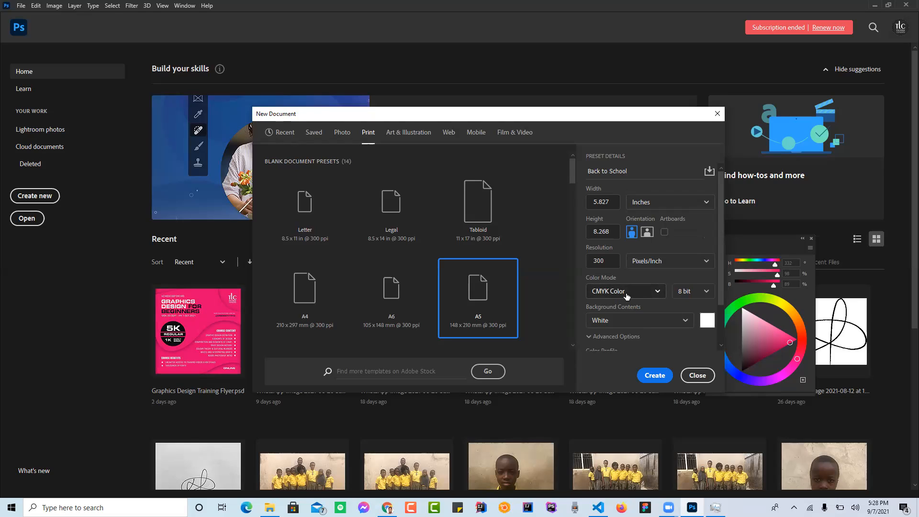
left_click(631, 176)
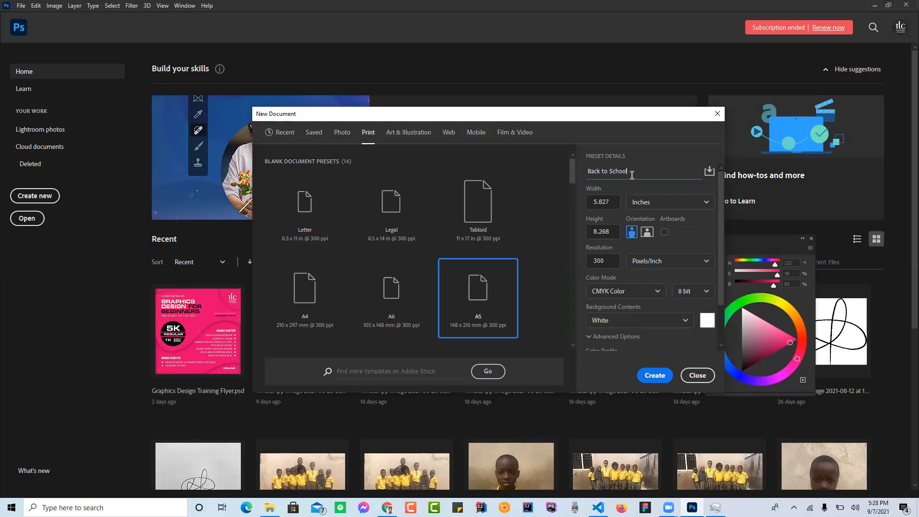
left_click(655, 376)
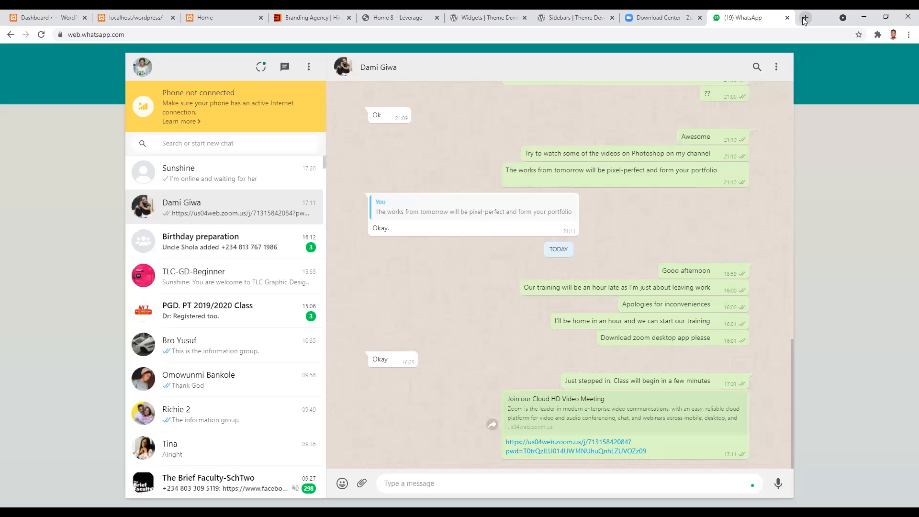
Step: Search Google for "brick texture" in a new Chrome tab
left_click(805, 17)
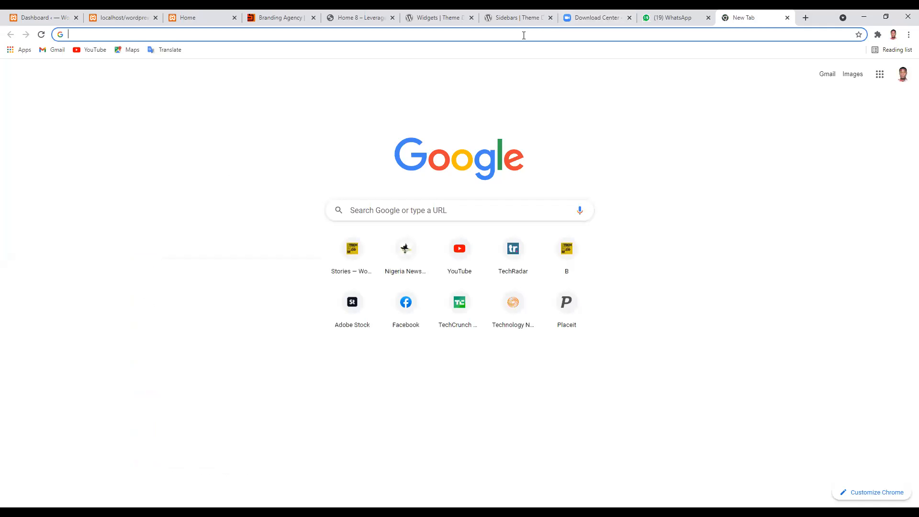
left_click(523, 36)
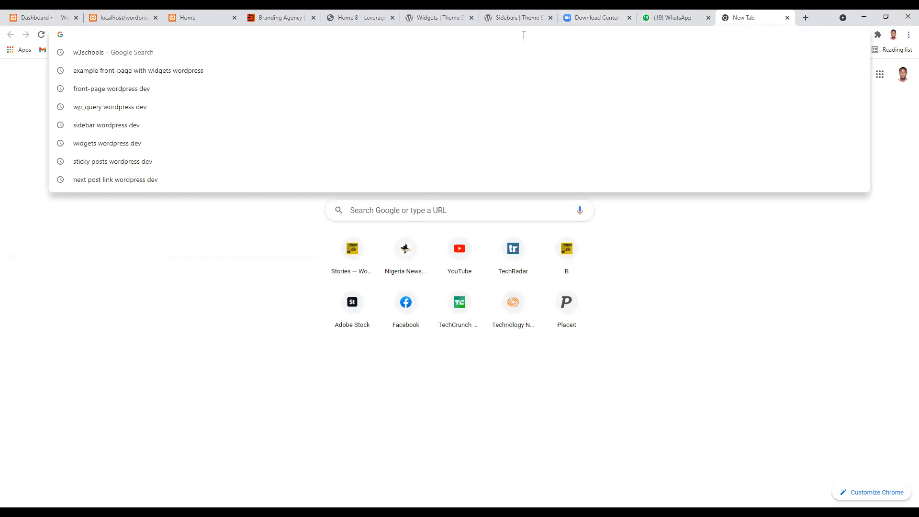
type("brick ")
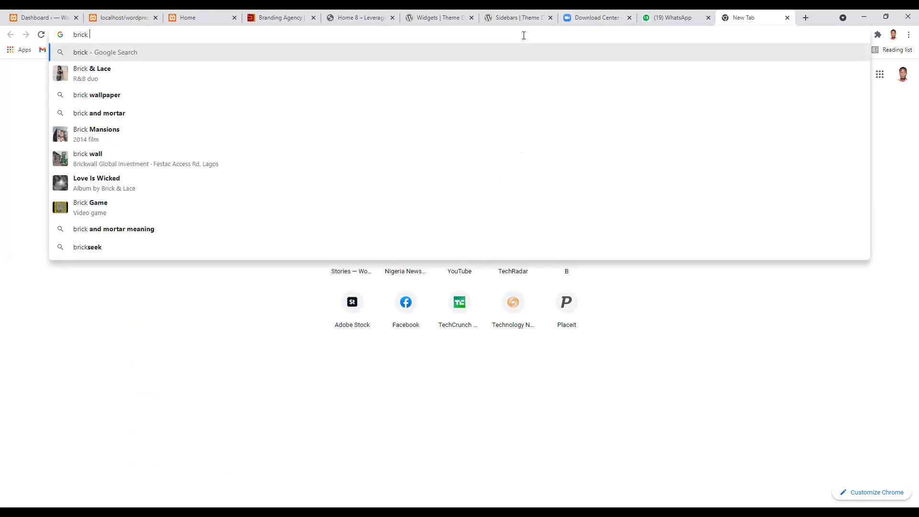
type("texture")
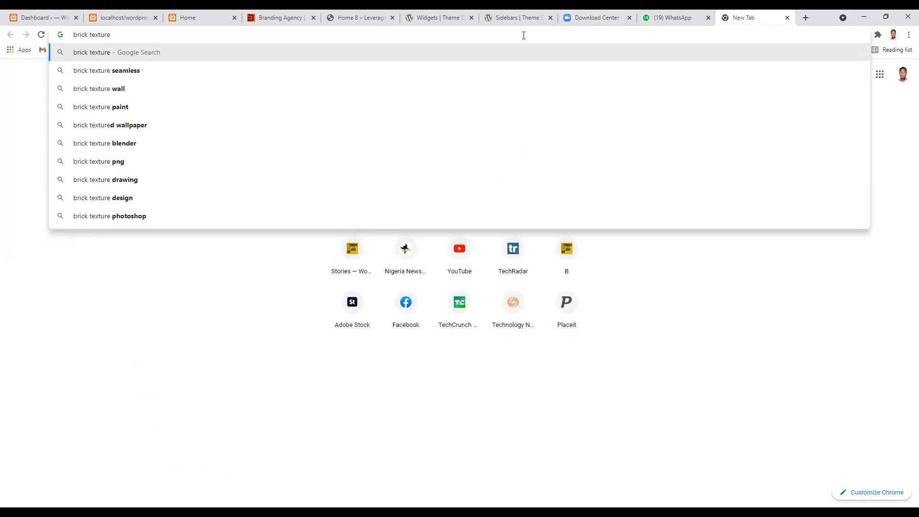
key("Return")
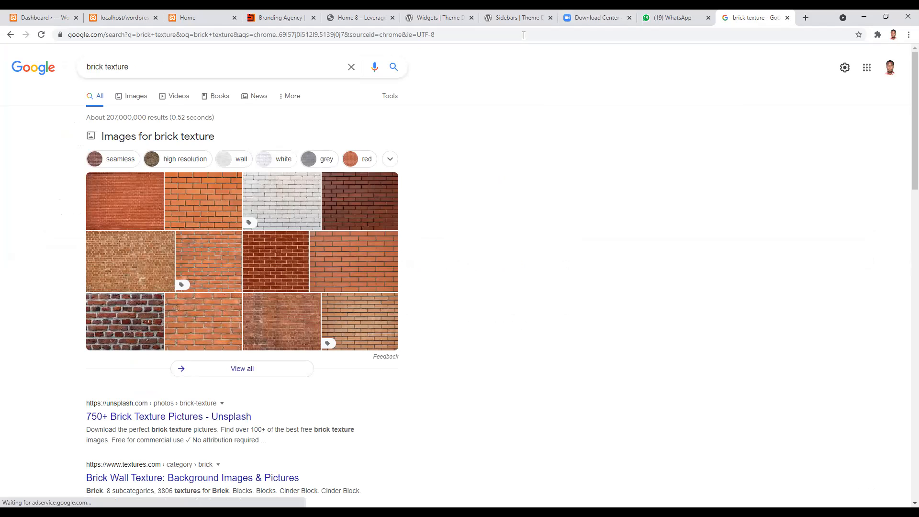
Step: Change the search query to "paper texture" and run it
double_click(96, 66)
type("paper")
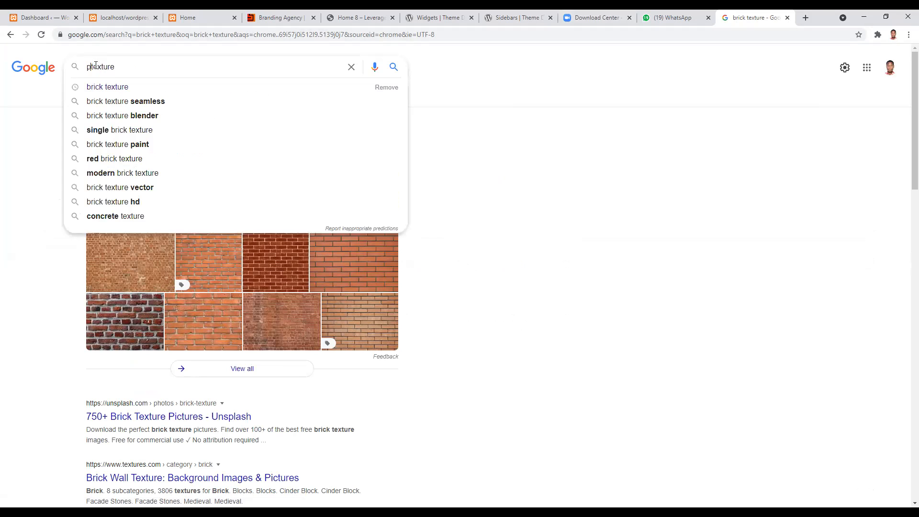
key("Return")
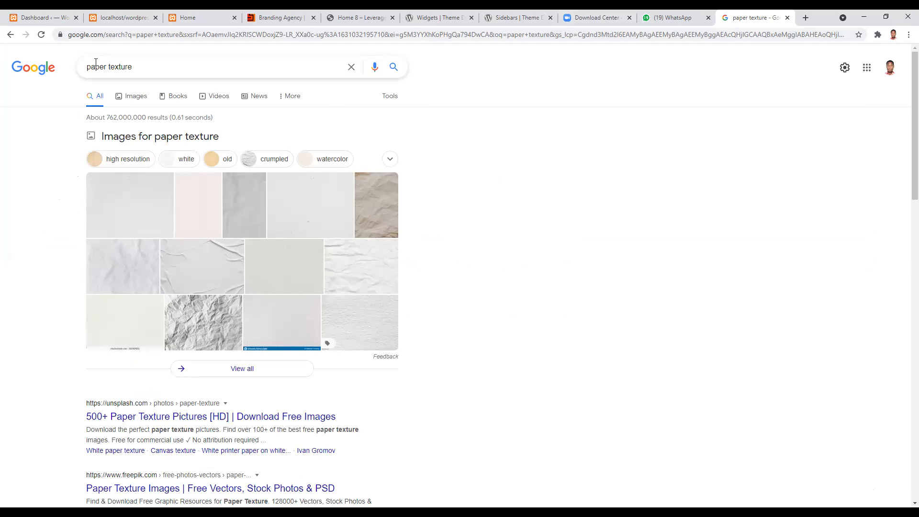
Step: Change the search back to "brick texture" and show only image results
double_click(95, 67)
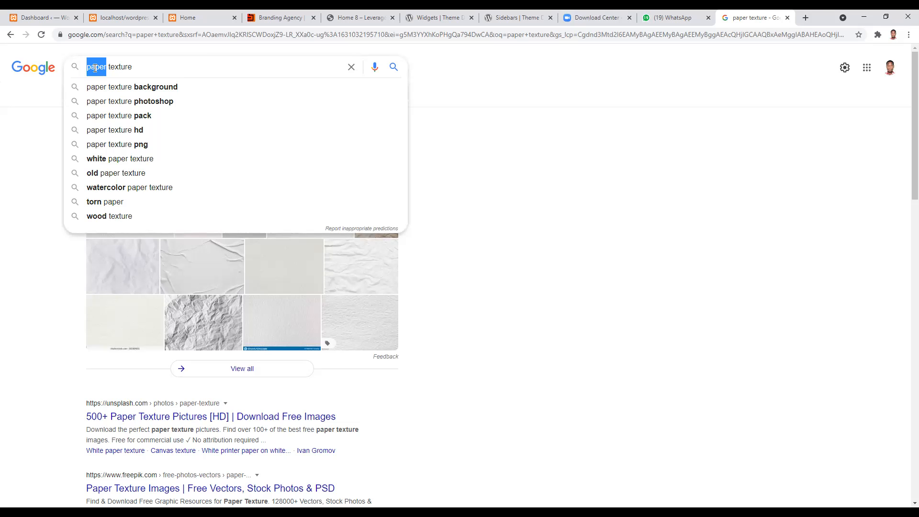
type("brick")
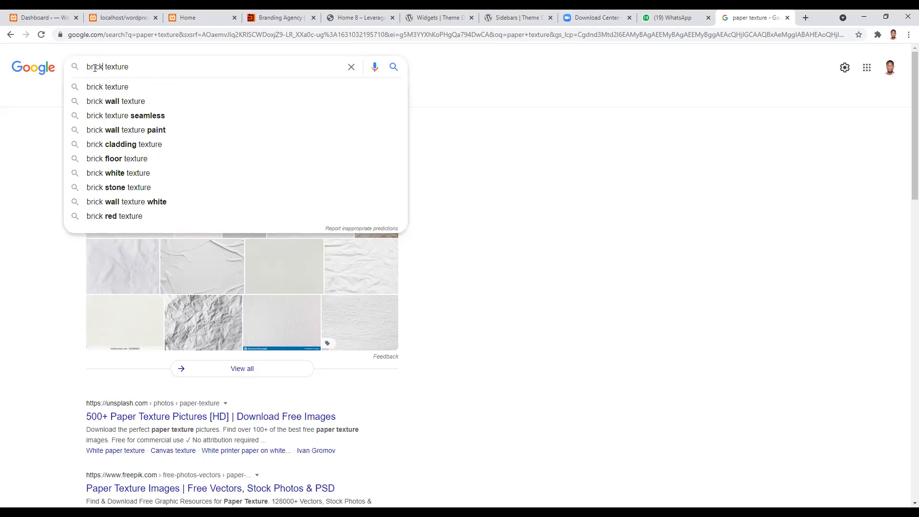
key("Return")
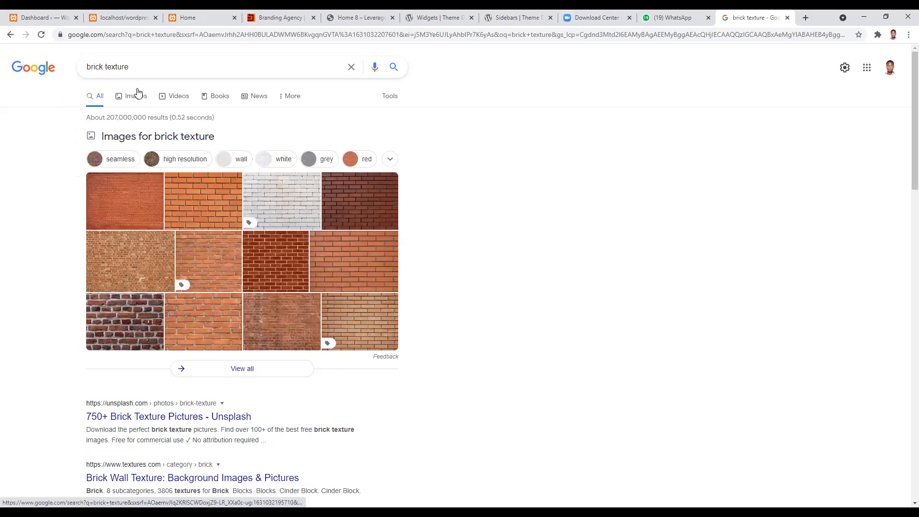
left_click(135, 97)
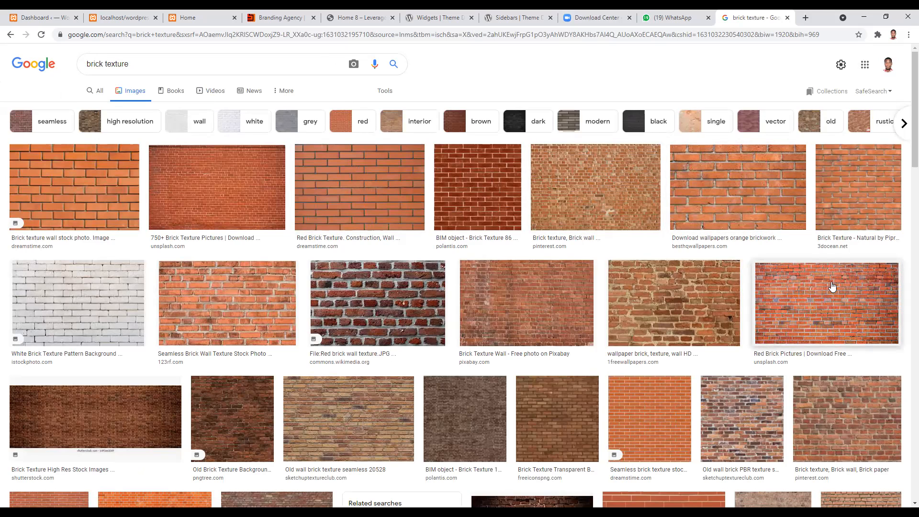
Step: Open the Unsplash "Red Brick Pictures" result and save its image to the computer
left_click(802, 305)
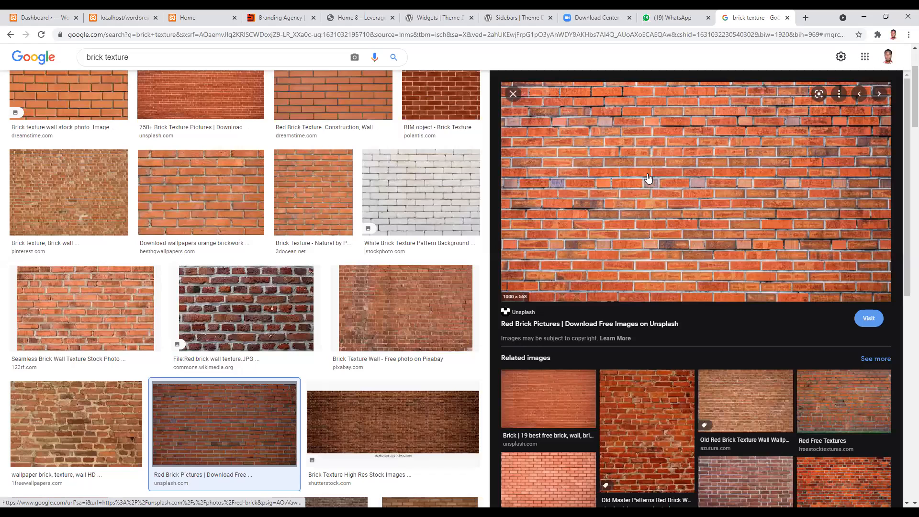
right_click(648, 179)
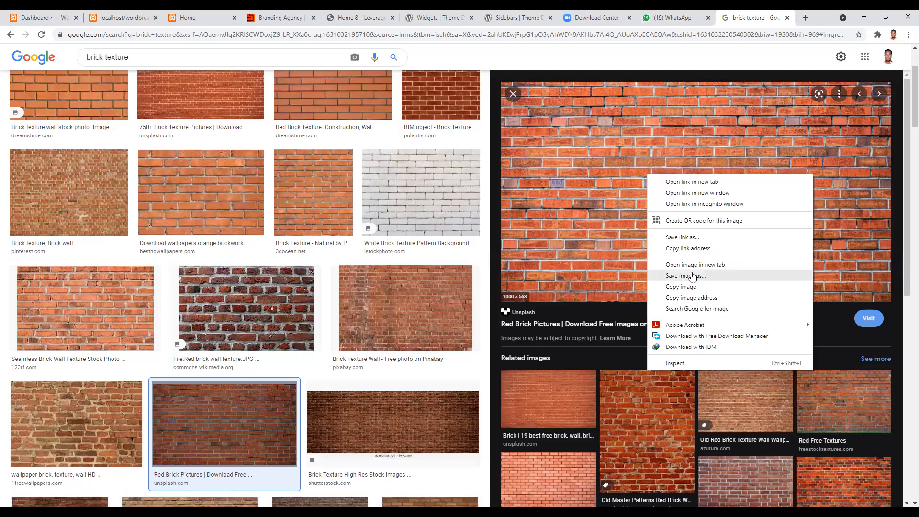
left_click(557, 223)
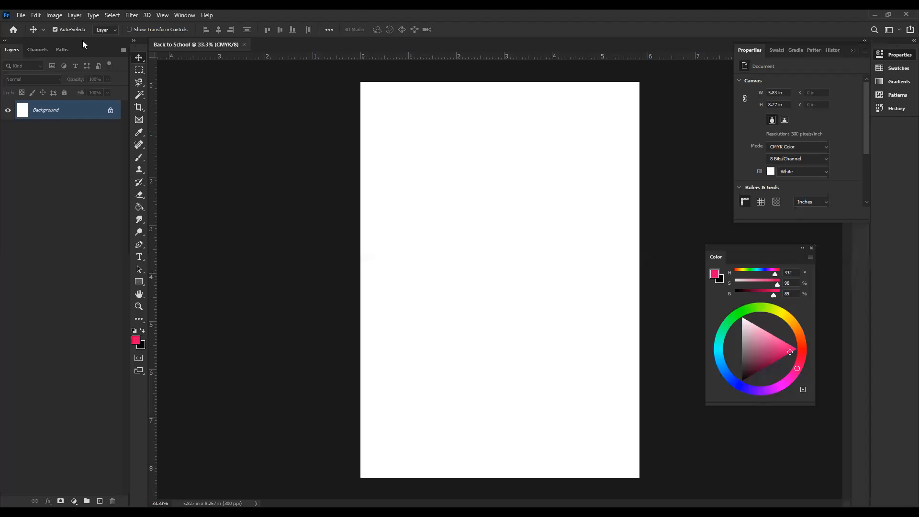
Step: In Photoshop, place the downloaded brick wall photo from the TLC online class folder as an embedded image at its default size, then deselect it
left_click(21, 15)
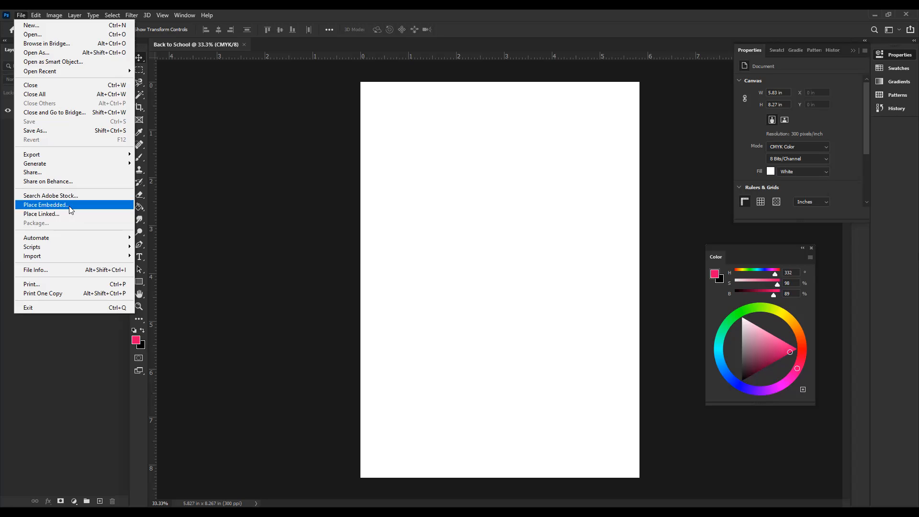
left_click(69, 205)
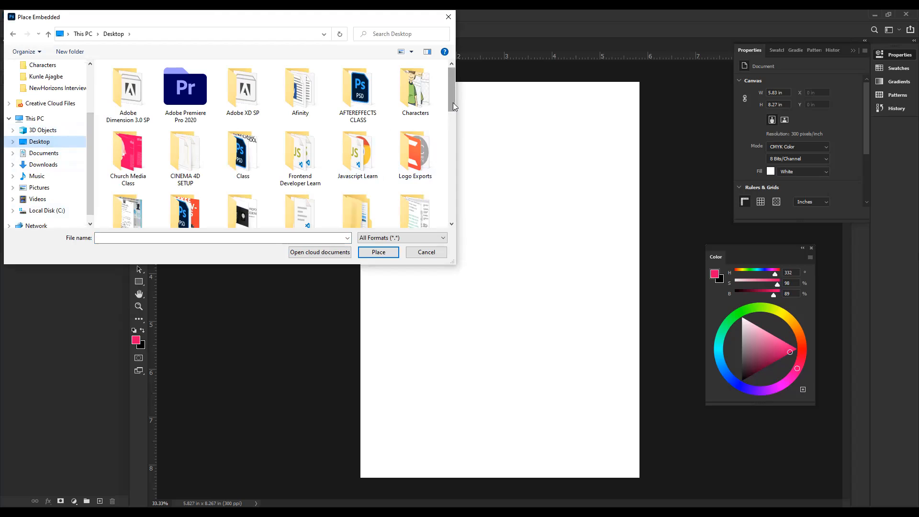
left_click_drag(452, 105, 456, 133)
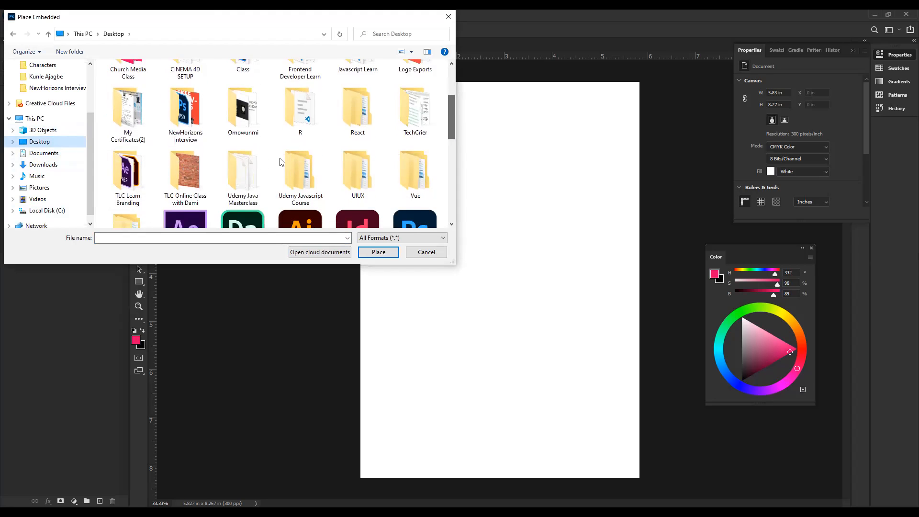
double_click(200, 178)
double_click(139, 99)
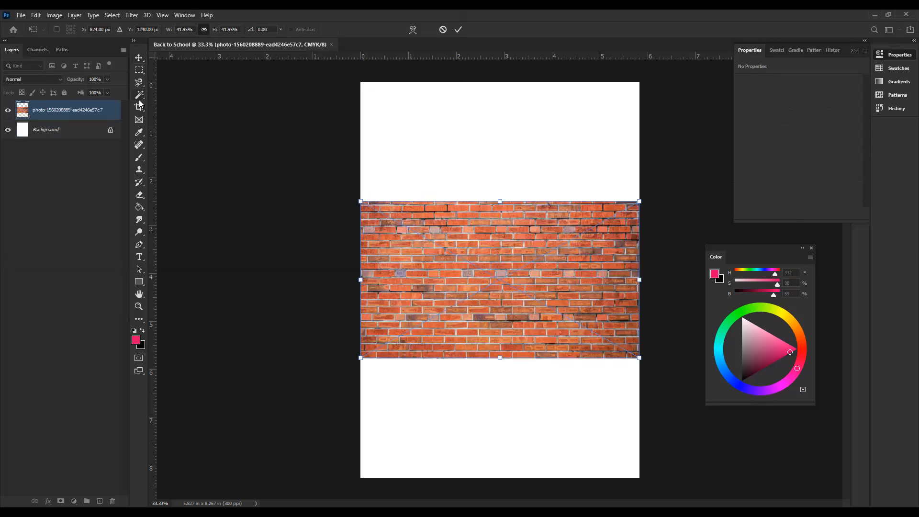
key("Return")
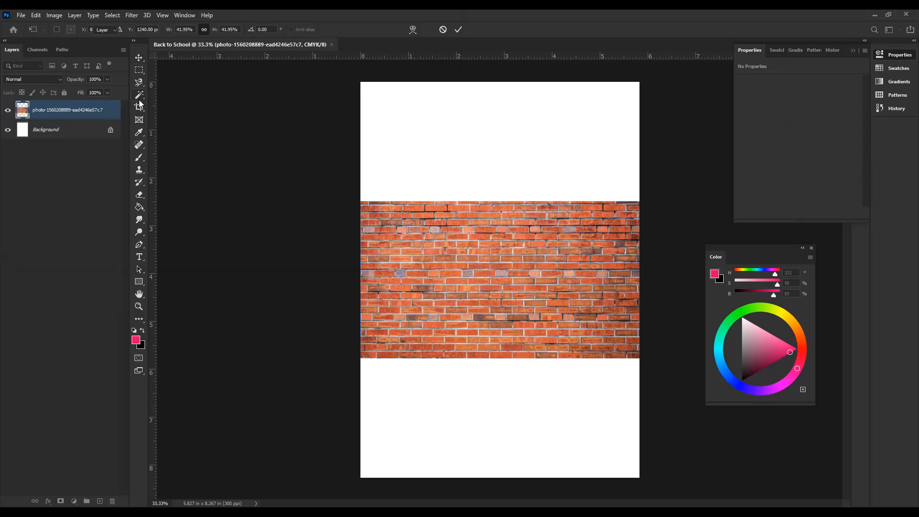
left_click(407, 195)
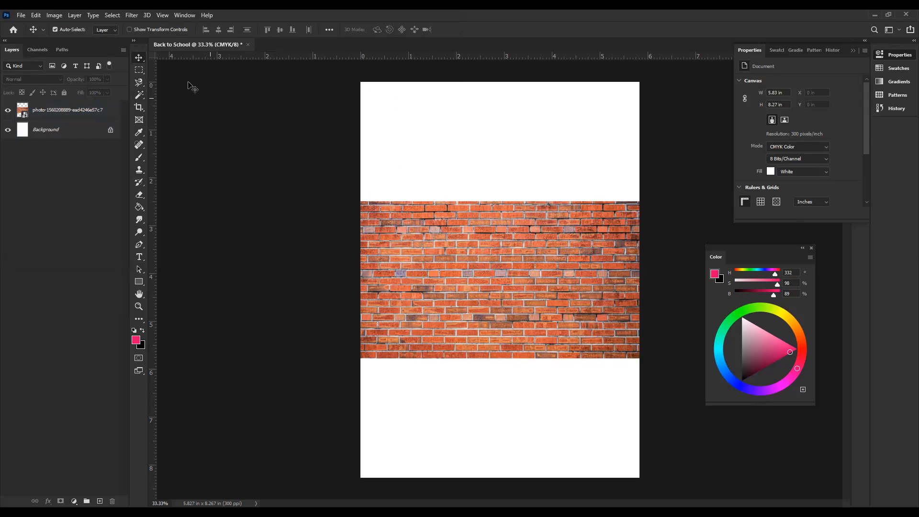
Step: Rotate the whole canvas 90° clockwise to landscape and select the brick photo layer
left_click(51, 14)
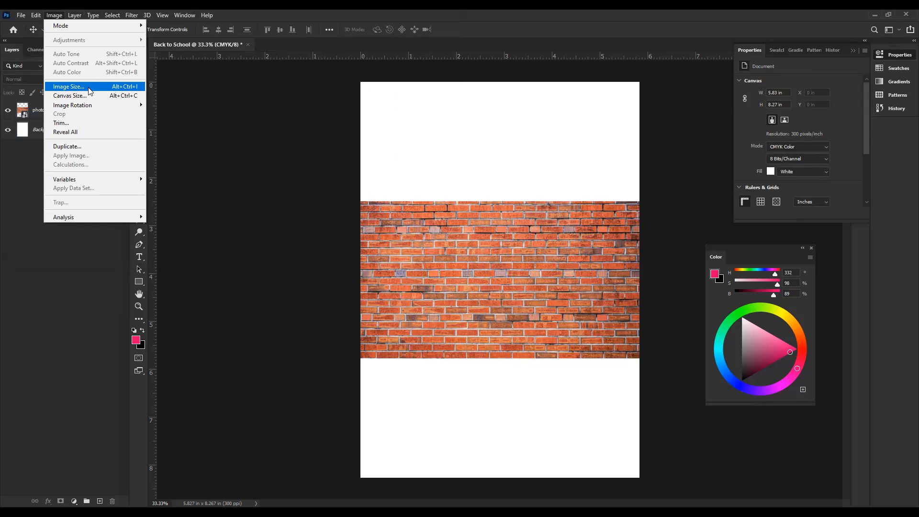
mouse_move(116, 110)
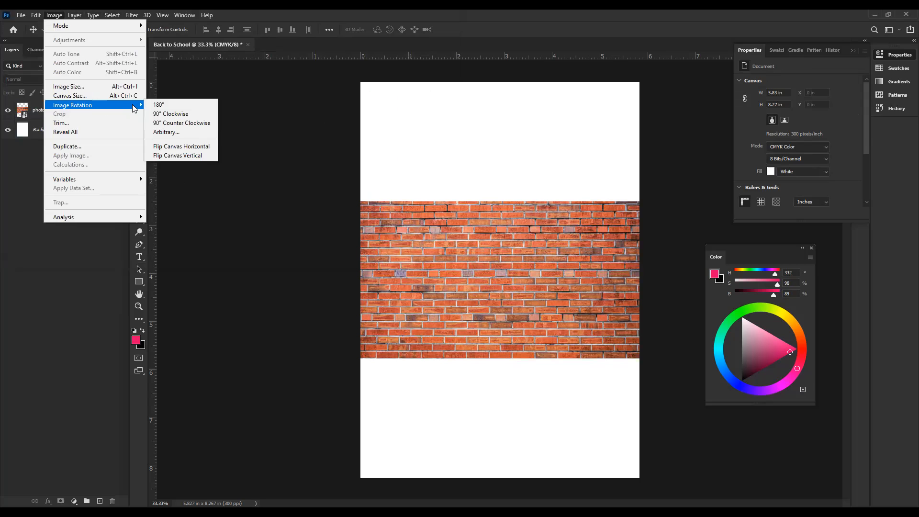
left_click(179, 114)
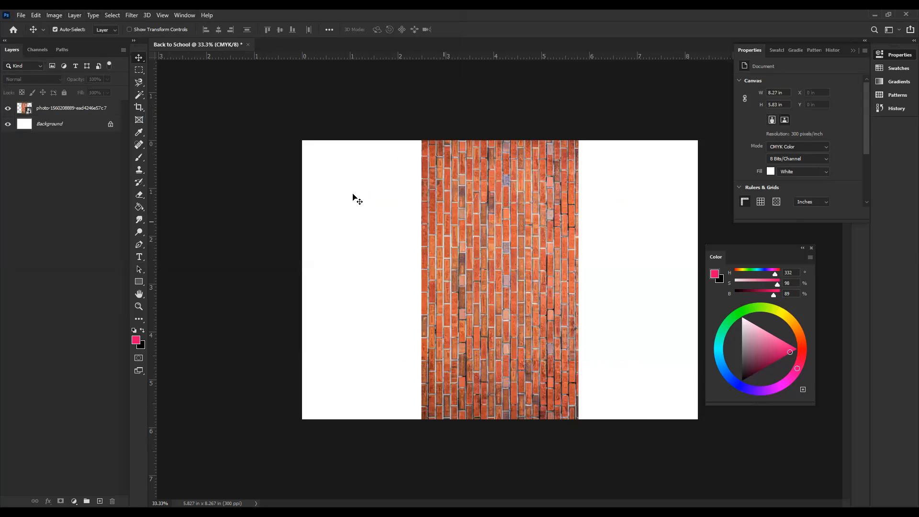
left_click(76, 112)
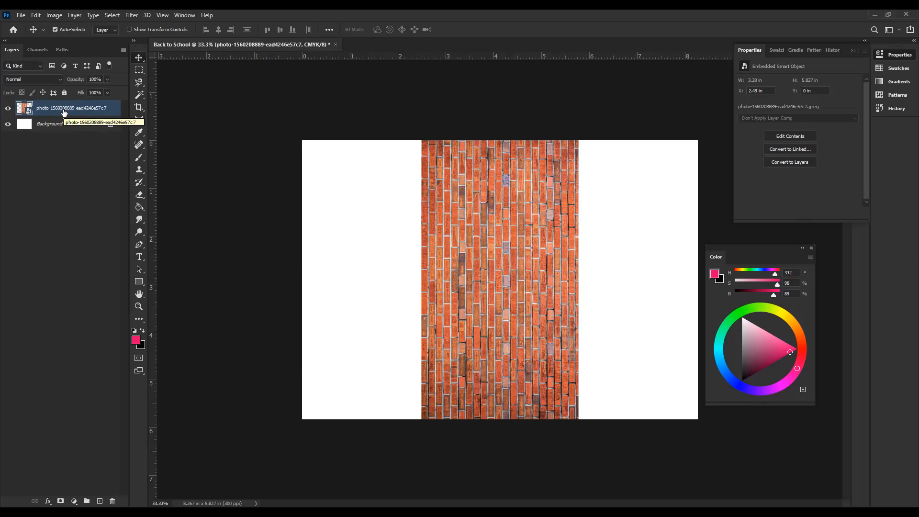
left_click(54, 15)
mouse_move(123, 110)
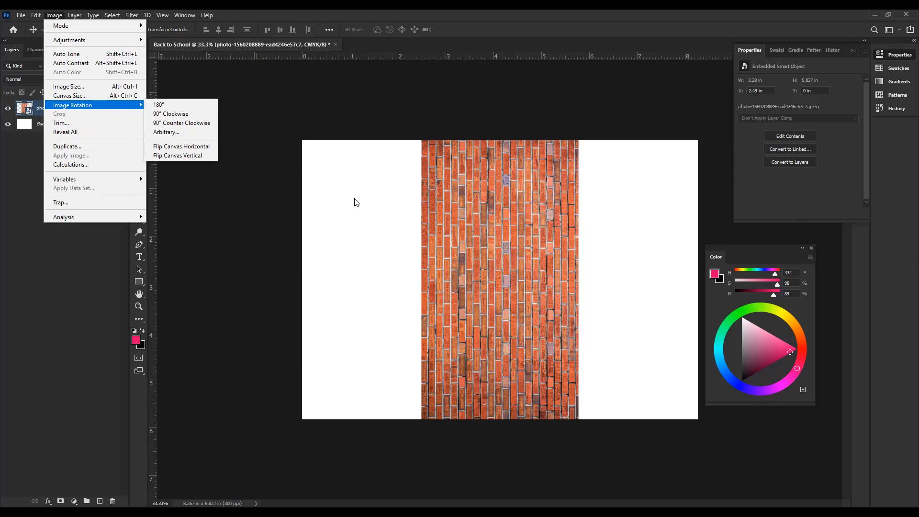
left_click(385, 211)
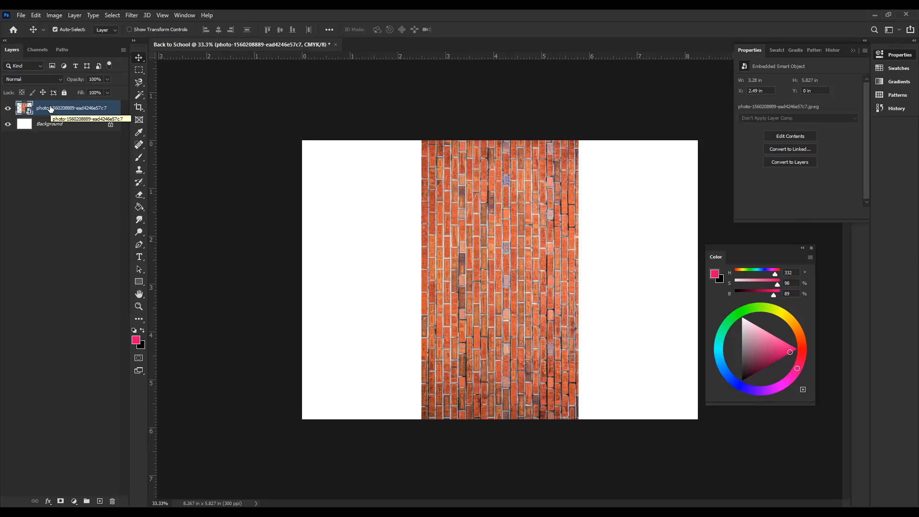
key("ctrl")
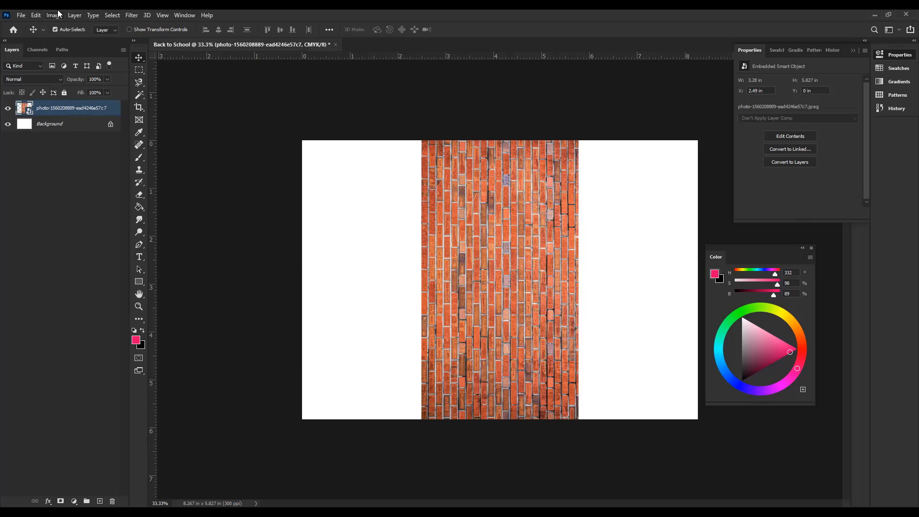
key("alt+e")
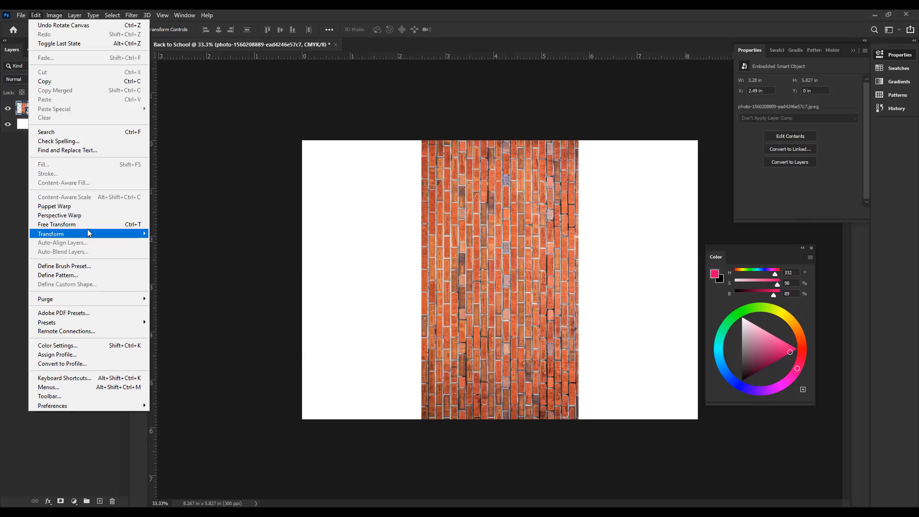
left_click(82, 224)
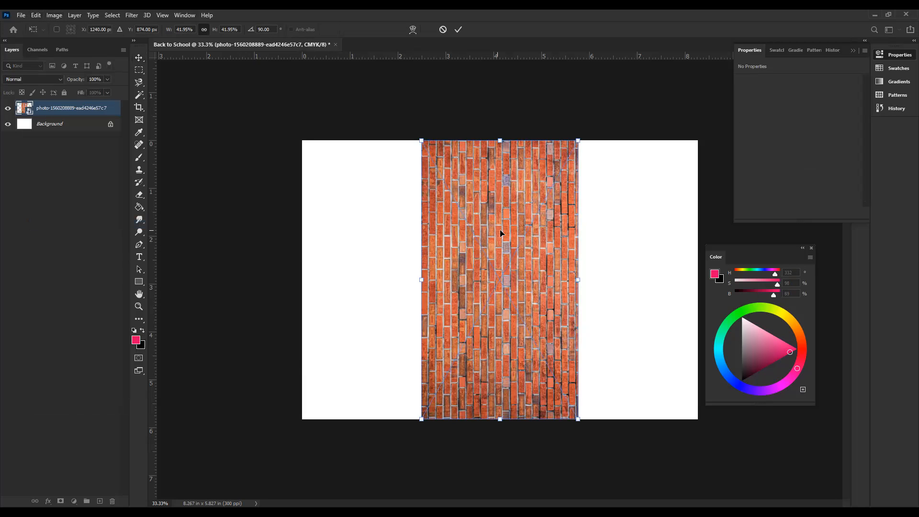
key("Return")
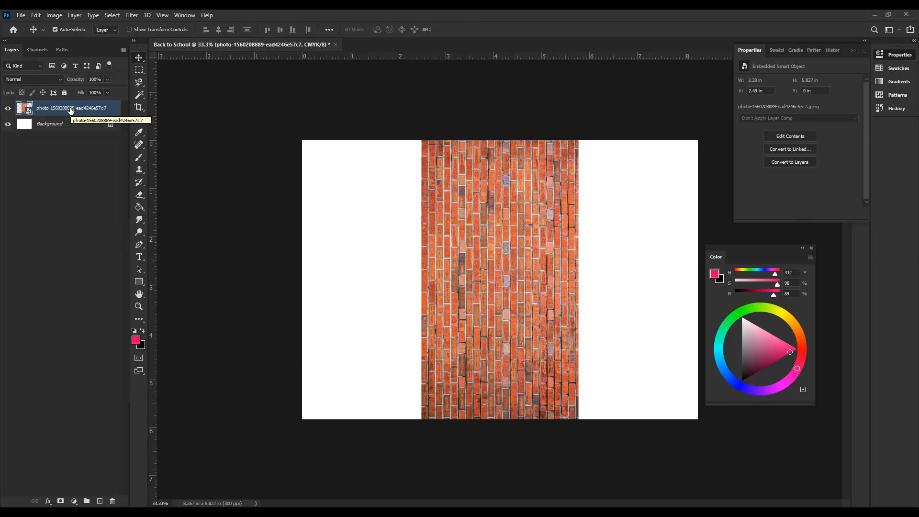
Step: Use Free Transform to rotate the brick photo layer 90° clockwise so its bricks run horizontally
left_click(36, 15)
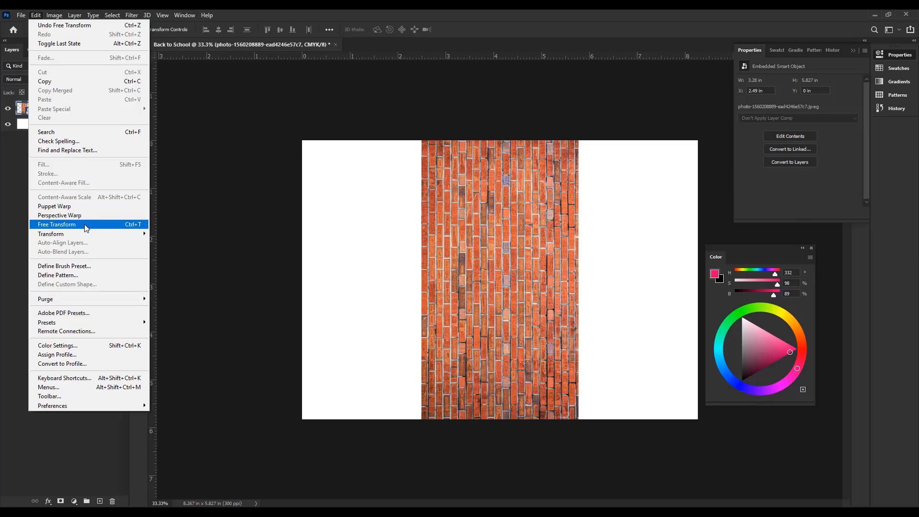
left_click(133, 224)
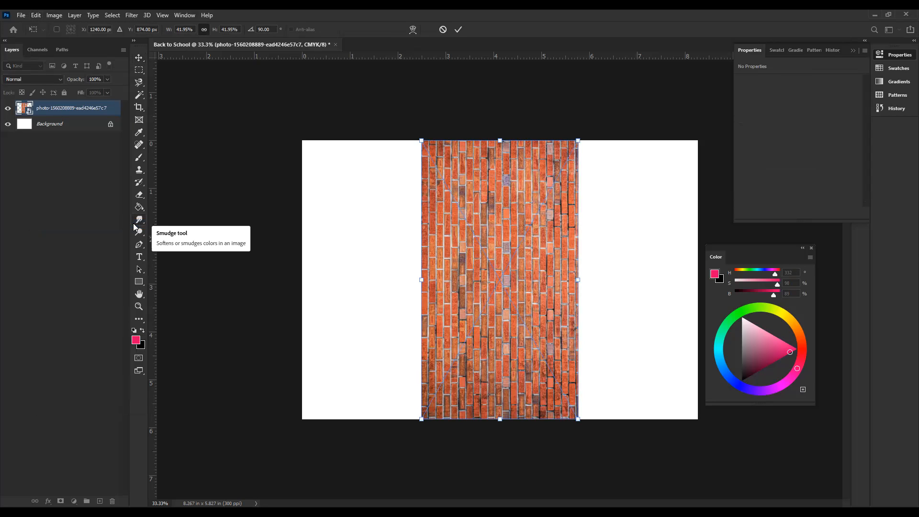
right_click(494, 240)
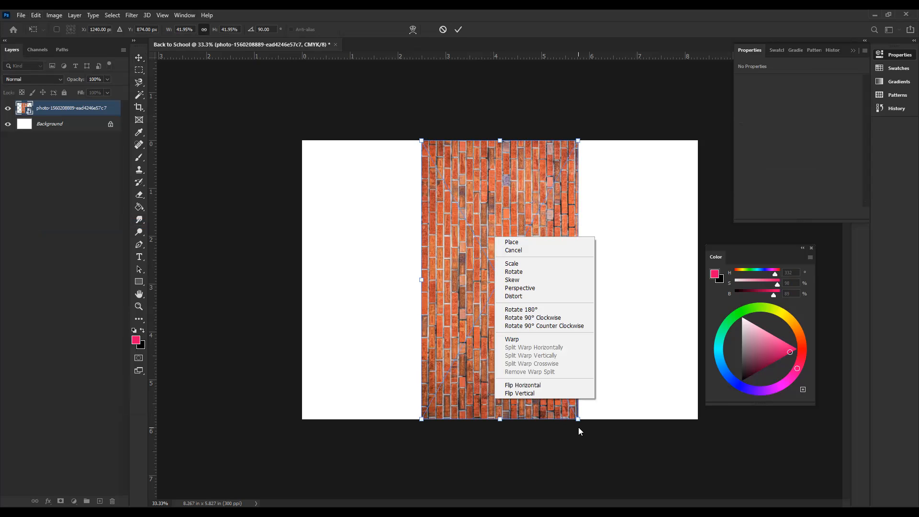
left_click(537, 318)
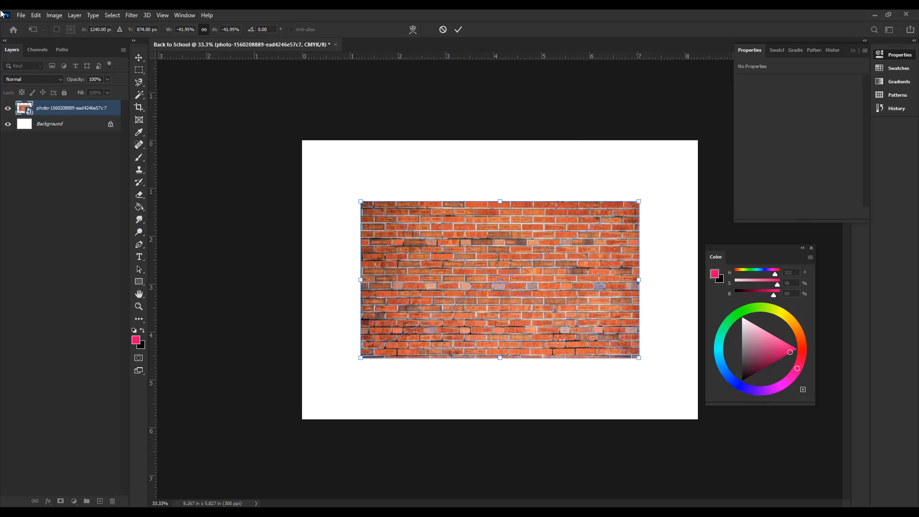
left_click(53, 16)
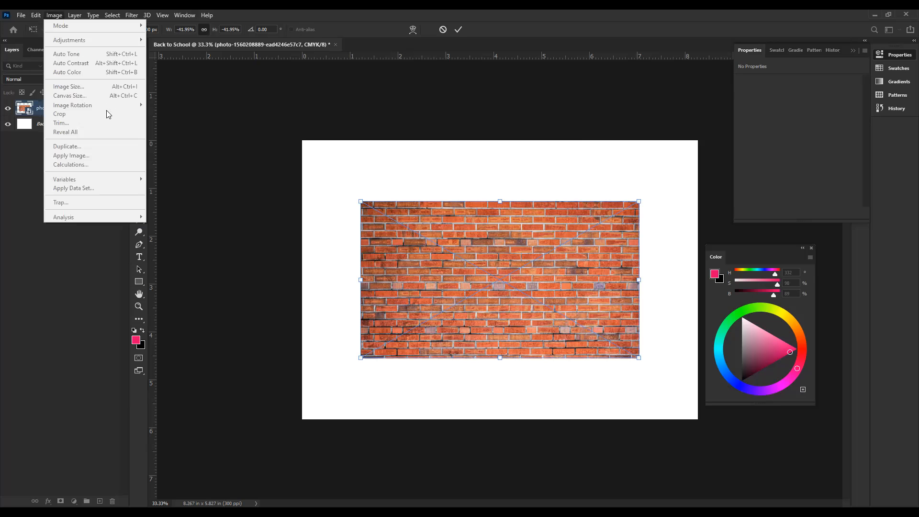
left_click(490, 242)
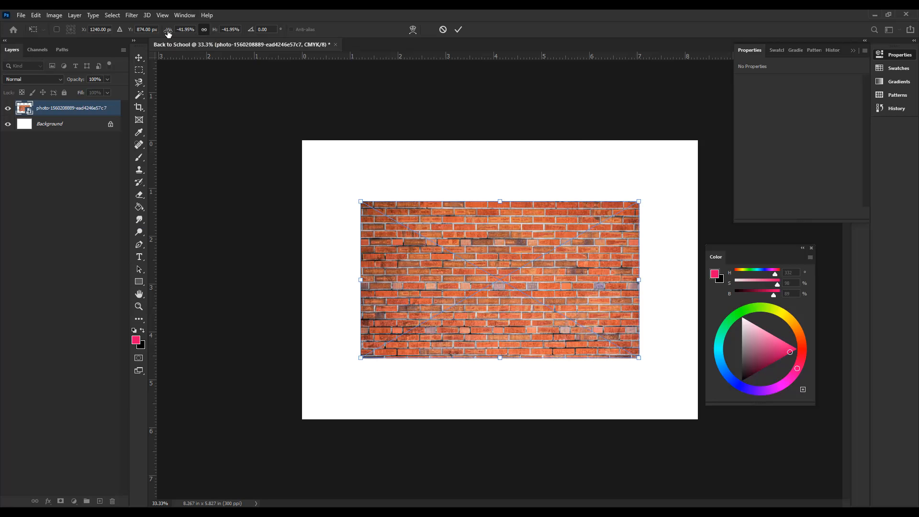
Step: Scale the brick photo proportionally to -76.95% width and height so it covers the canvas, and apply the transform
left_click_drag(168, 32, 151, 34)
key("Up")
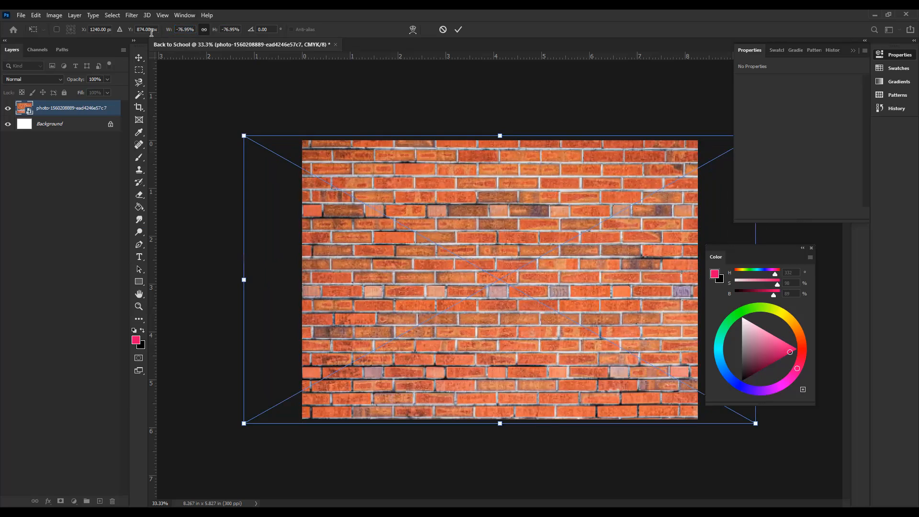
key("Return")
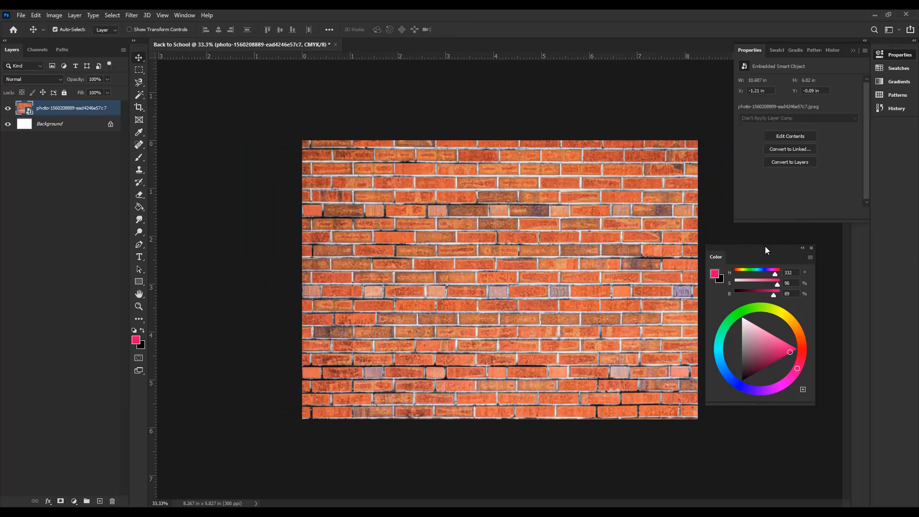
Step: Move the Color panel clear of the canvas, nudge the brick photo down to Y 0 in, and deselect it
left_click_drag(739, 249, 766, 238)
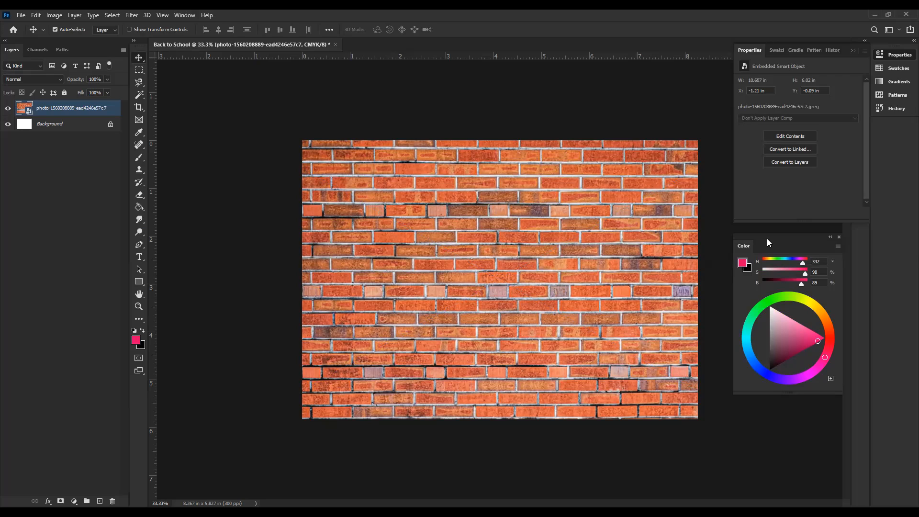
key("Down")
key("Down")
key("Down")
key("Down")
key("Down")
key("Down")
key("Down")
key("Down")
key("Down")
key("Down")
key("Down")
key("Down")
key("Down")
key("Down")
key("Down")
key("Down")
key("Down")
key("Down")
key("Down")
key("Down")
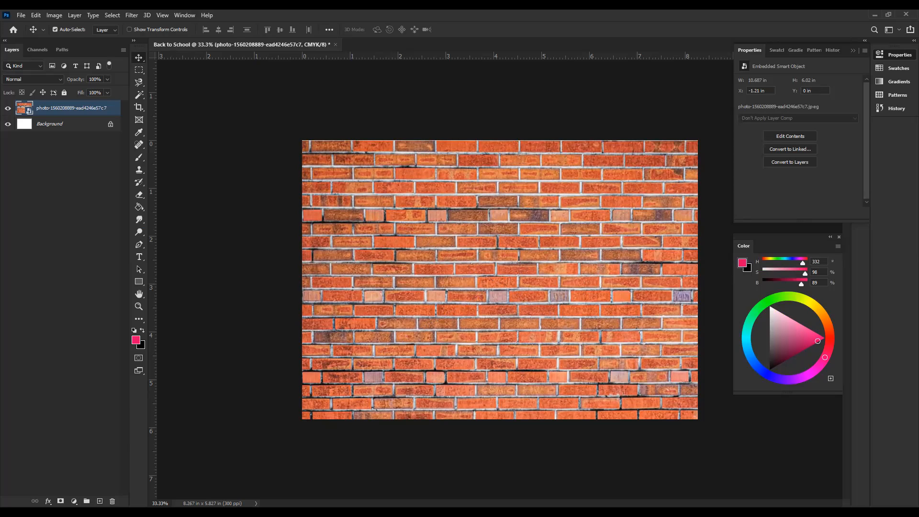
left_click(66, 227)
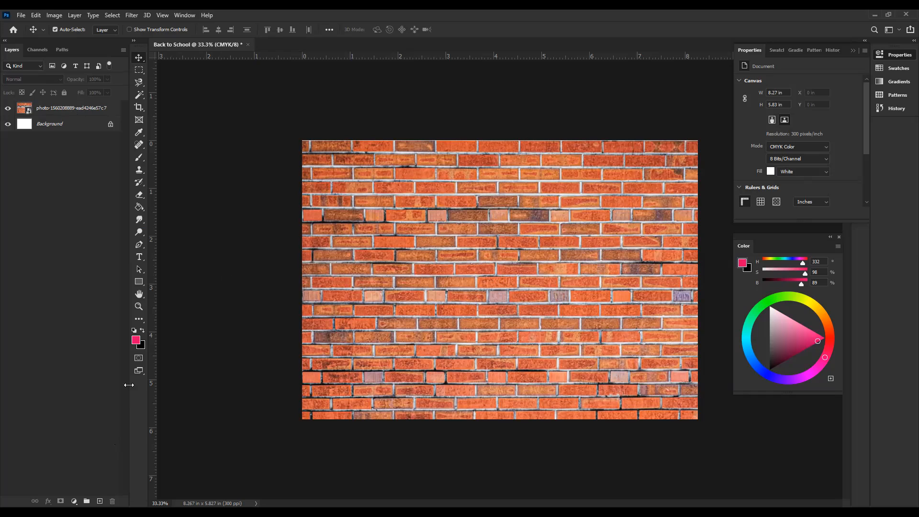
Step: Add a new empty layer above the brick photo and name it "BG Overlay"
left_click(100, 501)
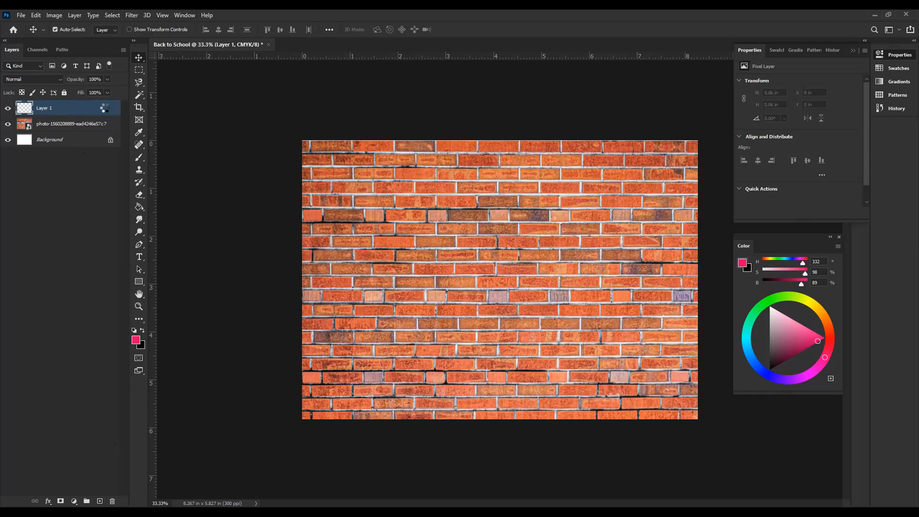
double_click(105, 107)
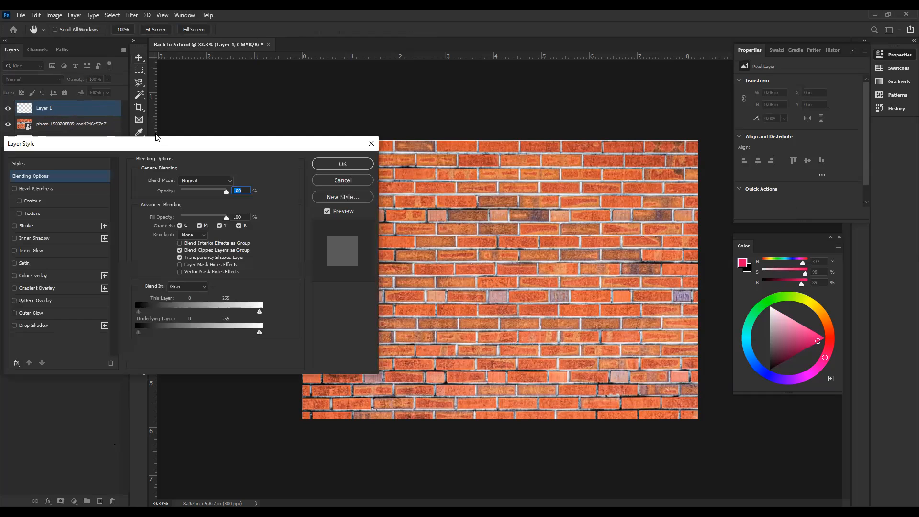
left_click(371, 145)
double_click(44, 108)
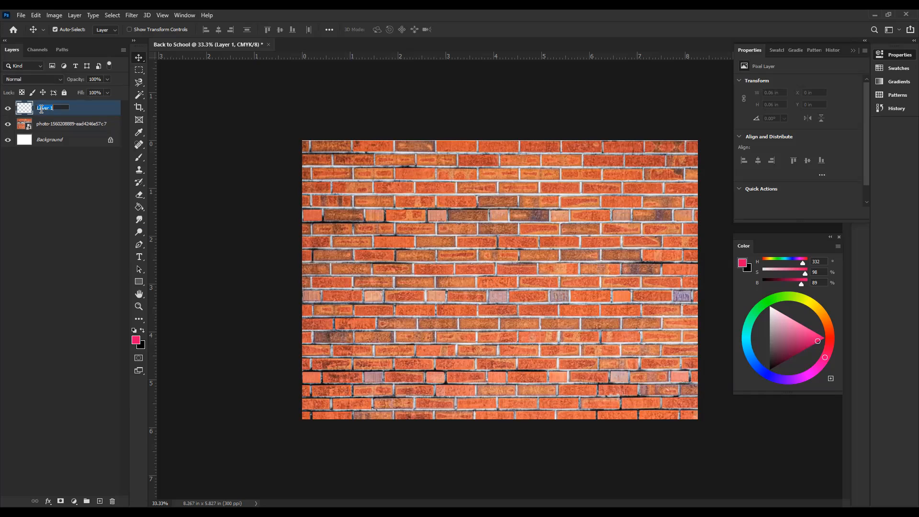
type("Oper")
type("BG O")
type("verlay")
key("Return")
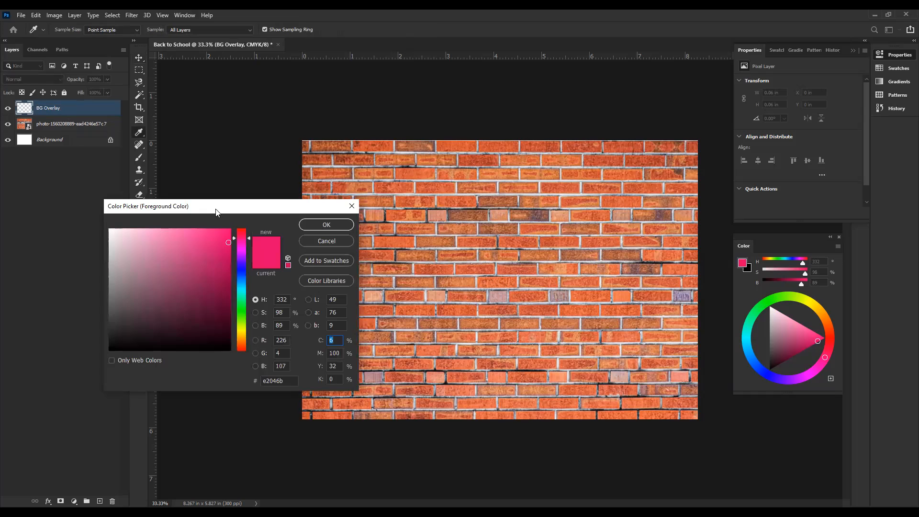
Step: Set the foreground color to a bright orange with hue 23°, saturation 96% and brightness 94%
left_click_drag(214, 212, 427, 193)
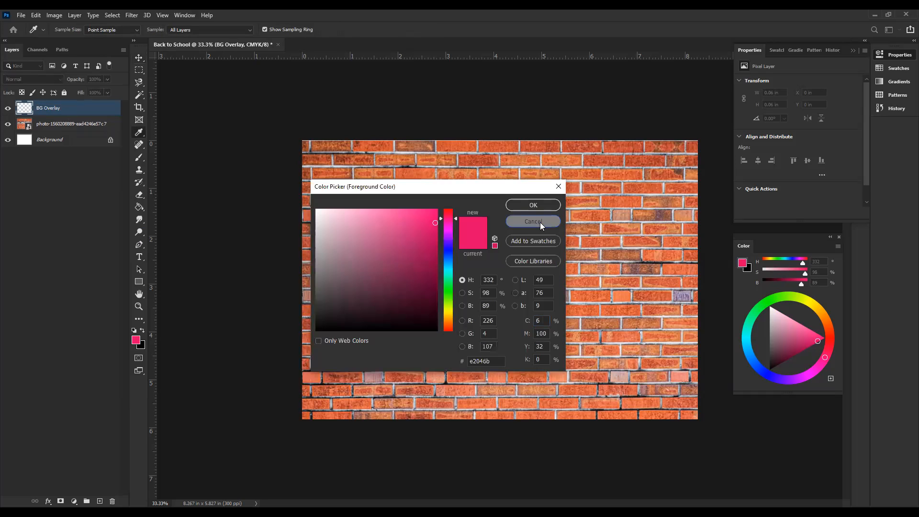
left_click(540, 222)
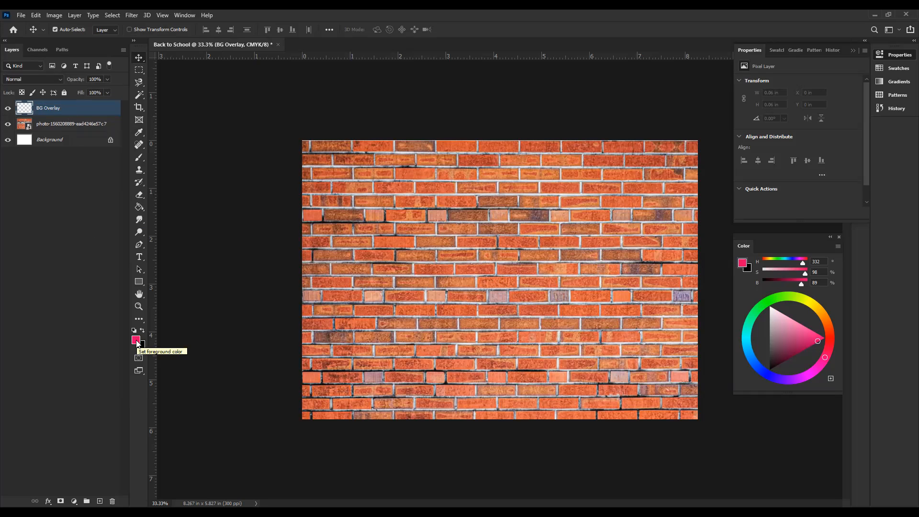
left_click(137, 340)
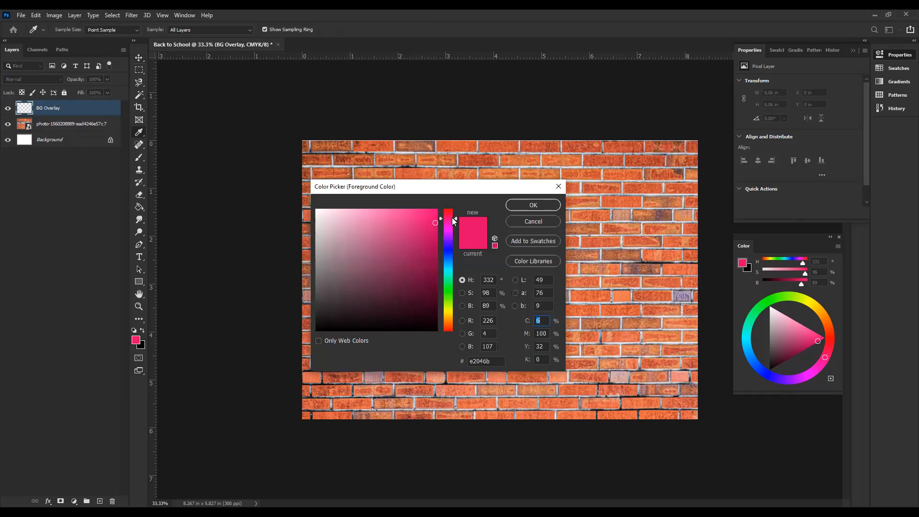
left_click_drag(494, 193, 542, 198)
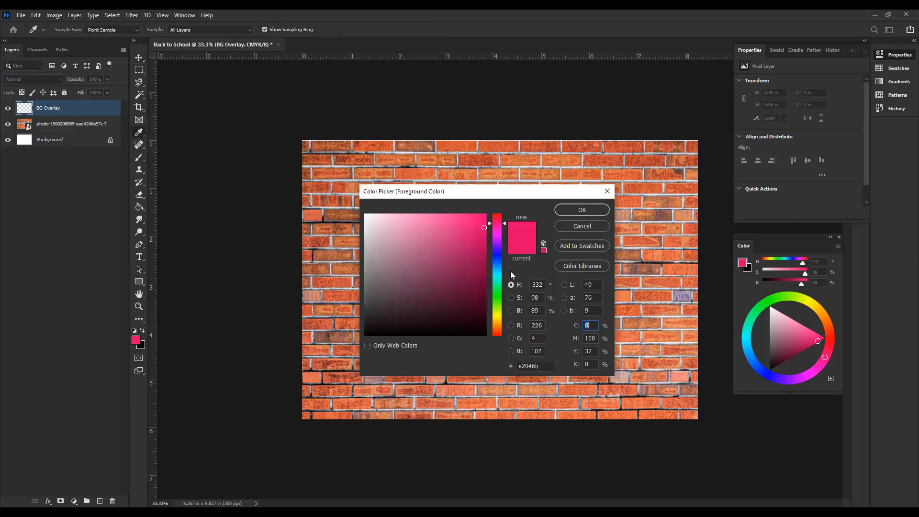
left_click(498, 327)
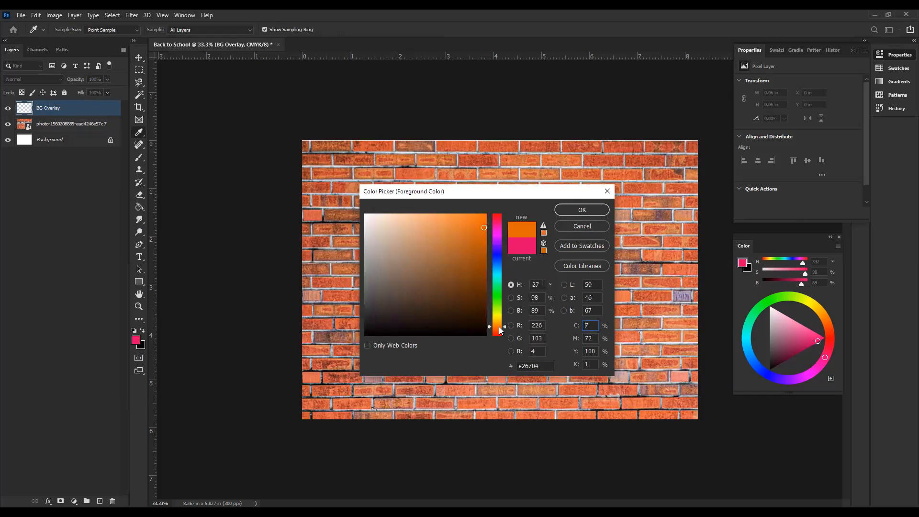
left_click_drag(498, 327, 500, 329)
left_click_drag(485, 233, 480, 221)
left_click(567, 210)
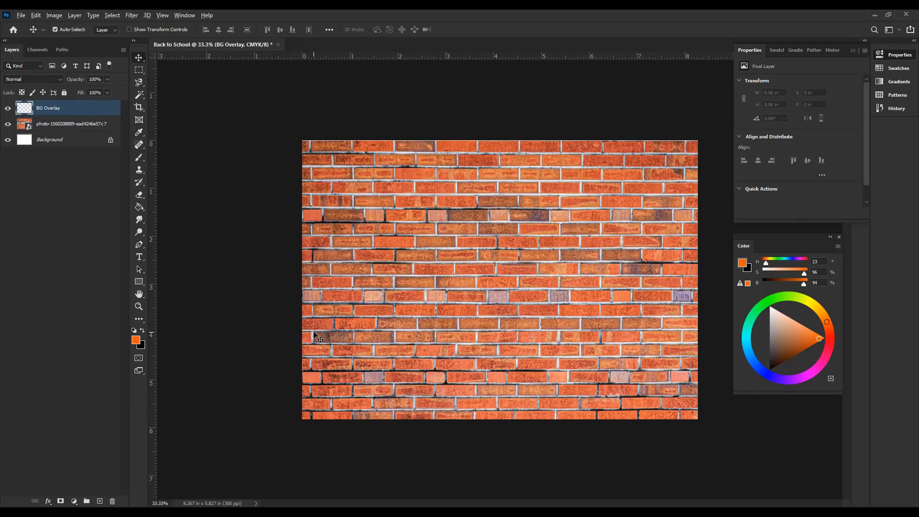
Step: Try filling the BG Overlay layer with the orange foreground color, and clear the layer again
key("alt+BackSpace")
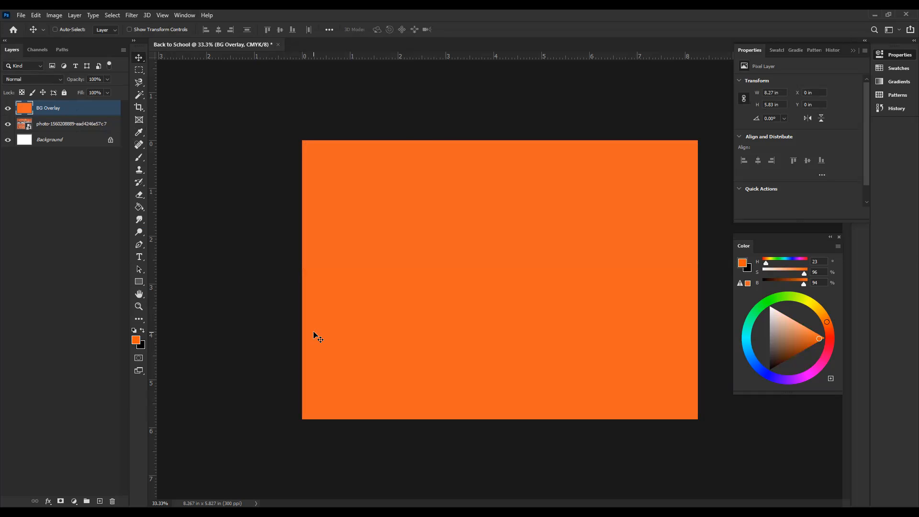
key("ctrl+z")
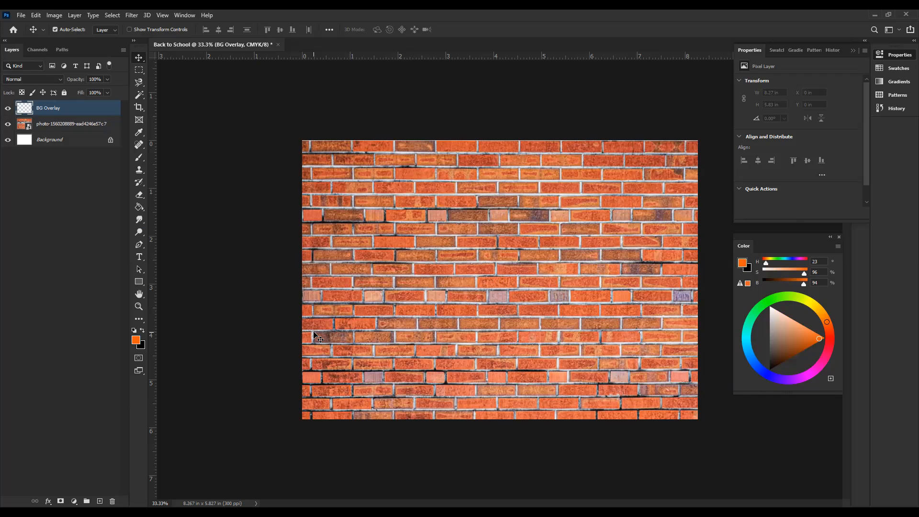
key("ctrl+shift+z")
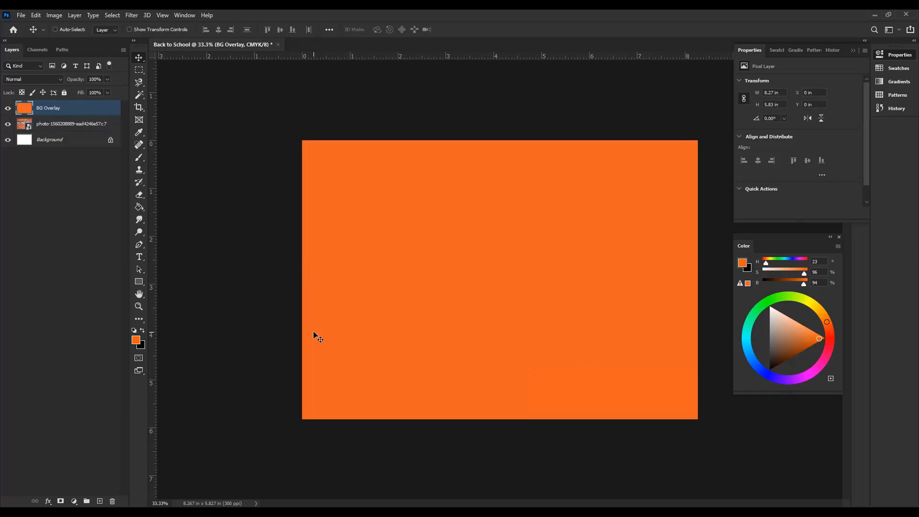
key("Delete")
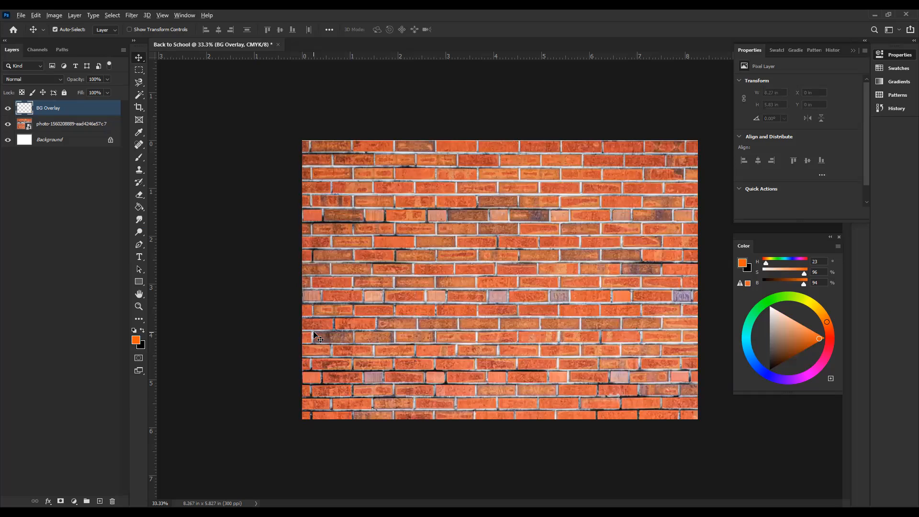
key("alt+BackSpace")
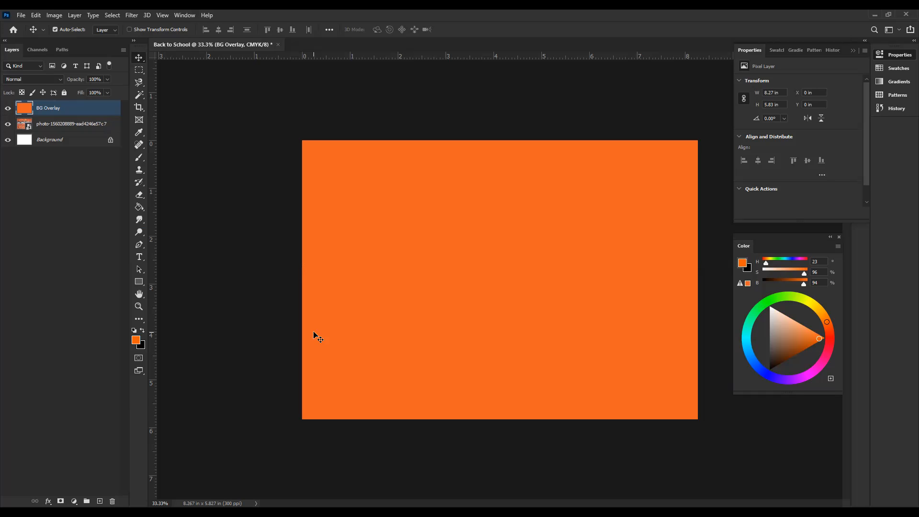
key("Delete")
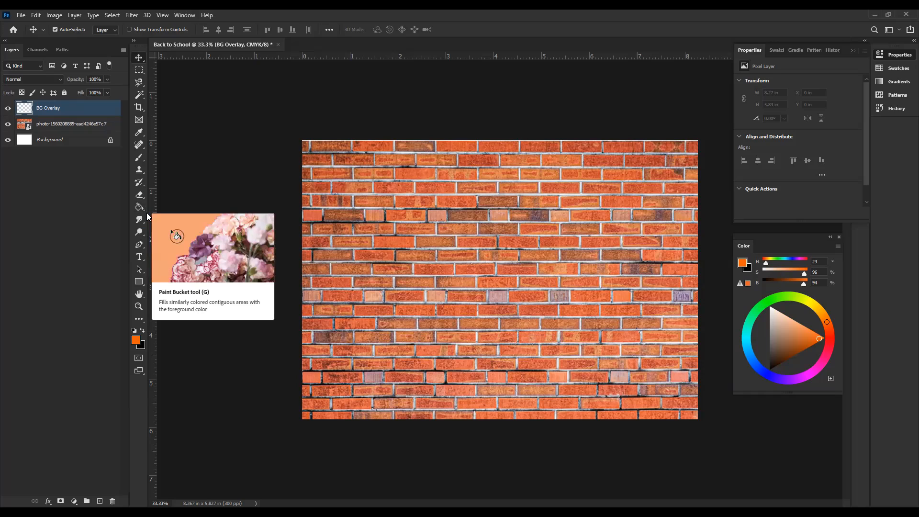
left_click(144, 211)
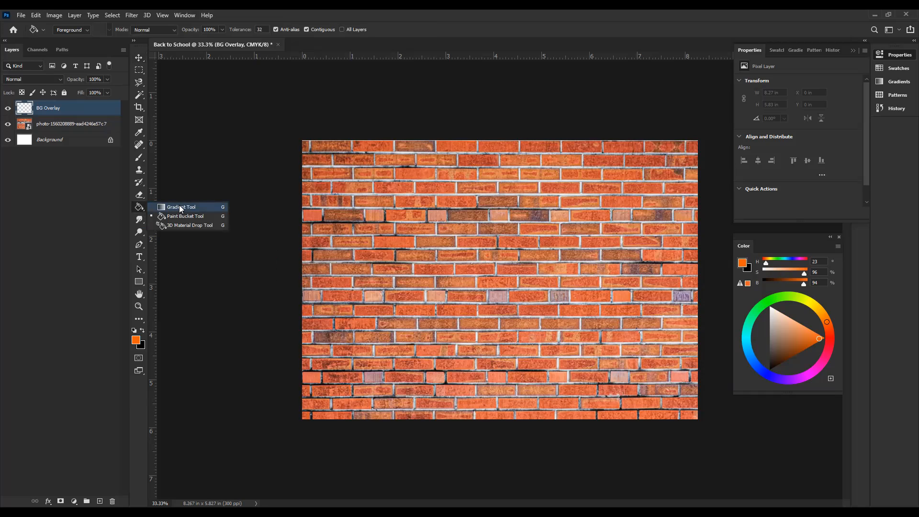
left_click(139, 61)
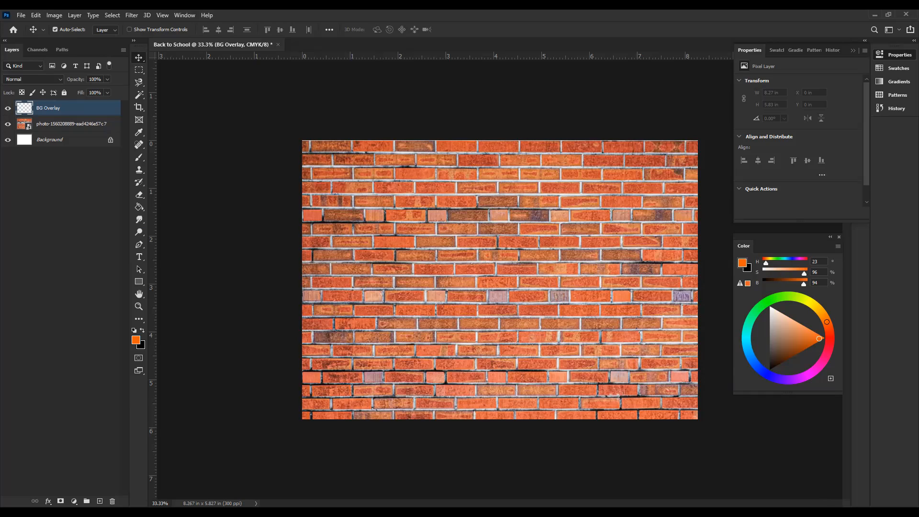
left_click(687, 483)
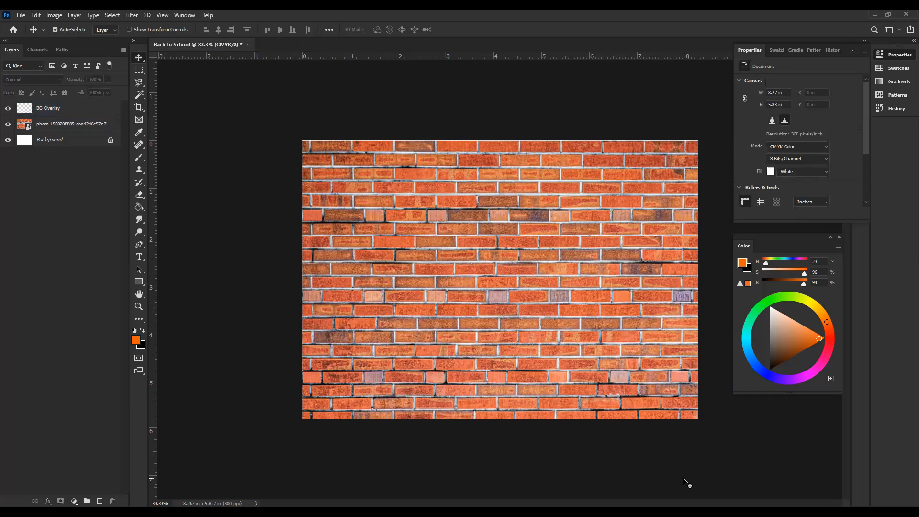
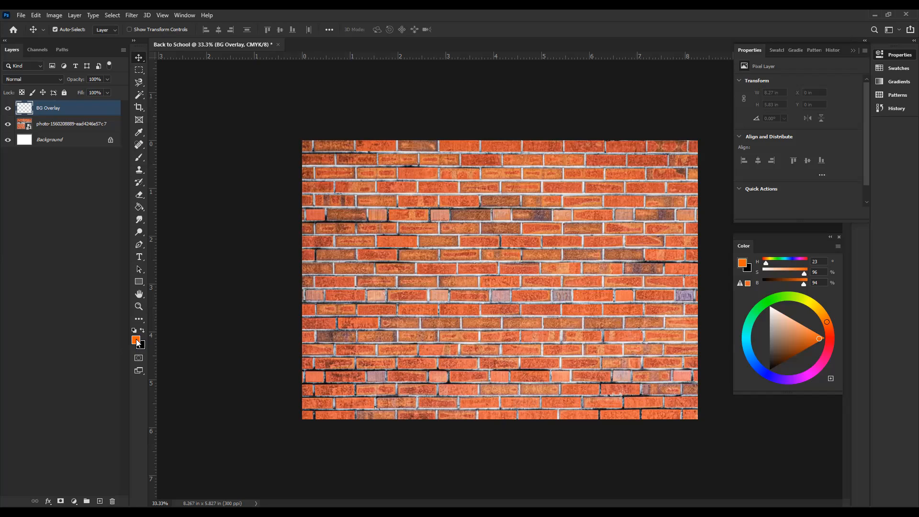
left_click(138, 338)
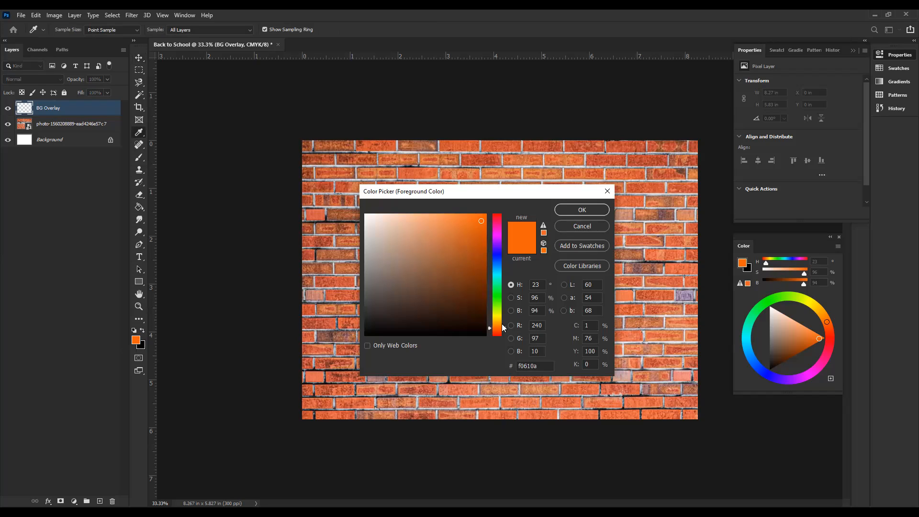
left_click_drag(504, 326, 507, 228)
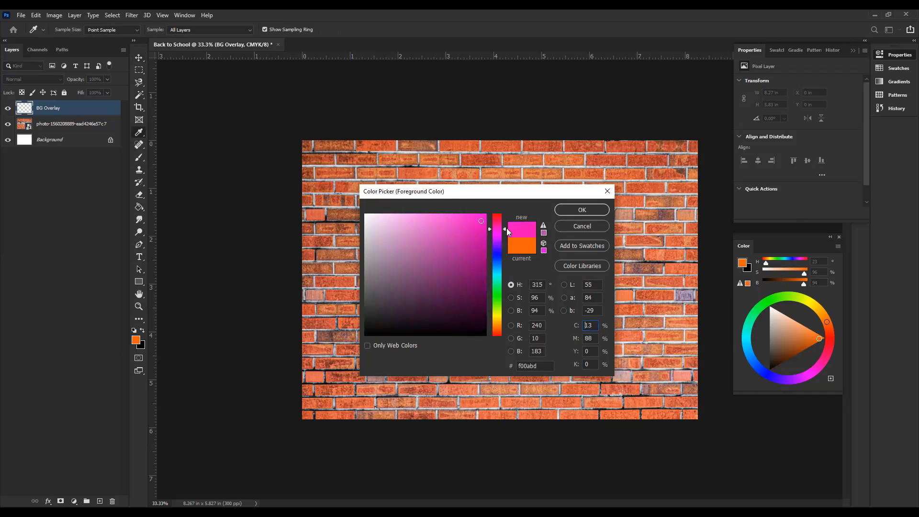
mouse_move(401, 257)
left_mouse_down()
mouse_move(389, 247)
mouse_move(394, 233)
mouse_move(407, 265)
mouse_move(426, 273)
mouse_move(481, 227)
mouse_move(364, 241)
mouse_move(469, 241)
mouse_move(492, 263)
mouse_move(498, 327)
left_mouse_up()
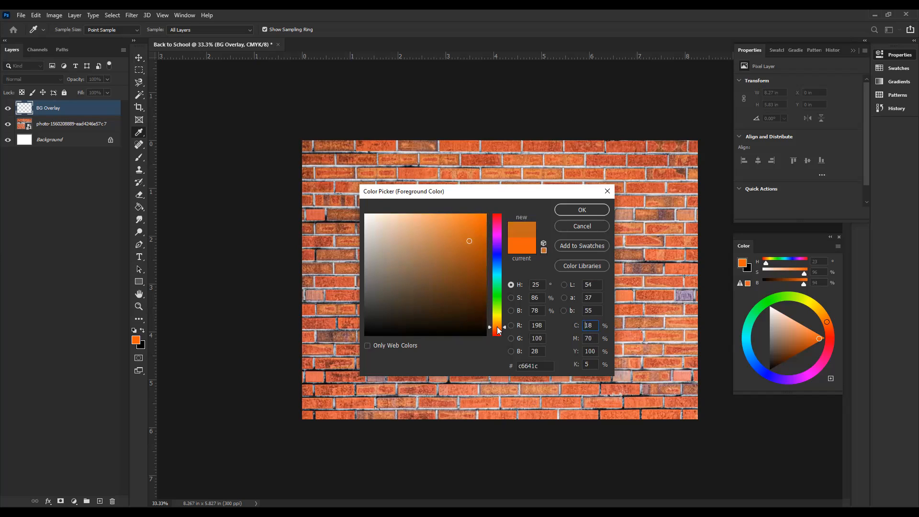
left_click(584, 229)
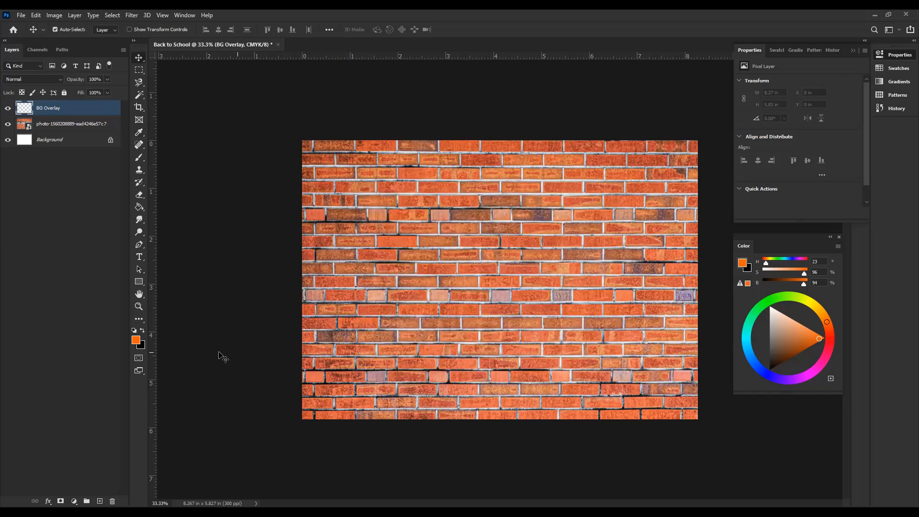
Step: Confirm f0610a as the foreground color and try filling the BG Overlay layer with orange and with the black background color
left_click(137, 341)
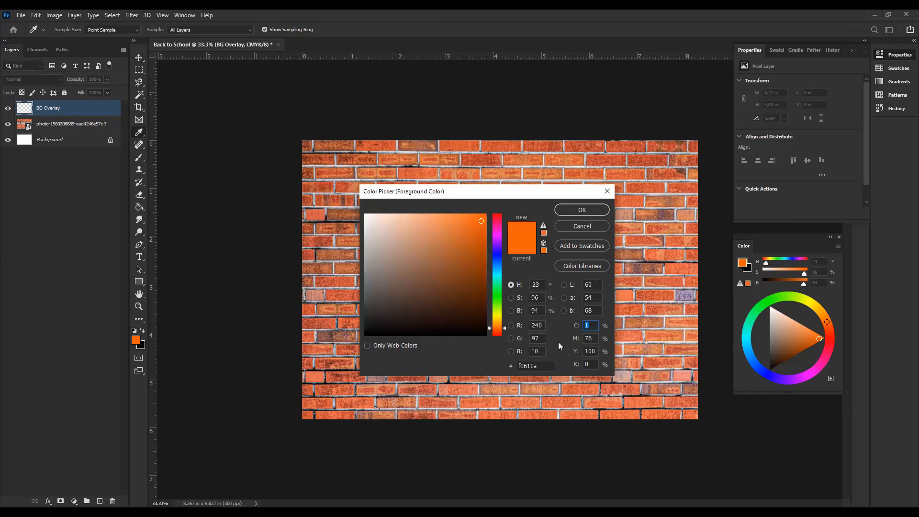
left_click(547, 366)
left_click(582, 213)
key("v")
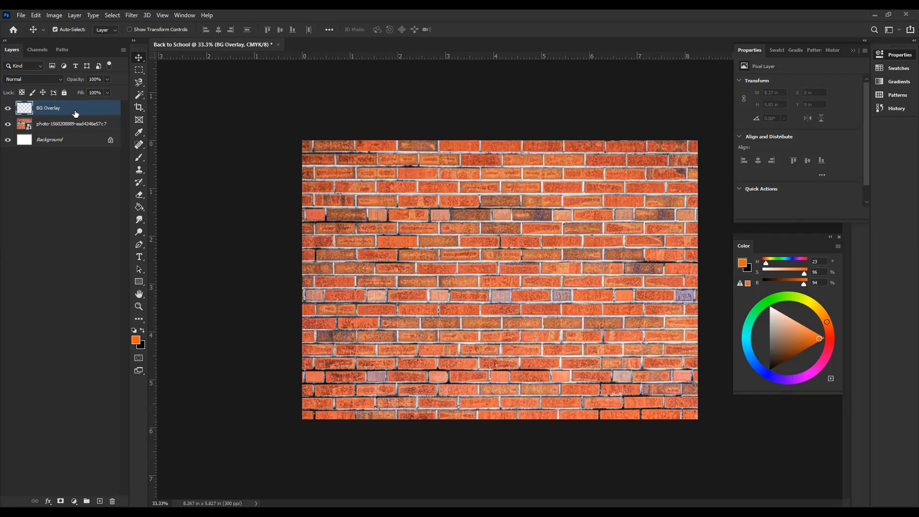
key("alt+BackSpace")
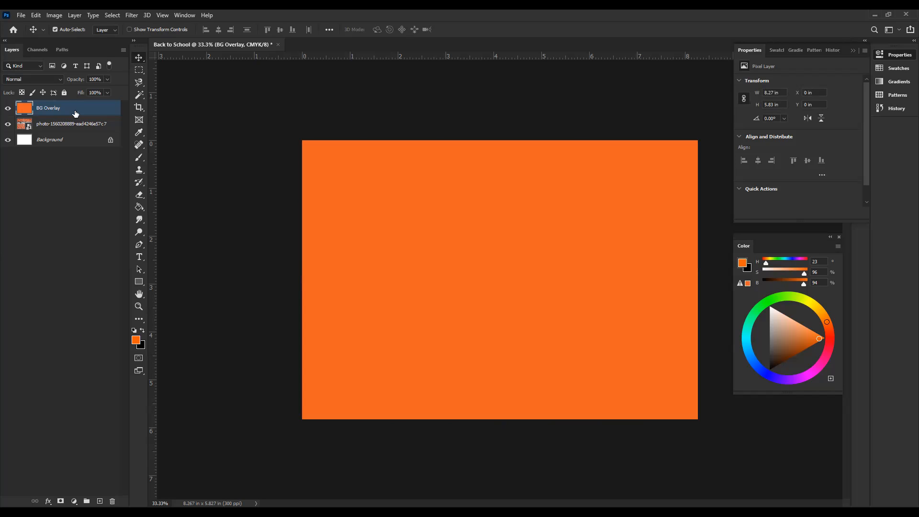
key("ctrl+BackSpace")
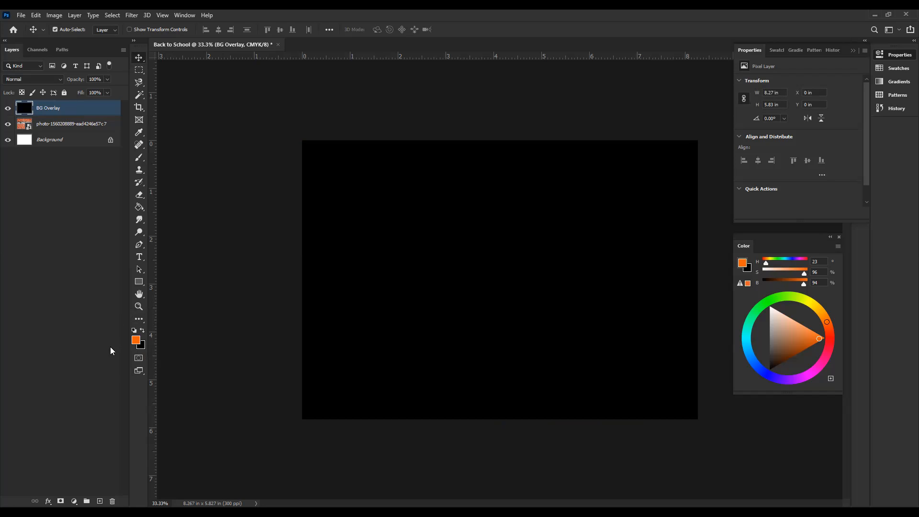
Step: Set the background color to light gray, hex c6c6c6
left_click(142, 346)
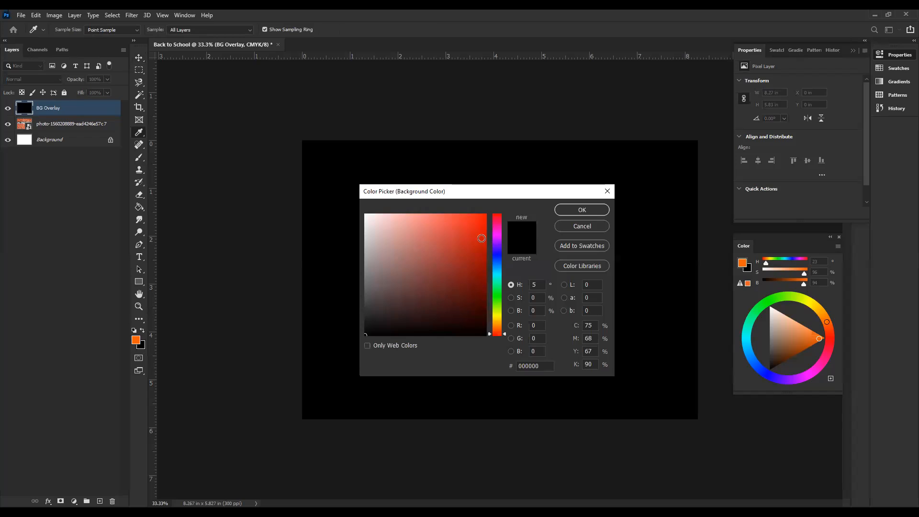
left_click(497, 253)
left_click_drag(369, 255, 363, 241)
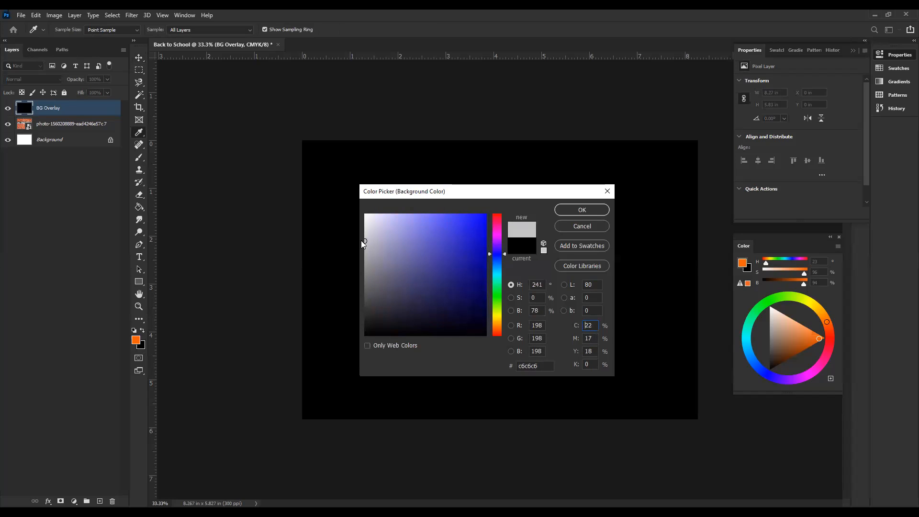
left_click(574, 212)
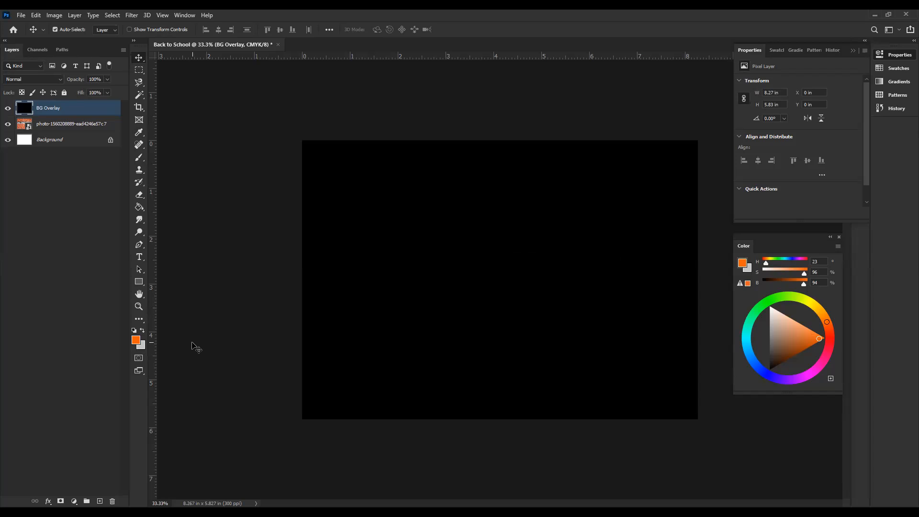
Step: Fill the BG Overlay layer with the orange foreground color and set its blend mode to Lighter Color
key("alt+BackSpace")
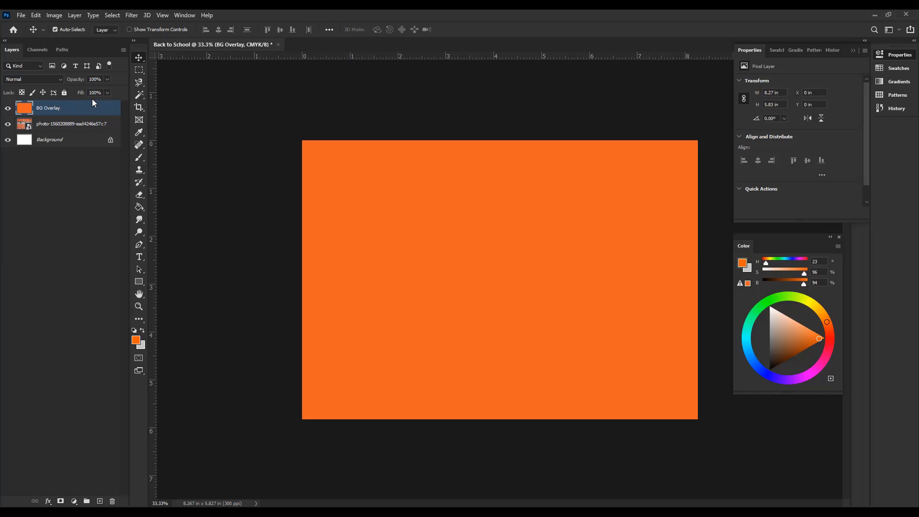
left_click(52, 80)
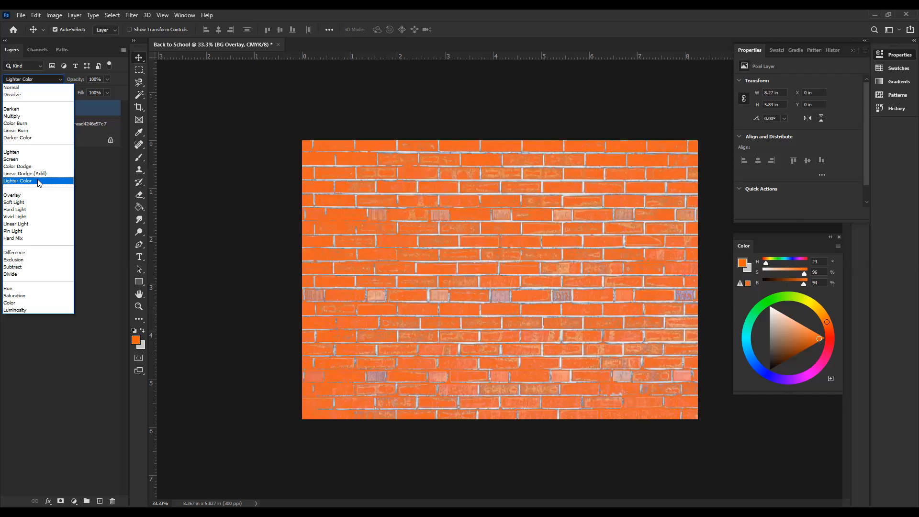
left_click(39, 181)
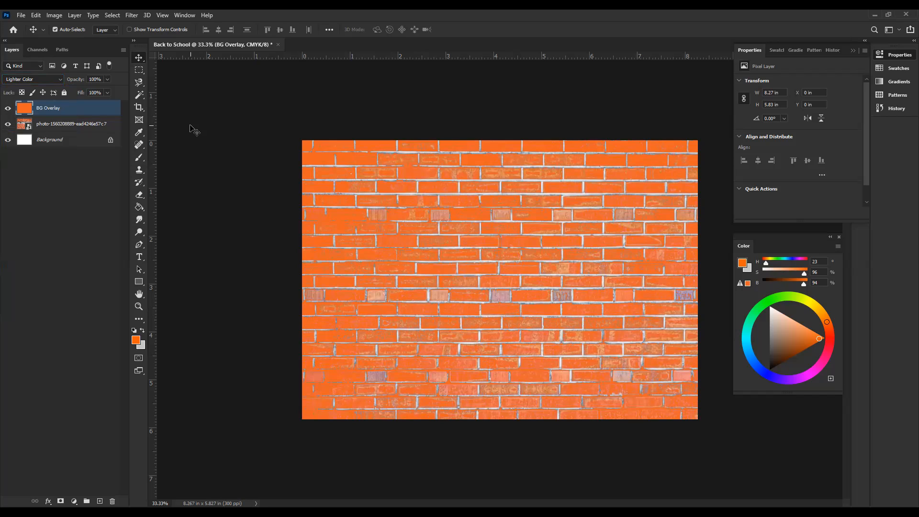
Step: Try the Normal blend mode on the BG Overlay layer, undo that change, and deselect the layer
left_click(55, 78)
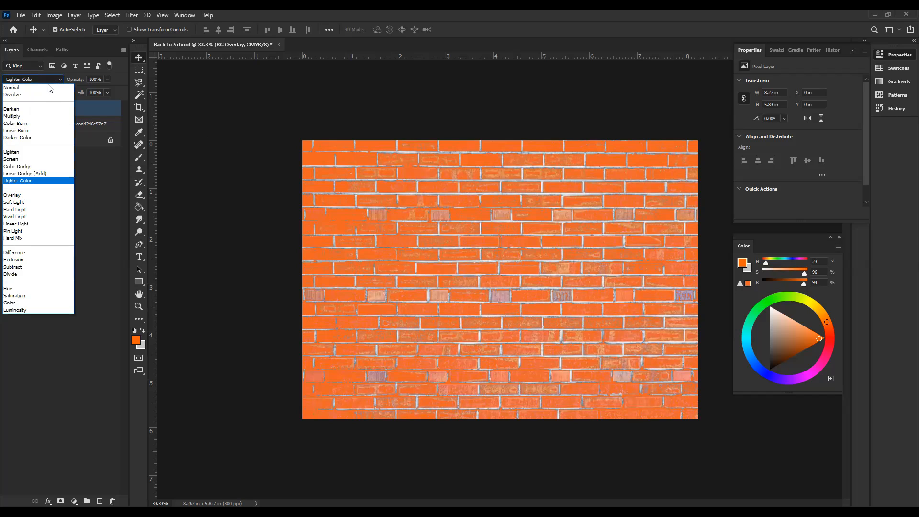
left_click(49, 88)
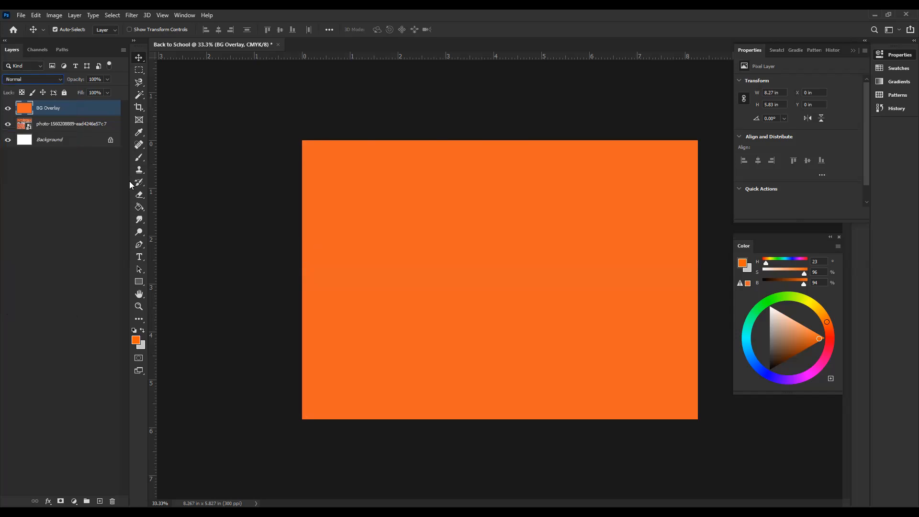
key("ctrl")
key("ctrl+z")
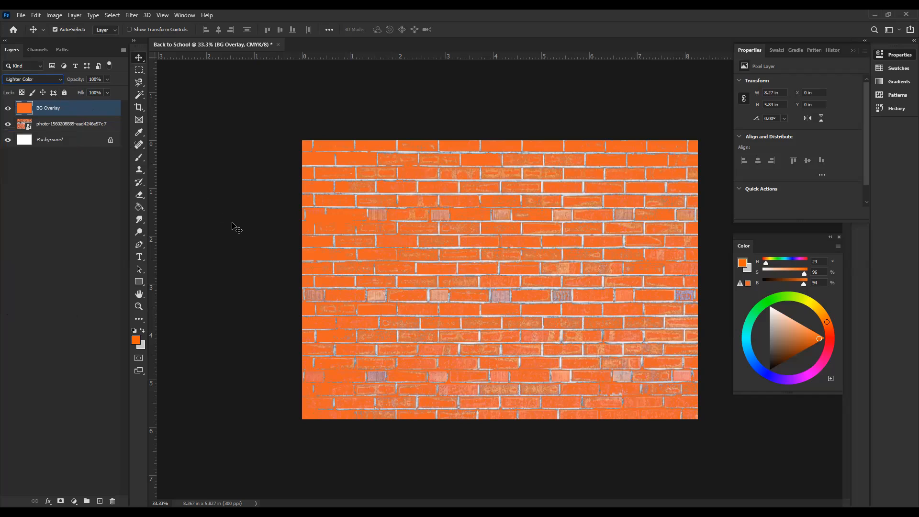
left_click(232, 223)
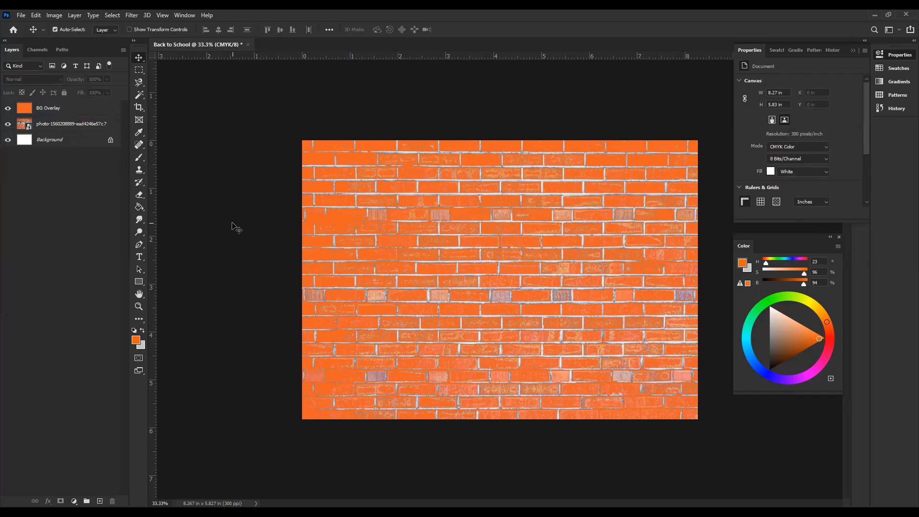
Step: Enlarge the brick photo proportionally to about 88.6% with Free Transform, extending it past the canvas on every side
left_click(67, 125)
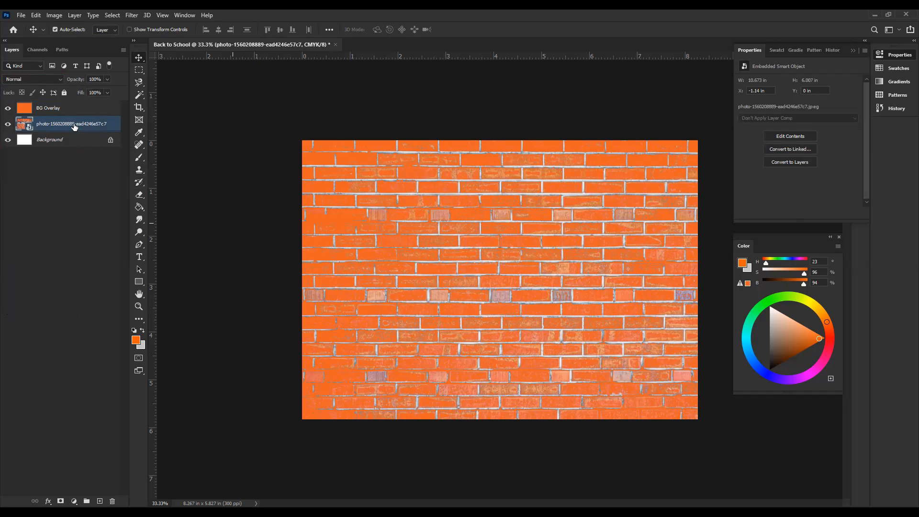
key("ctrl+t")
key("ctrl+minus")
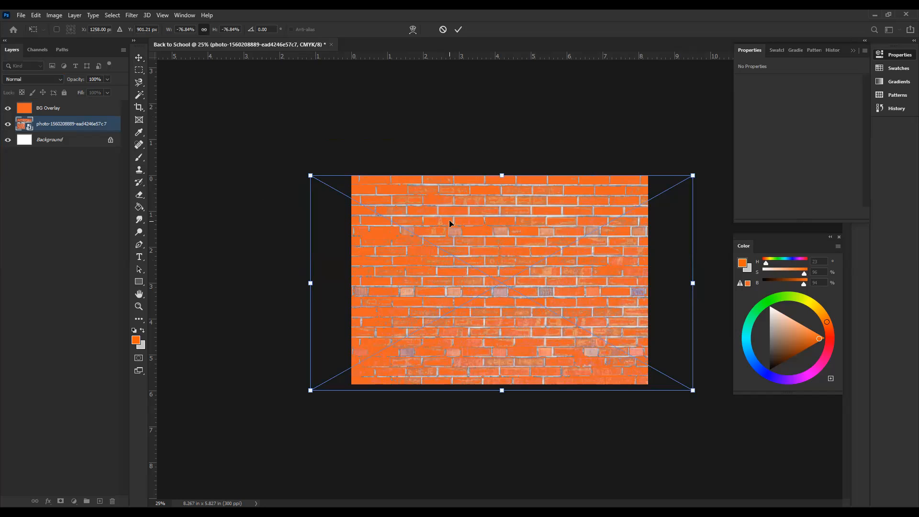
left_click_drag(501, 175, 495, 152)
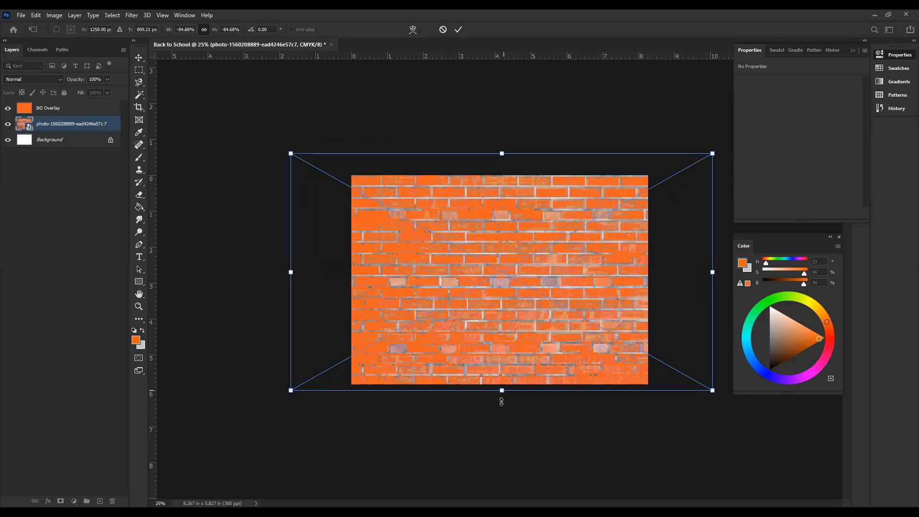
left_click_drag(501, 402, 501, 402)
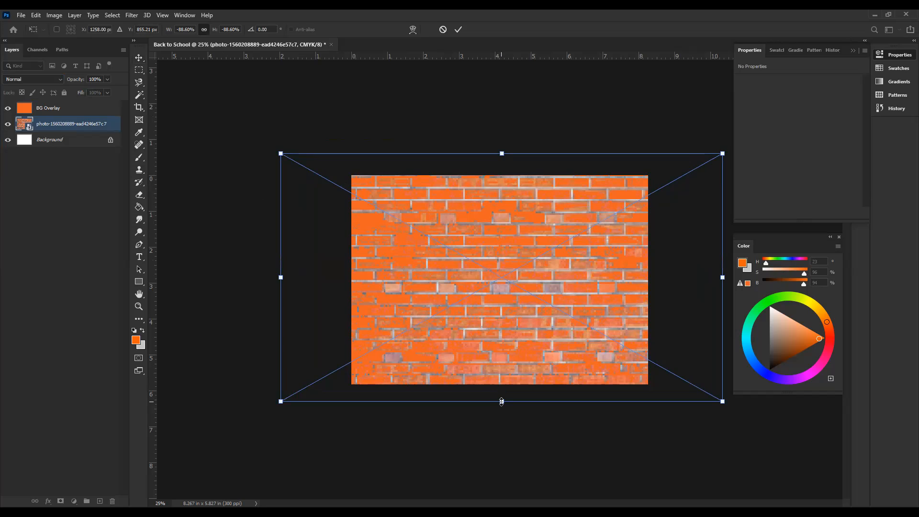
Step: Try a Perspective transform that narrows the brick photo's left edge and stretches its right edge, and undo it
right_click(484, 252)
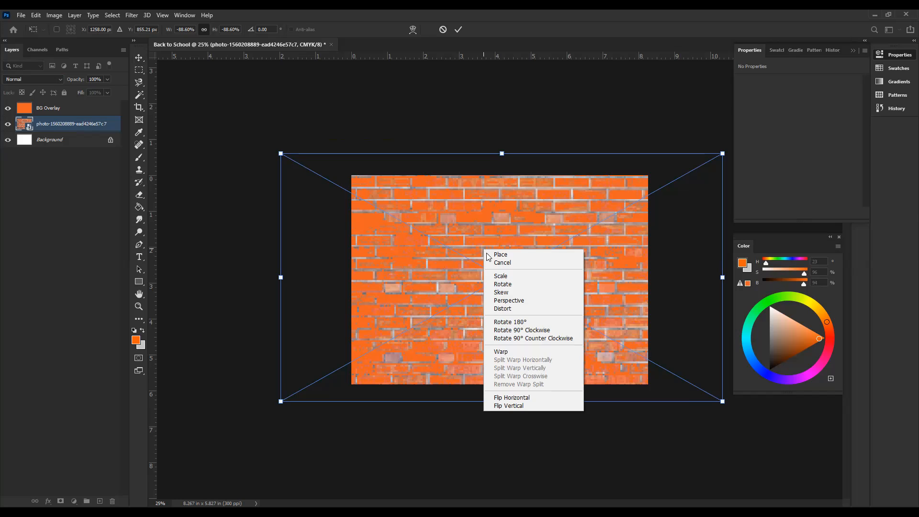
left_click(516, 302)
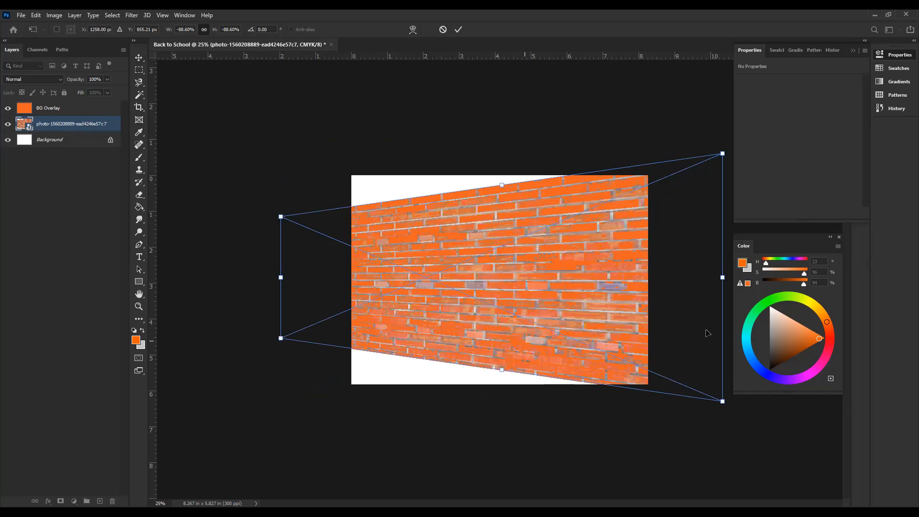
key("ctrl+z")
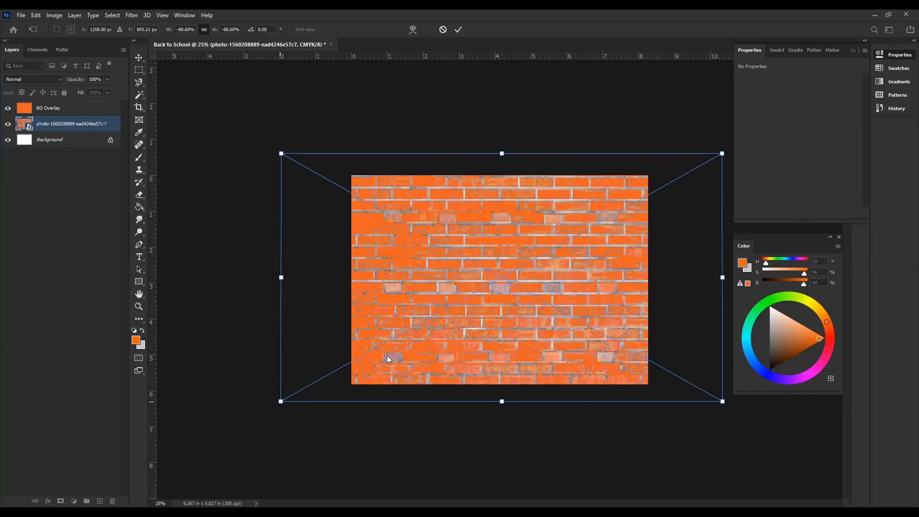
key("ctrl+shift+z")
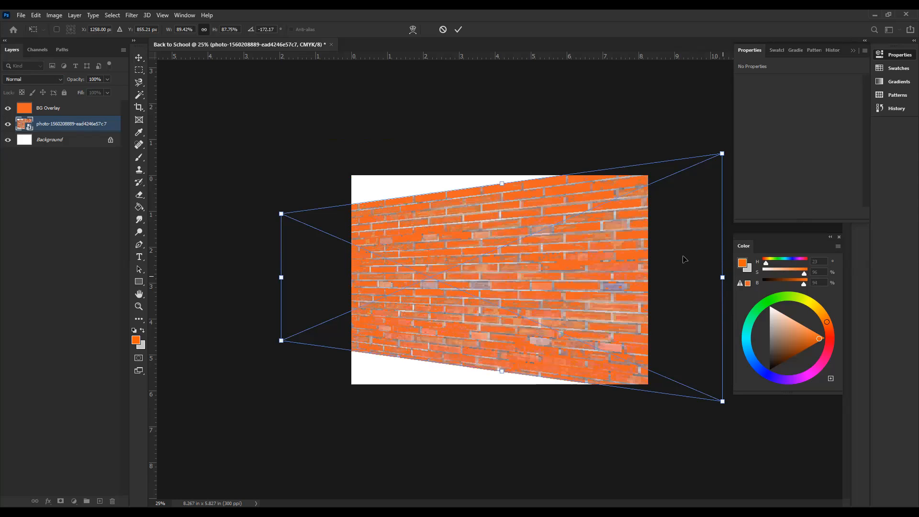
left_click_drag(722, 154, 723, 153)
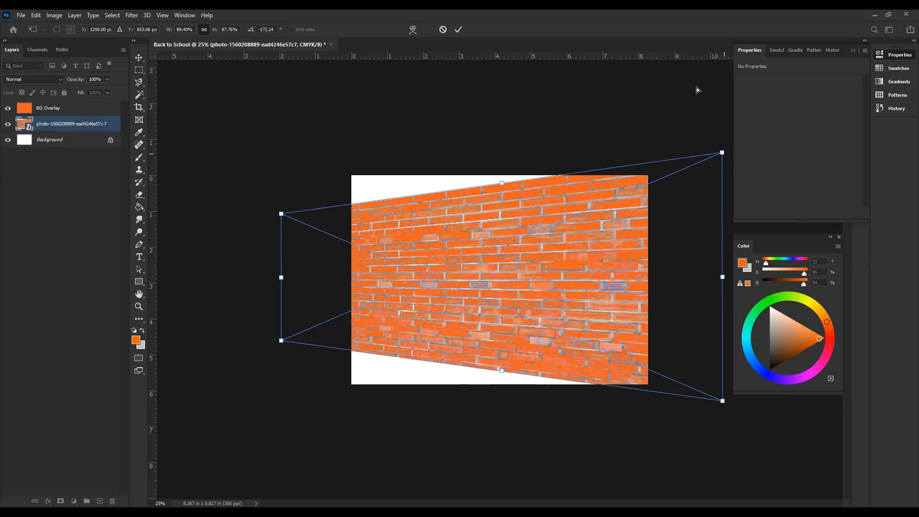
key("ctrl+minus")
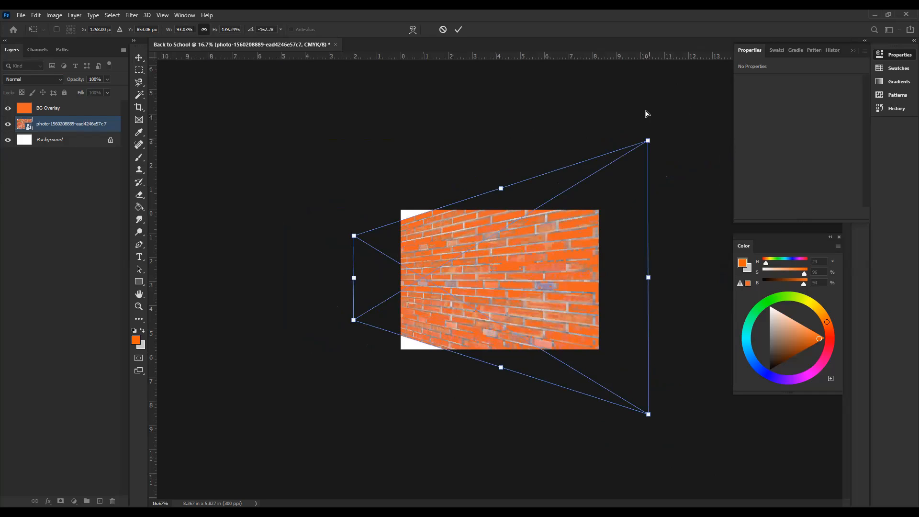
key("ctrl+z")
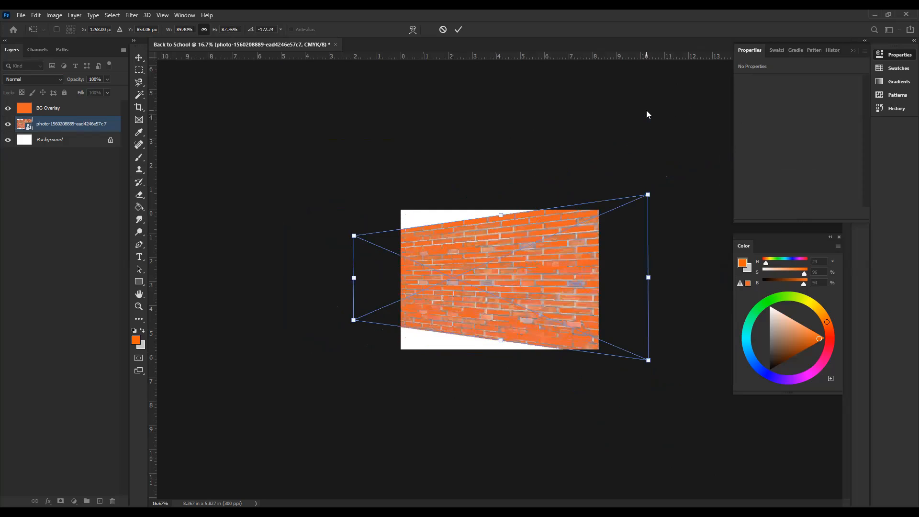
key("ctrl+z")
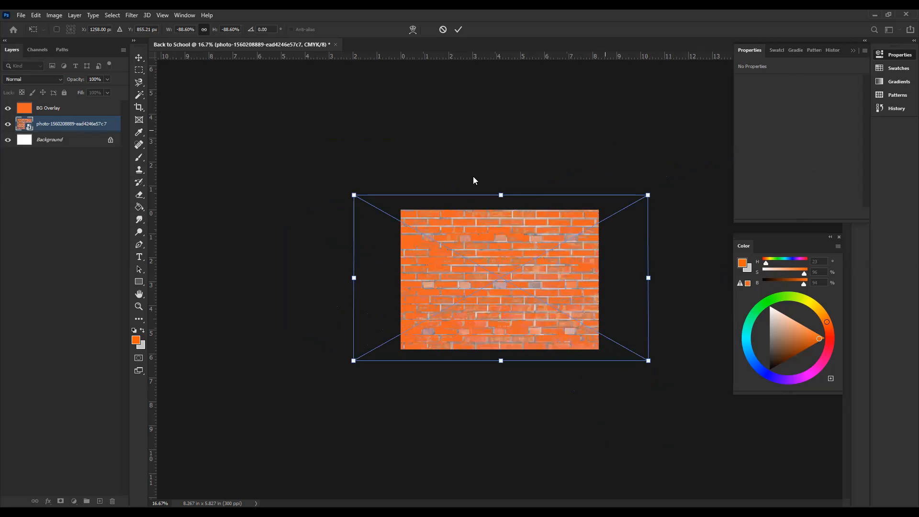
Step: Apply a Perspective transform to the brick photo, narrowing its left edge and stretching its right edge until it covers the canvas
right_click(449, 226)
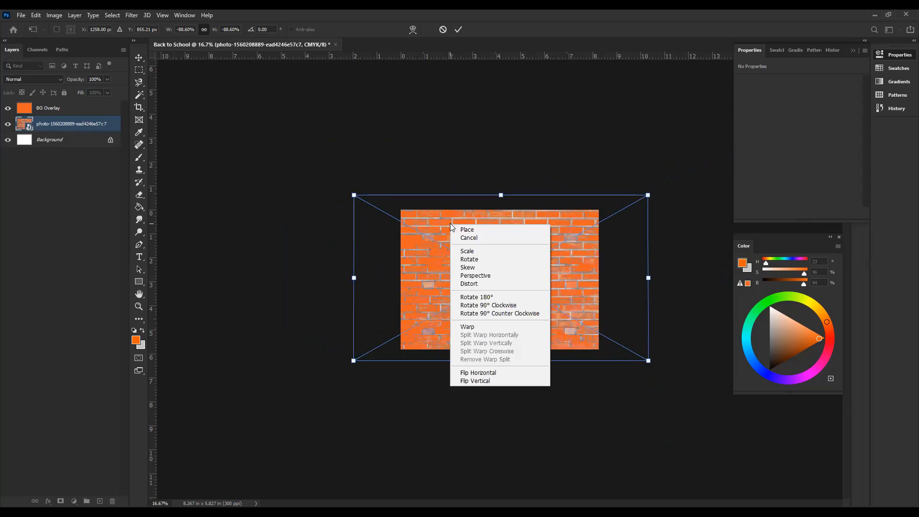
left_click(488, 275)
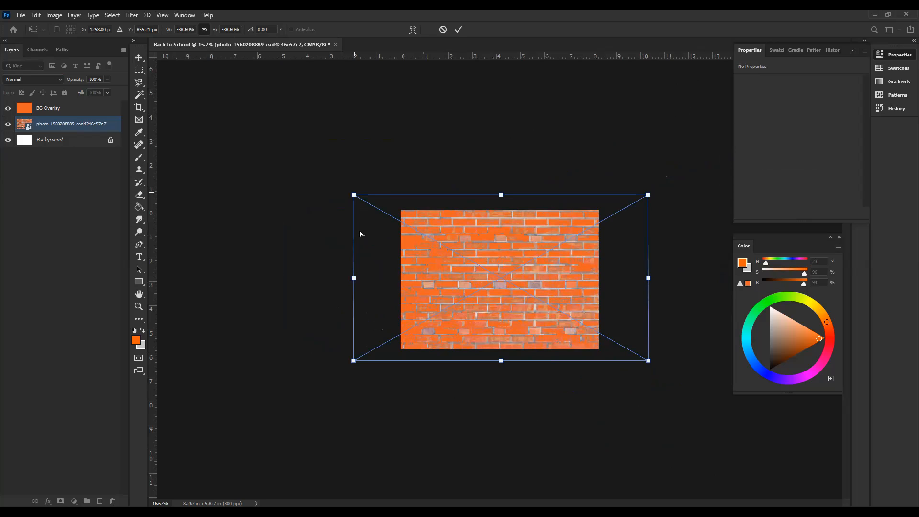
left_click_drag(360, 233, 360, 235)
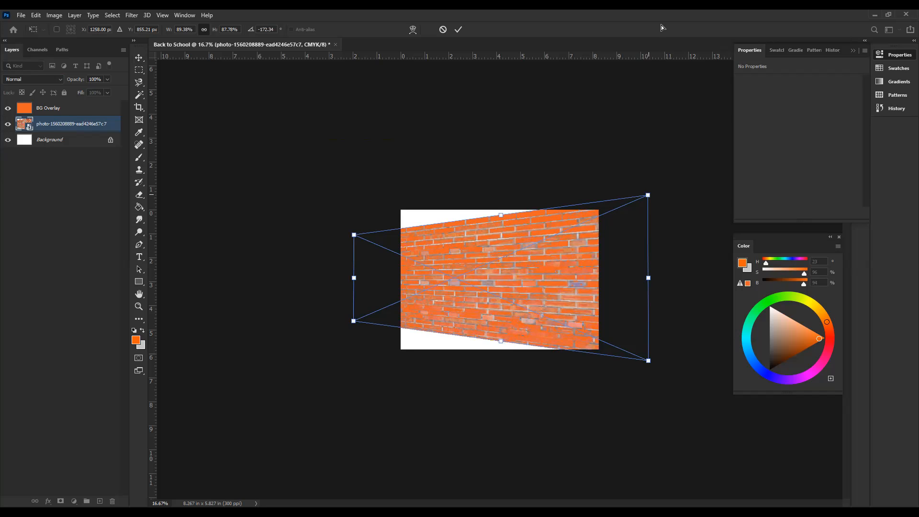
left_click_drag(648, 195, 662, 15)
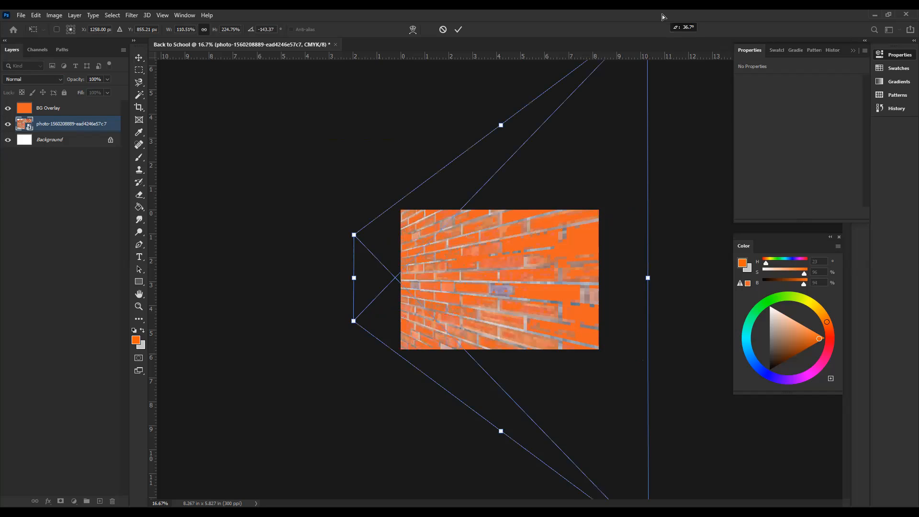
key("Return")
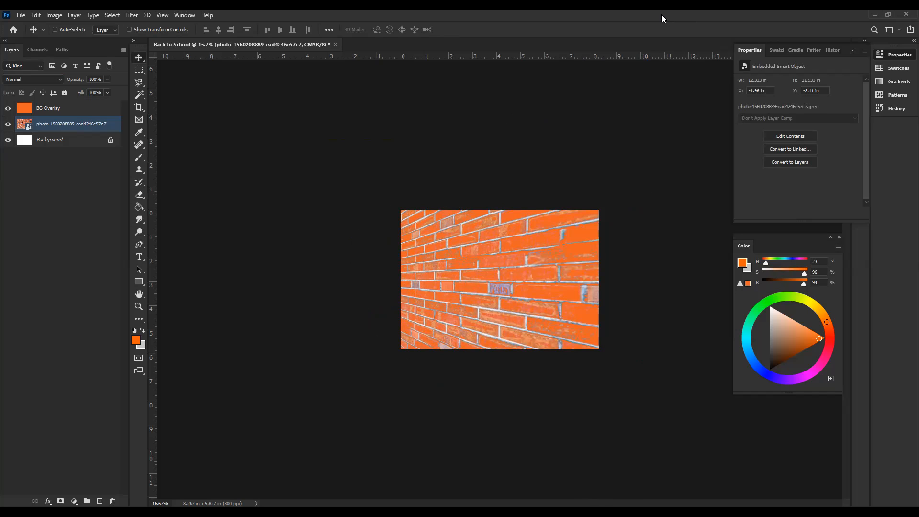
Step: Switch to the browser's Google Images results for "stduent png" and look through them for a suitable student picture
key("ctrl+plus")
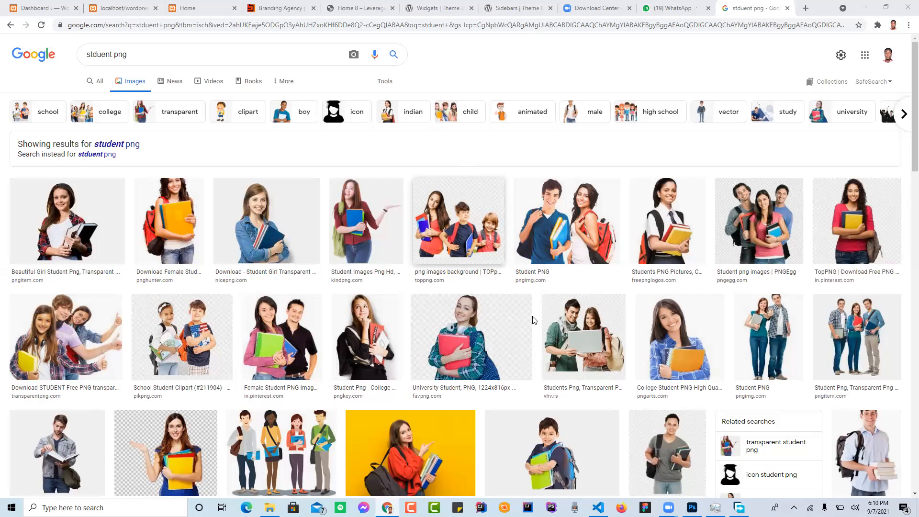
scroll(534, 320, "down", 10)
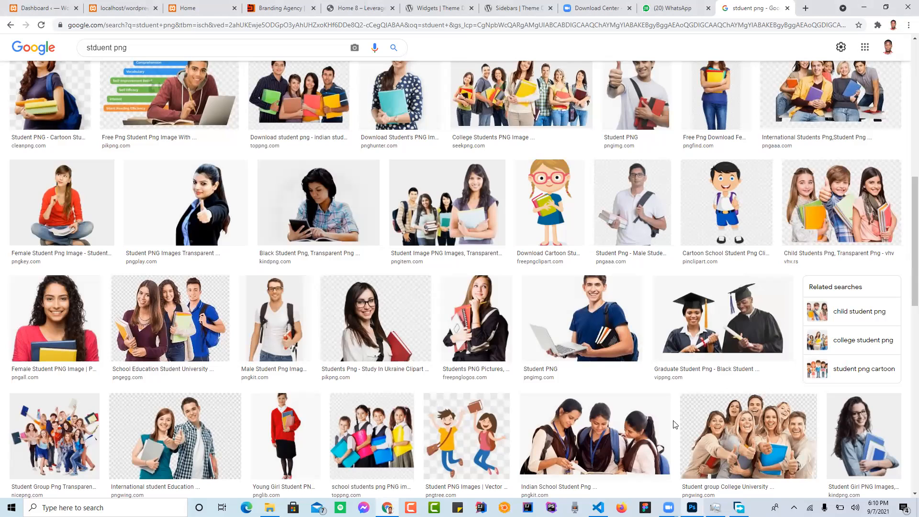
scroll(661, 363, "down", 7)
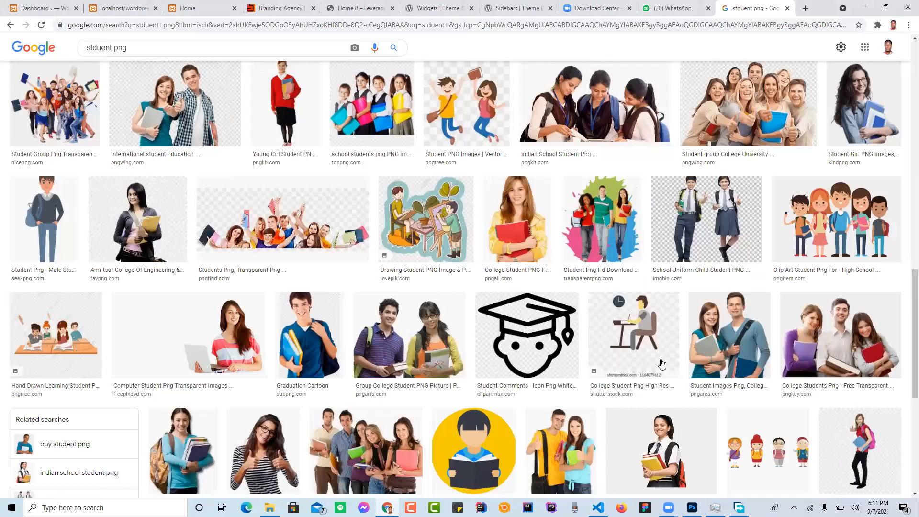
scroll(660, 362, "up", 2)
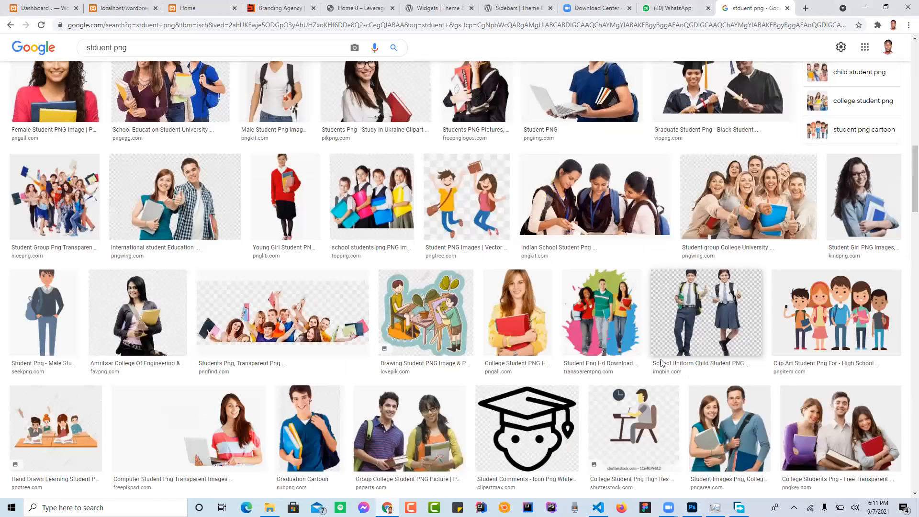
scroll(661, 363, "down", 3)
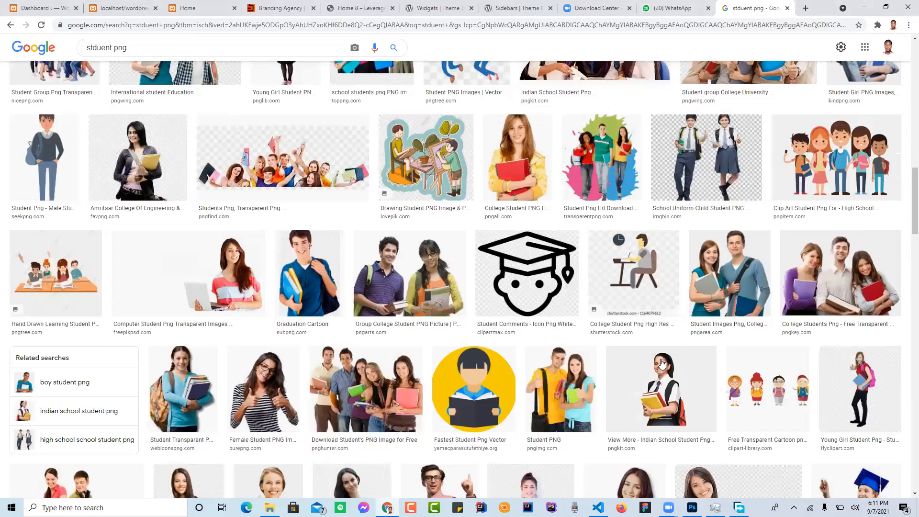
scroll(661, 362, "down", 3)
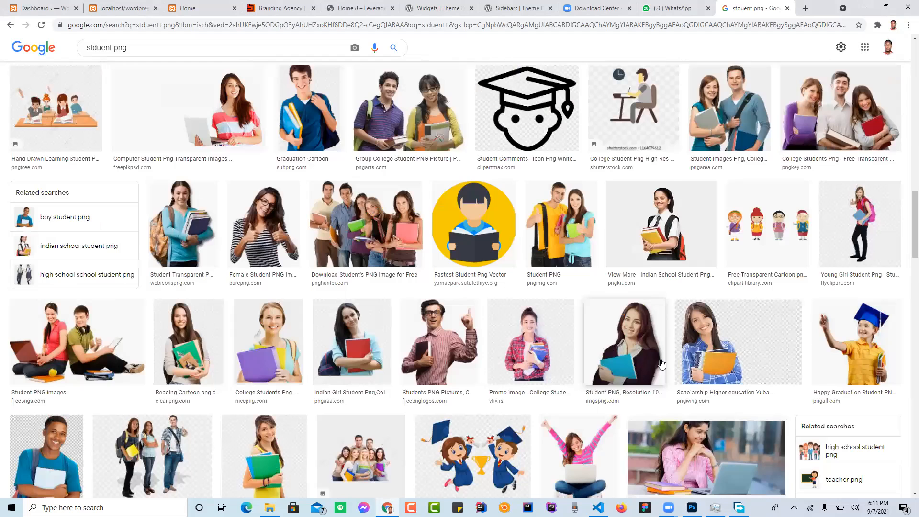
scroll(661, 364, "up", 20)
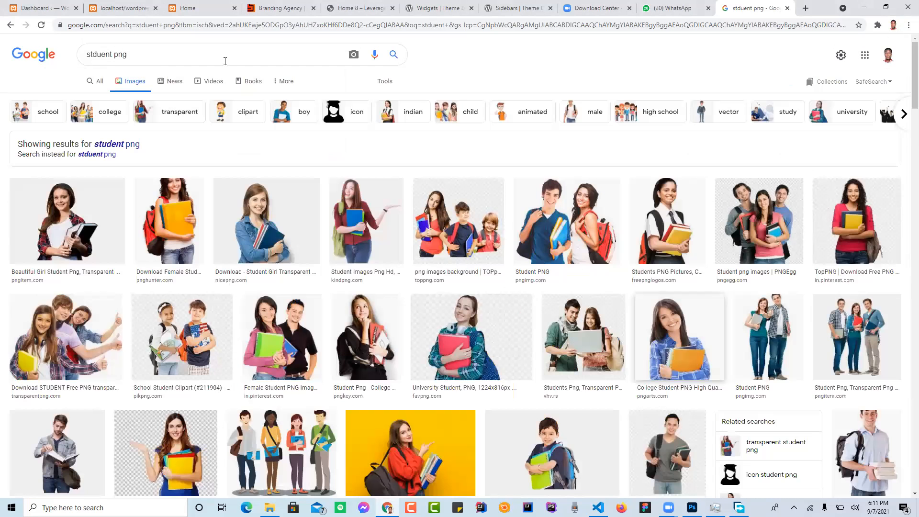
Step: Change the image search query to "black stduent in unform png" and run the search
left_click(88, 54)
type("bla")
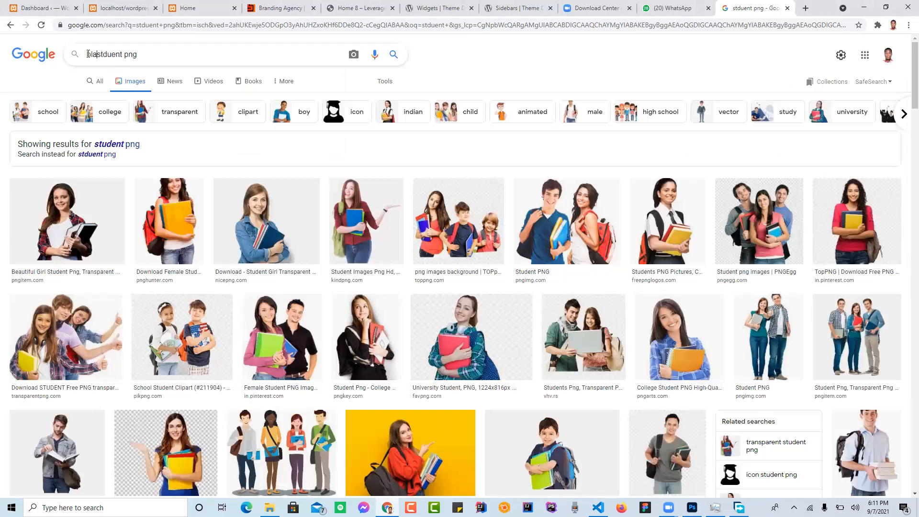
type("ck")
key("Right")
key("Right")
key("Right")
type("in unfir")
key("BackSpace")
key("BackSpace")
type("orm")
key("Return")
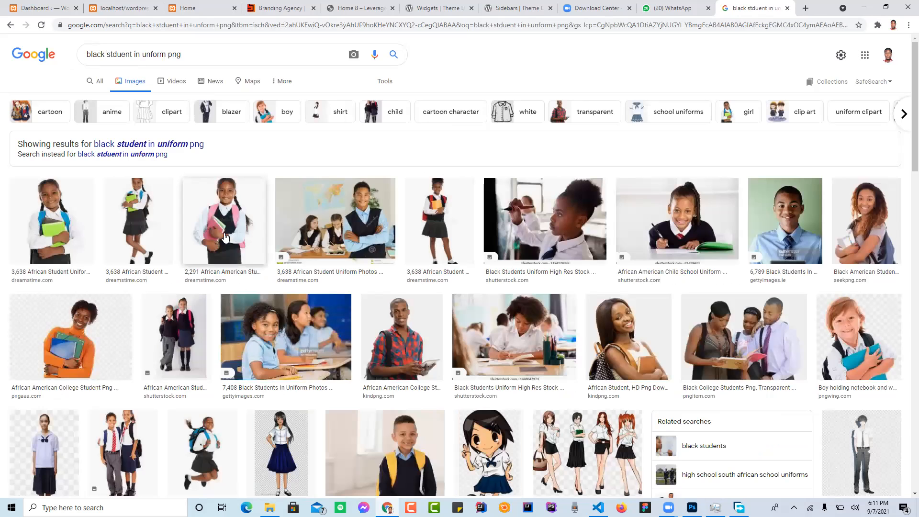
Step: Look through the first rows of image results for a usable photo of students in school uniform
scroll(299, 300, "down", 1)
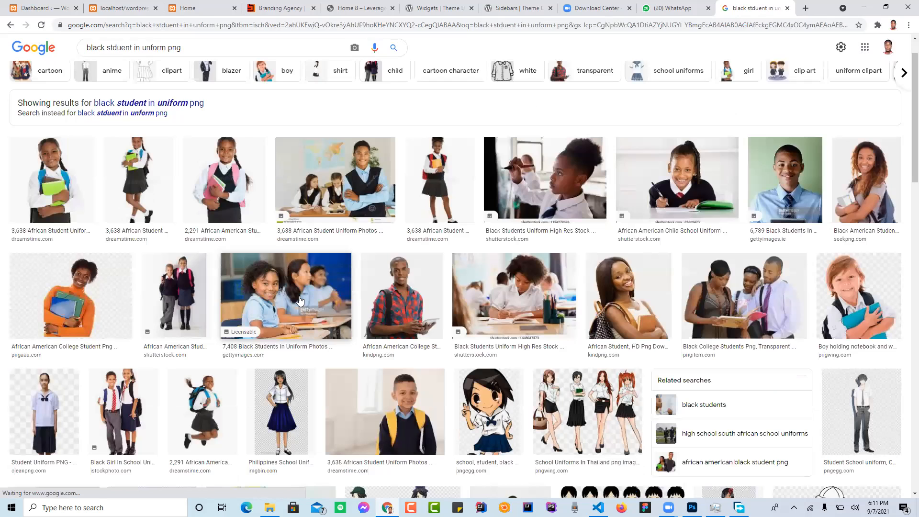
scroll(299, 300, "down", 10)
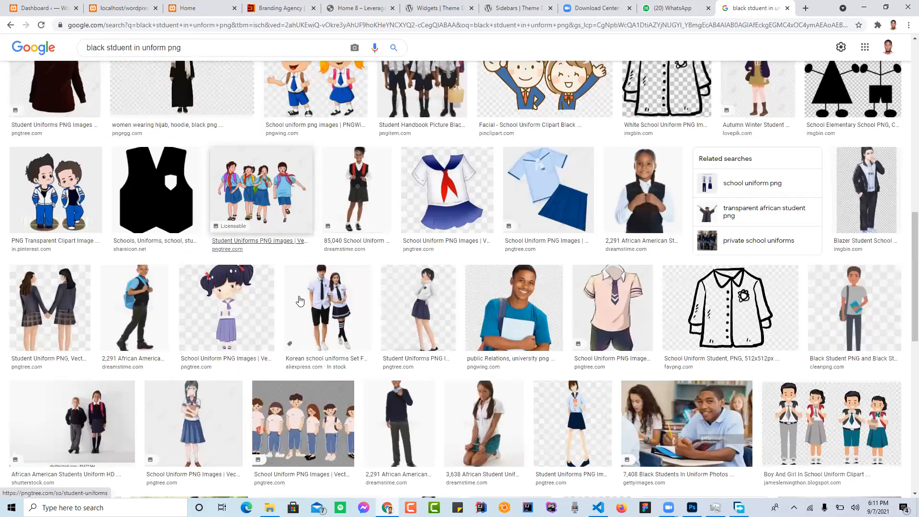
scroll(299, 300, "down", 8)
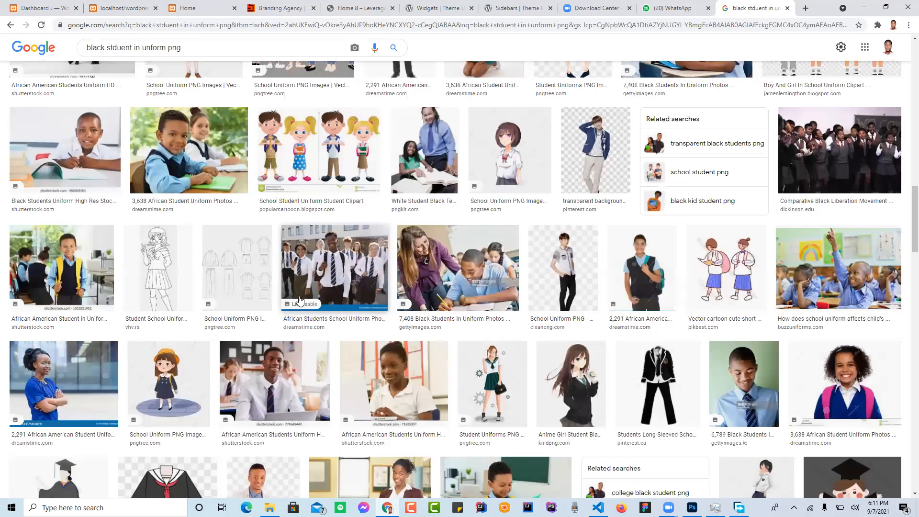
scroll(299, 300, "up", 3)
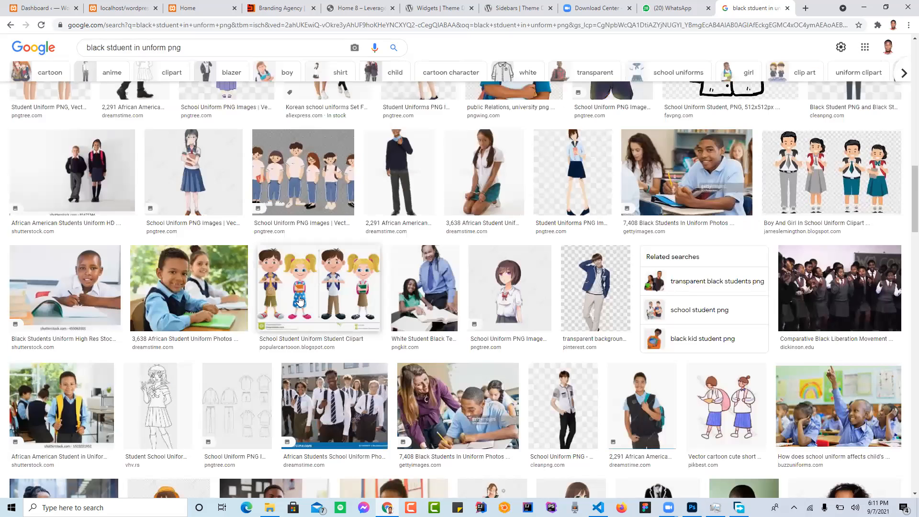
Step: Open the preview of the Shutterstock photo of a uniformed boy and girl and examine its related images
left_click(85, 172)
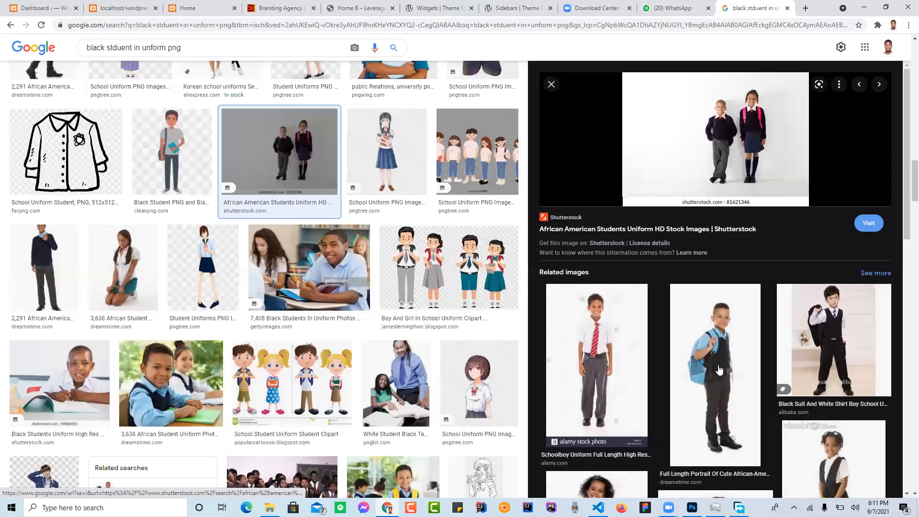
scroll(718, 369, "down", 5)
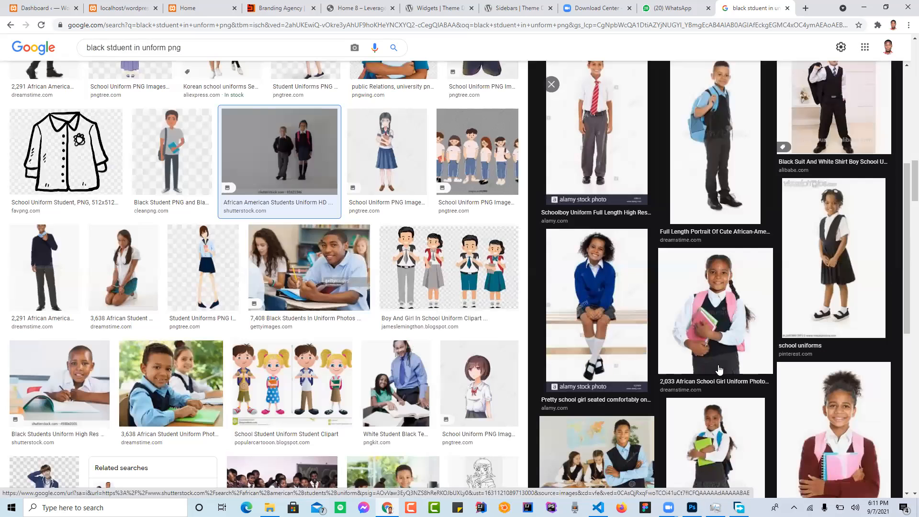
scroll(718, 369, "down", 1)
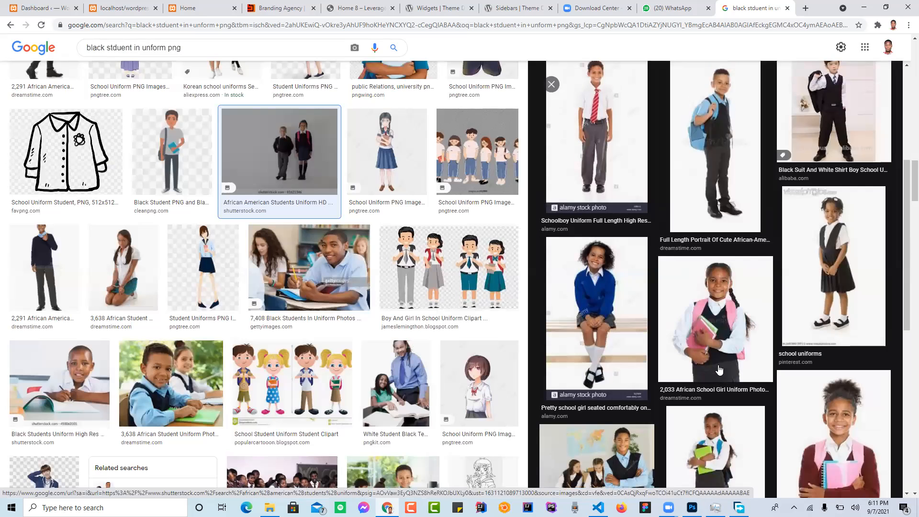
scroll(719, 369, "down", 4)
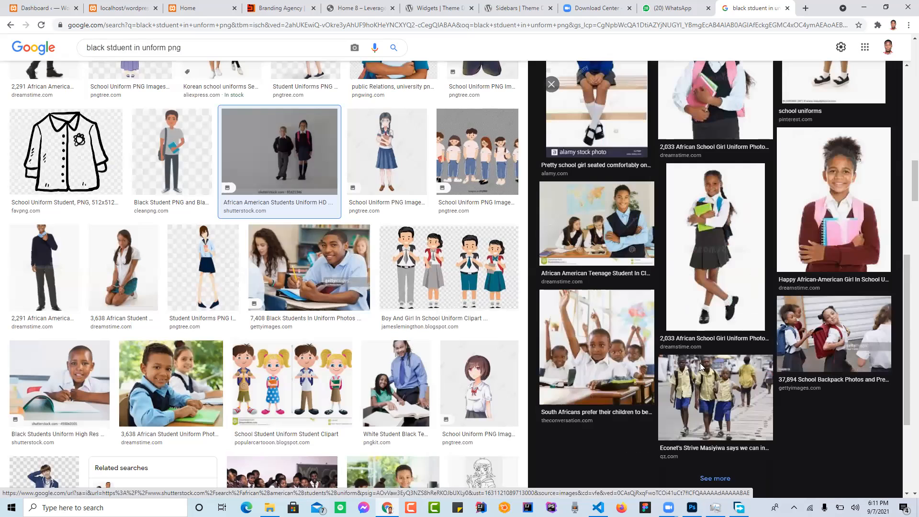
Step: Look further through the whole list of image results for uniformed students, then return to the first rows
scroll(443, 366, "down", 7)
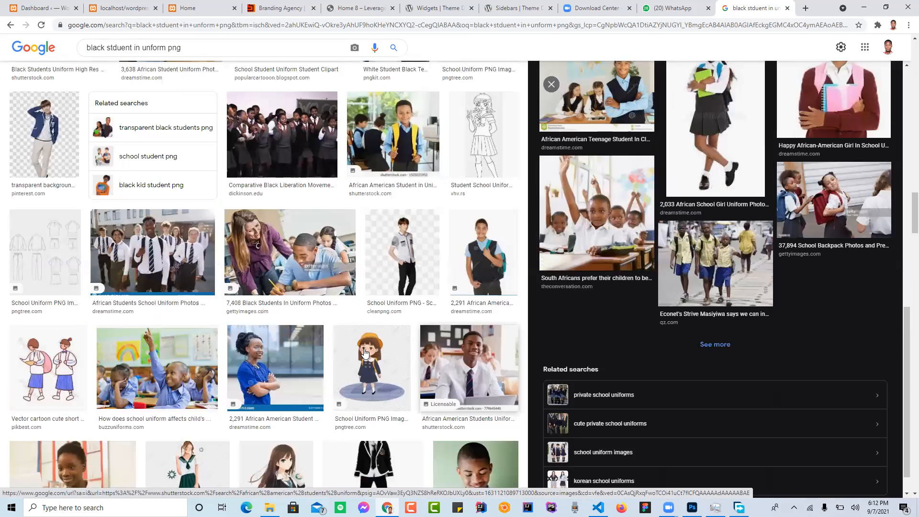
scroll(365, 352, "down", 5)
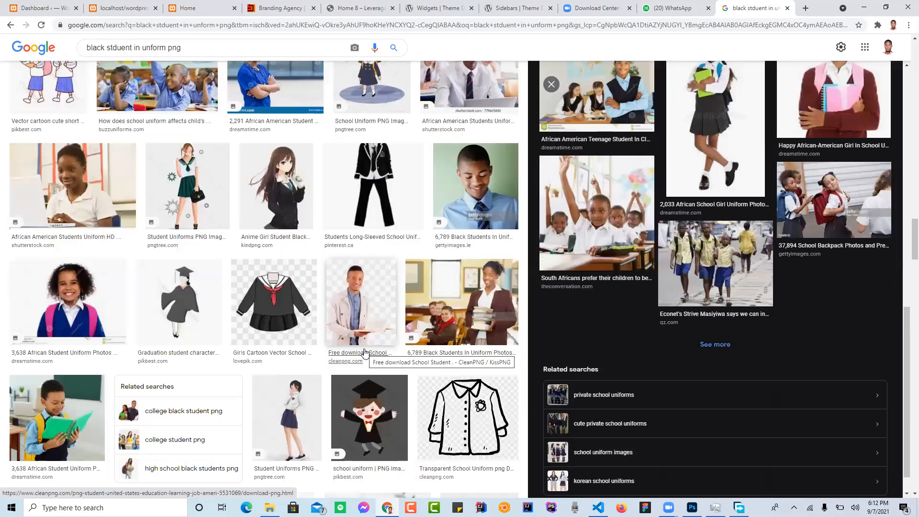
scroll(365, 353, "down", 5)
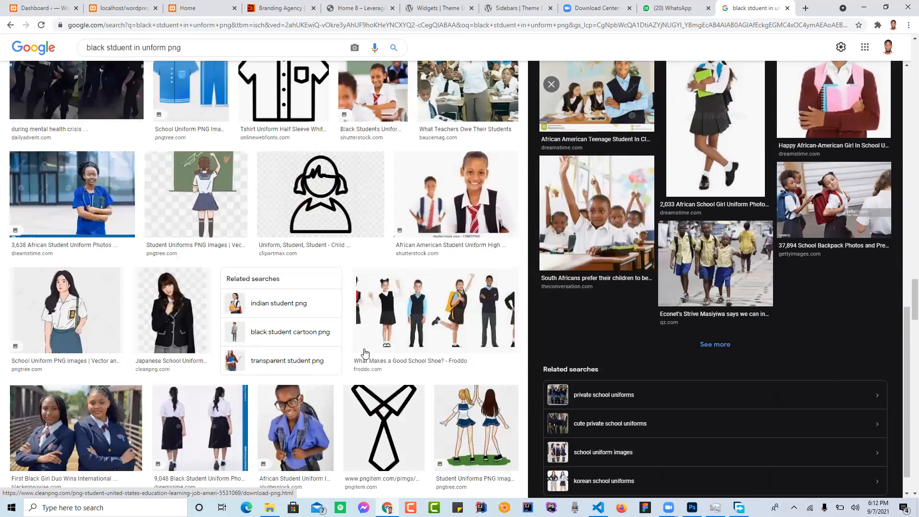
scroll(365, 352, "down", 5)
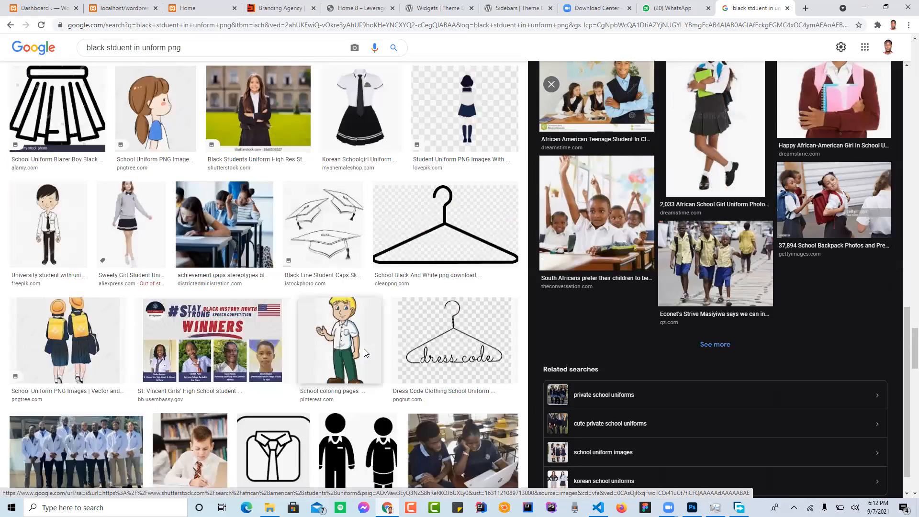
scroll(365, 352, "down", 5)
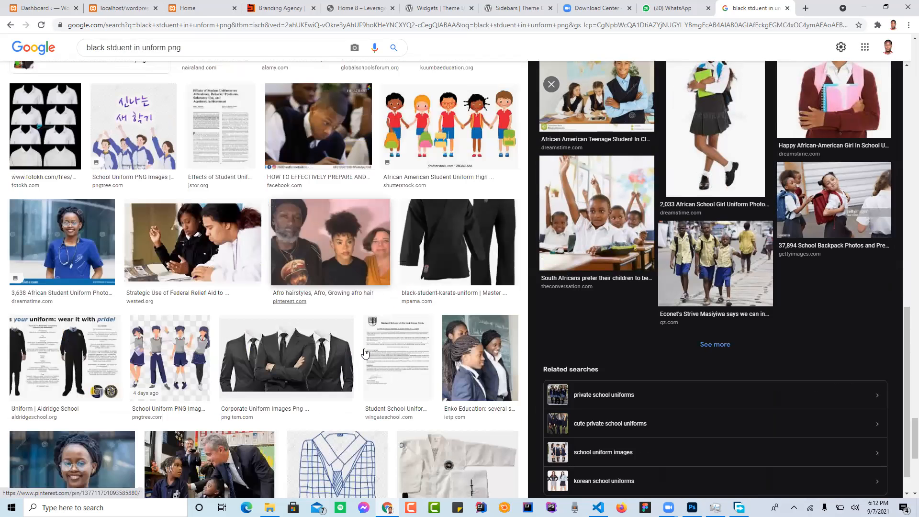
scroll(365, 352, "down", 5)
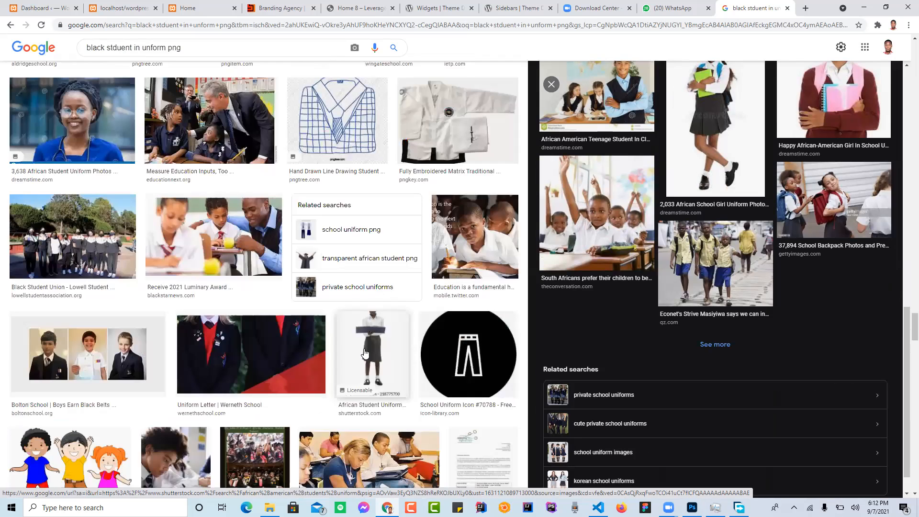
scroll(365, 352, "down", 5)
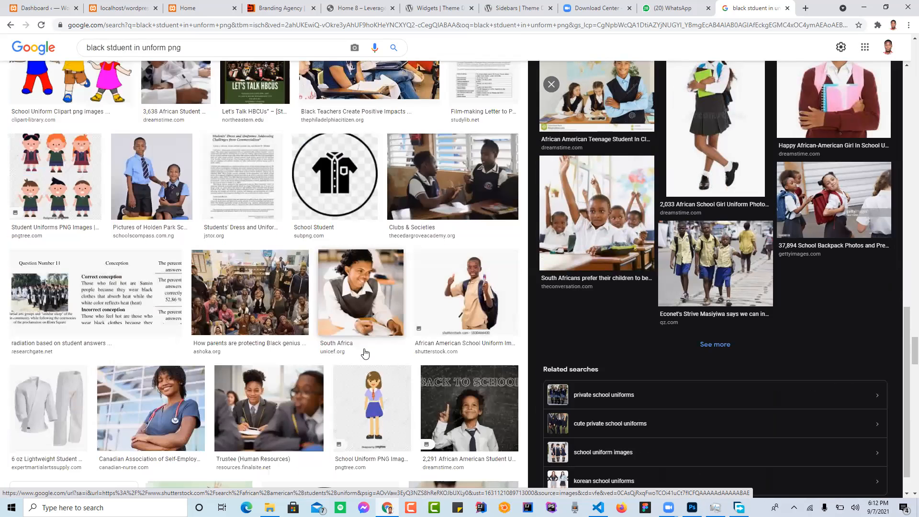
scroll(365, 352, "down", 1)
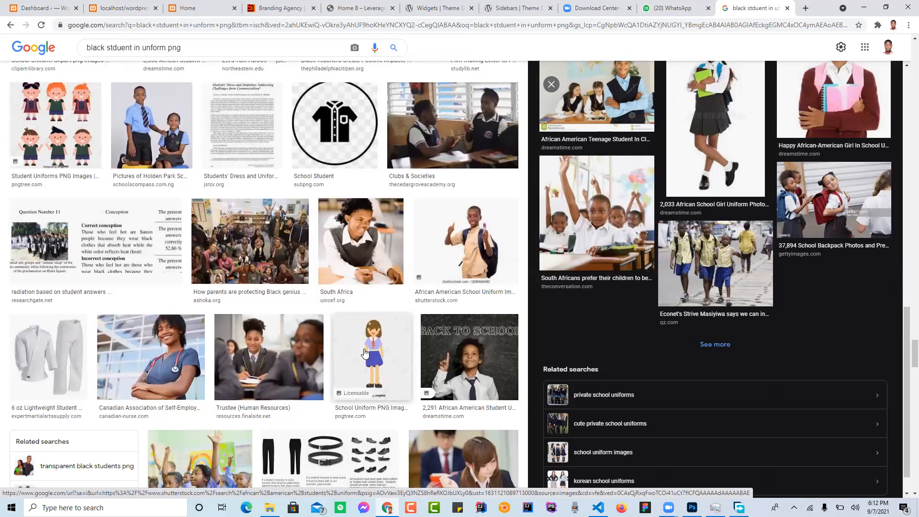
scroll(365, 352, "down", 2)
scroll(364, 353, "down", 8)
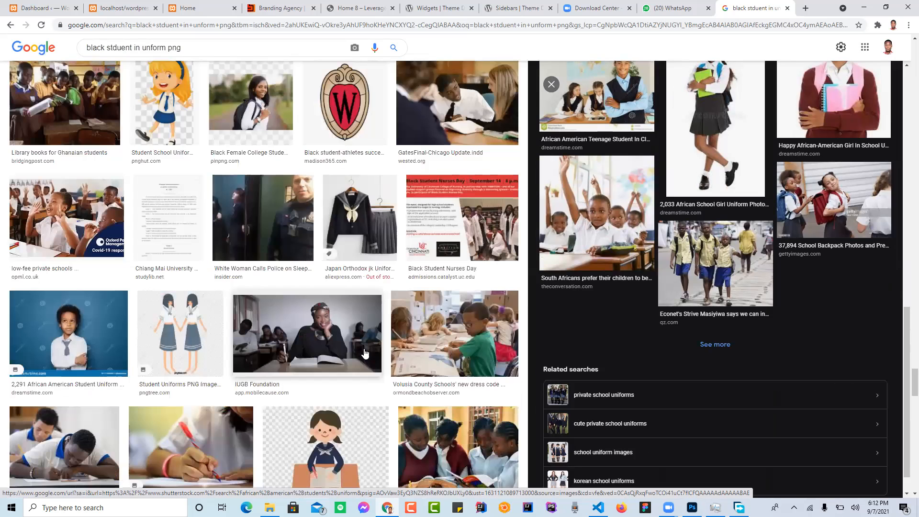
scroll(365, 352, "down", 8)
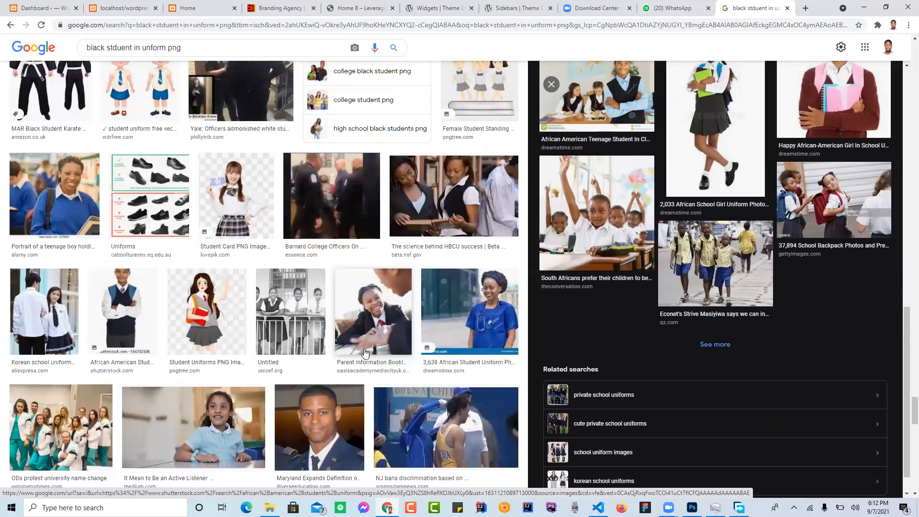
scroll(364, 353, "down", 8)
scroll(365, 353, "down", 2)
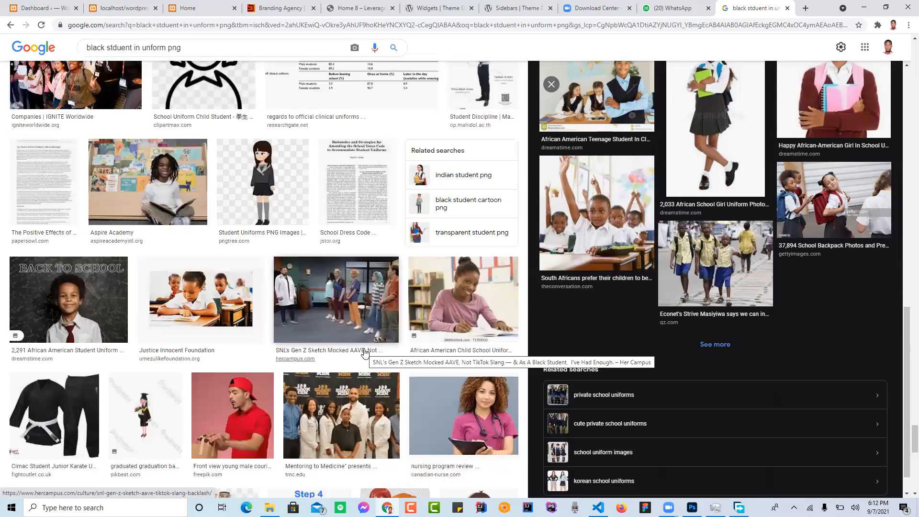
scroll(364, 353, "down", 10)
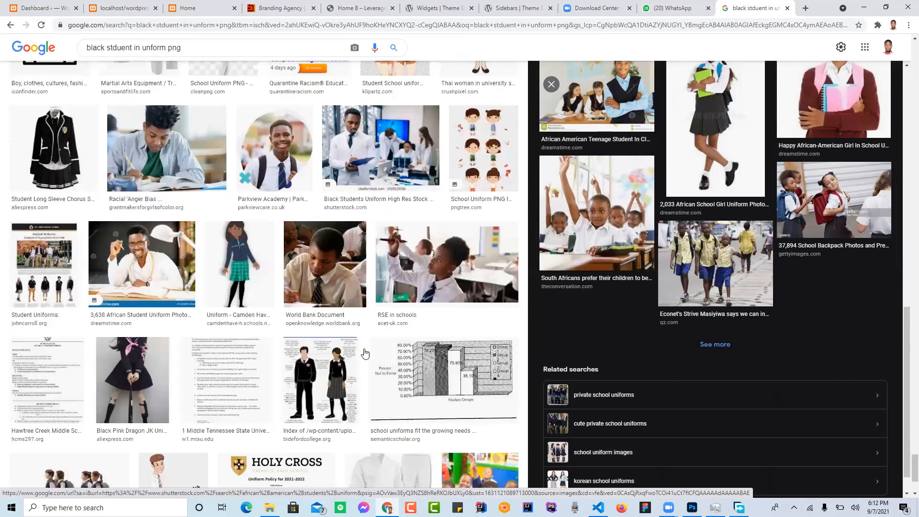
key("Home")
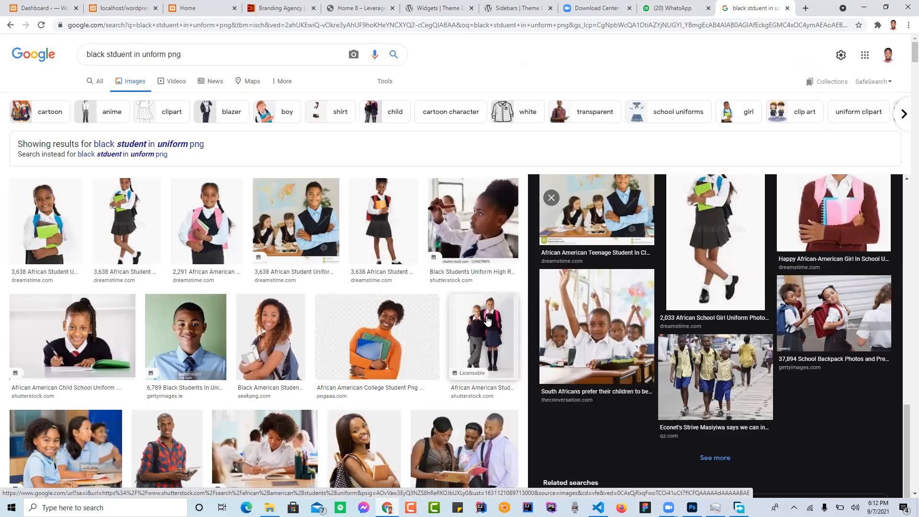
scroll(448, 371, "down", 5)
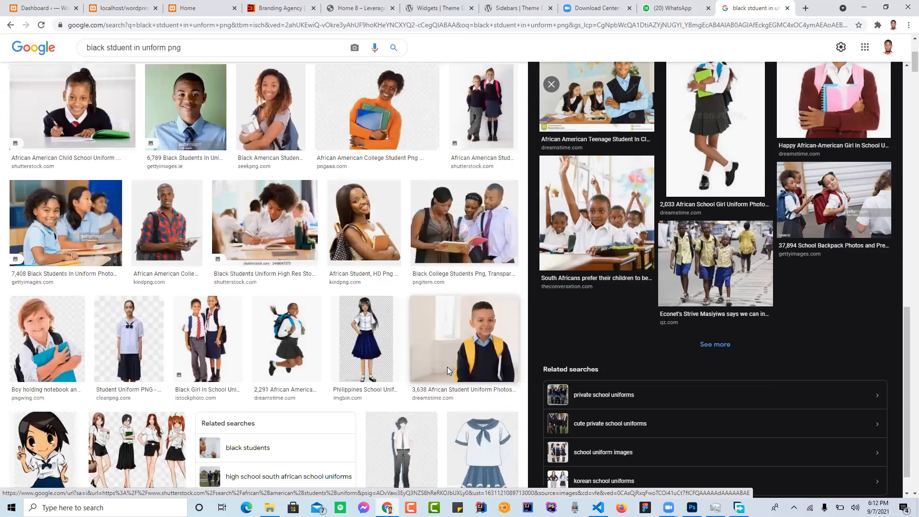
scroll(447, 367, "up", 2)
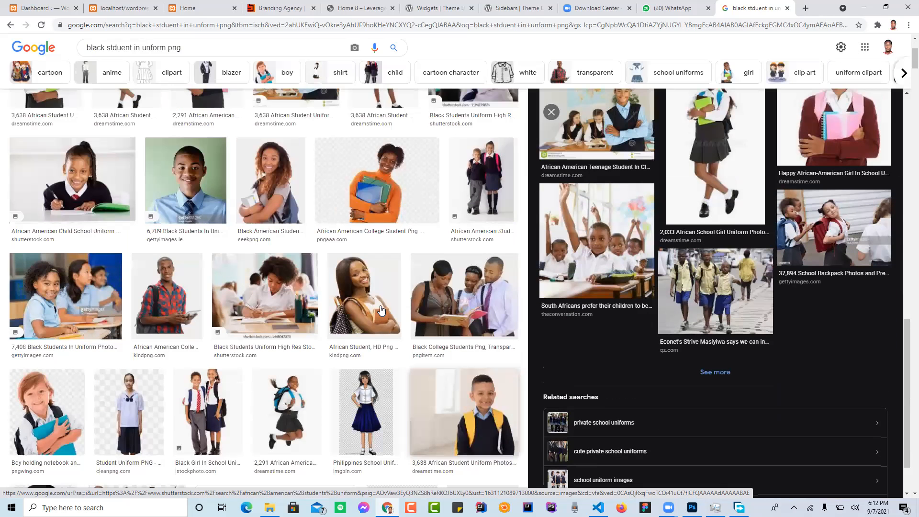
Step: Open the preview of the iStock photo of a boy and girl with red striped ties and examine its related images
left_click(201, 399)
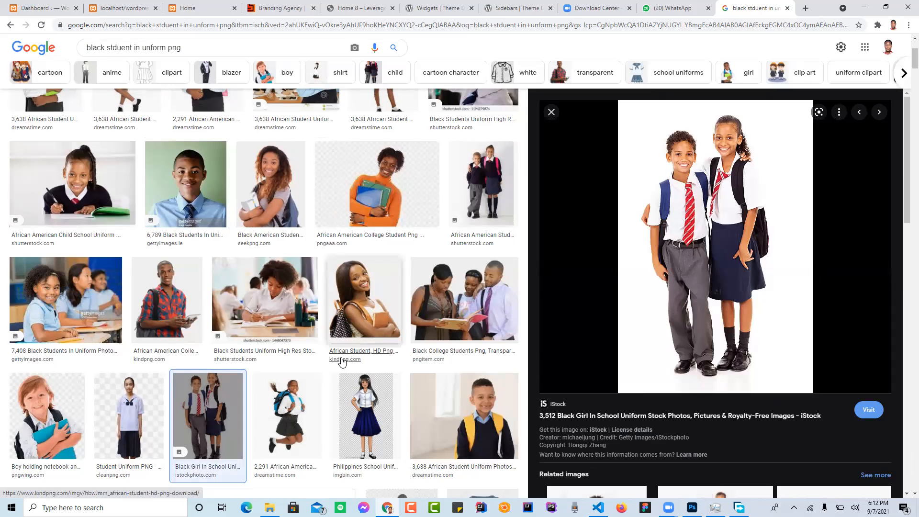
scroll(686, 369, "down", 9)
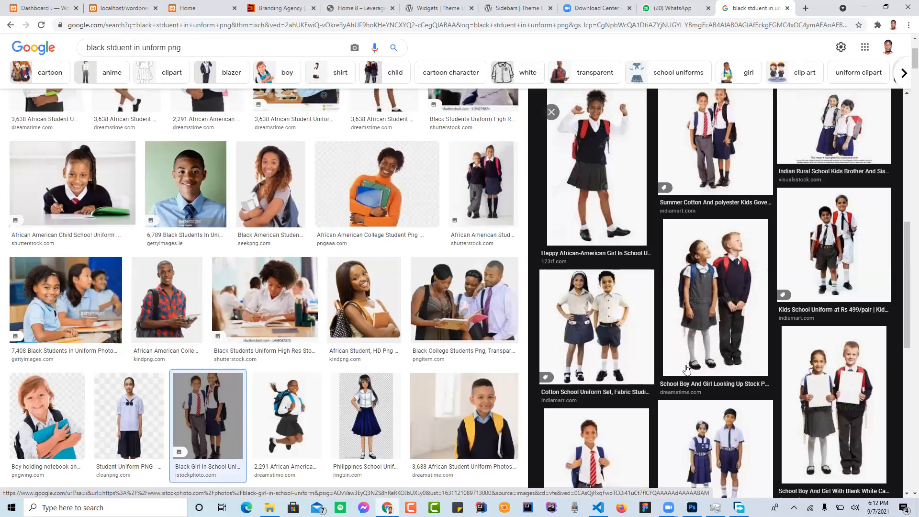
scroll(686, 369, "up", 3)
scroll(686, 369, "down", 1)
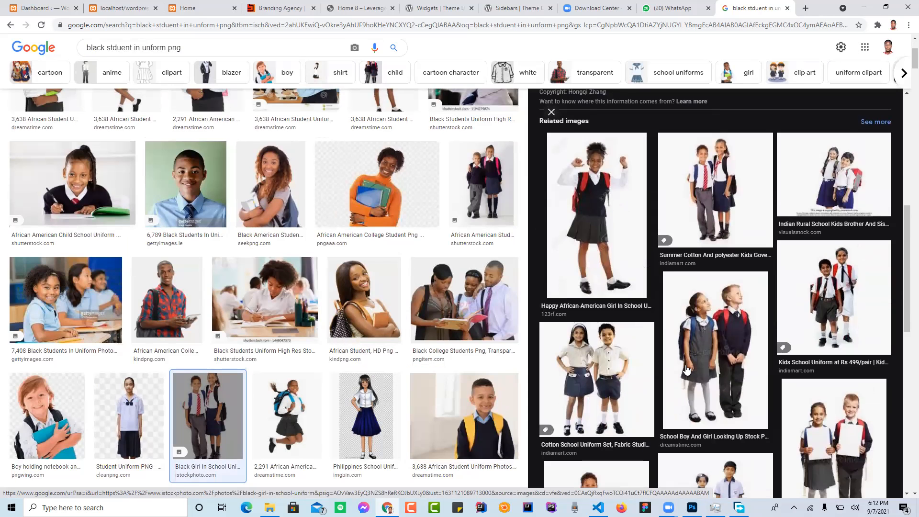
Step: Examine the related images under the iStock photo of the boy and girl, then return to its preview
scroll(686, 369, "down", 5)
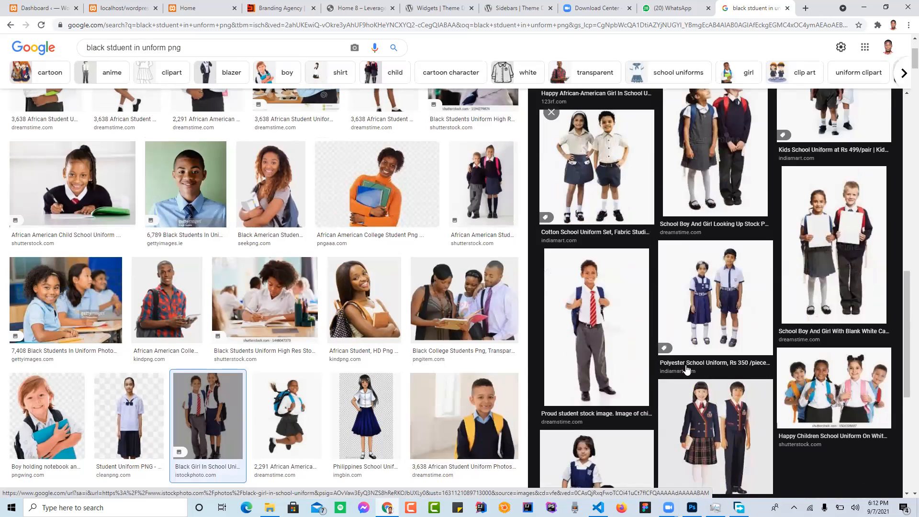
scroll(686, 369, "down", 3)
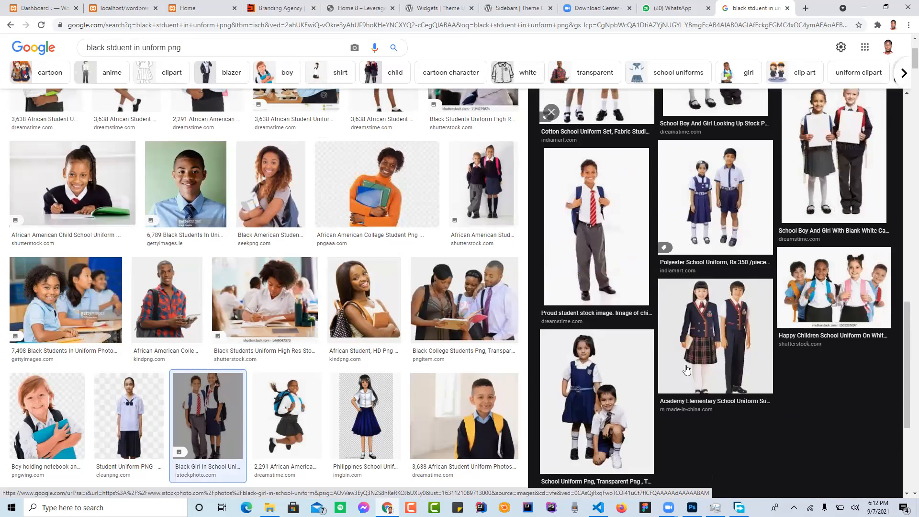
scroll(686, 369, "up", 7)
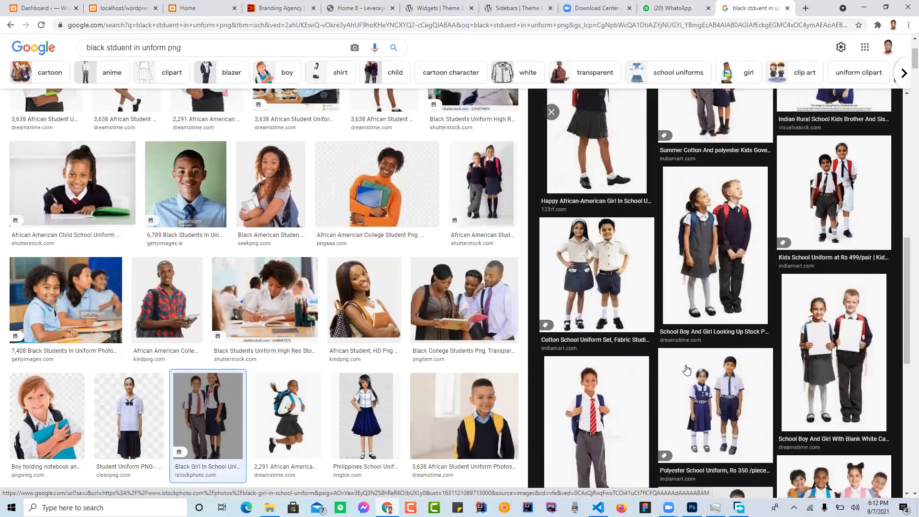
scroll(686, 369, "up", 4)
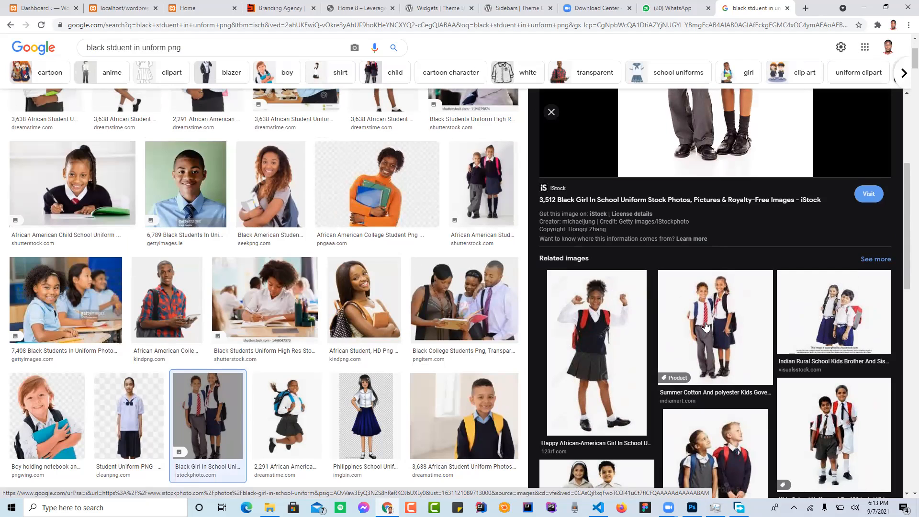
scroll(705, 326, "up", 5)
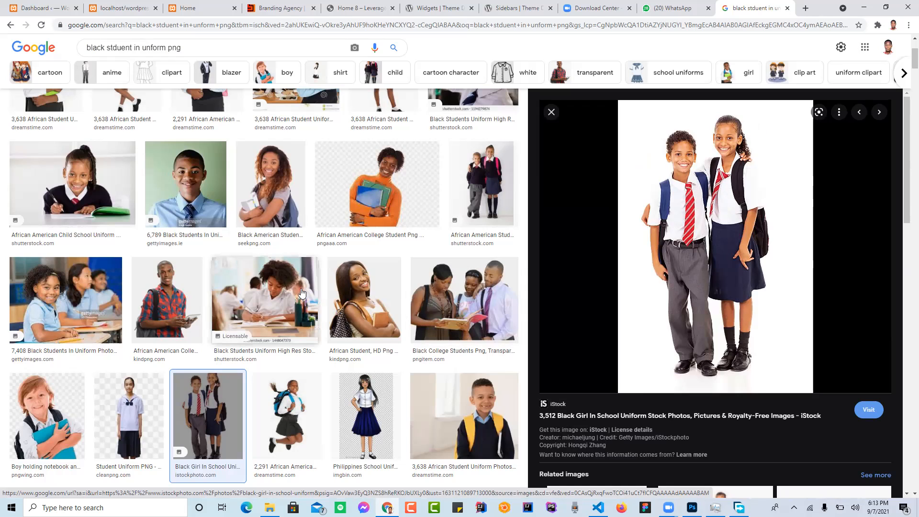
scroll(268, 311, "down", 1)
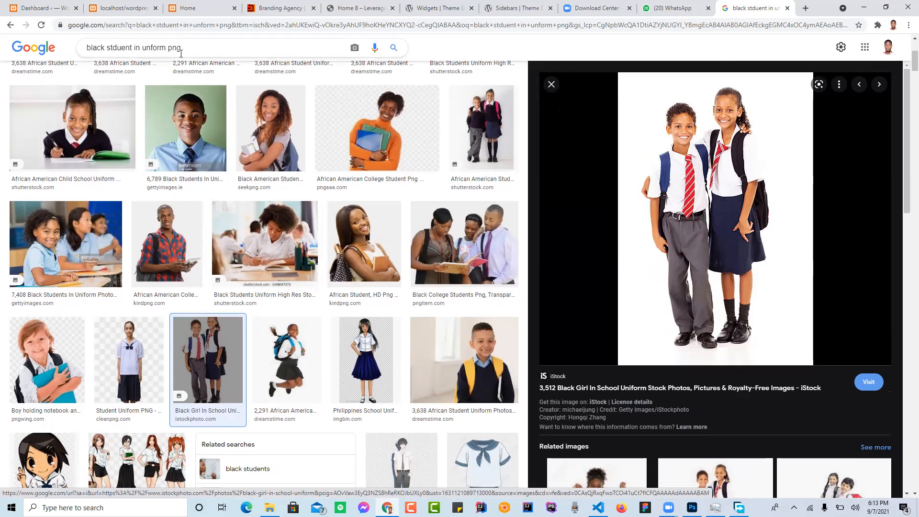
Step: Correct "unform" to "uniform" in the image search query
left_click_drag(189, 48, 85, 55)
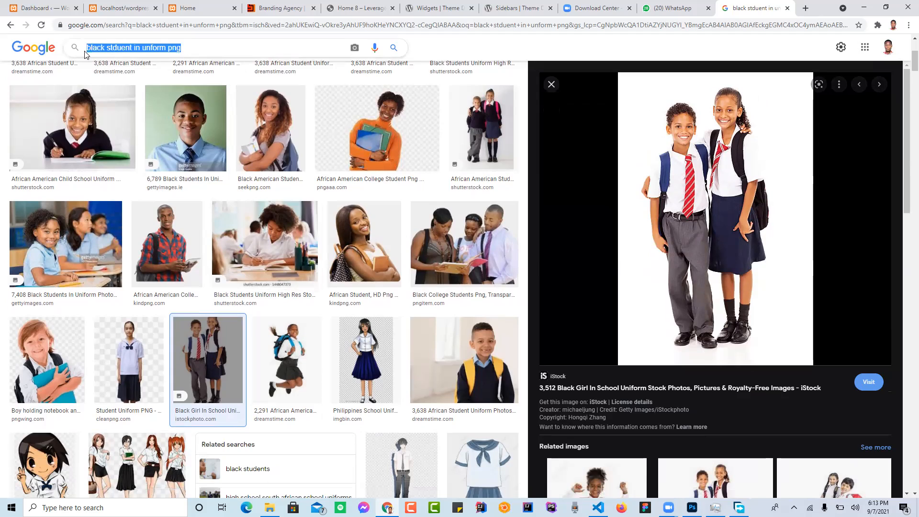
left_click(151, 47)
type("i")
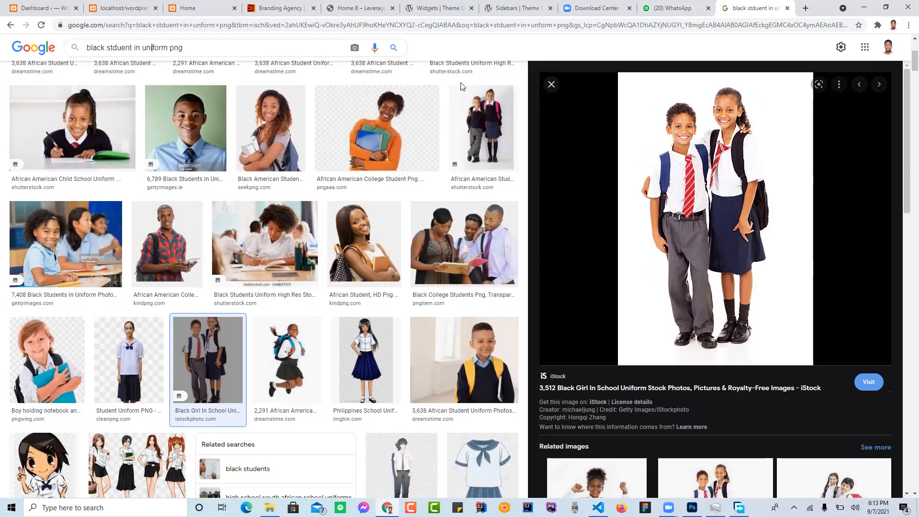
right_click(688, 142)
left_click(735, 243)
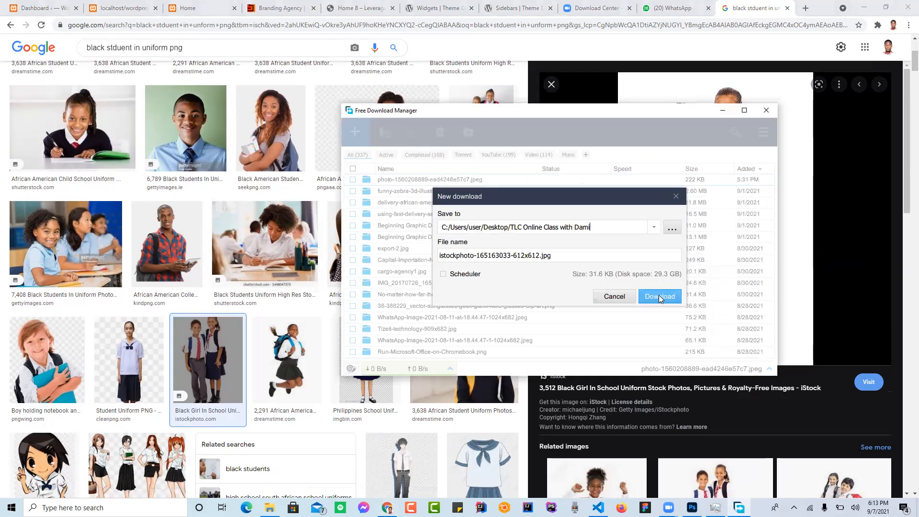
left_click(659, 296)
left_click(721, 111)
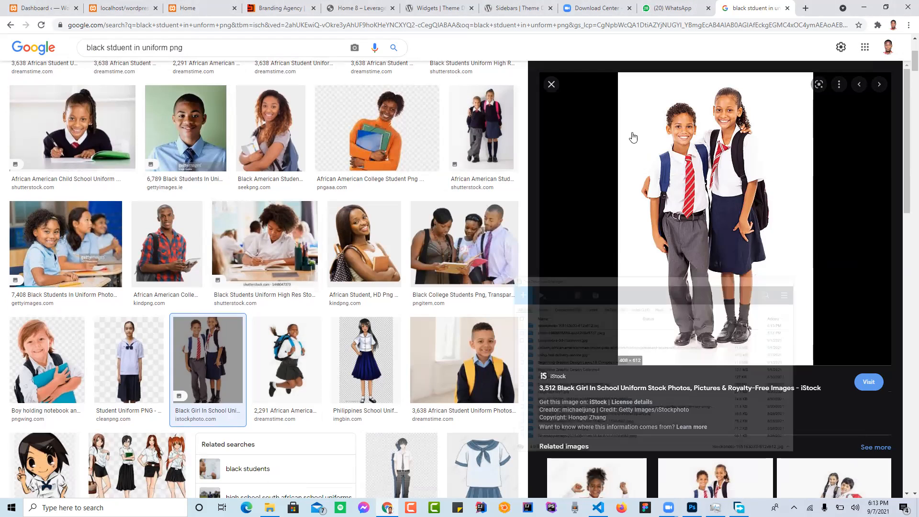
Step: Preview the kindpng photo of the student holding a book and the Dreamstime photo of the girl with a pink backpack
left_click(392, 240)
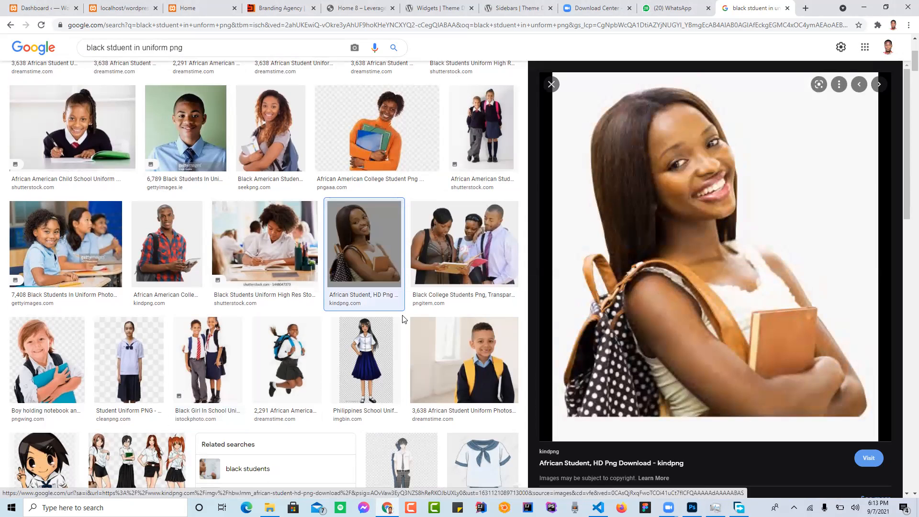
scroll(402, 319, "up", 5)
scroll(402, 319, "down", 5)
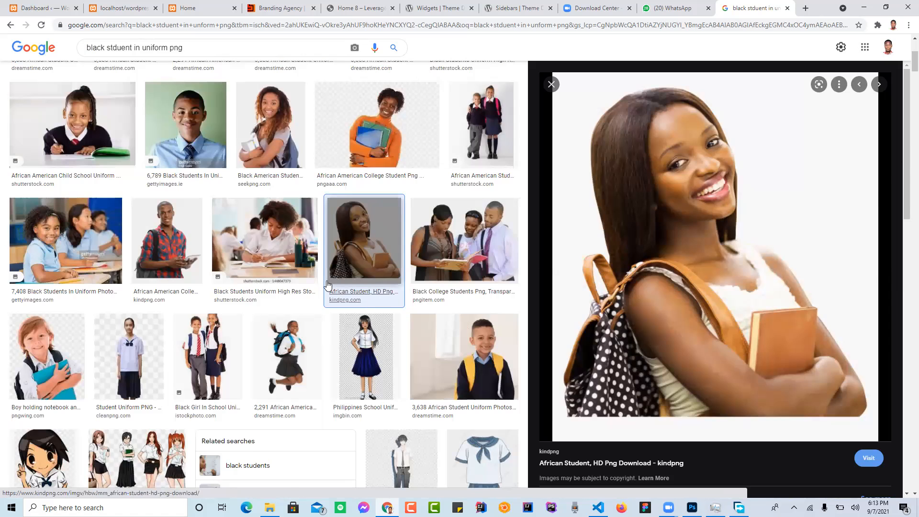
scroll(323, 282, "up", 5)
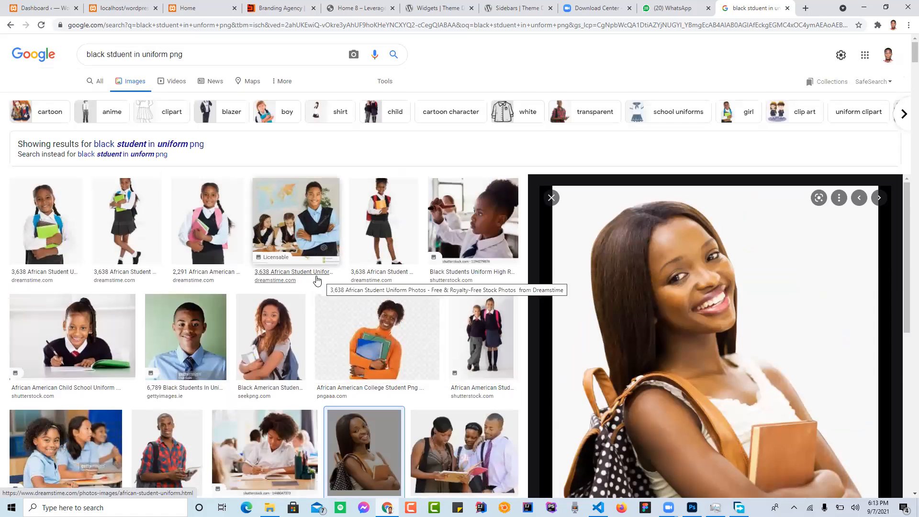
left_click(211, 216)
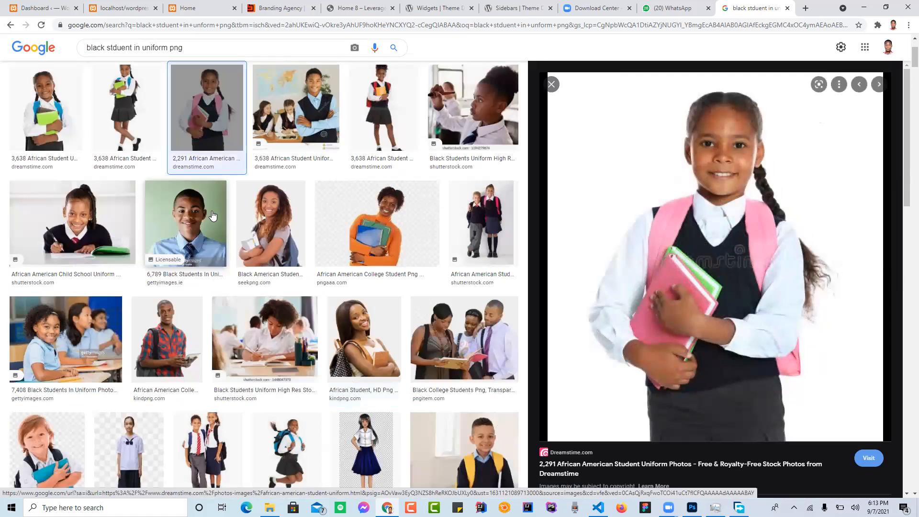
Step: Preview the Dreamstime photo of the standing girl with a red backpack and download it to the online class folder
left_click(386, 118)
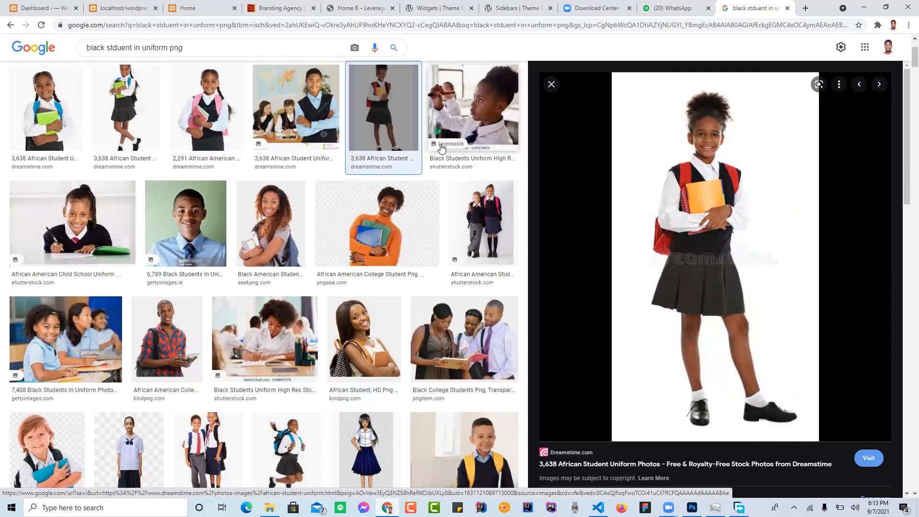
scroll(439, 147, "up", 2)
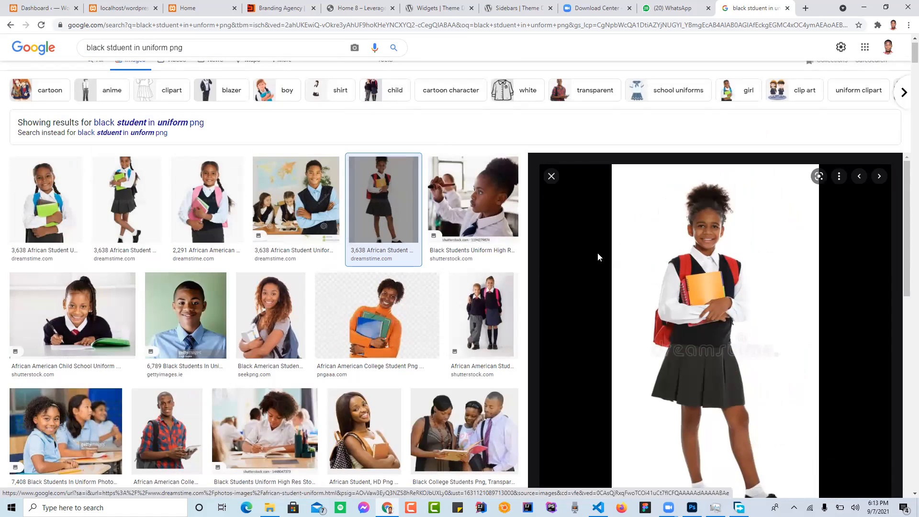
right_click(712, 238)
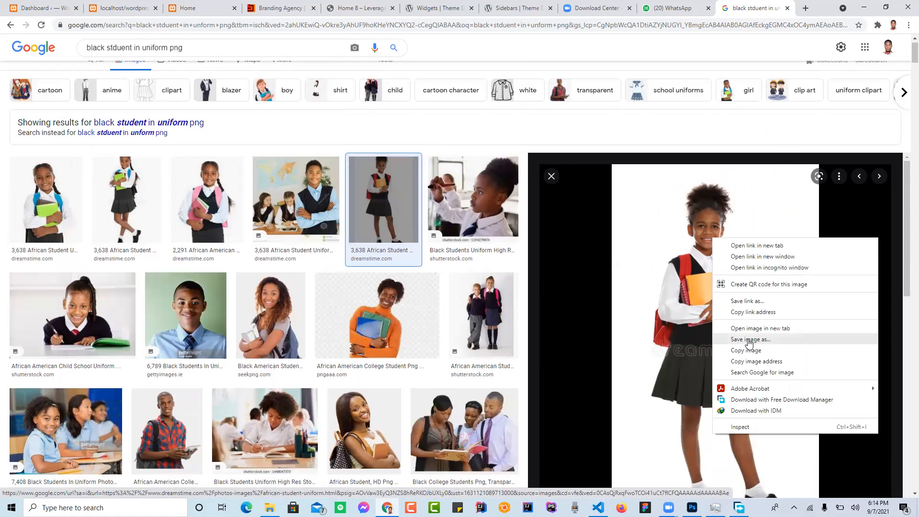
left_click(746, 342)
left_click(673, 299)
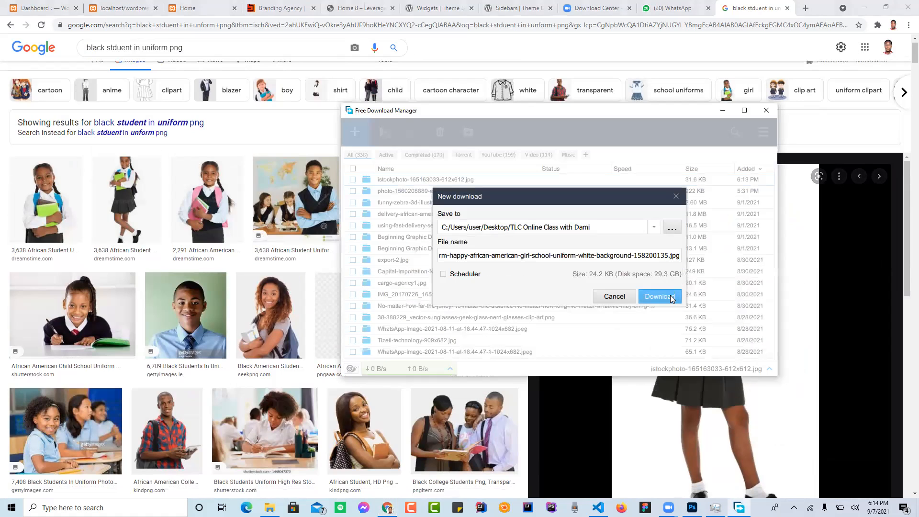
left_click(722, 110)
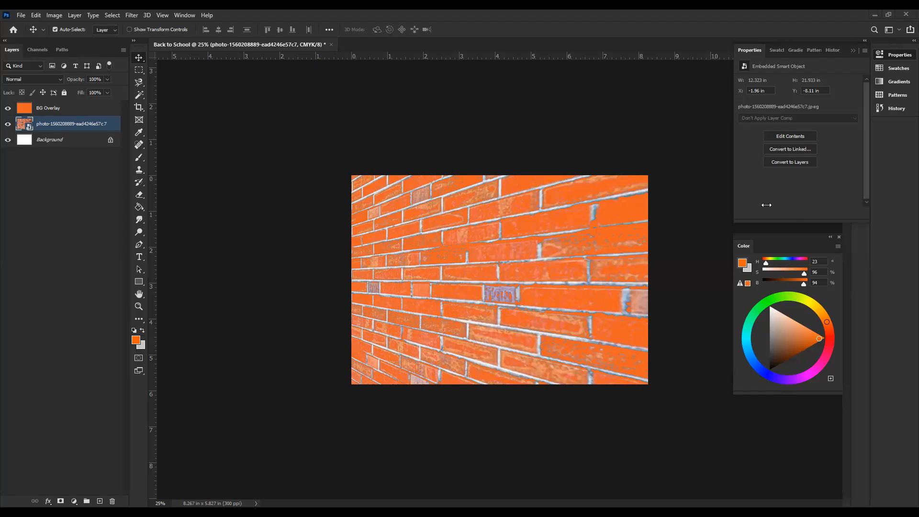
Step: In Photoshop, place the downloaded schoolgirl photo as an embedded image and move its layer above BG Overlay
left_click(22, 15)
left_click(52, 204)
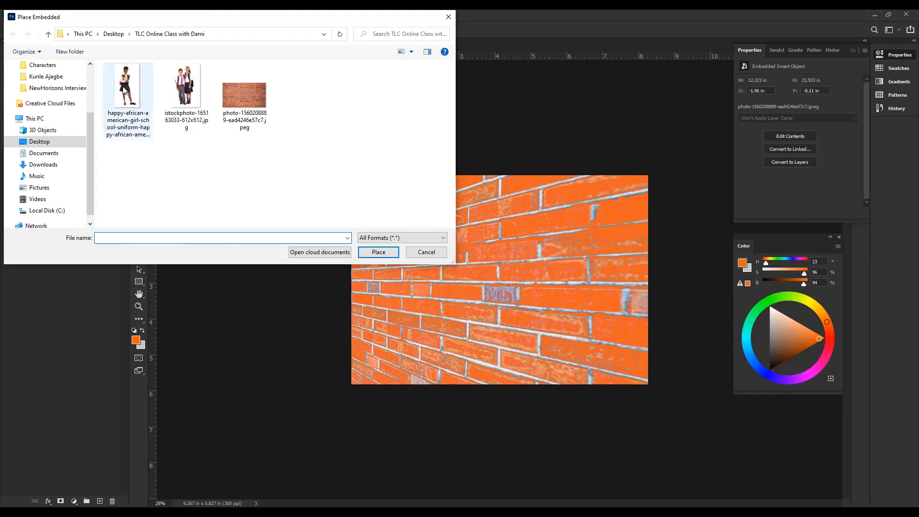
left_click(124, 89)
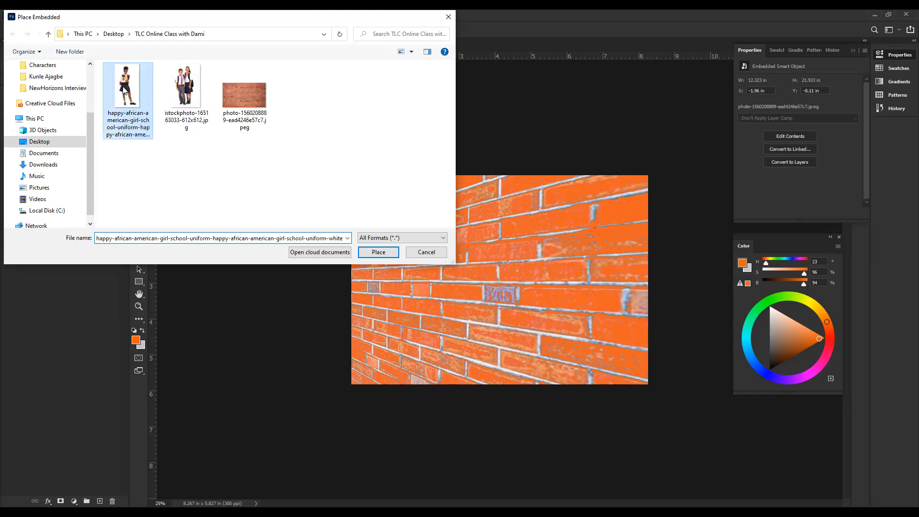
double_click(123, 89)
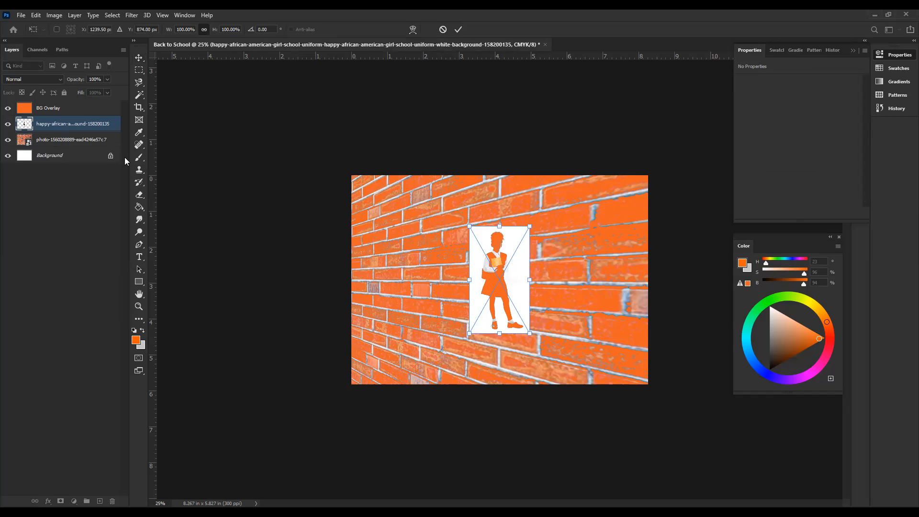
key("Return")
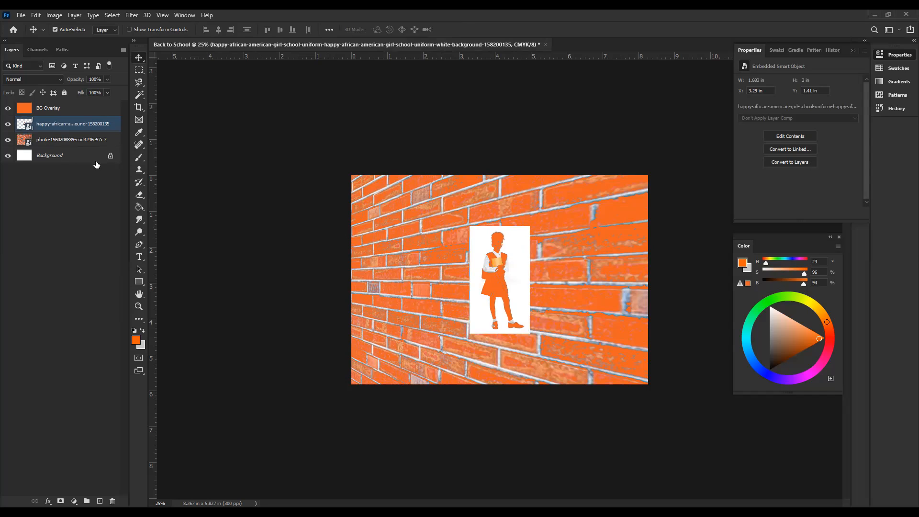
left_click(61, 143)
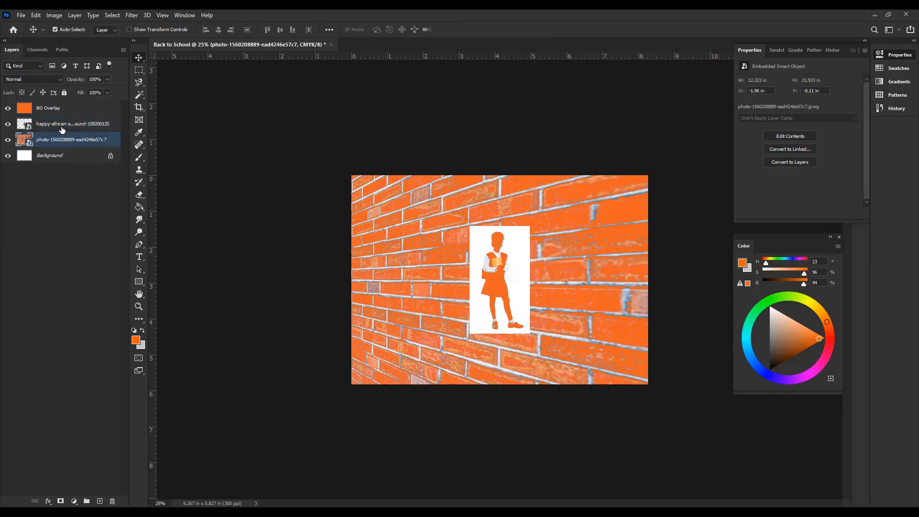
left_click_drag(62, 126, 54, 108)
Step: Scale the schoolgirl photo proportionally to about 4.58 by 8.16 inches and position it over the left half of the canvas
key("ctrl")
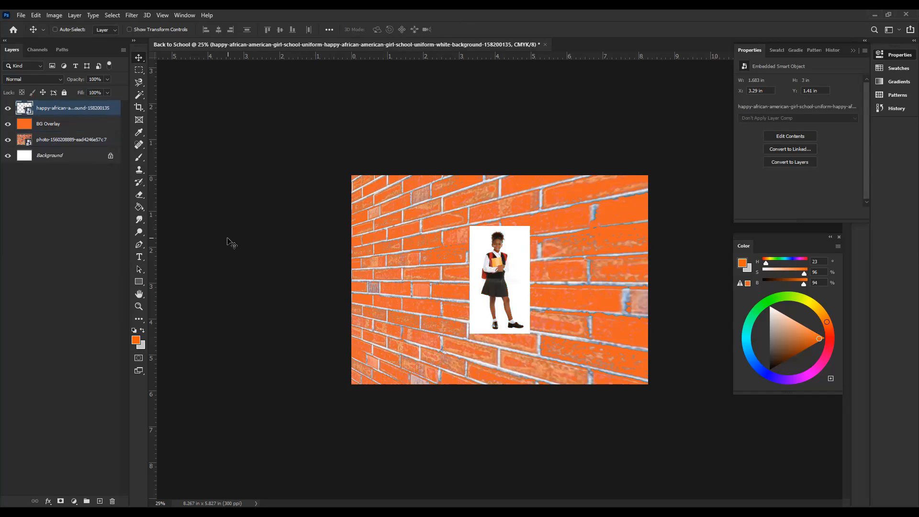
key("ctrl+t")
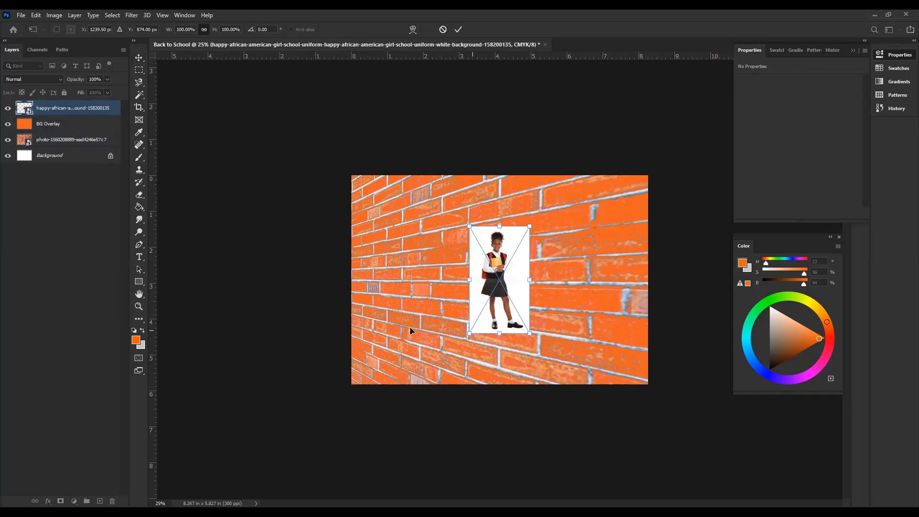
left_click_drag(411, 337, 390, 374)
left_click_drag(453, 353, 397, 348)
left_click_drag(472, 224, 506, 191)
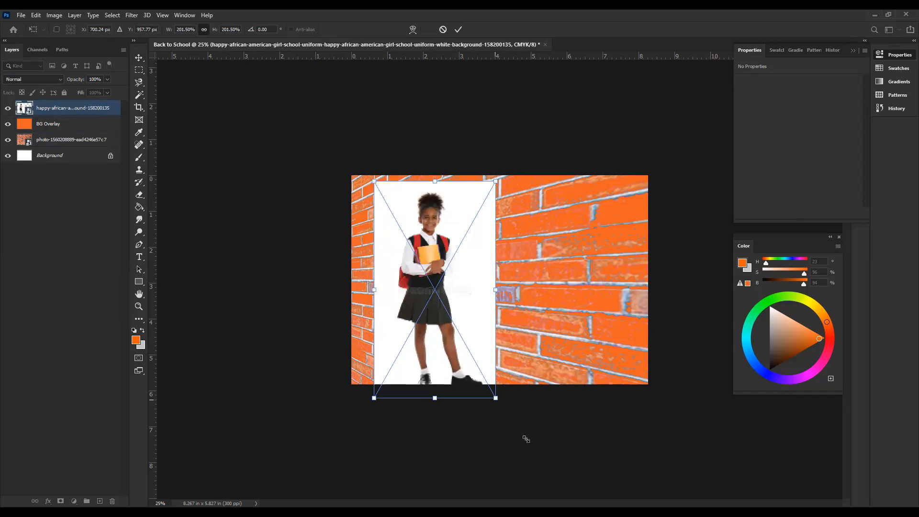
key("Return")
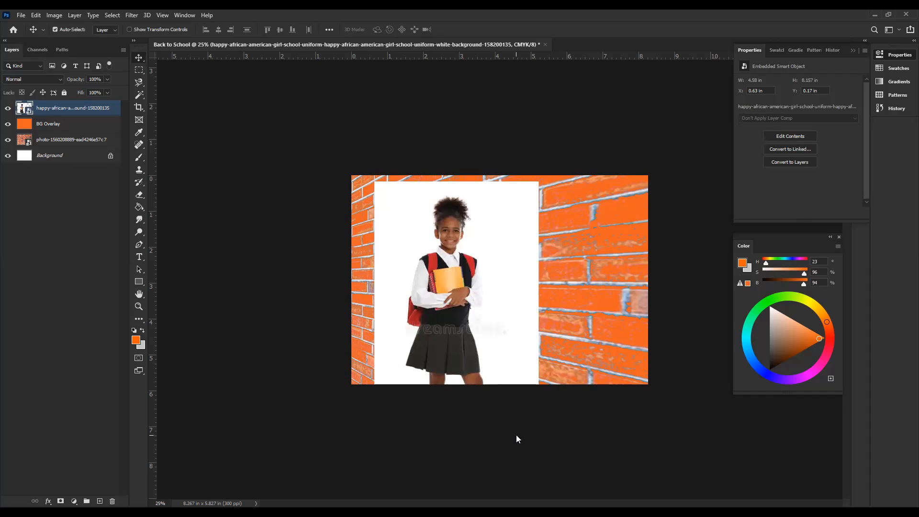
Step: Delete the placed schoolgirl photo layer and deselect all layers
key("Delete")
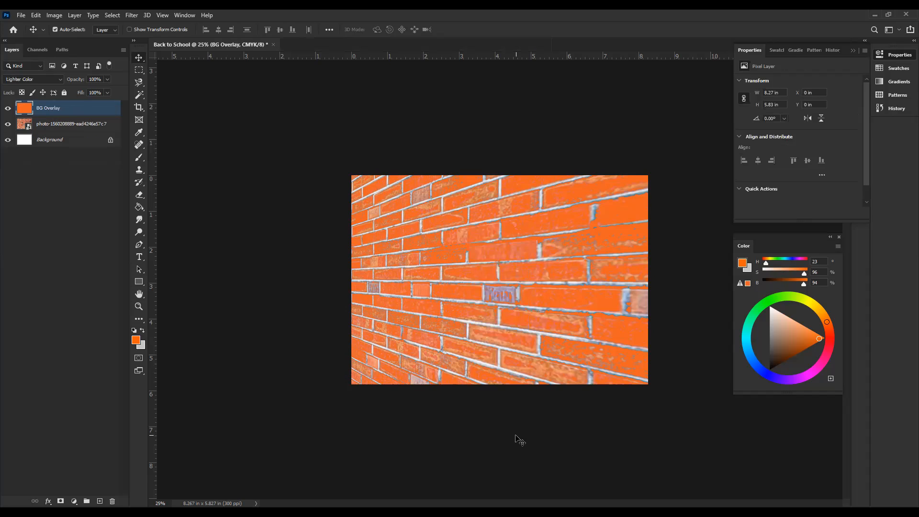
left_click(211, 199)
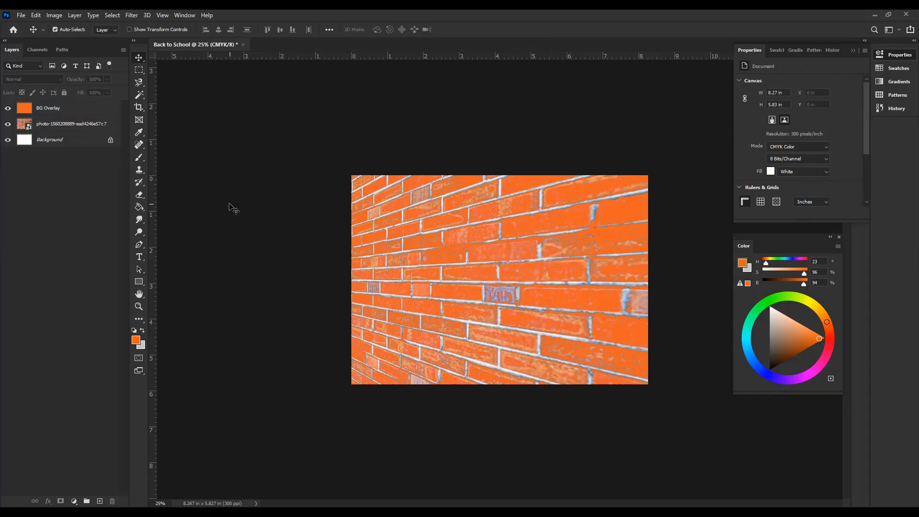
Step: Place the happy-african-american-girl-school-uniform photo as an embedded image above the BG Overlay layer
left_click(21, 16)
left_click(60, 203)
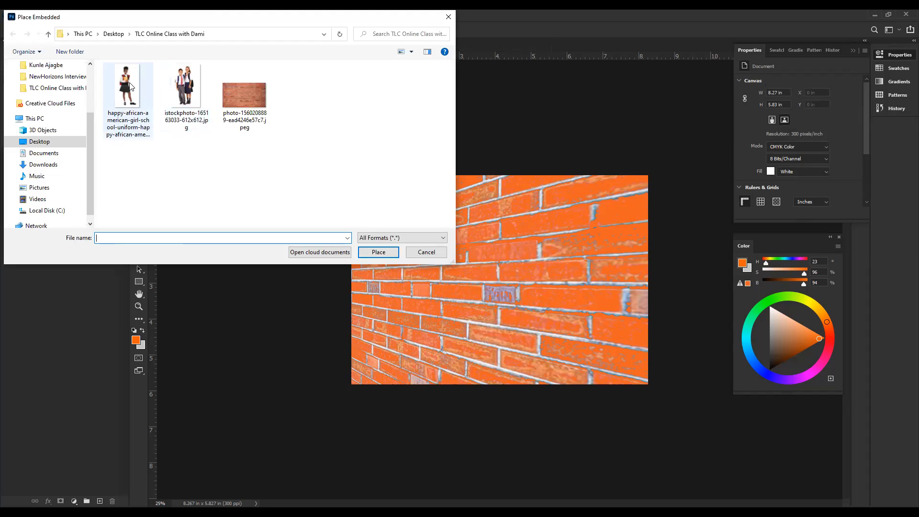
double_click(128, 86)
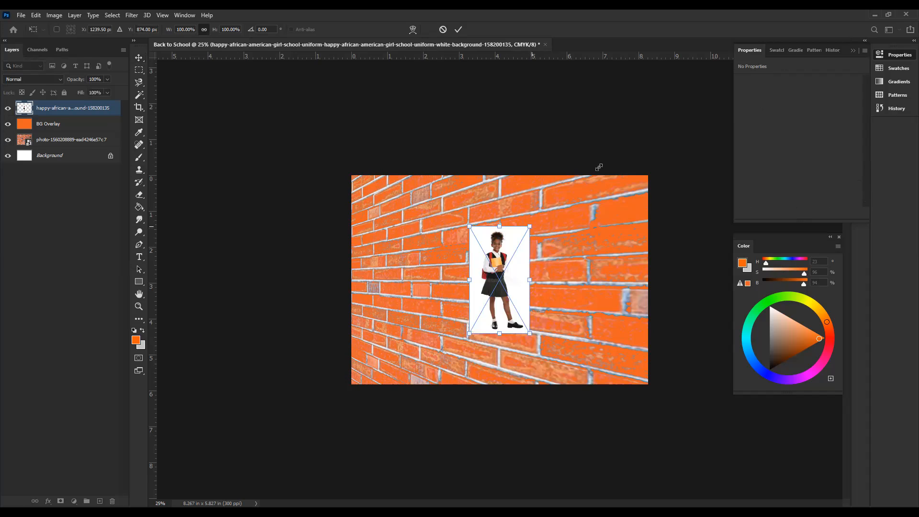
Step: Enlarge the schoolgirl photo proportionally to about 5.22 by 9.3 inches and position it over the canvas's left side, aligned with its top edge
left_click_drag(598, 167, 570, 152)
left_click_drag(468, 335, 401, 455)
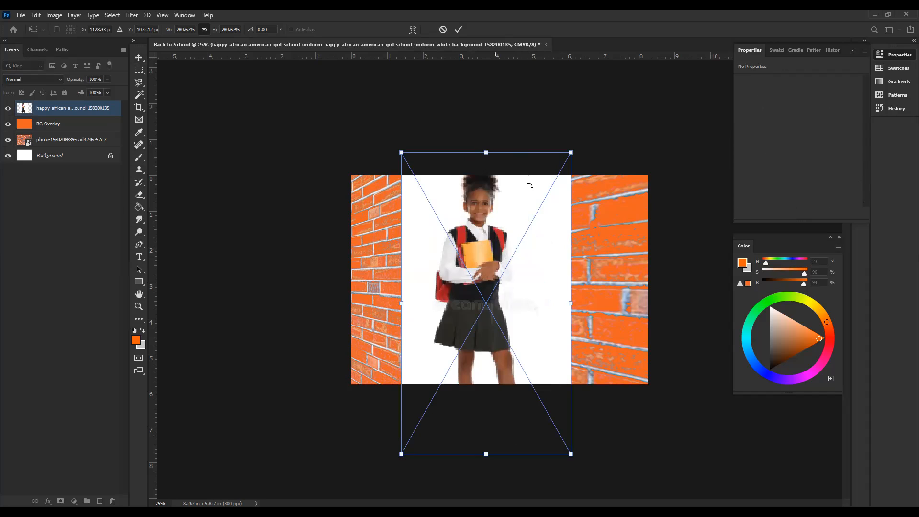
left_click_drag(571, 153, 531, 195)
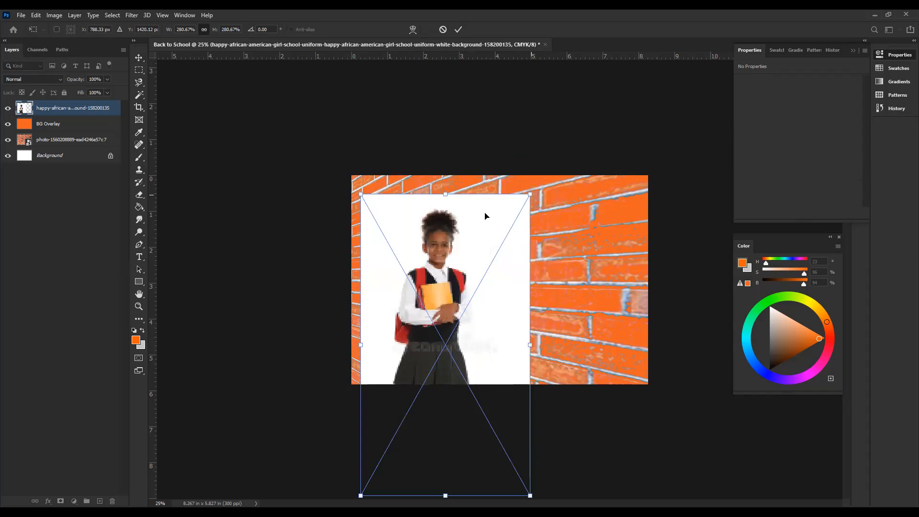
key("Return")
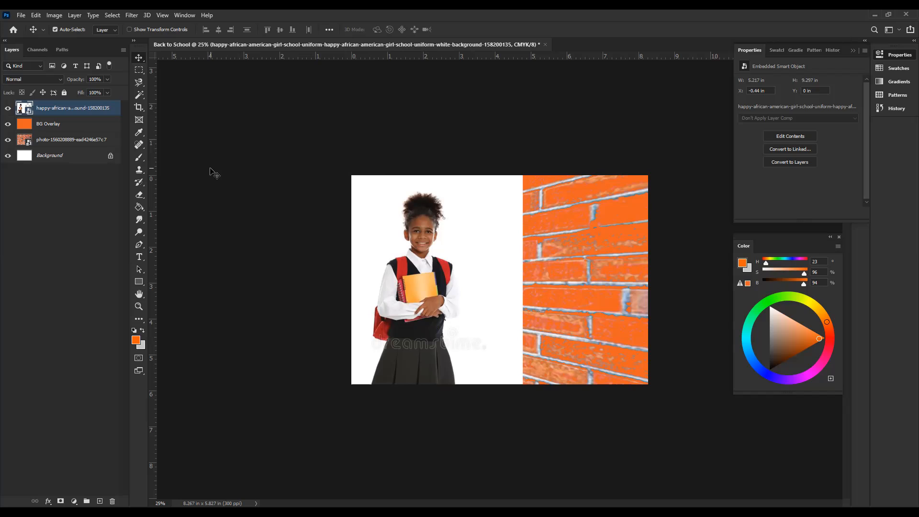
Step: Switch to the browser and preview the African Student image from kindpng in the Google Images results
right_click(63, 110)
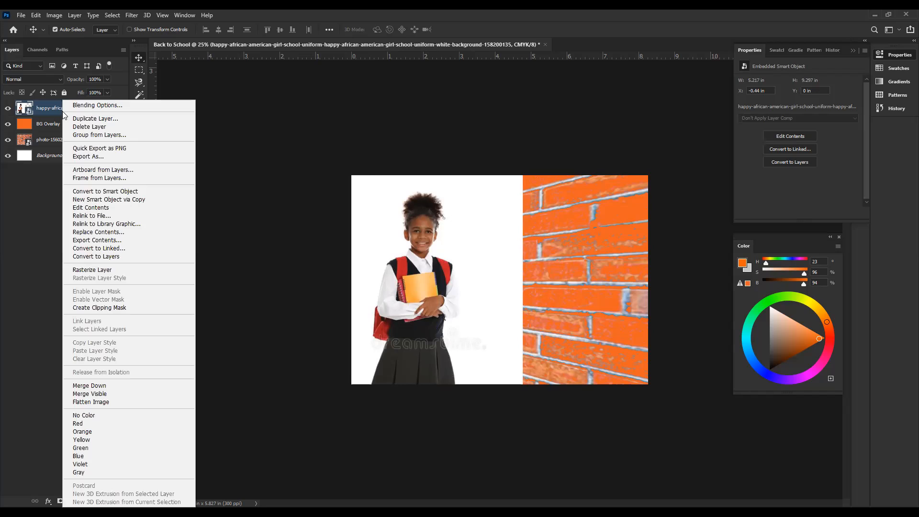
left_click(42, 226)
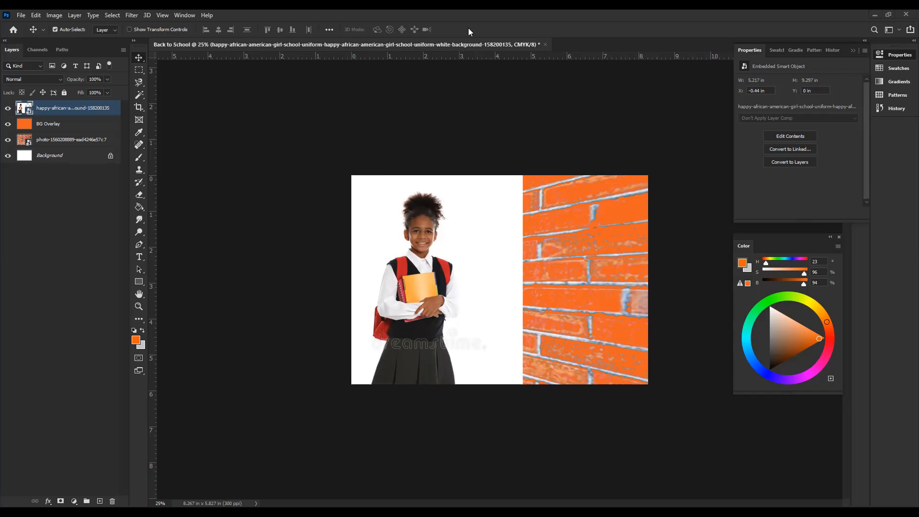
key("alt+Tab")
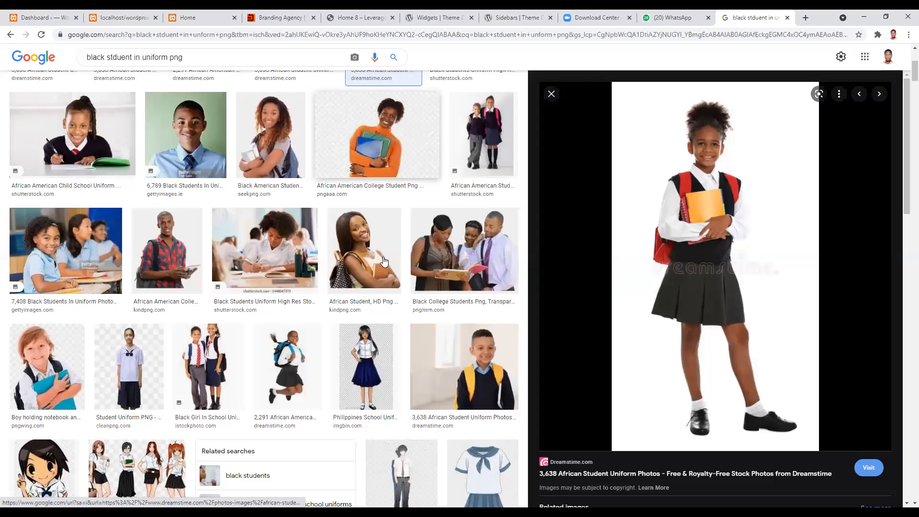
left_click(363, 239)
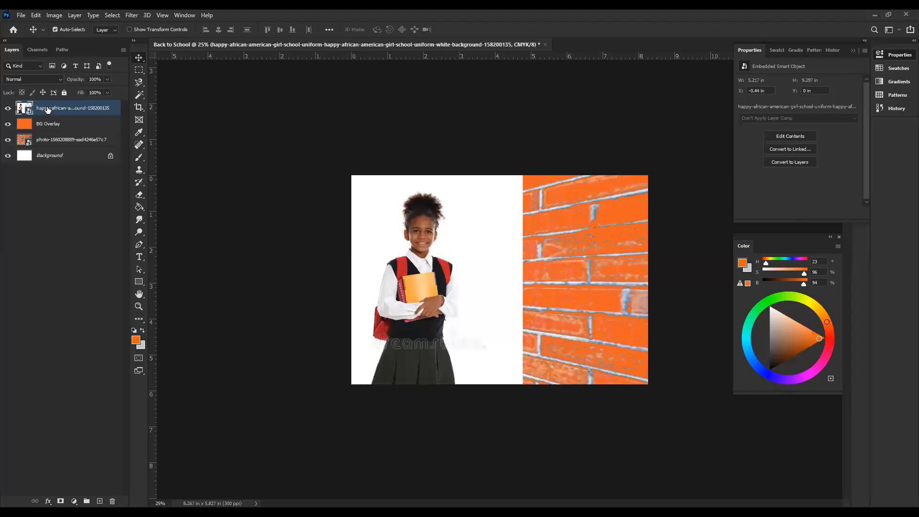
Step: Rename the schoolgirl photo layer as Student
right_click(48, 111)
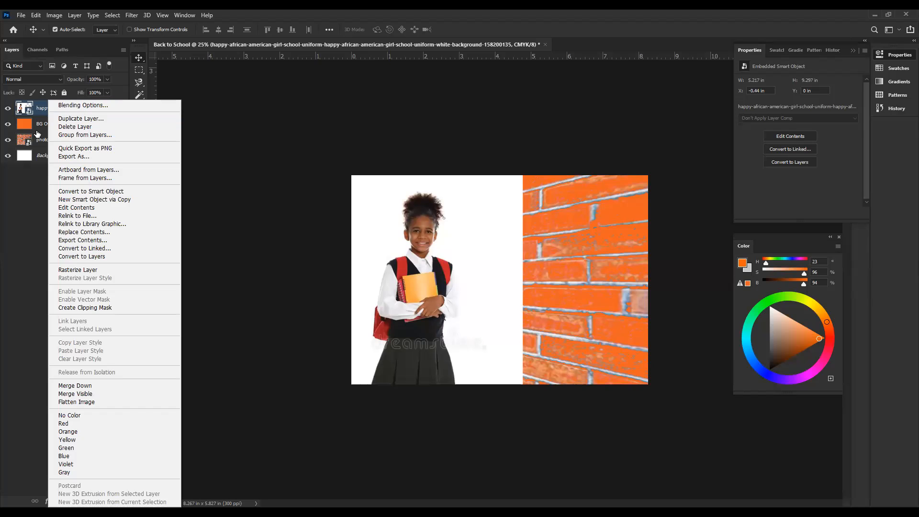
left_click(39, 115)
double_click(40, 108)
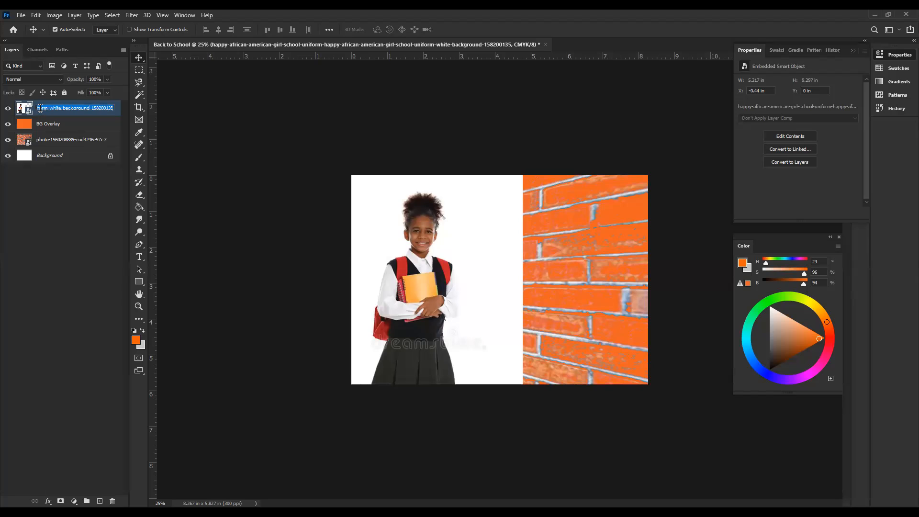
type("Student")
key("Return")
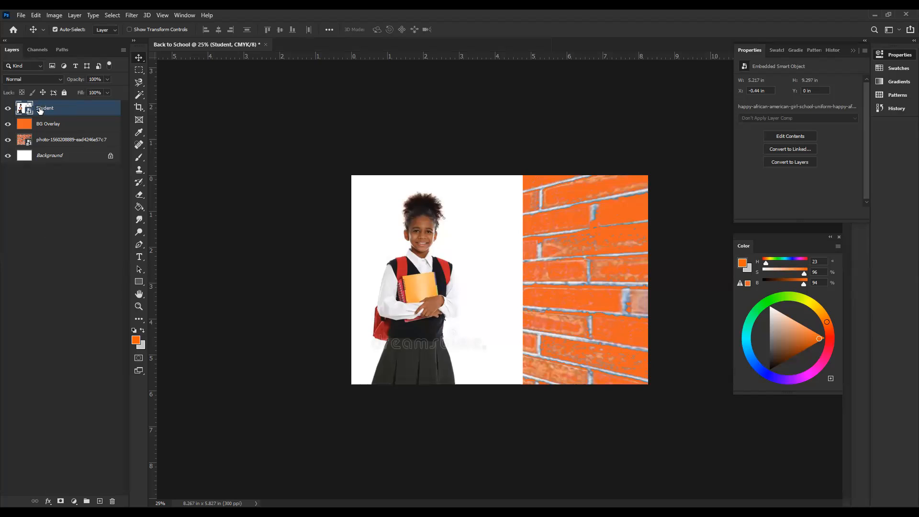
Step: Rename the brick wall photo layer as Brick
double_click(44, 140)
type("Brick")
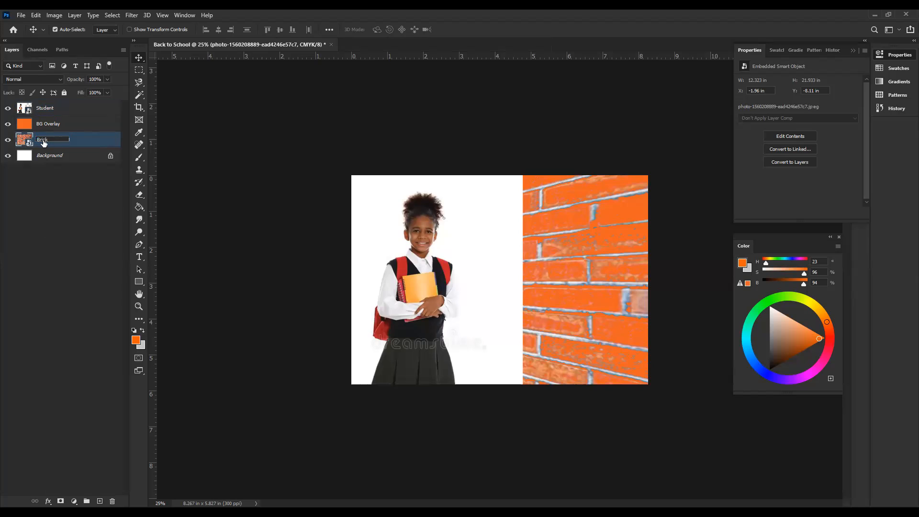
key("Return")
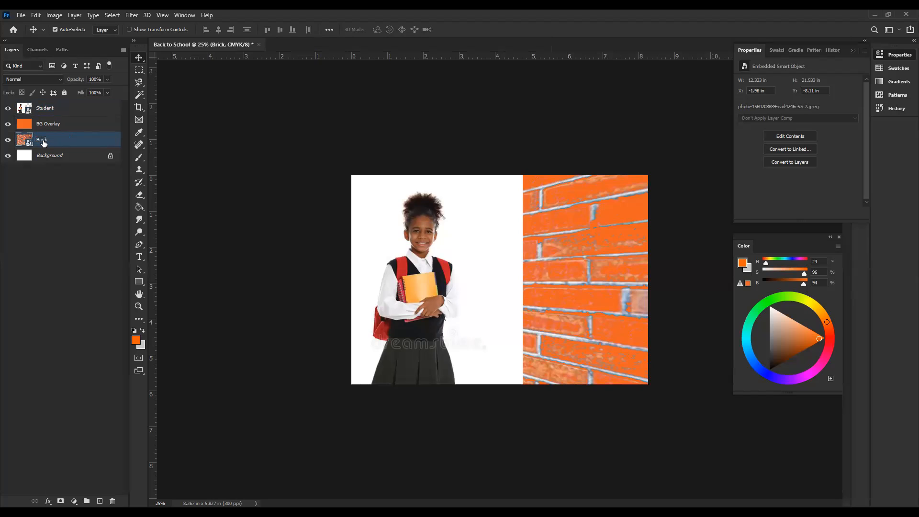
left_click(47, 183)
Step: Convert the Student layer to a Smart Object
left_click(44, 109)
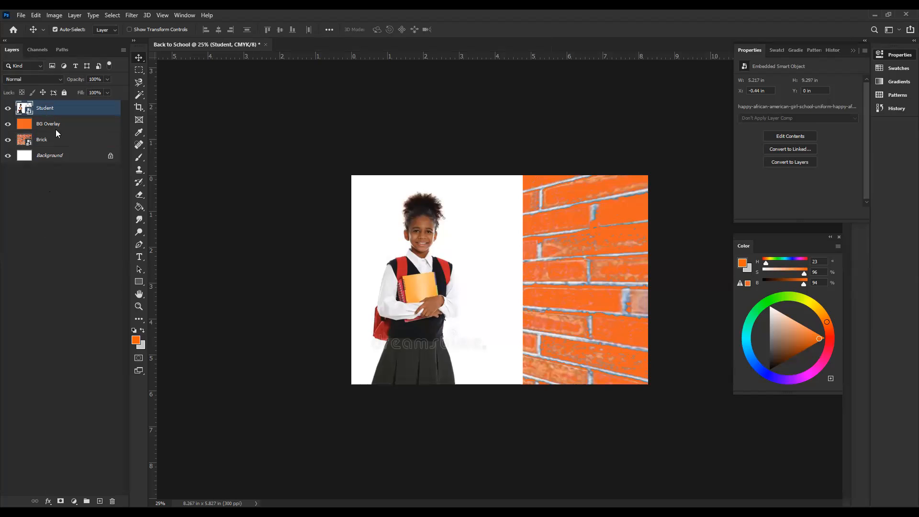
right_click(45, 110)
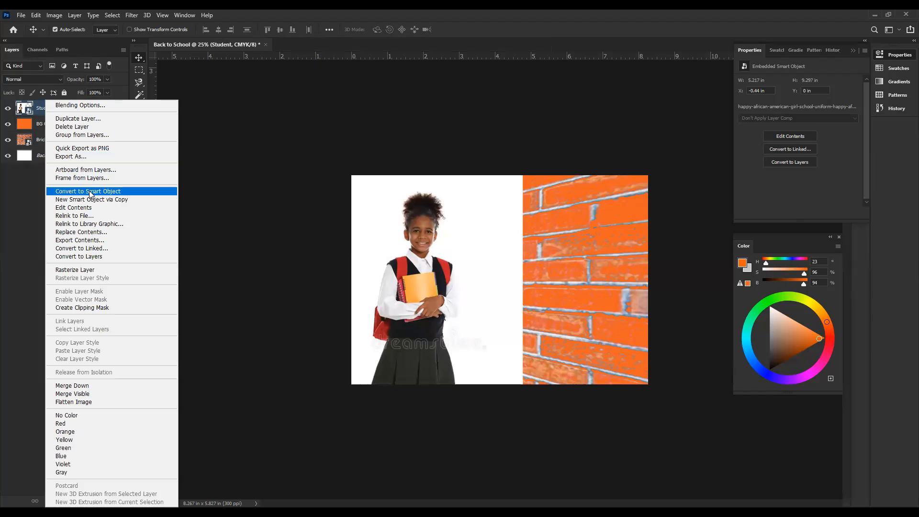
left_click(89, 190)
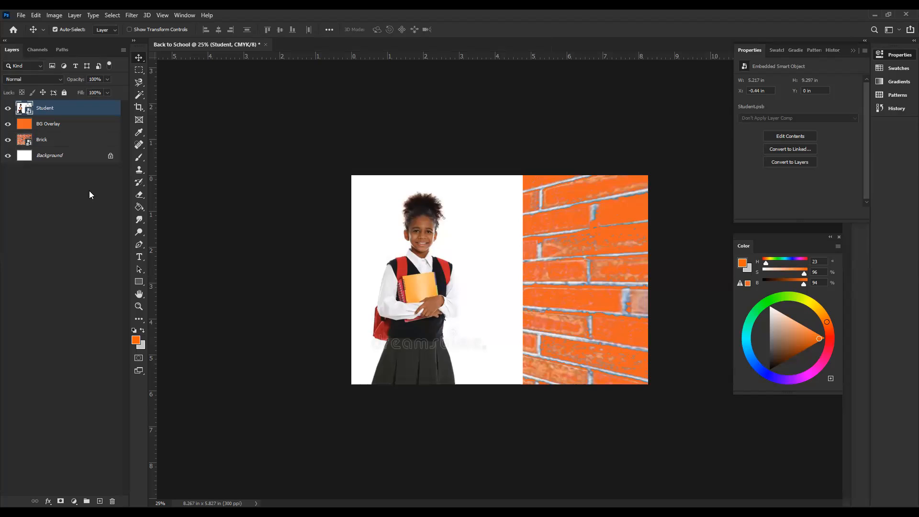
right_click(44, 109)
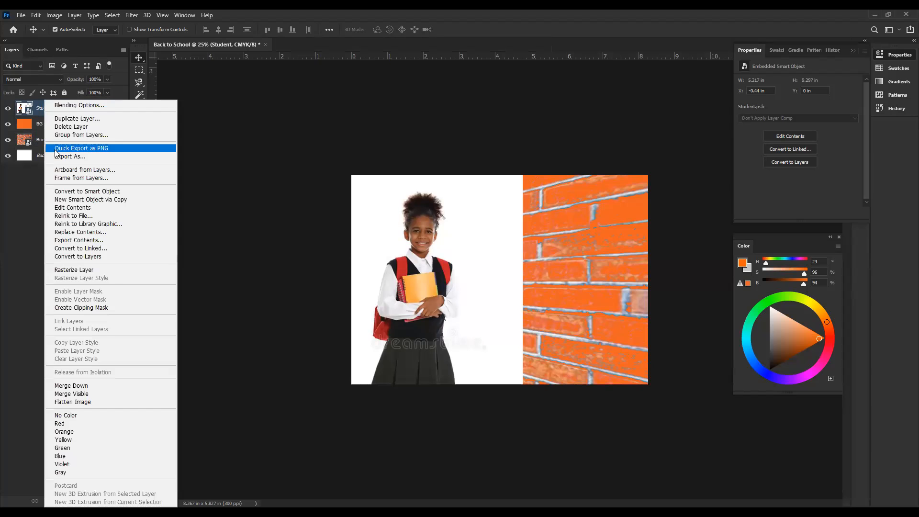
left_click(90, 190)
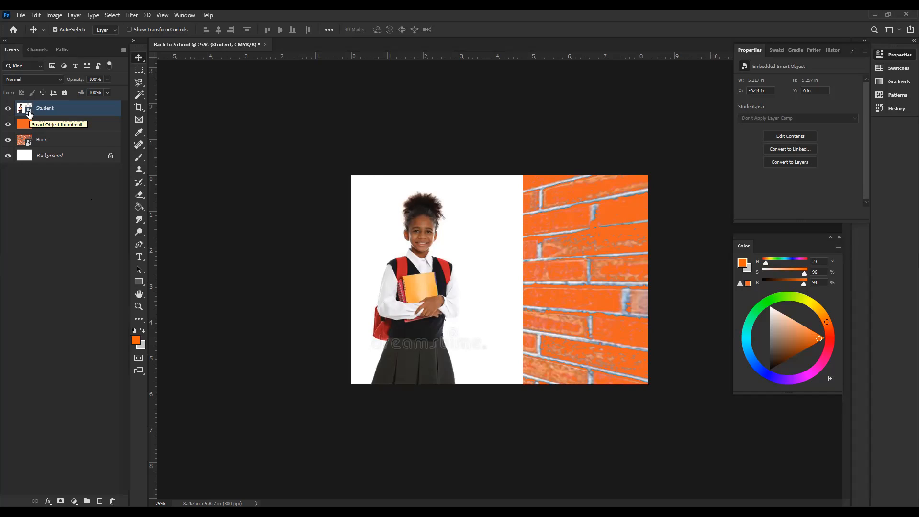
Step: Open the Student Smart Object's contents for inspection and close Student.psb without changes
double_click(28, 113)
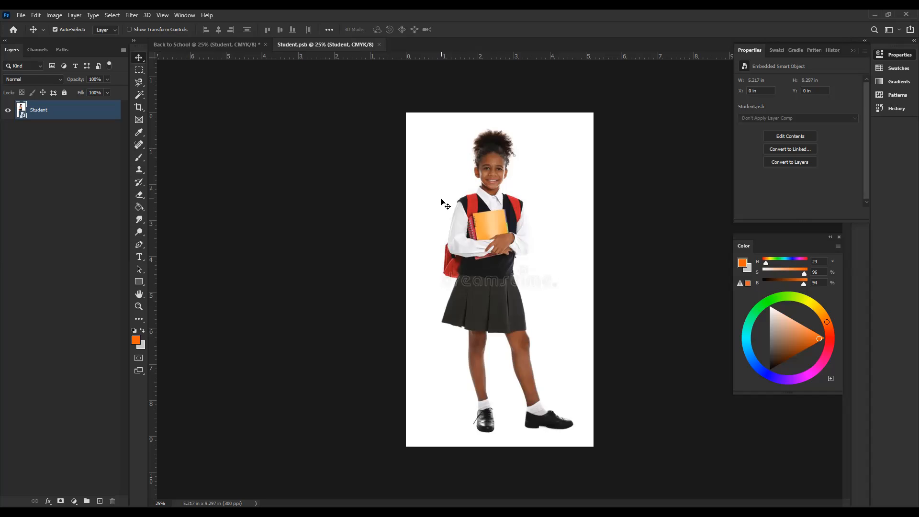
left_click(192, 45)
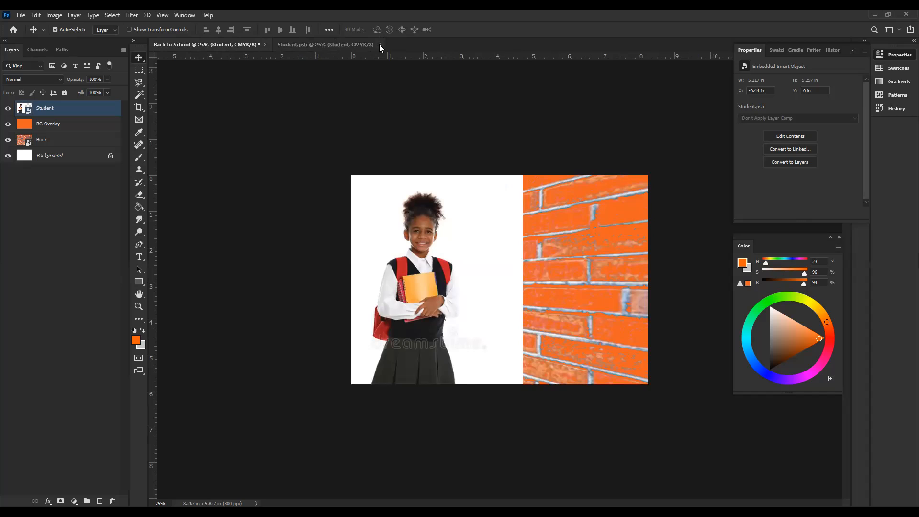
left_click(379, 44)
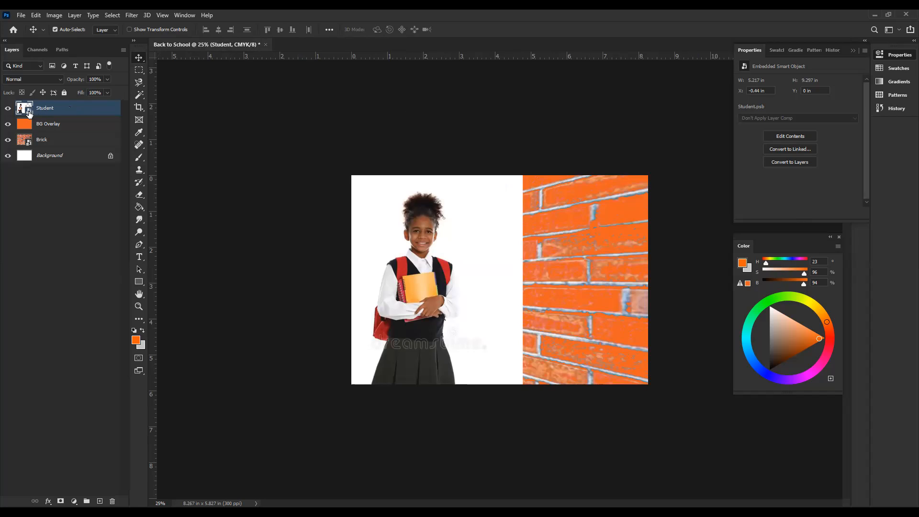
right_click(65, 104)
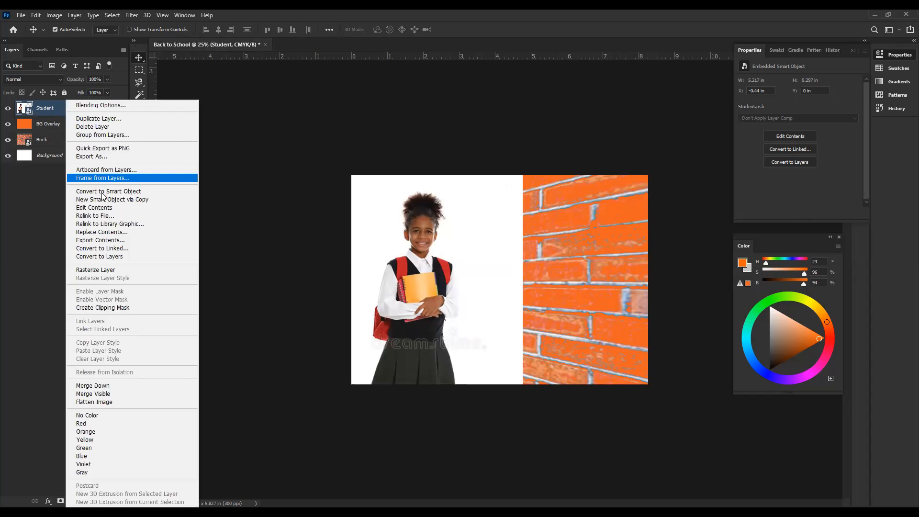
left_click(101, 191)
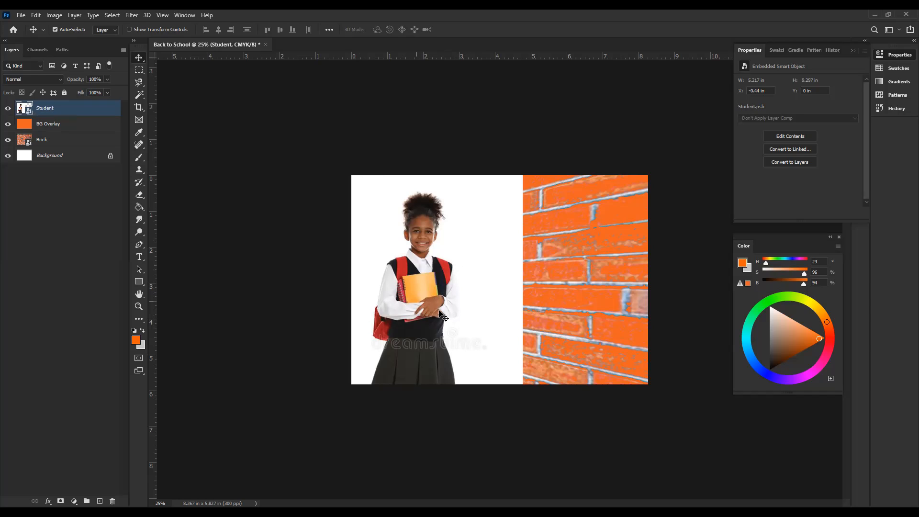
right_click(70, 108)
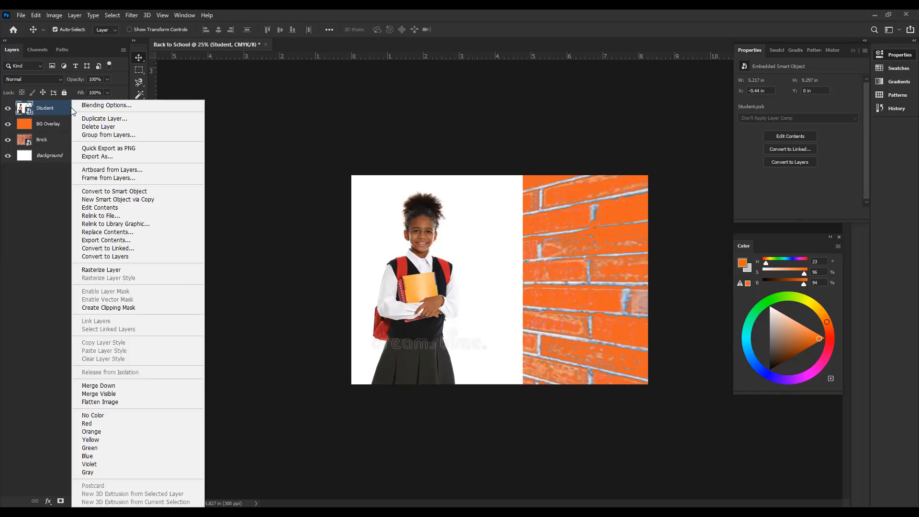
left_click(123, 233)
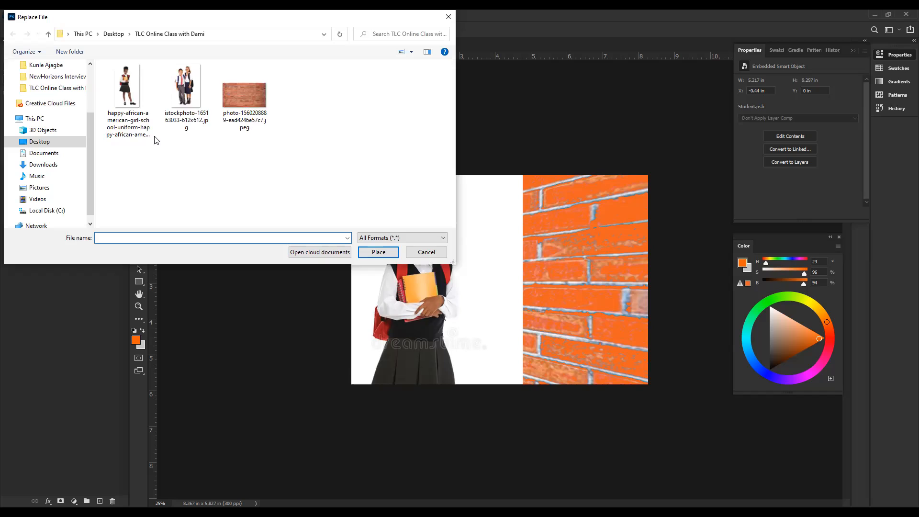
left_click(415, 248)
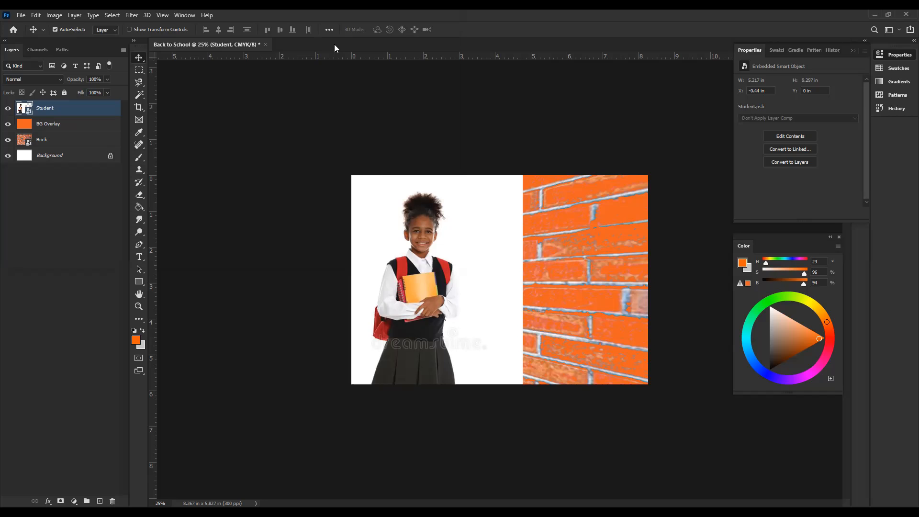
Step: Switch to the browser and search Google Images for "school uniform png"
key("alt+Tab")
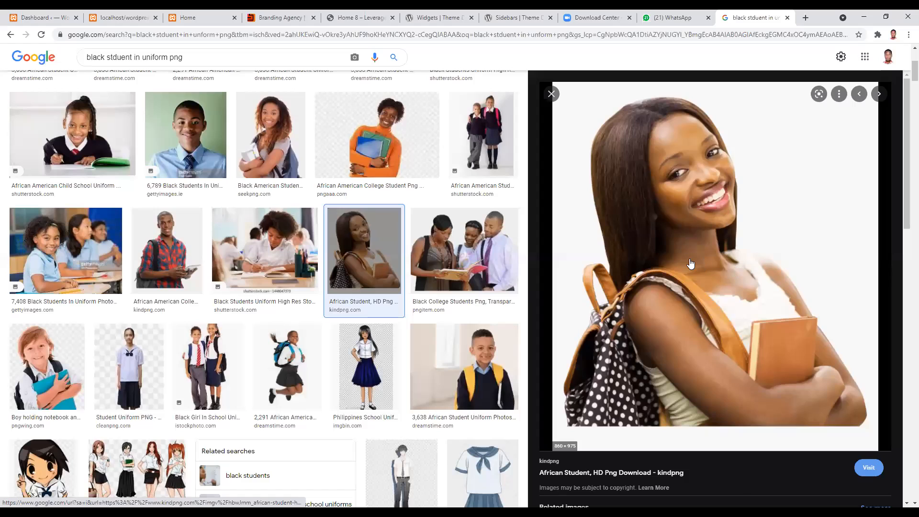
key("alt+Tab")
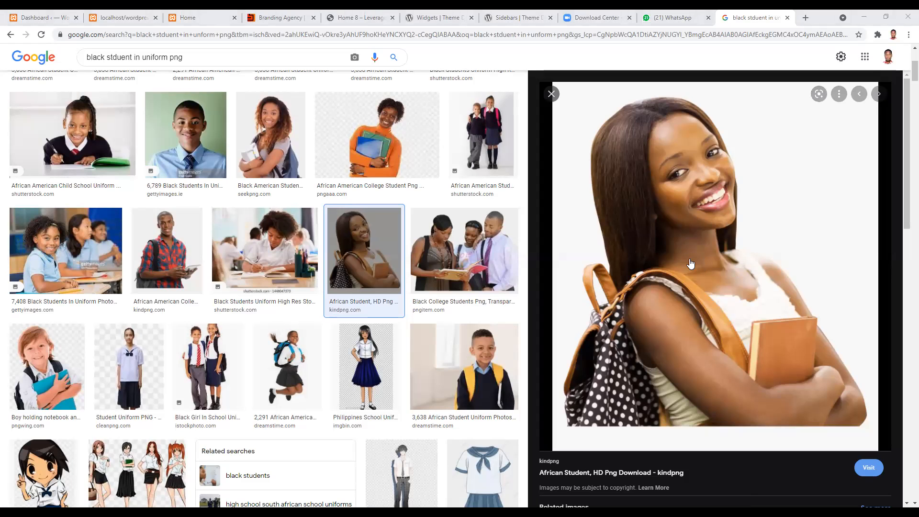
key("alt+Tab")
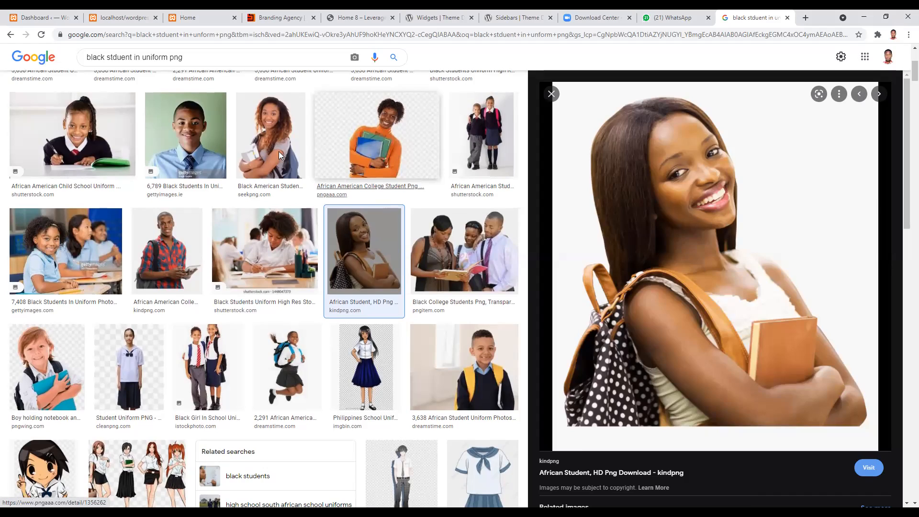
scroll(382, 200, "up", 5)
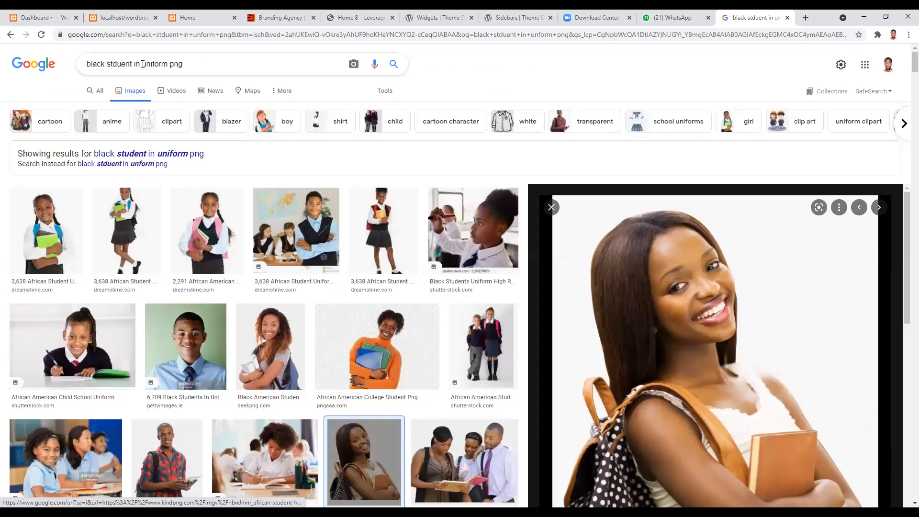
left_click_drag(88, 71, 76, 68)
type("schoo")
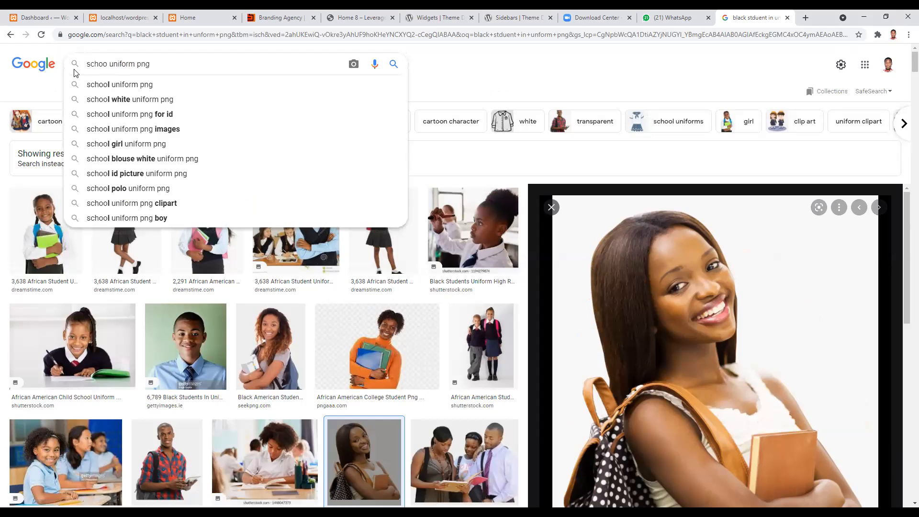
type("l")
key("Return")
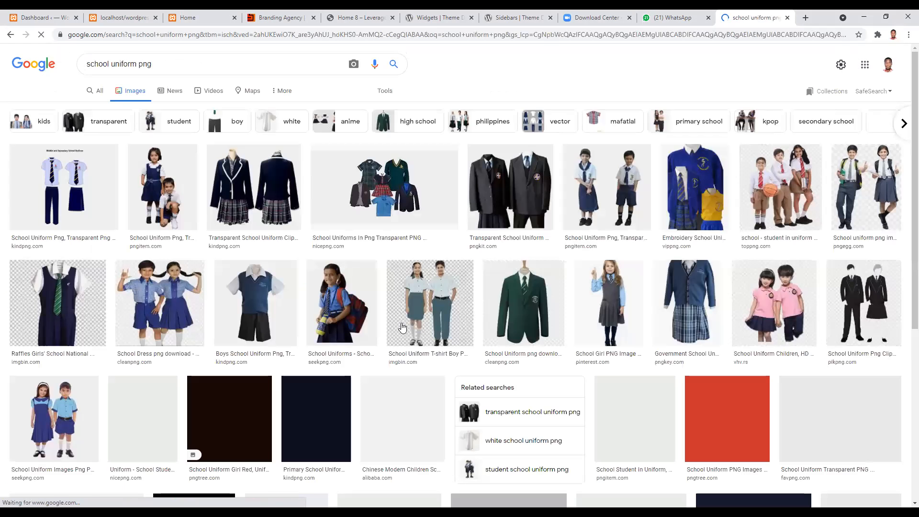
Step: Find the School Uniform Children image from vhv in the results and save it to the computer
scroll(401, 327, "down", 5)
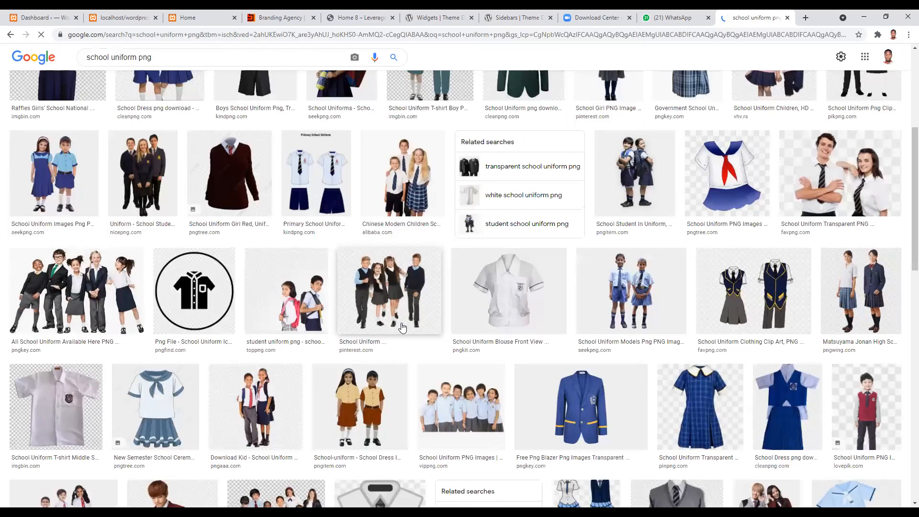
scroll(402, 327, "down", 5)
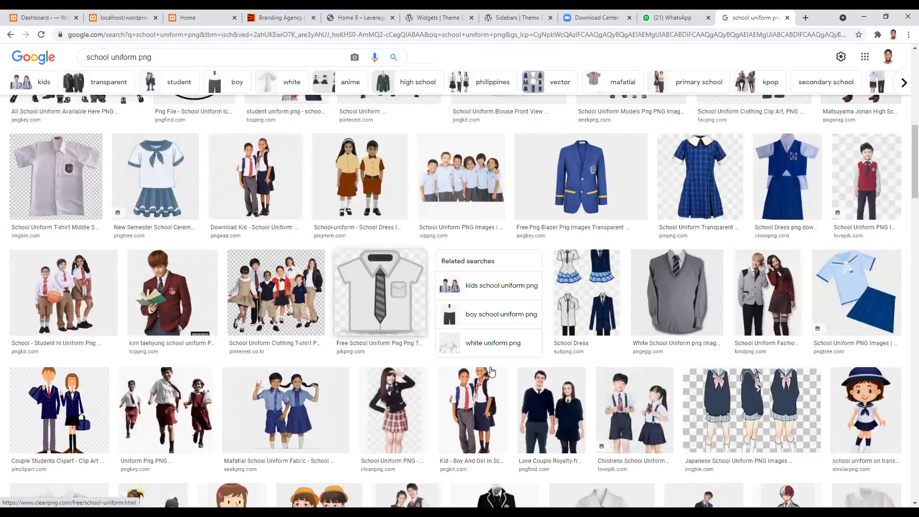
scroll(491, 371, "down", 1)
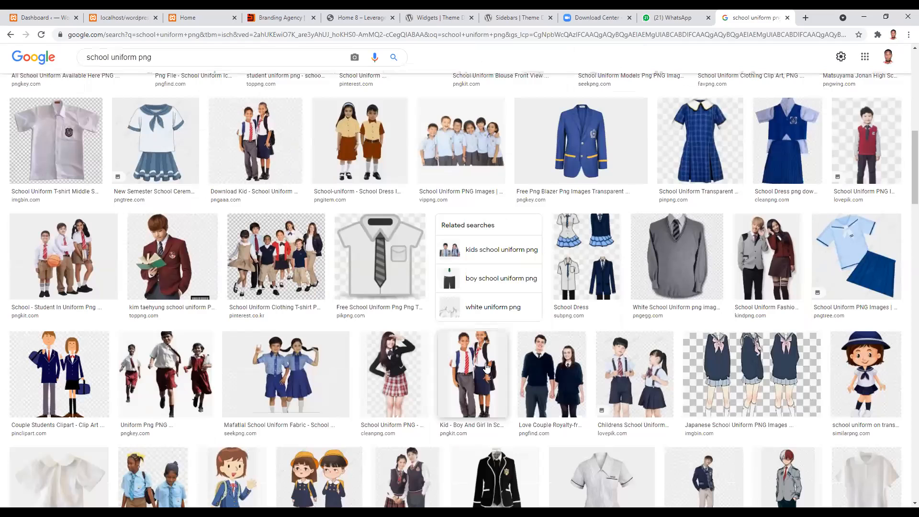
scroll(484, 363, "up", 10)
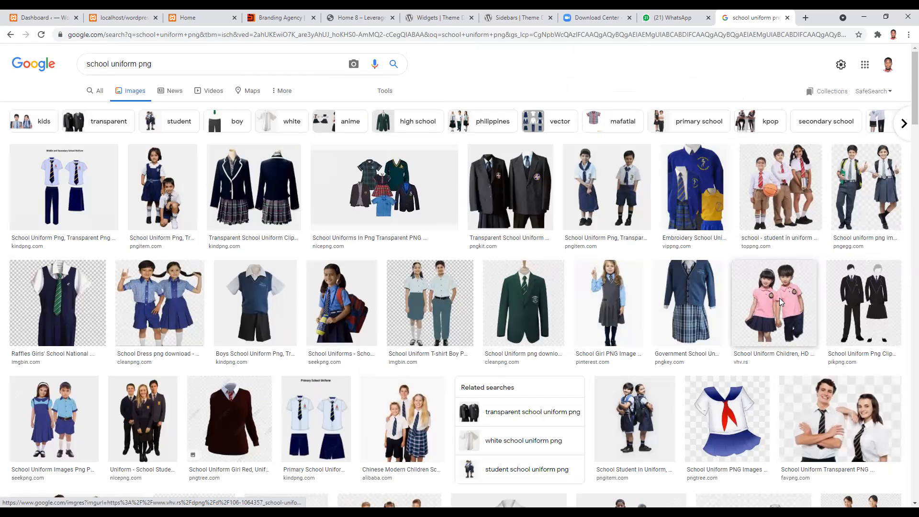
left_click(757, 283)
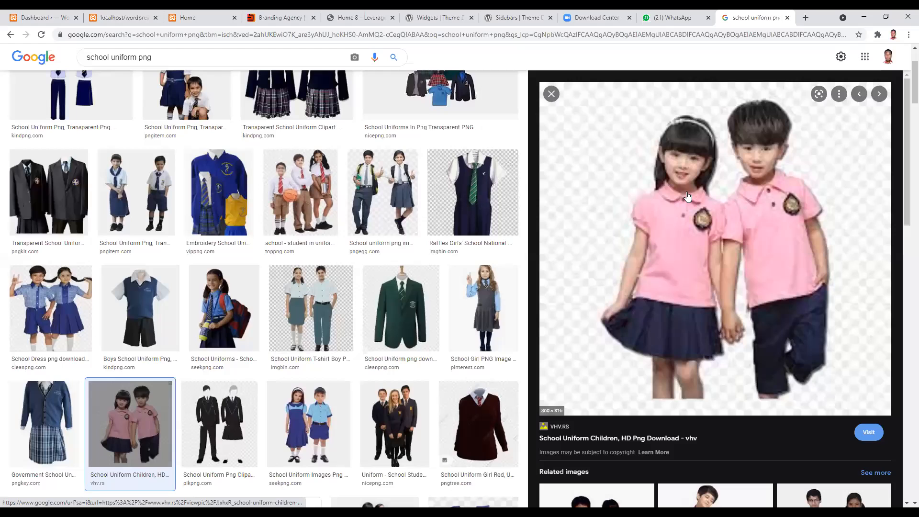
right_click(678, 220)
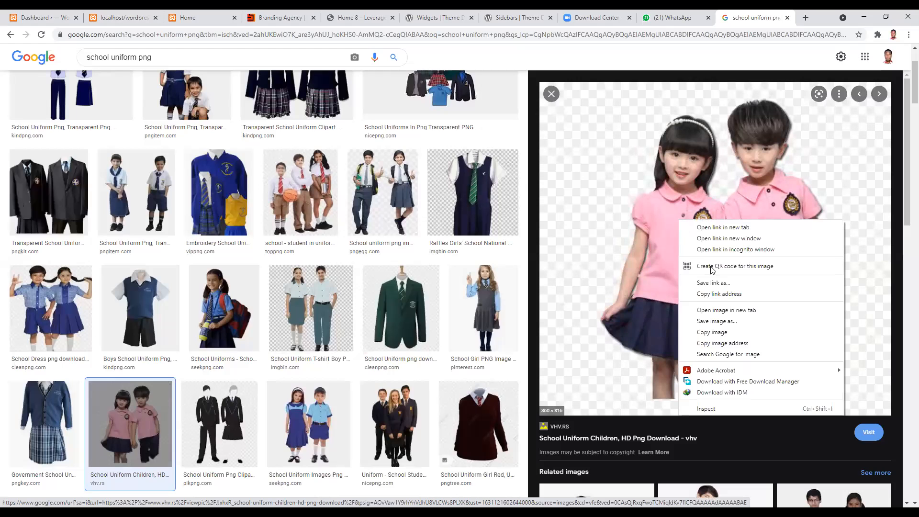
left_click(729, 321)
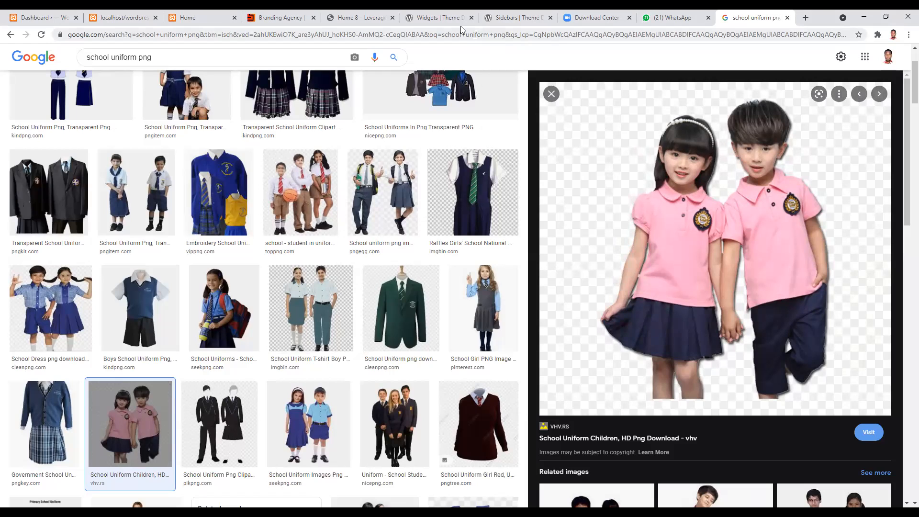
key("alt+Tab")
right_click(54, 108)
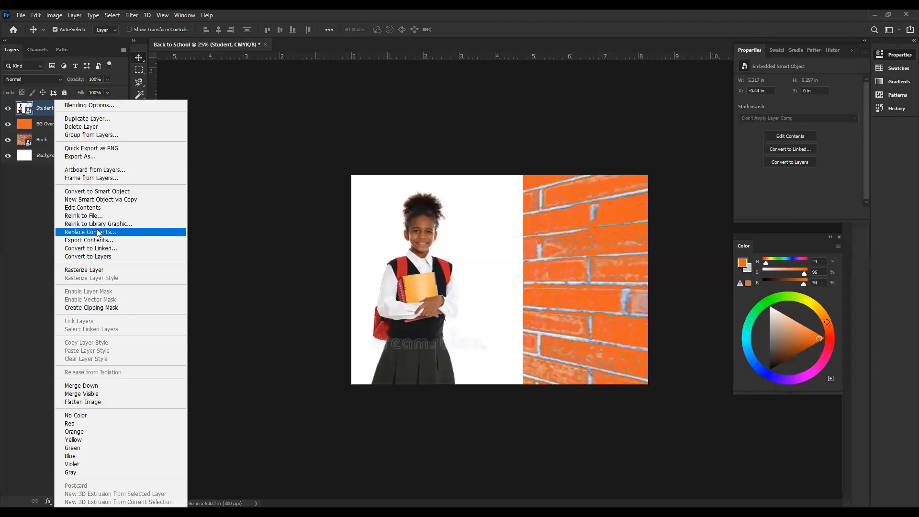
left_click(97, 232)
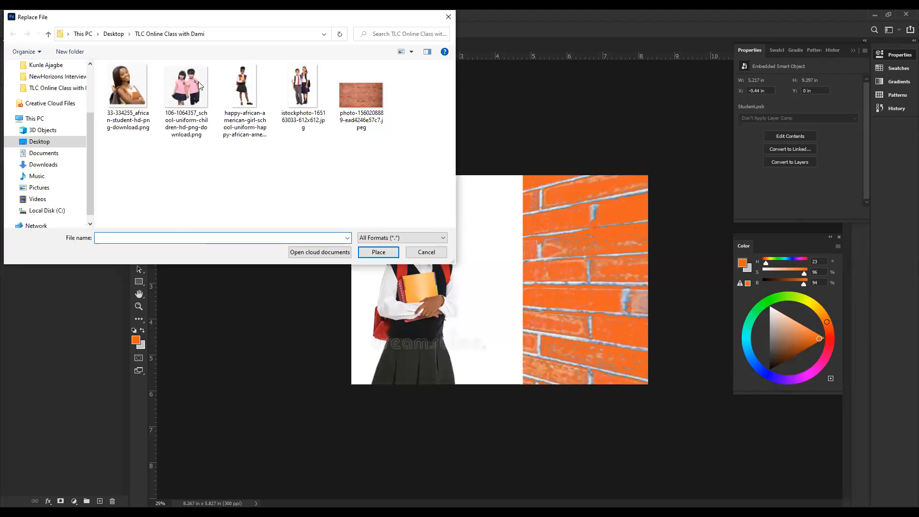
left_click(198, 81)
double_click(198, 82)
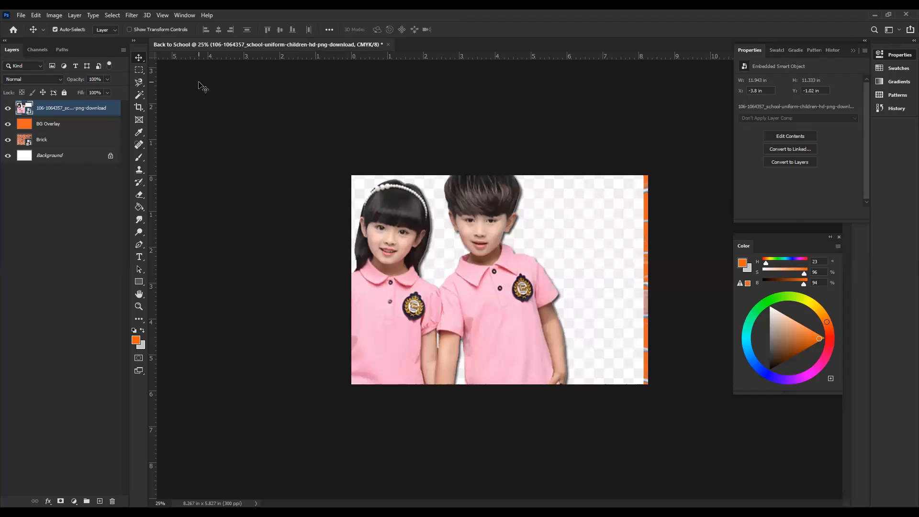
Step: Scale the children photo proportionally to about 7.4 × 7.1 in and position it at about X -1.42 in, Y 0.52 in
key("ctrl+t")
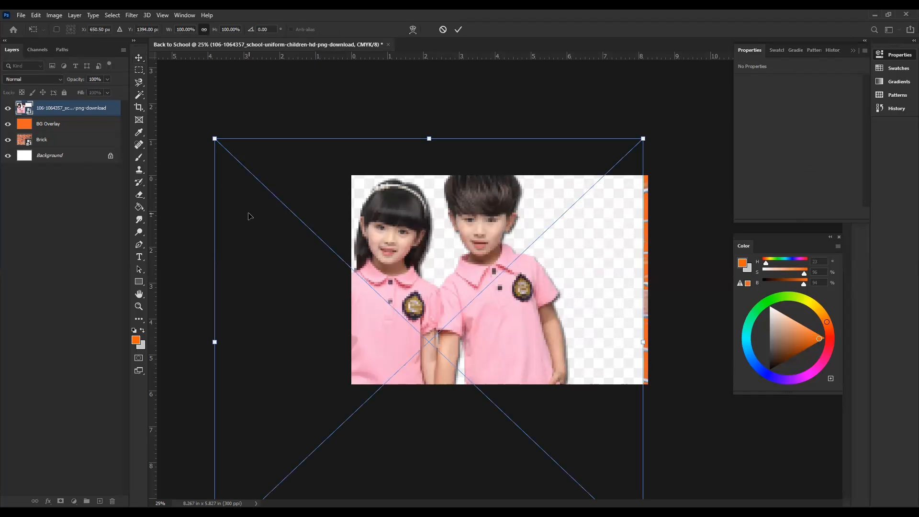
key("ctrl+minus")
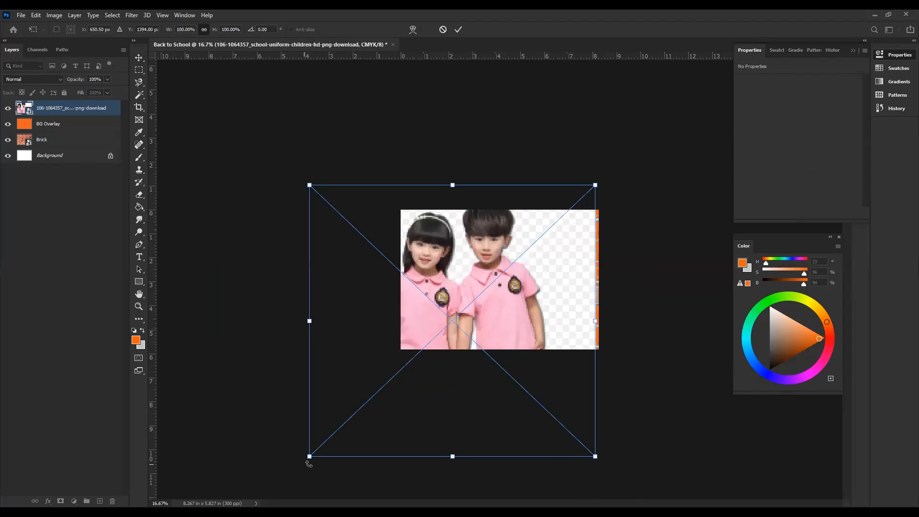
left_click_drag(309, 456, 359, 404)
left_click_drag(595, 405, 536, 374)
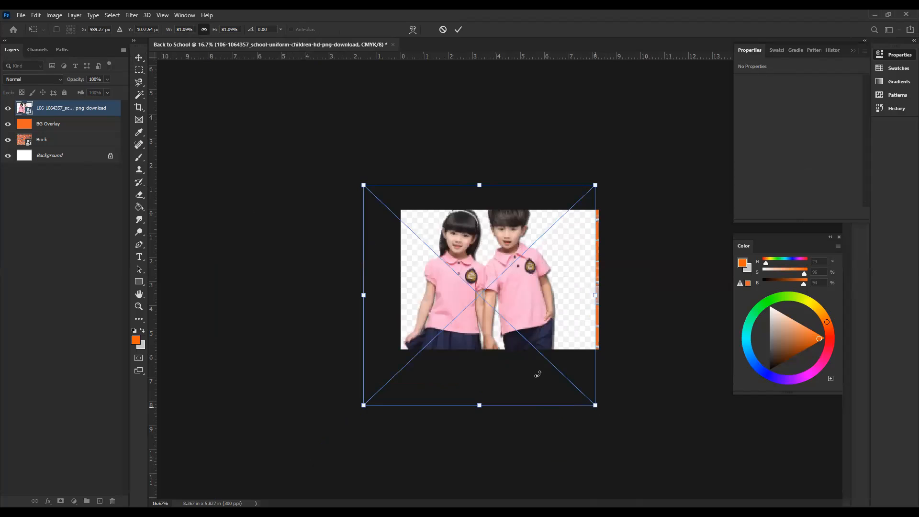
left_click_drag(533, 217, 541, 205)
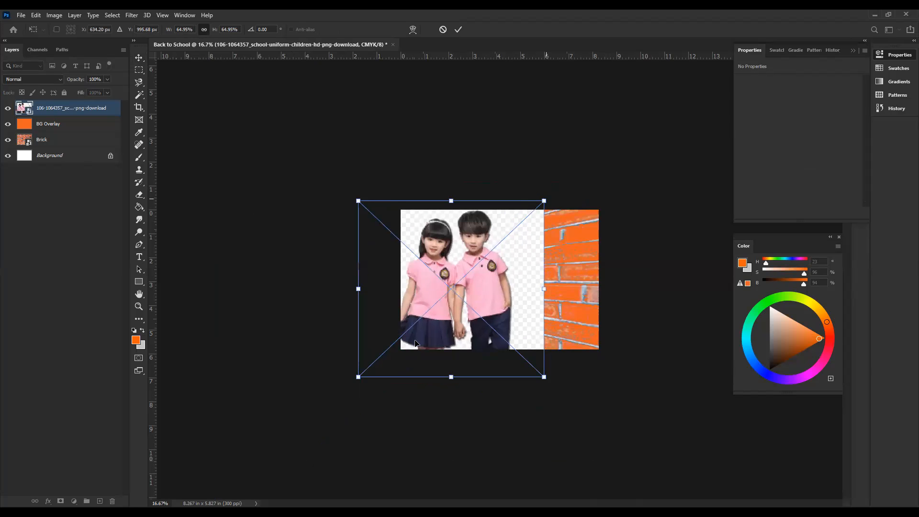
mouse_move(360, 378)
left_mouse_down()
mouse_move(375, 368)
mouse_move(362, 383)
left_mouse_up()
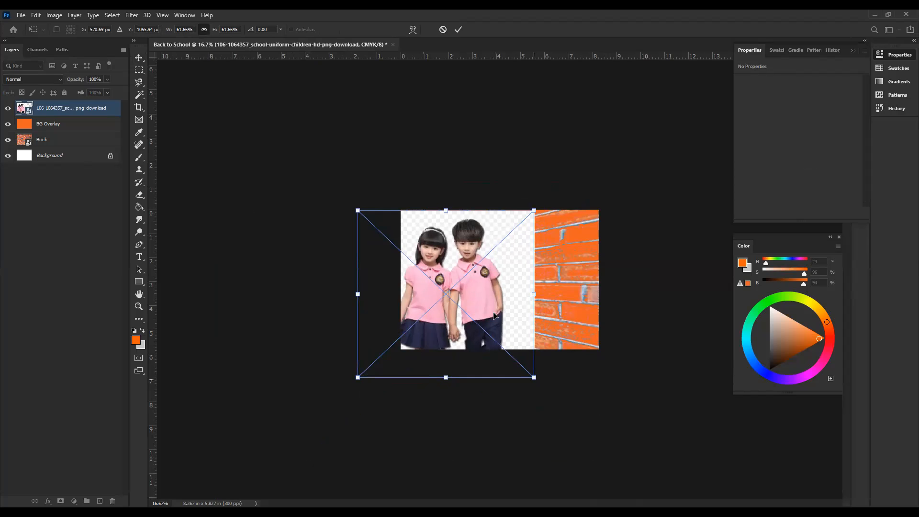
left_click_drag(494, 303, 494, 312)
key("Return")
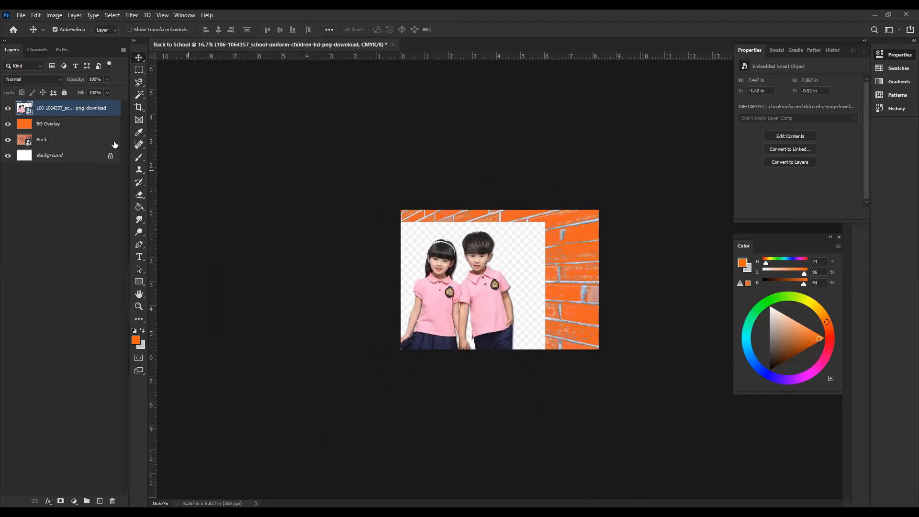
Step: Convert the resized children photo layer to a new Smart Object
right_click(60, 109)
left_click(29, 196)
right_click(66, 113)
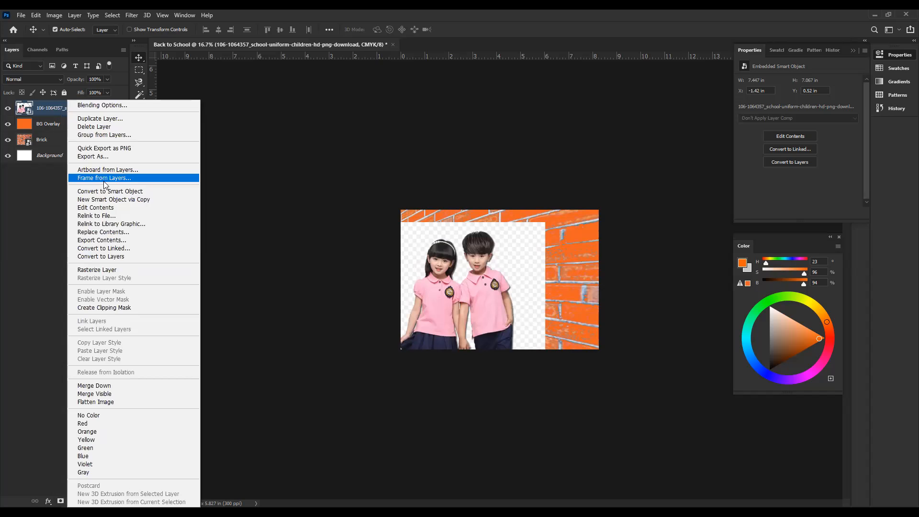
left_click(107, 190)
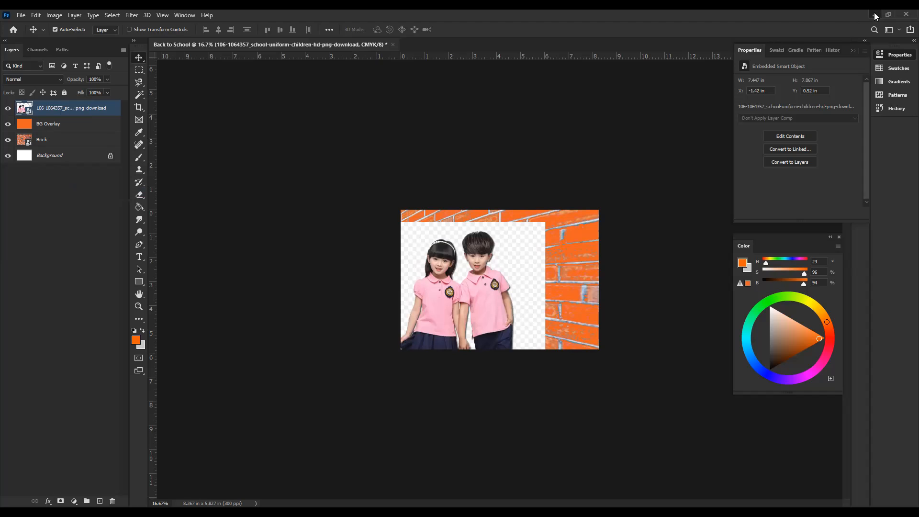
Step: Rearrange and maximize the Photoshop window, and close the floating Color panel
left_click_drag(446, 21, 630, 8)
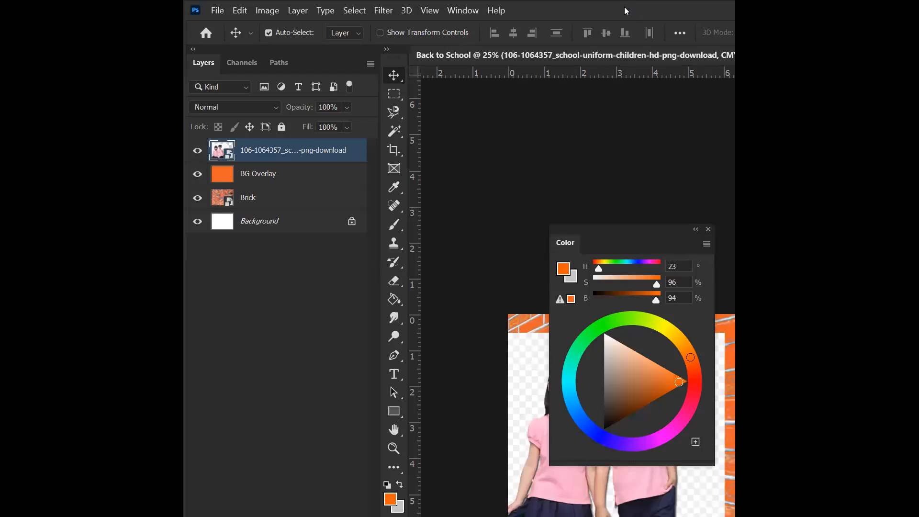
double_click(624, 7)
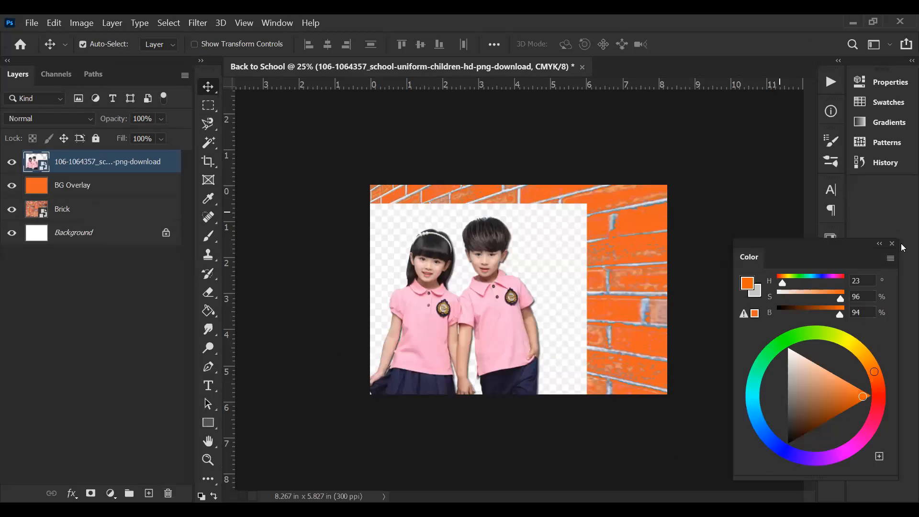
left_click(892, 244)
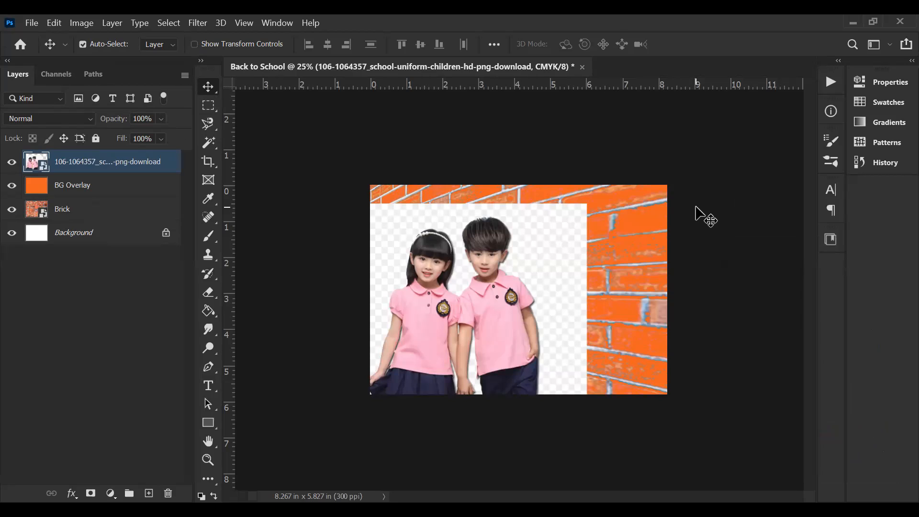
Step: Open the children photo Smart Object's contents, try rasterizing the layer inside, and undo the rasterization
double_click(37, 162)
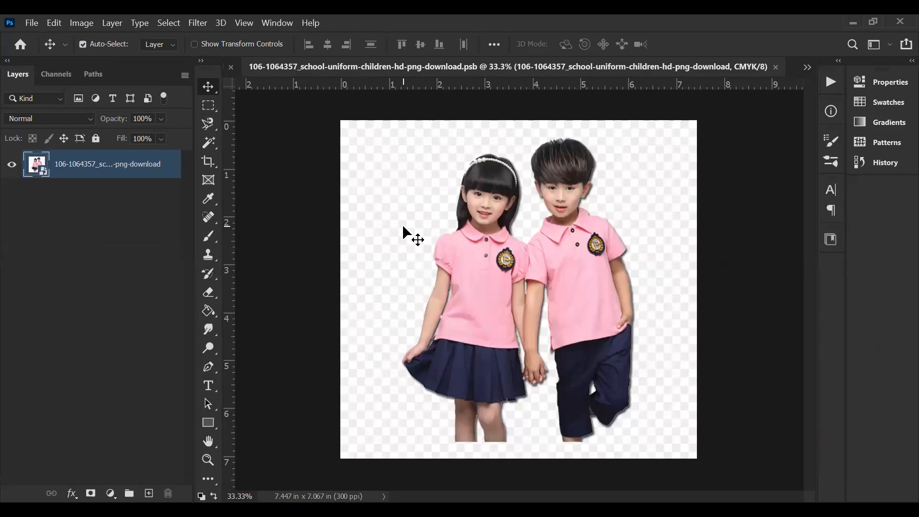
right_click(82, 166)
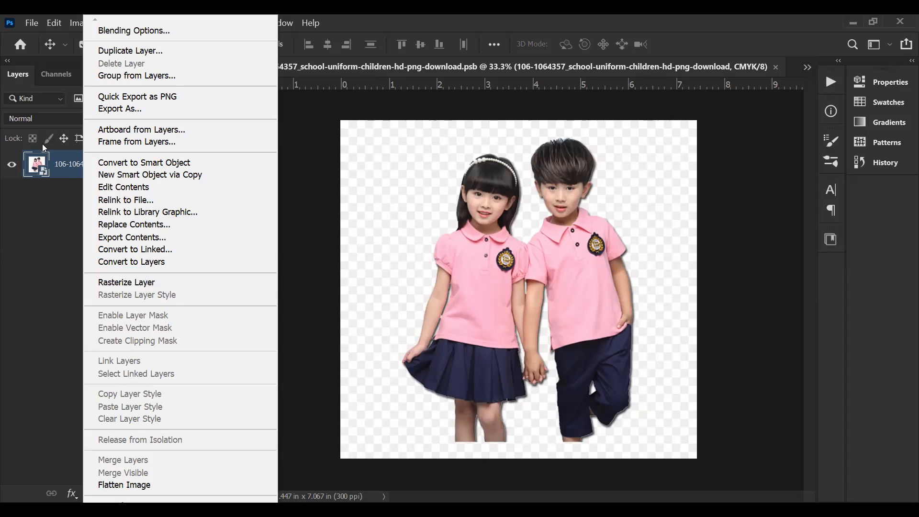
left_click(67, 169)
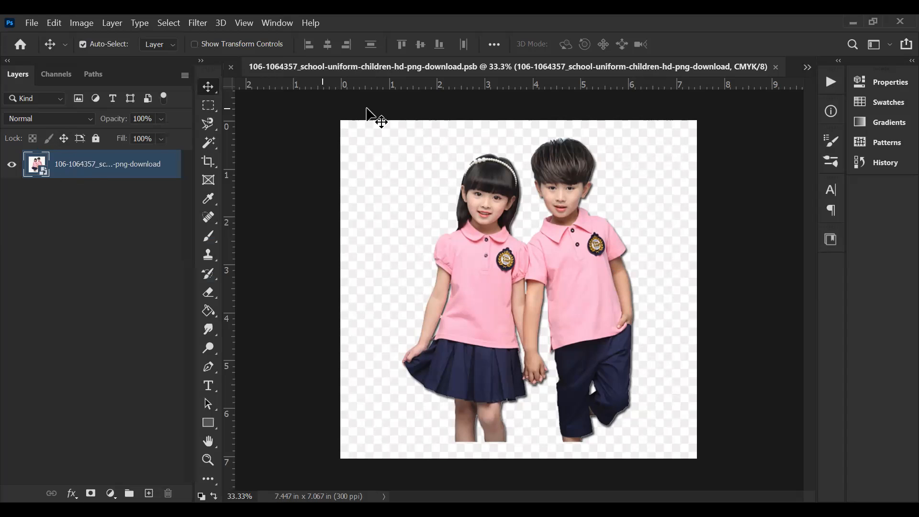
right_click(89, 168)
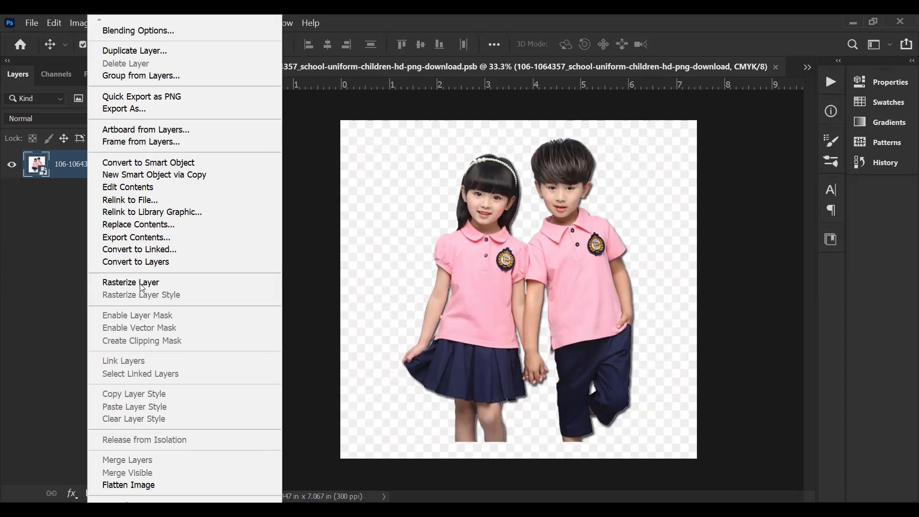
left_click(140, 282)
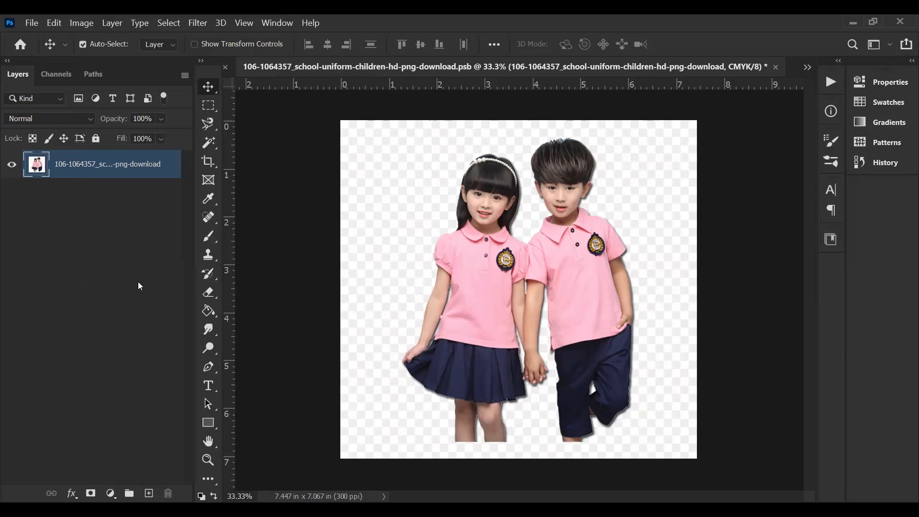
key("ctrl+z")
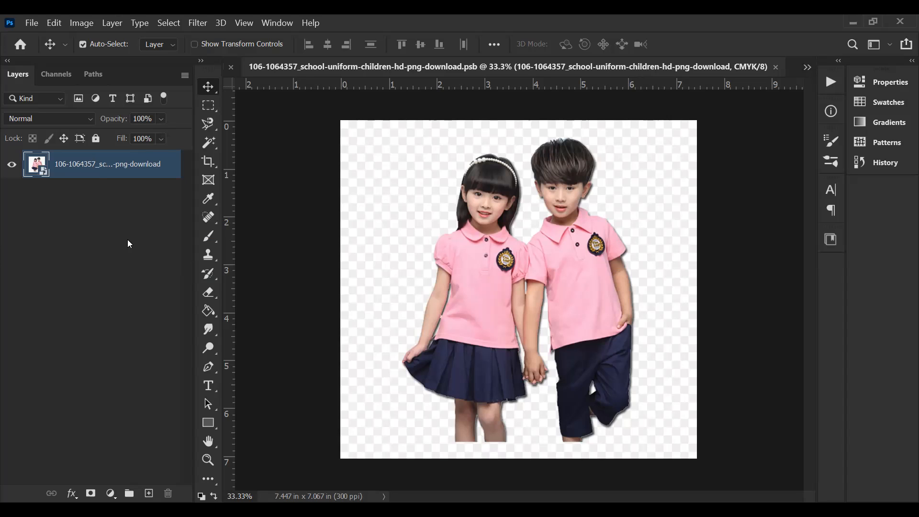
Step: Examine the layer commands available for the nested Smart Object, including Rasterize Layer, and close the contents document without changes
right_click(88, 166)
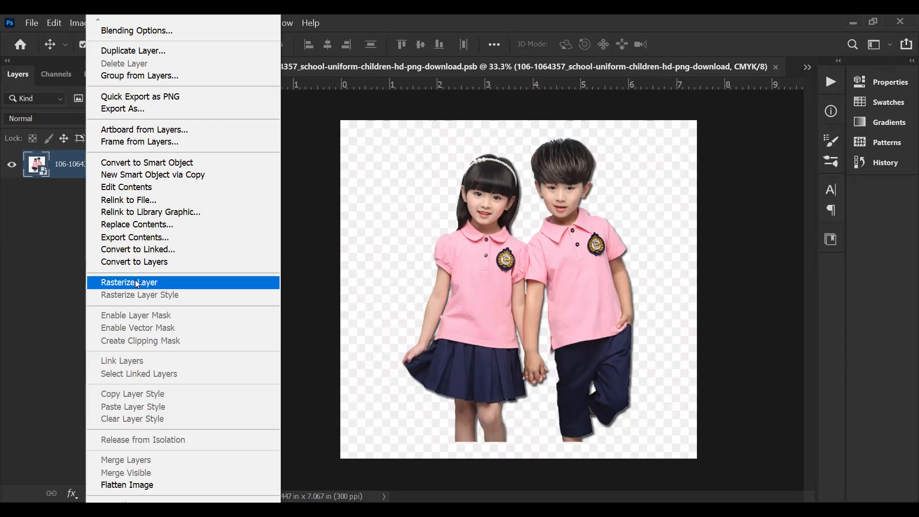
left_click(35, 277)
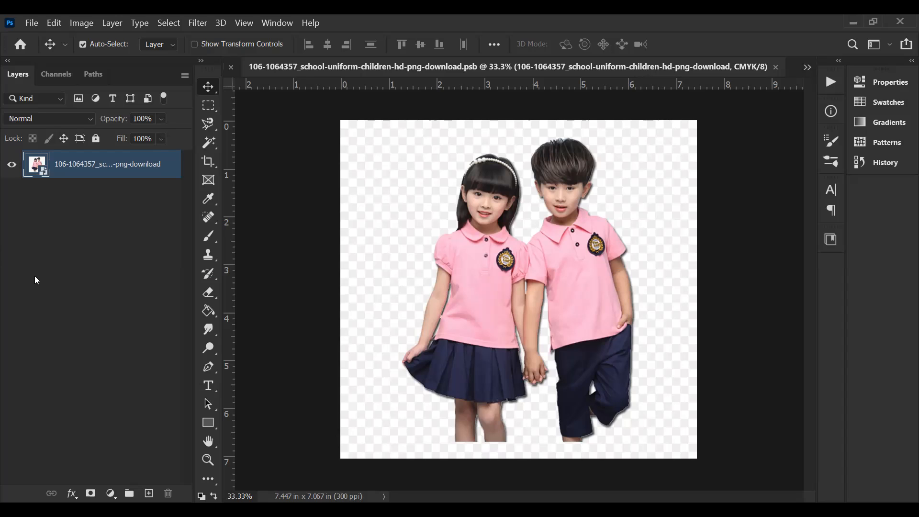
right_click(110, 164)
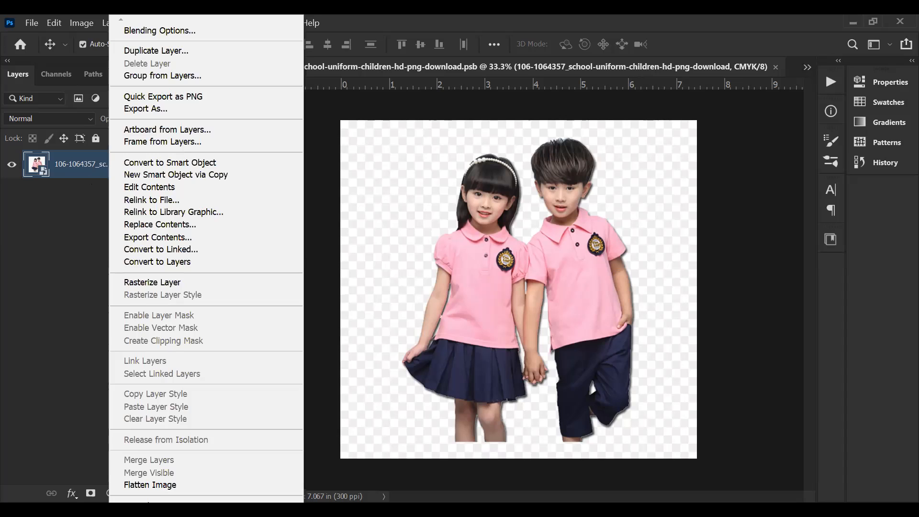
scroll(206, 259, "down", 3)
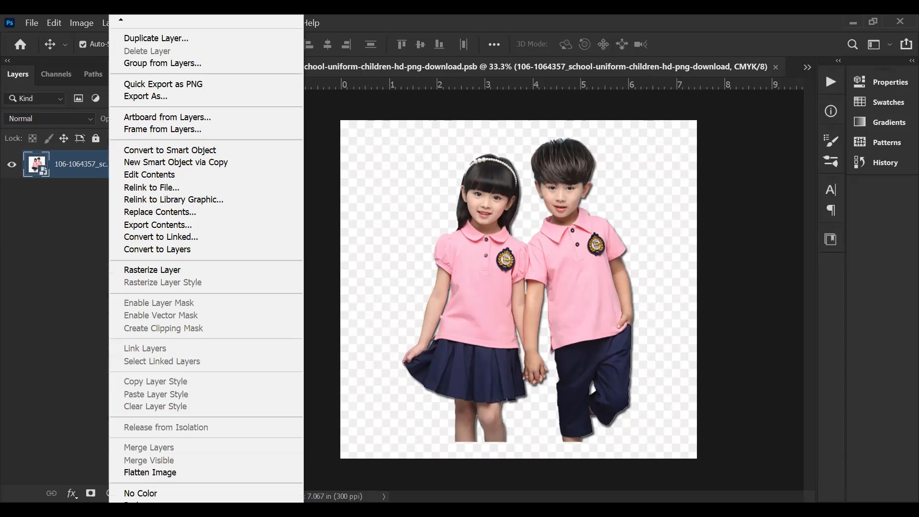
scroll(206, 258, "down", 3)
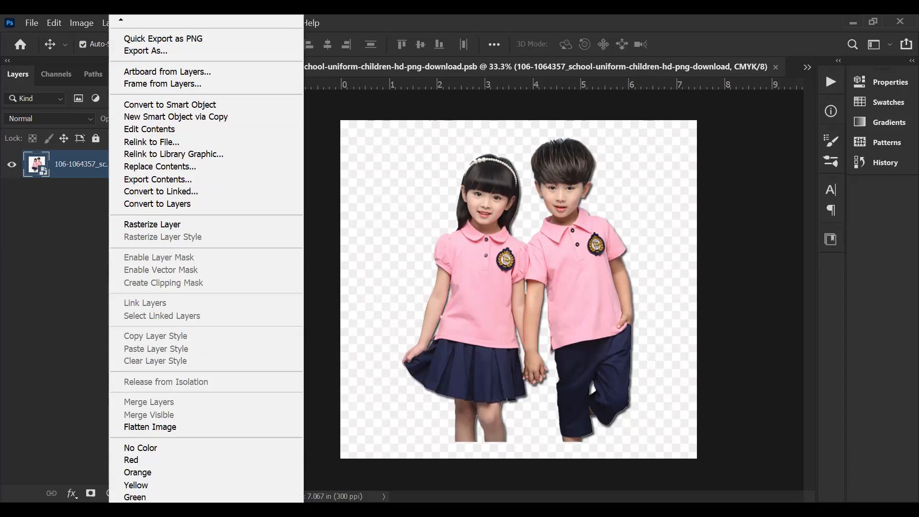
scroll(205, 258, "down", 1)
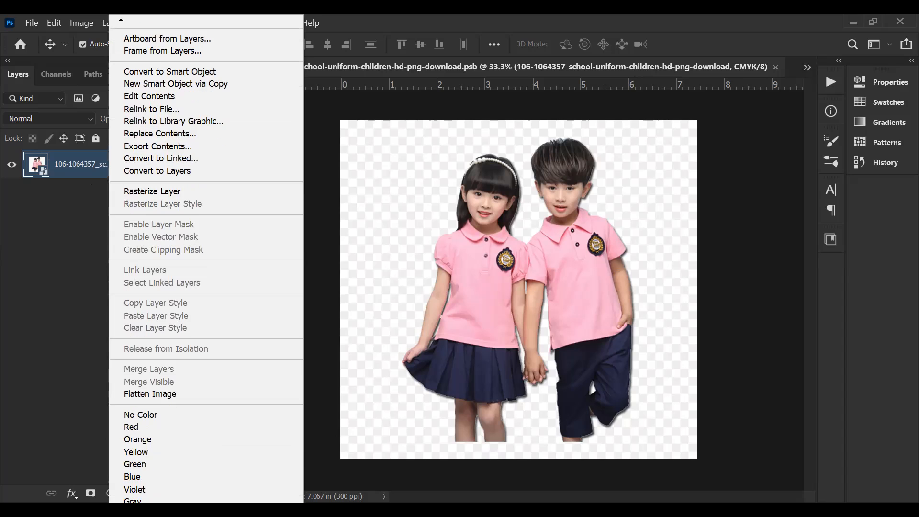
left_click(60, 300)
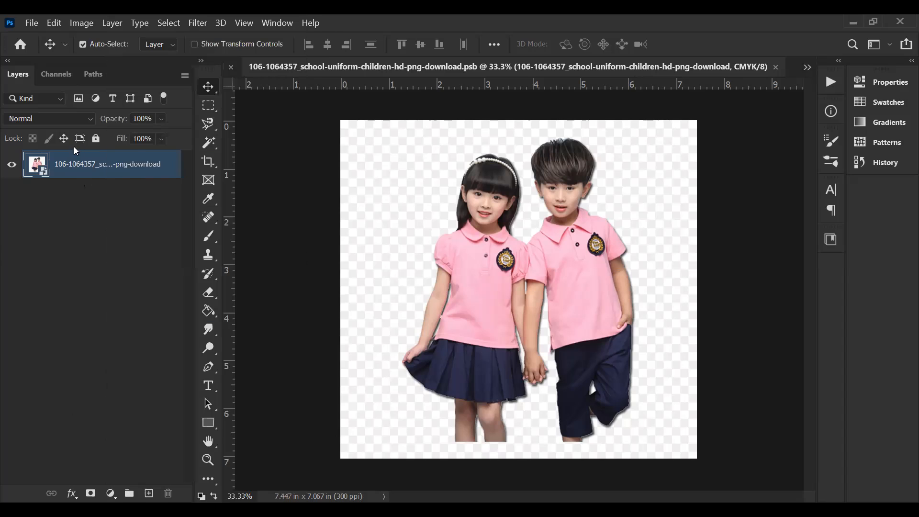
right_click(76, 172)
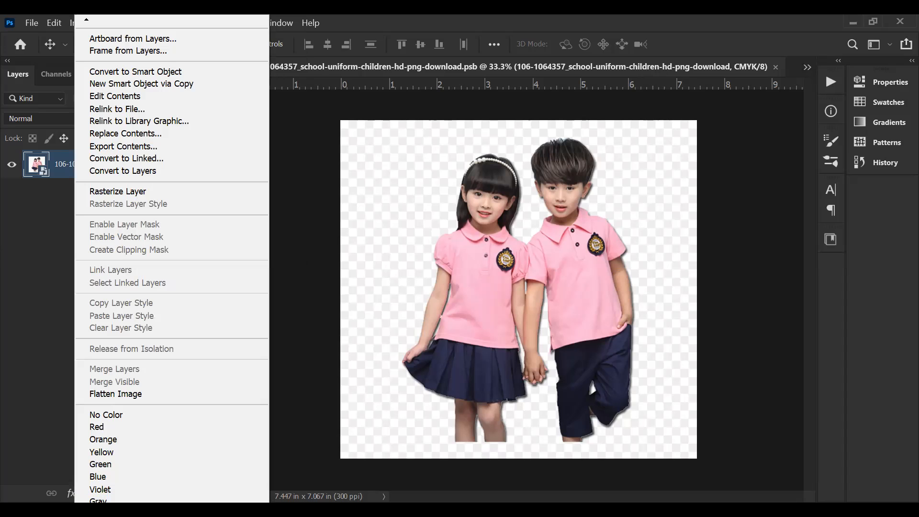
scroll(171, 259, "down", 4)
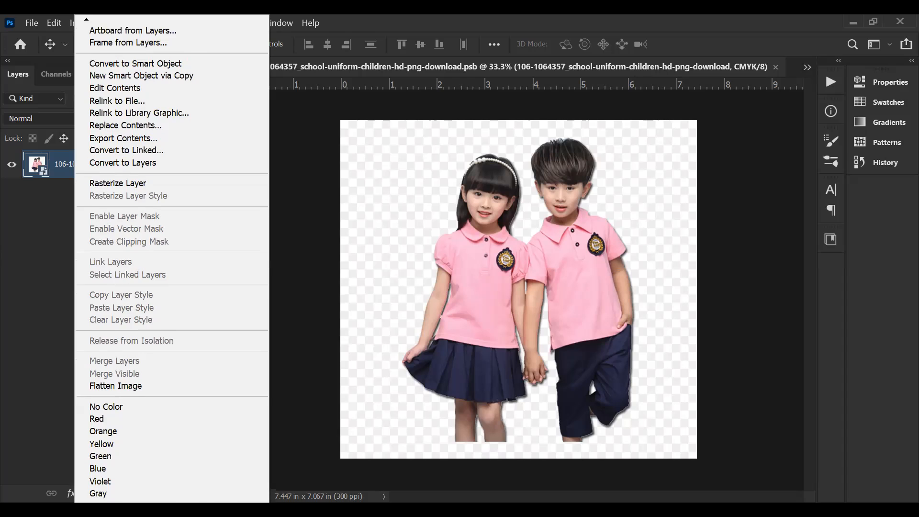
scroll(171, 258, "down", 1)
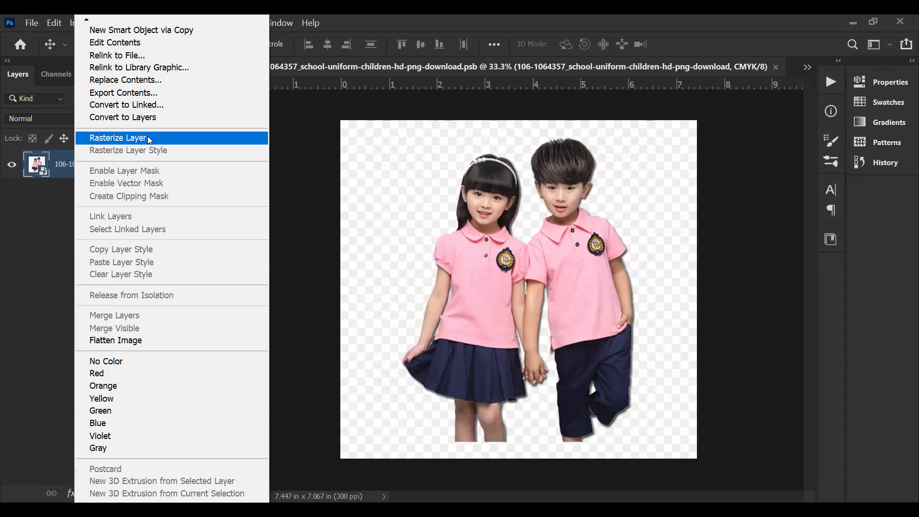
left_click(52, 224)
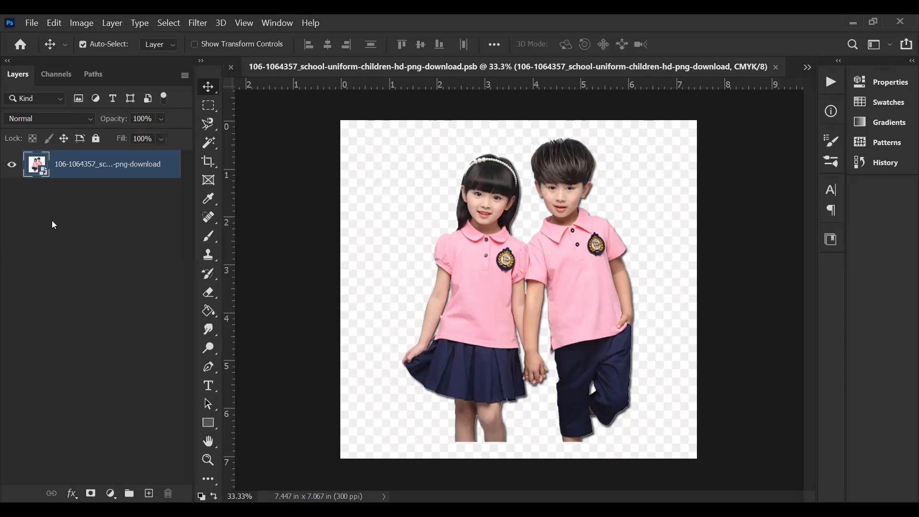
left_click(775, 68)
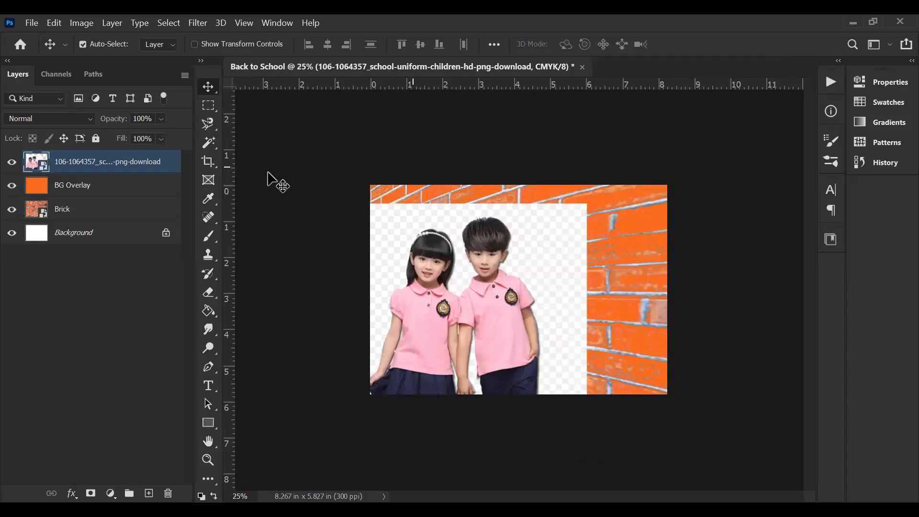
Step: Reopen the children photo Smart Object's contents, close them unchanged, and open them once more for inspection
double_click(44, 170)
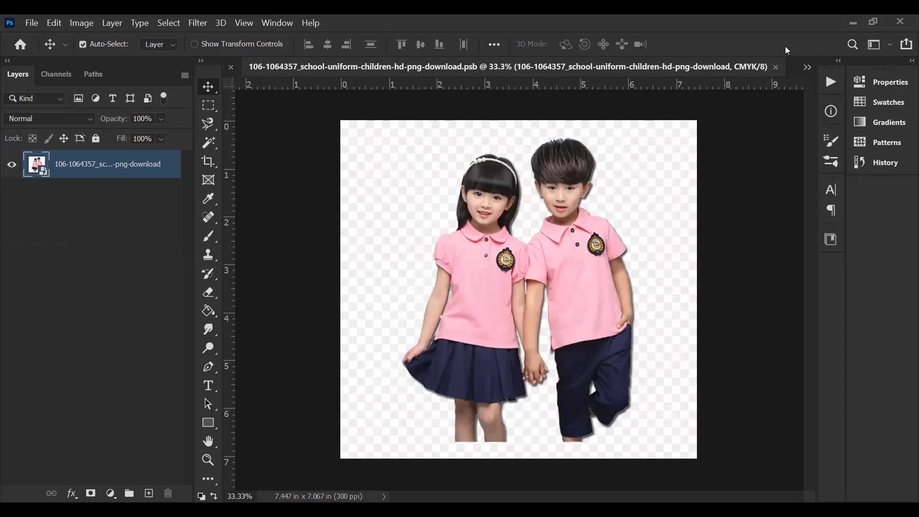
left_click(775, 67)
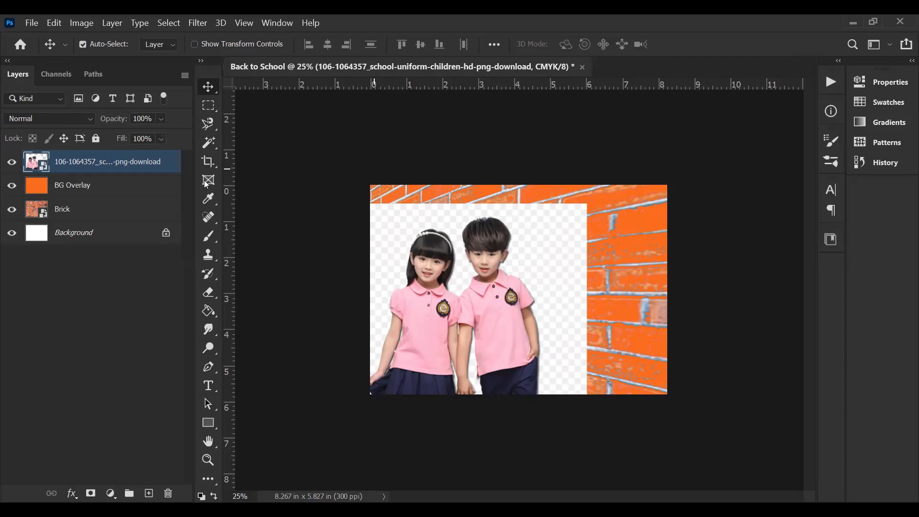
double_click(43, 167)
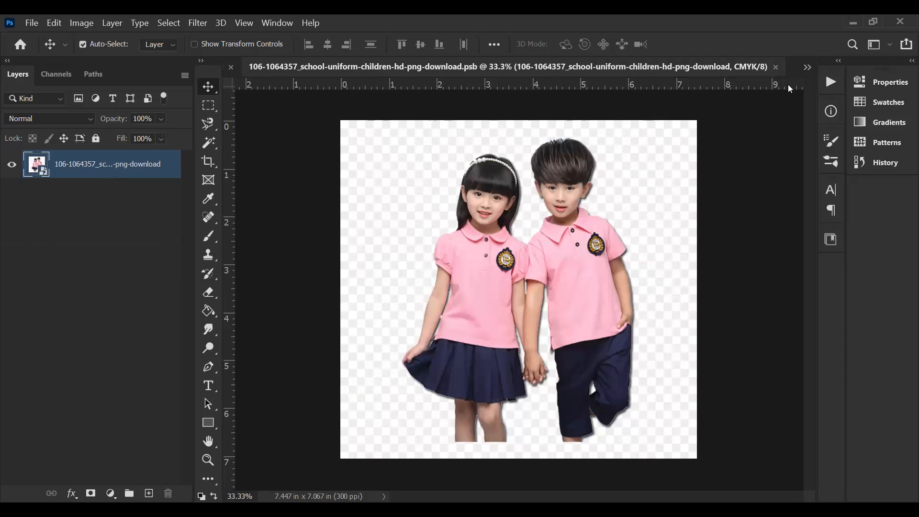
Step: Close the Smart Object's contents unchanged and examine the layer commands available for the children photo in the Back to School document
left_click(774, 67)
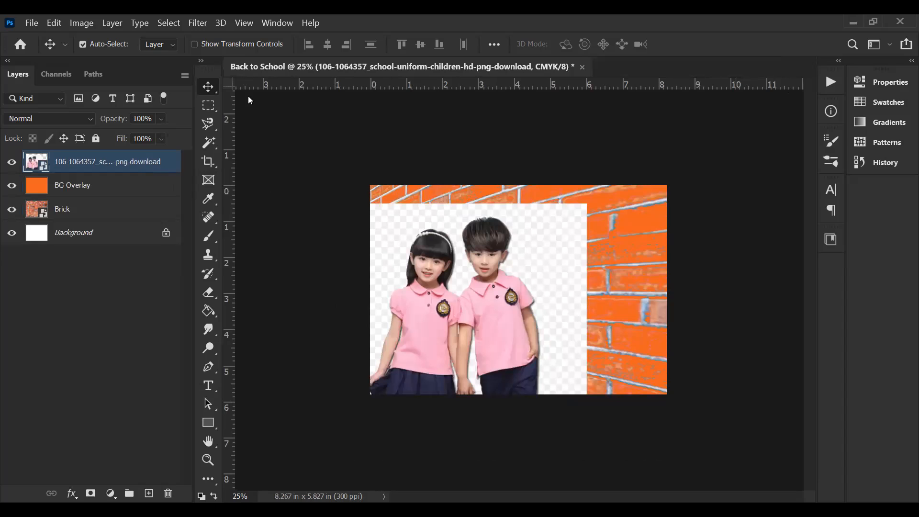
right_click(149, 164)
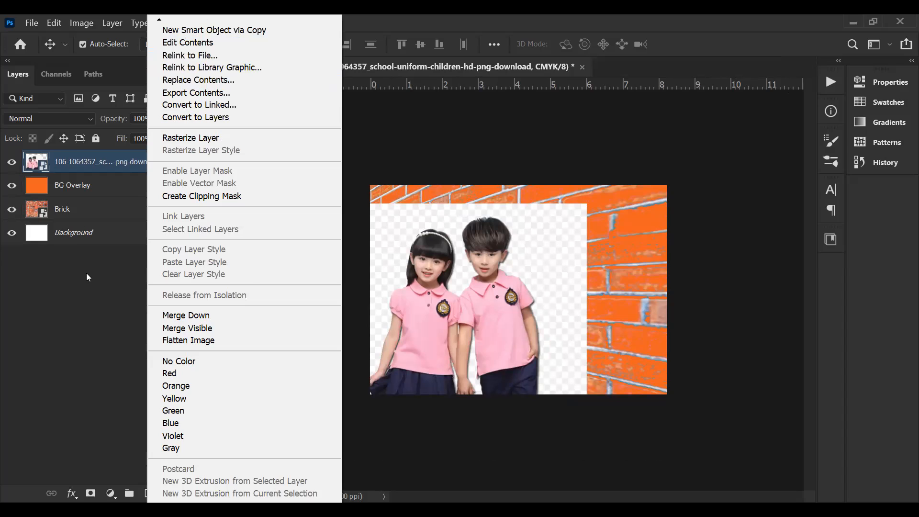
left_click(45, 168)
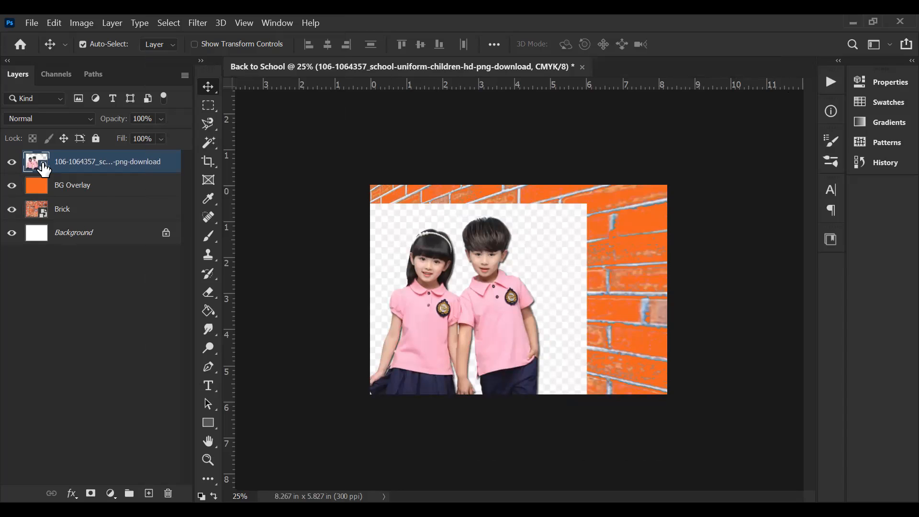
Step: Open the children photo Smart Object's contents and rasterize the nested Smart Object layer inside
double_click(44, 168)
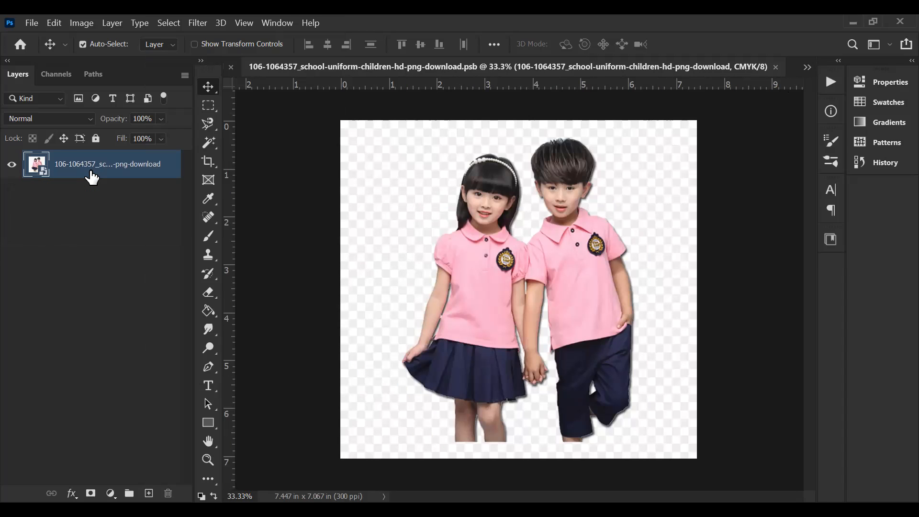
right_click(91, 167)
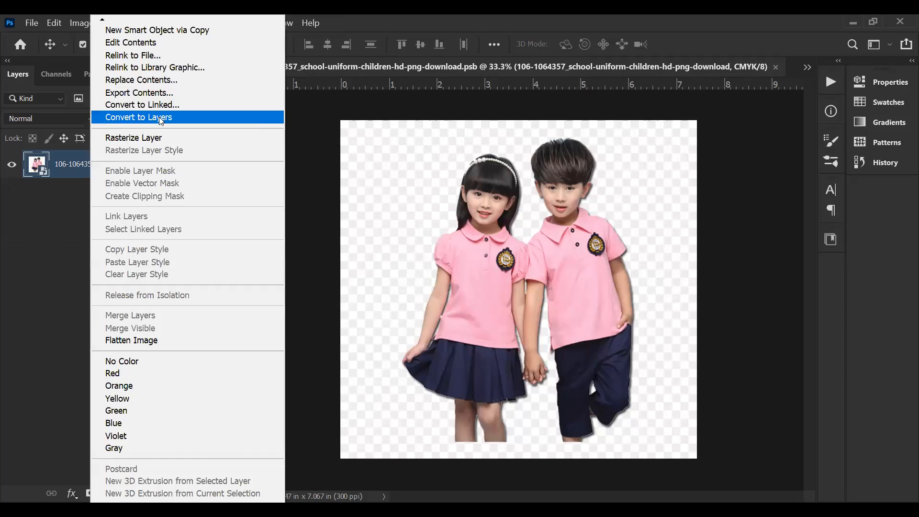
left_click(153, 138)
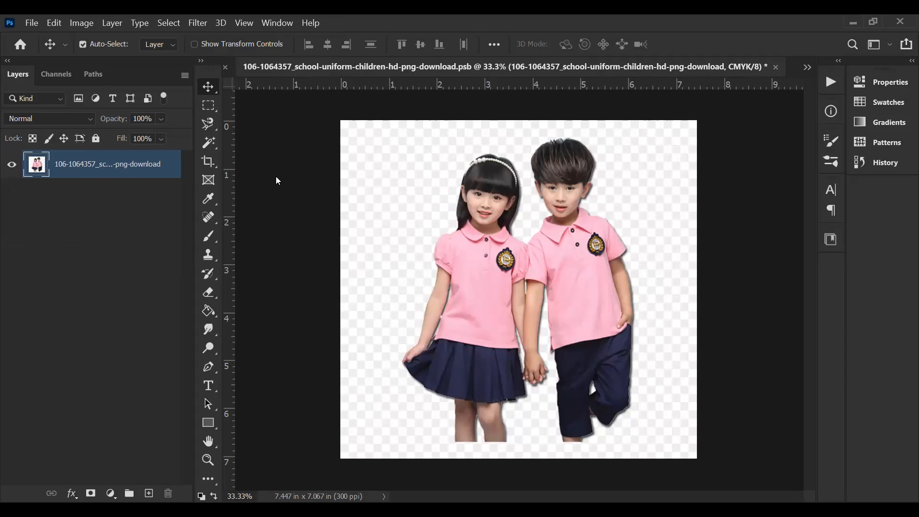
Step: Select the fake checkerboard background around the children with the Magic Wand at tolerance 32, delete it, and deselect
left_click(214, 145)
left_click(401, 190)
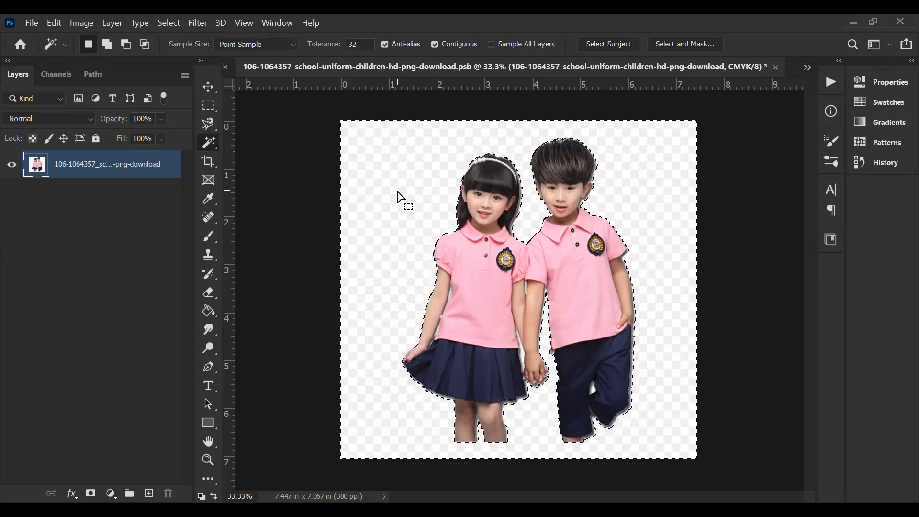
key("Delete")
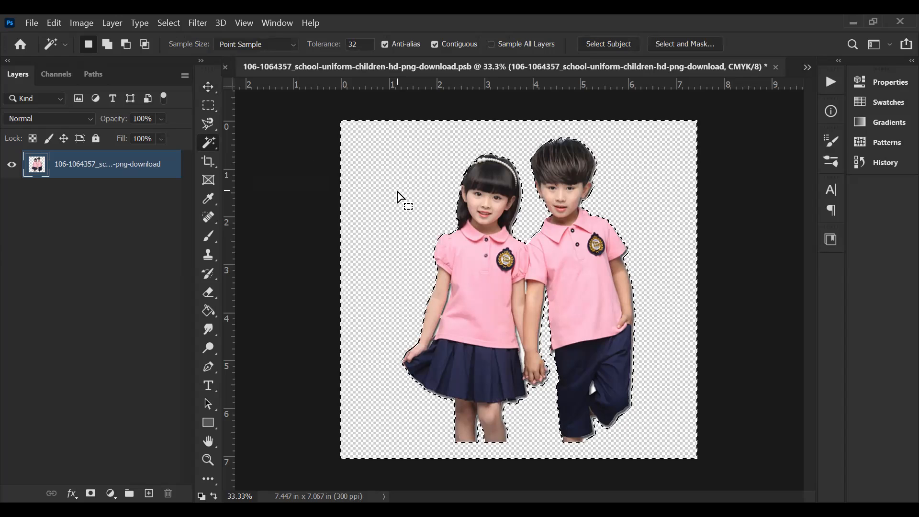
key("ctrl+d")
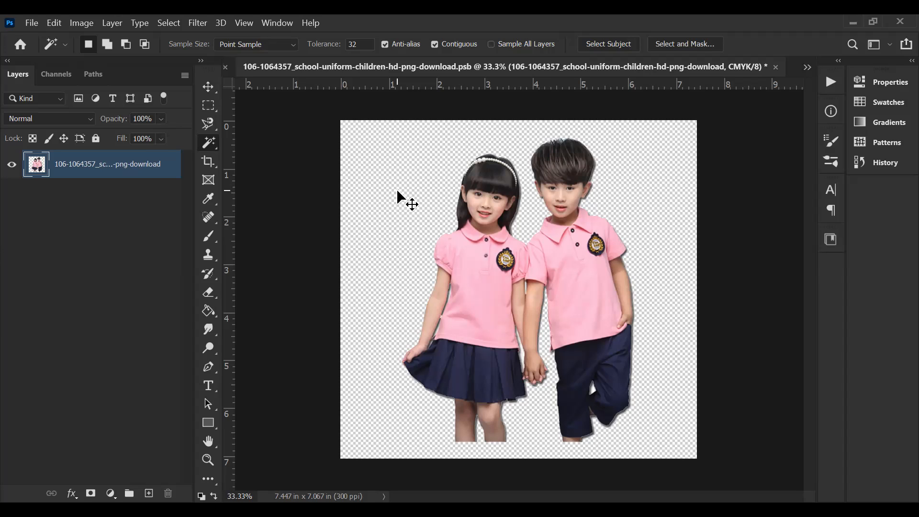
Step: Remove the leftover white patches between the girl's bent arm and her shirt and skirt using Magic Wand selections
key("ctrl+plus")
key("ctrl+plus")
key("ctrl+plus")
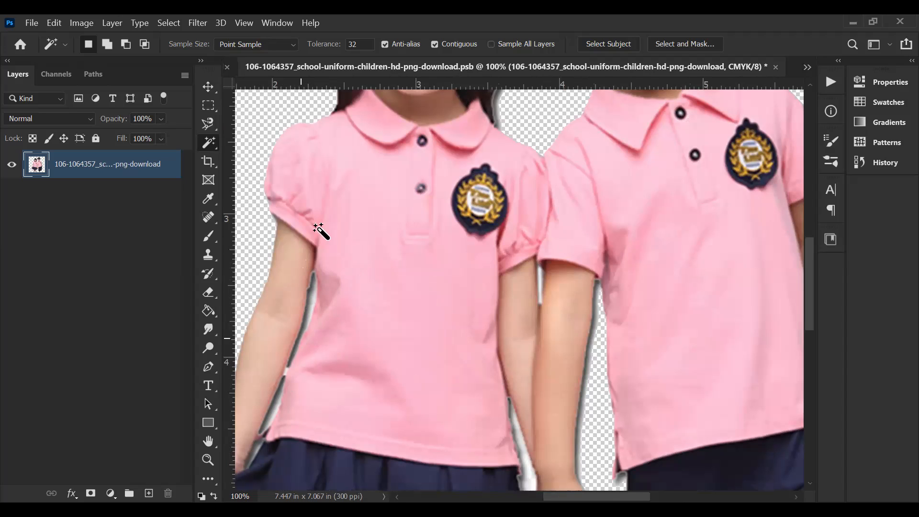
key("h")
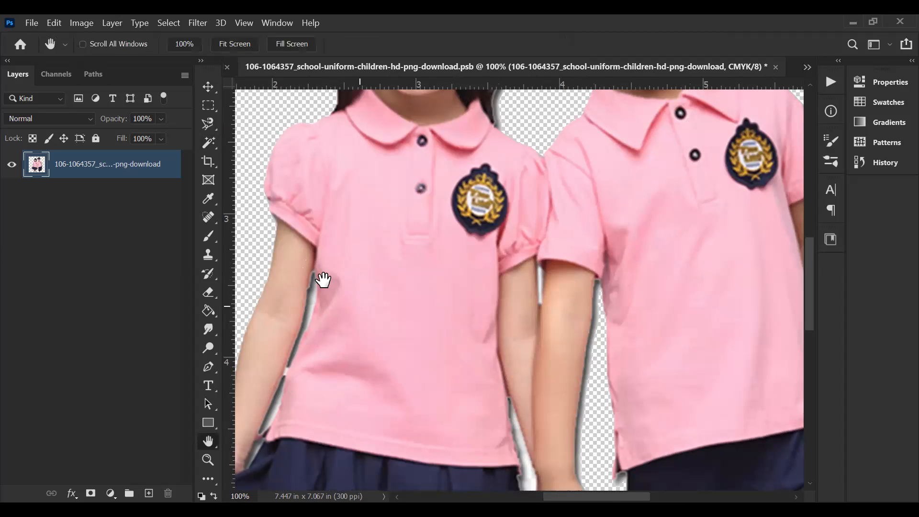
left_click_drag(478, 232, 457, 196)
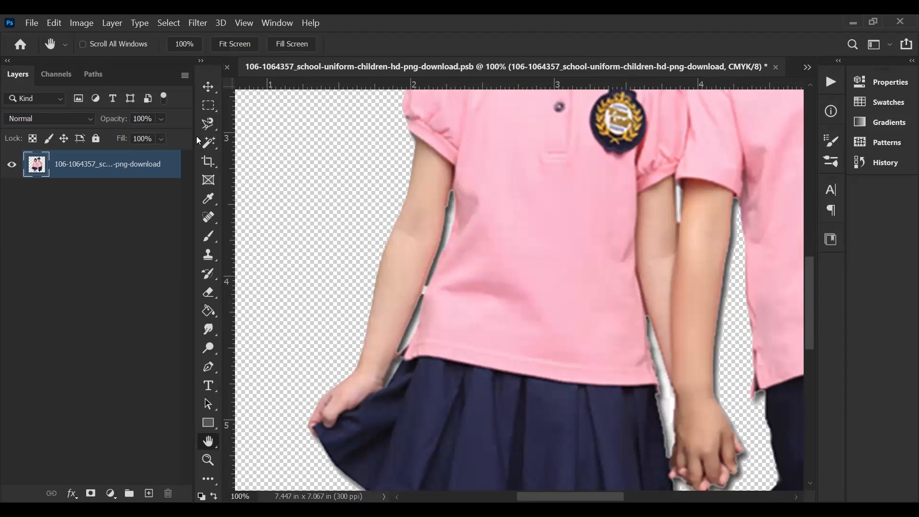
key("w")
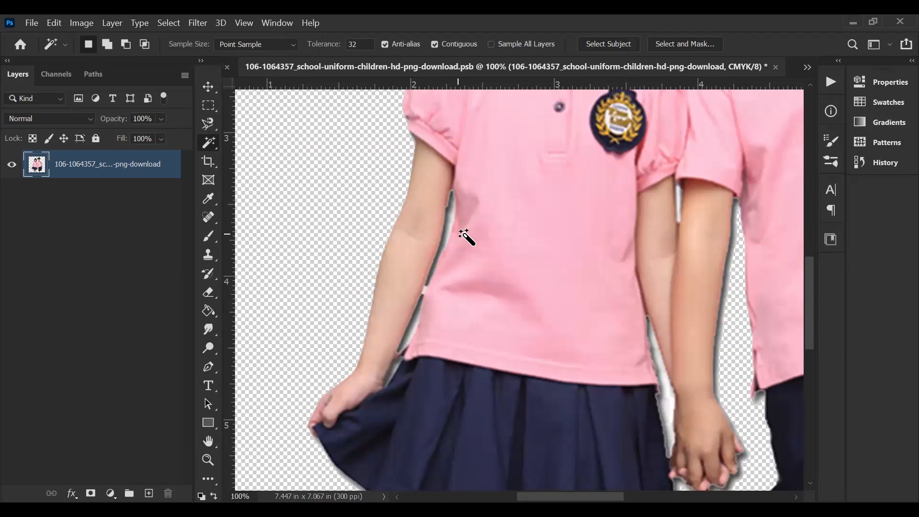
key("ctrl+plus")
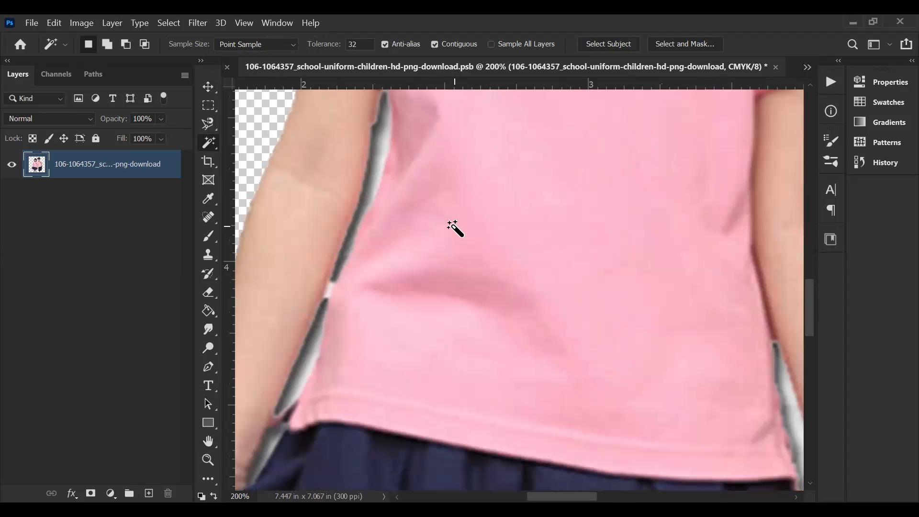
key("ctrl+minus")
left_click(452, 225)
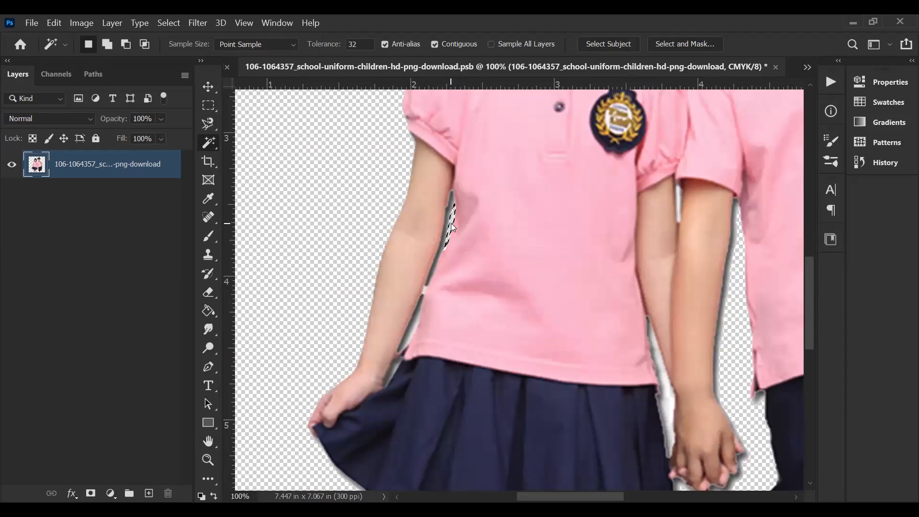
left_click(409, 330)
left_click(396, 369)
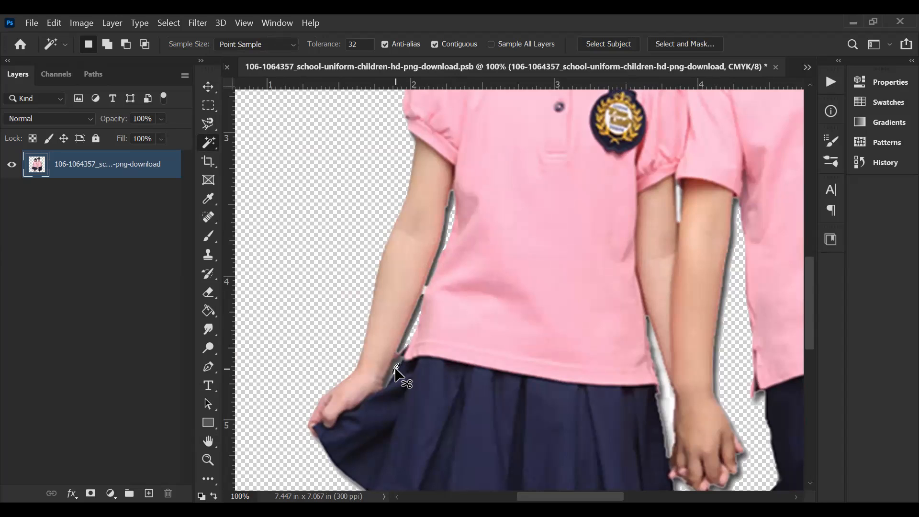
Step: Remove the leftover white areas beside the children's joined hands and between their upper arms using the Magic Wand
scroll(395, 373, "down", 2)
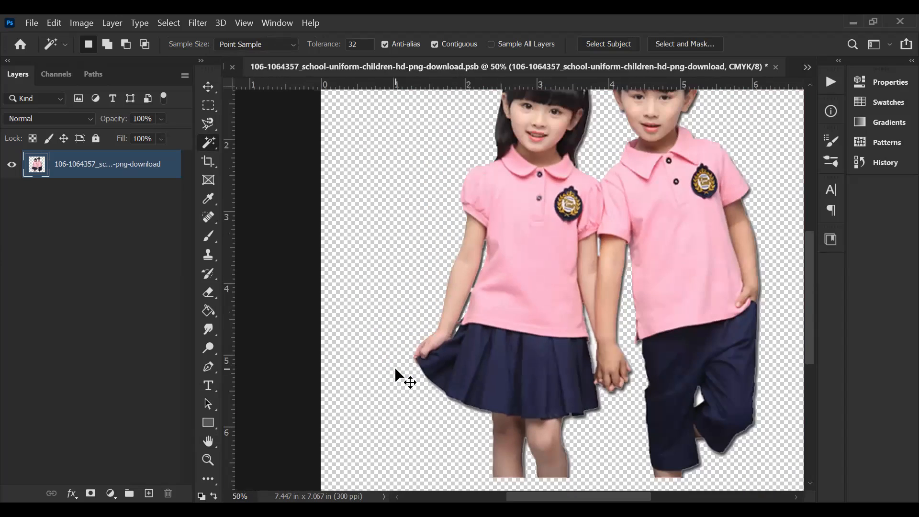
scroll(396, 371, "down", 1)
scroll(397, 370, "up", 3)
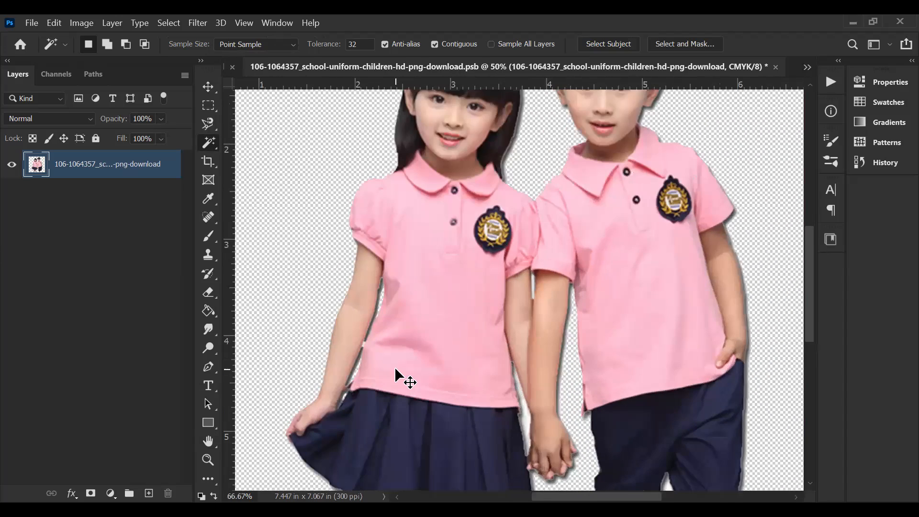
scroll(396, 370, "down", 3)
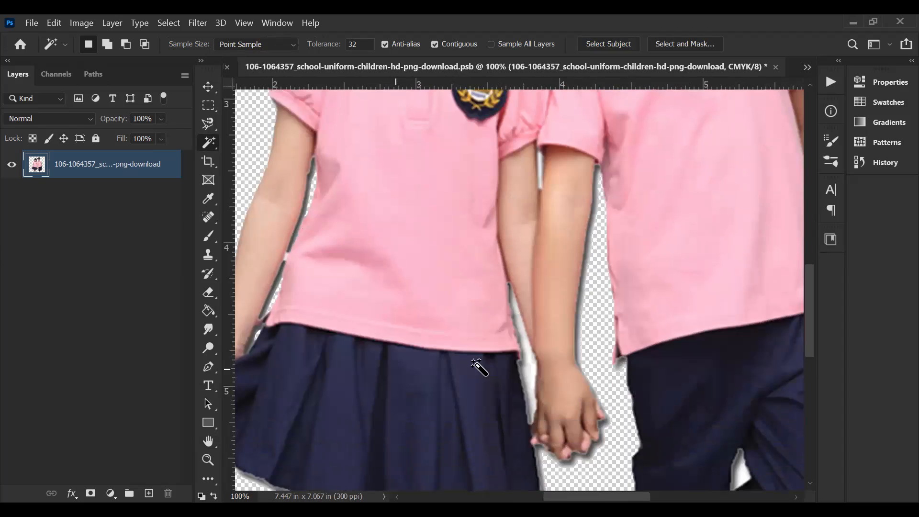
left_click(526, 365)
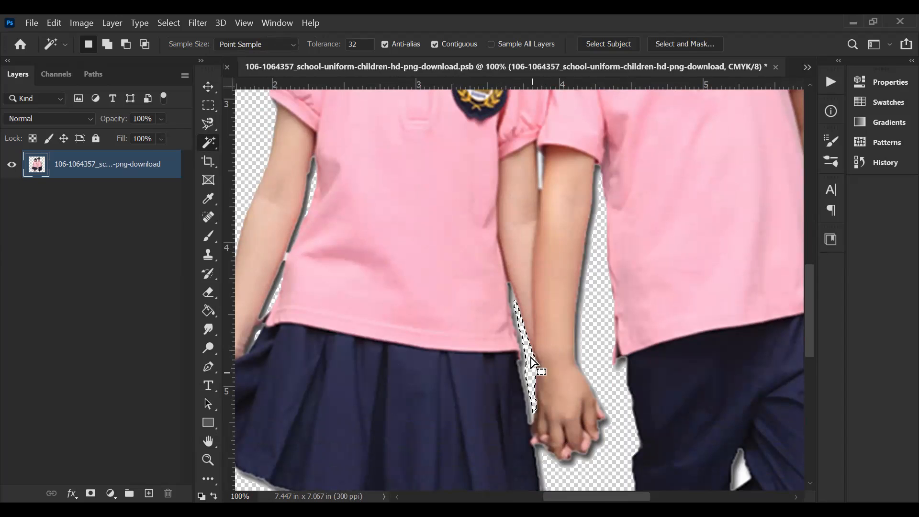
left_click(541, 160)
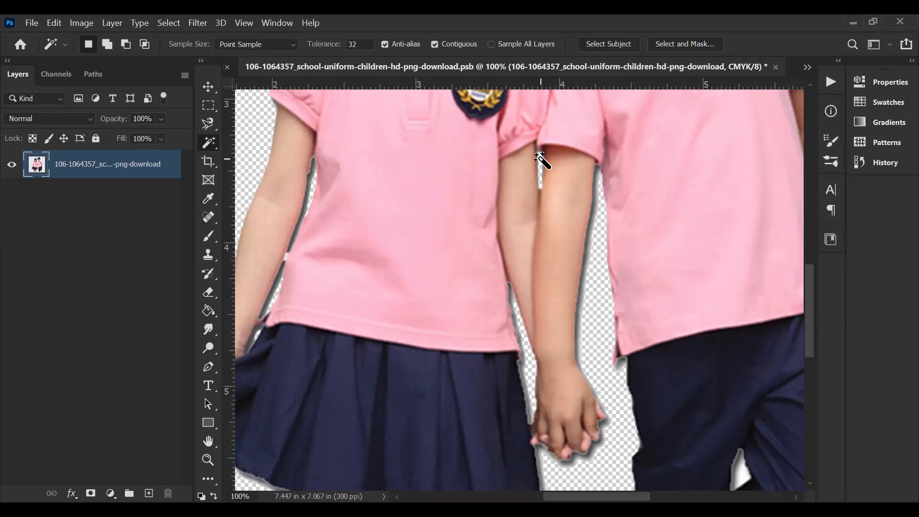
Step: Select the leftover white gap between the boy's trouser legs with the Magic Wand and delete it
key("ctrl+minus")
key("ctrl+minus")
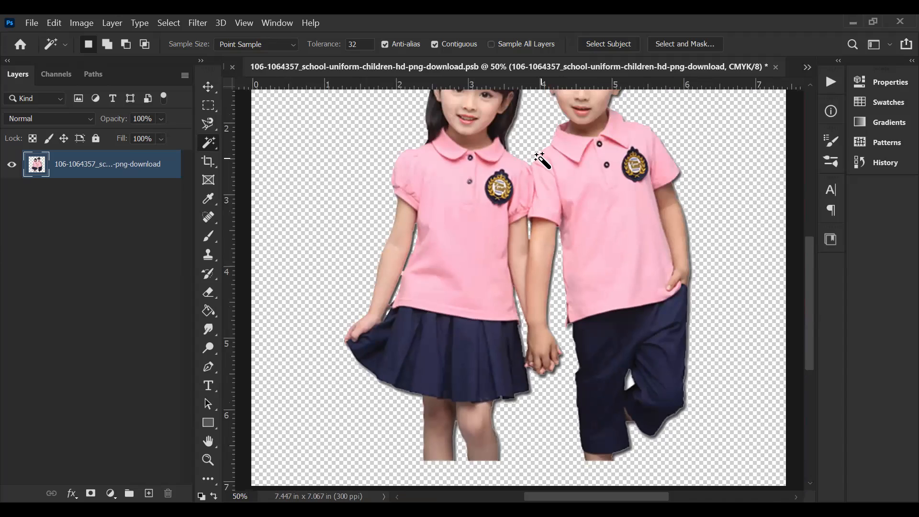
key("ctrl+minus")
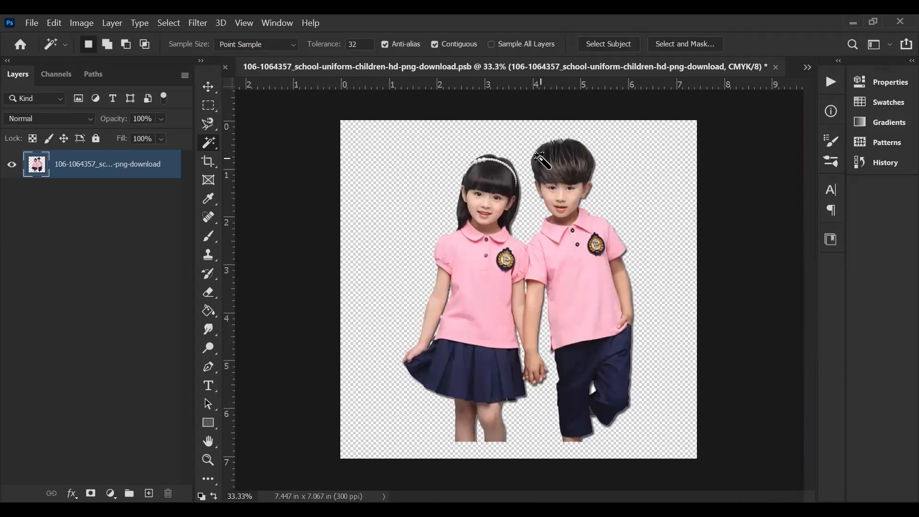
key("ctrl+plus")
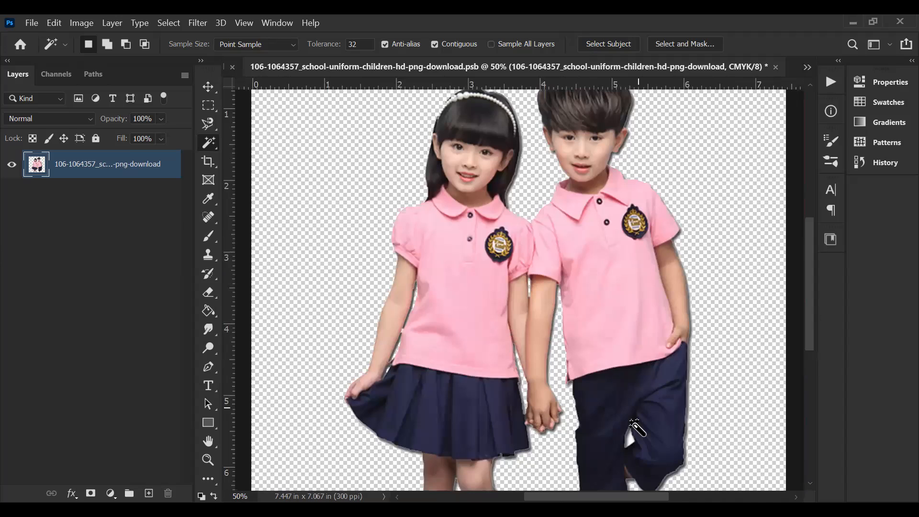
scroll(637, 424, "down", 1)
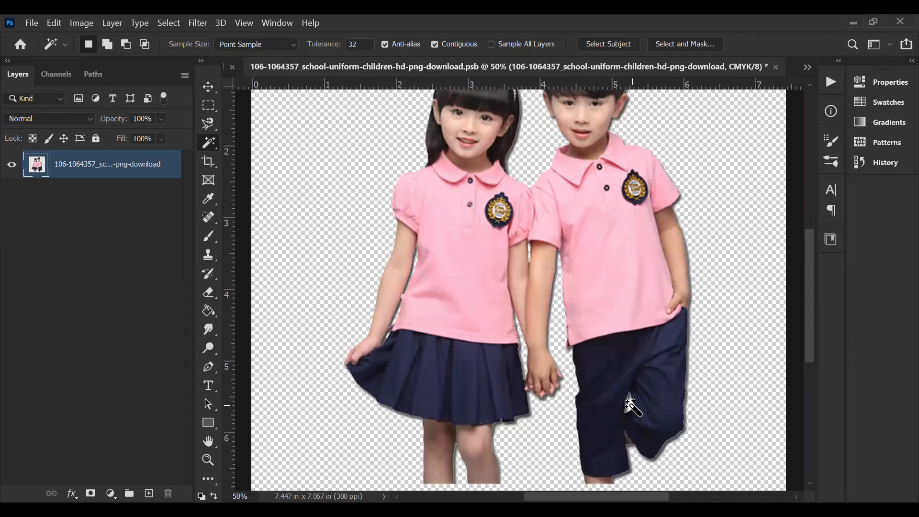
key("ctrl+plus")
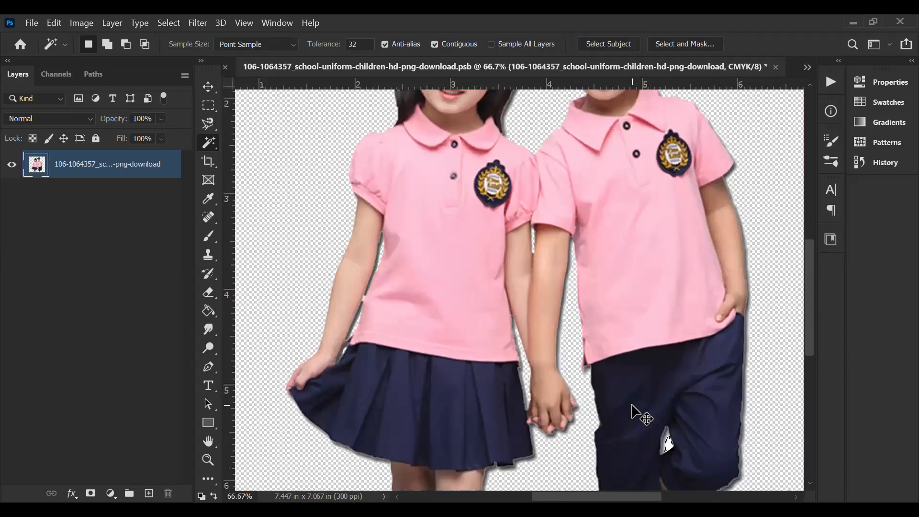
key("ctrl+plus")
scroll(632, 380, "down", 3)
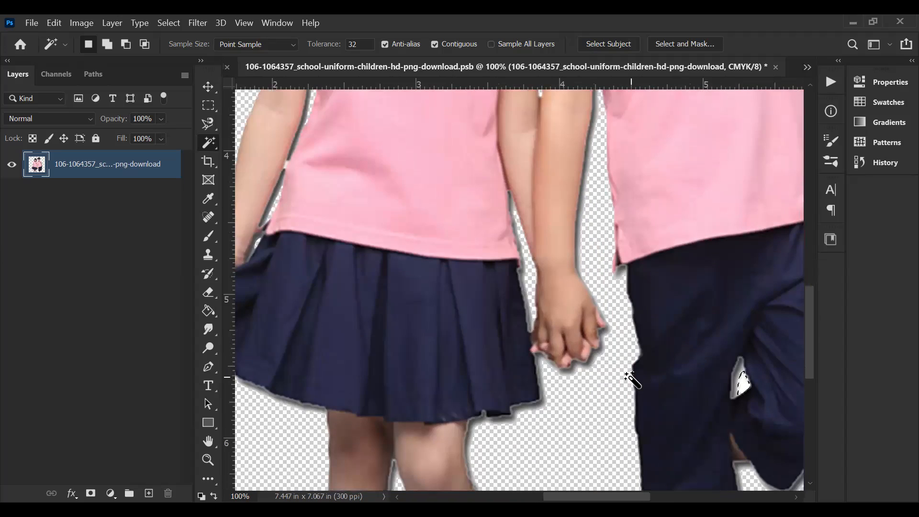
scroll(630, 376, "right", 5)
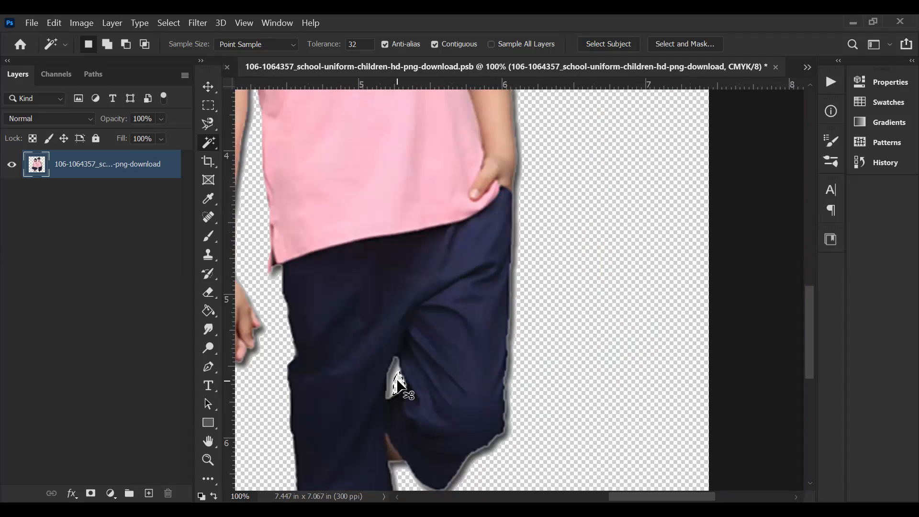
Step: Save and close the Smart Object's contents to update the Back to School design, and activate the Move tool
key("ctrl+0")
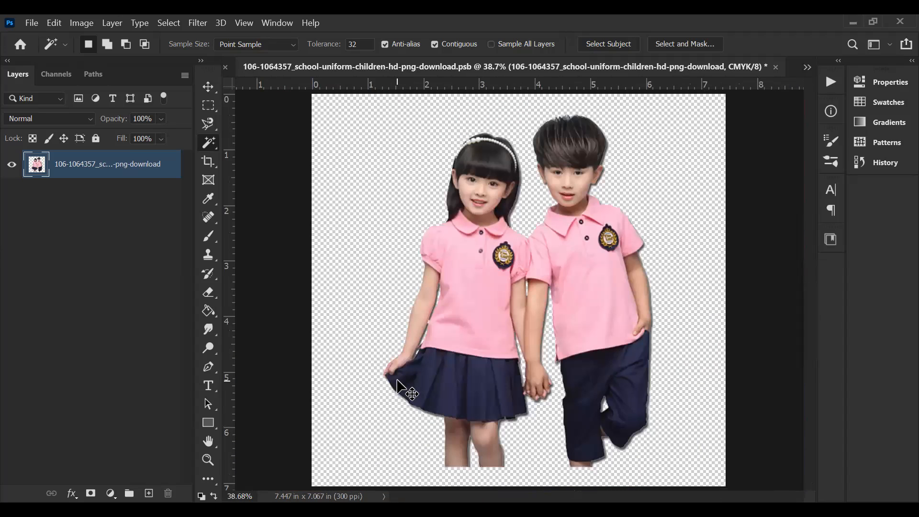
key("ctrl+minus")
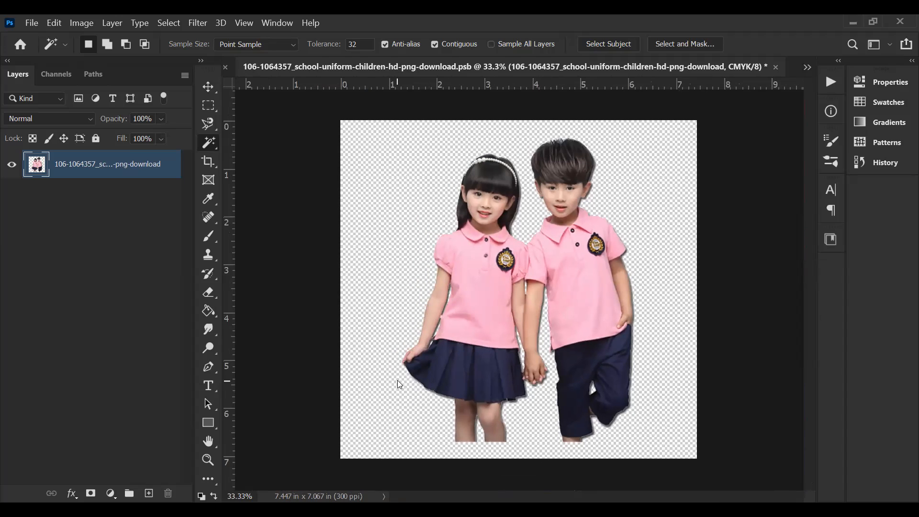
key("ctrl+s")
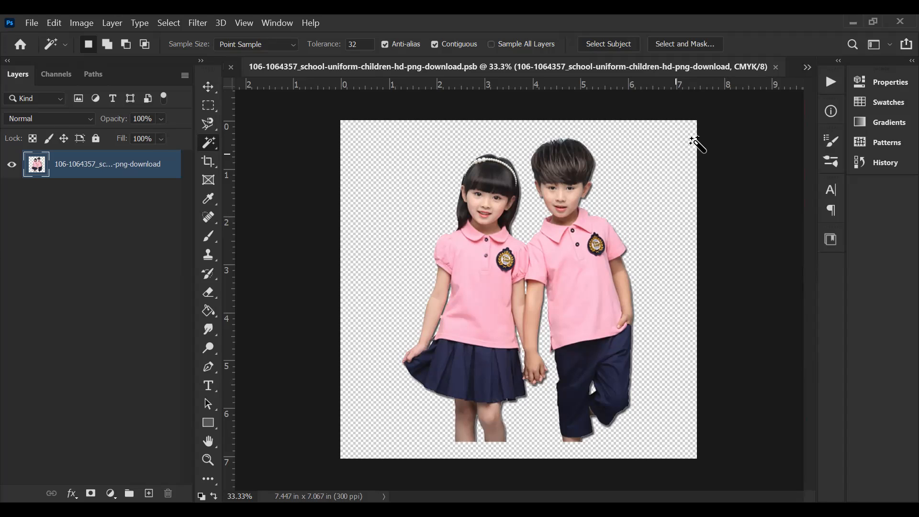
left_click(774, 68)
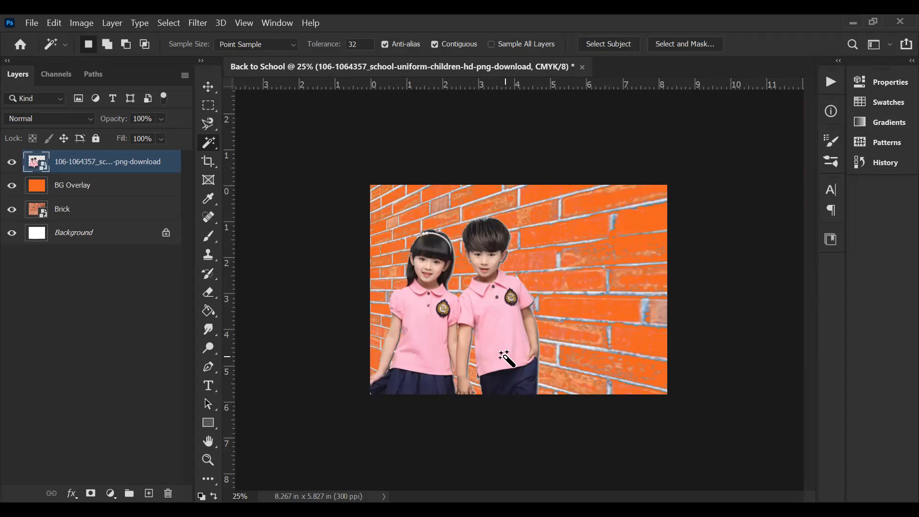
key("v")
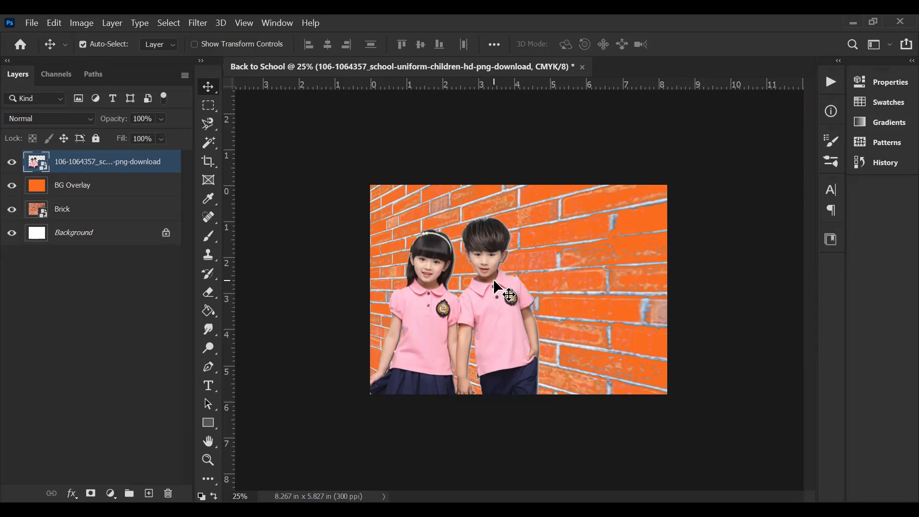
Step: Open the children Smart Object's contents, then move and proportionally enlarge the cut-out pair so the boy's head reaches the canvas's upper edge
double_click(45, 170)
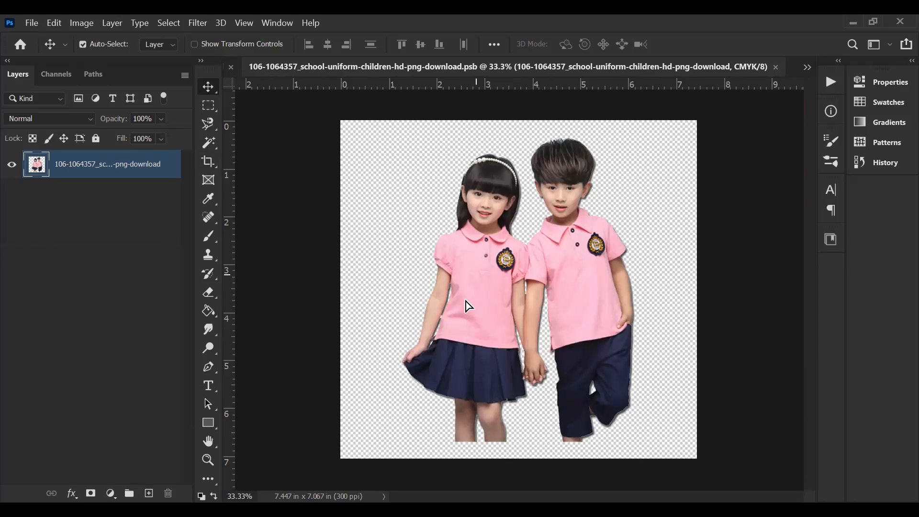
left_click_drag(468, 305, 464, 298)
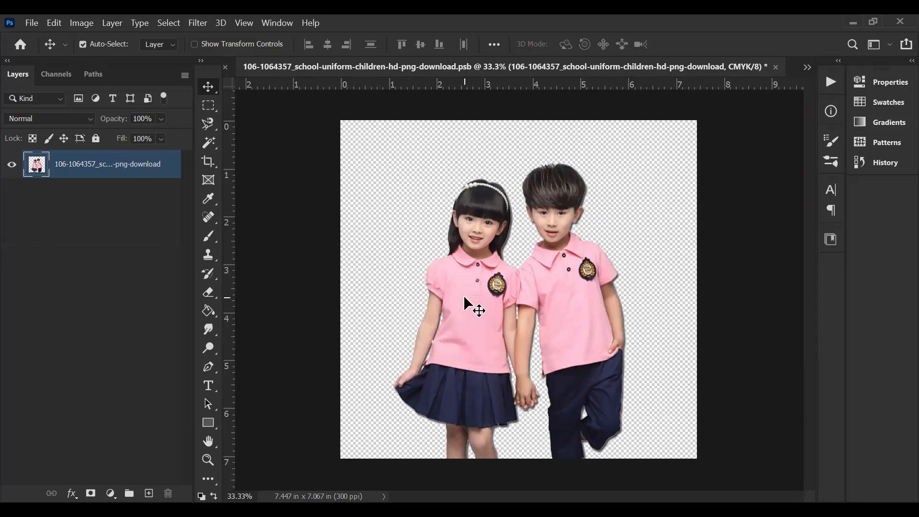
key("ctrl+t")
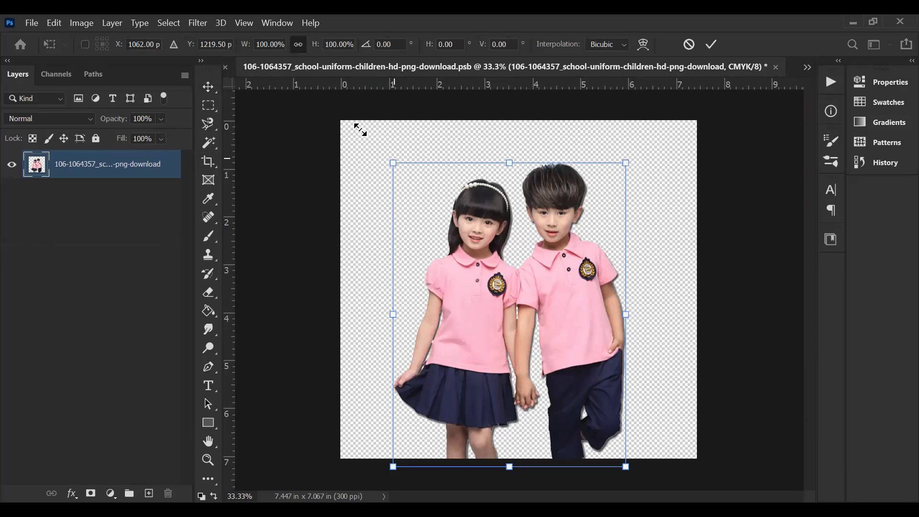
left_click_drag(393, 162, 367, 128)
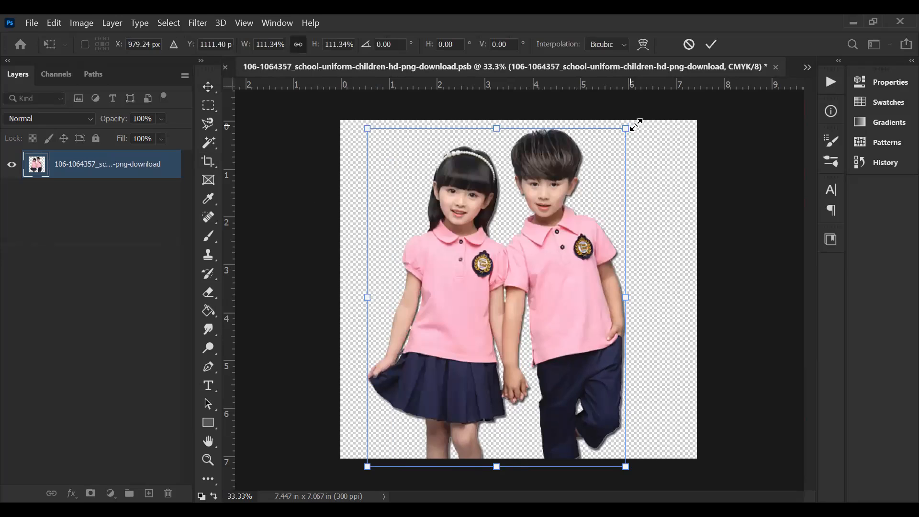
left_click_drag(636, 126, 639, 122)
left_click_drag(551, 182, 556, 180)
key("Return")
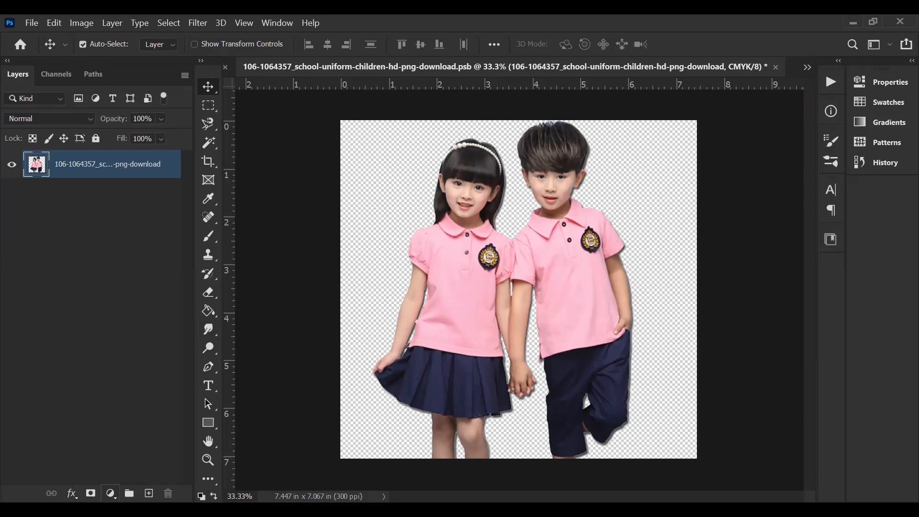
Step: Add a Curves adjustment layer above the children and shape the CMYK curve into an S-curve for stronger contrast
left_click(111, 494)
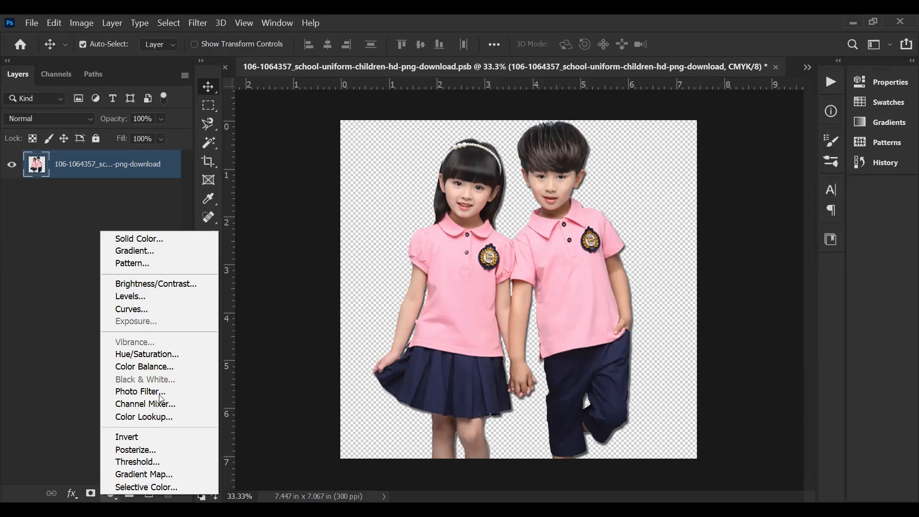
left_click(165, 309)
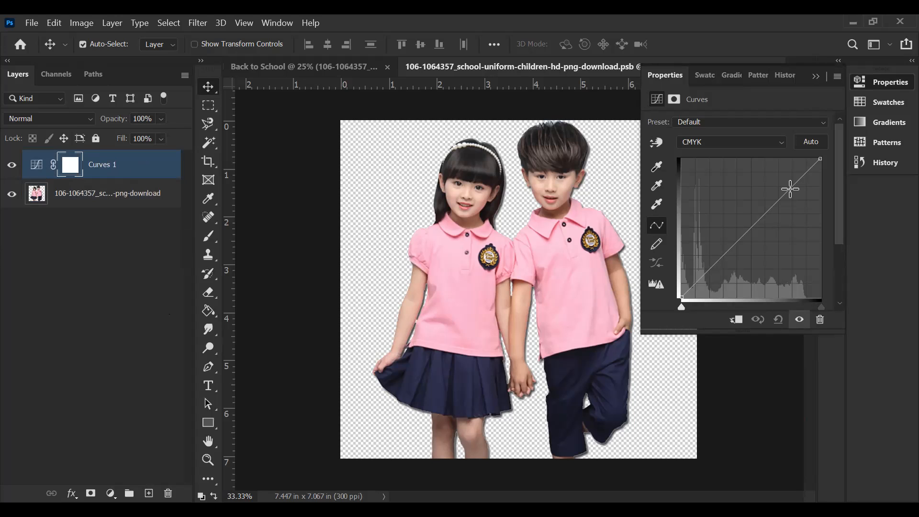
left_click_drag(791, 188, 773, 172)
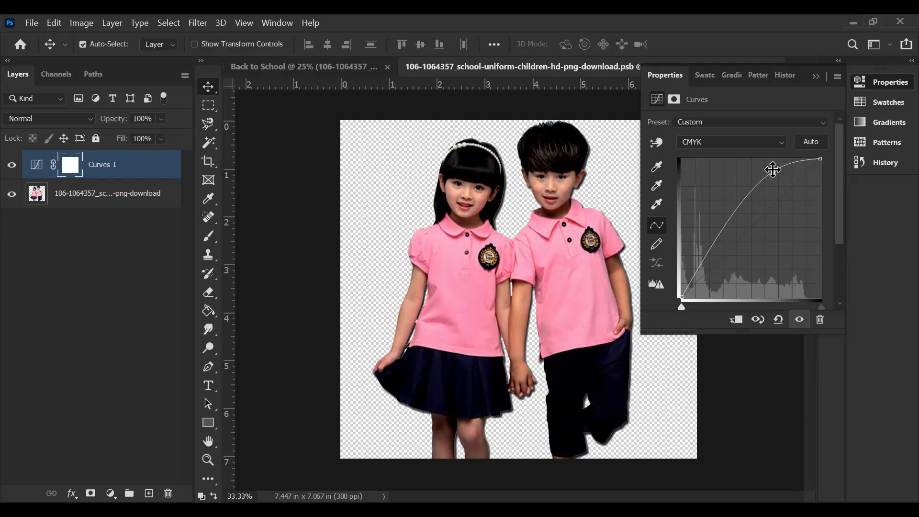
left_click(773, 170)
left_click_drag(707, 257, 713, 265)
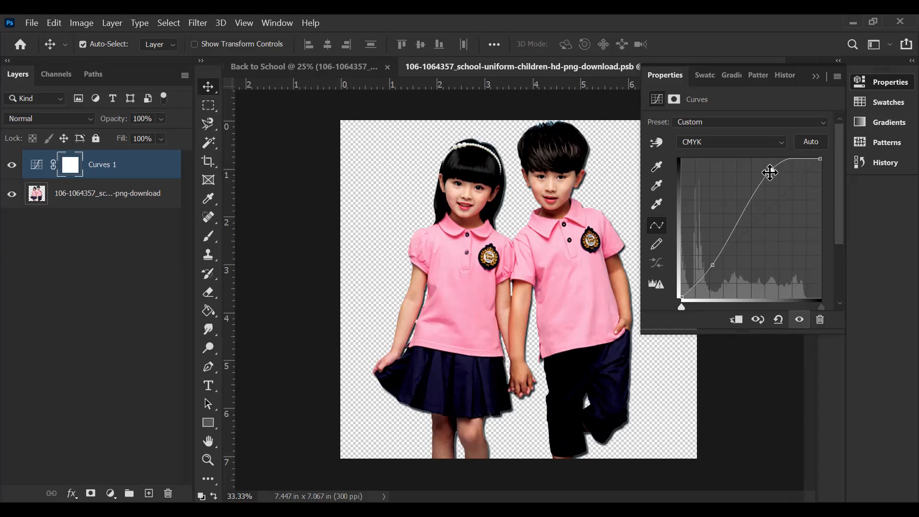
left_click(770, 173)
left_click_drag(712, 265, 711, 264)
left_click(769, 169)
left_click_drag(770, 168, 771, 167)
left_click(816, 76)
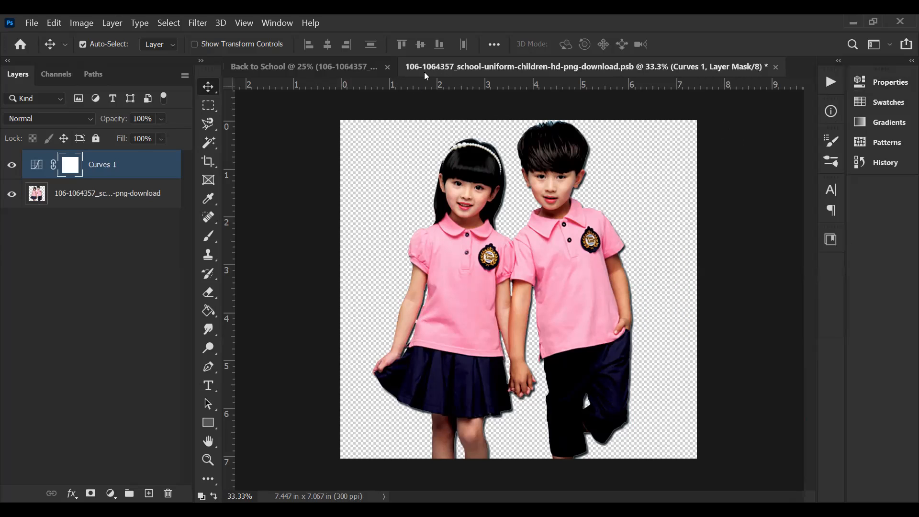
Step: Save the Smart Object's contents, check the updated children in the Back to School design, and close the Smart Object document
left_click(319, 72)
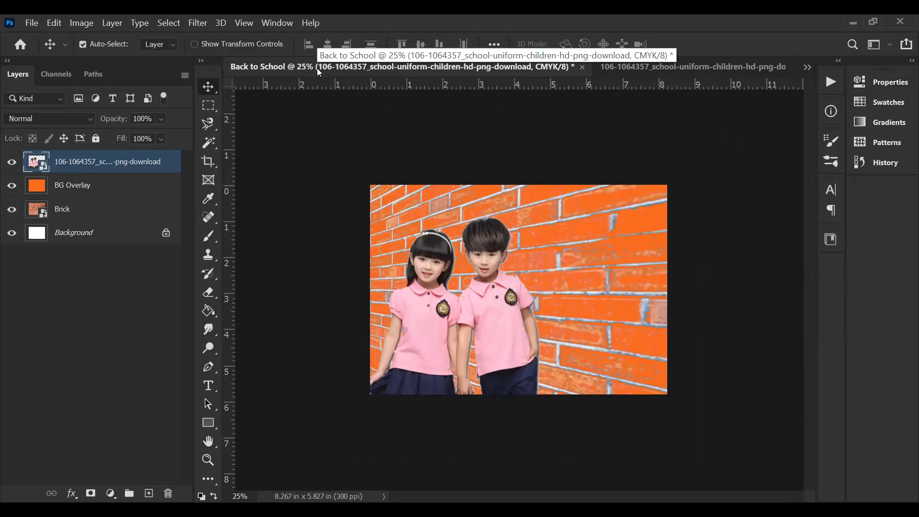
left_click(618, 66)
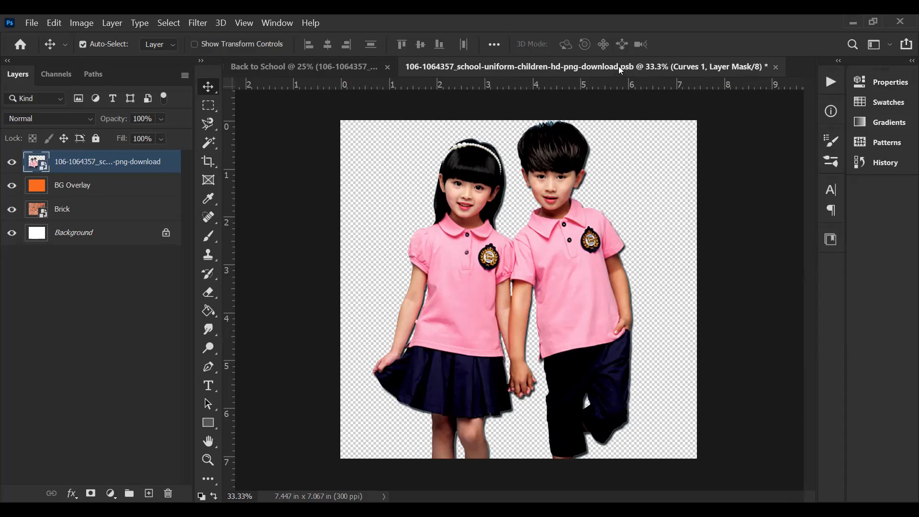
key("ctrl+s")
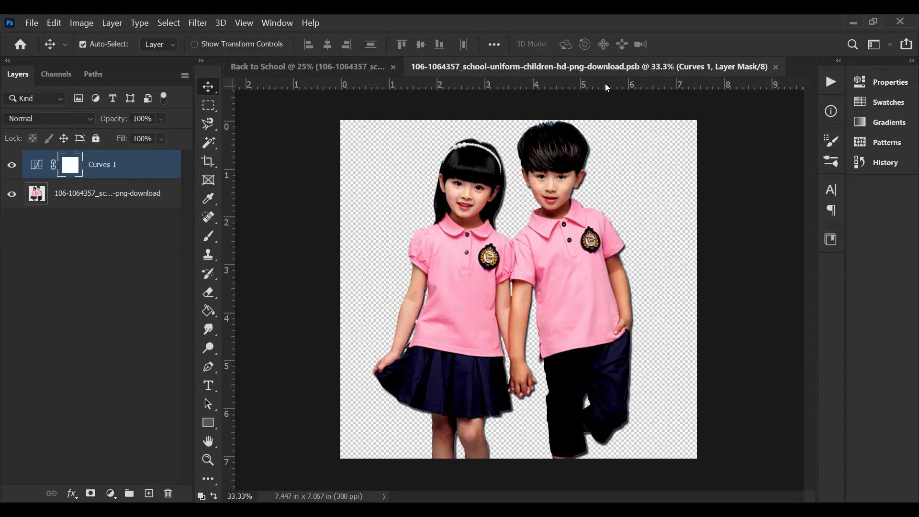
left_click(343, 68)
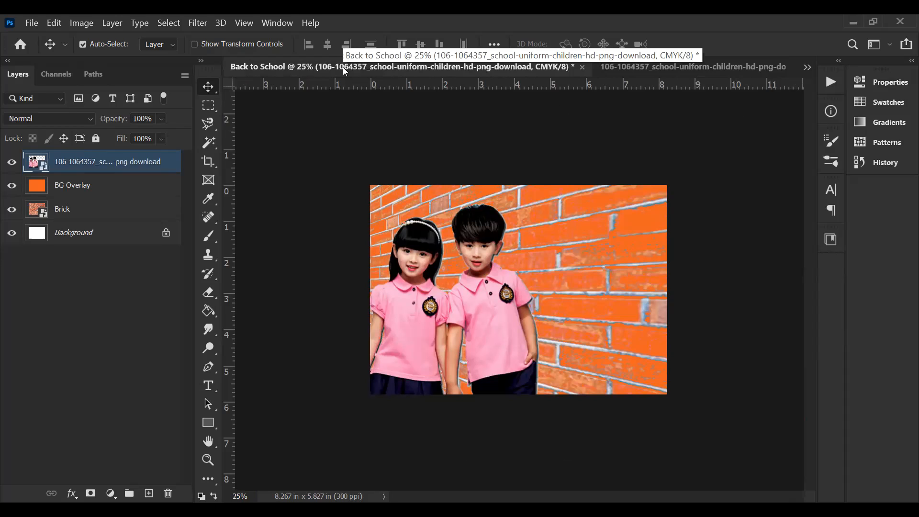
left_click(697, 67)
left_click(776, 67)
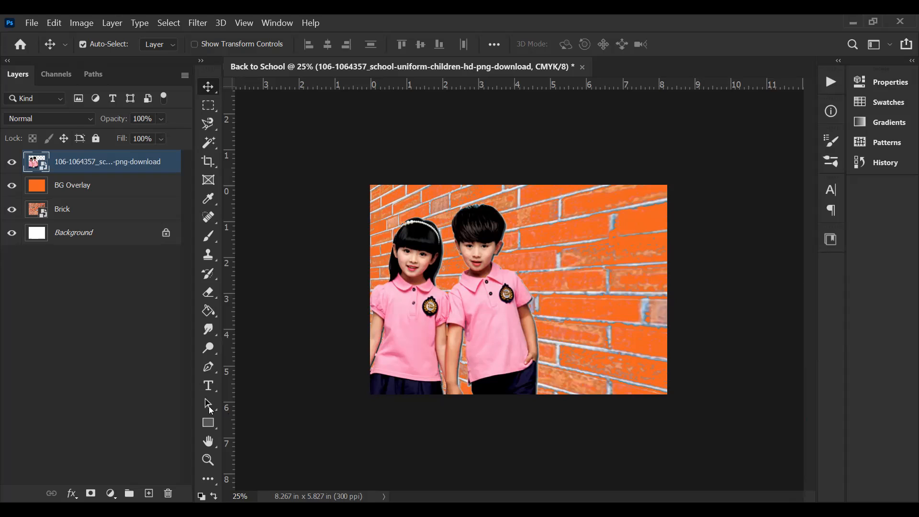
Step: Draw a rectangle shape about 1357 × 1208 px over the boy and the brick wall beside him, on a new layer above the photo
left_click(114, 273)
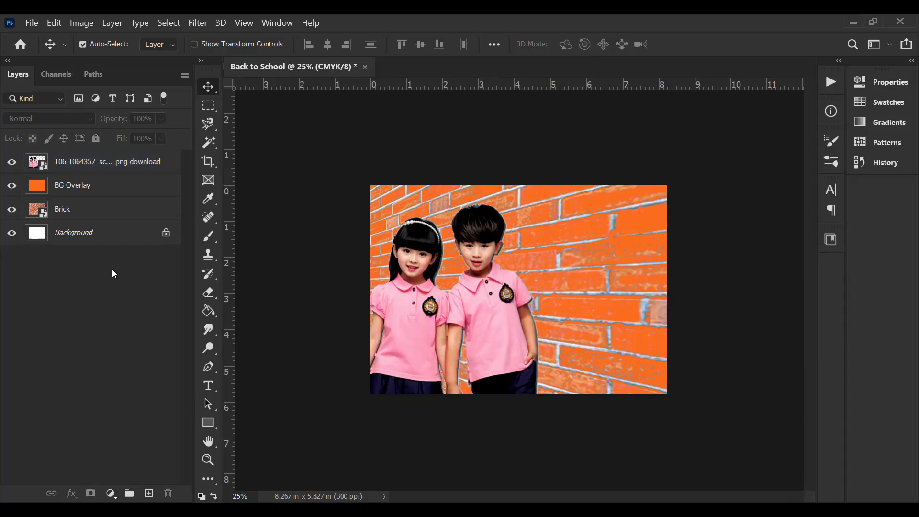
left_click(211, 421)
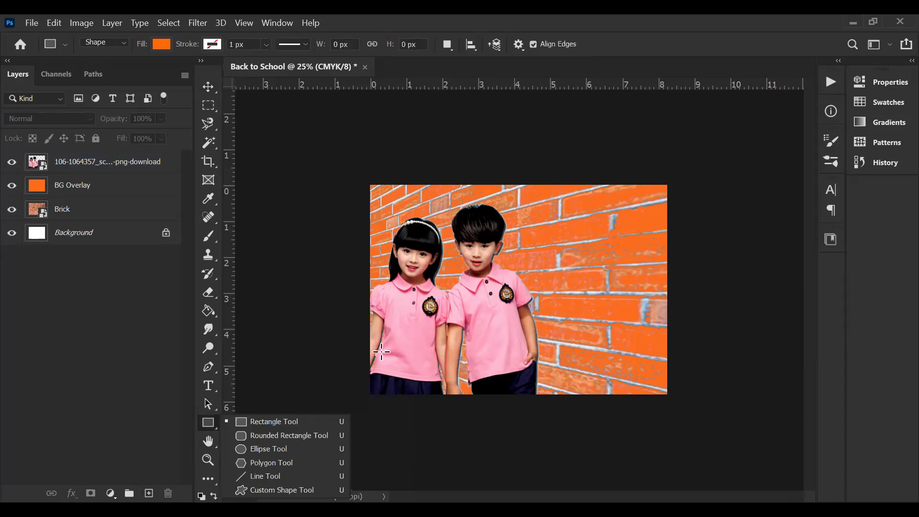
left_click(270, 424)
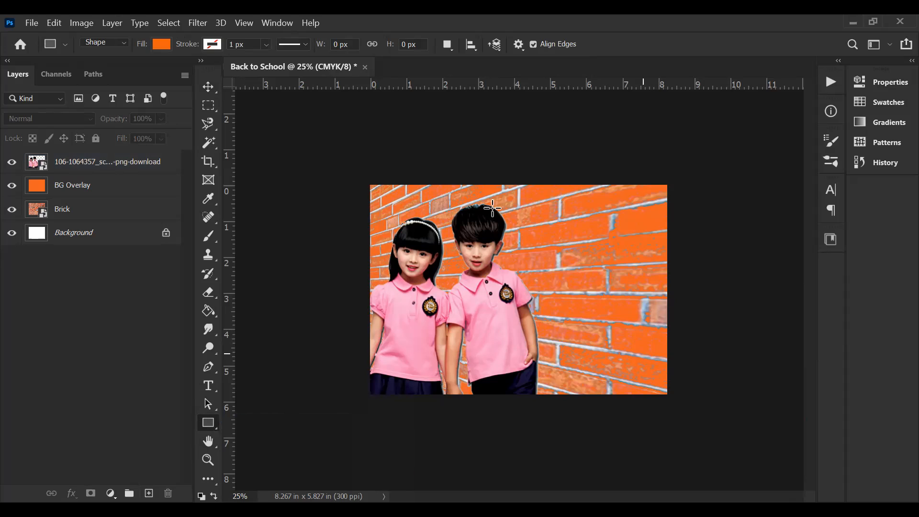
left_click_drag(489, 208, 642, 353)
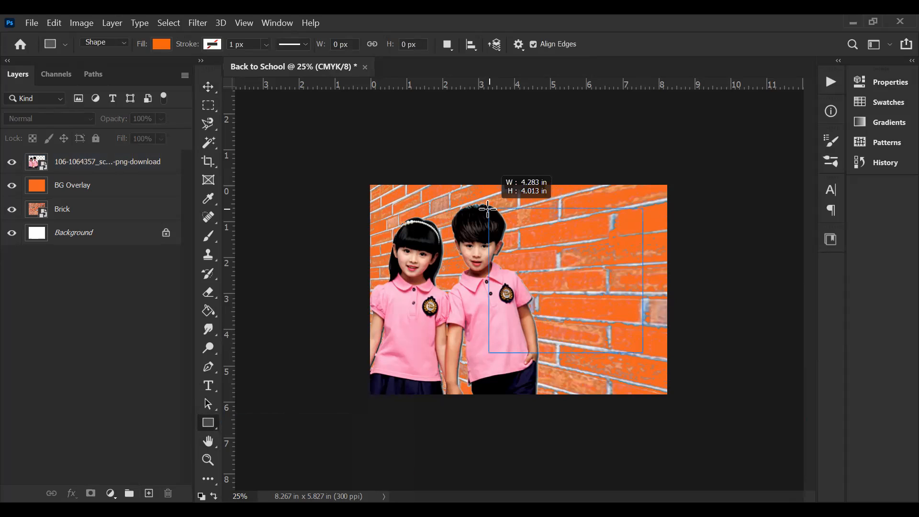
left_click_drag(481, 210, 481, 209)
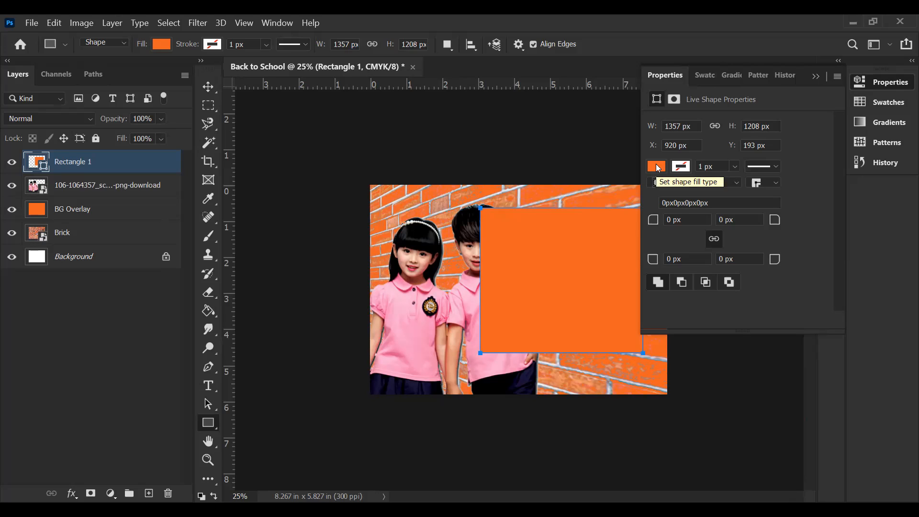
Step: Change the rectangle's fill to near-black 0e0e0e
left_click(657, 167)
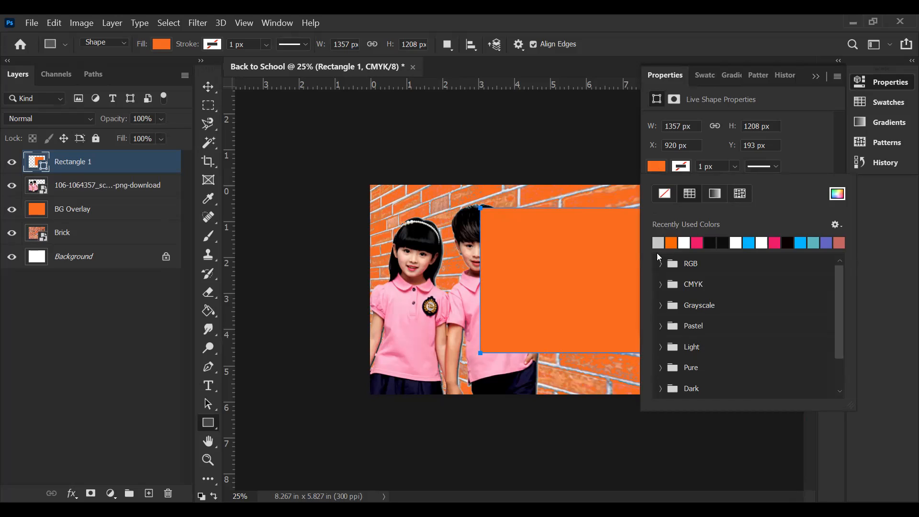
left_click(711, 240)
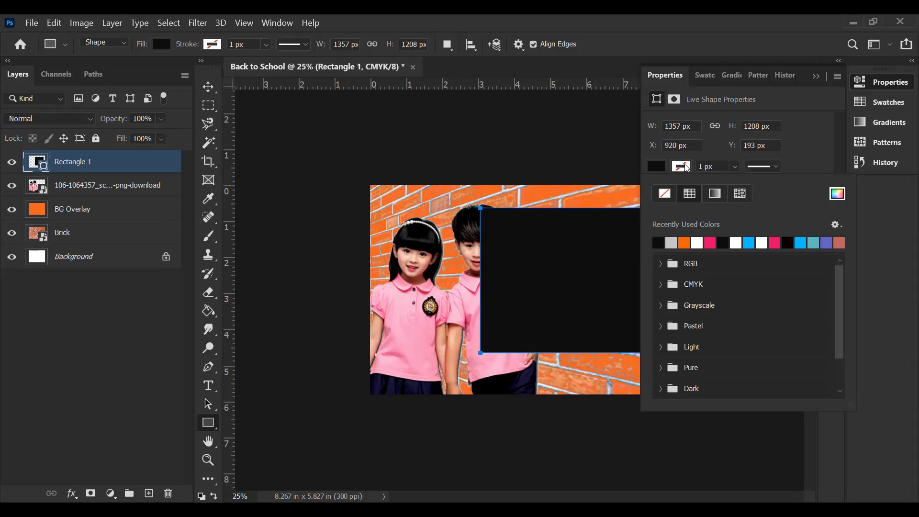
left_click(792, 167)
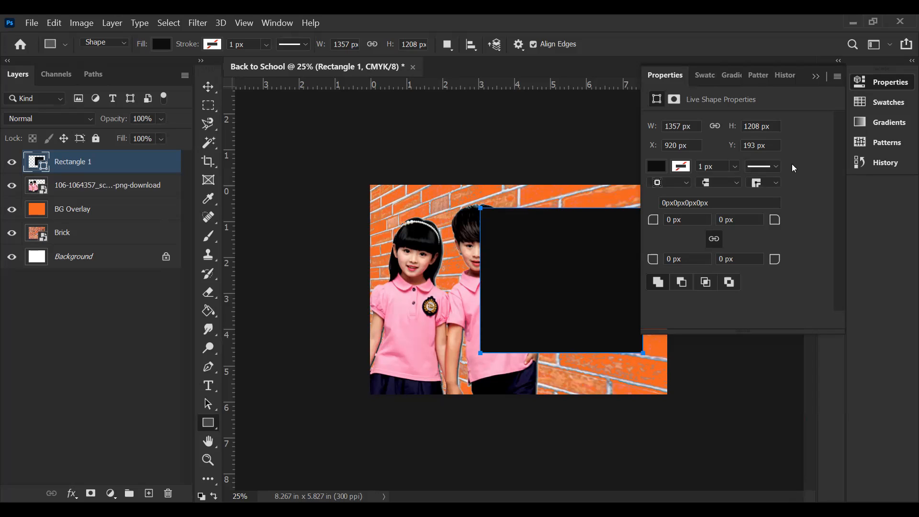
left_click(657, 167)
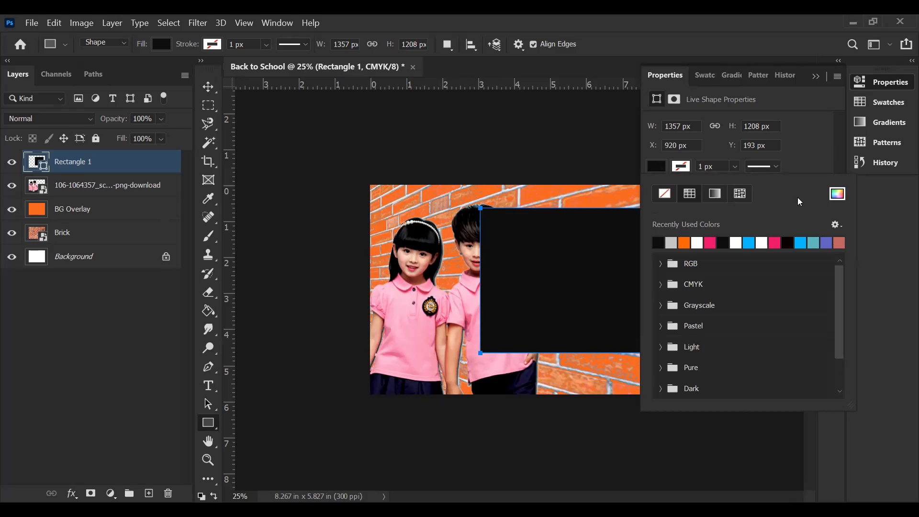
left_click(837, 193)
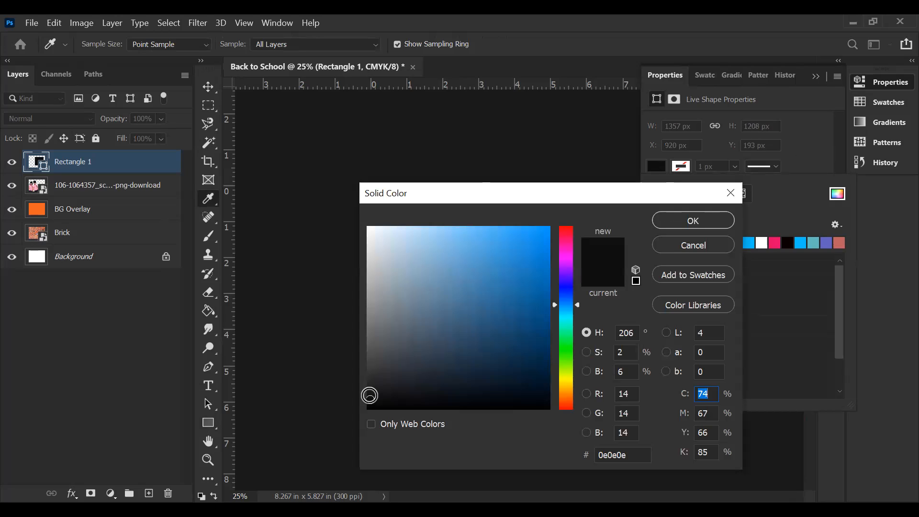
left_click(688, 223)
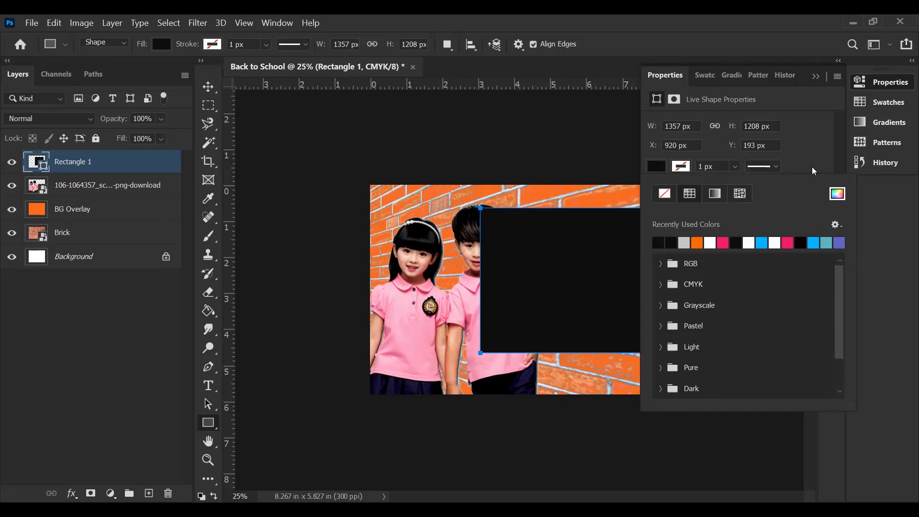
Step: Try to give the black rectangle a white ffffff stroke
left_click(689, 167)
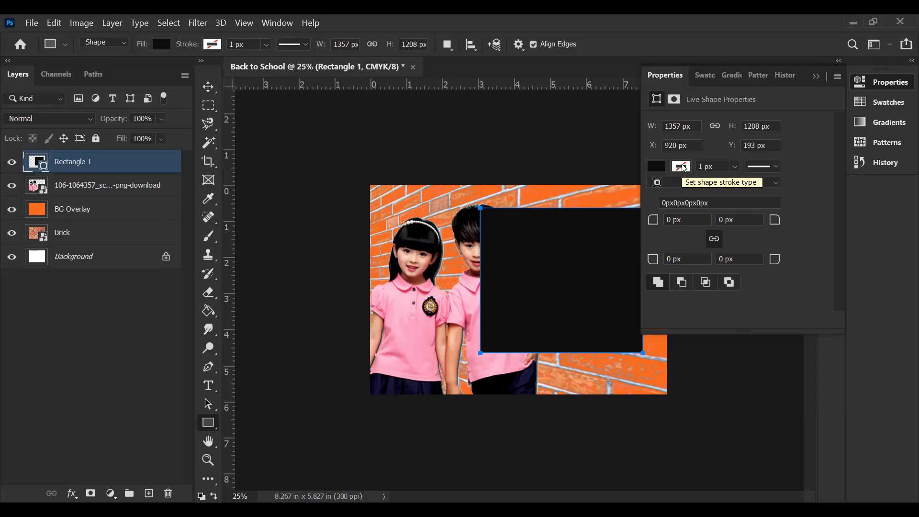
left_click(683, 167)
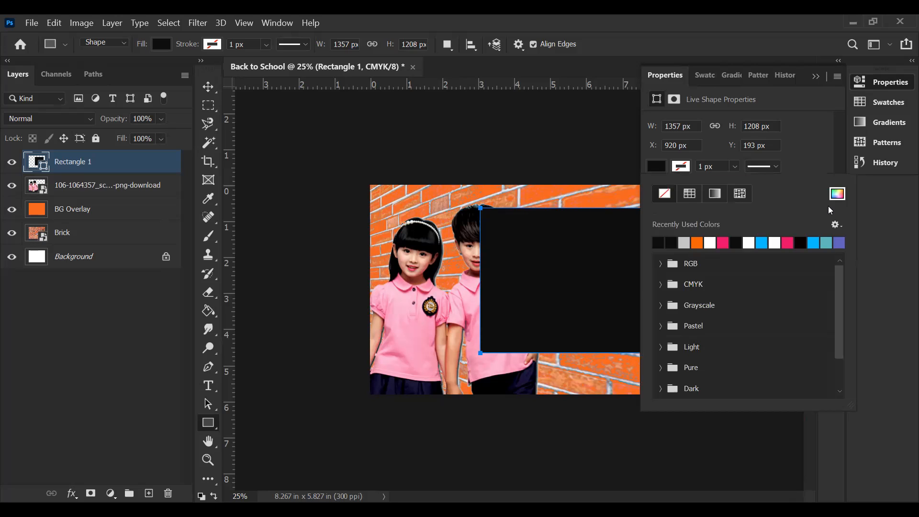
left_click(837, 194)
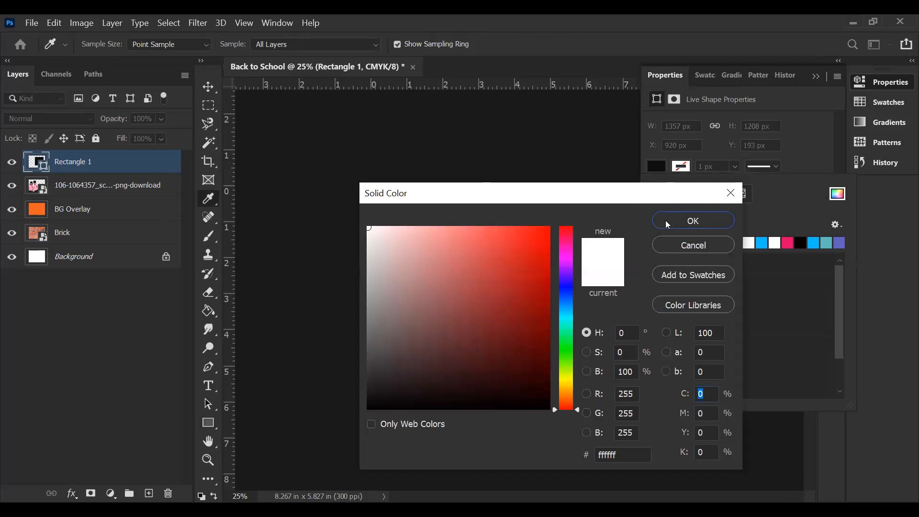
left_click(665, 220)
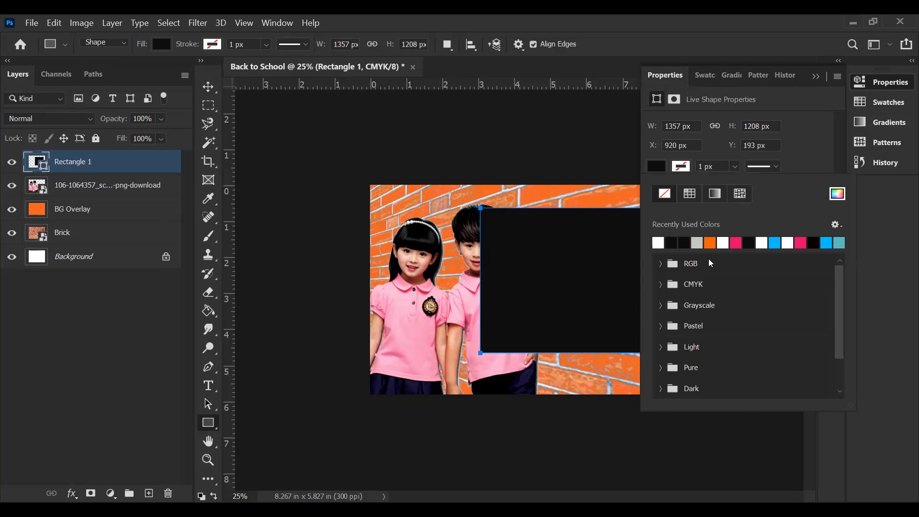
left_click(658, 244)
key("Return")
left_click(806, 162)
left_click(682, 167)
left_click(659, 242)
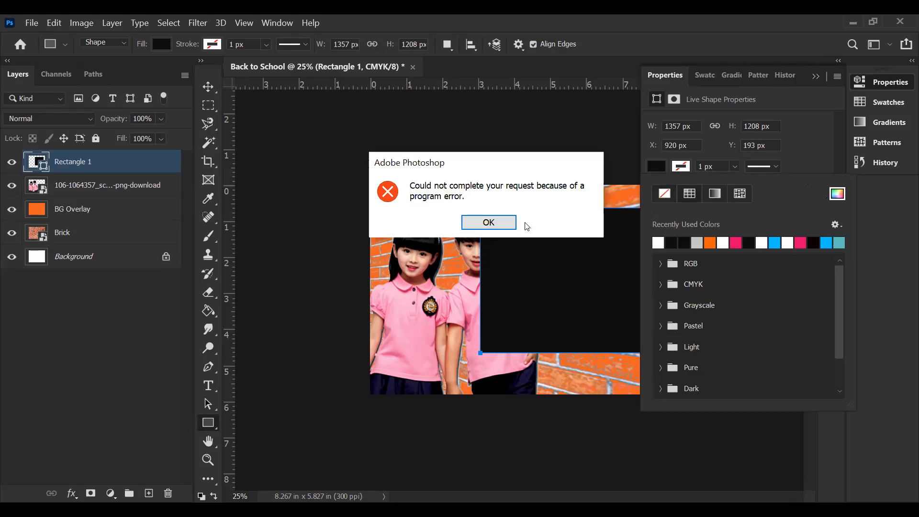
left_click(502, 223)
Step: Set the rectangle's stroke width to 5 px and try again to change its stroke colour
left_click(815, 164)
double_click(703, 166)
type("5")
key("Return")
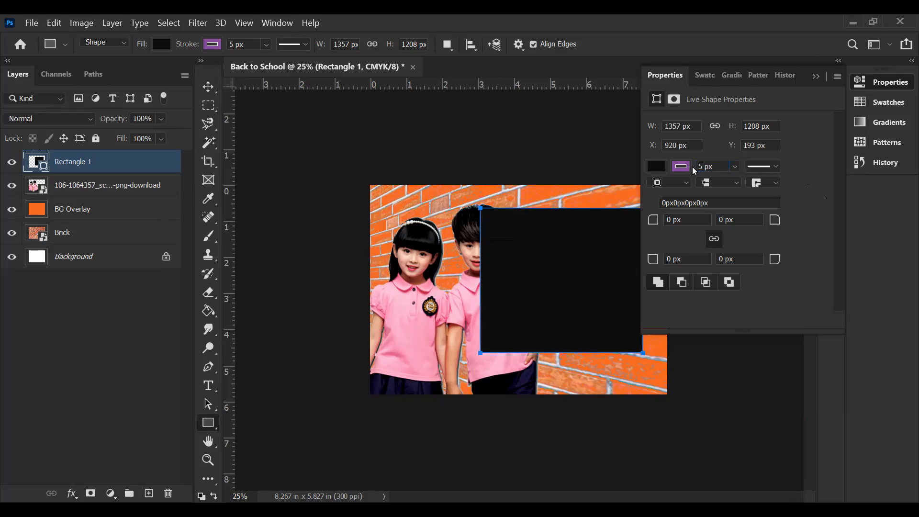
left_click(685, 167)
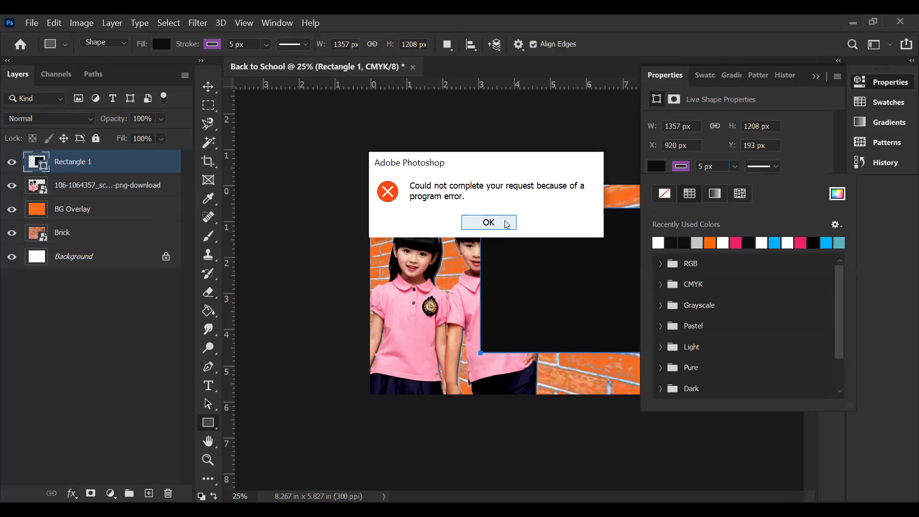
left_click(508, 223)
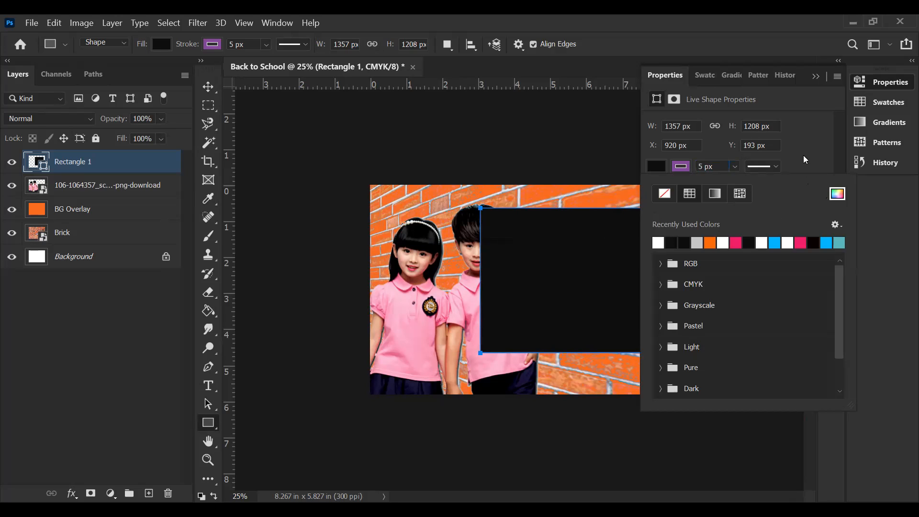
Step: Try to change the black rectangle's stroke colour to white in its live shape properties, with the Move tool active
left_click(803, 155)
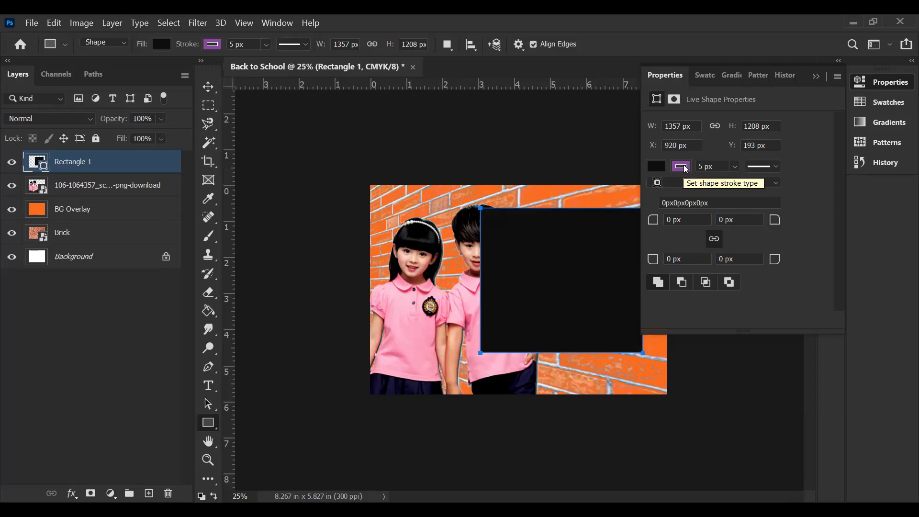
left_click(813, 78)
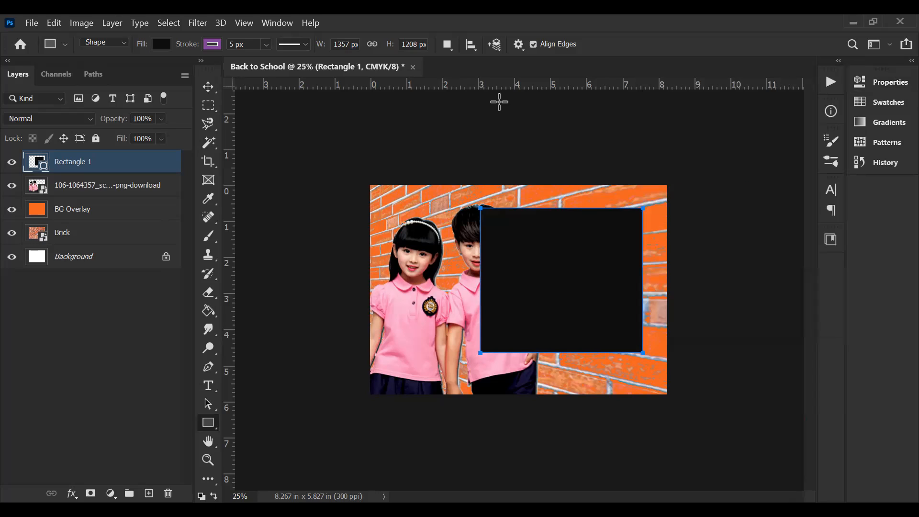
left_click(211, 89)
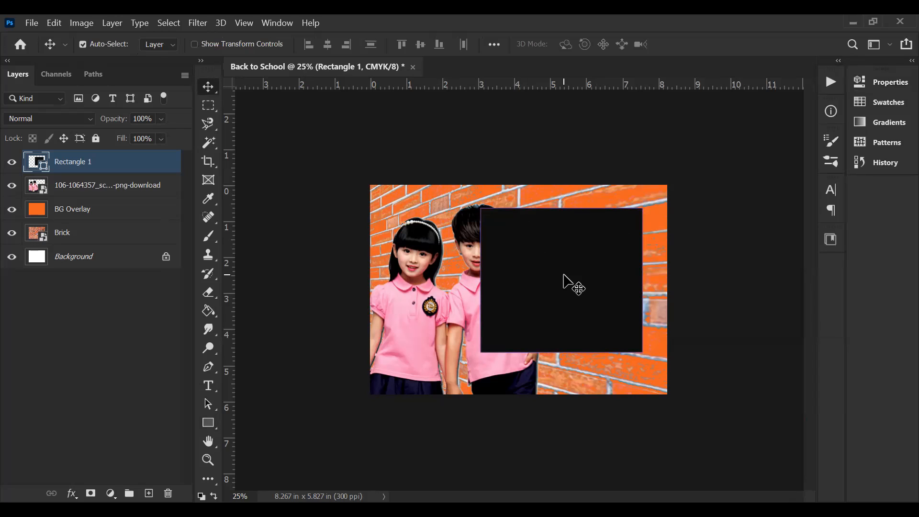
left_click(871, 81)
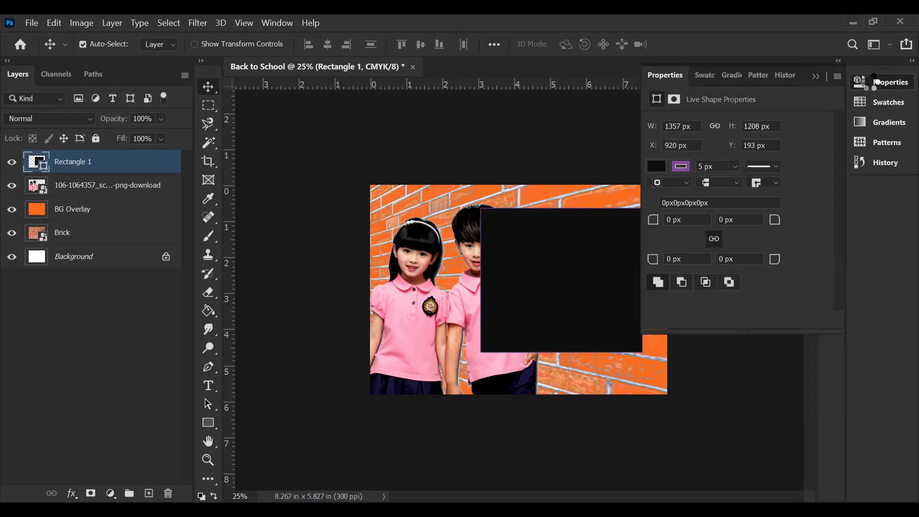
left_click(687, 168)
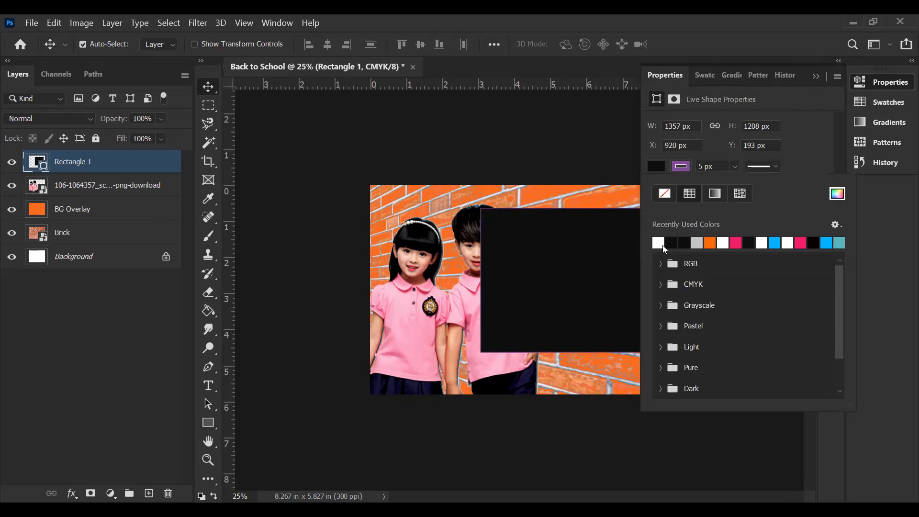
left_click(663, 245)
left_click(487, 223)
left_click(813, 78)
left_click(815, 77)
Step: Try to apply a white stroke to the black rectangle through the Rectangle tool's own stroke options
key("u")
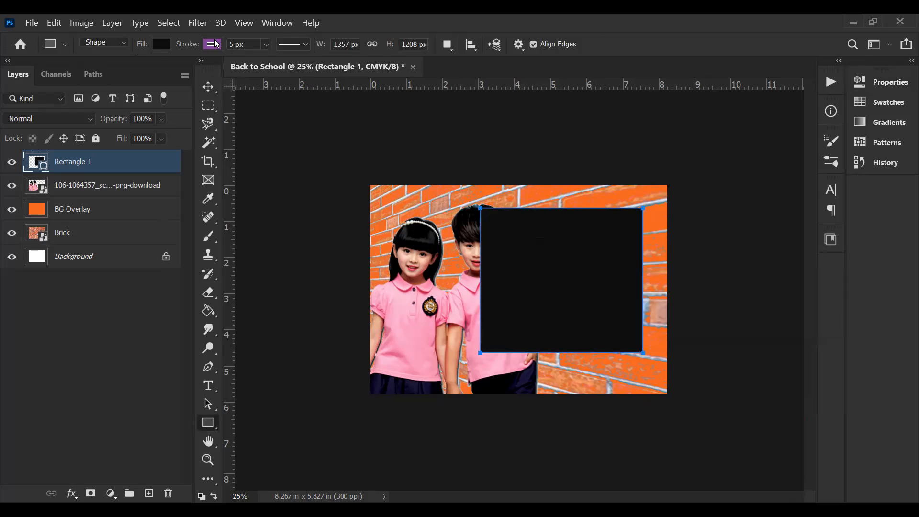
left_click(218, 45)
left_click(122, 120)
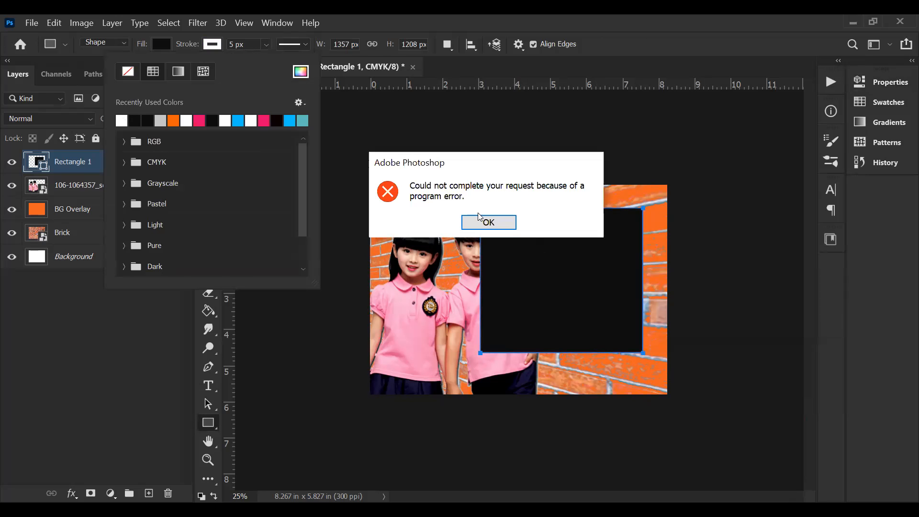
left_click(484, 222)
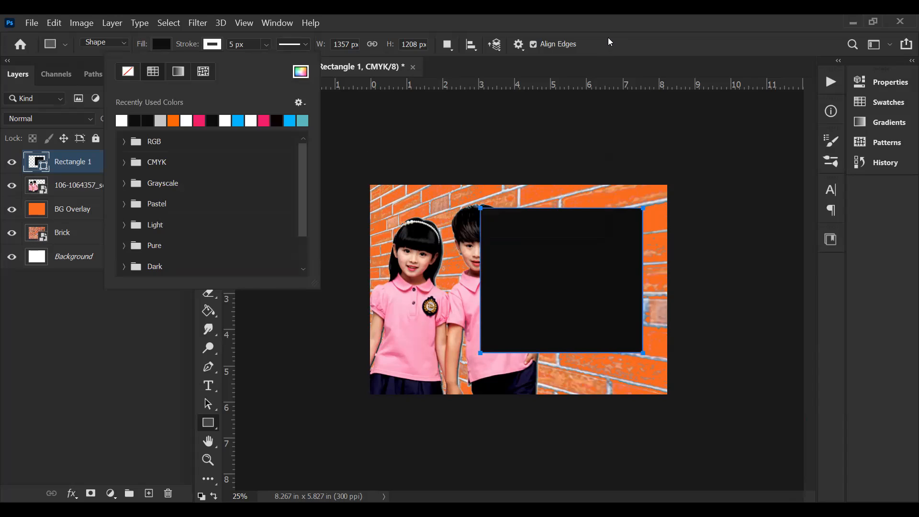
left_click(611, 42)
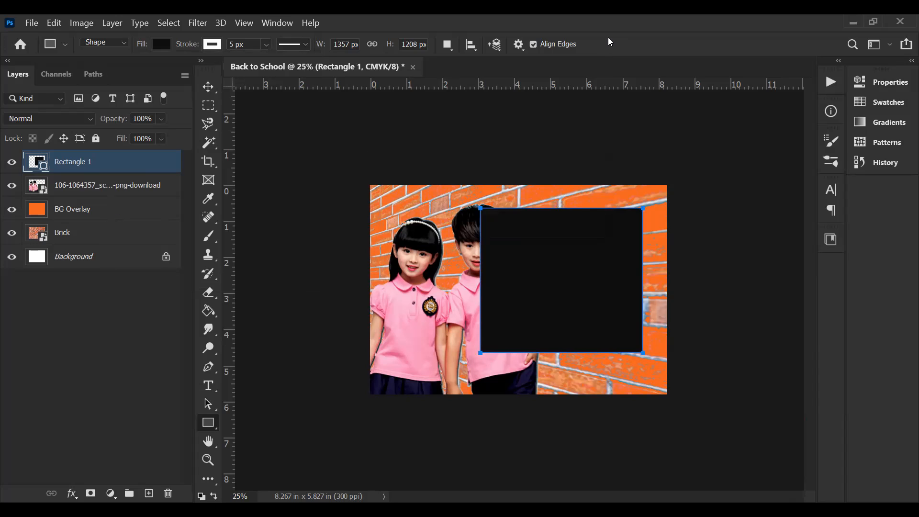
Step: Deselect the rectangle layer and save the document with its layers as the Photoshop file Back to School.psd
left_click(209, 87)
left_click(323, 174)
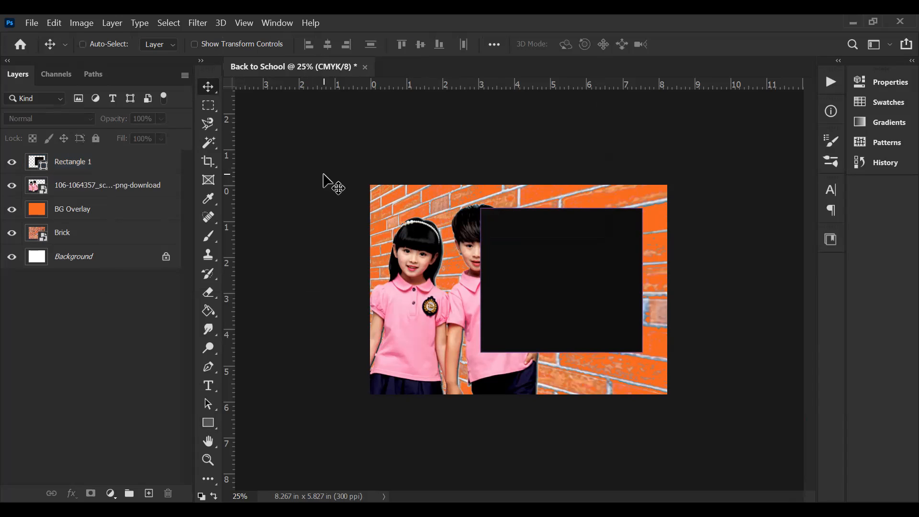
key("ctrl+s")
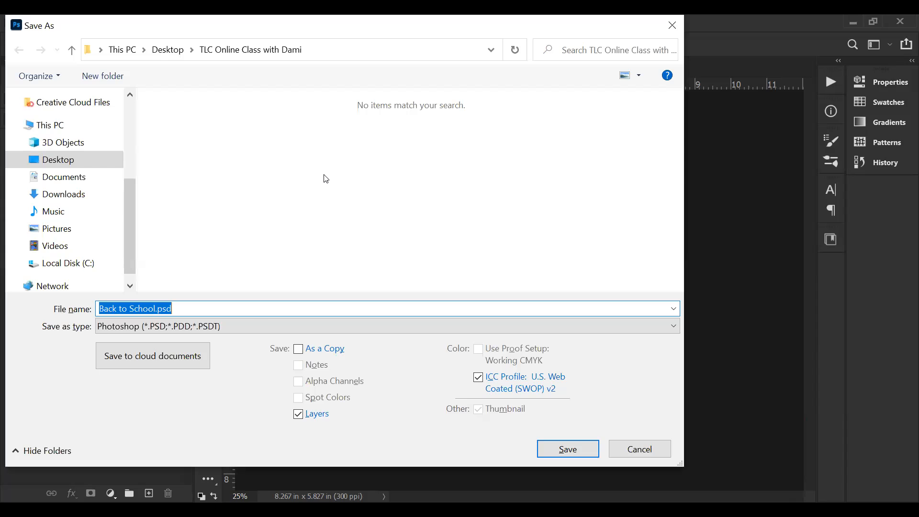
left_click(559, 451)
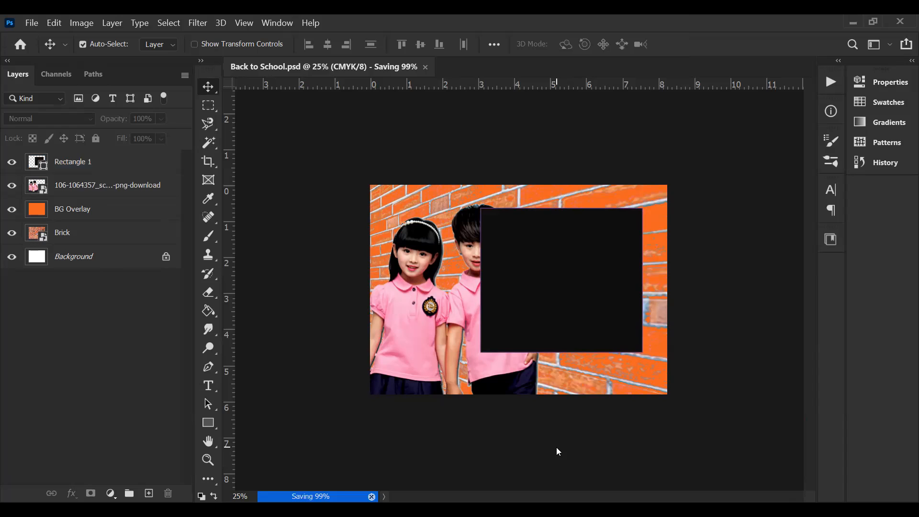
Step: Reselect the black rectangle in the saved document and try again to turn its stroke white
left_click(572, 266)
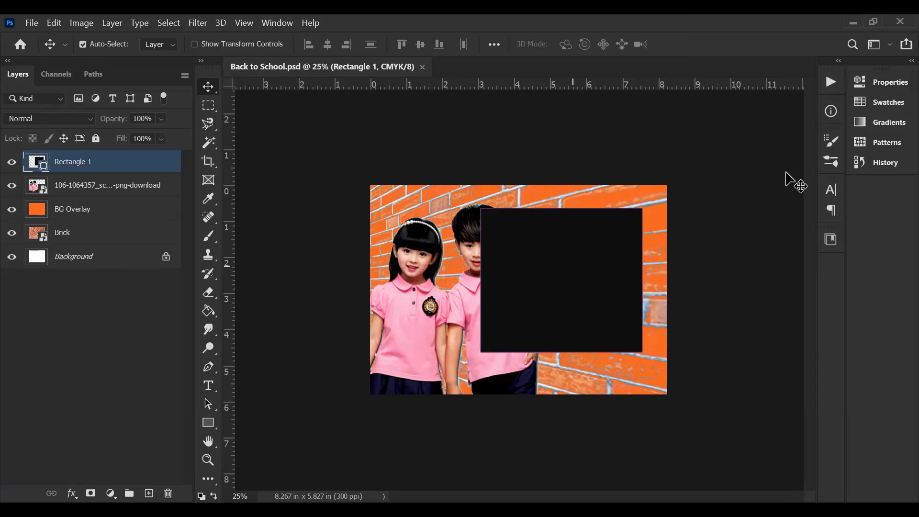
left_click(881, 82)
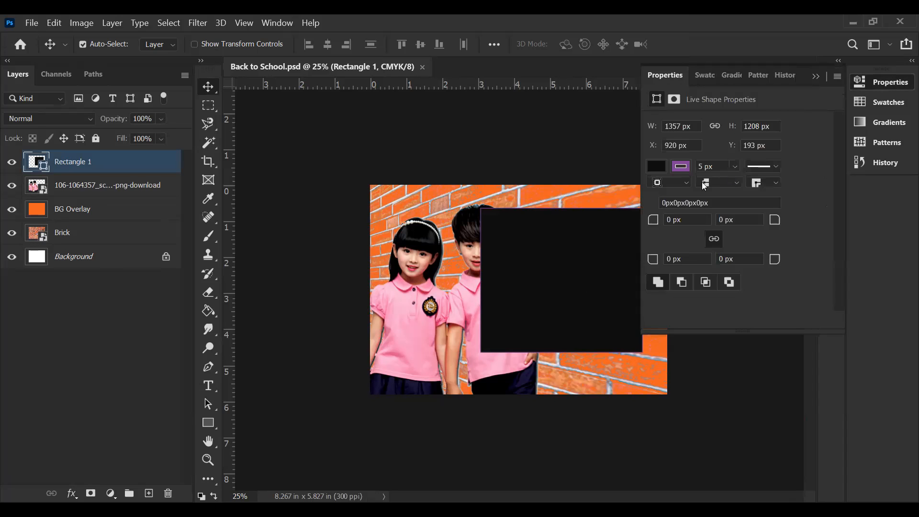
left_click(682, 167)
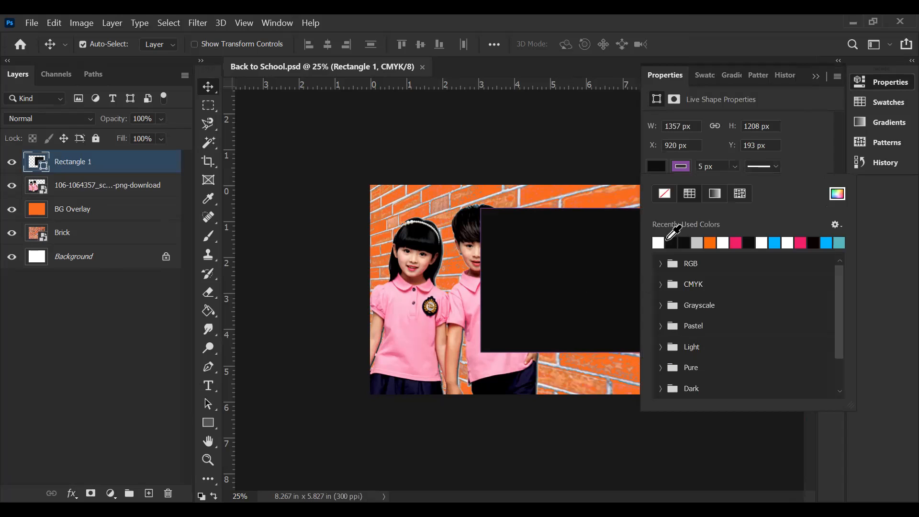
left_click(658, 242)
left_click(503, 223)
Step: Quit the program with the saved Back to School.psd document open
left_click(896, 18)
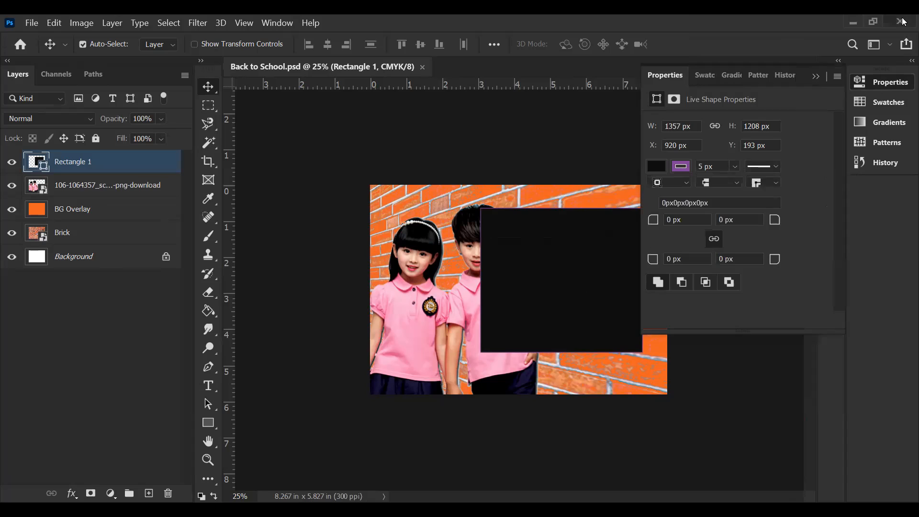
left_click(900, 21)
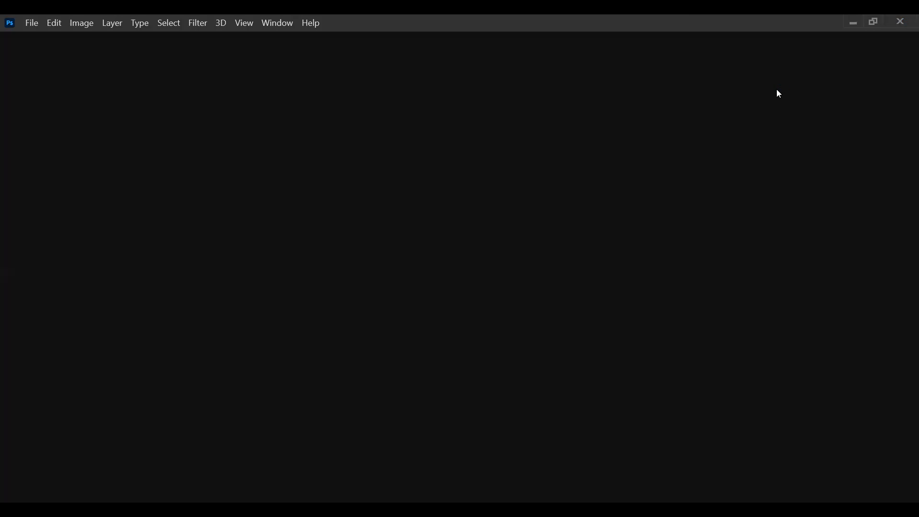
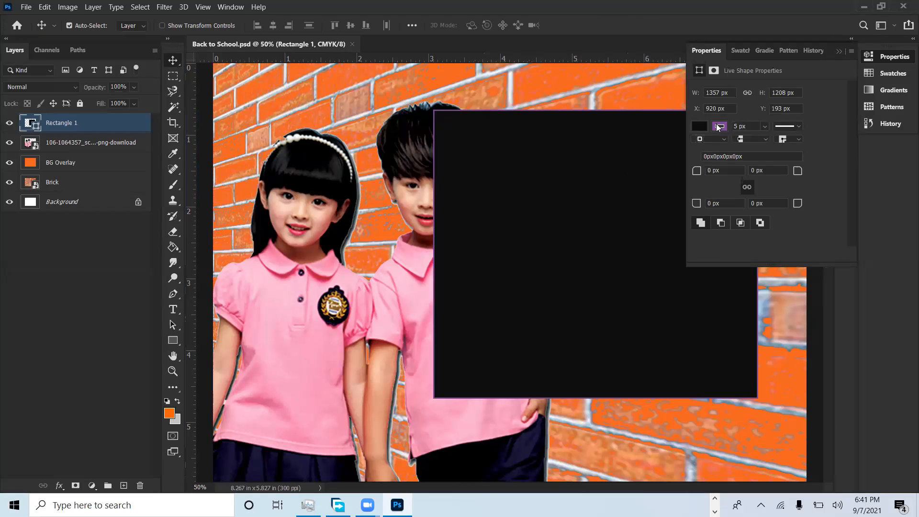
Step: Try to recolour the black rectangle's shape stroke to white from the recently used colours
left_click(719, 126)
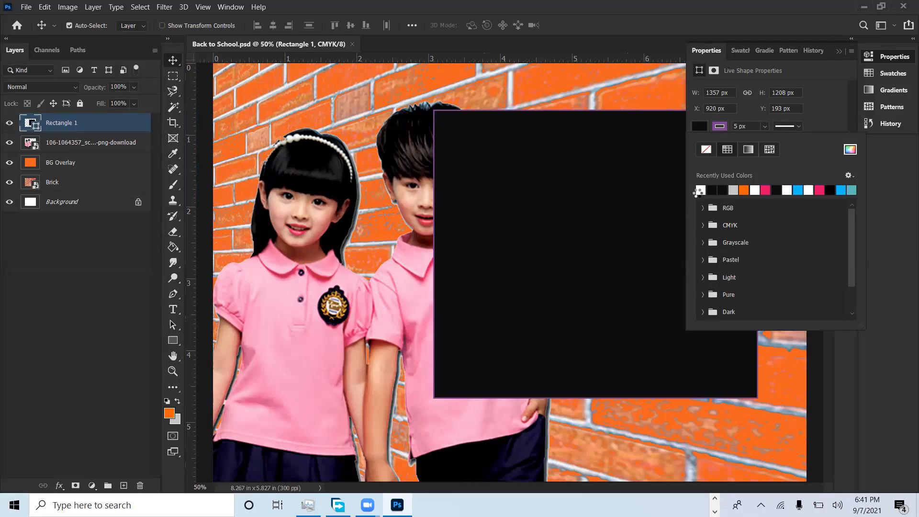
left_click(700, 192)
left_click(481, 201)
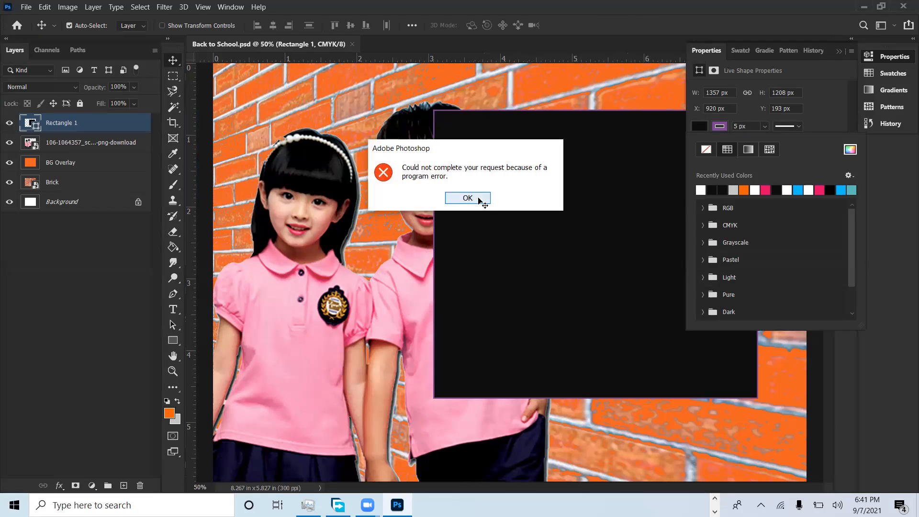
left_click(837, 52)
left_click(838, 53)
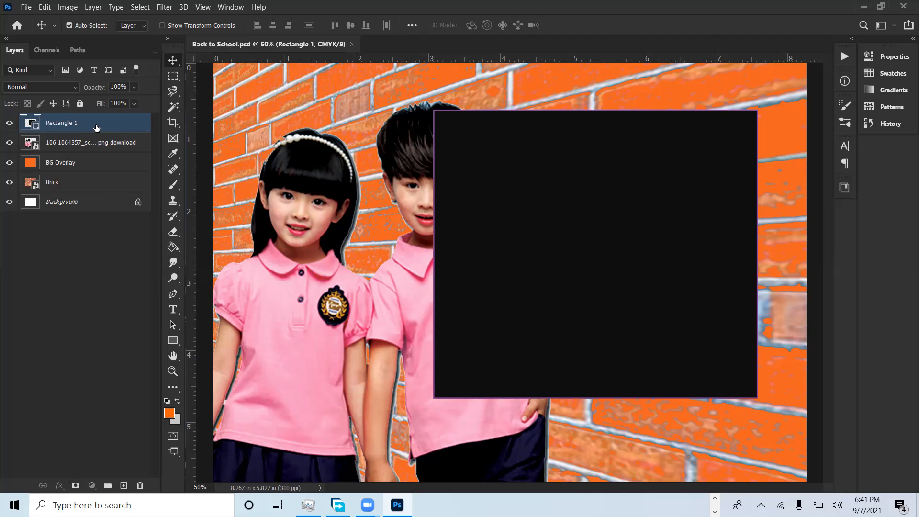
Step: Rename the black rectangle's layer to Board
double_click(63, 123)
type("Board")
key("Return")
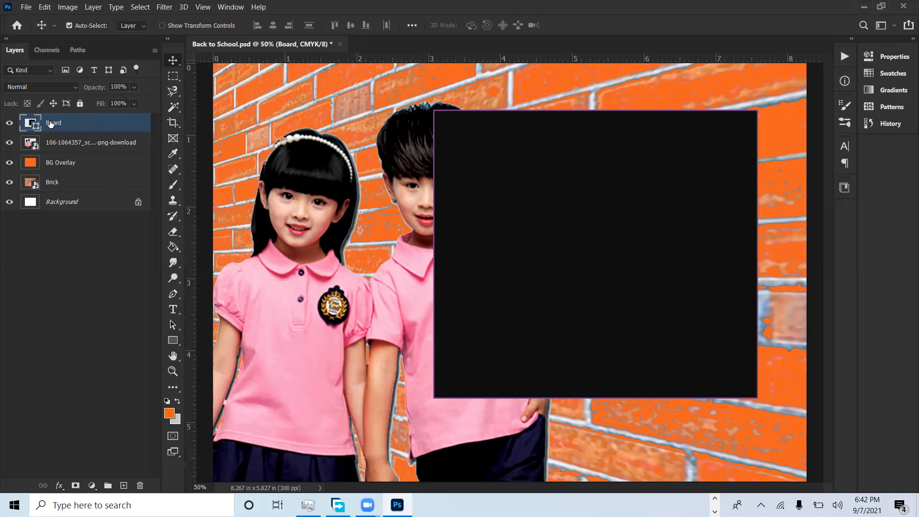
Step: Add a Stroke layer style to the Board layer with a size of 20 px and the position set to Outside
left_click(60, 486)
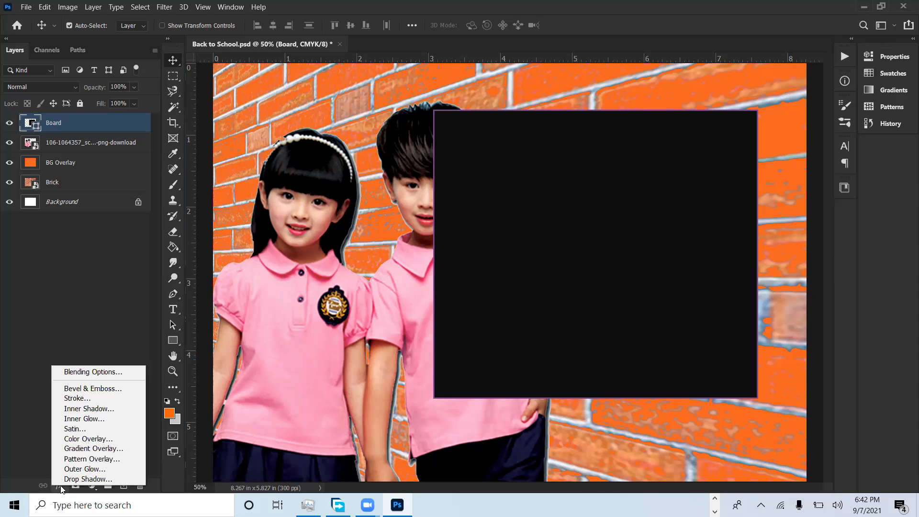
left_click(87, 398)
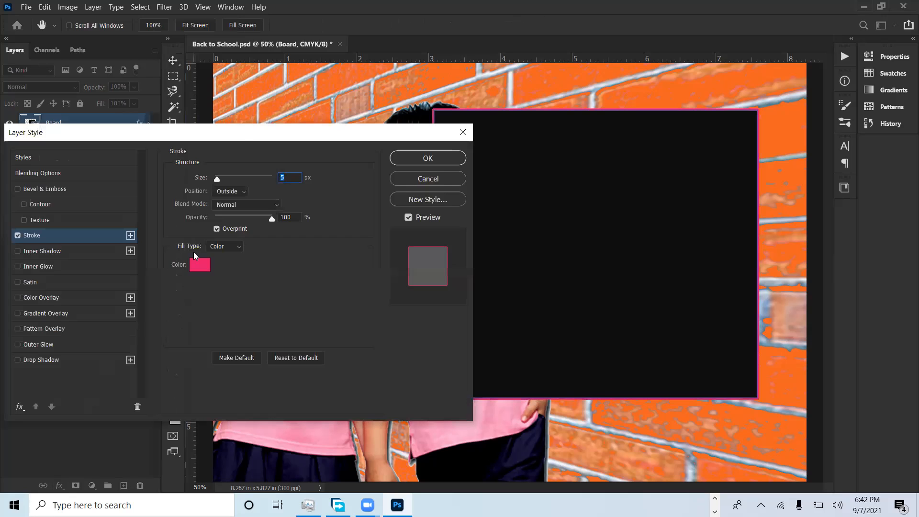
left_click_drag(230, 139, 302, 185)
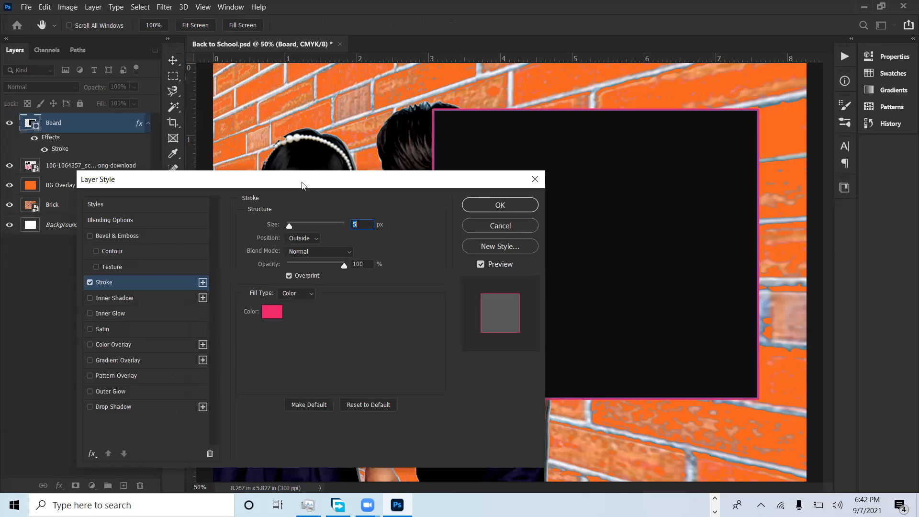
type("10")
key("BackSpace")
key("BackSpace")
type("20")
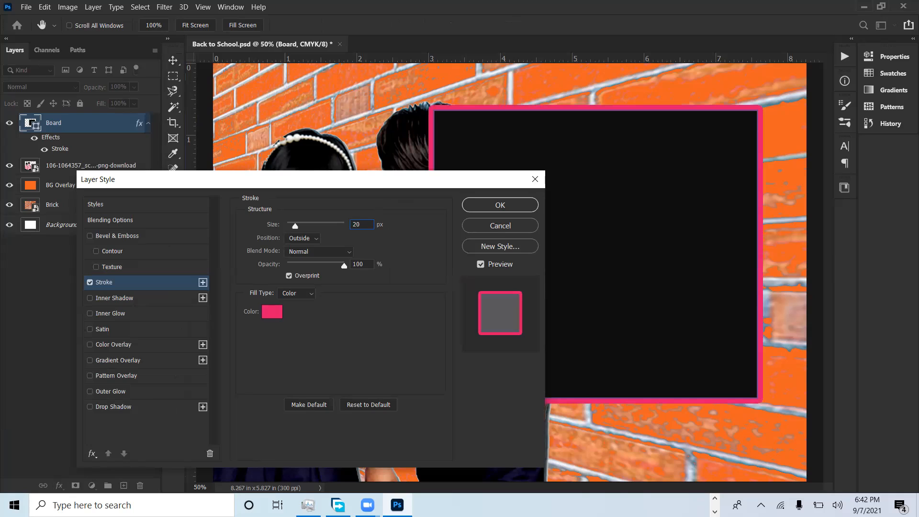
left_click(316, 239)
left_click(311, 243)
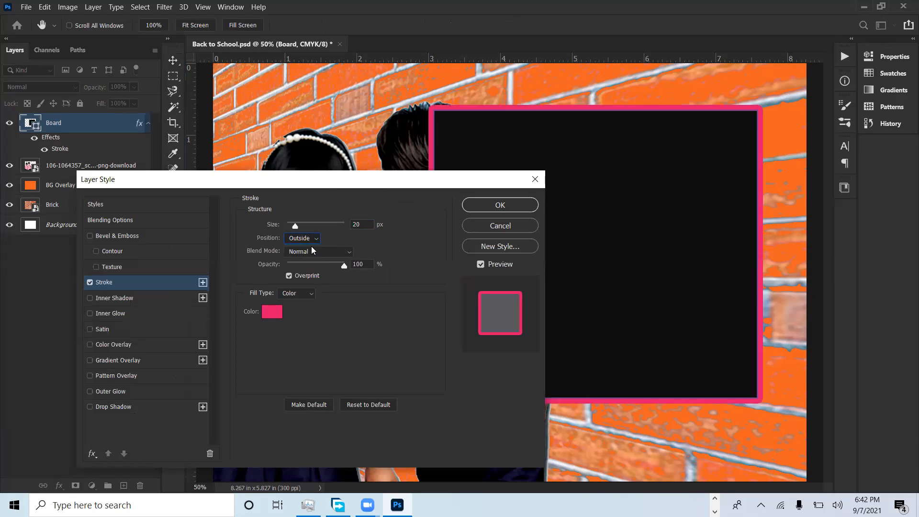
Step: Keep the Color fill type, set the Board's stroke colour to white (ffffff) and apply the layer style
left_click(303, 294)
left_click(330, 329)
left_click(272, 312)
left_click(366, 209)
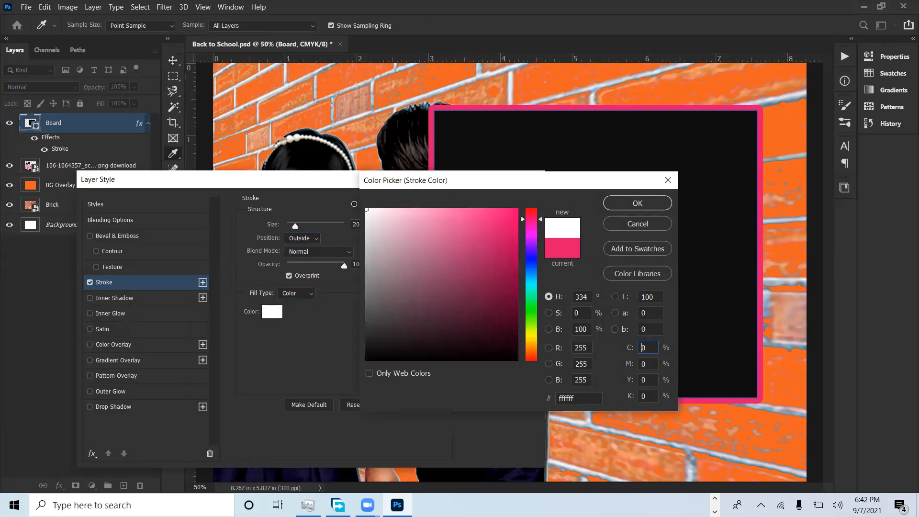
left_click(628, 206)
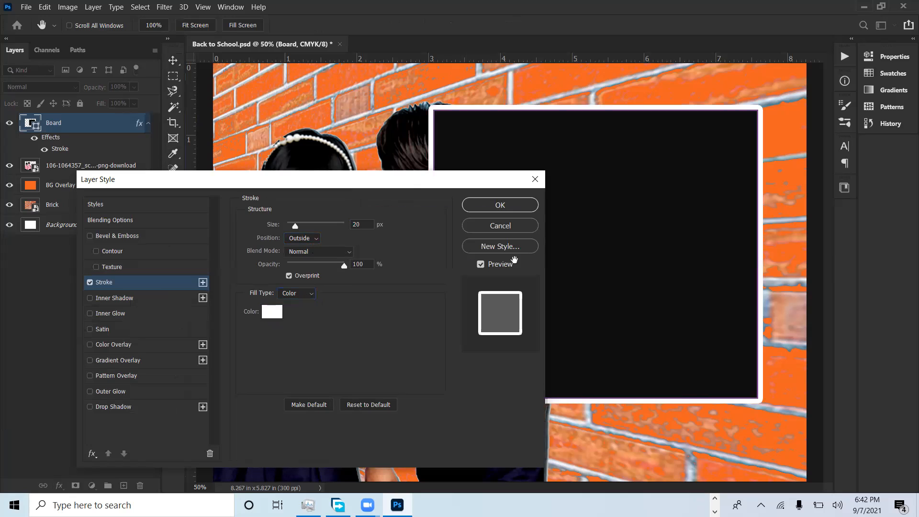
left_click(497, 209)
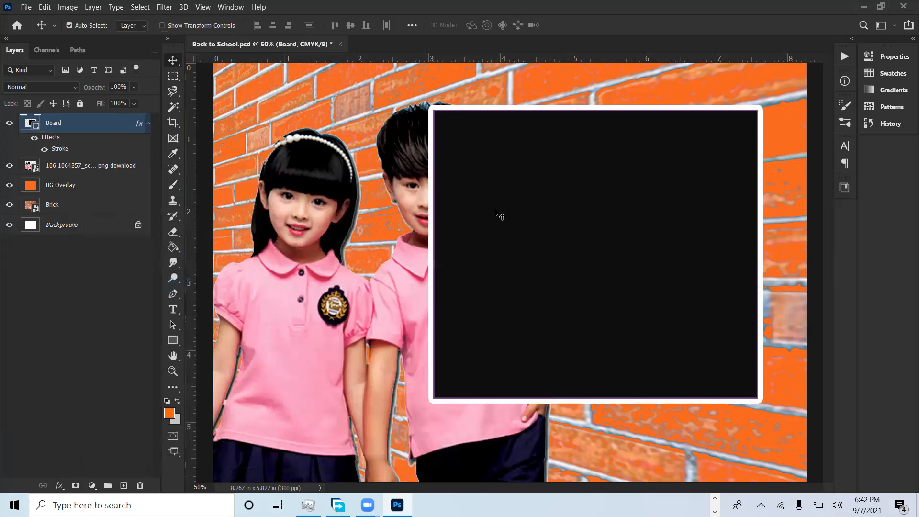
Step: Remove the Board shape's own purple stroke by setting its shape stroke type to no color
left_click(890, 55)
left_click(719, 126)
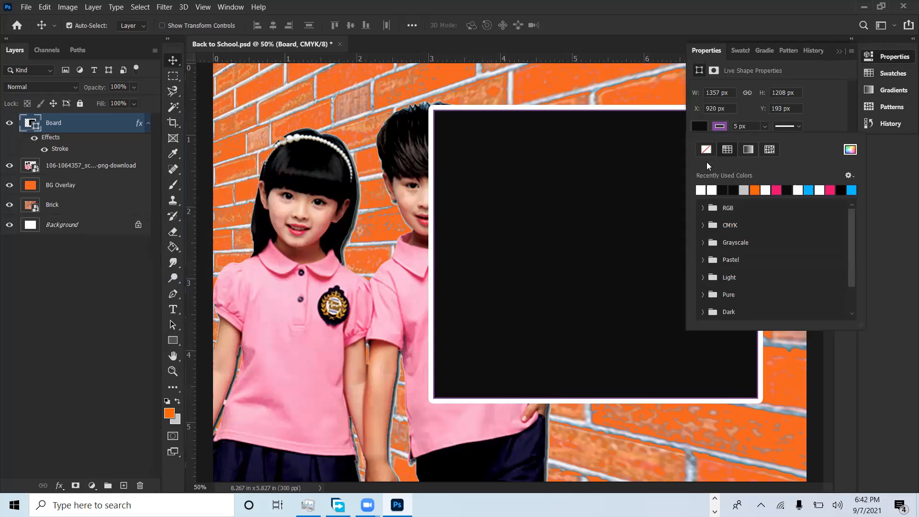
left_click(706, 150)
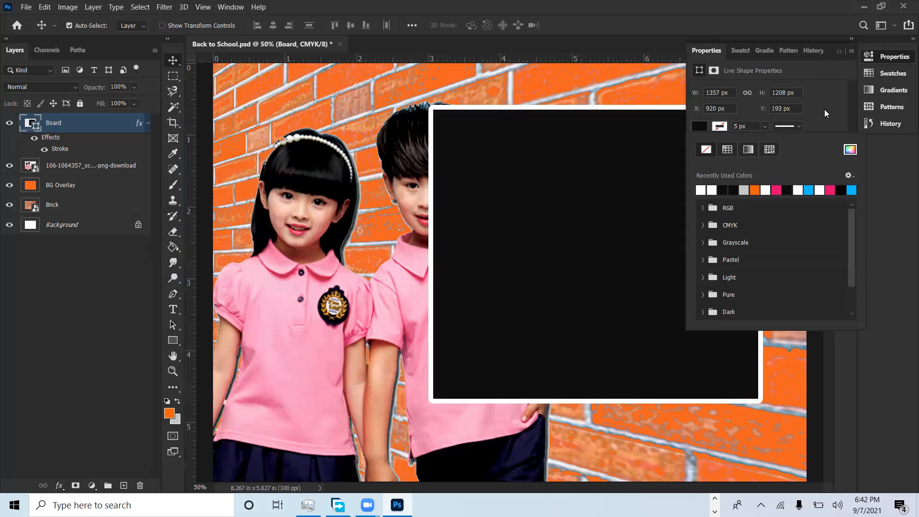
left_click(824, 109)
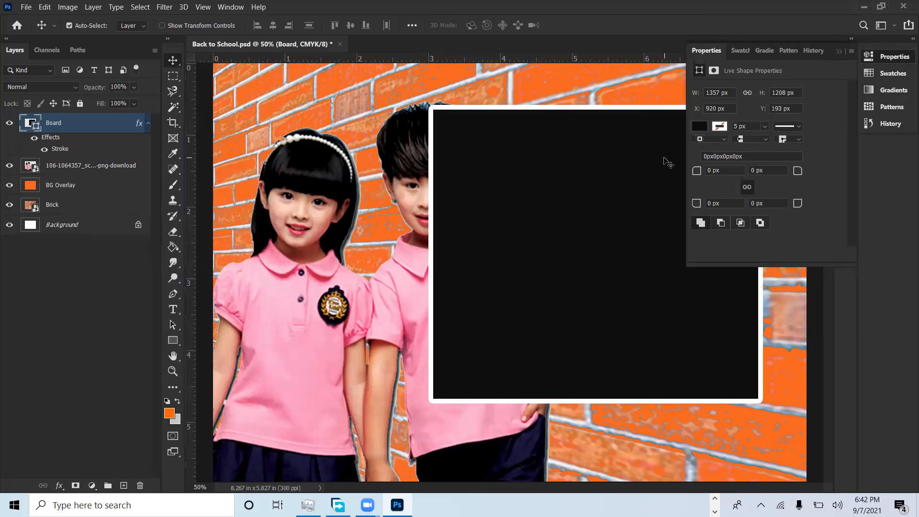
Step: Review the Board's shape stroke type options and close the shape properties
left_click(719, 127)
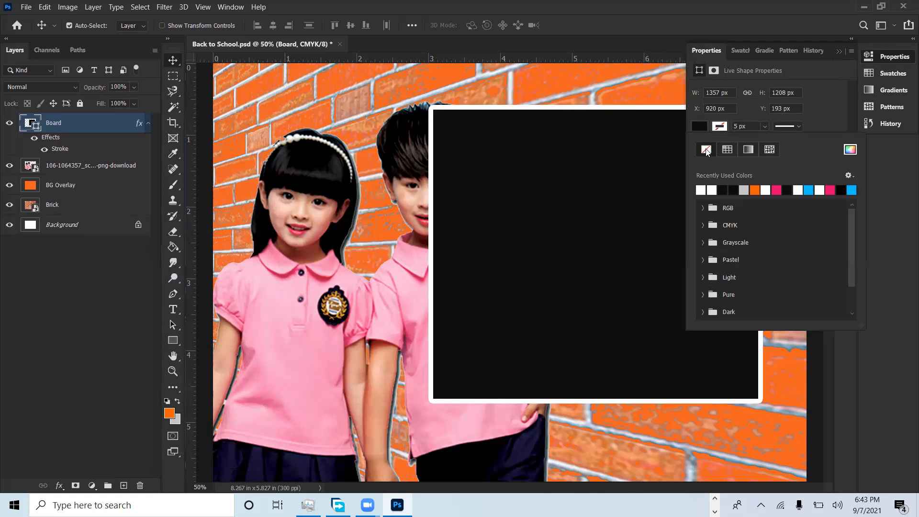
left_click(824, 104)
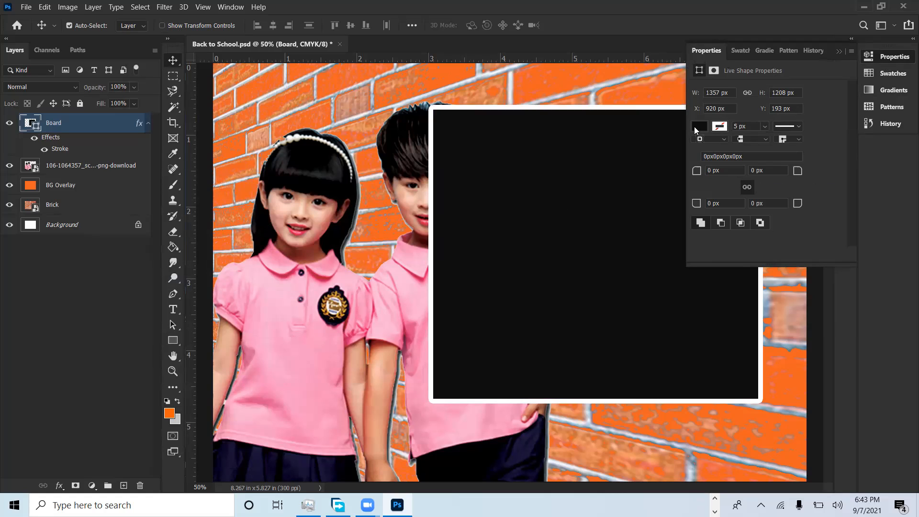
left_click(719, 127)
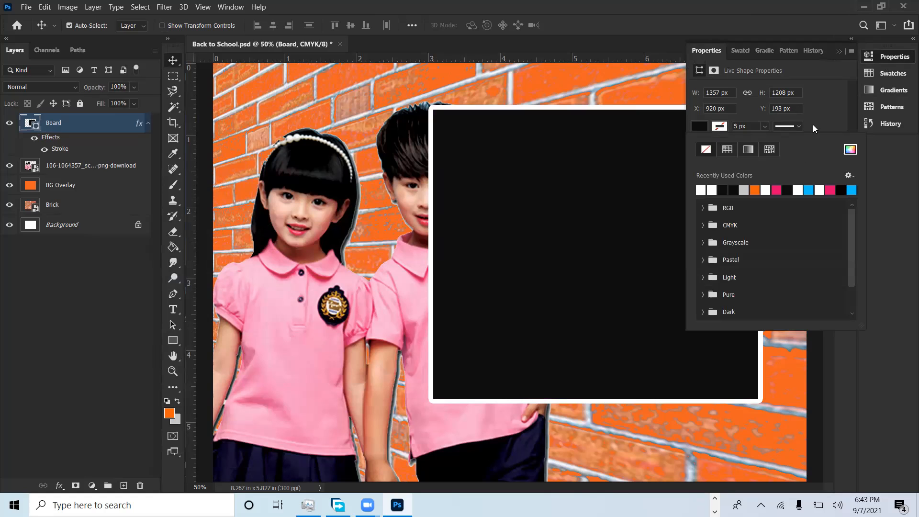
left_click(840, 108)
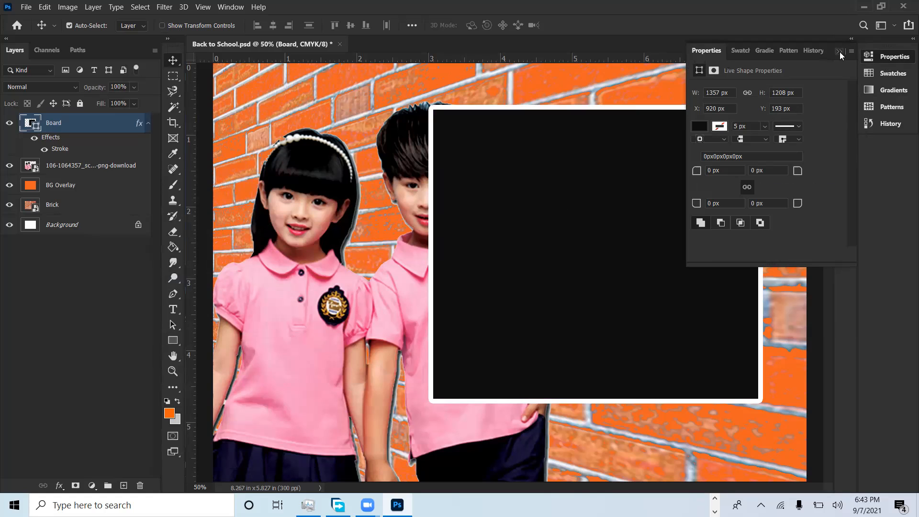
left_click(840, 52)
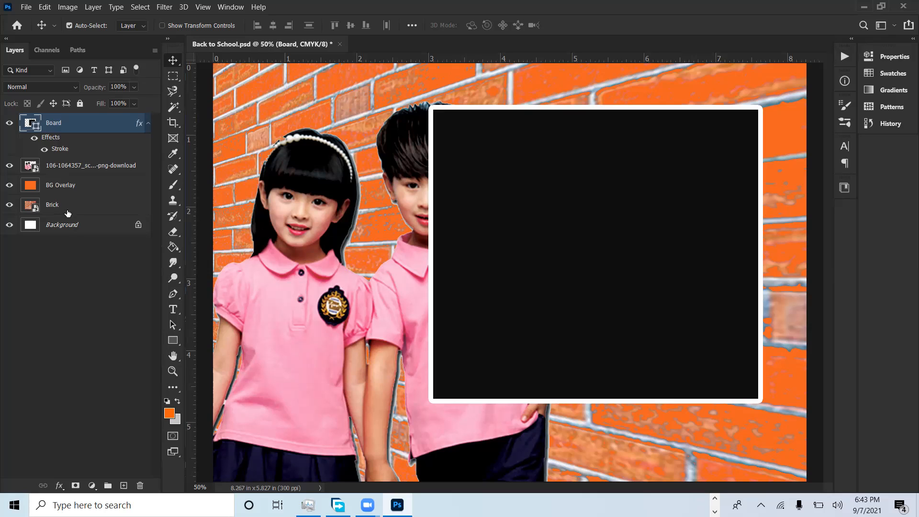
Step: Increase the Board's Stroke layer style size to 40 px
double_click(58, 150)
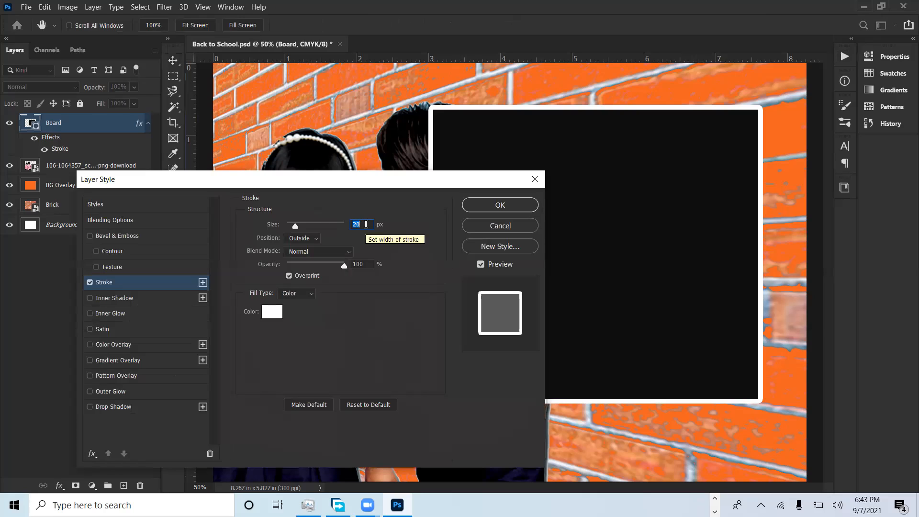
type("40")
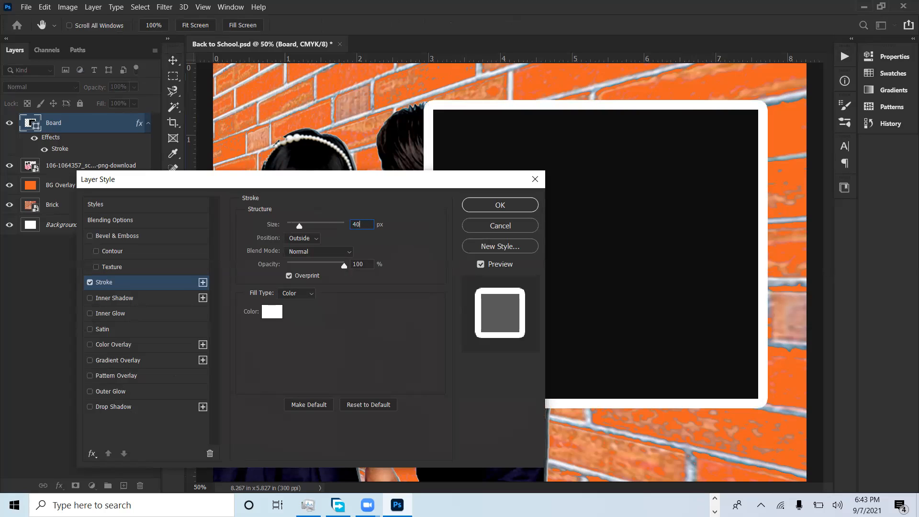
left_click(496, 213)
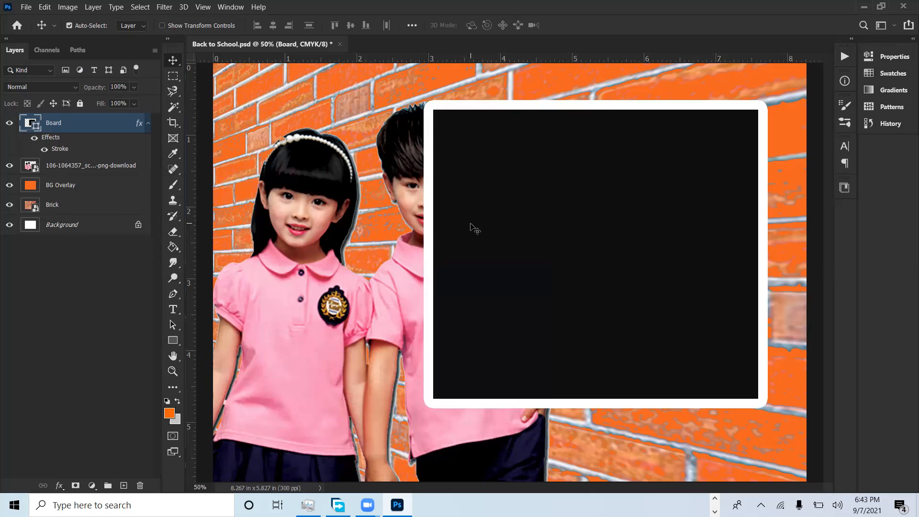
Step: Try to taper the Board towards its left edge with a Perspective transform of about -12°, and undo the transform
key("ctrl+minus")
key("ctrl+minus")
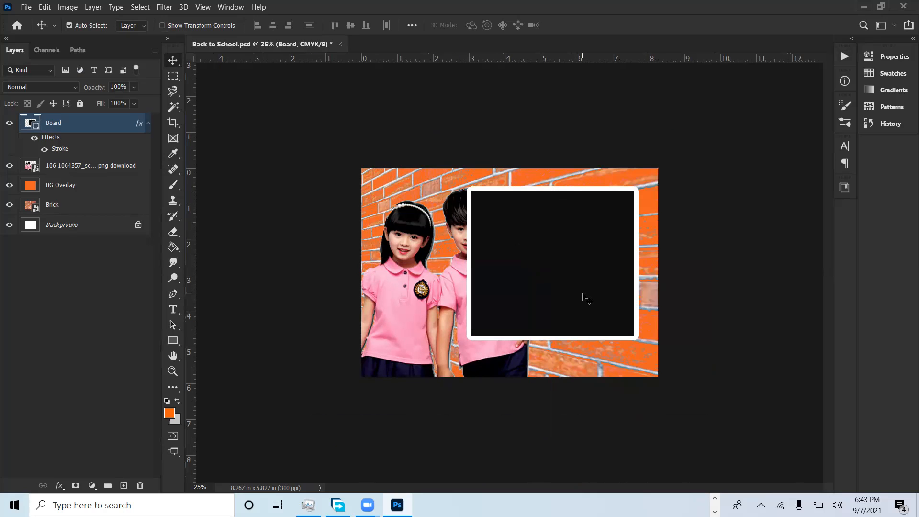
key("ctrl+t")
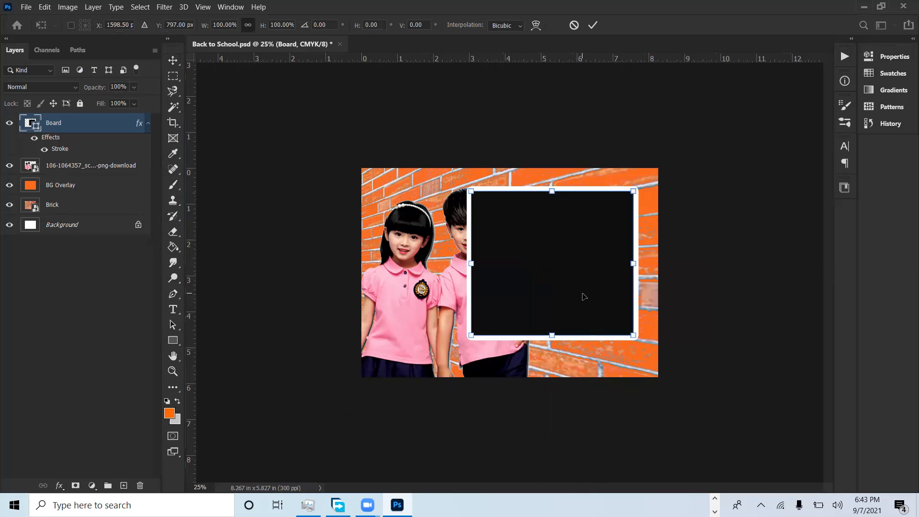
right_click(582, 293)
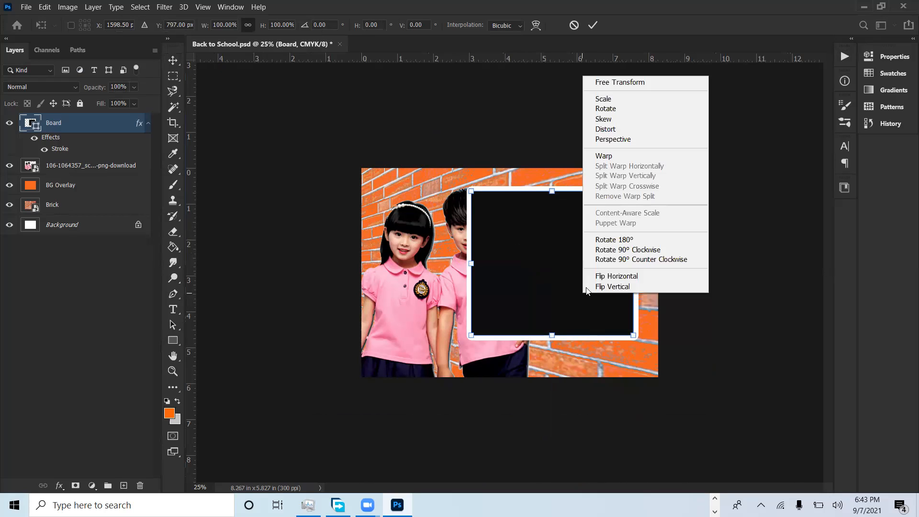
left_click(622, 140)
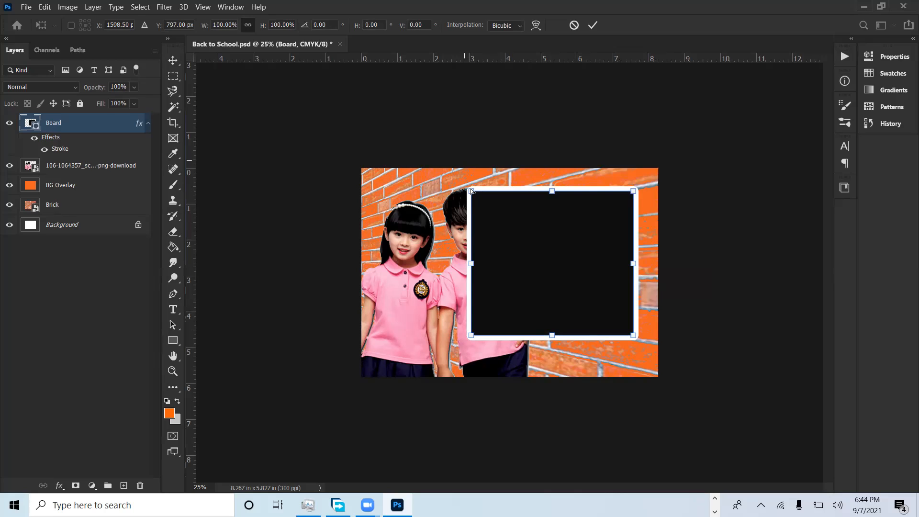
left_click_drag(473, 192, 474, 223)
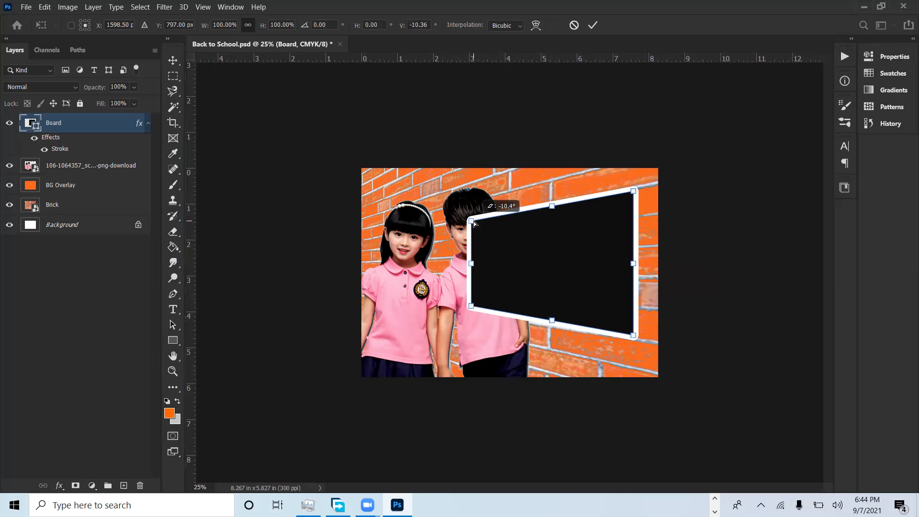
left_click_drag(475, 223, 475, 223)
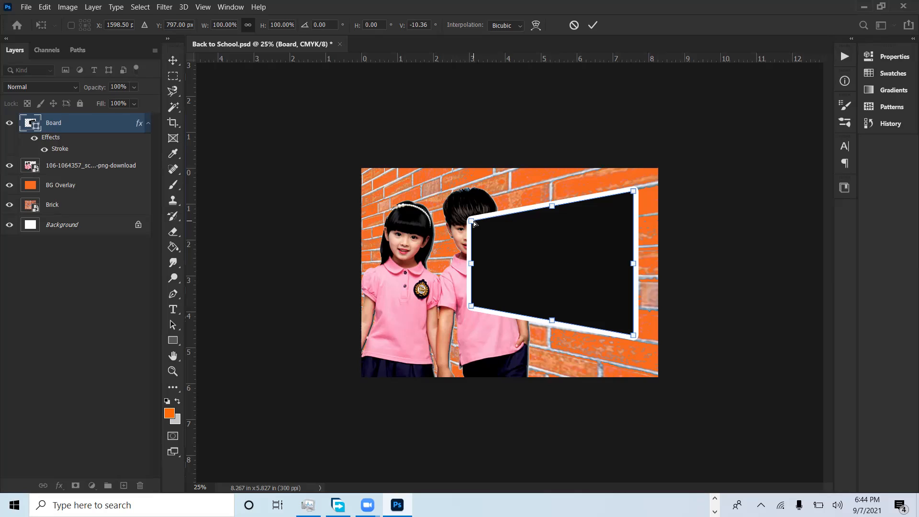
mouse_move(475, 223)
left_mouse_down()
mouse_move(472, 201)
mouse_move(473, 229)
left_mouse_up()
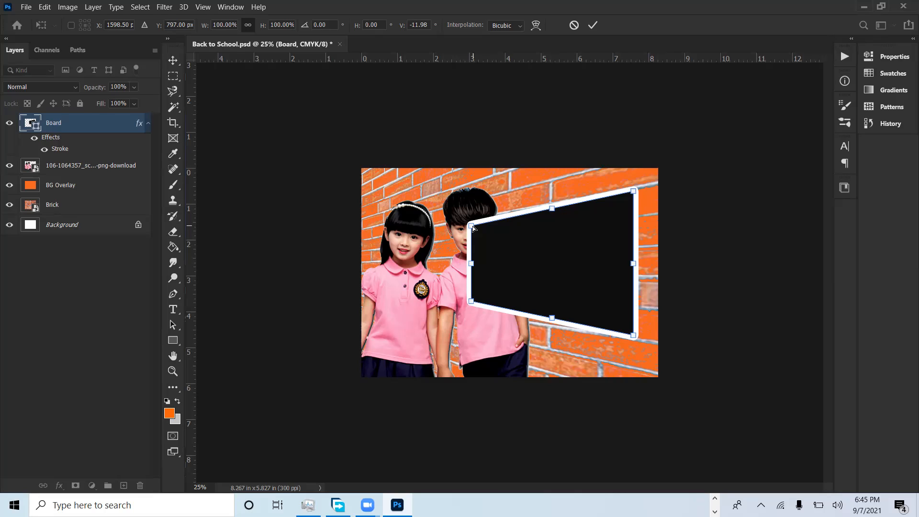
key("Return")
key("ctrl+z")
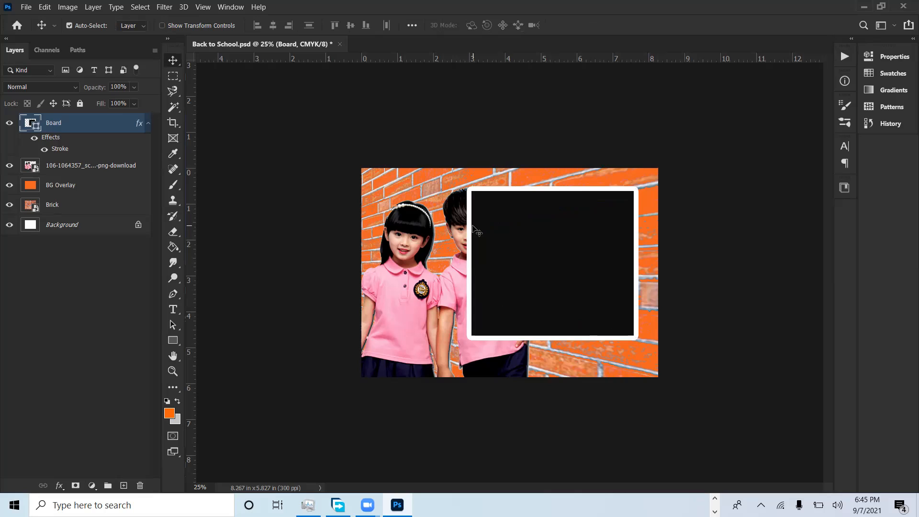
Step: Taper the Board towards its left edge with a Perspective transform of about -11.5° vertical skew and apply it
key("ctrl")
key("ctrl+t")
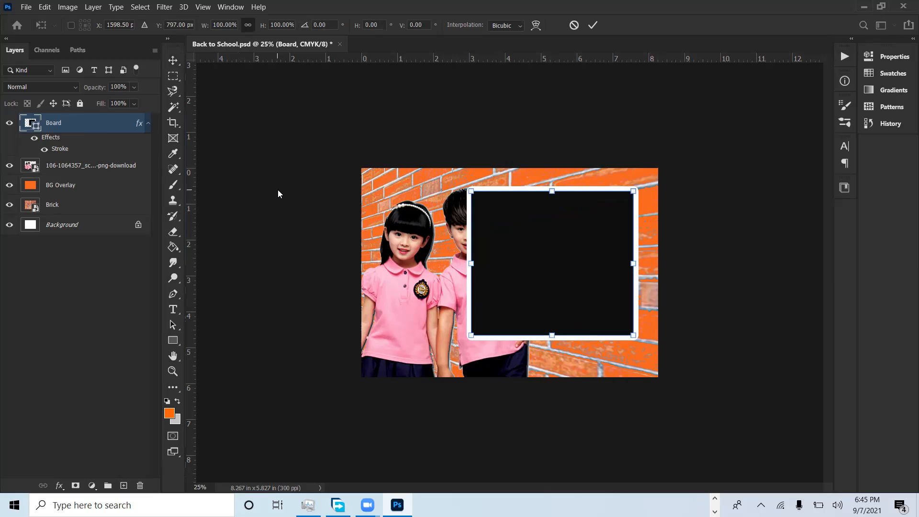
right_click(572, 243)
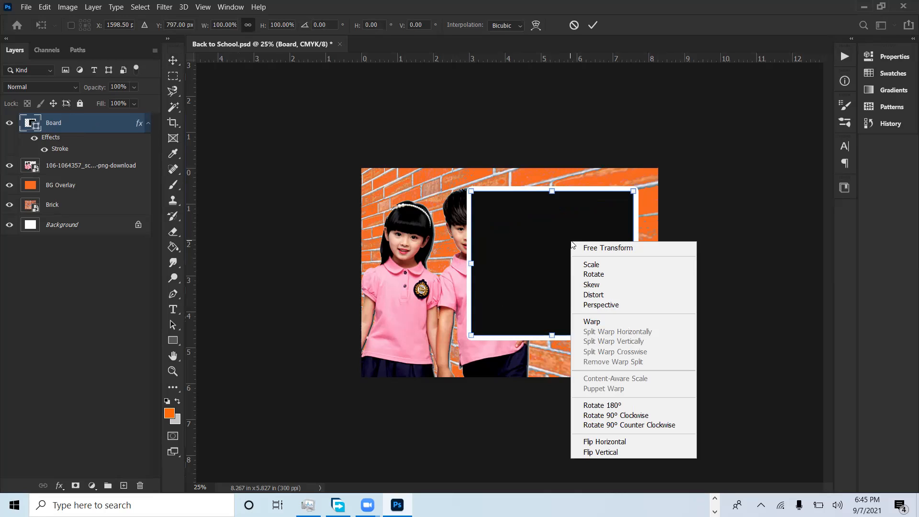
right_click(540, 228)
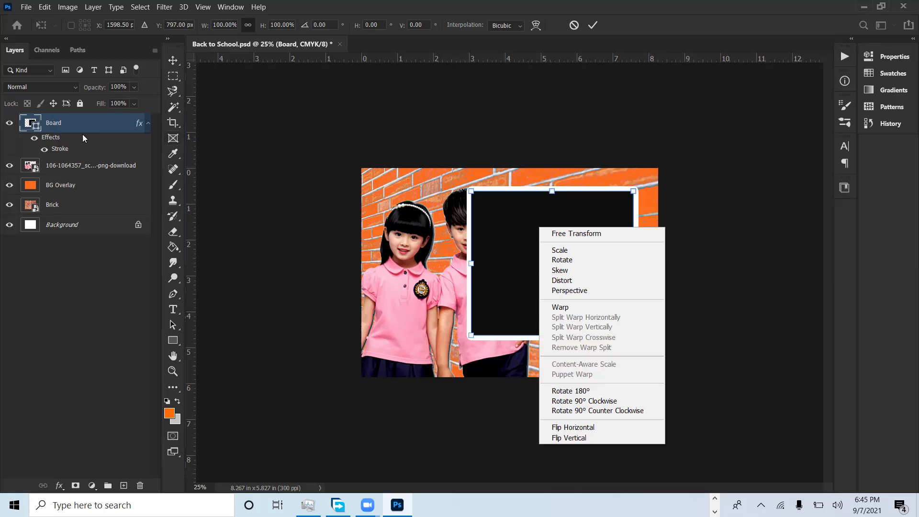
right_click(501, 215)
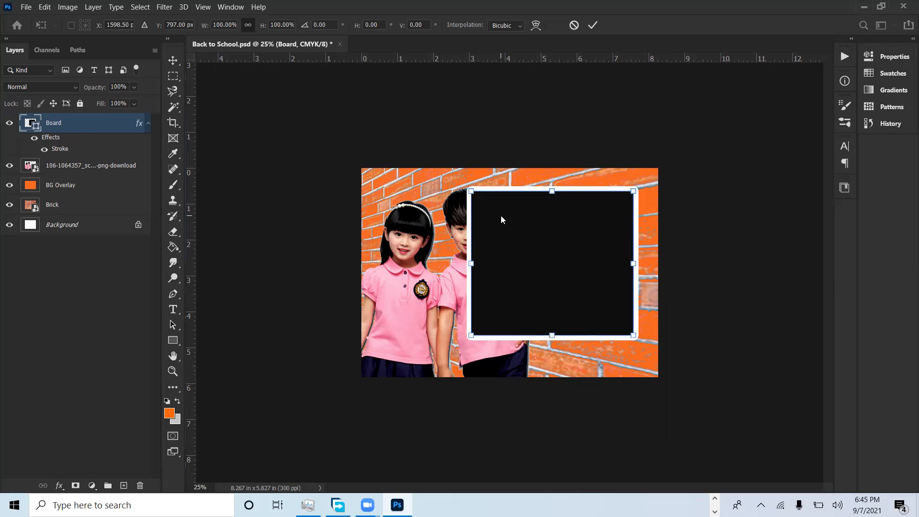
right_click(501, 216)
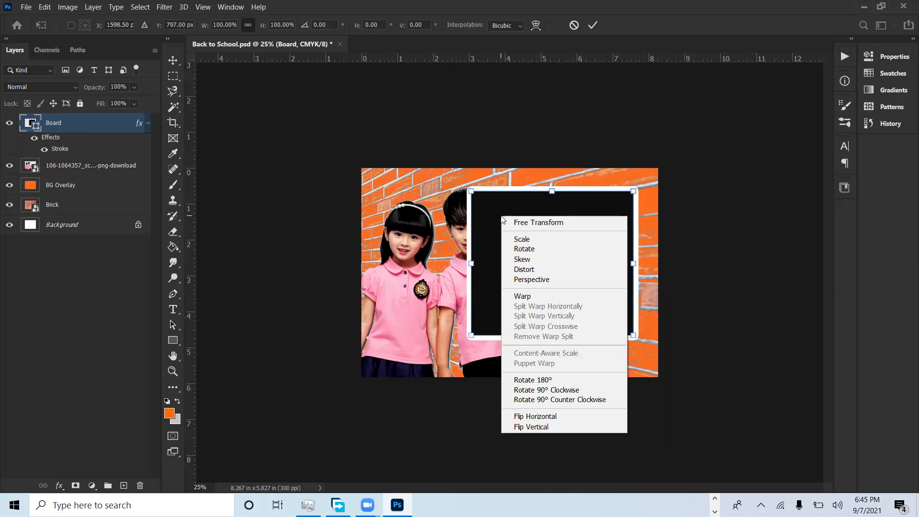
right_click(522, 204)
right_click(523, 204)
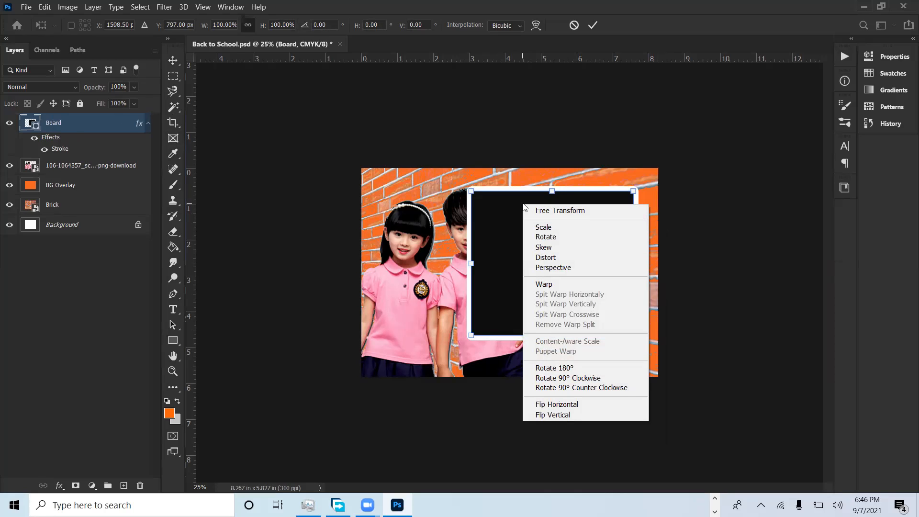
left_click(564, 268)
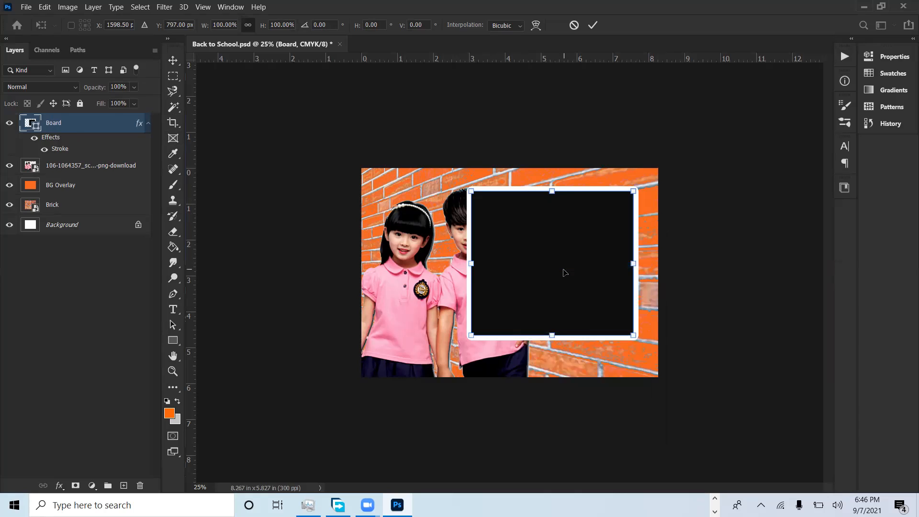
left_click_drag(471, 192, 475, 226)
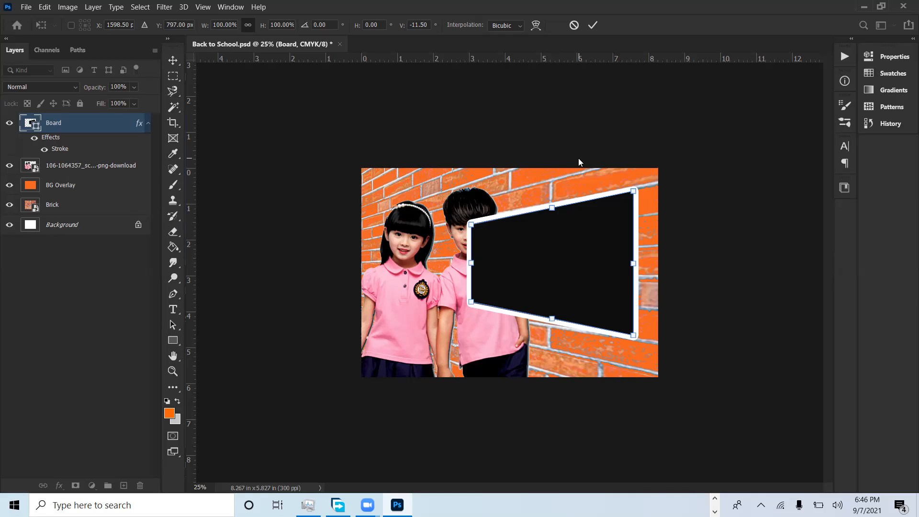
left_click(594, 25)
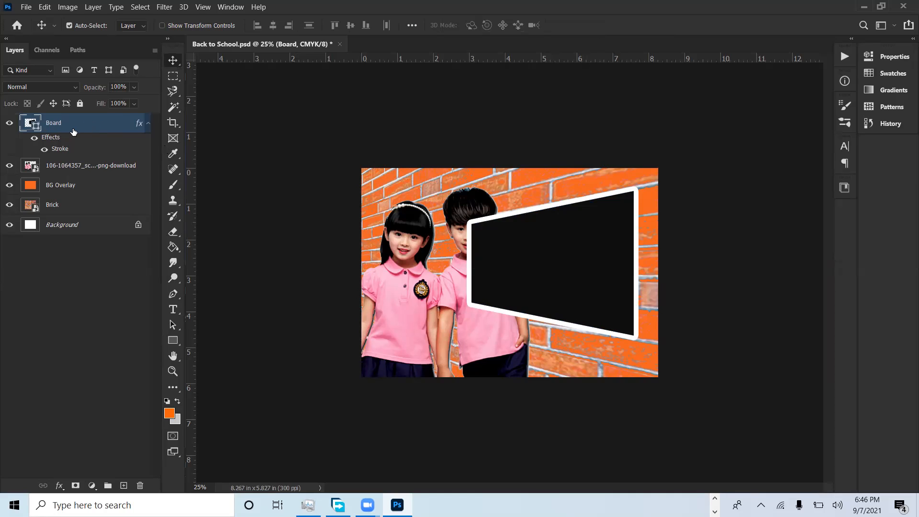
Step: Move the Board layer beneath the students' image layer and rename the students' layer as Kids
left_click_drag(78, 125, 88, 176)
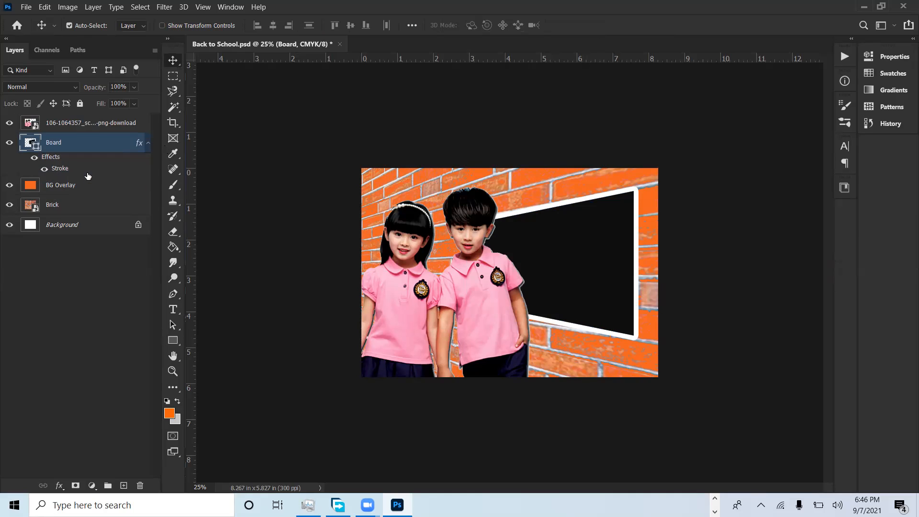
double_click(63, 123)
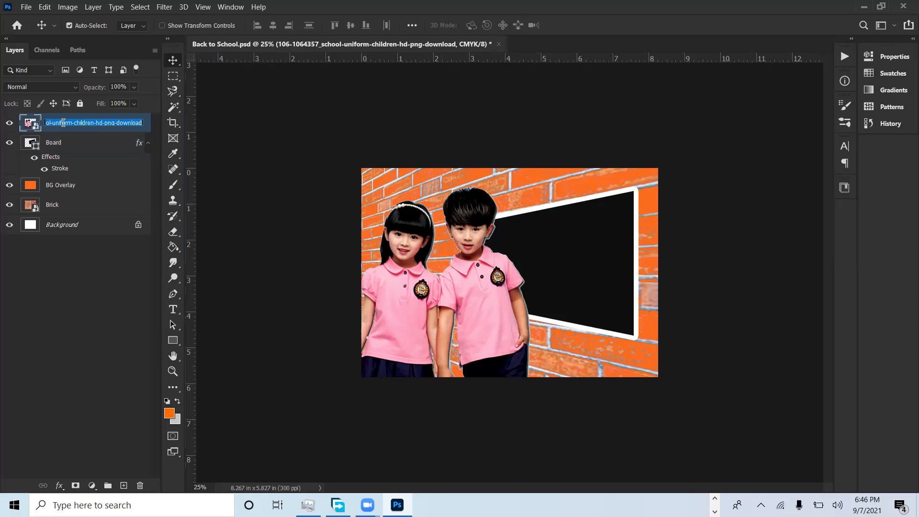
type("Kid")
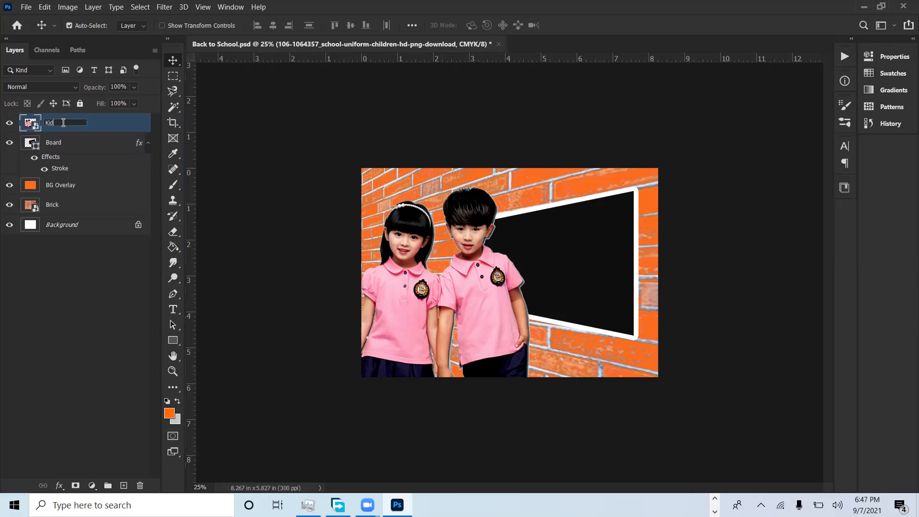
type("s")
key("Return")
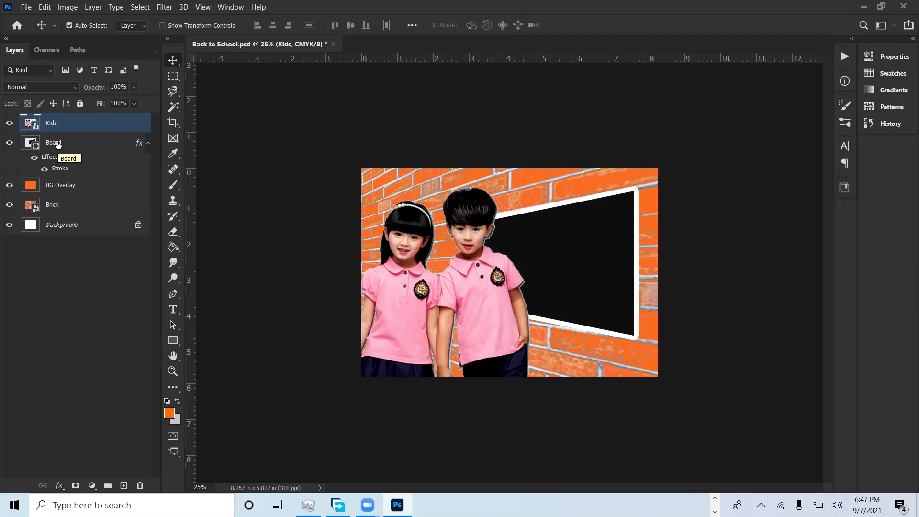
left_click(57, 144)
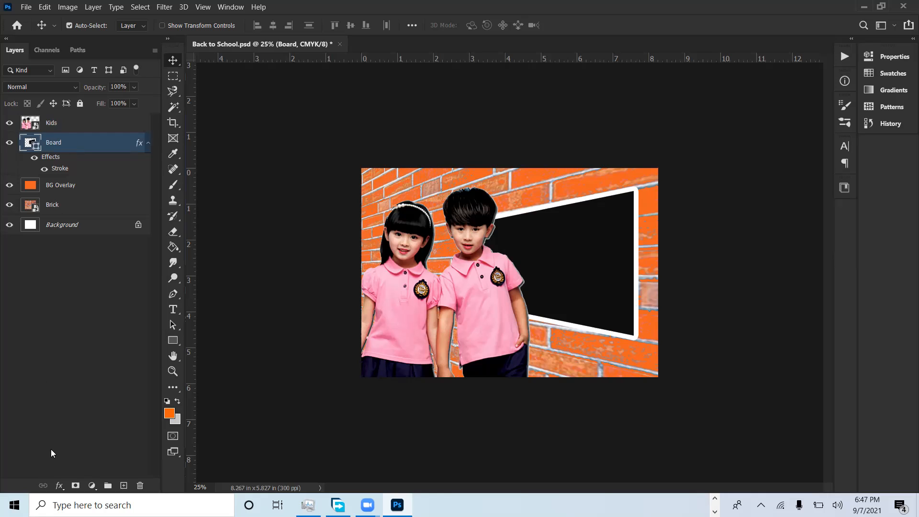
left_click(60, 486)
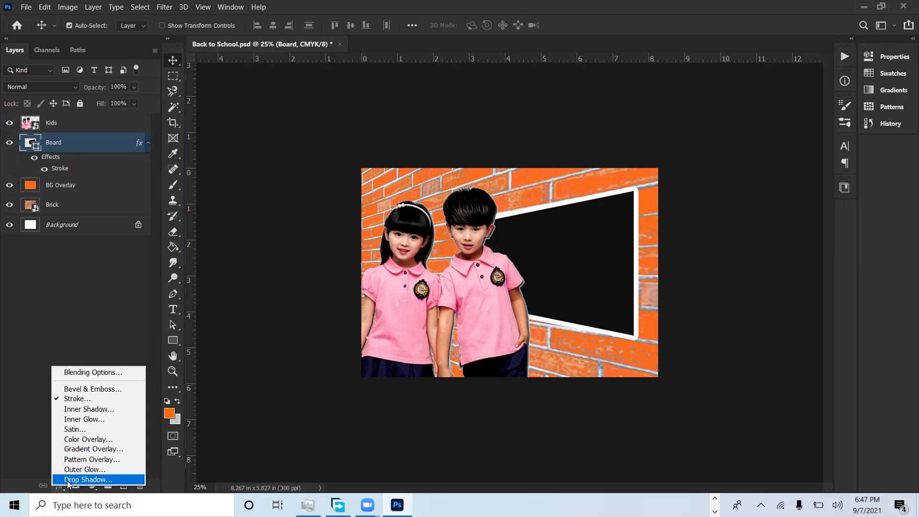
left_click(68, 483)
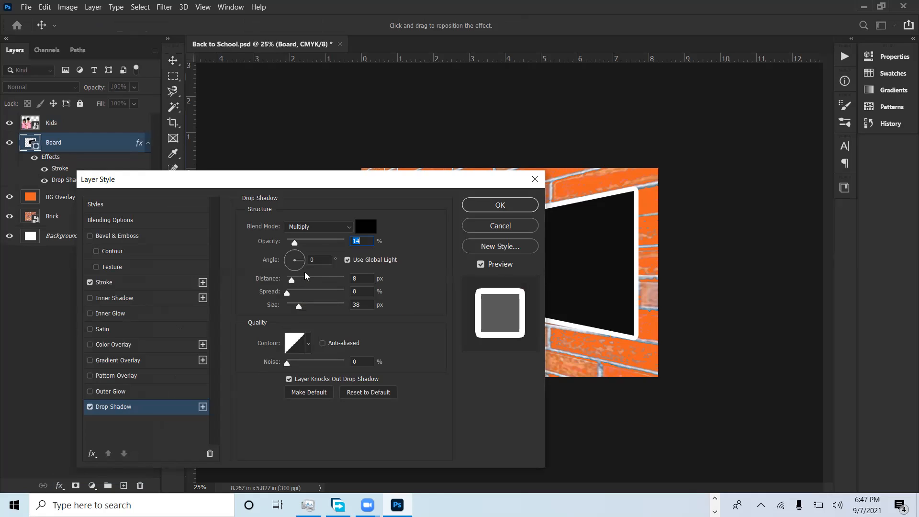
left_click_drag(296, 244, 324, 243)
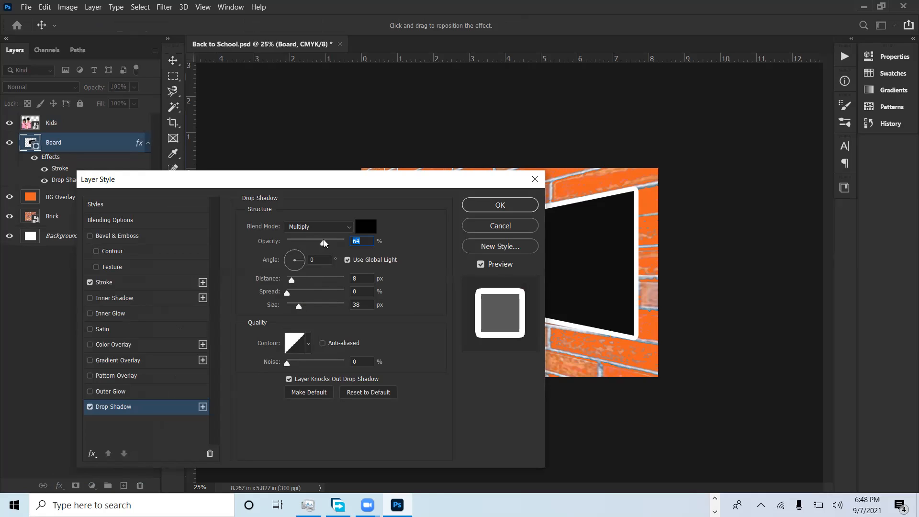
left_click_drag(300, 308, 296, 282)
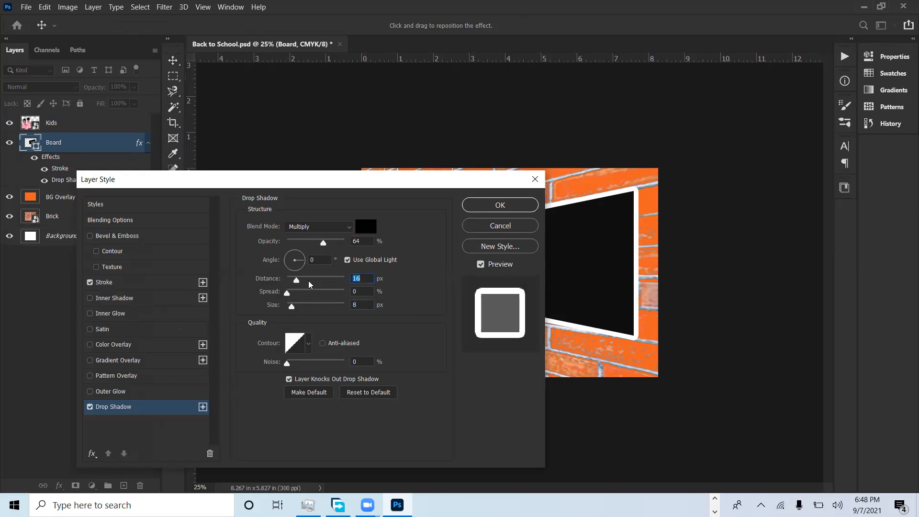
left_click(493, 229)
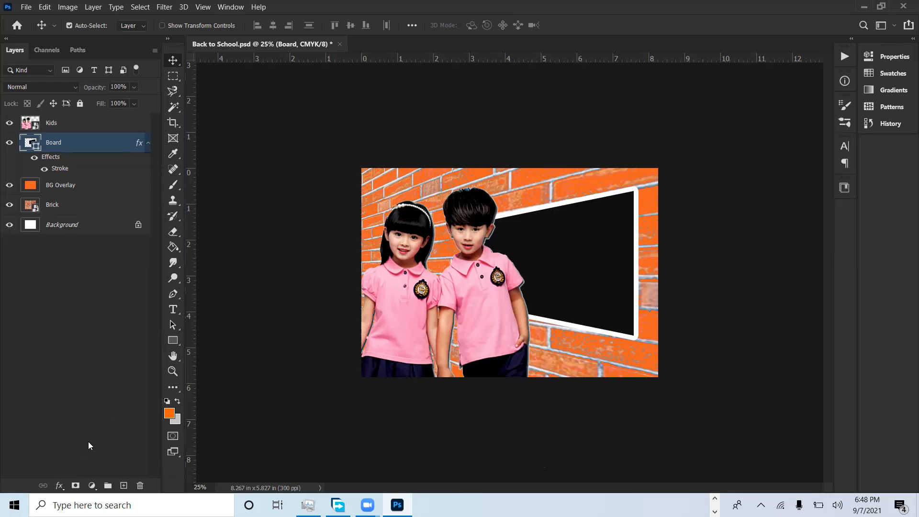
left_click(60, 486)
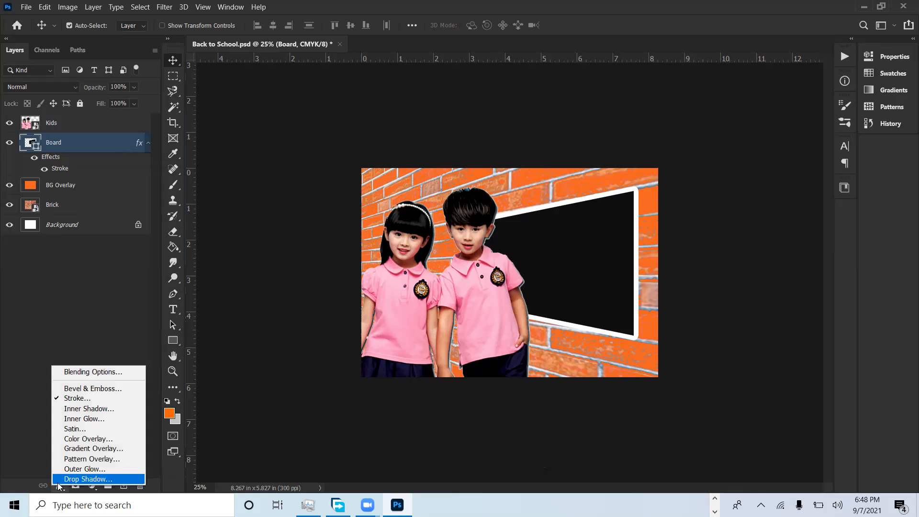
left_click(58, 481)
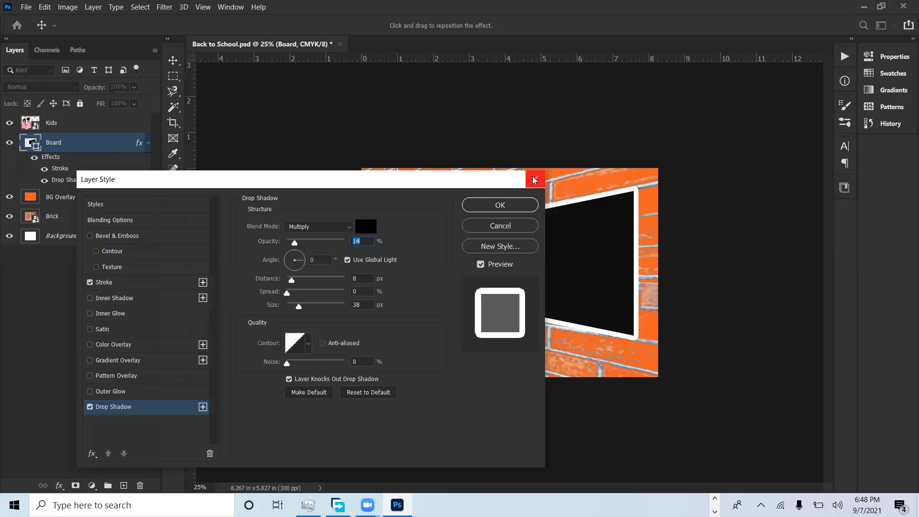
left_click(534, 180)
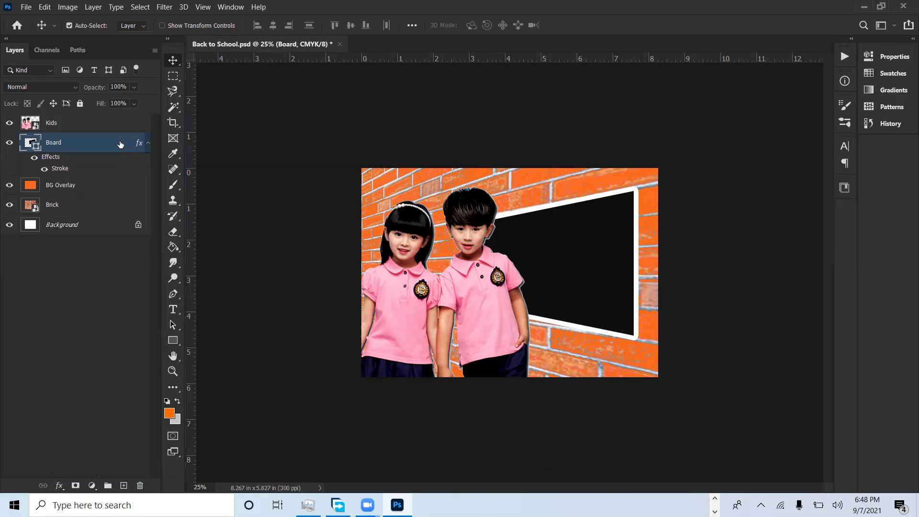
Step: Add a Drop Shadow layer style to the Board, raise its opacity to about 74% and turn its light angle towards the left
double_click(120, 144)
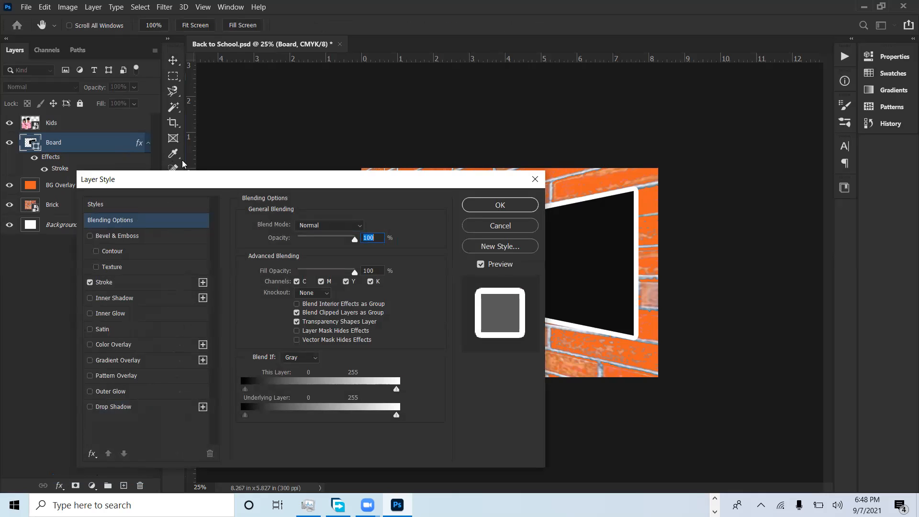
left_click_drag(211, 180, 205, 121)
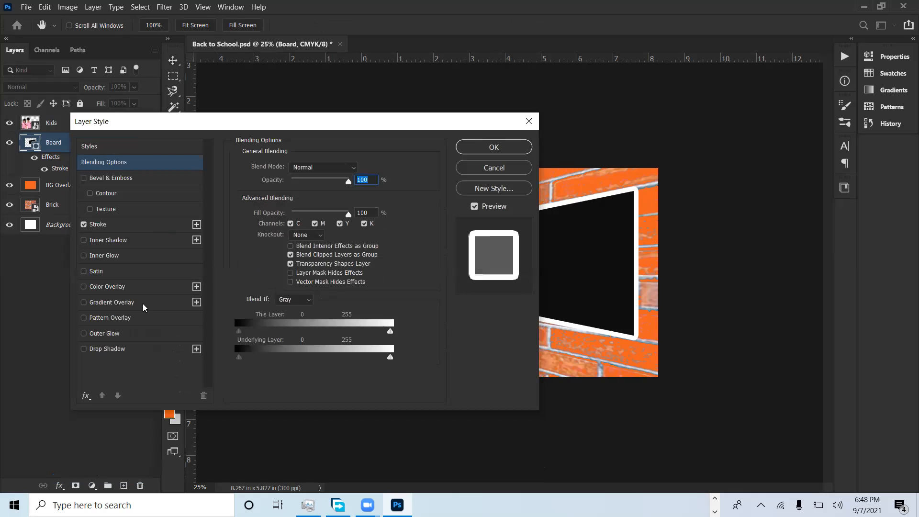
left_click(115, 352)
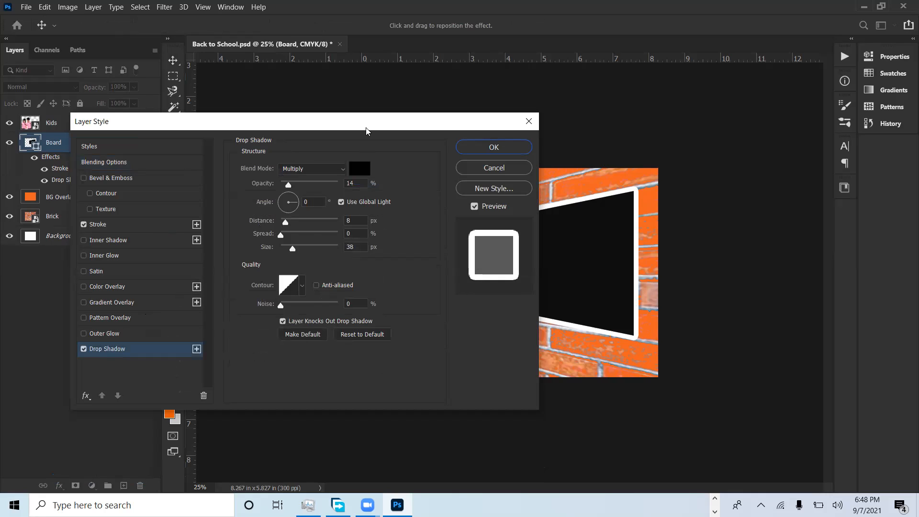
left_click_drag(366, 131, 302, 148)
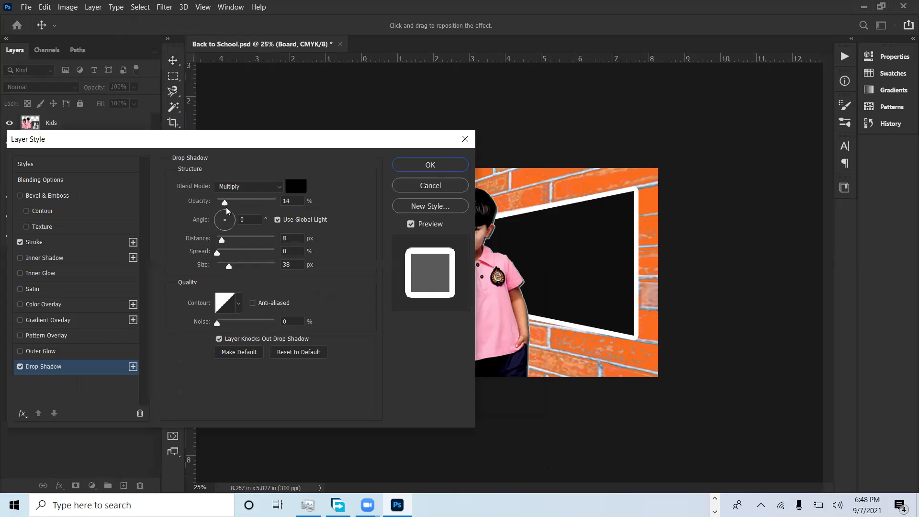
left_click_drag(224, 203, 261, 207)
left_click_drag(229, 222, 203, 229)
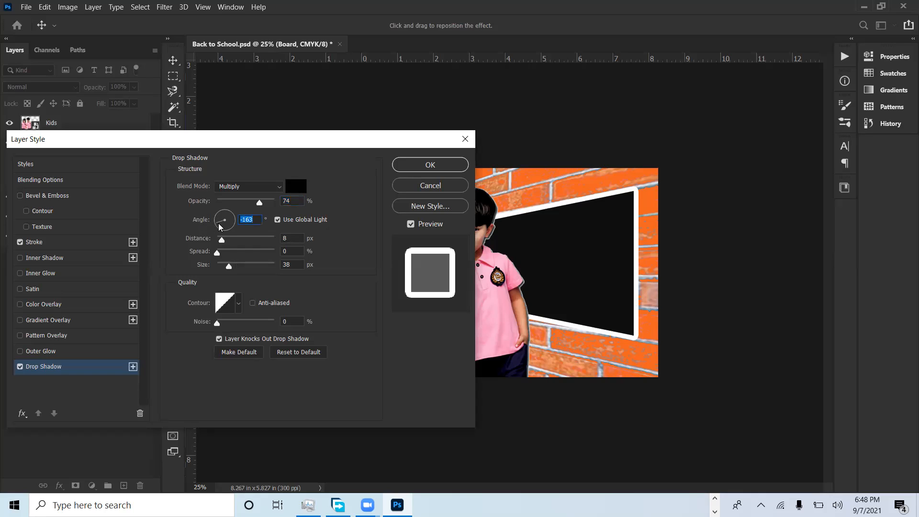
left_click_drag(218, 225, 214, 215)
Step: Set the Board's drop shadow to Normal blend mode, 100% opacity, about 63 px distance and an angle of about 144°
left_click(253, 188)
left_click(246, 196)
left_click_drag(255, 205, 280, 204)
left_click_drag(246, 141, 272, 113)
left_click_drag(248, 219, 281, 221)
left_click_drag(247, 190, 246, 186)
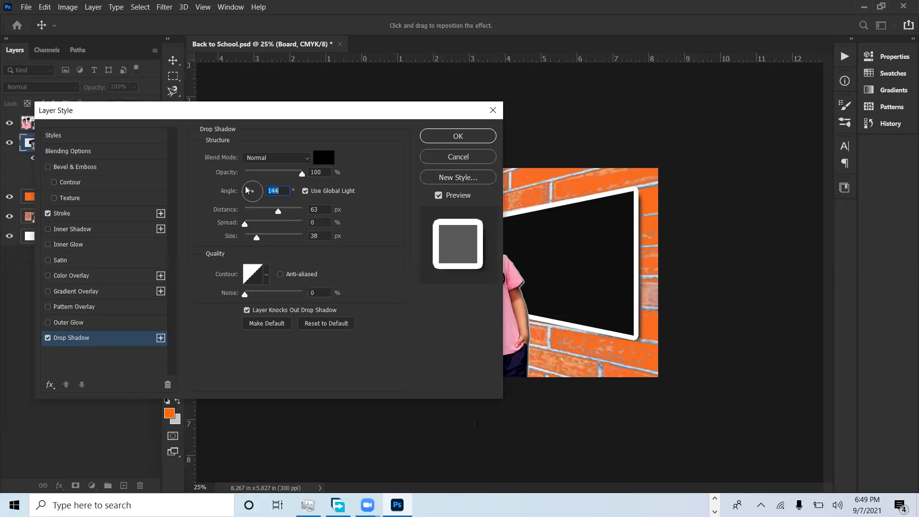
Step: Set the Board's drop shadow distance to 85 px, size to 40 px and spread to 10%
left_click_drag(278, 212, 284, 215)
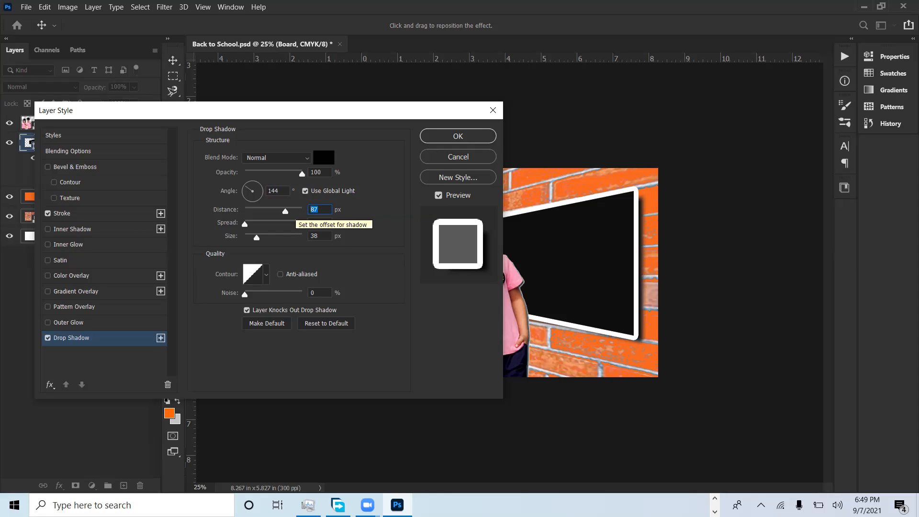
type("85")
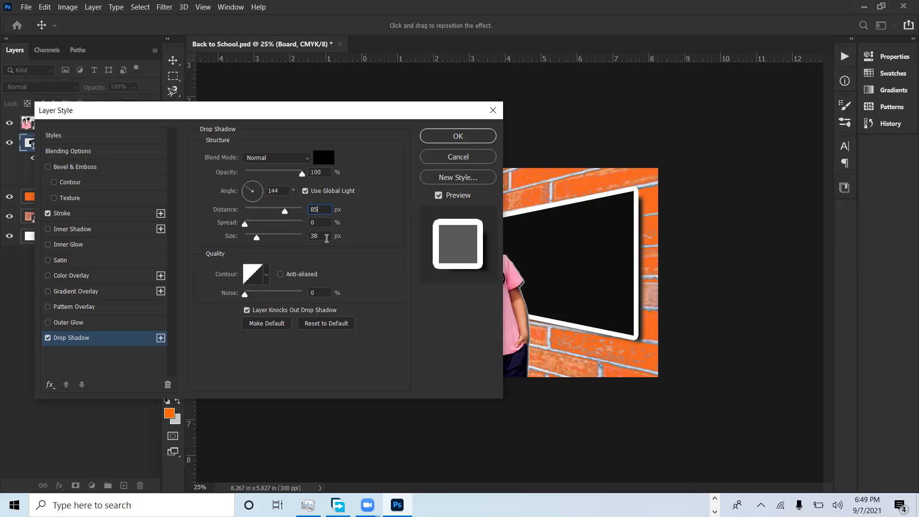
left_click_drag(324, 237, 297, 239)
type("40")
left_click_drag(323, 222, 303, 221)
type("10")
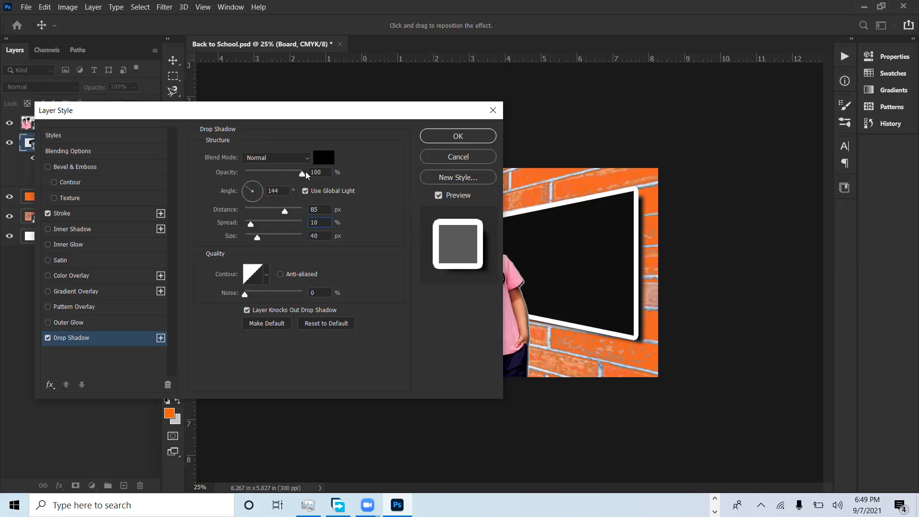
Step: Reduce the Board's drop shadow opacity to 40%, trying 50% first, and keep the Normal blend mode
left_click_drag(325, 172, 299, 174)
type("50")
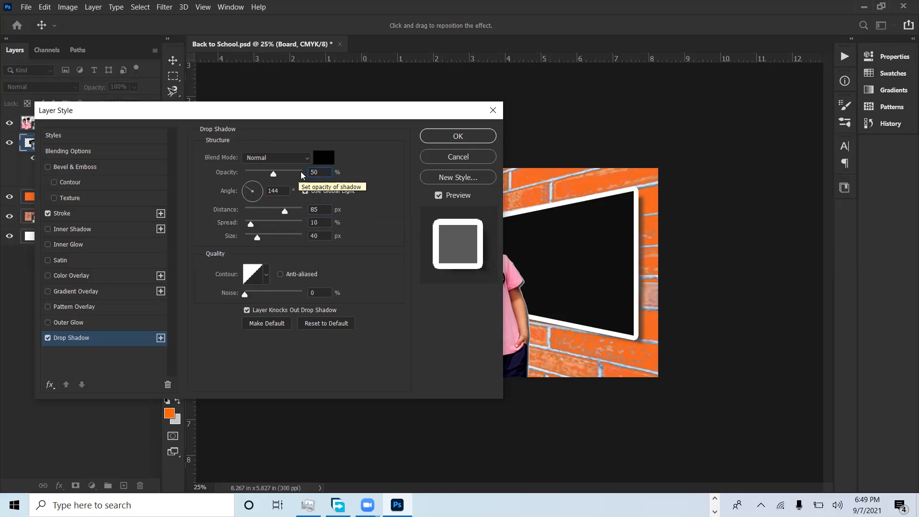
double_click(318, 171)
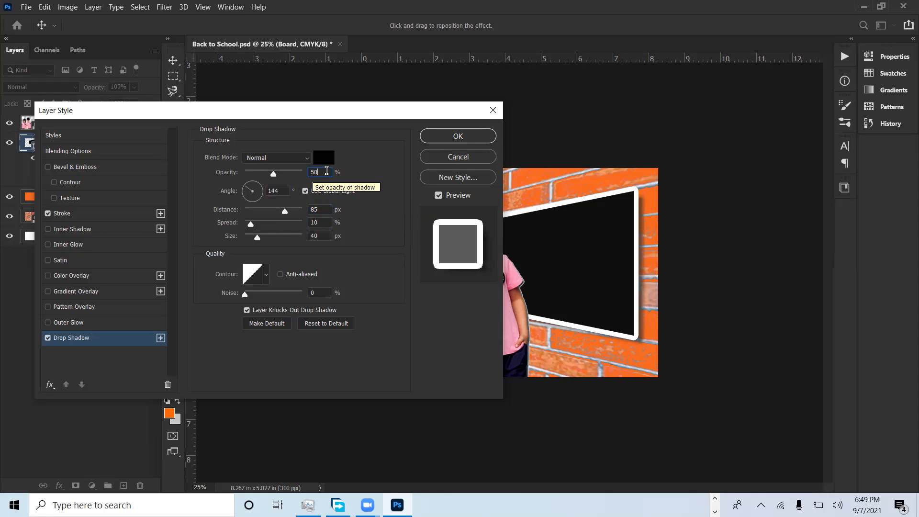
type("40")
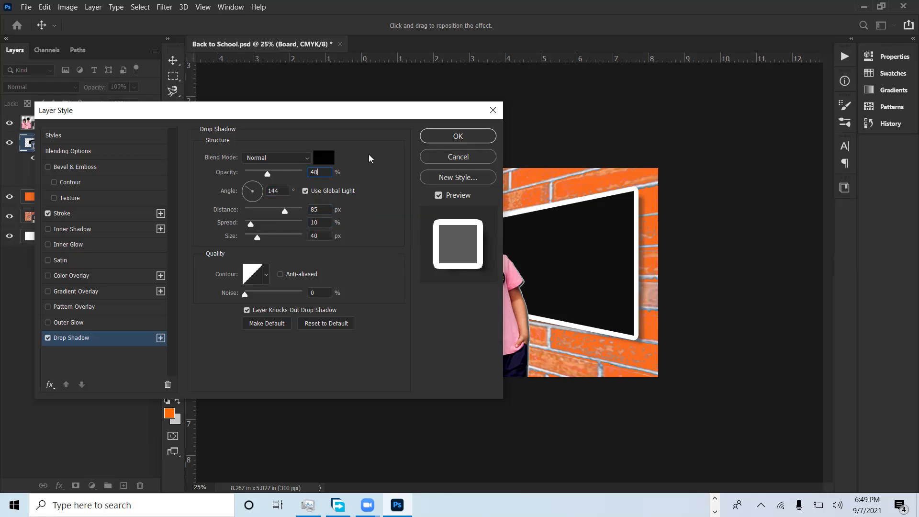
left_click(294, 158)
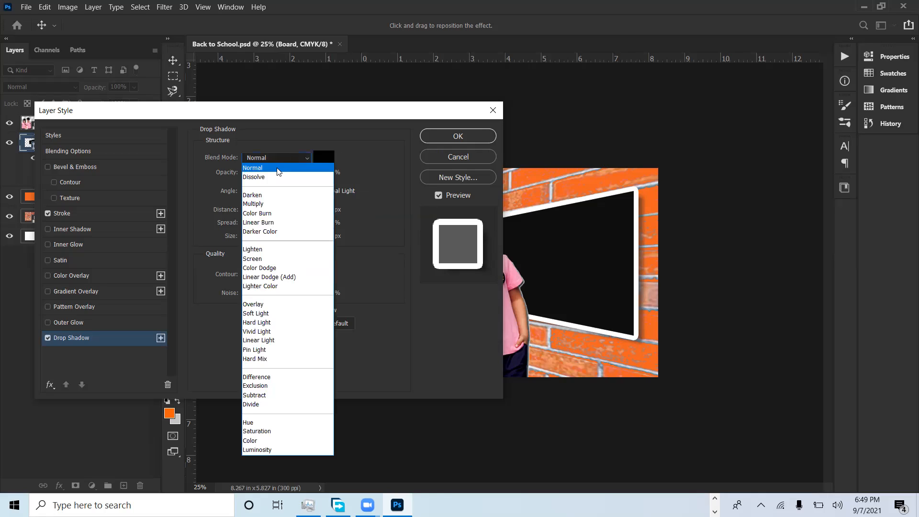
left_click(279, 171)
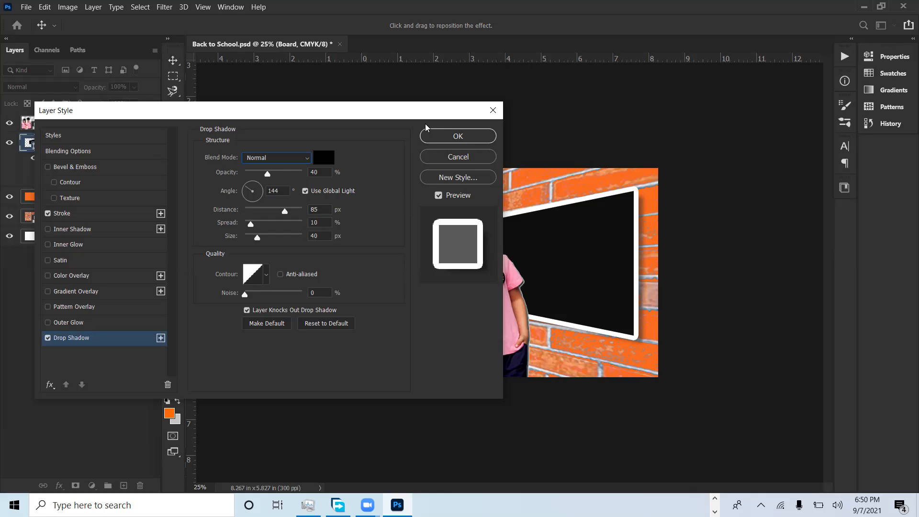
Step: Apply the drop shadow settings to the Board layer
left_click(444, 137)
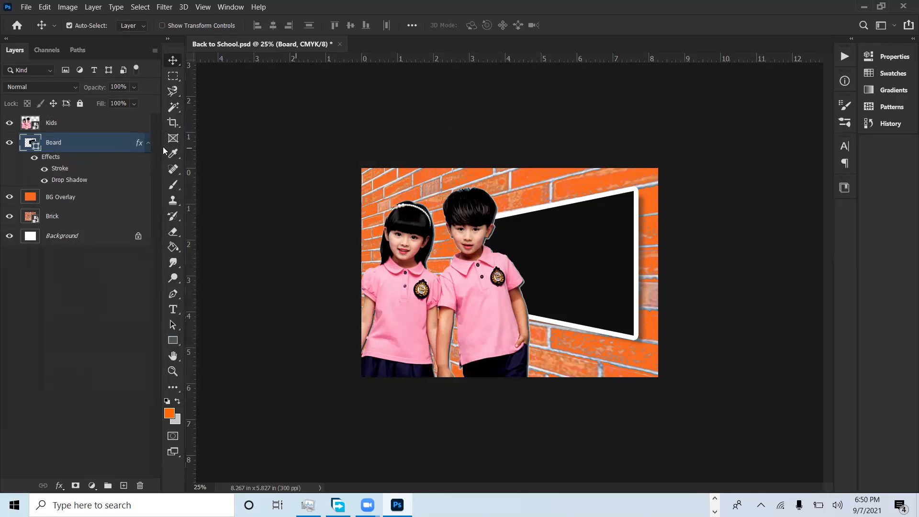
Step: Try converting the styled Board layer to a smart object, inspect its contents, and undo the conversion
right_click(101, 145)
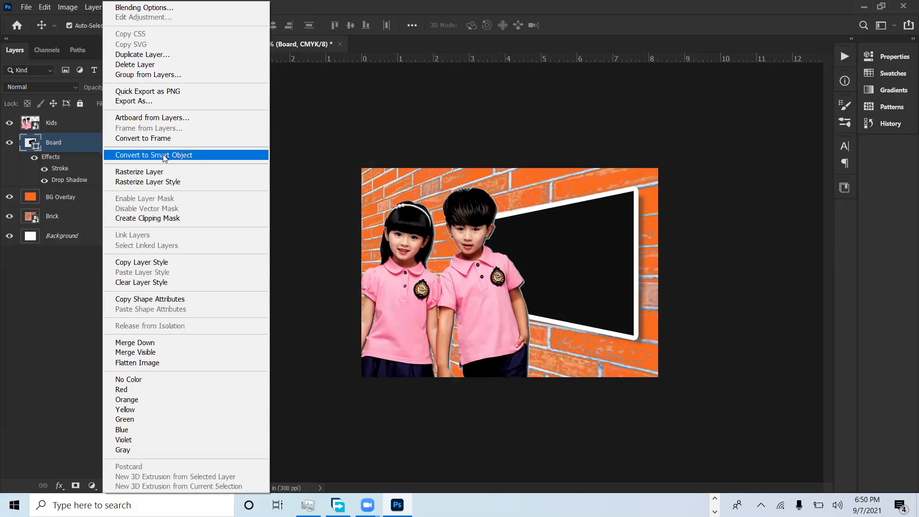
left_click(163, 156)
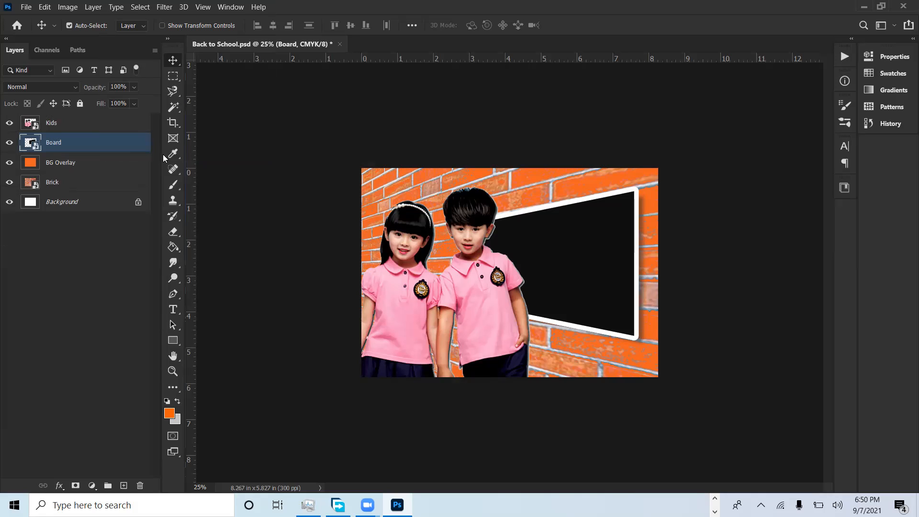
double_click(35, 145)
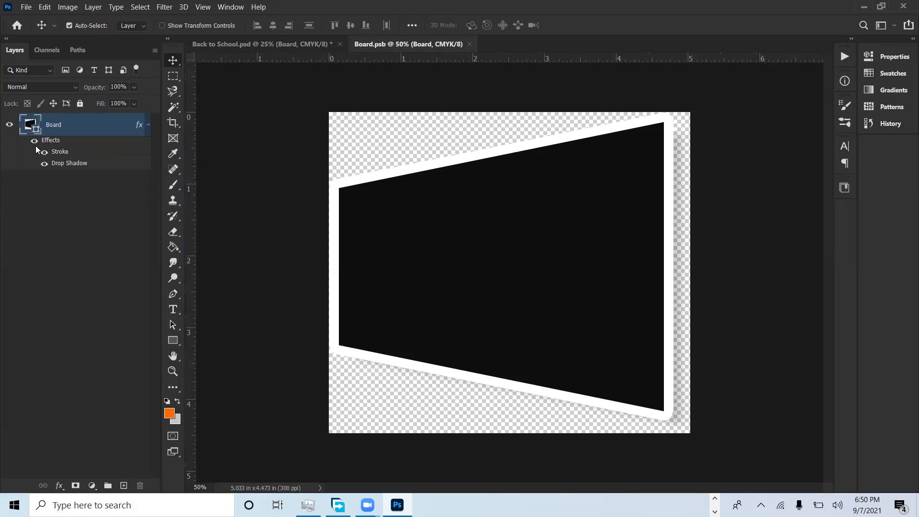
key("ctrl")
left_click(470, 44)
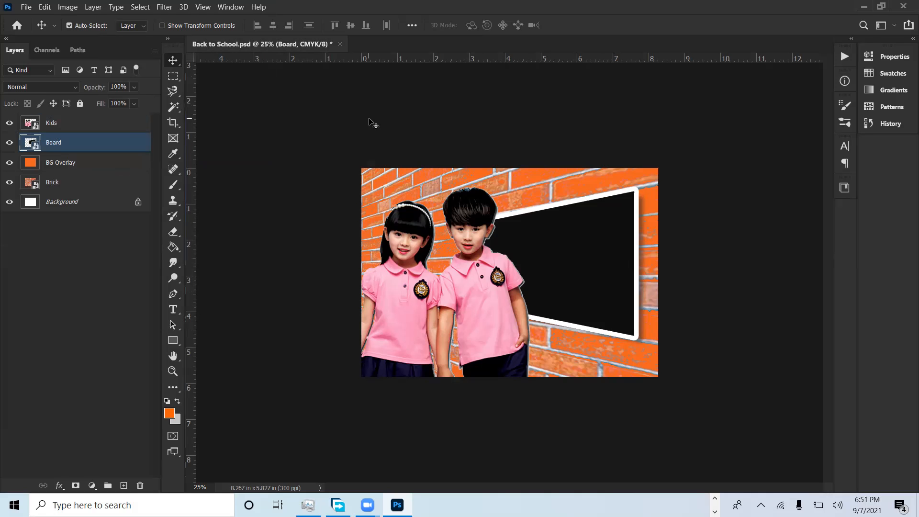
key("ctrl+z")
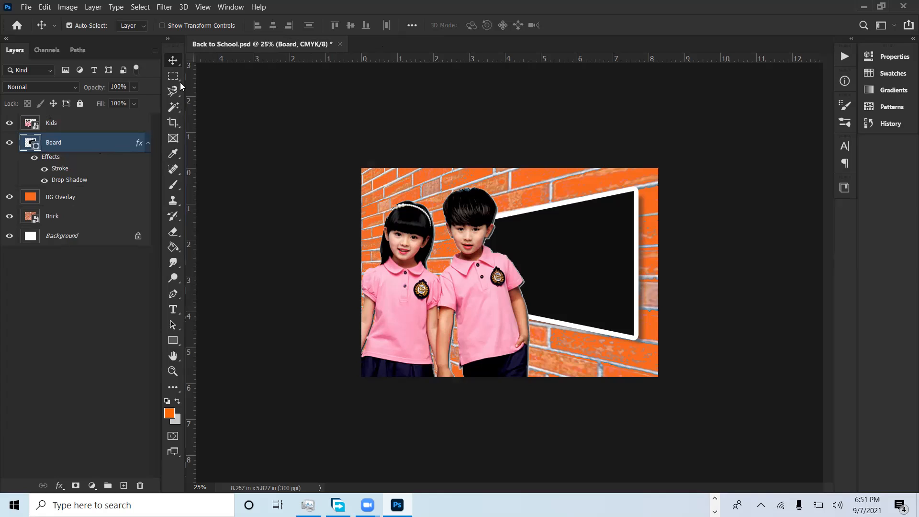
Step: Copy the Board's layer style and delete the Board layer
right_click(76, 148)
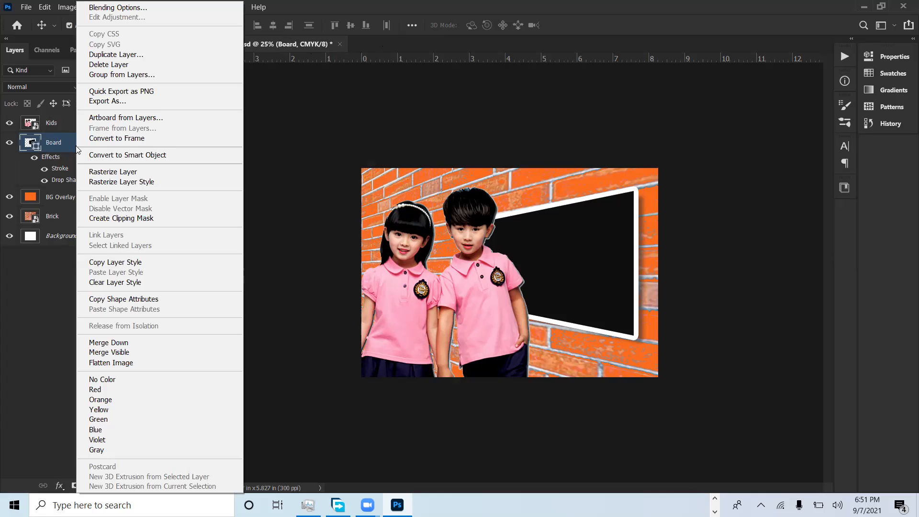
left_click(133, 263)
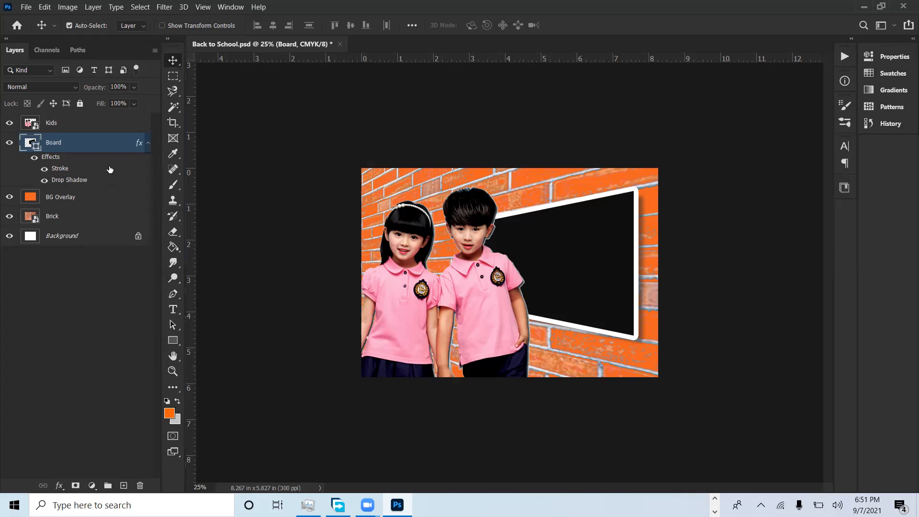
right_click(96, 142)
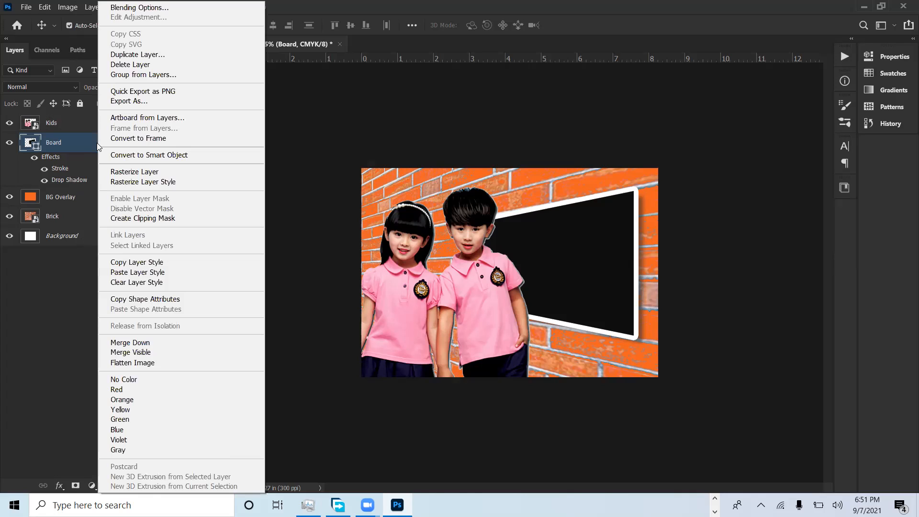
left_click(77, 142)
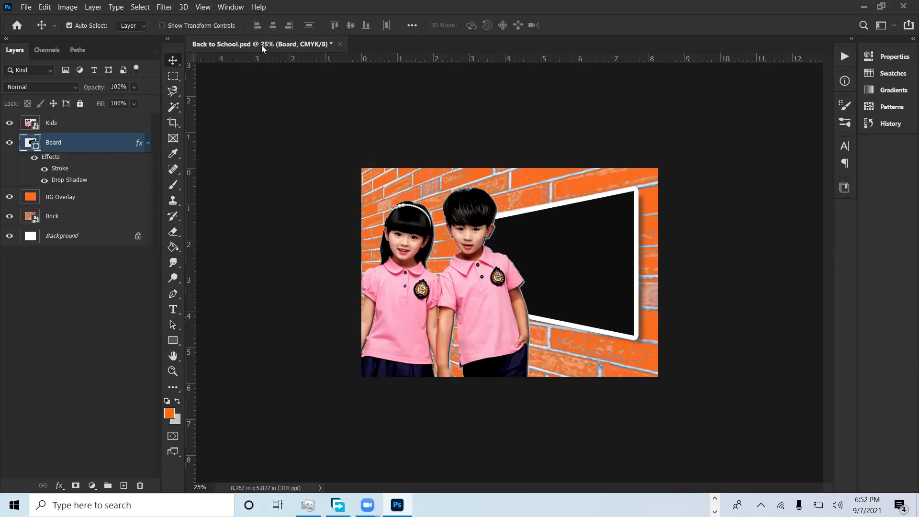
right_click(94, 146)
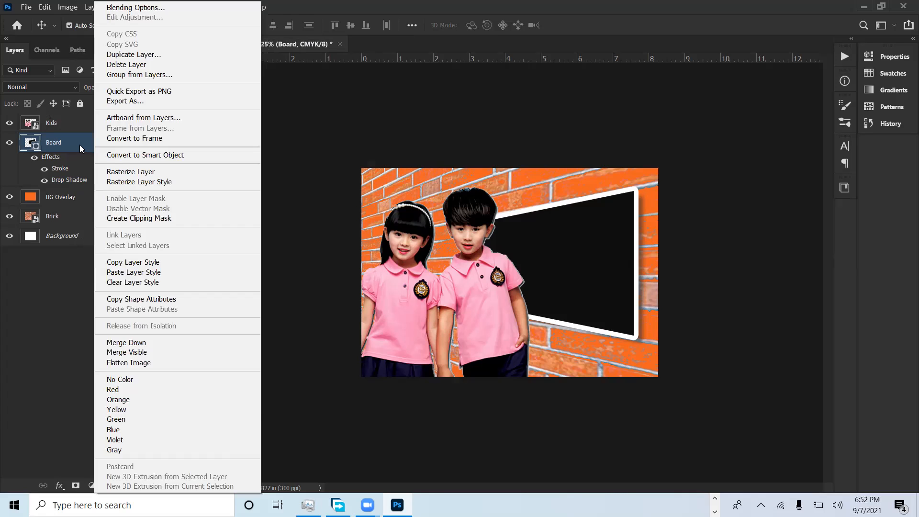
left_click(79, 144)
right_click(80, 145)
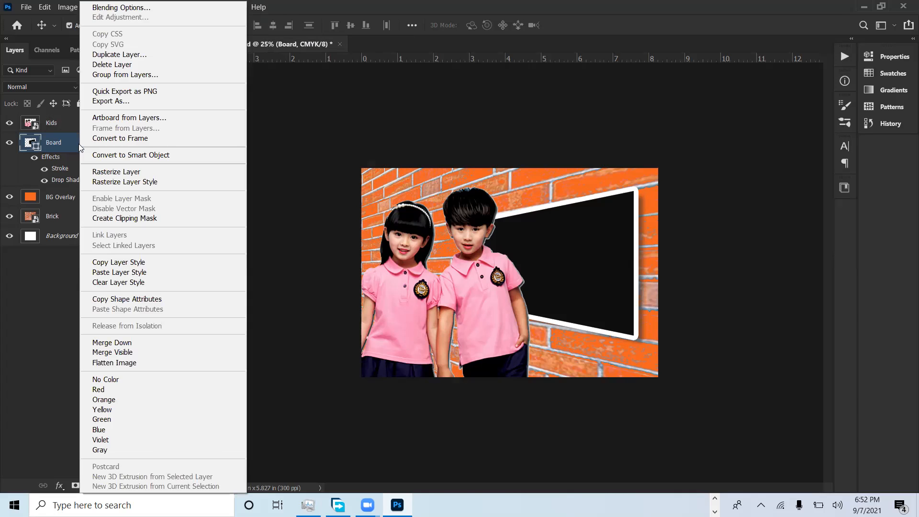
left_click(159, 262)
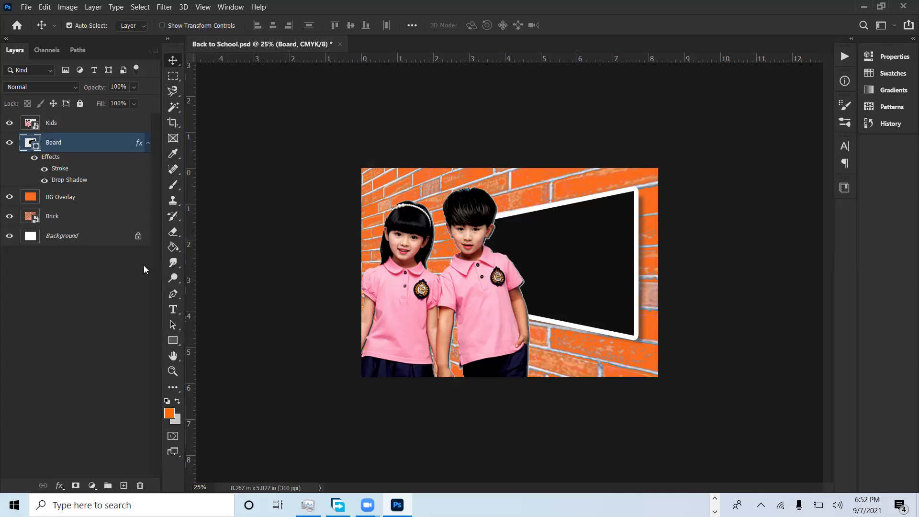
key("Delete")
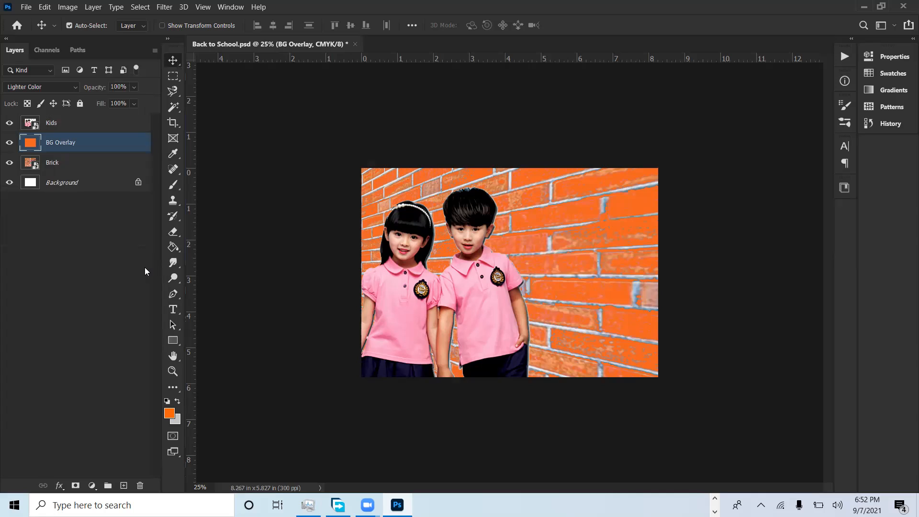
Step: Draw a near-black rectangle of about 1381 × 1266 px over the right part of the brick wall, behind the kids
left_click(173, 341)
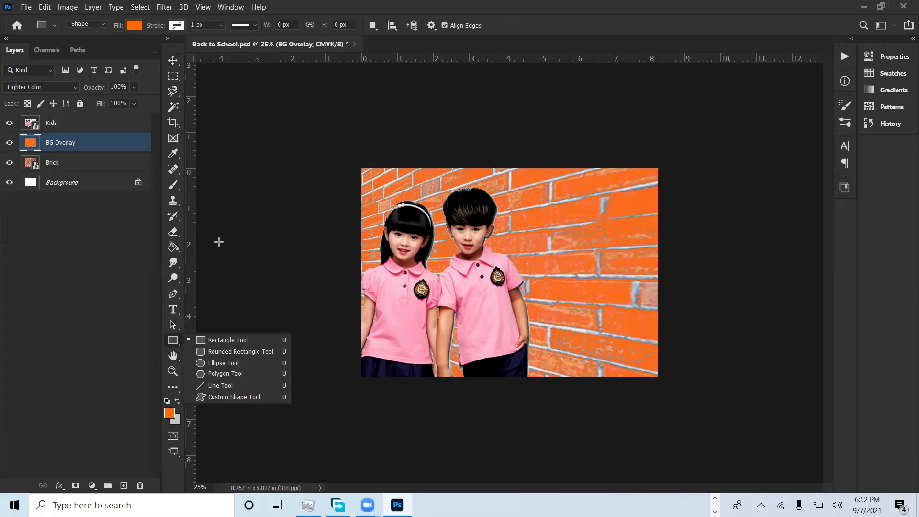
left_click(222, 342)
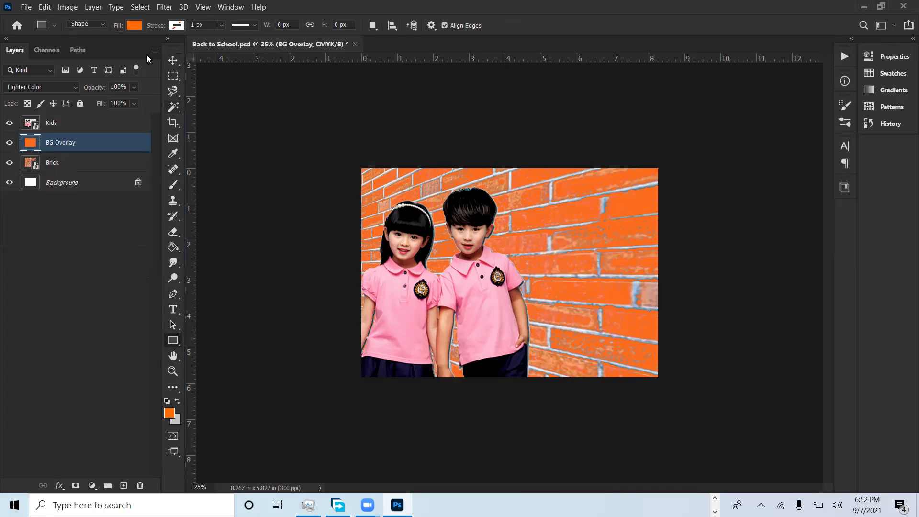
left_click(134, 25)
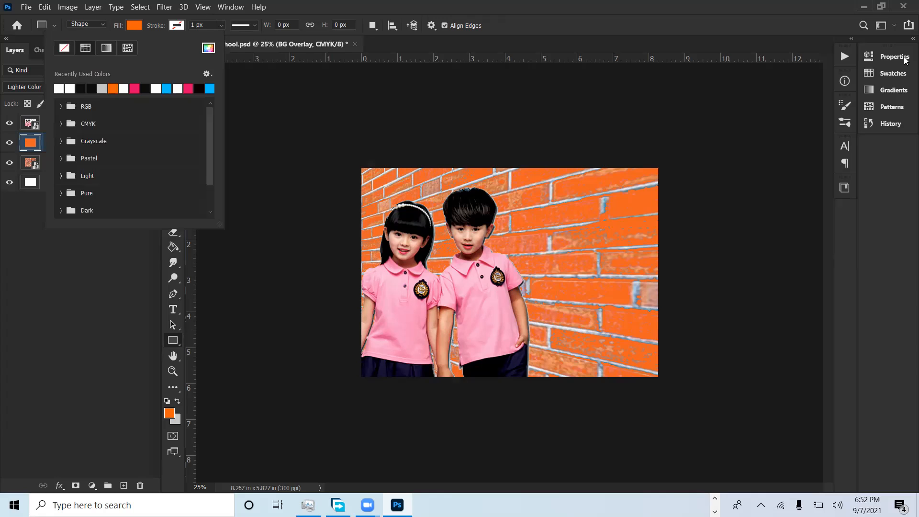
left_click(81, 88)
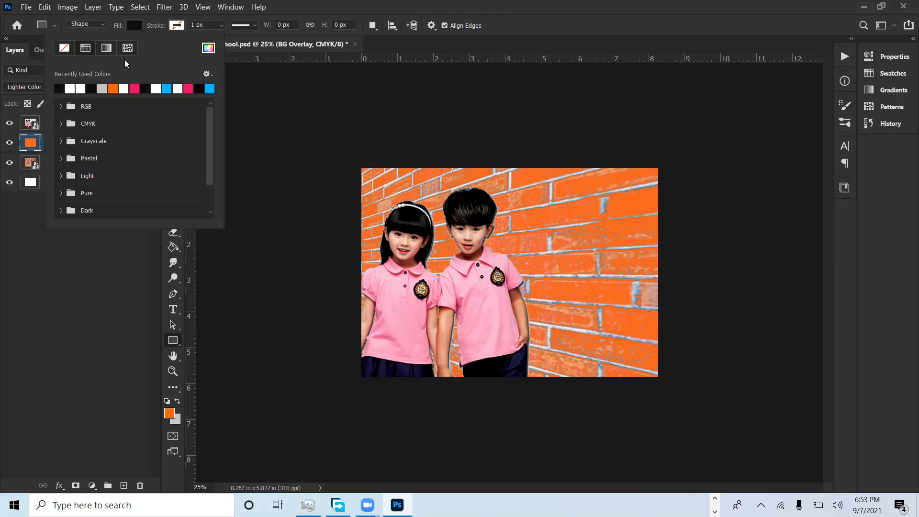
left_click(753, 10)
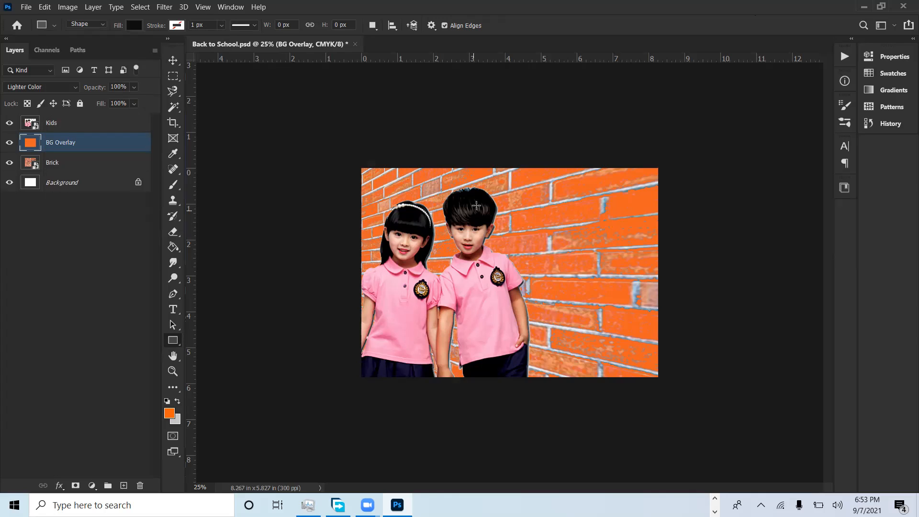
left_click_drag(473, 197, 637, 347)
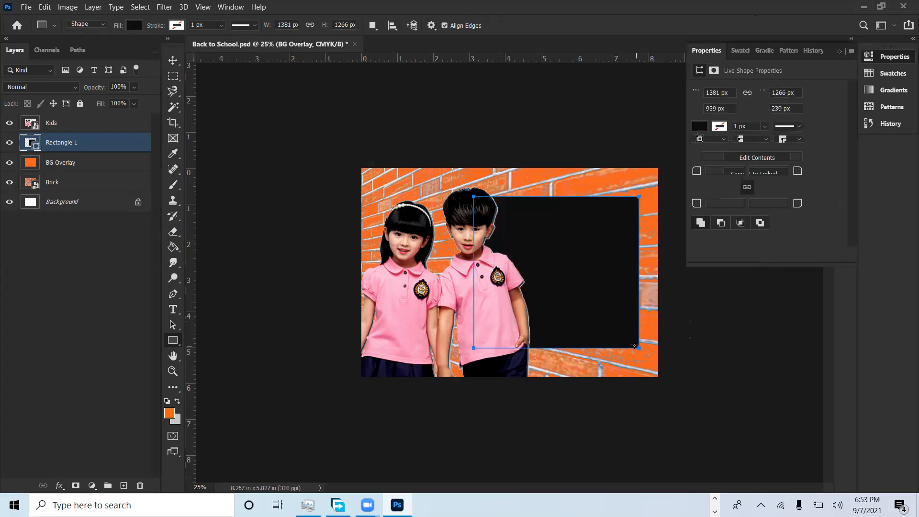
left_click(174, 61)
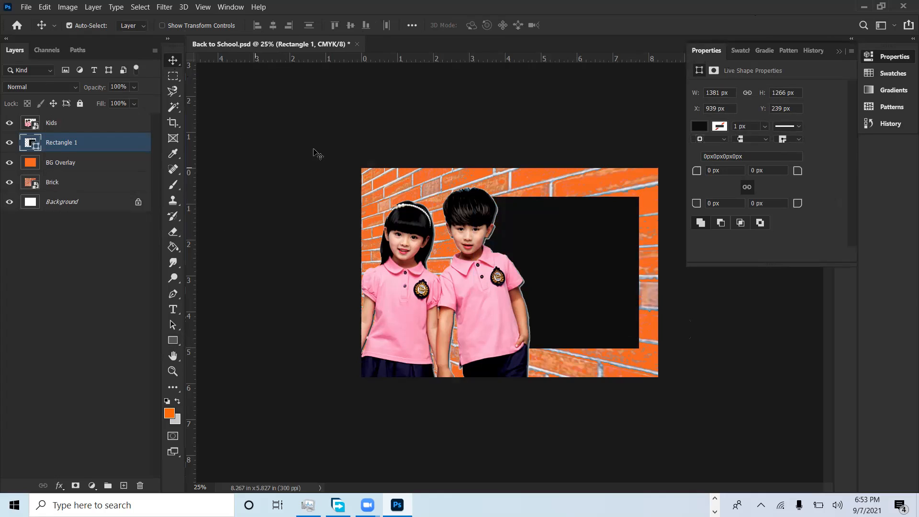
left_click(837, 53)
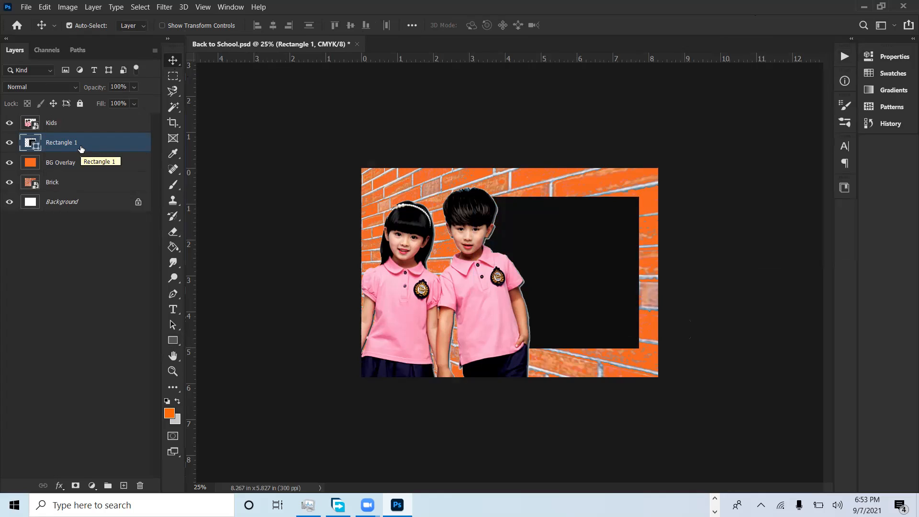
Step: Rename the rectangle layer as Board and convert it to a smart object
double_click(55, 143)
type("Board")
key("Return")
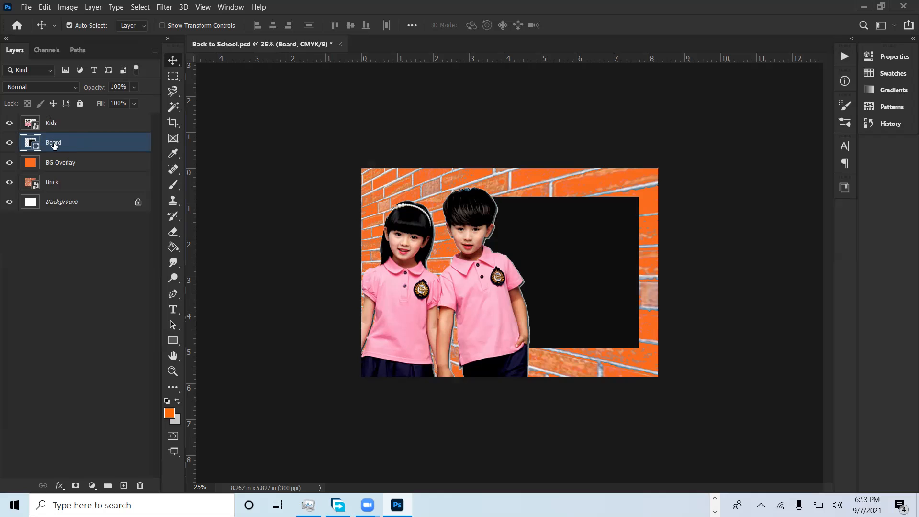
right_click(54, 143)
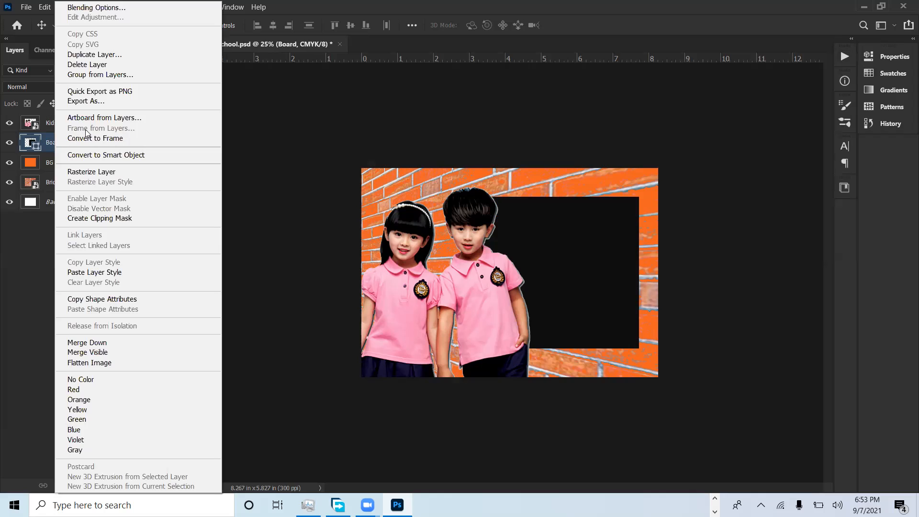
left_click(116, 154)
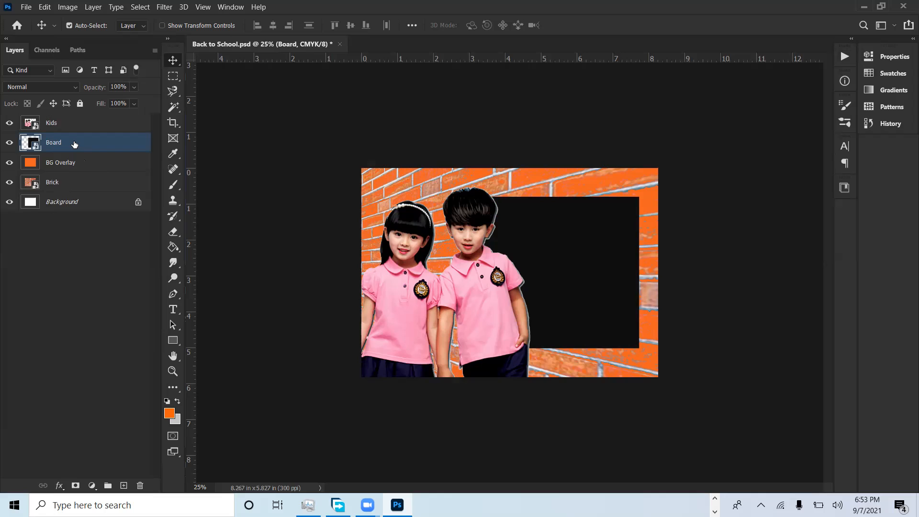
Step: Try pasting the copied layer style onto the Board smart object, and undo the paste
right_click(75, 143)
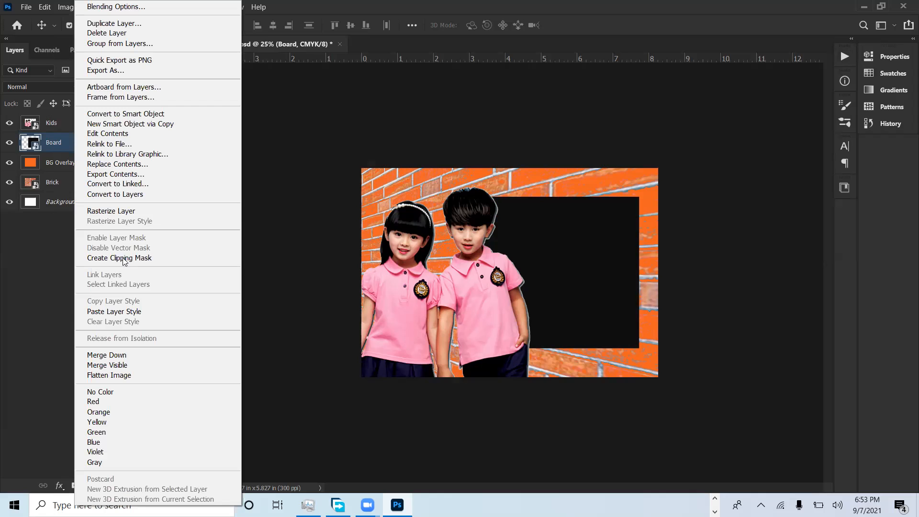
left_click(130, 312)
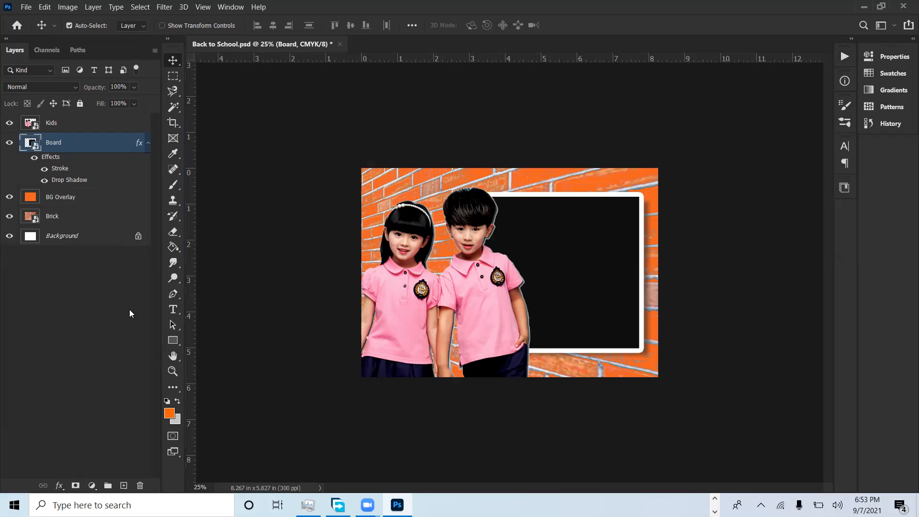
key("ctrl+z")
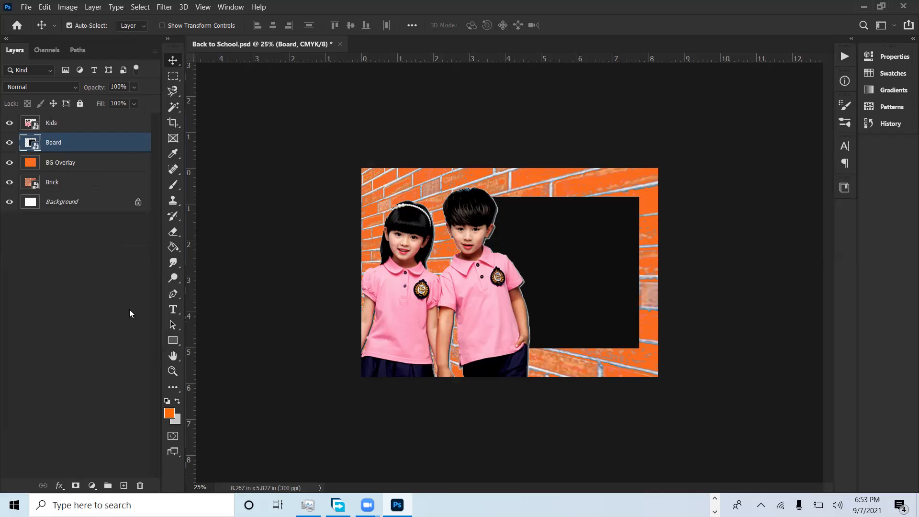
Step: Add a white 40 px outside Stroke and a Drop Shadow with 40% opacity, 85 px distance, 10% spread and 40 px size to the Board
left_click(58, 485)
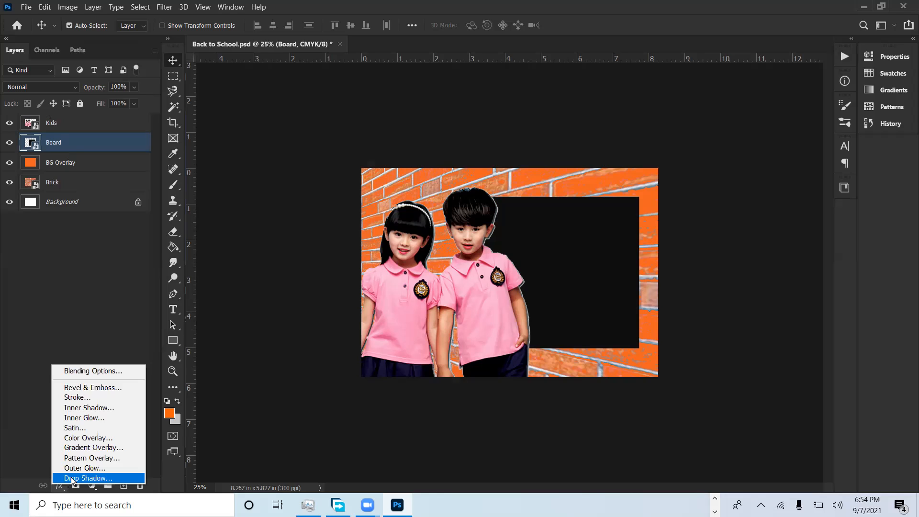
left_click(81, 398)
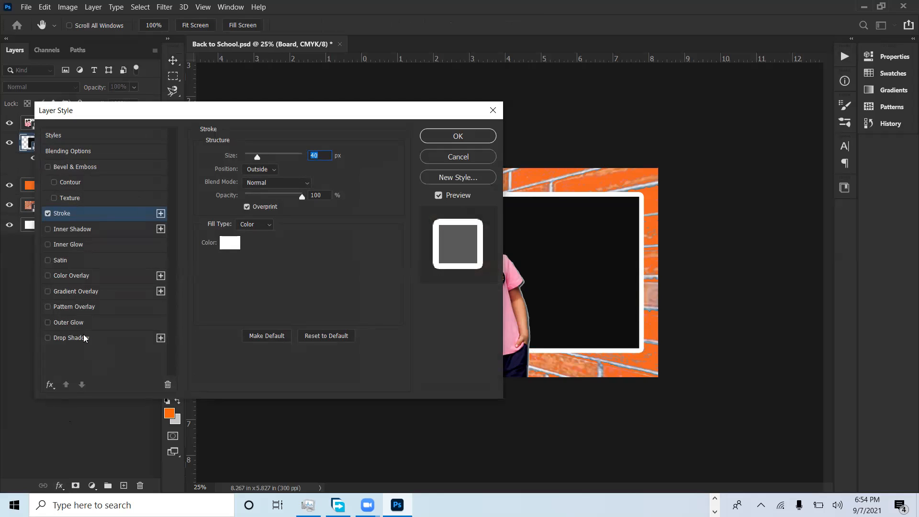
left_click(47, 338)
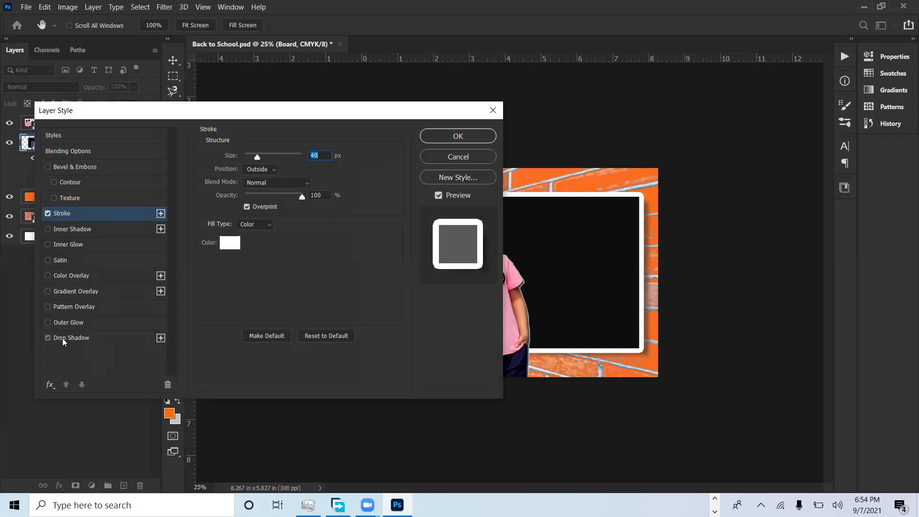
left_click(64, 339)
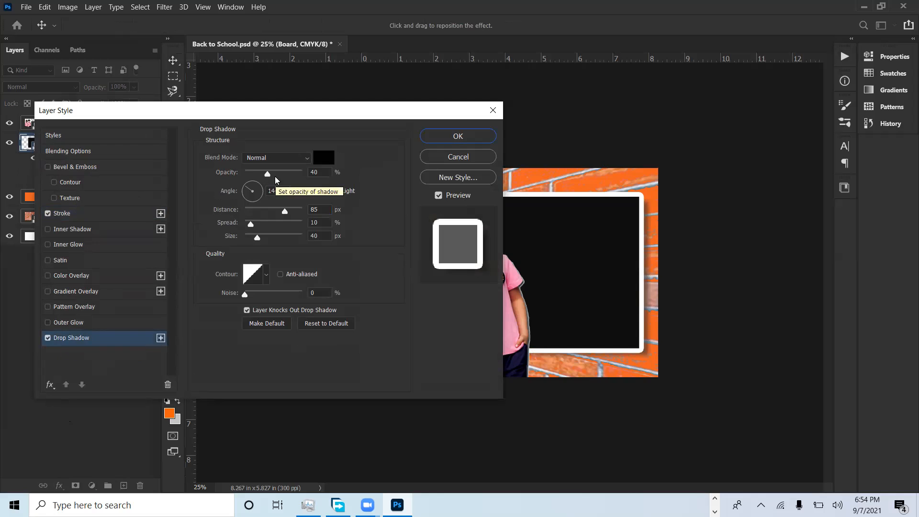
left_click(457, 137)
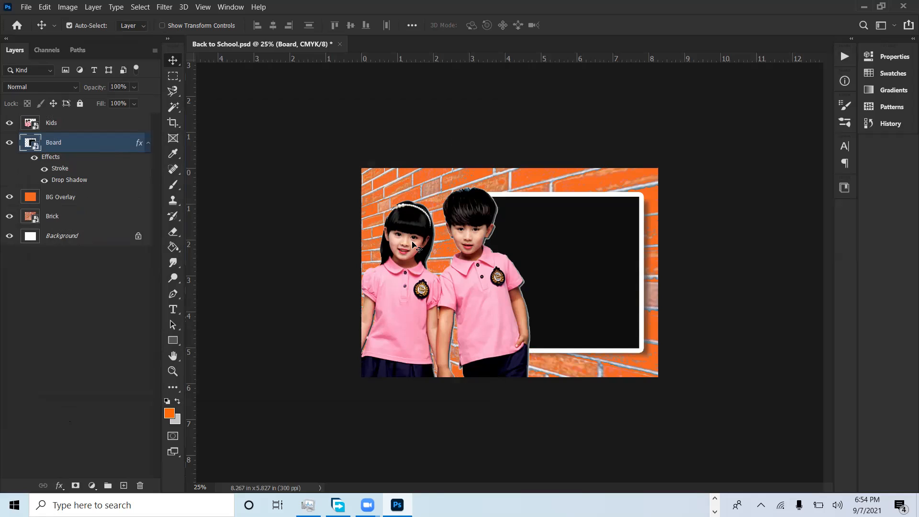
Step: Apply a perspective transform to the Board, shortening its left edge to follow the wall, and open the smart object's contents
key("ctrl")
key("ctrl+t")
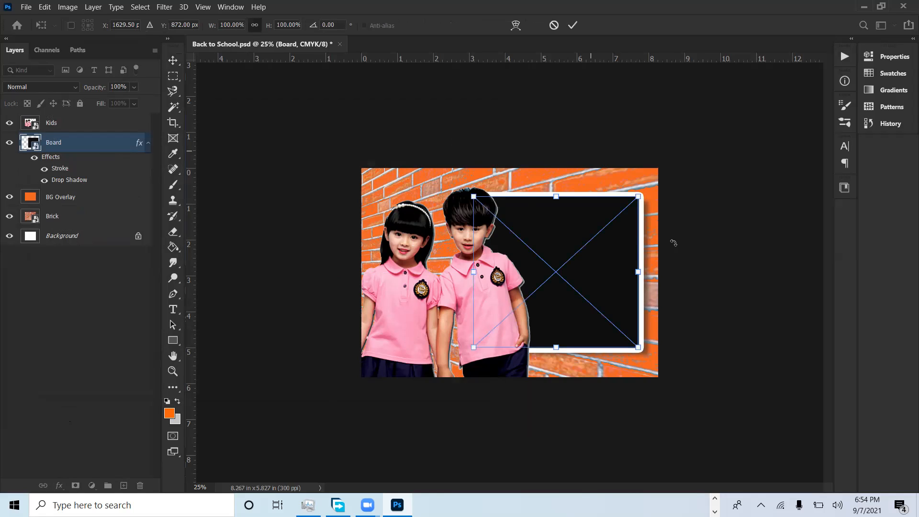
right_click(586, 237)
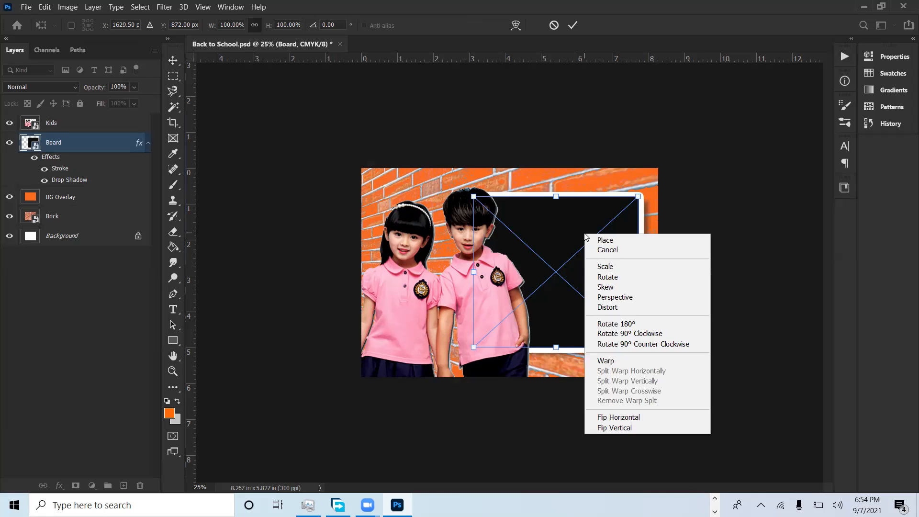
left_click(634, 298)
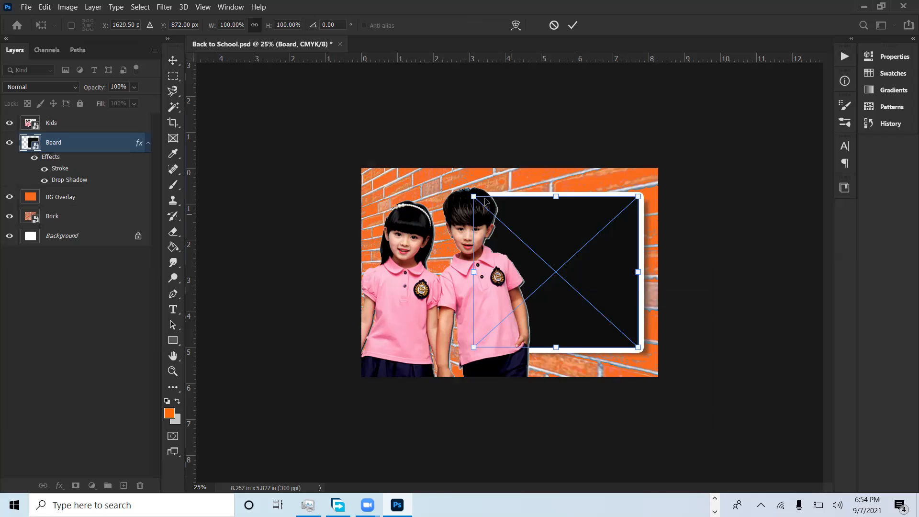
left_click_drag(474, 198, 480, 225)
key("Return")
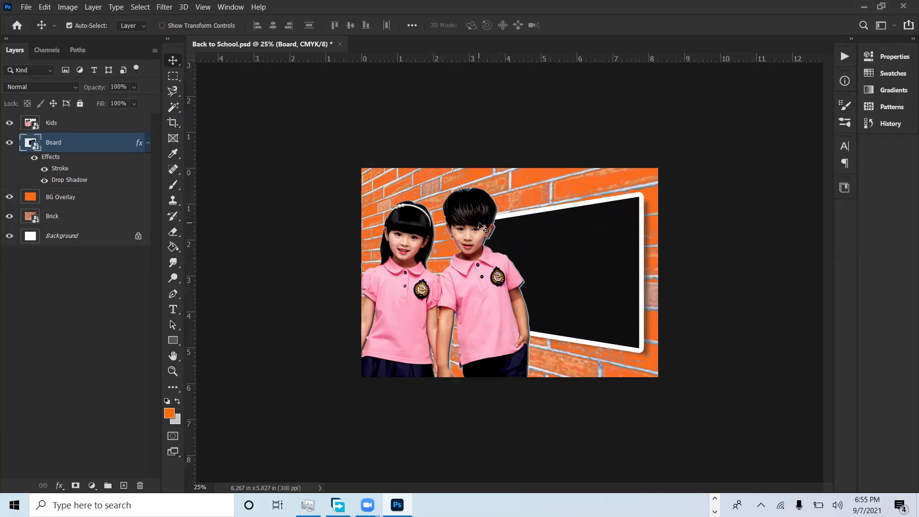
double_click(35, 148)
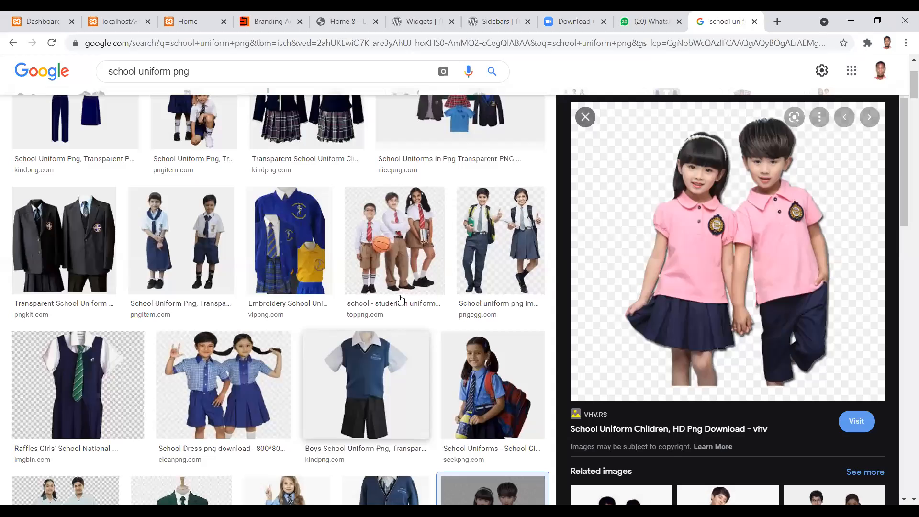
Step: Switch to the browser and search Google Images for "chalkboard texture"
scroll(398, 282, "up", 3)
left_click_drag(190, 79, 95, 90)
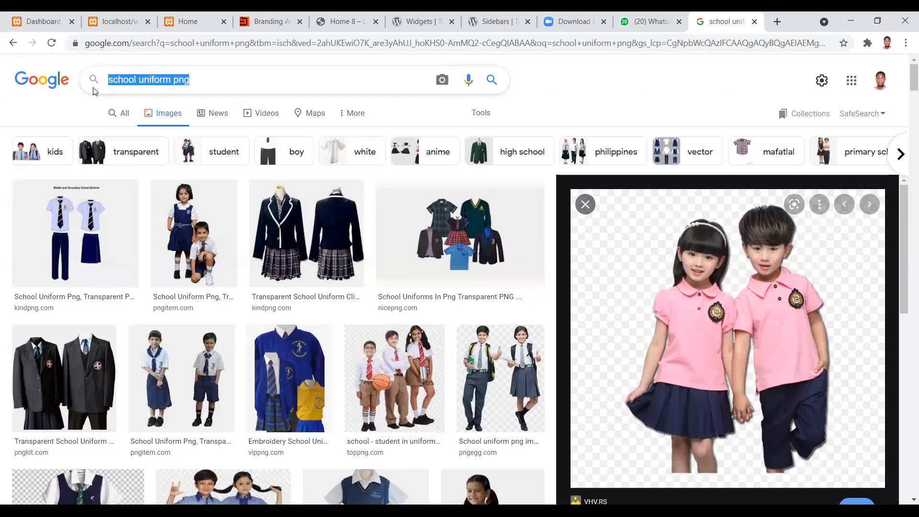
type("board ")
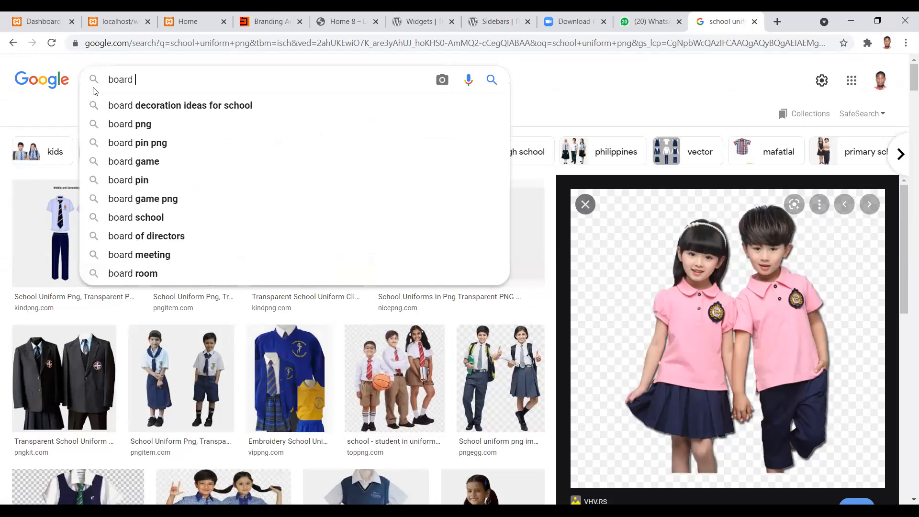
type("texture")
key("Home")
type("chalk")
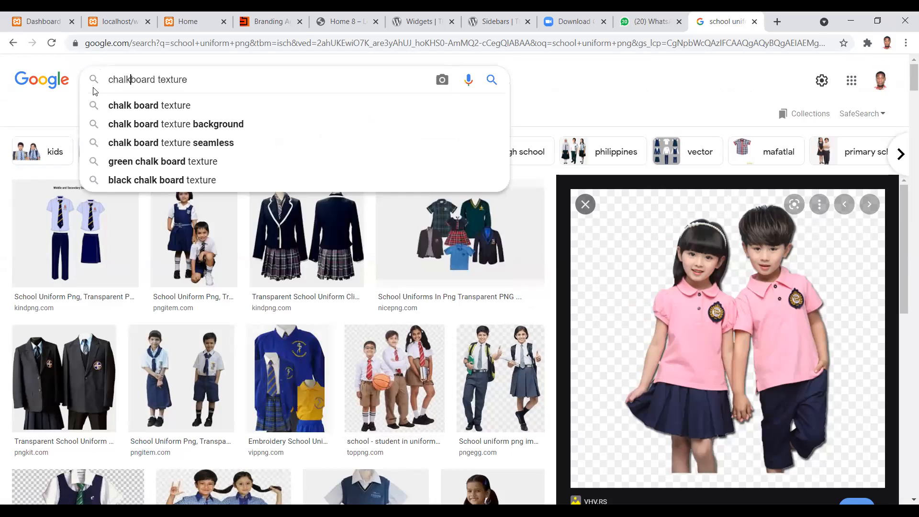
key("Return")
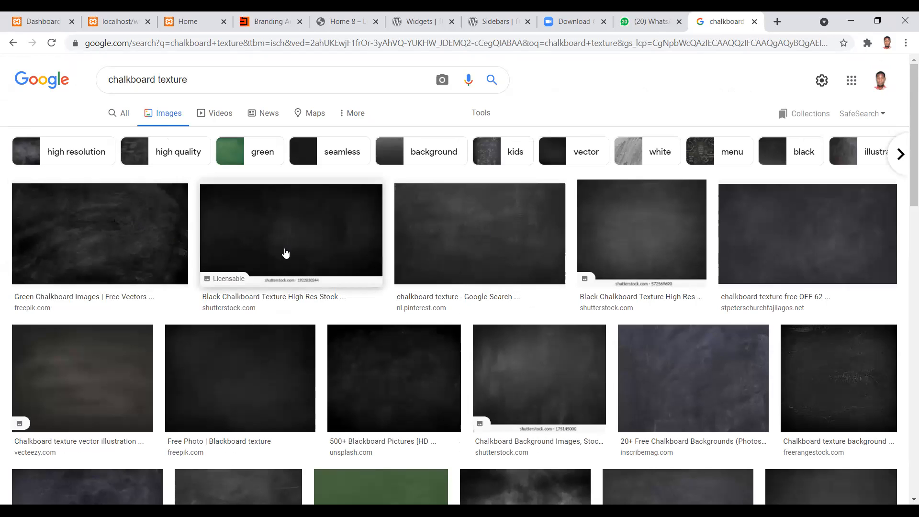
Step: Save the 1191 × 670 chalkboard texture image from the Pinterest result into the project folder
left_click(477, 231)
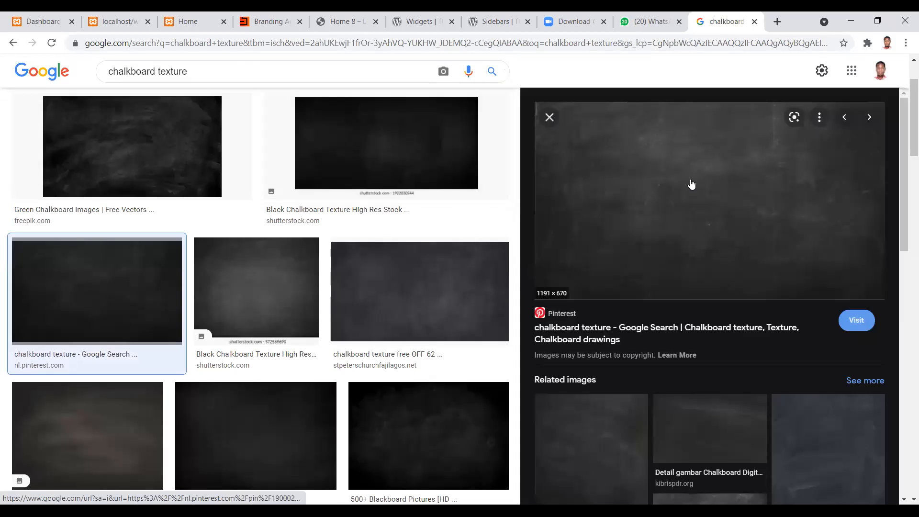
right_click(690, 179)
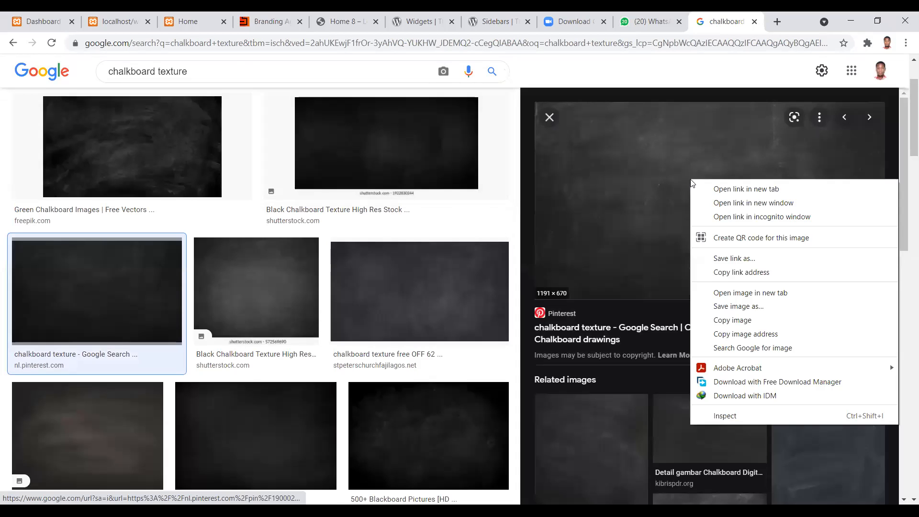
left_click(755, 306)
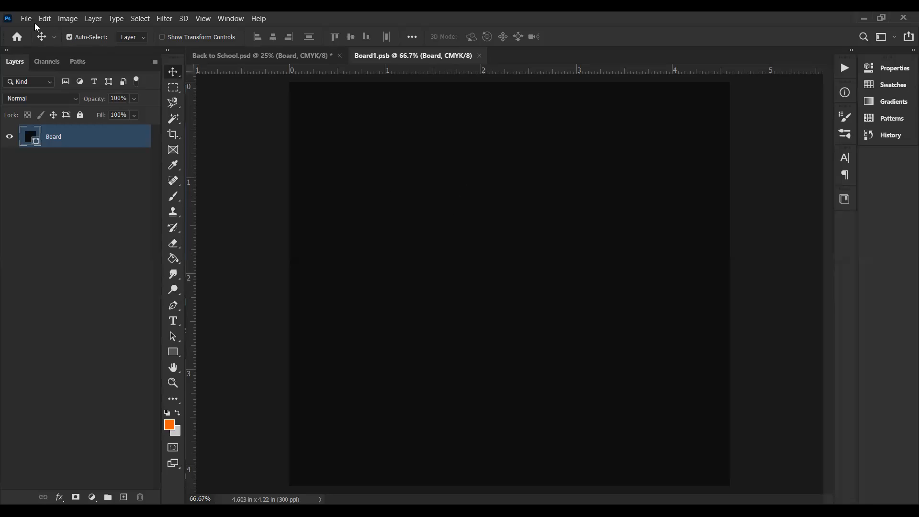
Step: Switch back to Photoshop and place the downloaded chalkboard JPG as an embedded image in the Board smart object's document
key("alt+f")
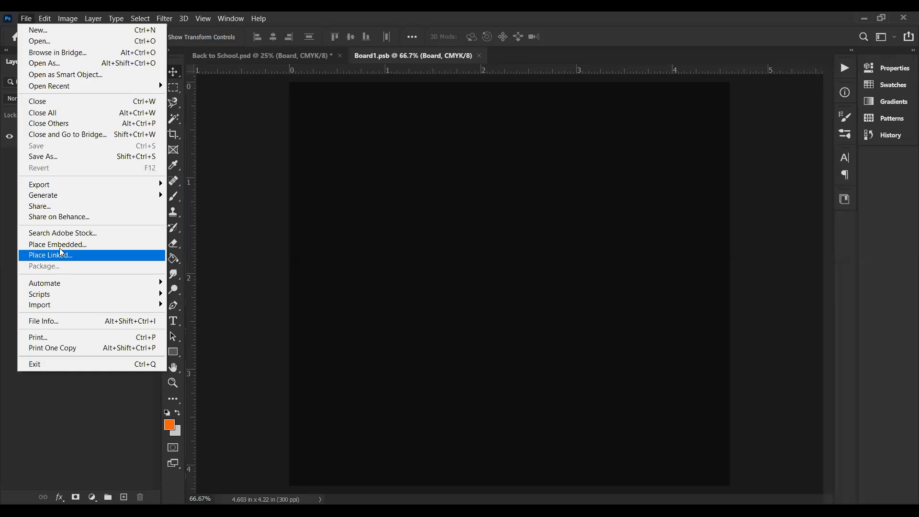
left_click(59, 245)
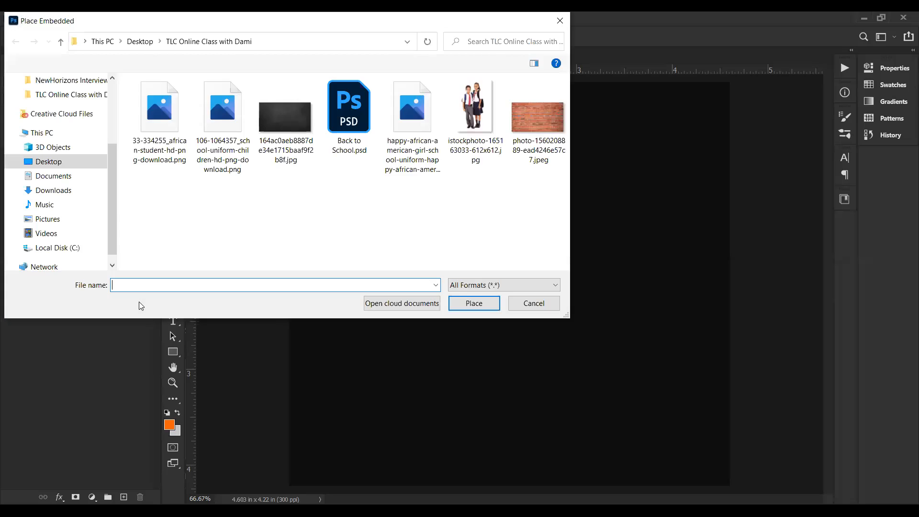
left_click(291, 119)
double_click(291, 119)
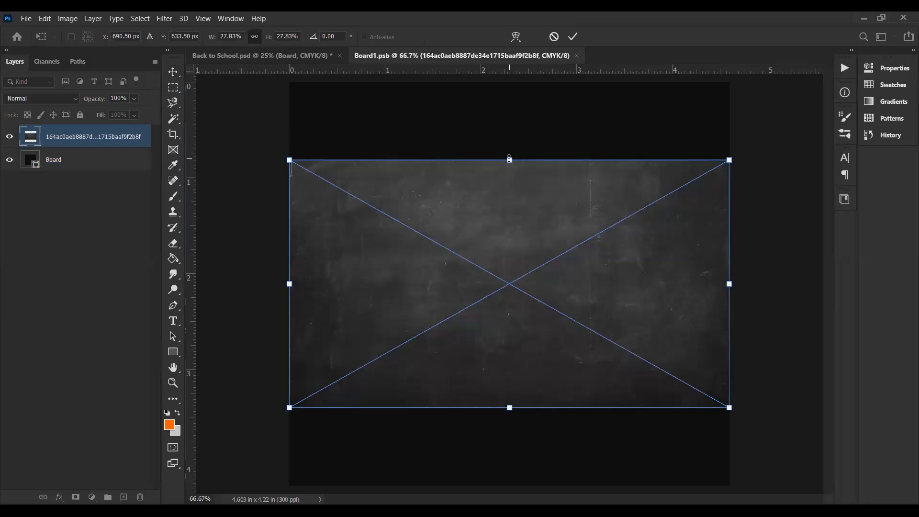
Step: Stretch the placed chalkboard texture vertically without keeping its proportions, so it covers the whole board canvas
left_click_drag(509, 159, 490, 81)
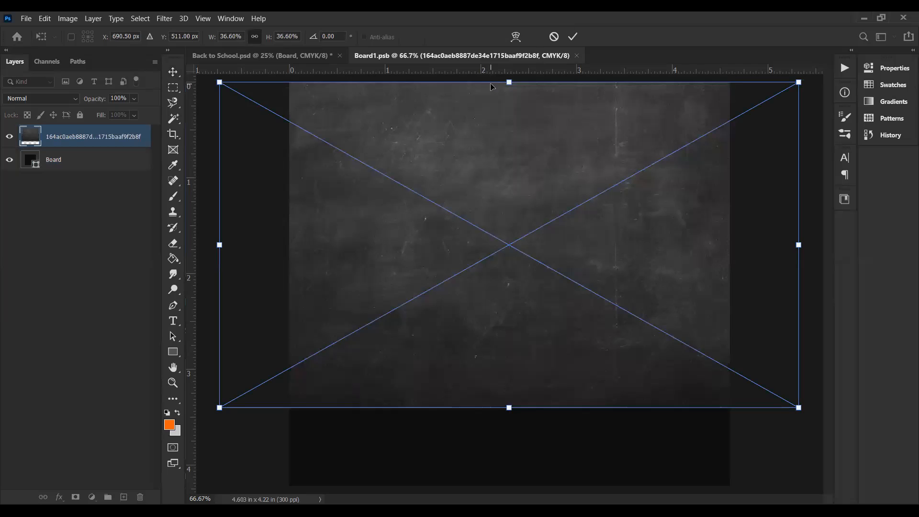
key("ctrl+z")
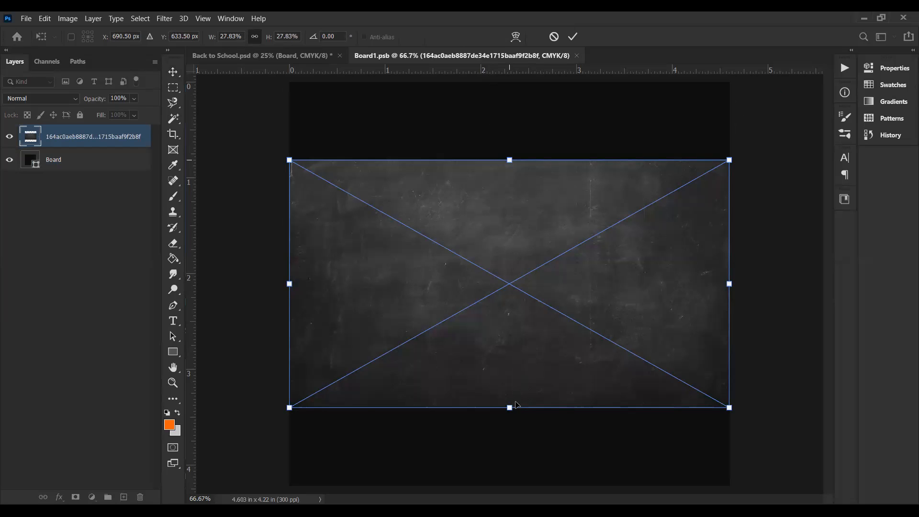
left_click_drag(509, 407, 509, 482)
key("Return")
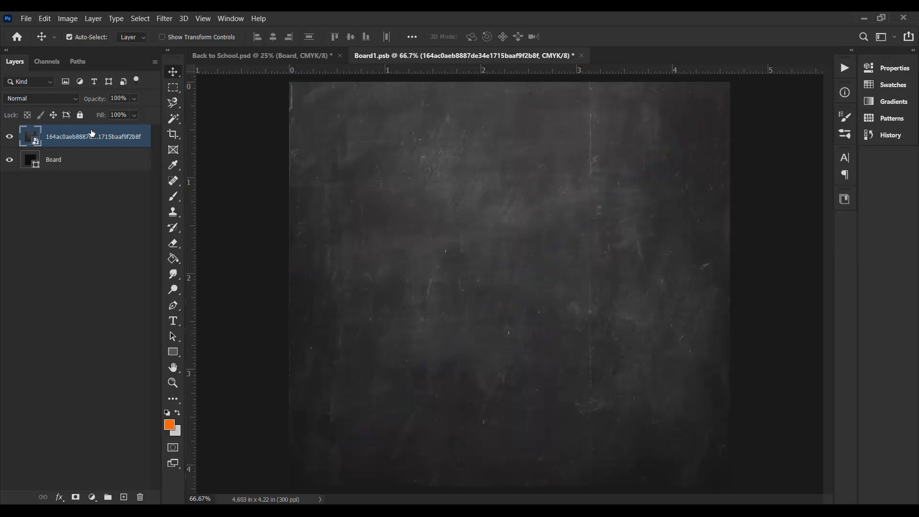
Step: Rename the placed texture layer as Chalkboard
double_click(58, 138)
type("Cha")
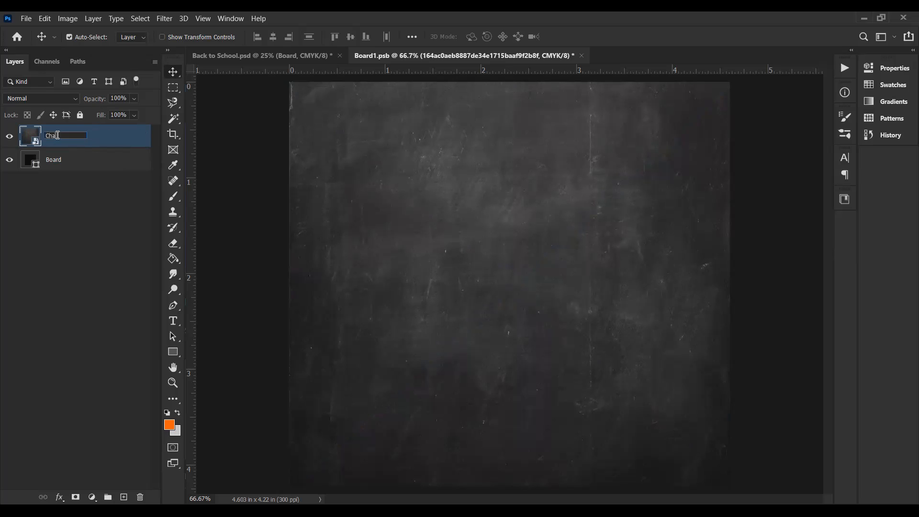
type("lkboard")
key("Return")
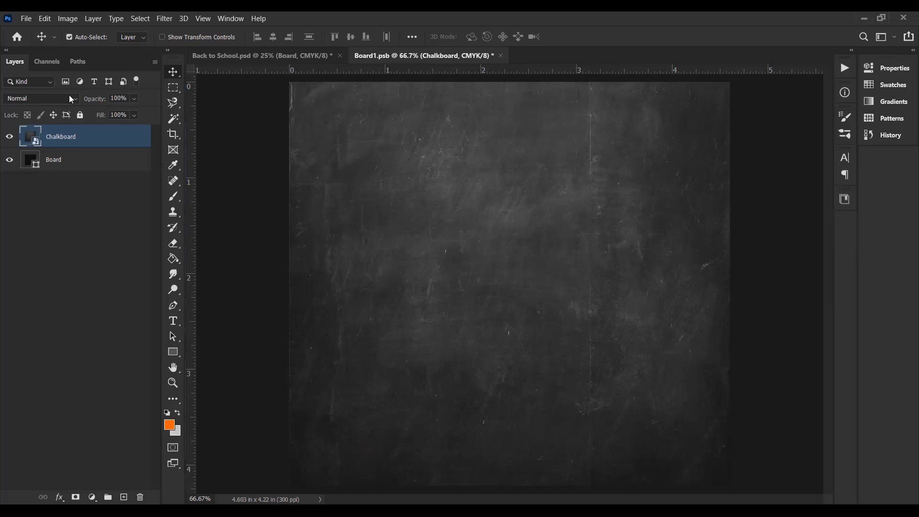
Step: Set the Chalkboard layer's opacity to 70% and deselect the layer
left_click(117, 98)
type("80")
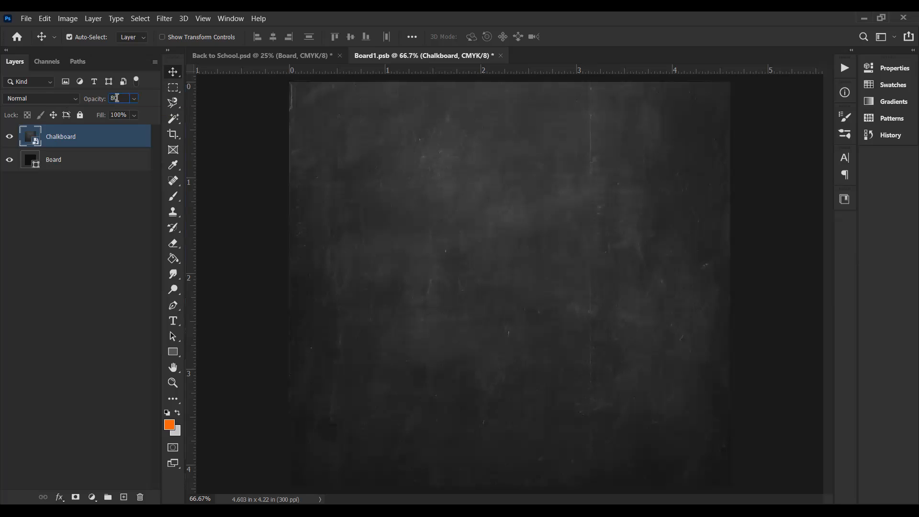
type("70")
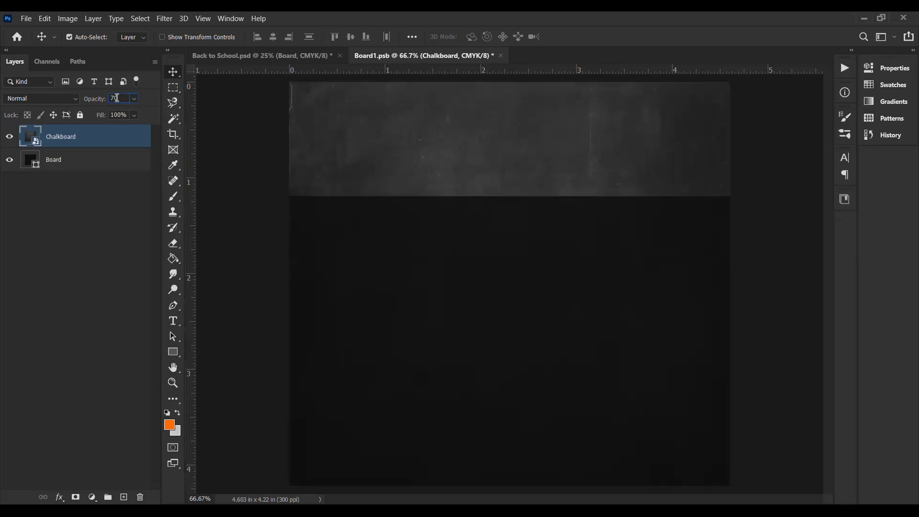
key("Return")
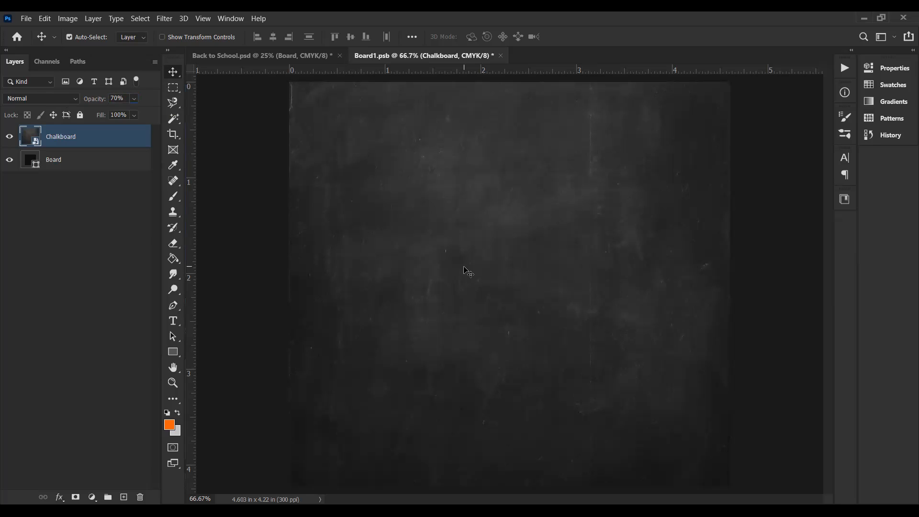
left_click(237, 303)
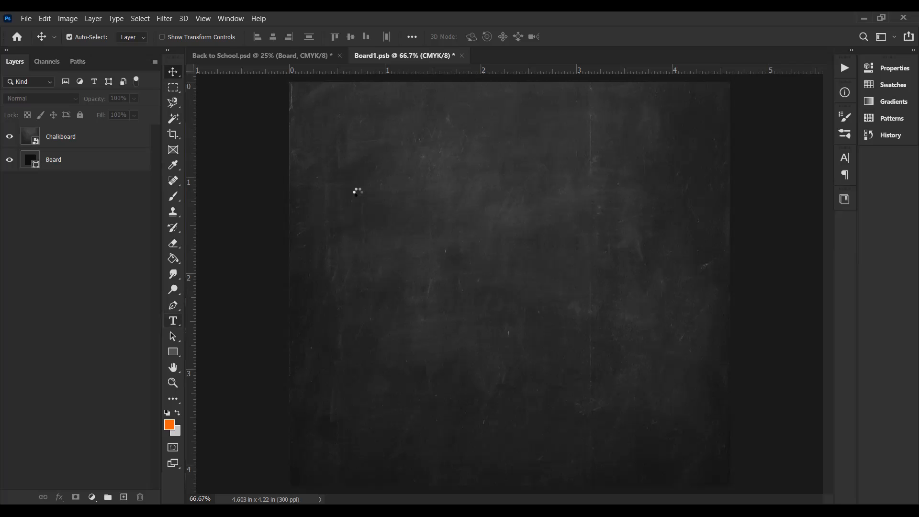
Step: Add the text "SCHOOL RESUMES" in orange near the upper left of the chalkboard
left_click(337, 152)
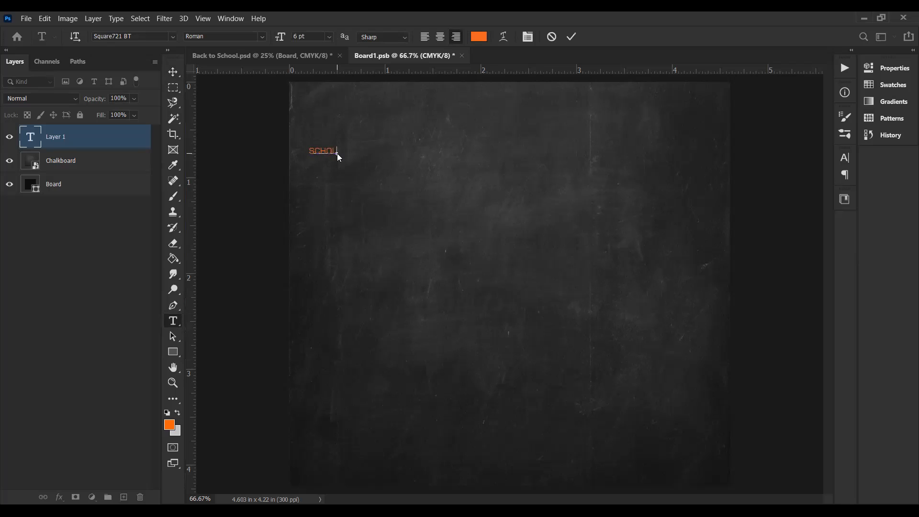
type("SCHOOL BEAUNER")
left_click(173, 72)
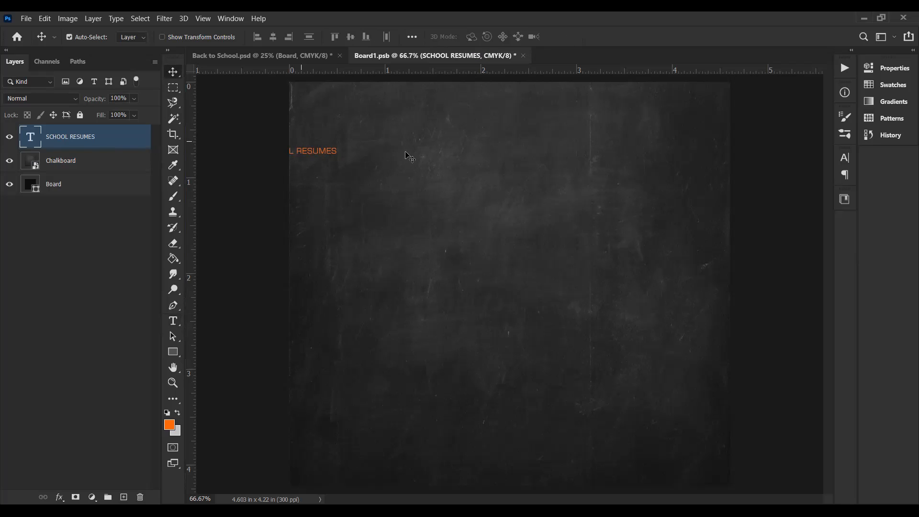
left_click(229, 206)
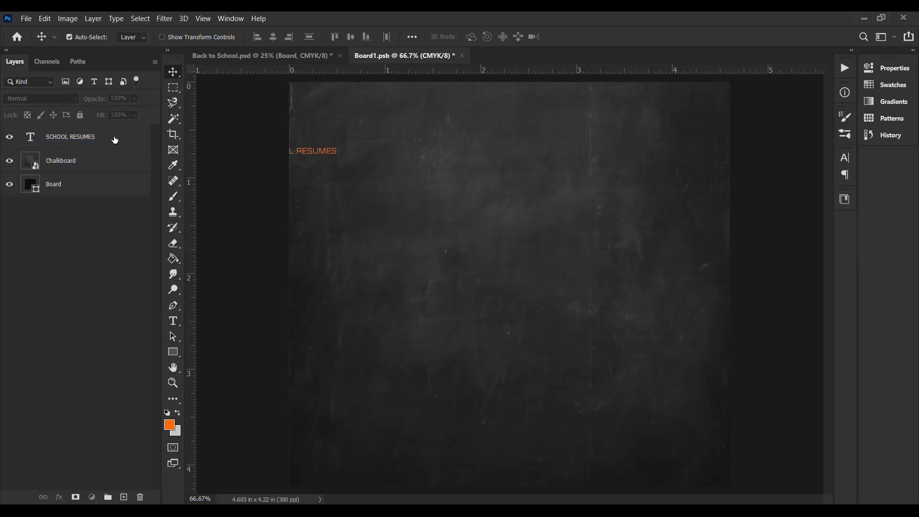
Step: Save the board document, move the SCHOOL RESUMES text fully onto the chalkboard's upper part and scale it to about 355%
left_click(115, 140)
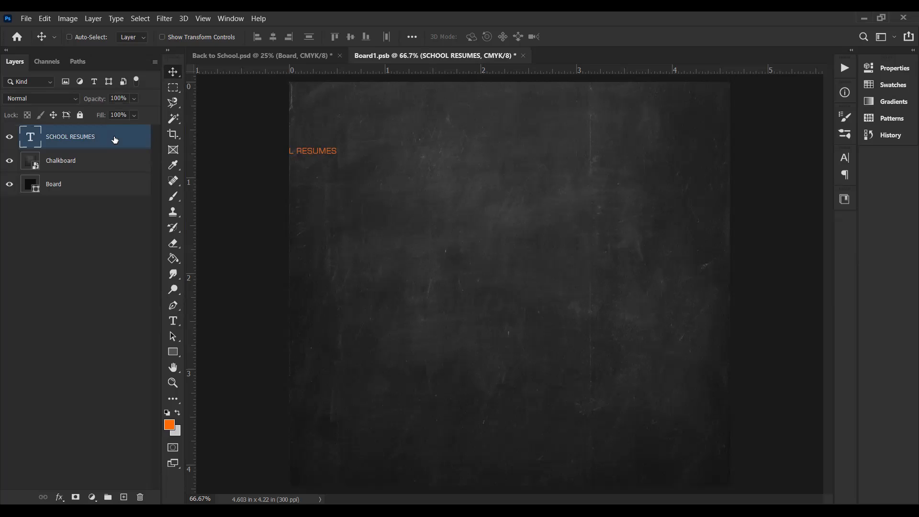
key("ctrl+s")
key("ctrl")
key("ctrl+t")
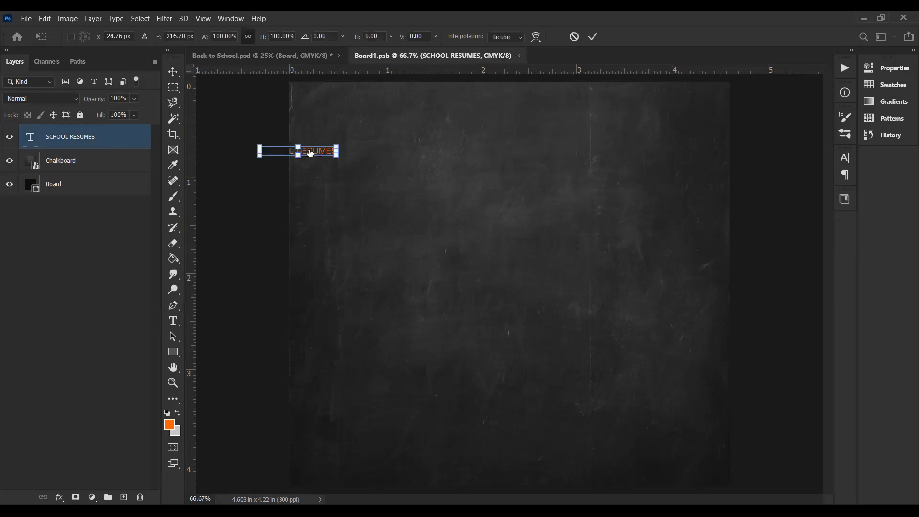
left_click_drag(313, 149, 375, 148)
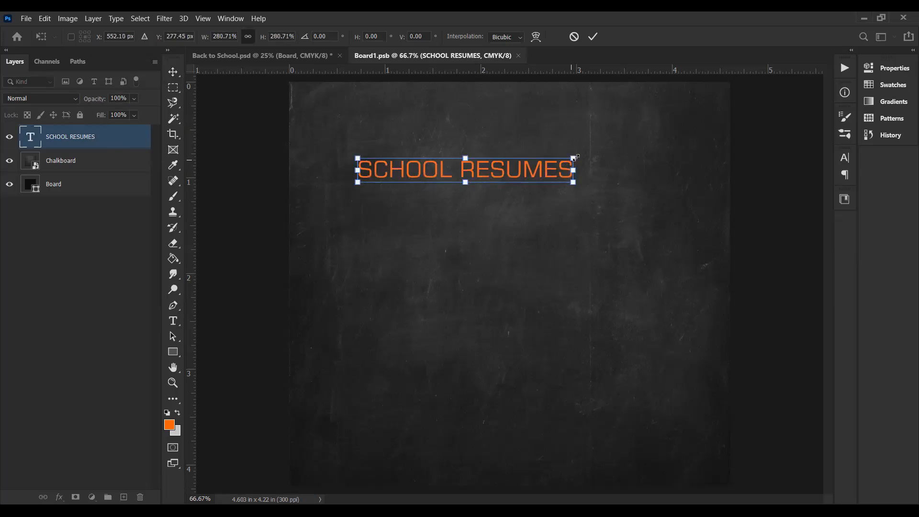
left_click_drag(611, 145, 627, 140)
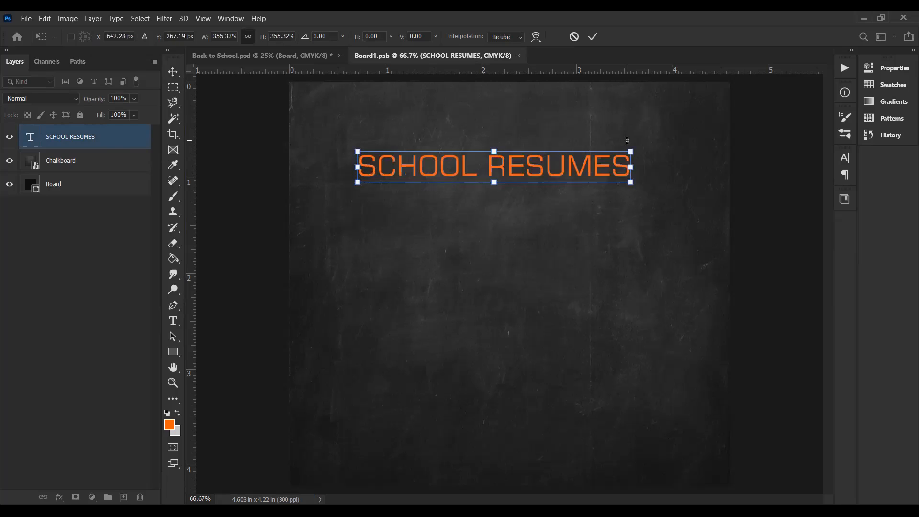
key("Return")
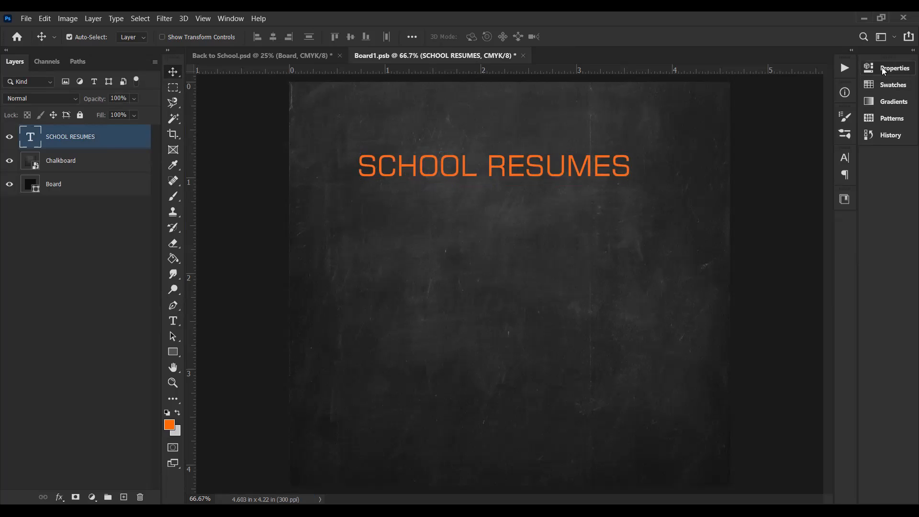
Step: Change the font of the SCHOOL RESUMES text to Lucida Handwriting Italic
left_click(862, 70)
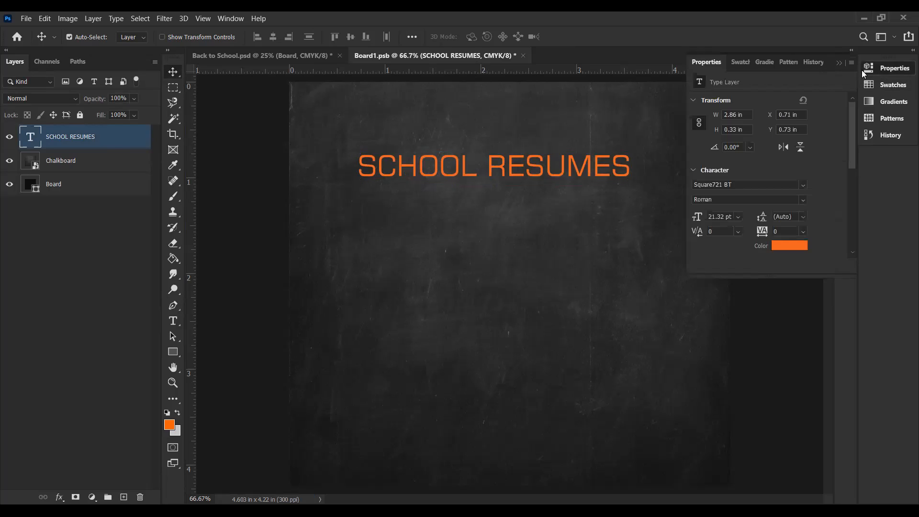
left_click(736, 182)
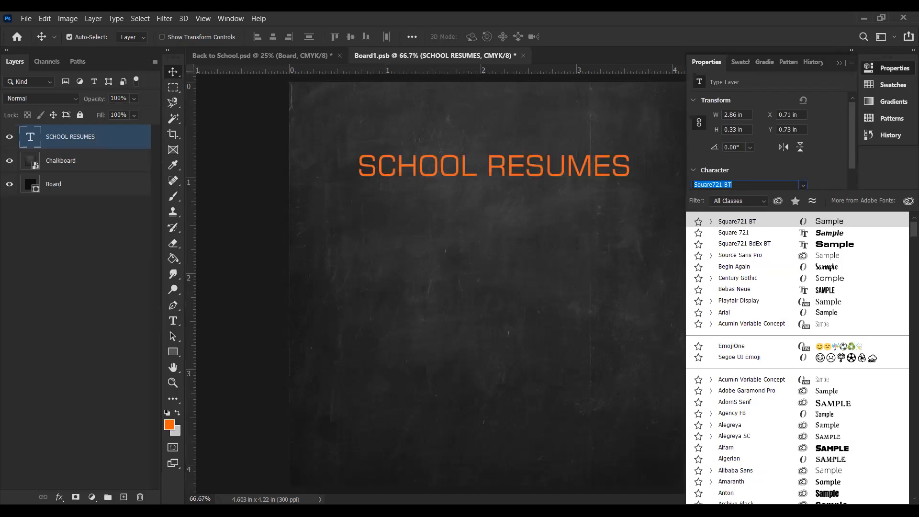
type("Lucida Handwriting")
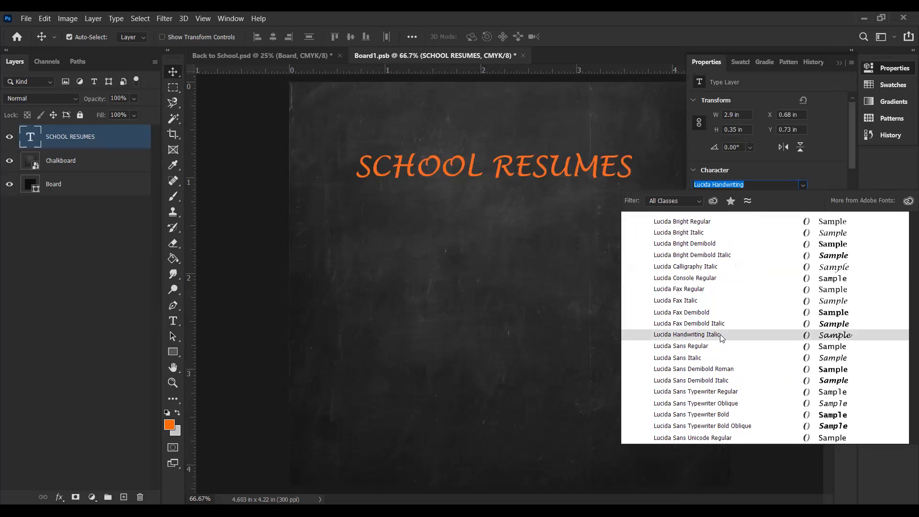
left_click(720, 334)
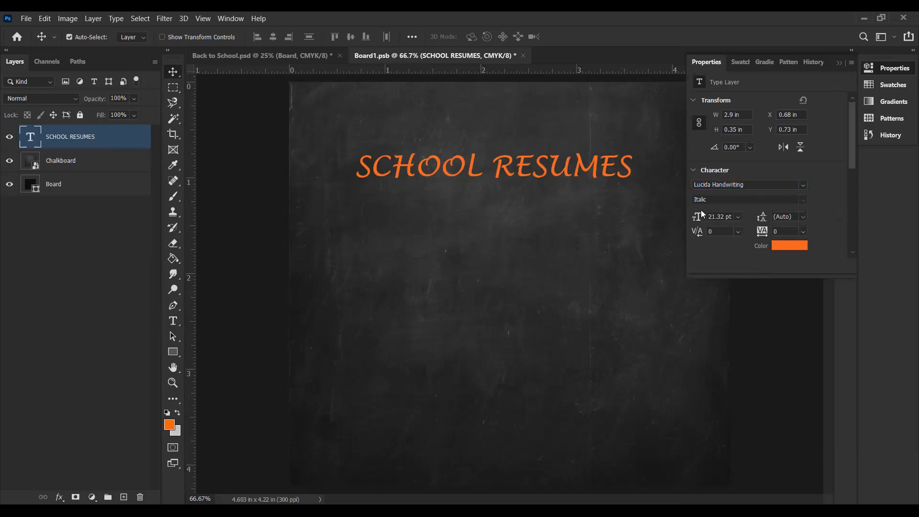
Step: Replace the chalkboard heading's wording with "School Resumes" in mixed case and commit the text
double_click(442, 168)
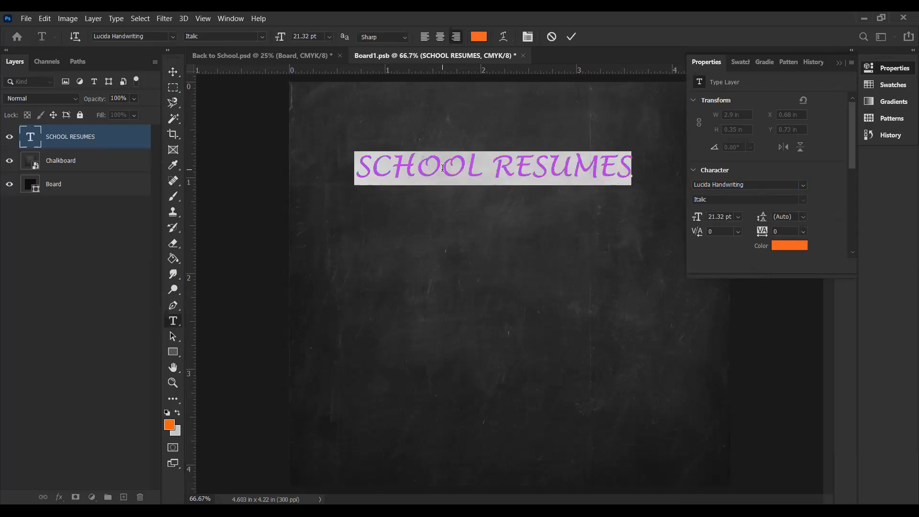
type("Sch")
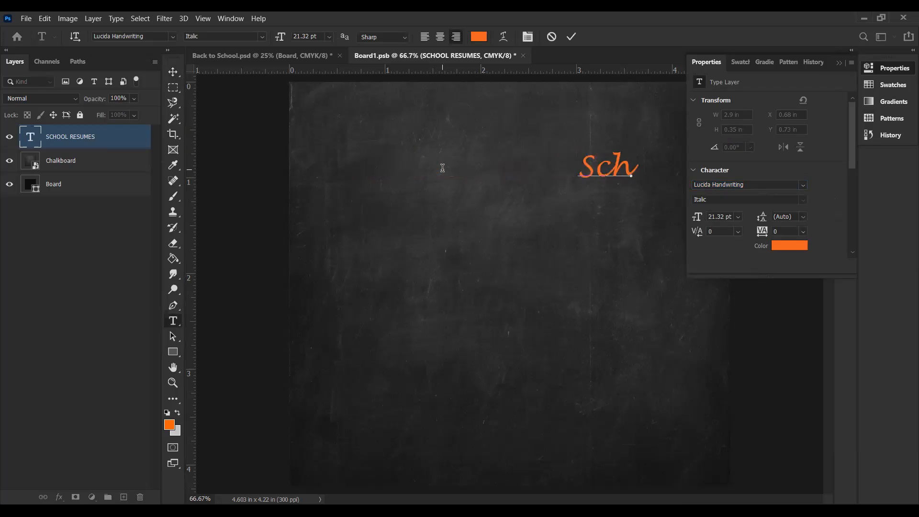
type("ool Remues")
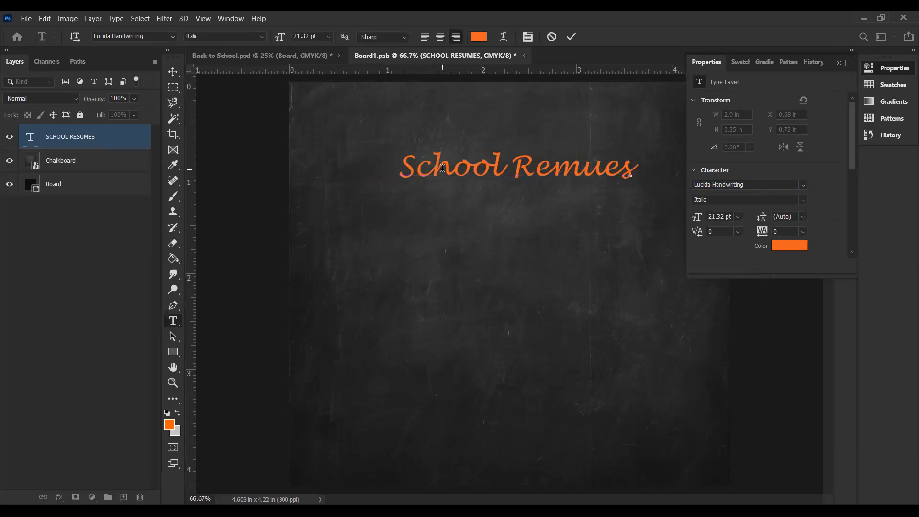
key("BackSpace")
key("BackSpace")
key("BackSpace")
key("BackSpace")
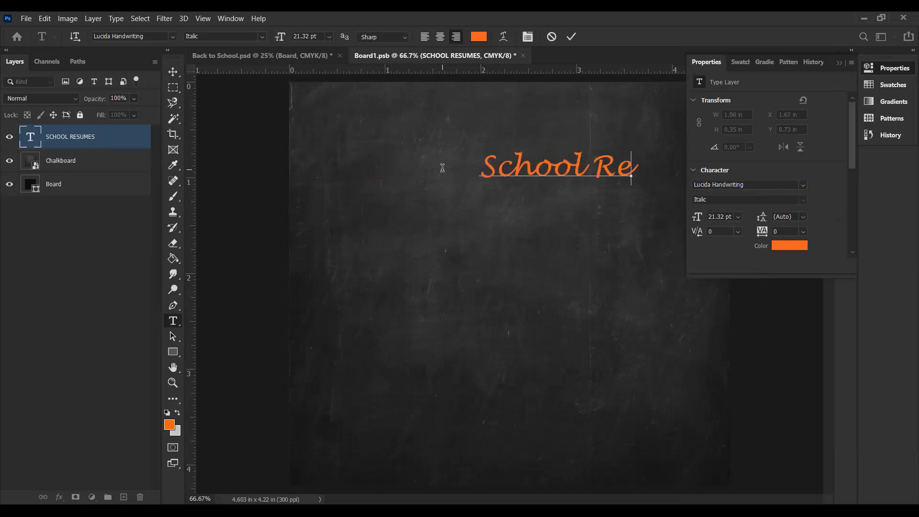
type("sumes")
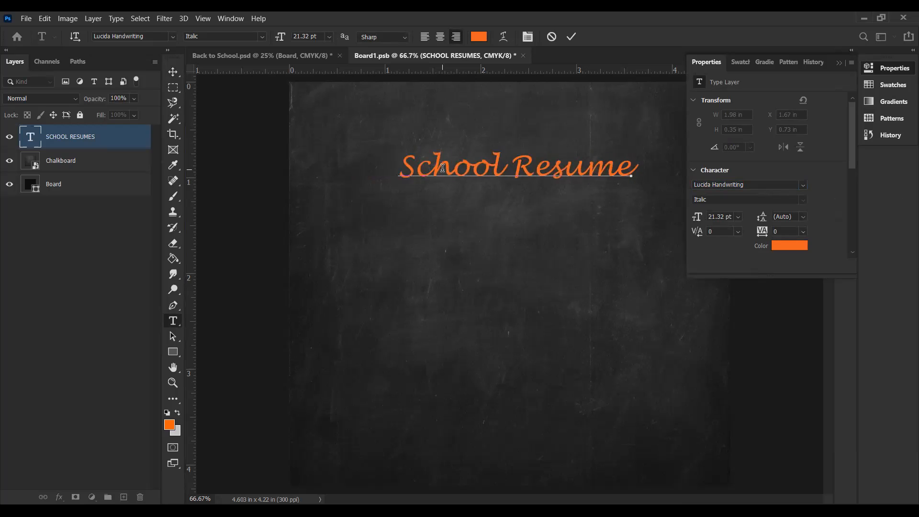
left_click(175, 71)
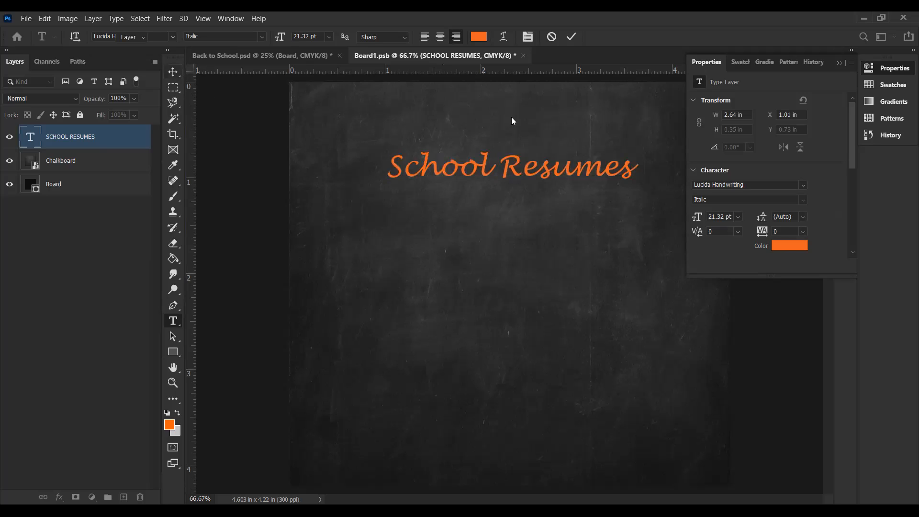
Step: Set the School Resumes text colour to white (ffffff)
left_click(784, 248)
left_click_drag(396, 234, 373, 220)
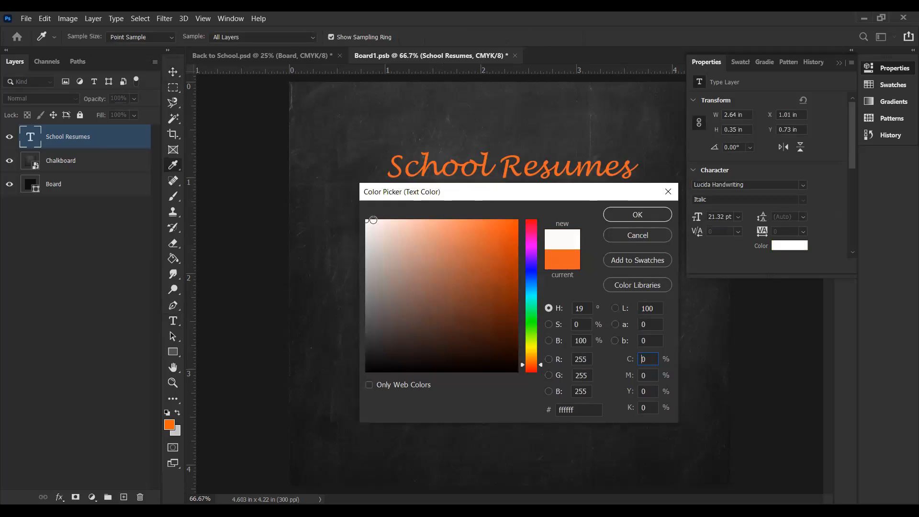
left_click(636, 216)
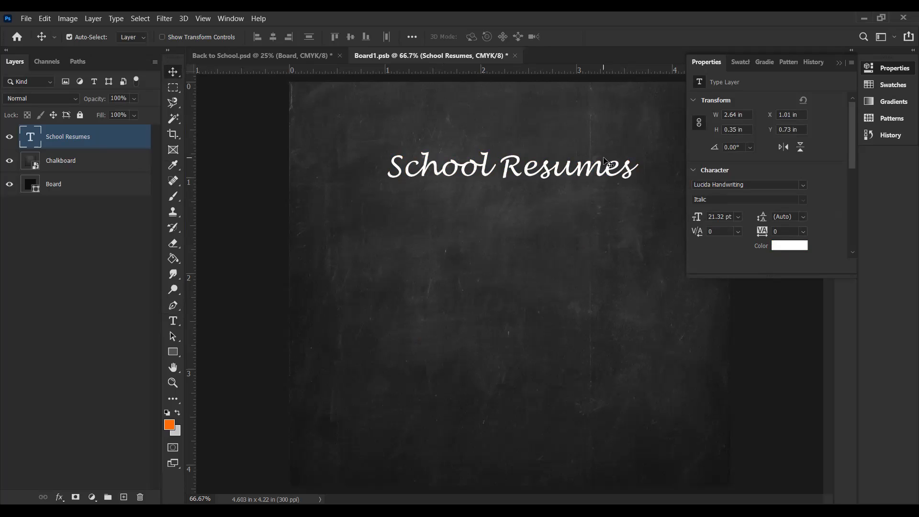
Step: Move the School Resumes text to the upper right part of the chalkboard and scale it to about 24.6 pt
key("ctrl+t")
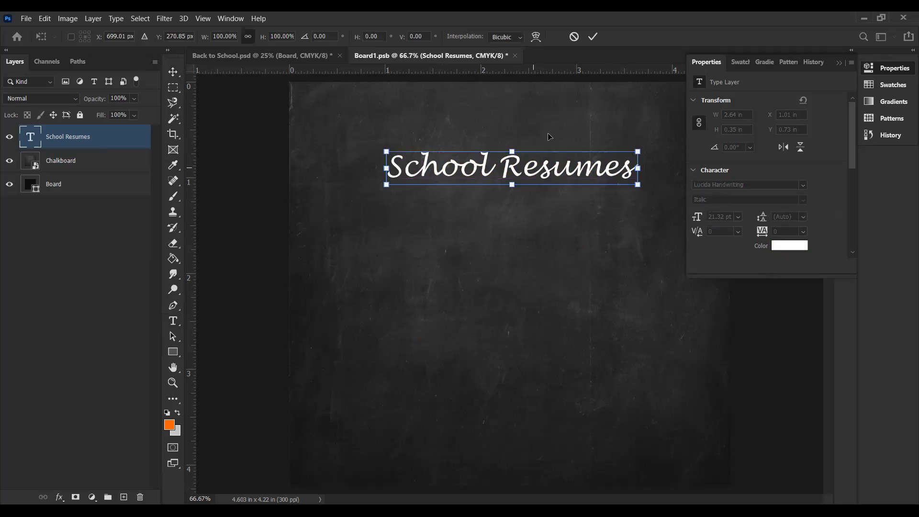
left_click_drag(548, 165, 563, 123)
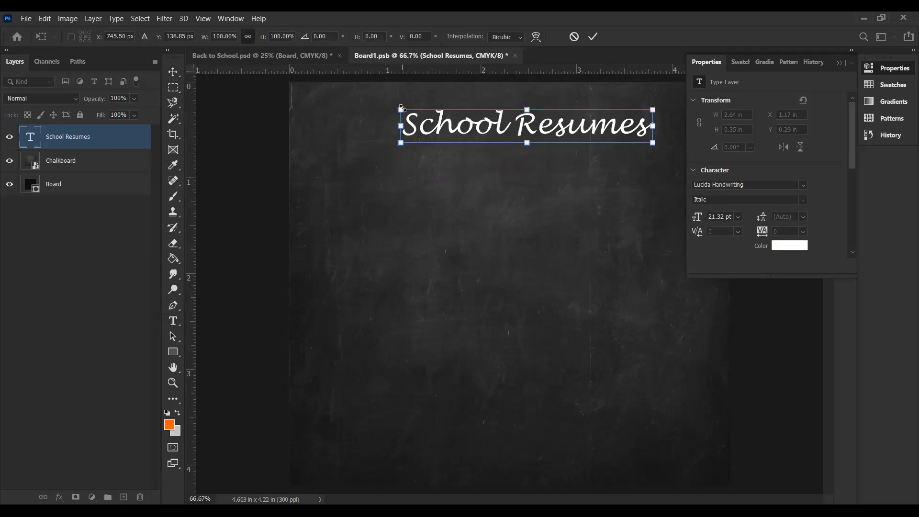
left_click_drag(401, 109, 334, 94)
left_click_drag(654, 142, 668, 144)
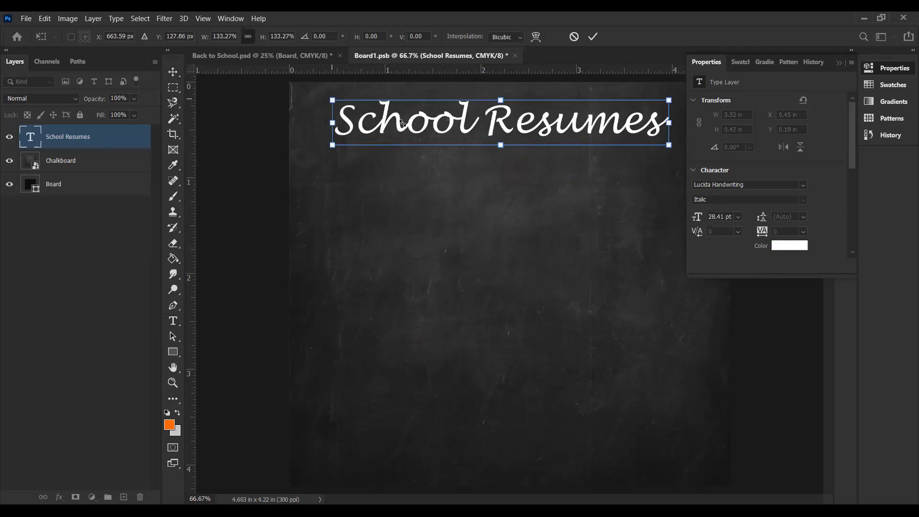
left_click_drag(402, 124, 540, 112)
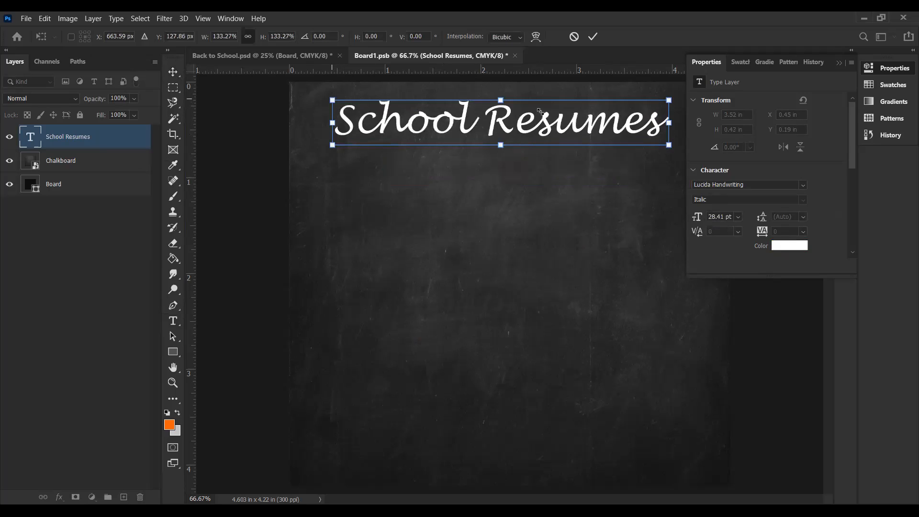
left_click(839, 63)
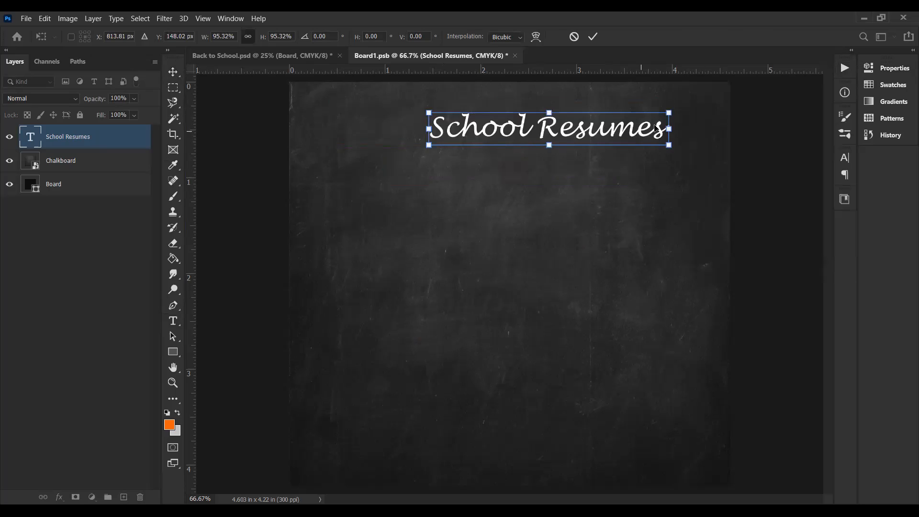
left_click_drag(642, 134, 656, 121)
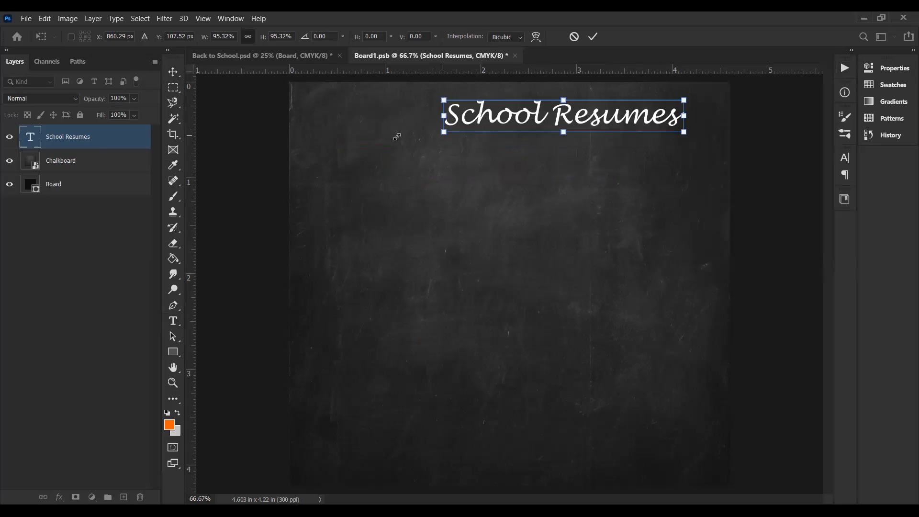
key("Return")
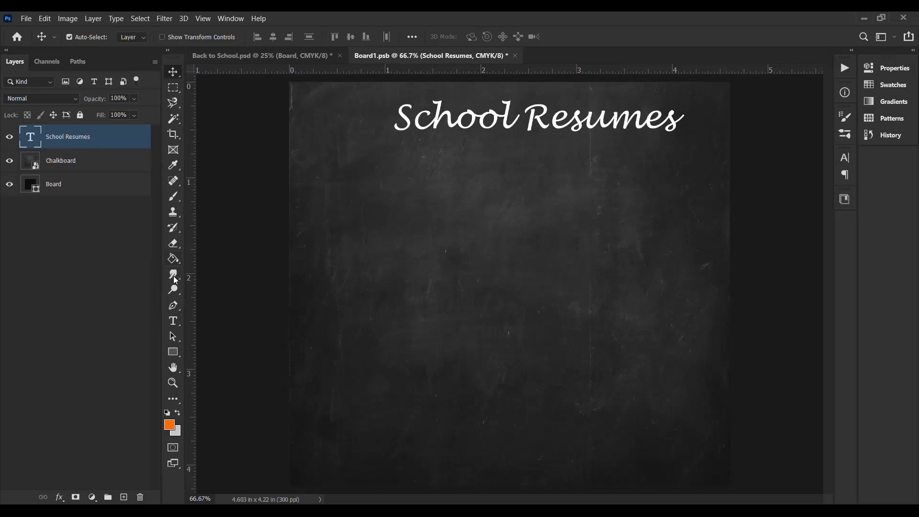
Step: Start a new white text below the heading on the chalkboard with the first line "13 SEPTEMBER 2021"
left_click(175, 320)
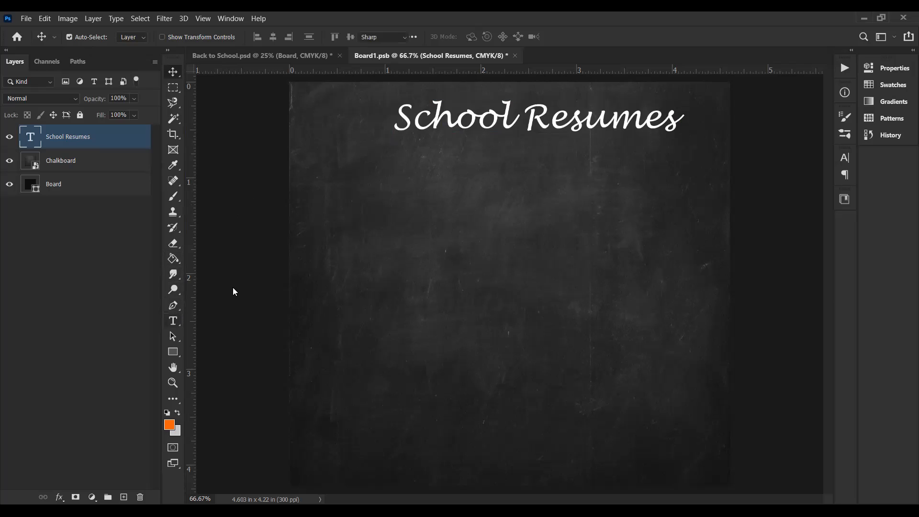
left_click(424, 222)
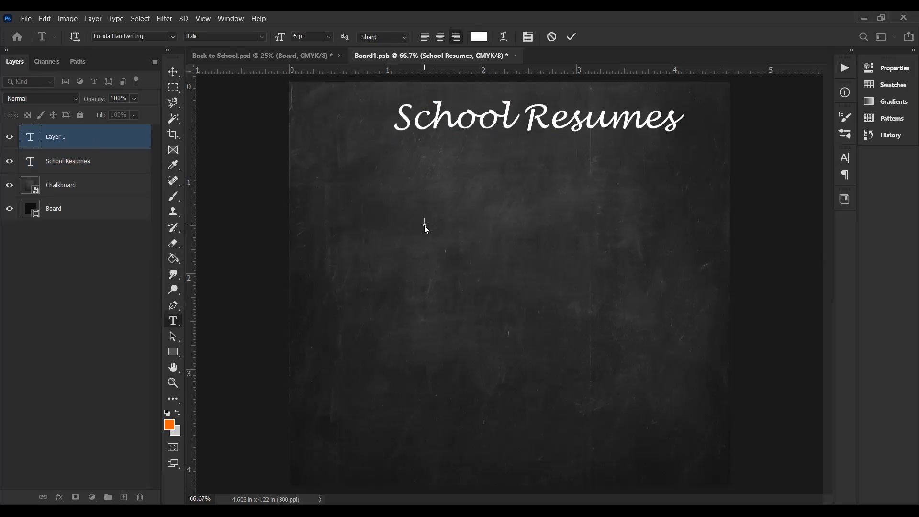
type("SEPTEMBER")
key("BackSpace")
key("BackSpace")
key("BackSpace")
key("BackSpace")
key("BackSpace")
key("BackSpace")
key("BackSpace")
type("PTMBER")
type("ER")
type(" 2021")
key("BackSpace")
key("BackSpace")
Step: Add the second line "FOR 21/22 ACADEMIC SESSION" to the date text and commit it
type("FOR 21")
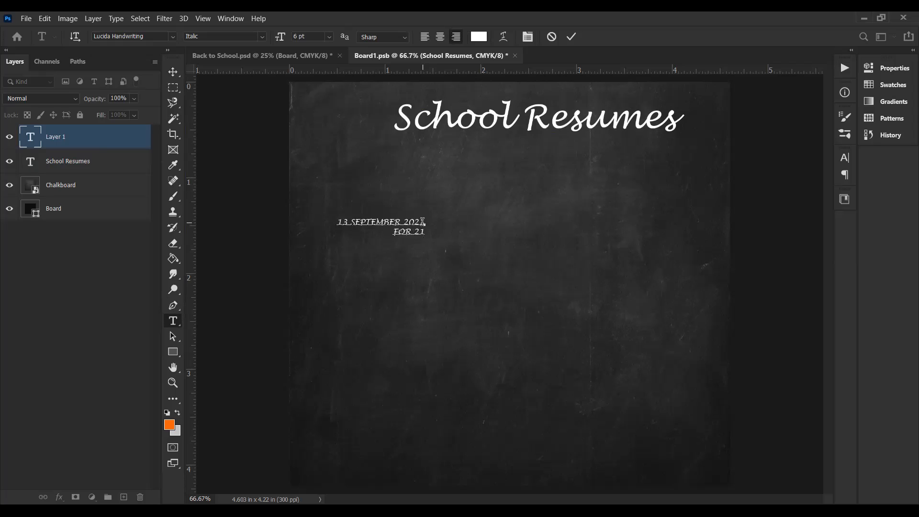
type("/22 ACADEMIC SEEION")
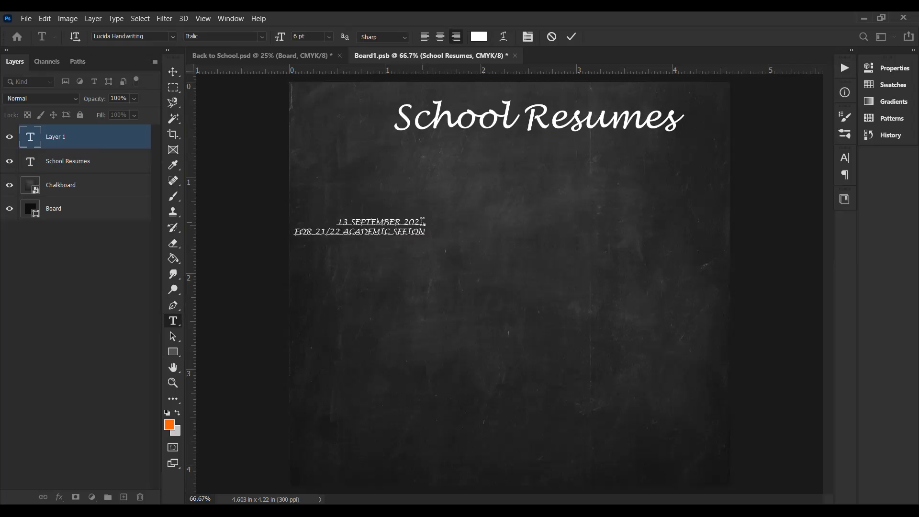
key("BackSpace")
key("BackSpace")
key("BackSpace")
key("BackSpace")
type("SSION")
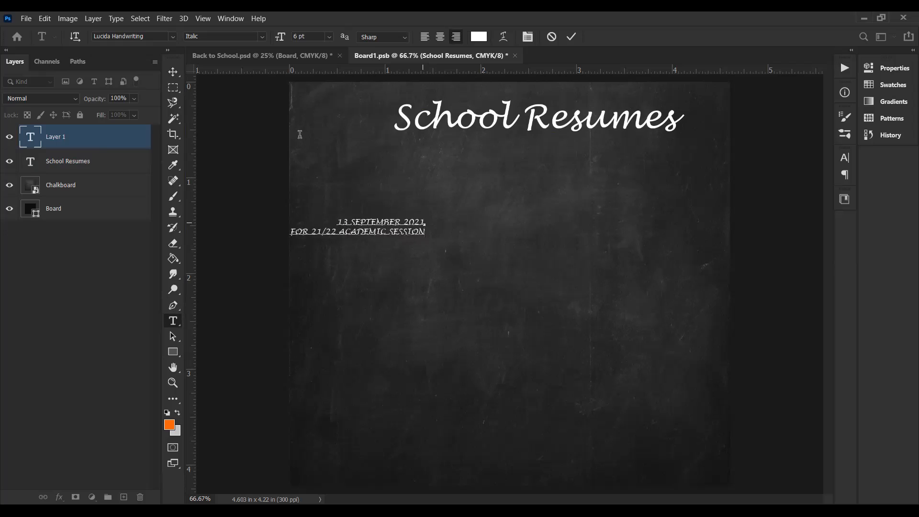
left_click(175, 73)
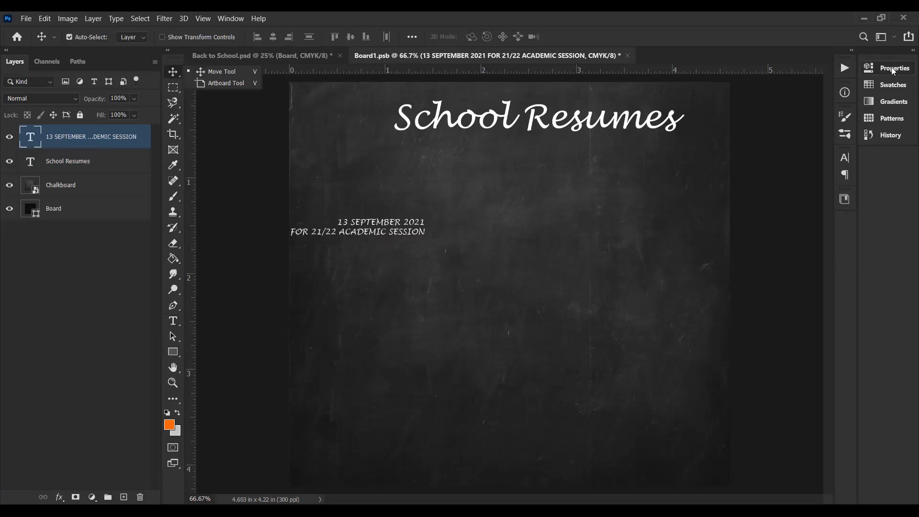
Step: Try to centre-align the two lines of the date text
scroll(819, 183, "down", 6)
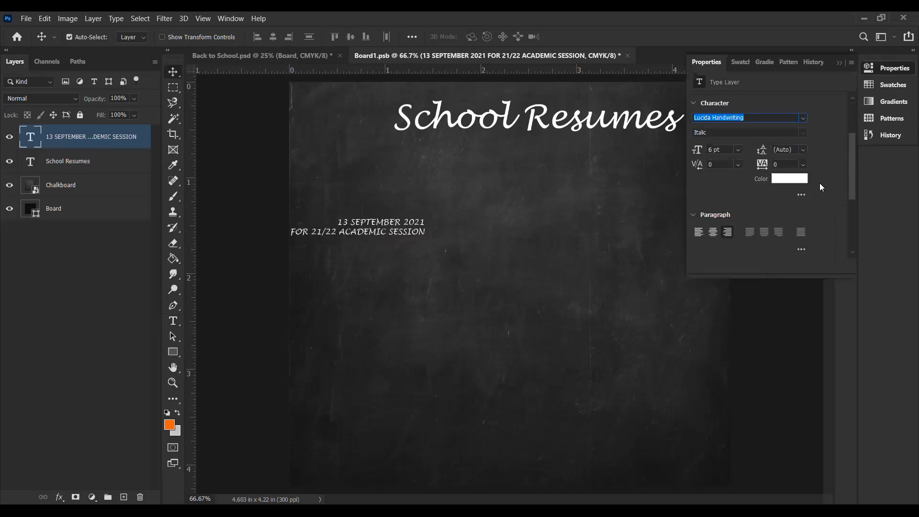
scroll(703, 163, "down", 1)
left_click(713, 108)
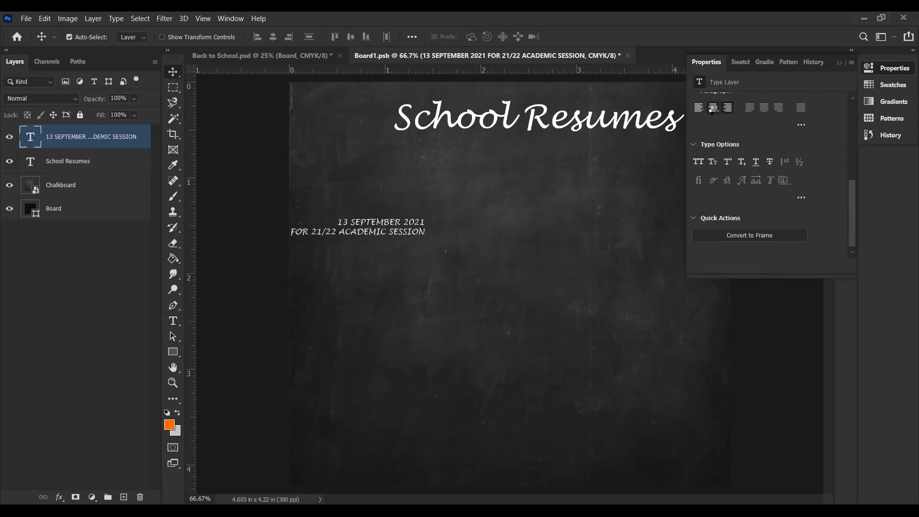
left_click(839, 62)
Step: Scale the date and session text to about 198% and move it beneath the School Resumes heading
key("ctrl+t")
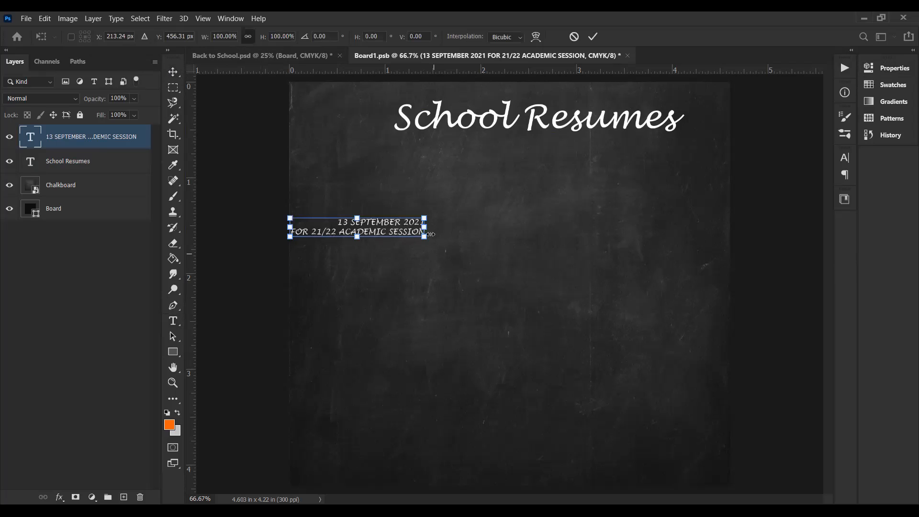
left_click_drag(424, 217, 553, 172)
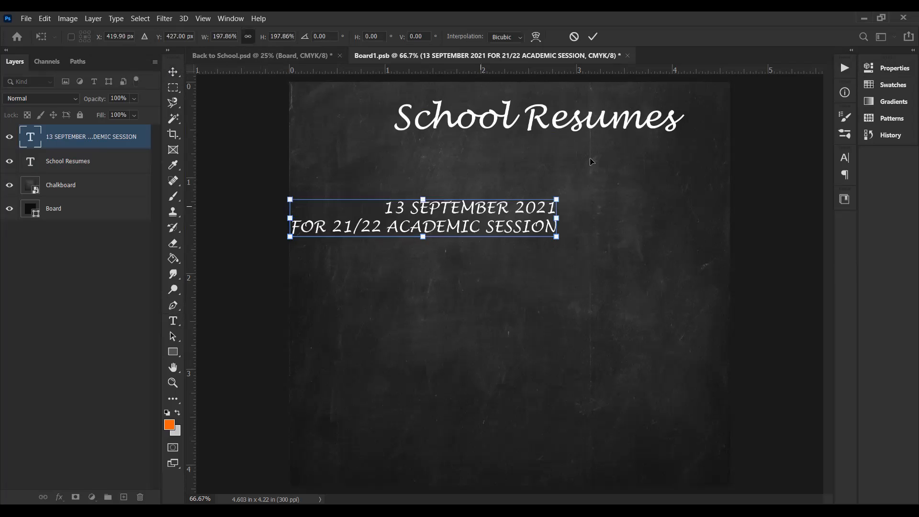
left_click_drag(536, 219, 653, 179)
key("Return")
Step: Centre-align the two lines of the enlarged date and session text
left_click(883, 67)
scroll(835, 191, "down", 5)
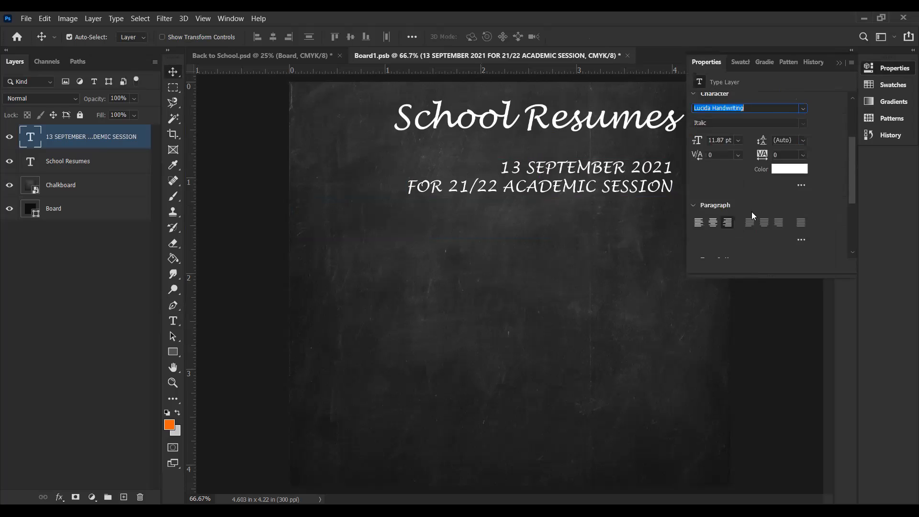
left_click(711, 175)
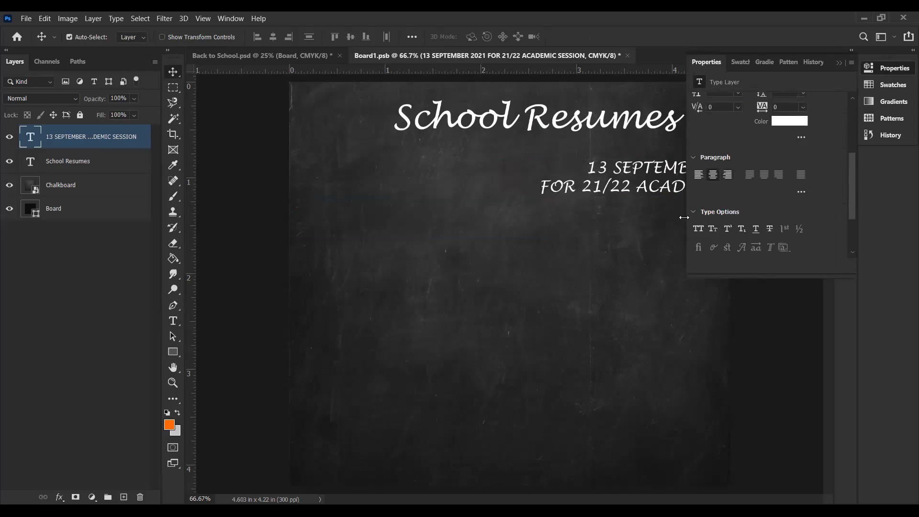
left_click(639, 277)
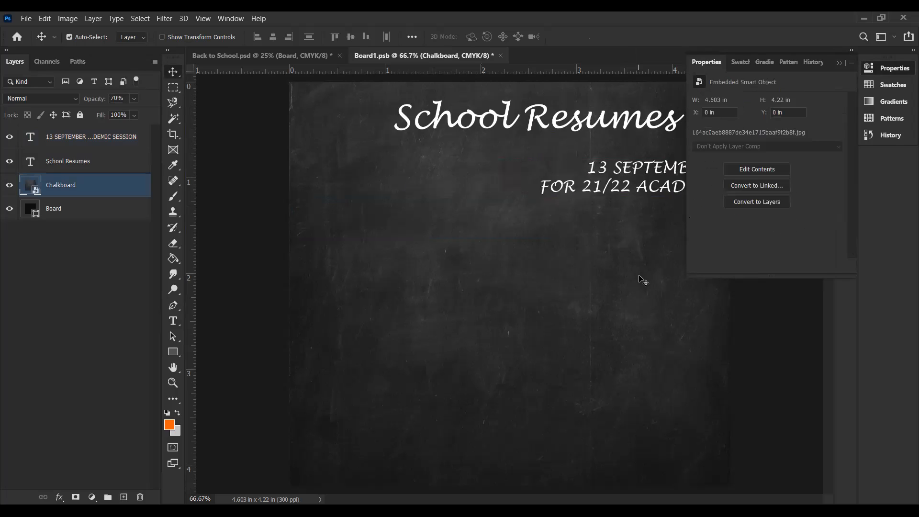
left_click(838, 63)
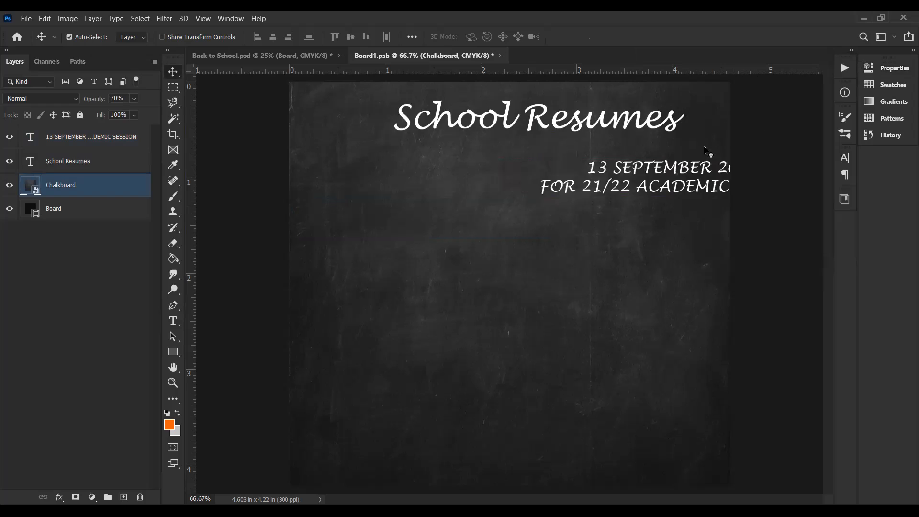
Step: Move the centred date and session text back under the School Resumes heading and show its type properties
left_click(657, 194)
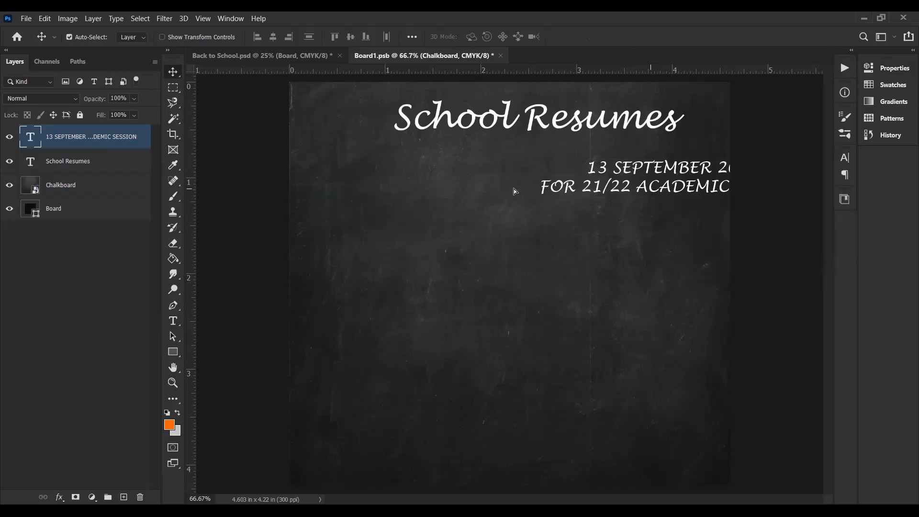
key("ctrl+z")
left_click(888, 66)
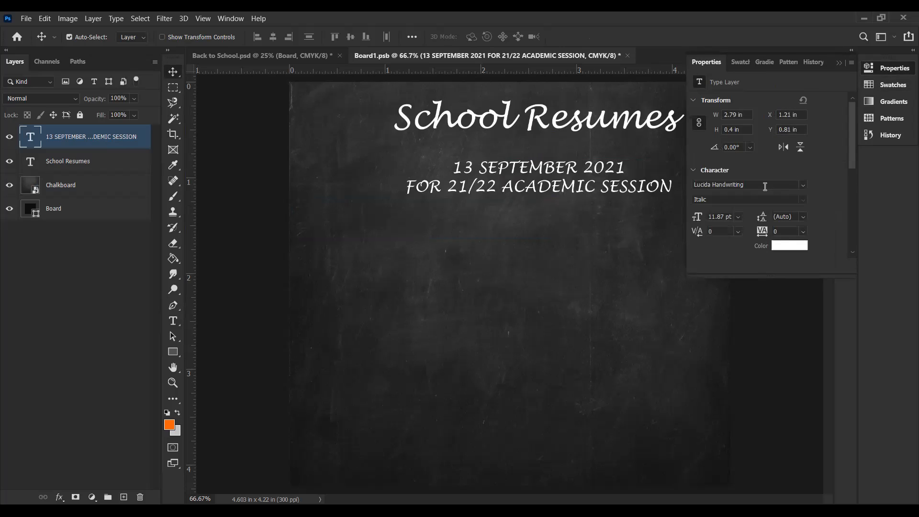
Step: Set the font of the date and session text to Lucida Sans Demibold Roman
left_click(765, 186)
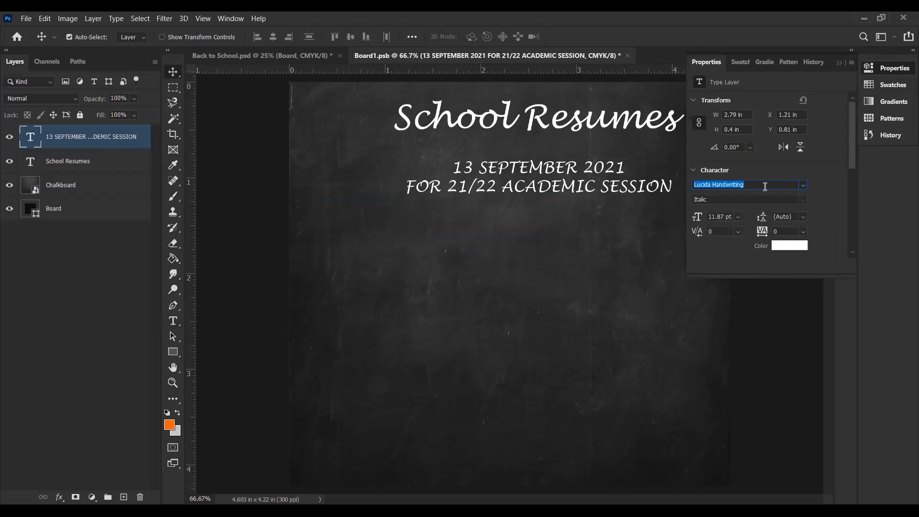
type("lucida")
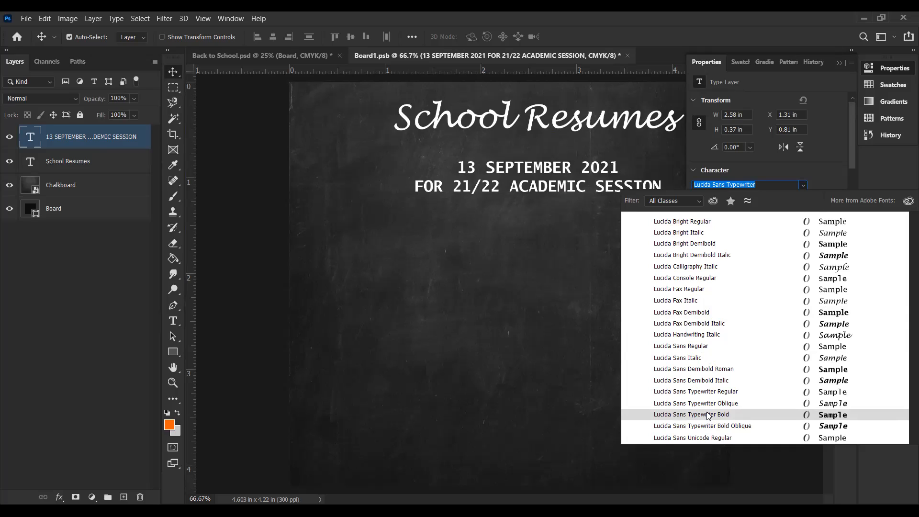
left_click(697, 369)
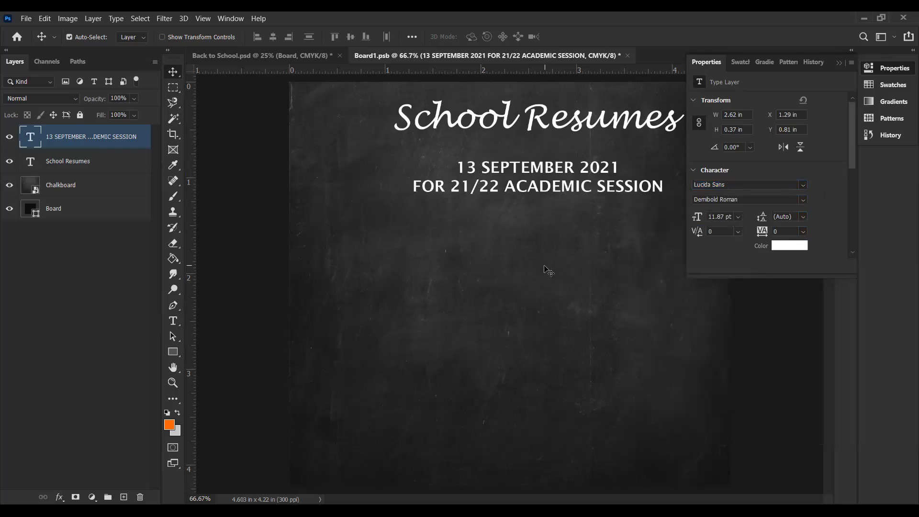
Step: Scale the date and session text up to about 116%
key("ctrl+t")
left_click_drag(413, 193, 371, 203)
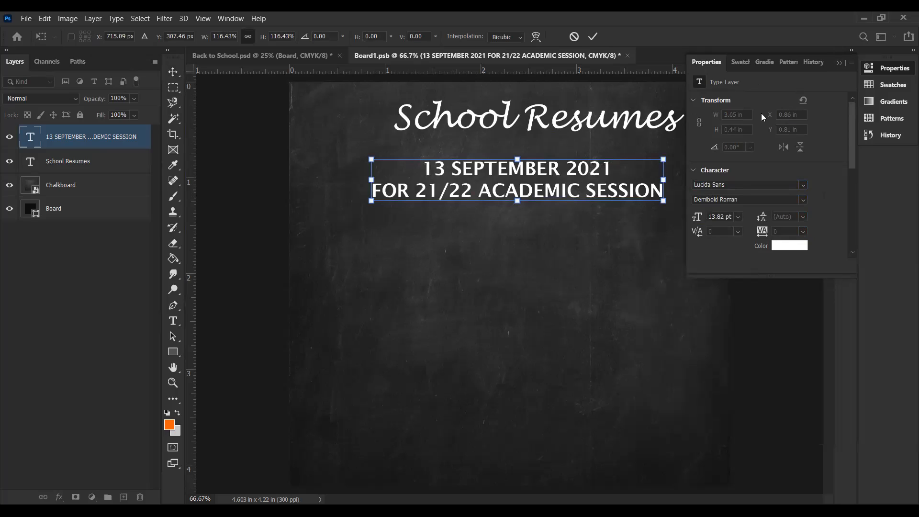
key("Return")
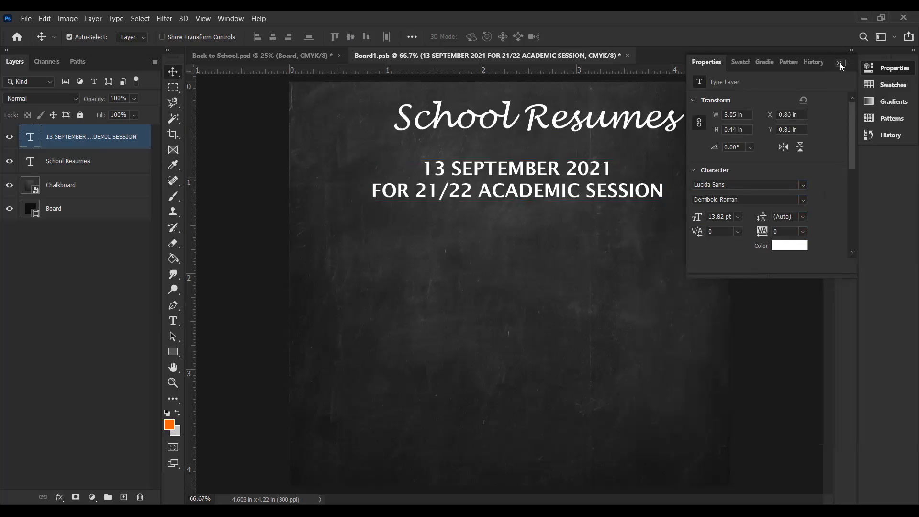
Step: Centre the enlarged date text under the School Resumes heading and move both texts lower on the chalkboard
left_click(840, 64)
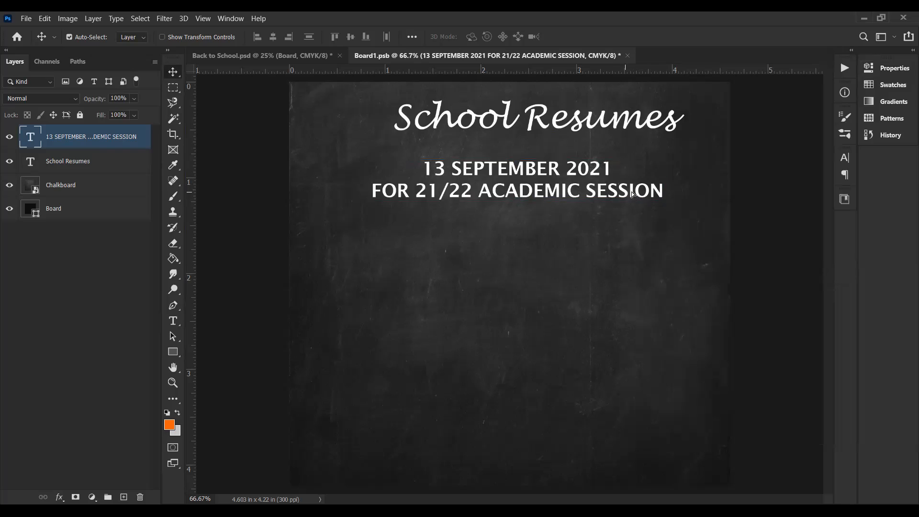
left_click_drag(624, 191, 636, 190)
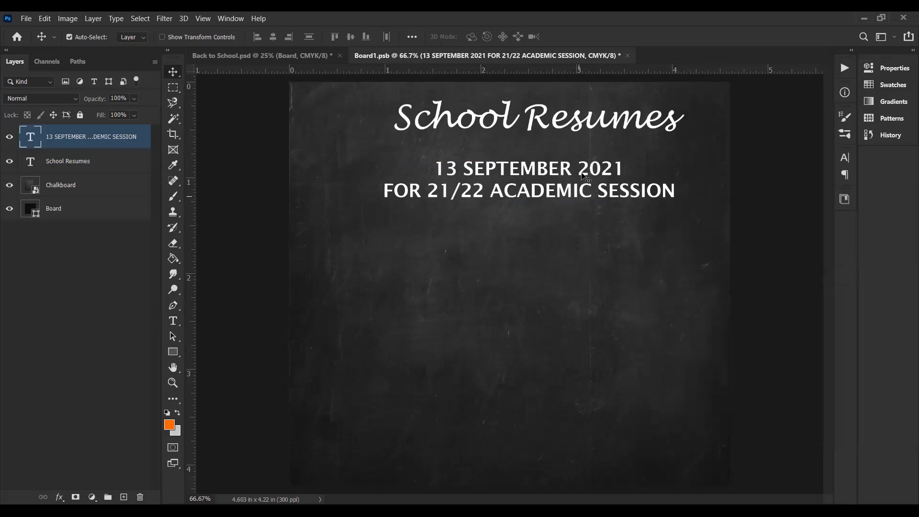
left_click_drag(529, 120, 527, 145)
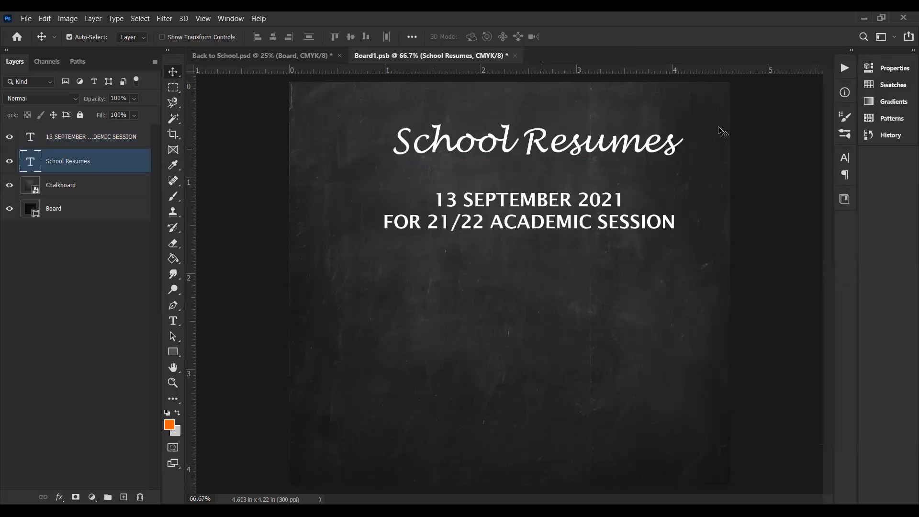
Step: Try underlining the School Resumes heading and undo it
left_click(882, 69)
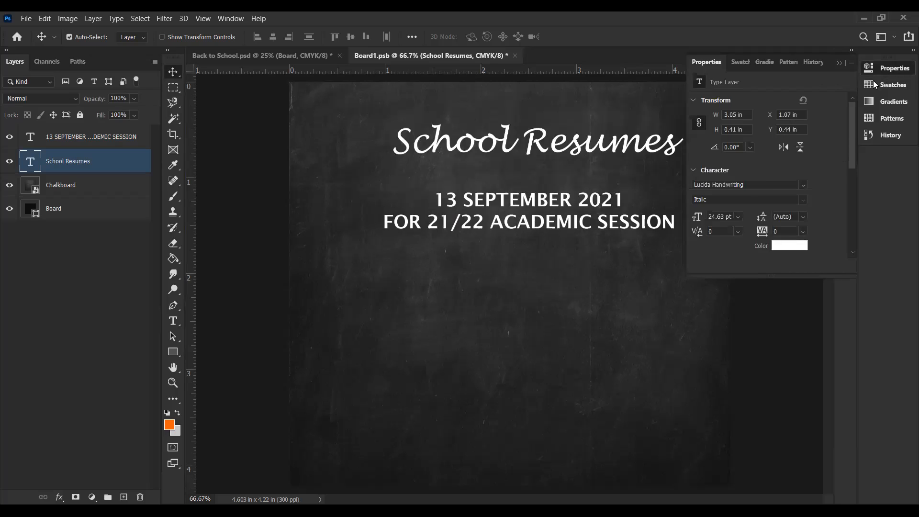
scroll(832, 170, "down", 5)
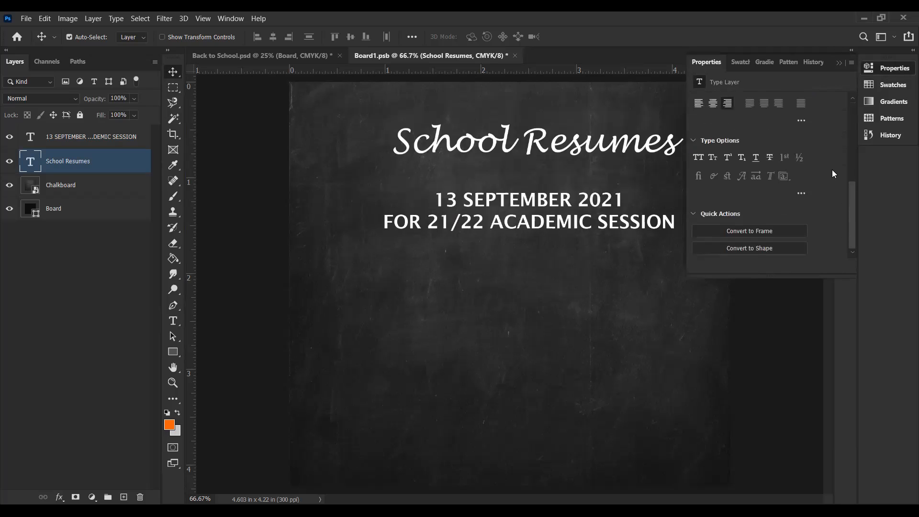
left_click(758, 157)
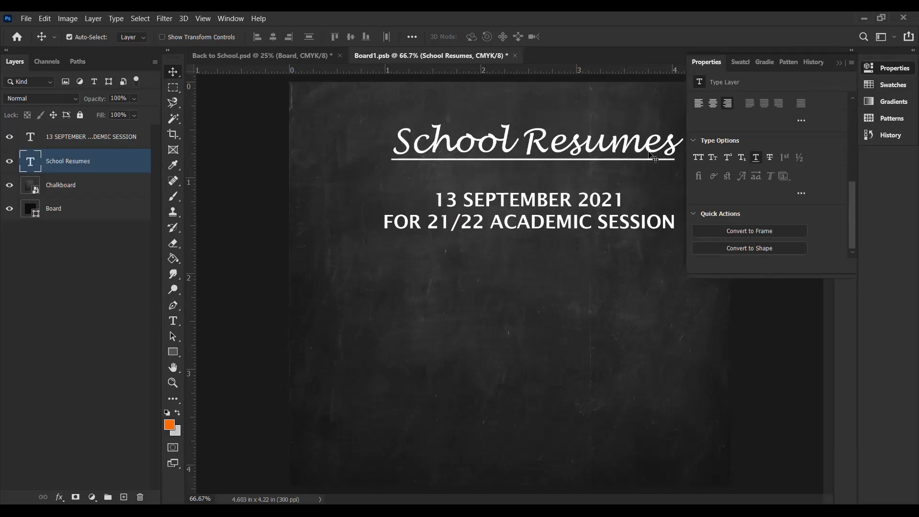
left_click(838, 63)
key("ctrl+z")
Step: Set the letter tracking of the date and session text to 75
left_click(574, 228)
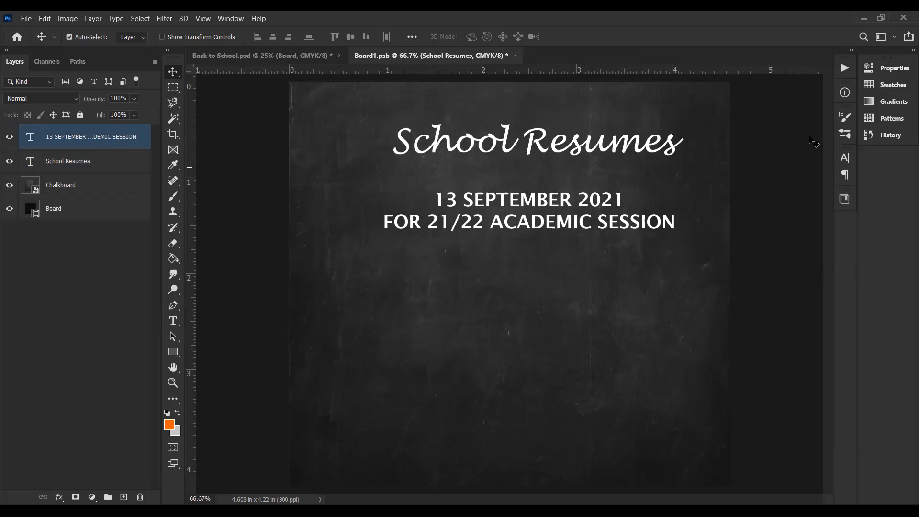
left_click(889, 70)
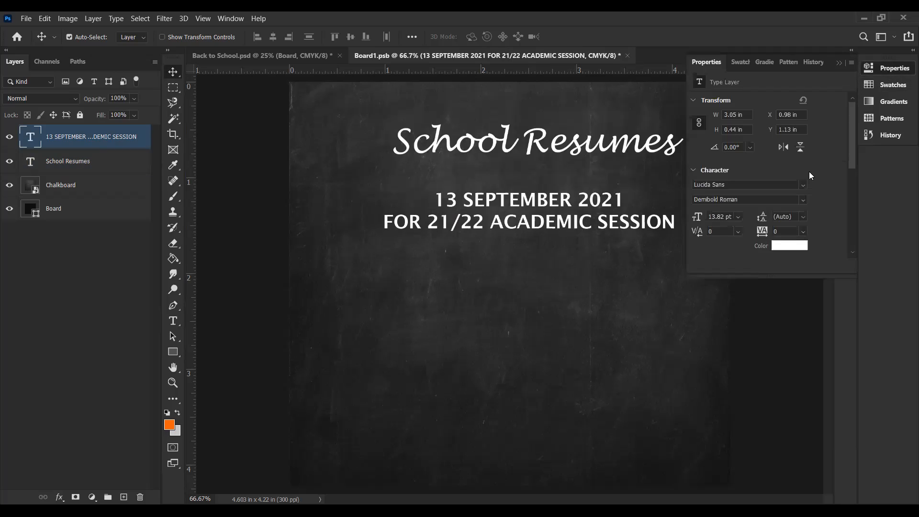
scroll(809, 171, "down", 2)
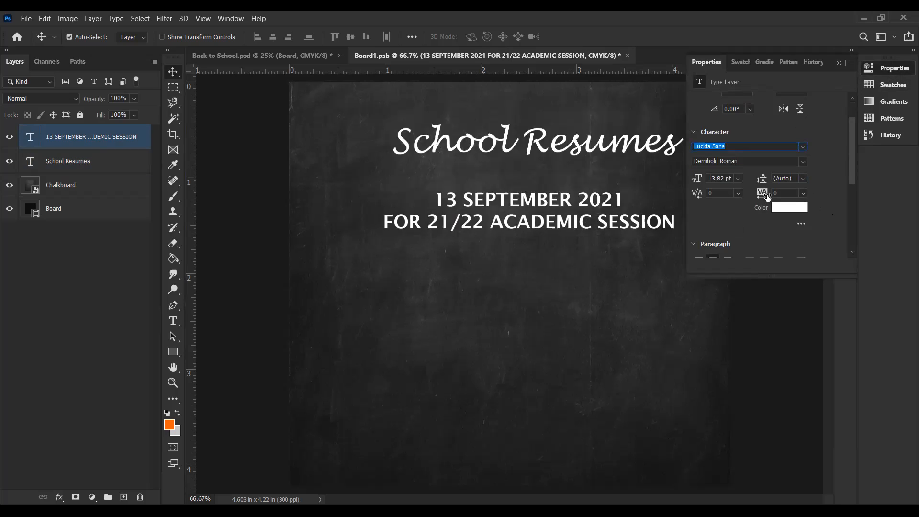
left_click(803, 193)
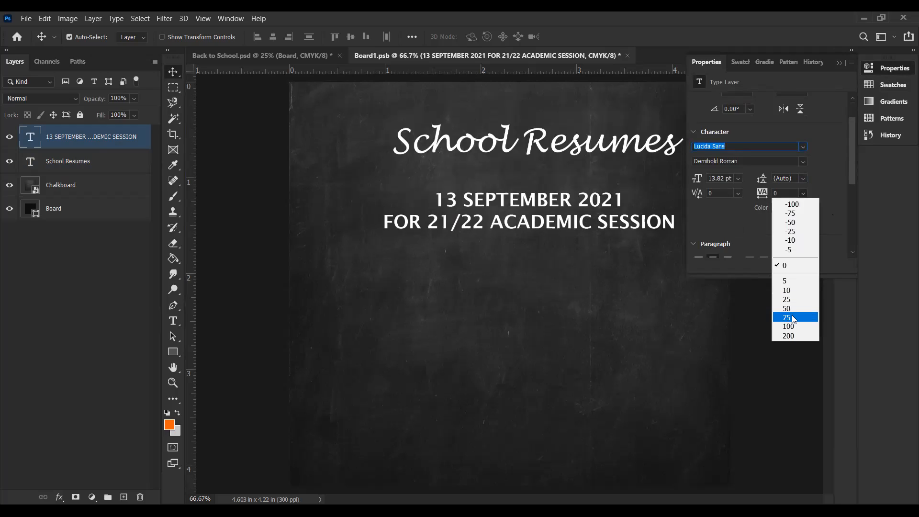
left_click(791, 317)
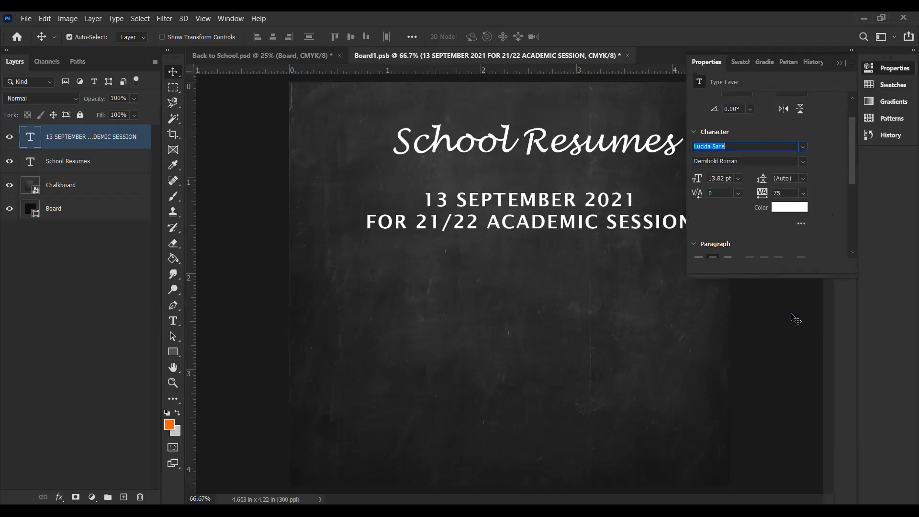
left_click(838, 65)
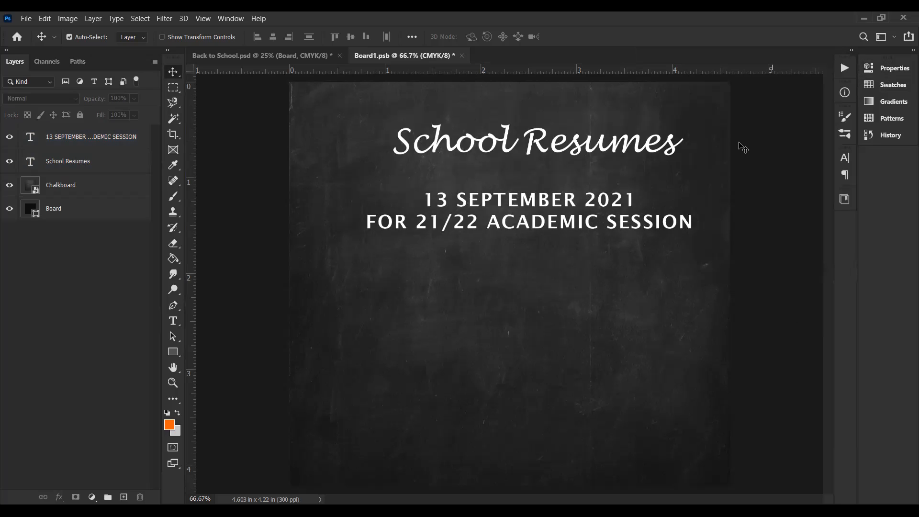
Step: Underline the School Resumes heading and reselect the date and session text
left_click(582, 153)
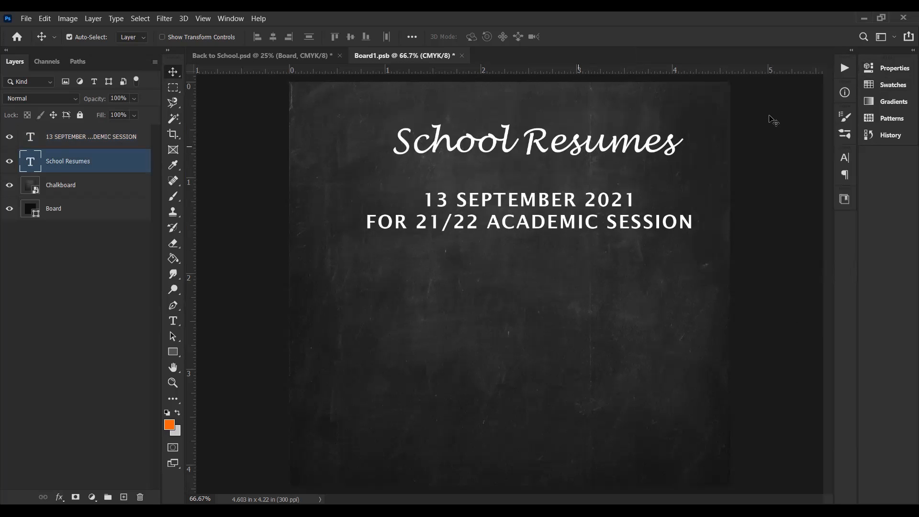
left_click(867, 71)
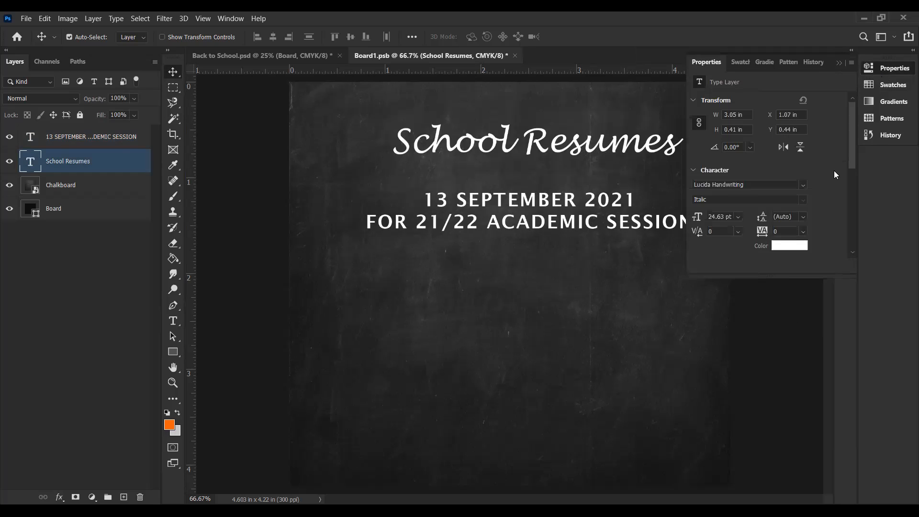
scroll(834, 171, "down", 5)
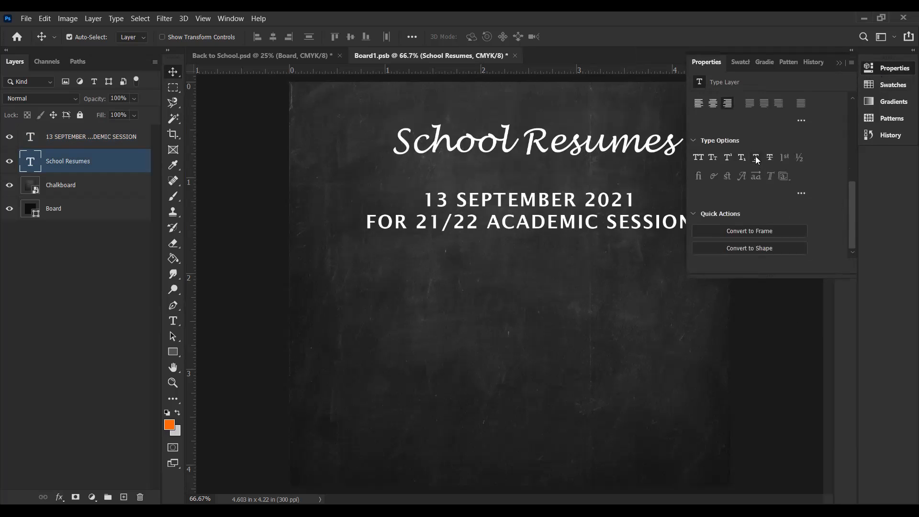
left_click(756, 158)
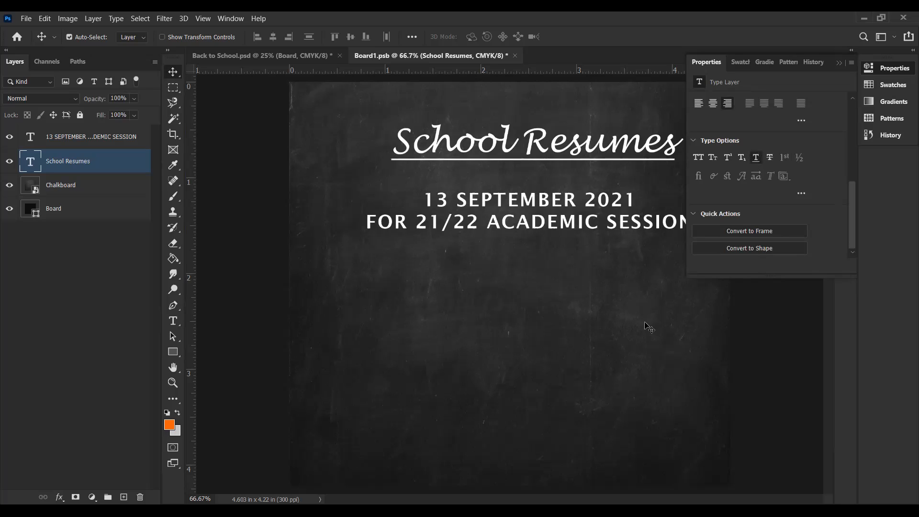
left_click(627, 236)
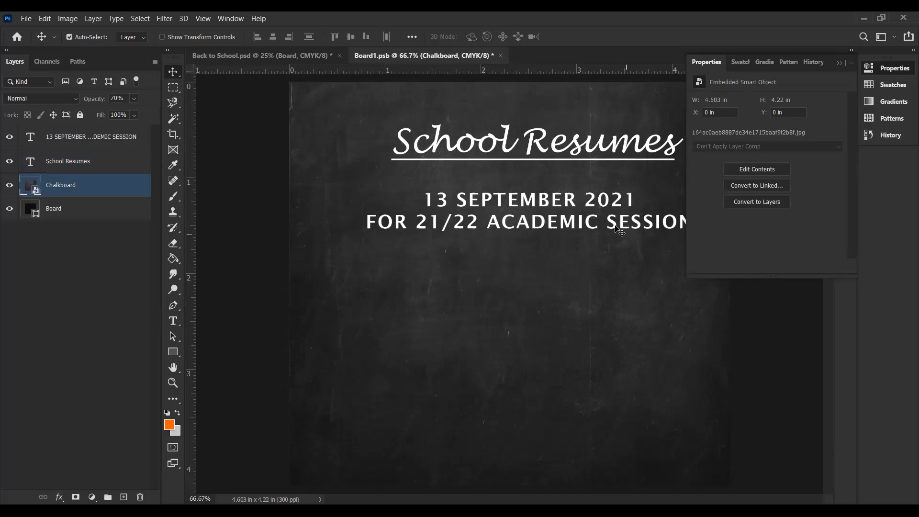
left_click(616, 227)
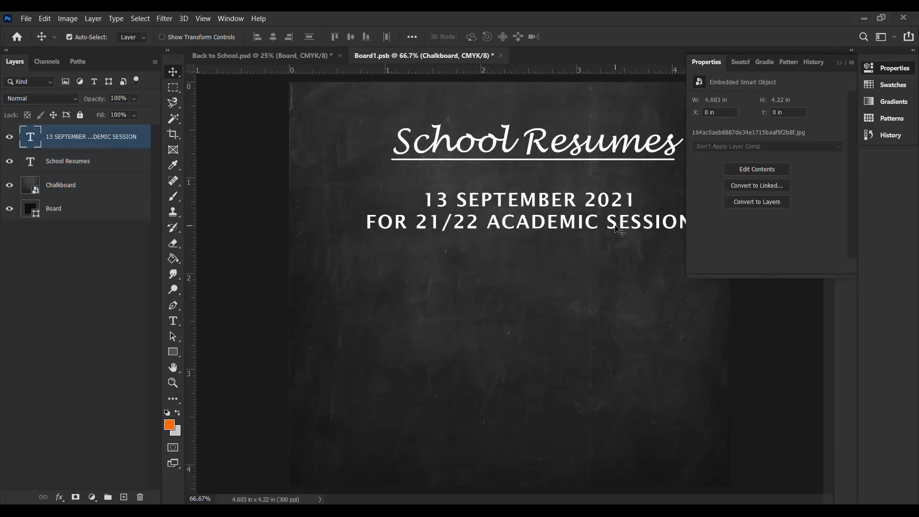
left_click(839, 63)
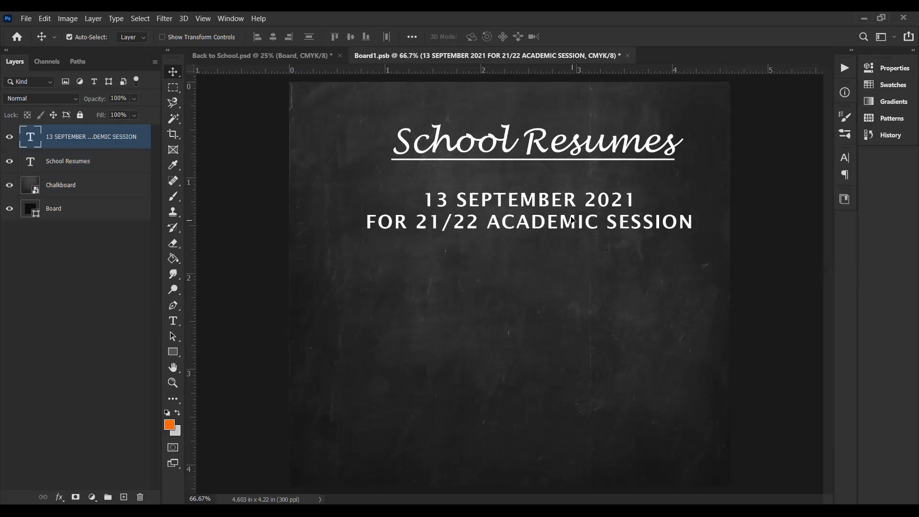
Step: Add a text layer low on the chalkboard reading "ENSURE YOU TENDER PAYMENT EVIDENCE"
left_click(174, 322)
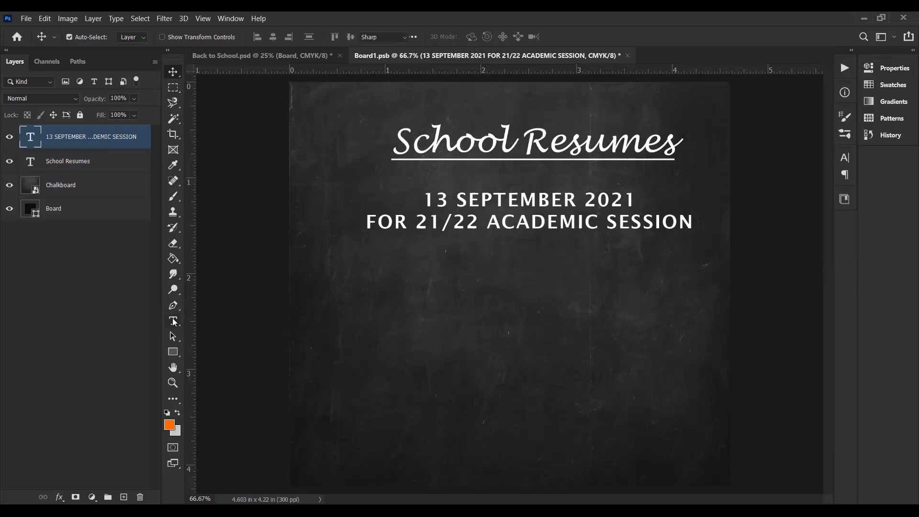
left_click(373, 395)
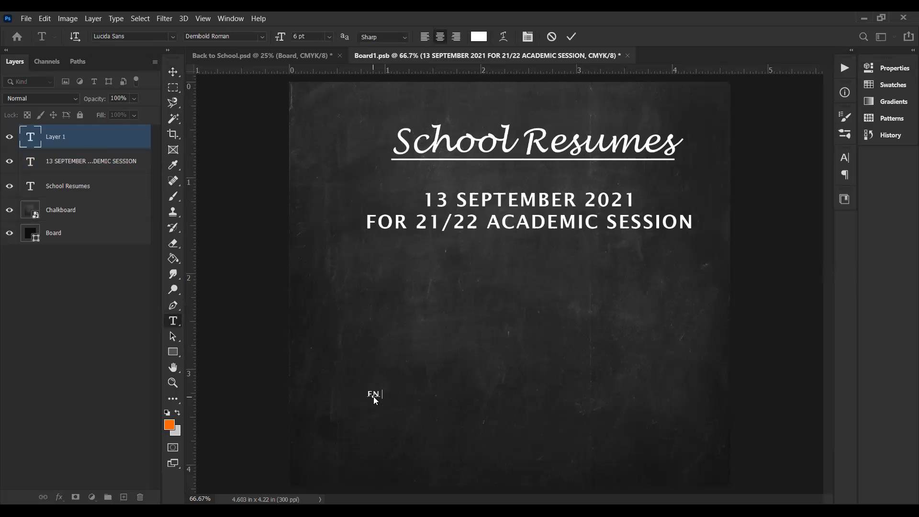
type("ENSURER YOU")
key("BackSpace")
key("BackSpace")
type("TENDER PAYMENT")
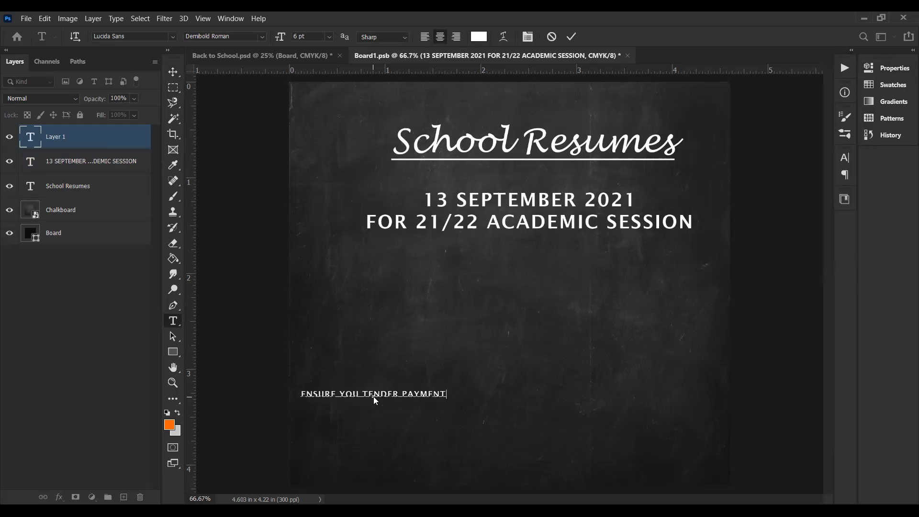
type(" EVIDENCE")
Step: Add the second line "AT THE SCHOOL GATE" and move the payment note to the bottom centre of the chalkboard
key("Return")
type("AT THIS SCHOOL GATE")
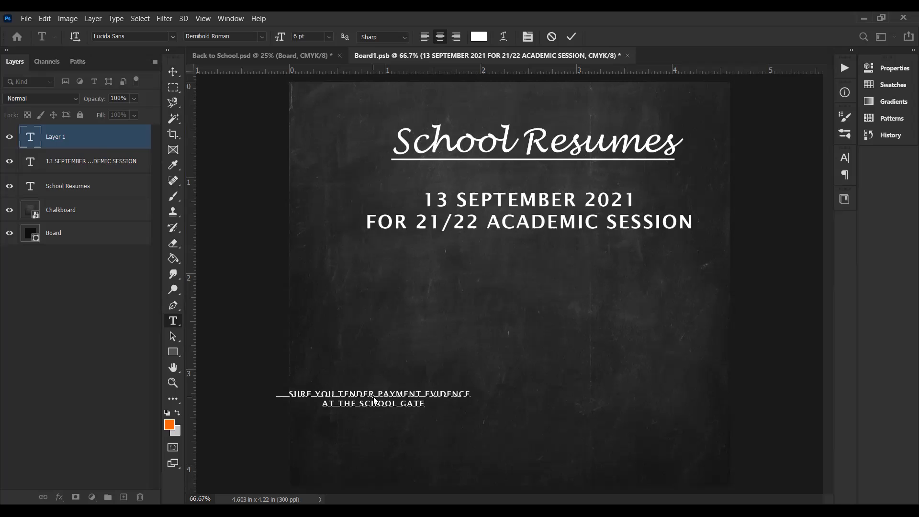
left_click(173, 72)
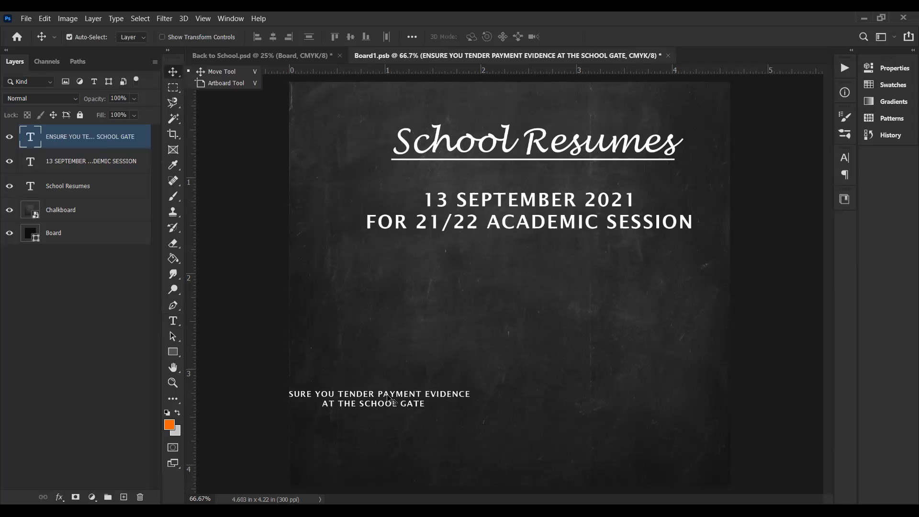
left_click_drag(387, 396, 534, 436)
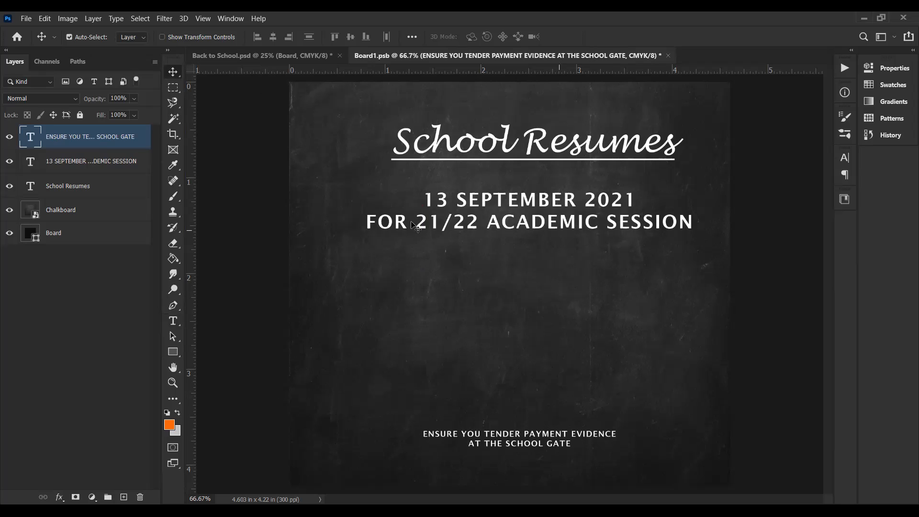
Step: Add a separate text layer reading "ETERLAND SCHOOLS" in the empty area below the date text
key("t")
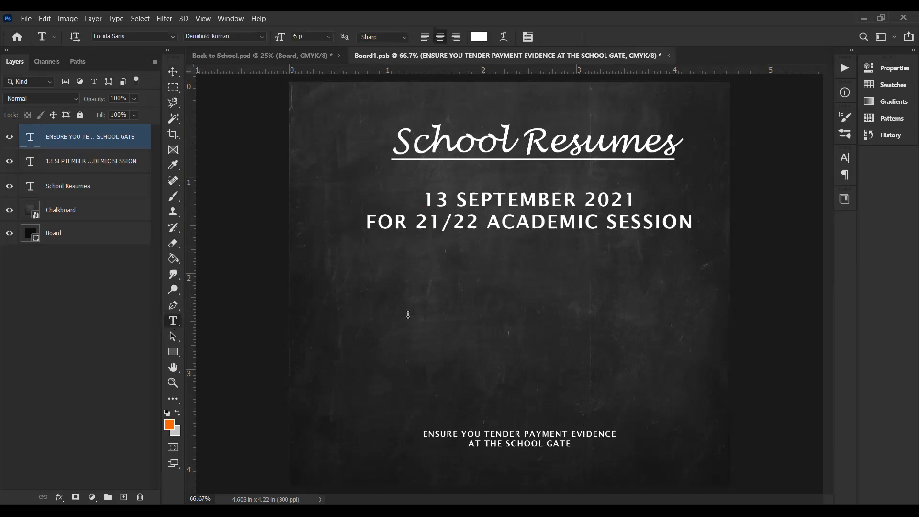
left_click(338, 297)
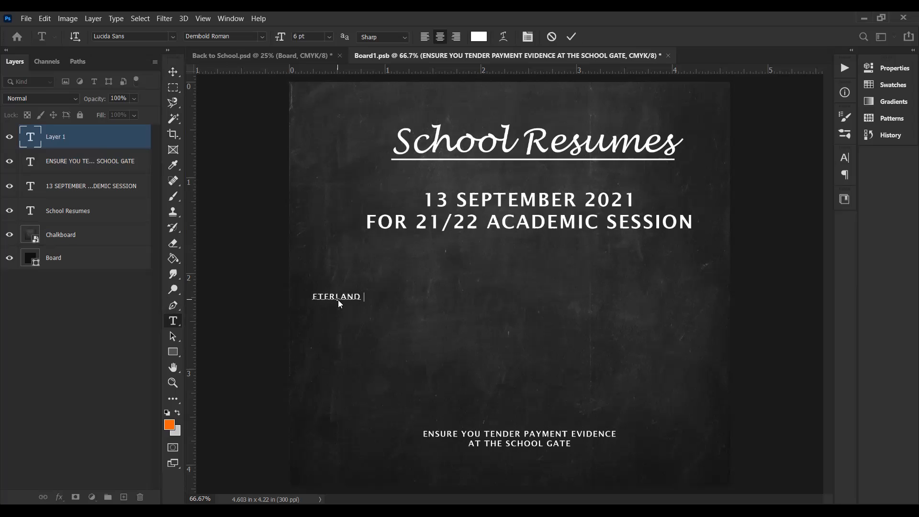
type("ETERLAND ACE")
key("BackSpace")
key("BackSpace")
type("SCHOOLS")
Step: Move the ETERLAND SCHOOLS text to the middle of the chalkboard and scale it up proportionally to about 370%
left_click(173, 72)
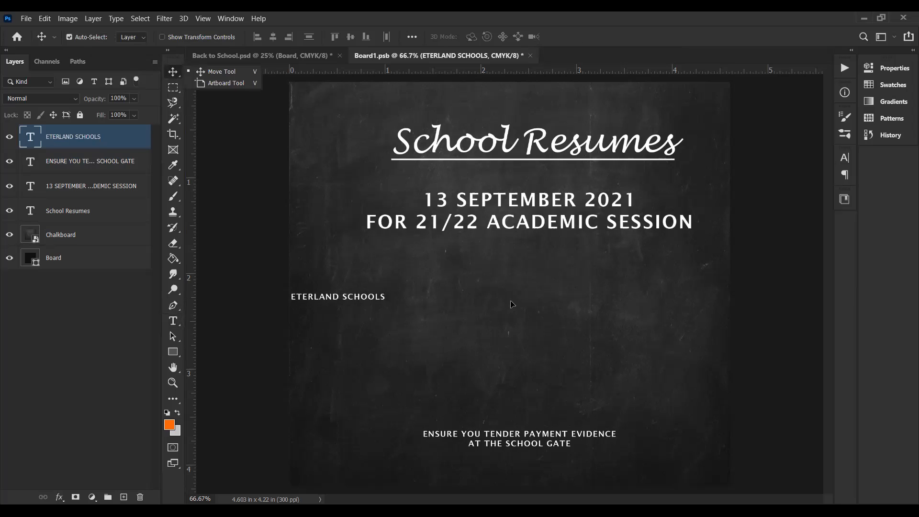
left_click_drag(352, 299, 515, 305)
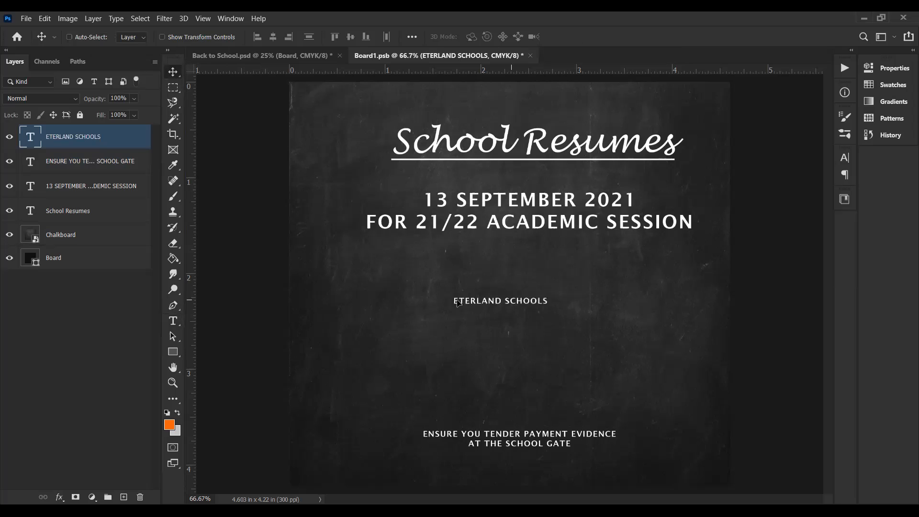
key("ctrl+t")
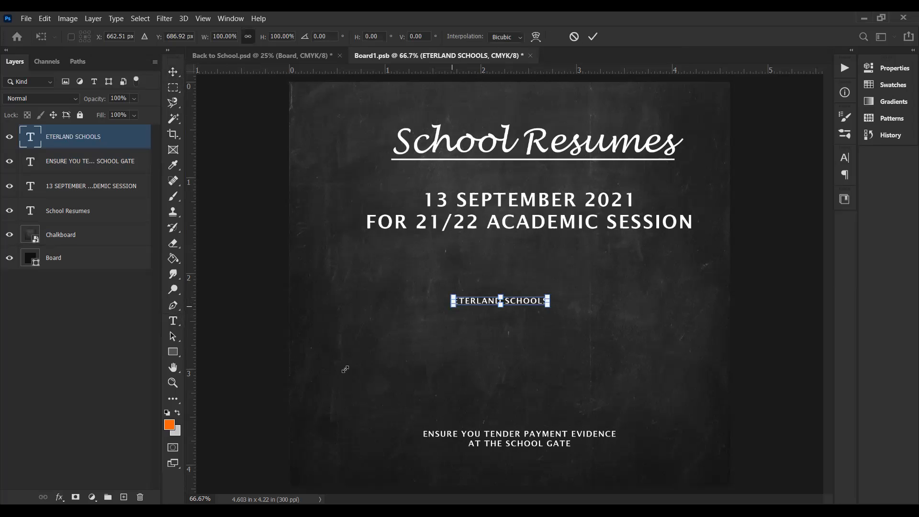
left_click_drag(453, 305, 341, 315)
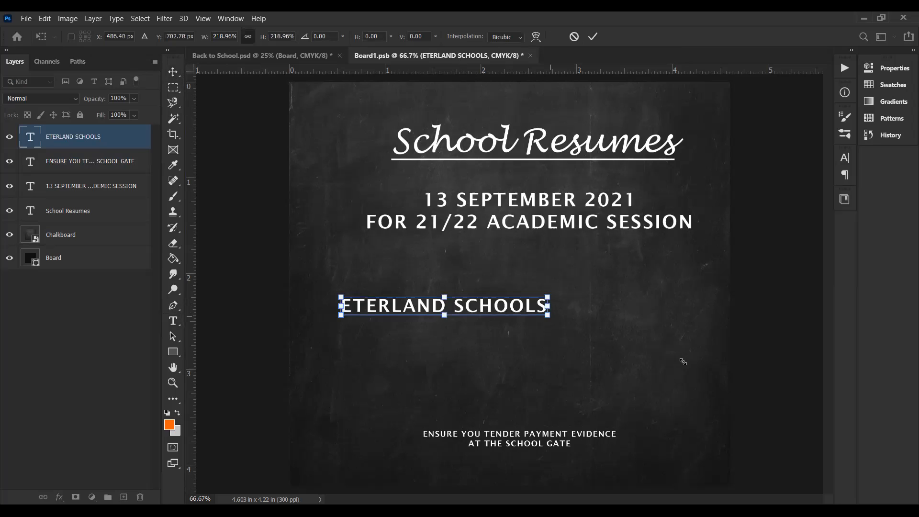
left_click_drag(548, 315, 689, 363)
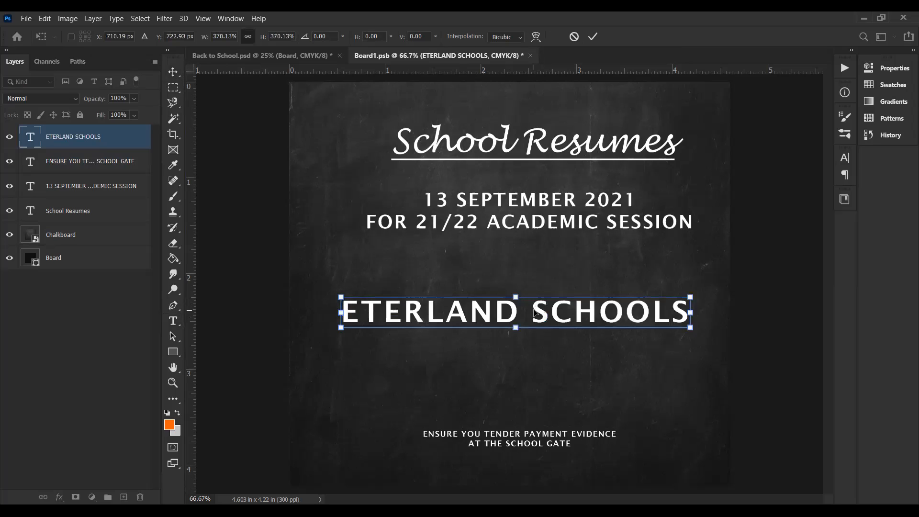
key("Return")
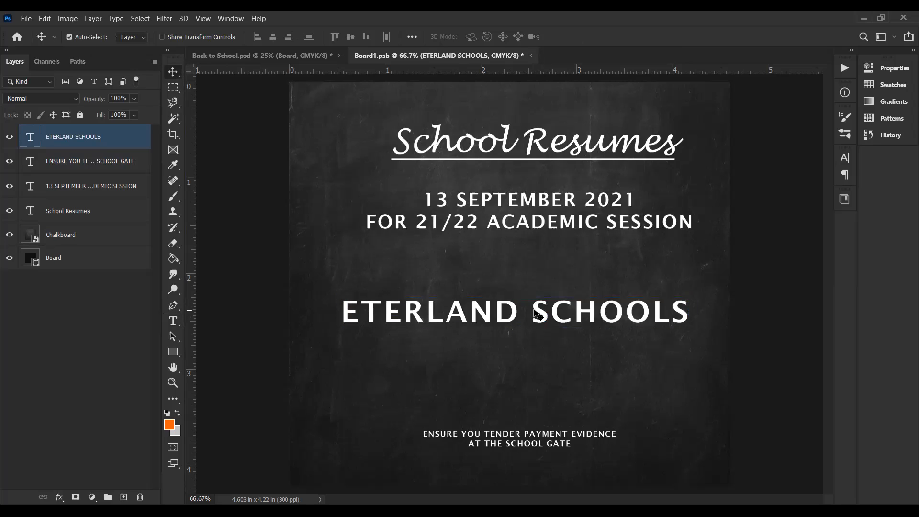
Step: Break the ETERLAND SCHOOLS text into two centred lines, with SCHOOLS on the second line
double_click(537, 313)
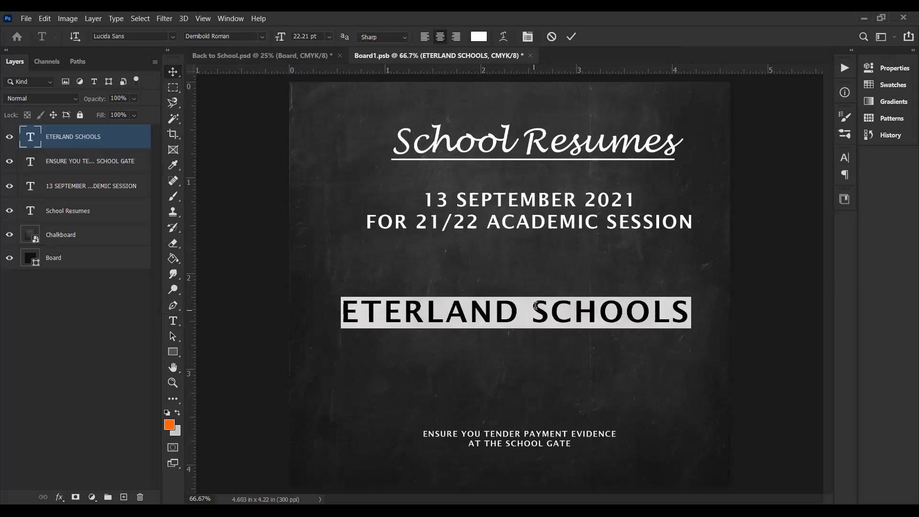
left_click(535, 305)
key("Return")
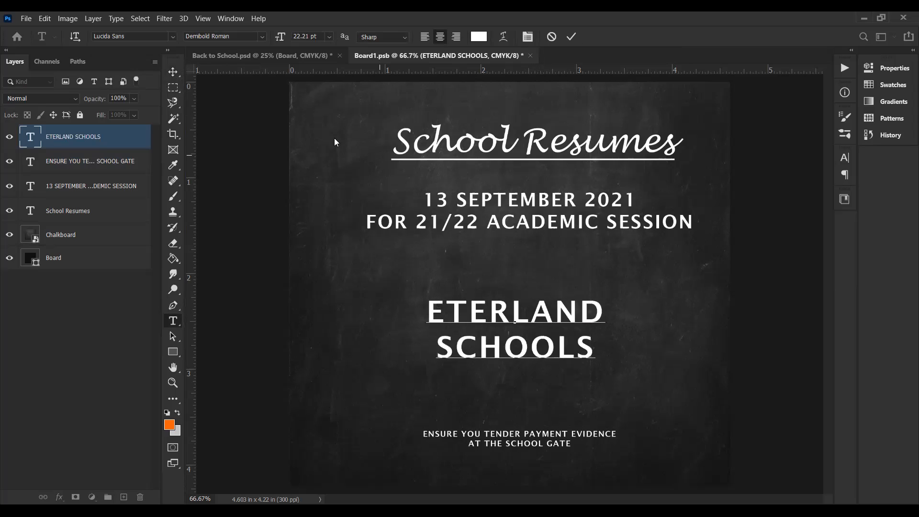
left_click(173, 71)
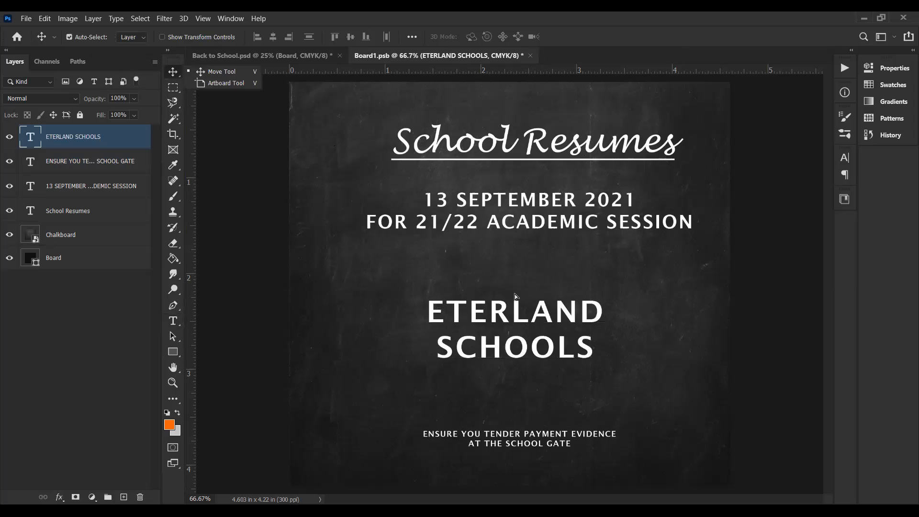
Step: Enlarge the two-line school name to about 192% and position it between the date text and the payment note
left_click_drag(506, 313, 503, 296)
key("ctrl+t")
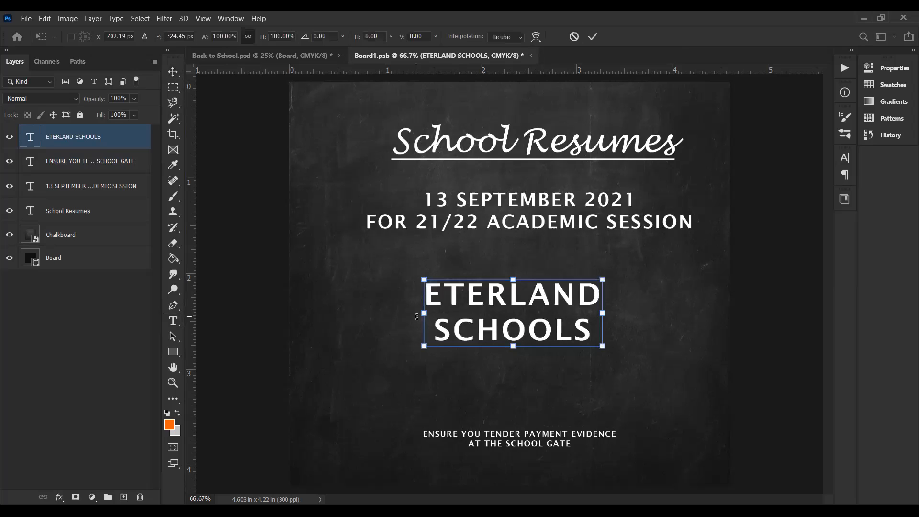
left_click_drag(424, 345, 357, 384)
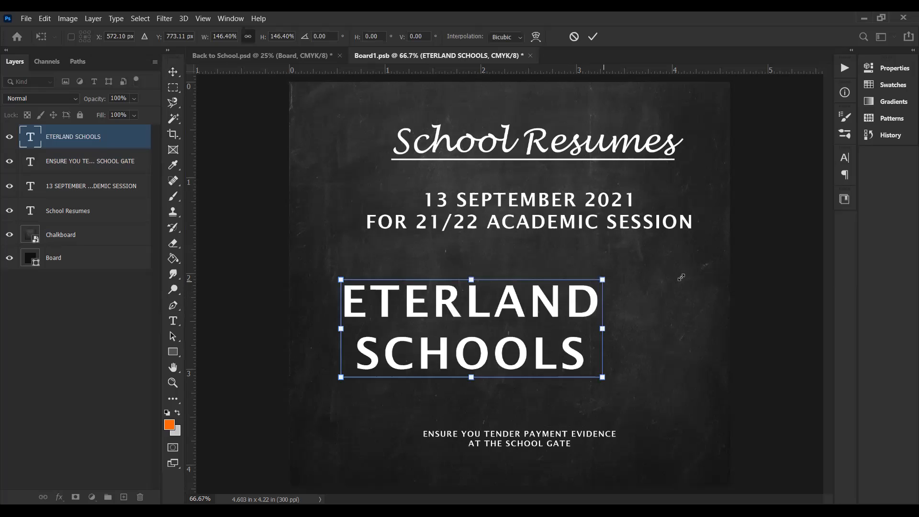
left_click_drag(603, 281, 693, 276)
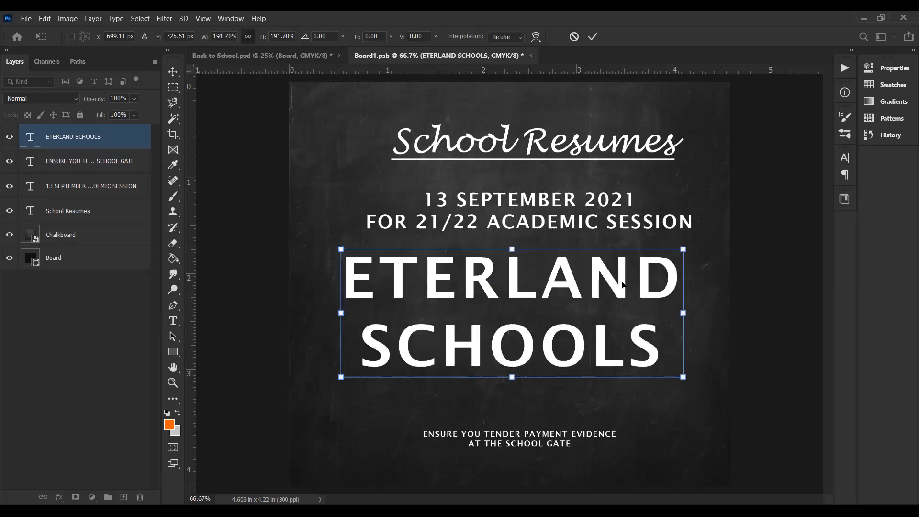
key("Return")
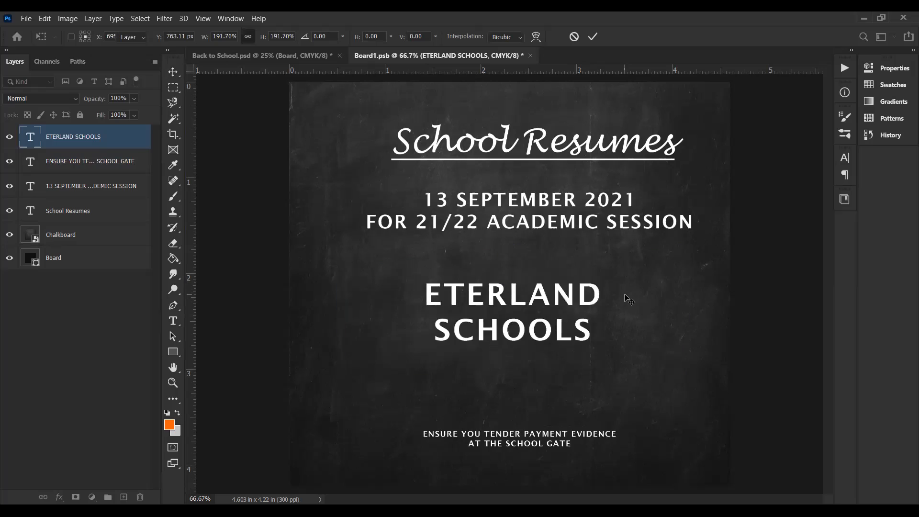
Step: Open the leading options for the ETERLAND SCHOOLS text layer
left_click(884, 67)
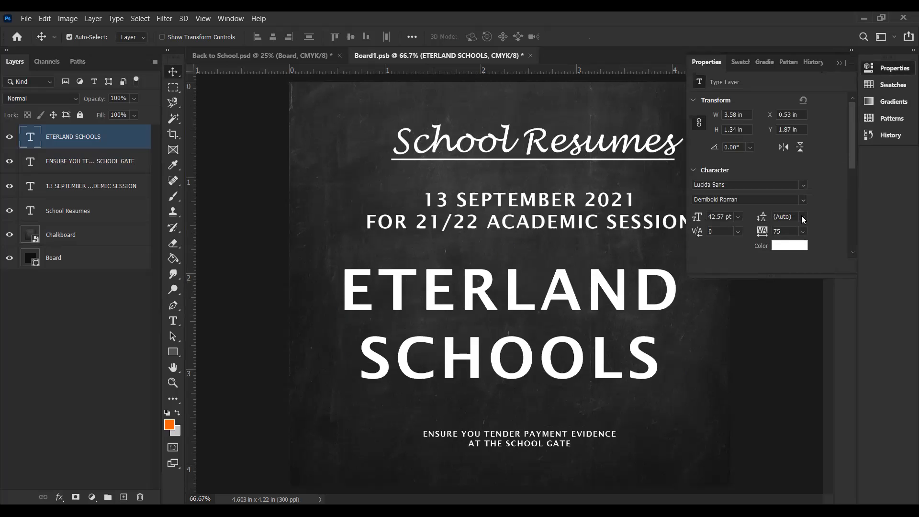
left_click(803, 217)
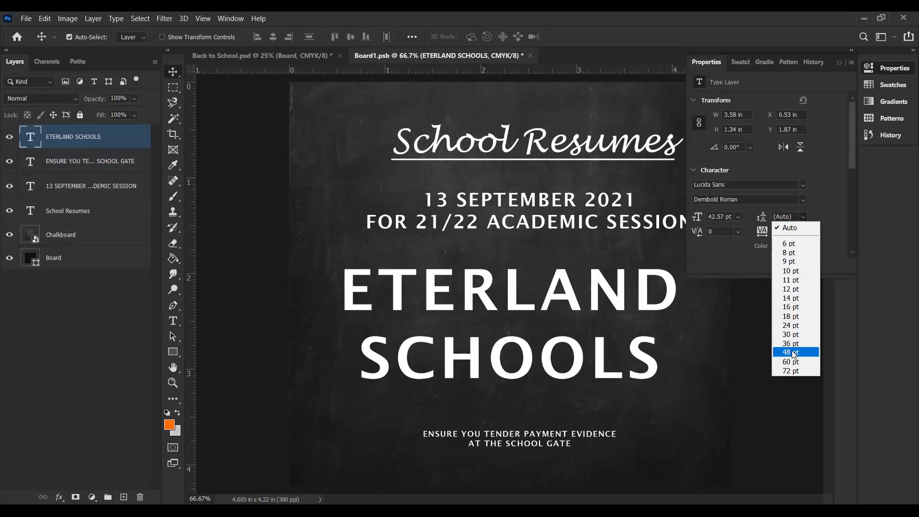
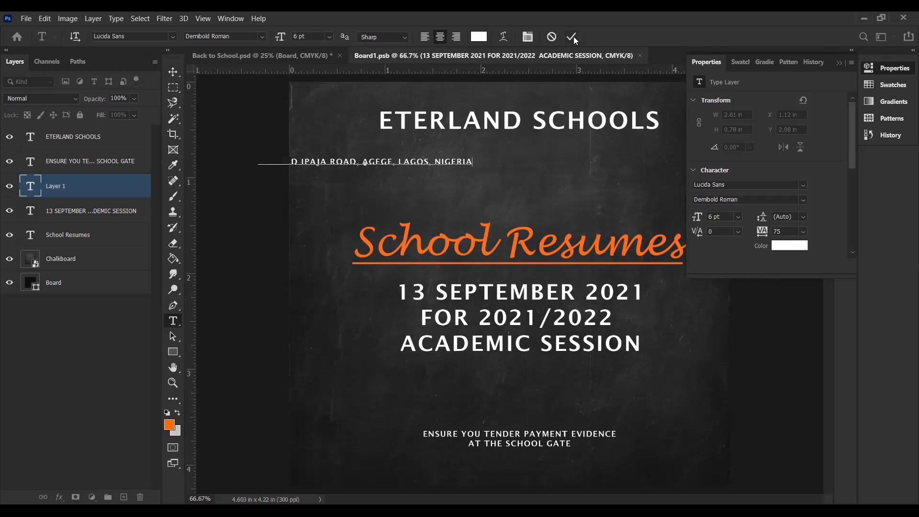
Step: Position the school address line directly beneath the ETERLAND SCHOOLS heading and save the chalkboard contents
left_click(173, 72)
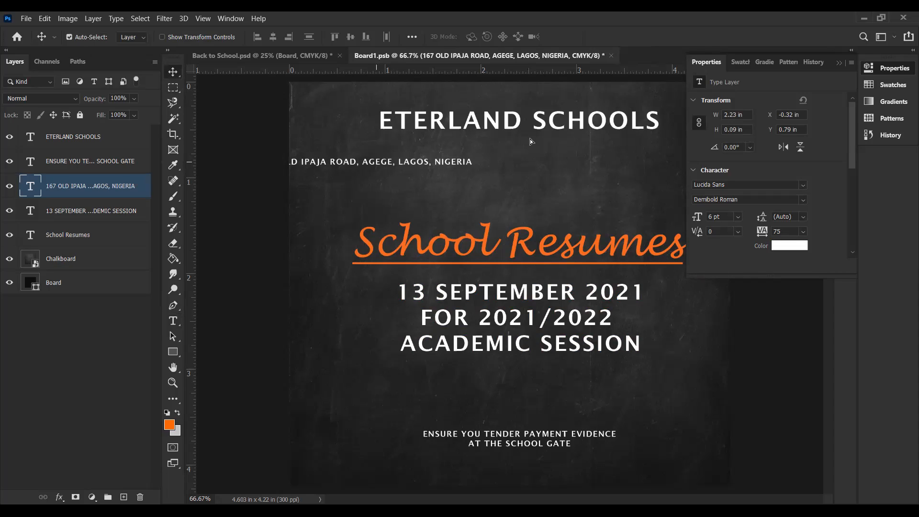
left_click_drag(376, 162, 530, 142)
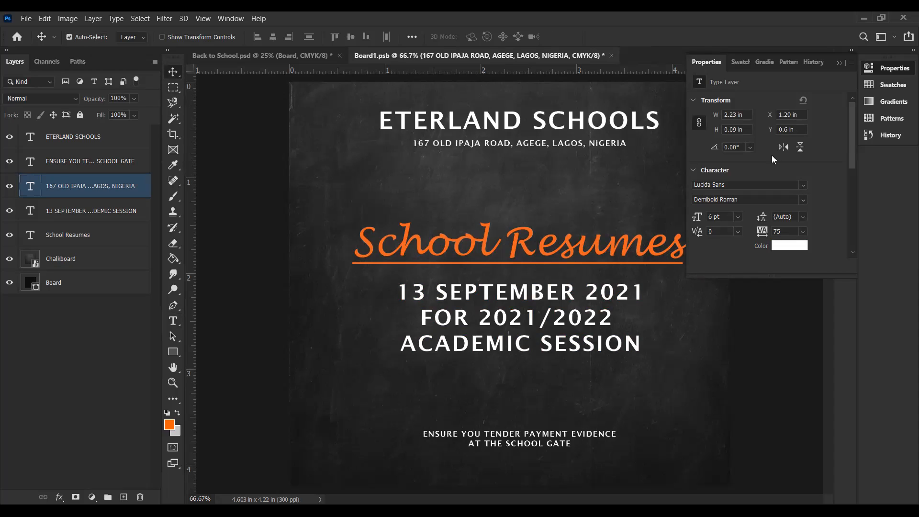
key("ctrl")
key("ctrl+s")
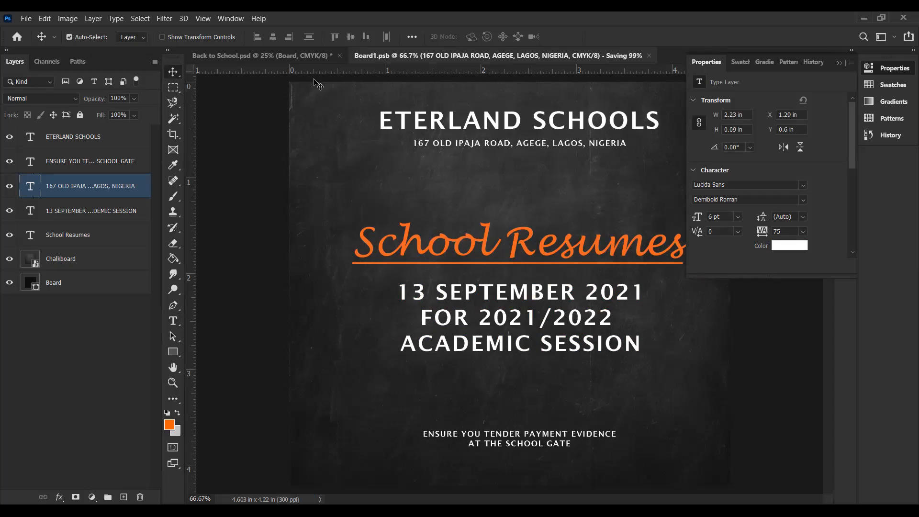
Step: In Back to School.psd, scale the Kids layer down proportionally from its lower-left corner to about 4.87 by 6.29 in
left_click(305, 57)
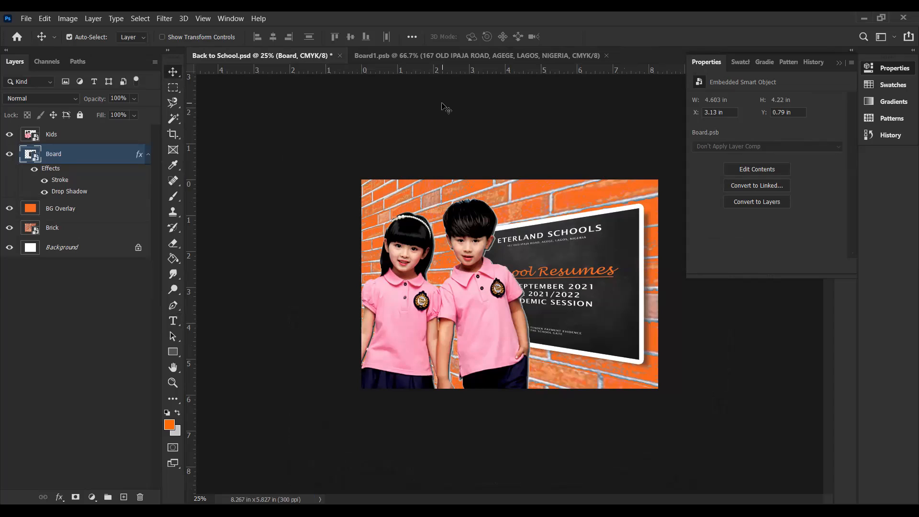
left_click(478, 254)
key("ctrl+t")
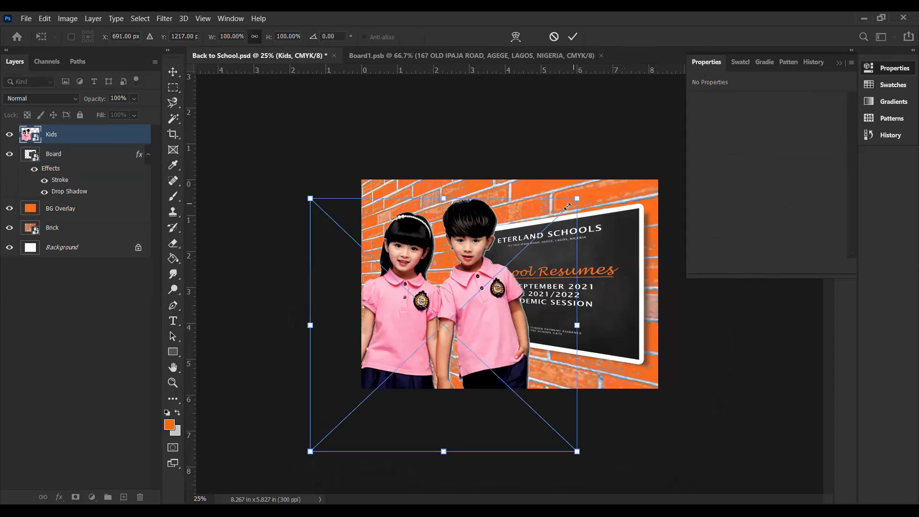
left_click_drag(577, 198, 545, 225)
key("Return")
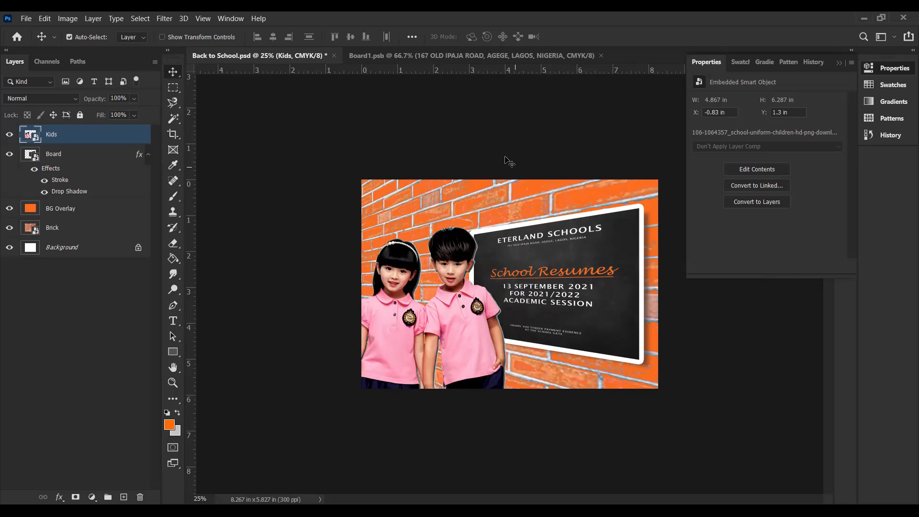
Step: Stretch the School Resumes and date texts together to about 120% height on the chalkboard, save it and return to the main design
left_click(429, 58)
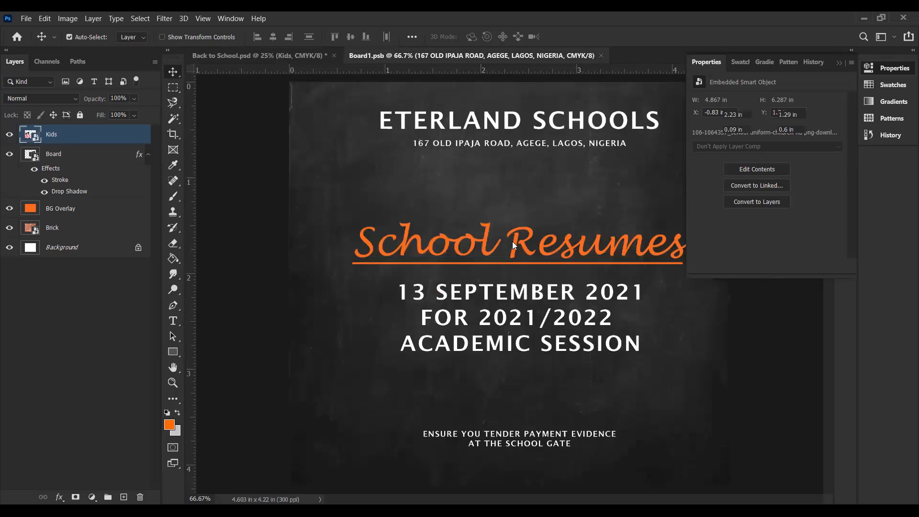
left_click(515, 283)
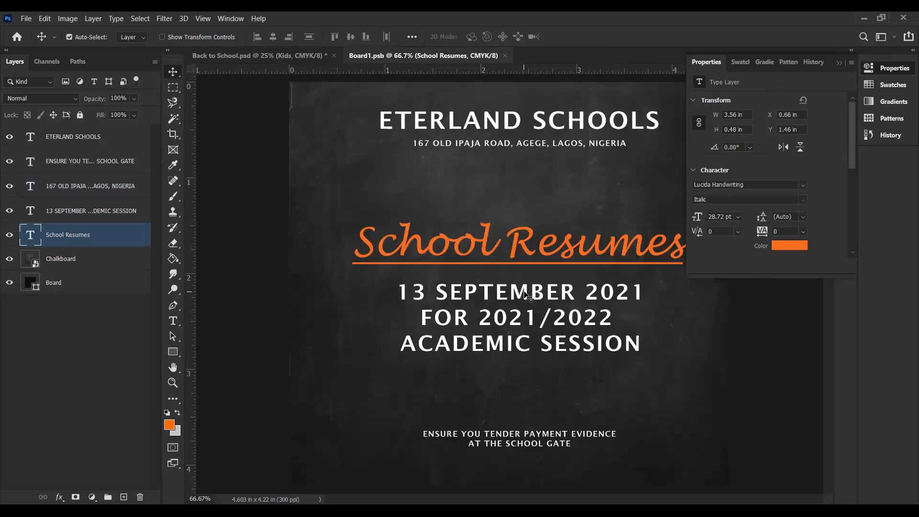
left_click(527, 295, "shift")
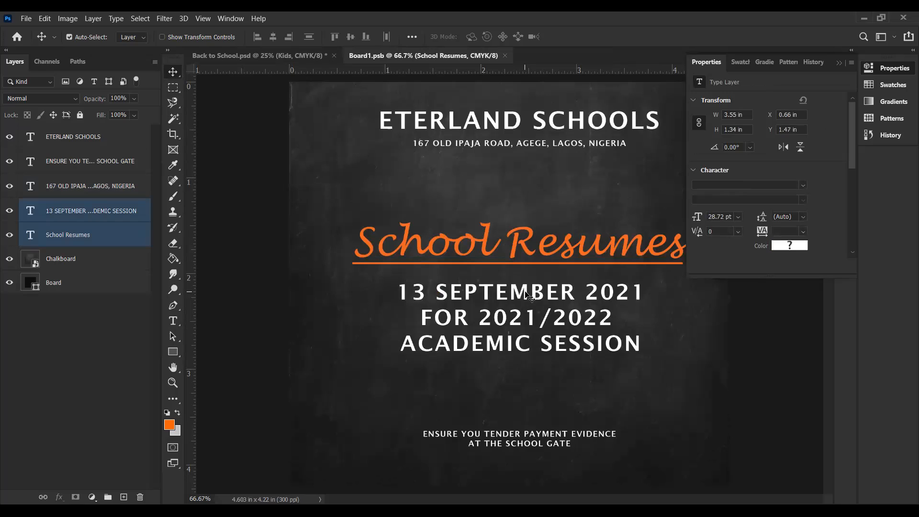
key("ctrl+t")
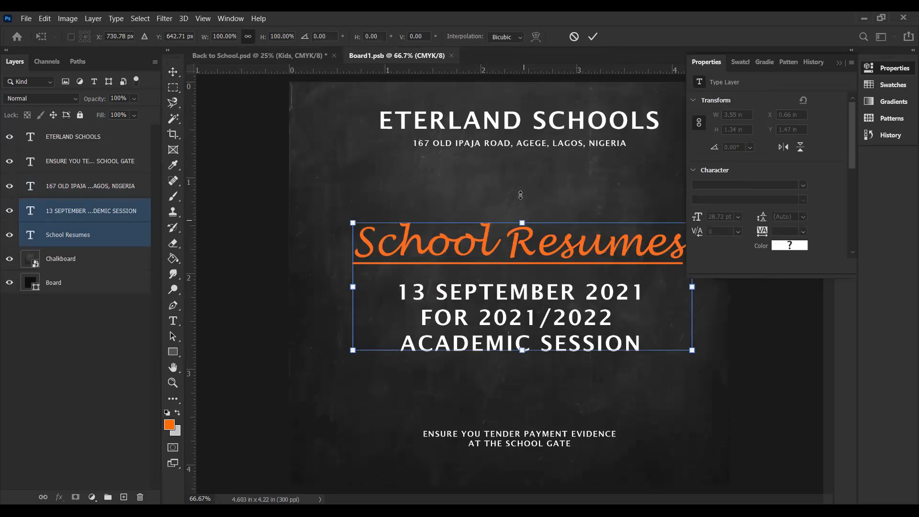
left_click_drag(523, 222, 522, 196)
key("Return")
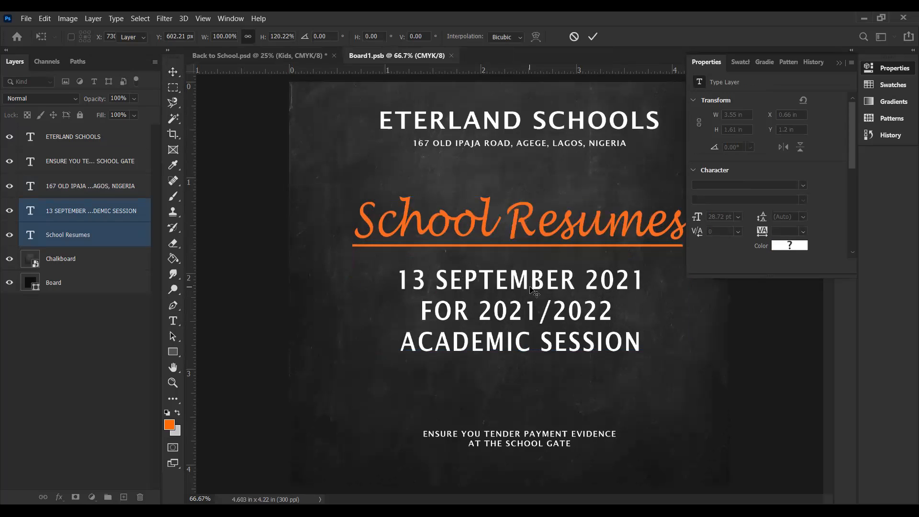
key("ctrl+s")
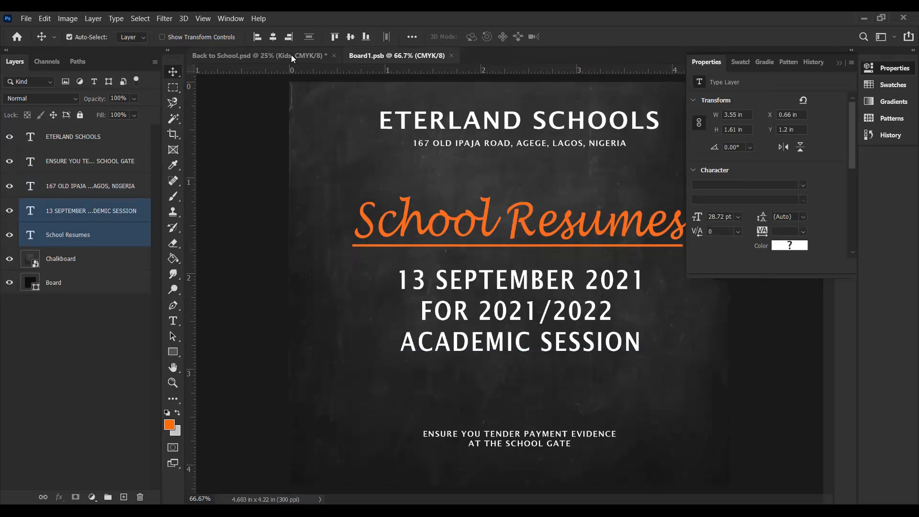
left_click(292, 56)
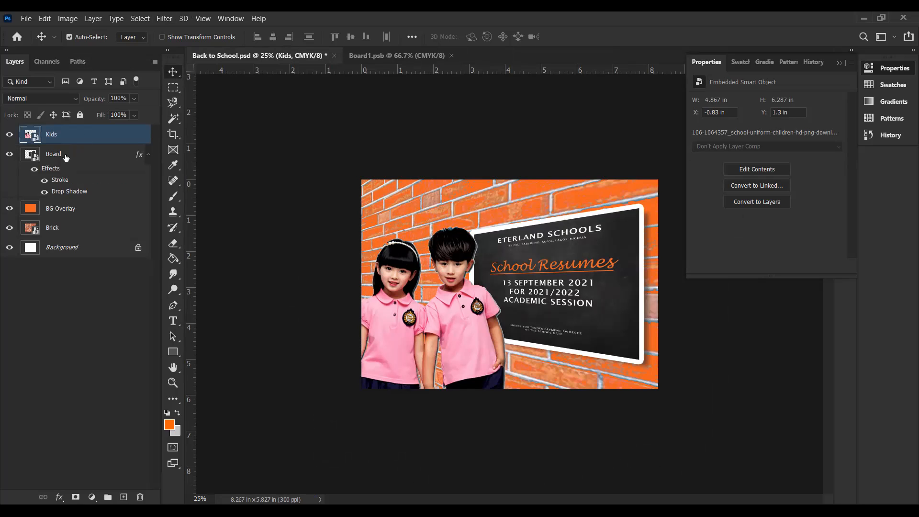
Step: Examine the type options applied to the School Resumes text in the chalkboard document
left_click(66, 158)
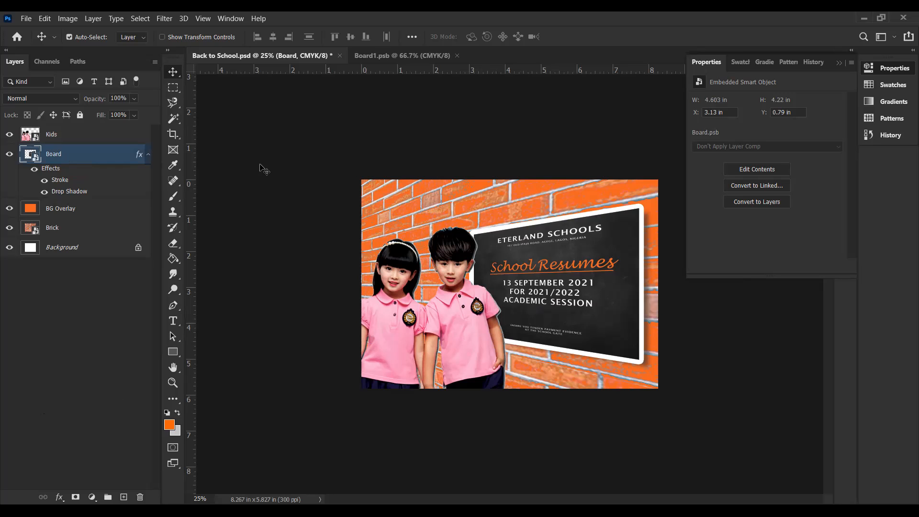
left_click(396, 56)
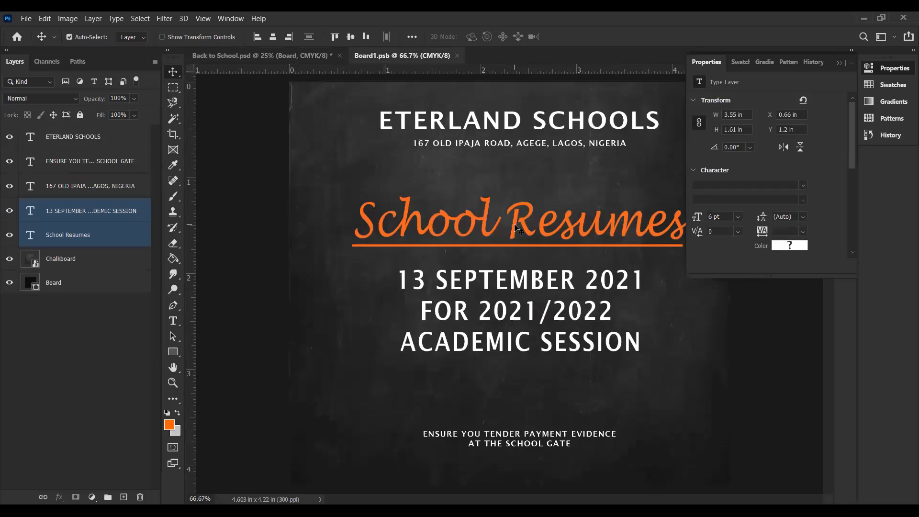
left_click(251, 229)
left_click(485, 228)
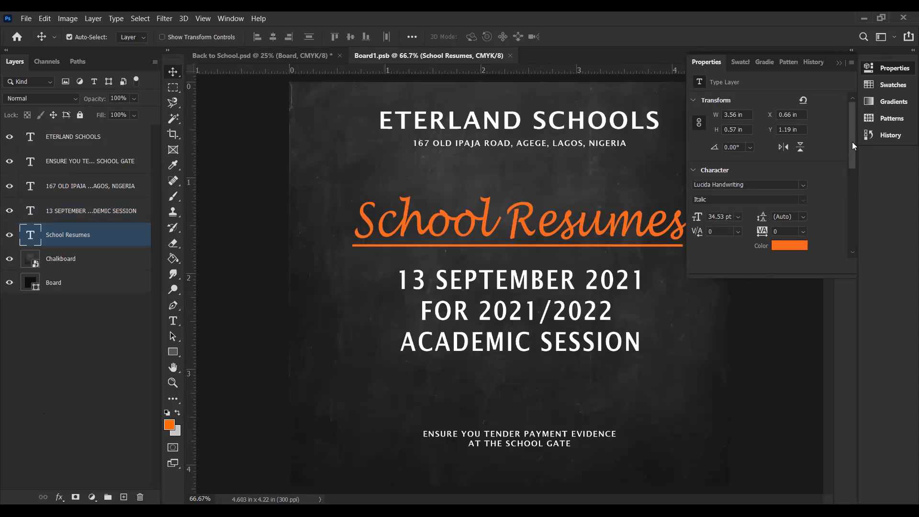
left_click_drag(851, 142, 853, 206)
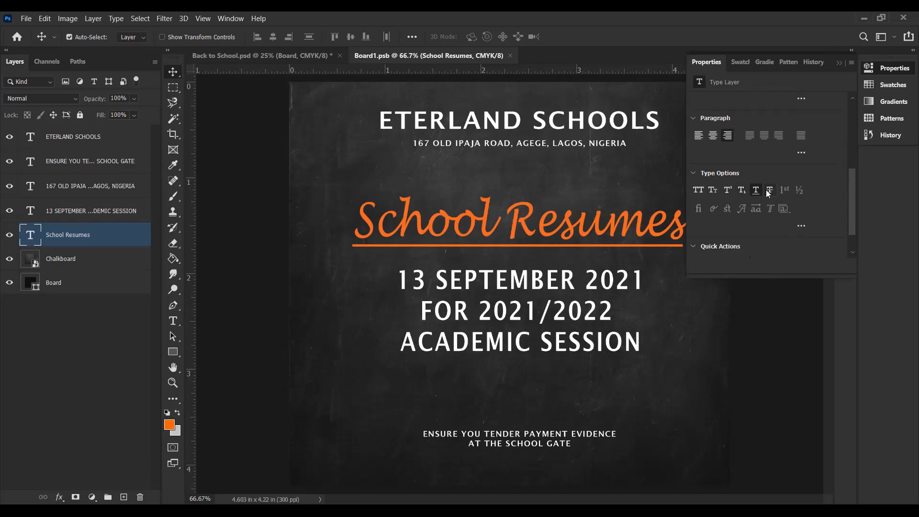
left_click(312, 303)
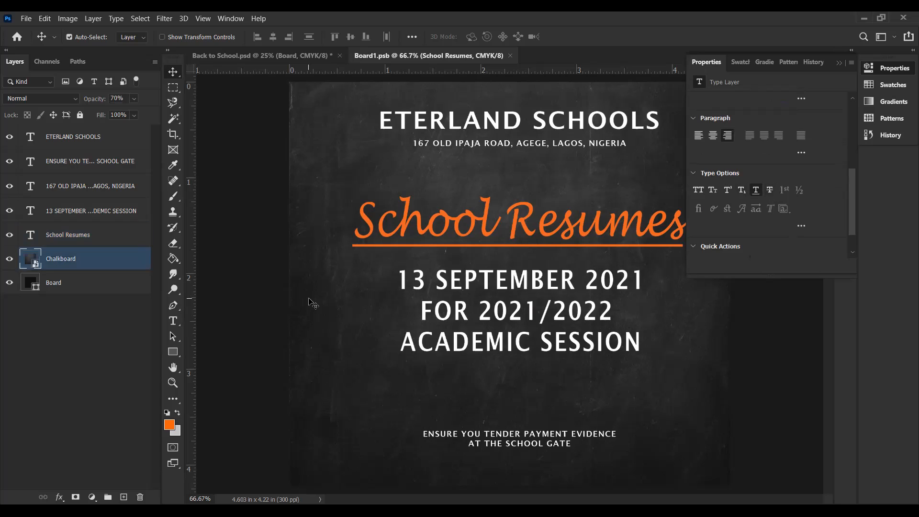
left_click(283, 56)
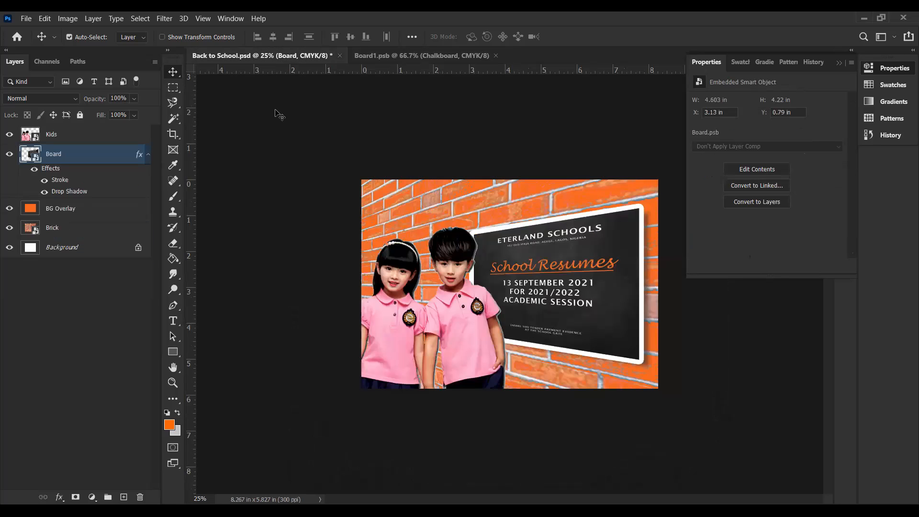
left_click(839, 64)
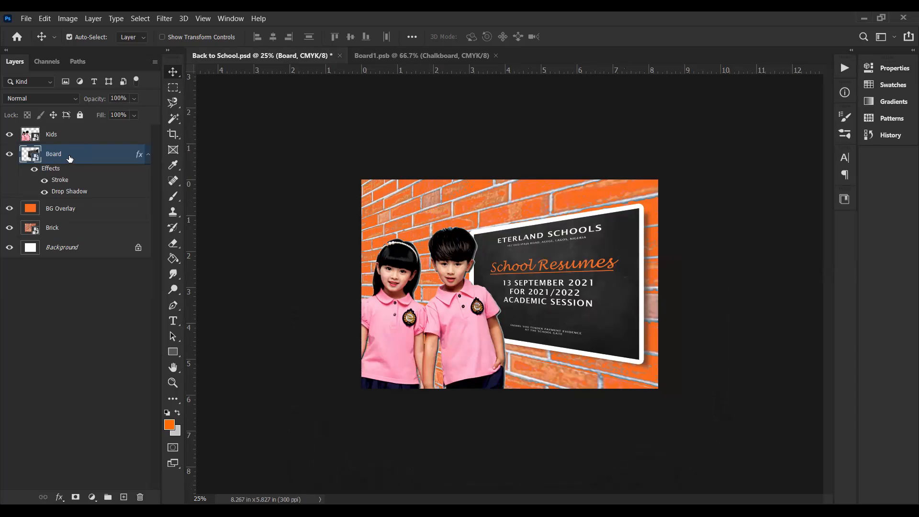
left_click(59, 498)
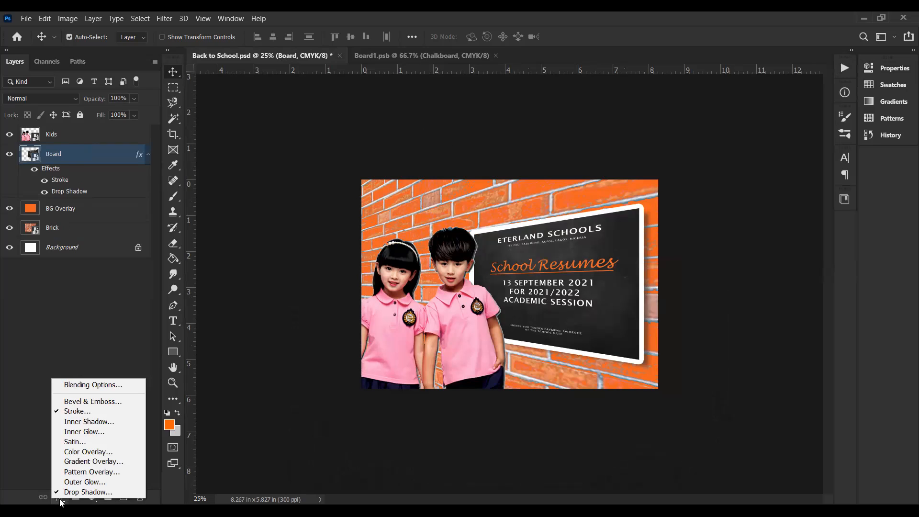
left_click(102, 422)
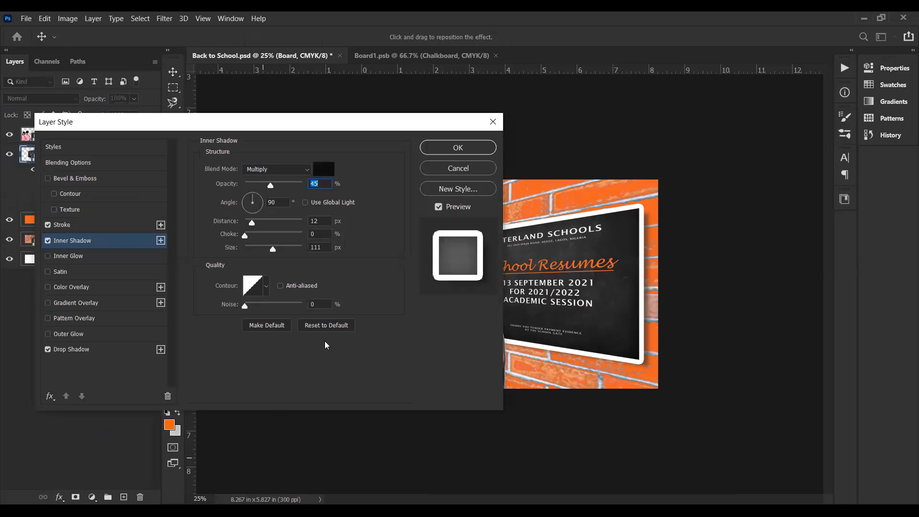
left_click(444, 169)
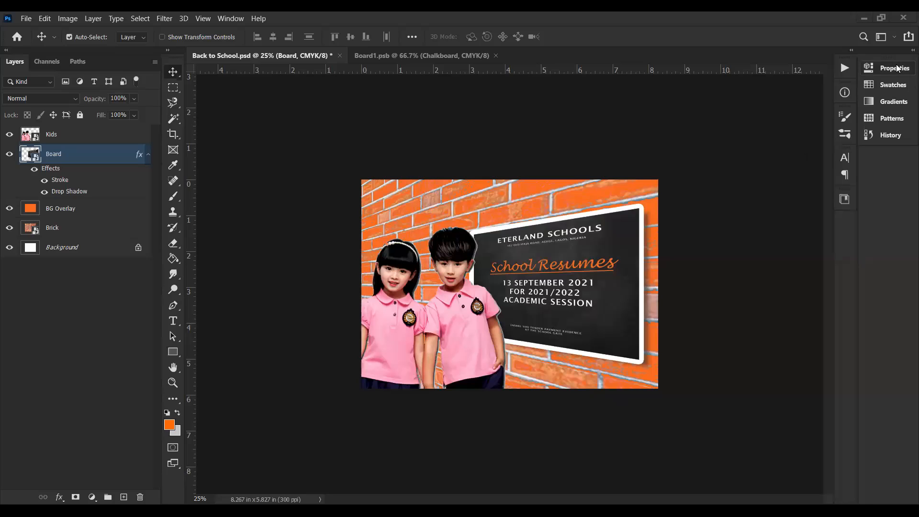
Step: Review the paragraph settings and underline option of the School Resumes text in Board1.psb
left_click(894, 68)
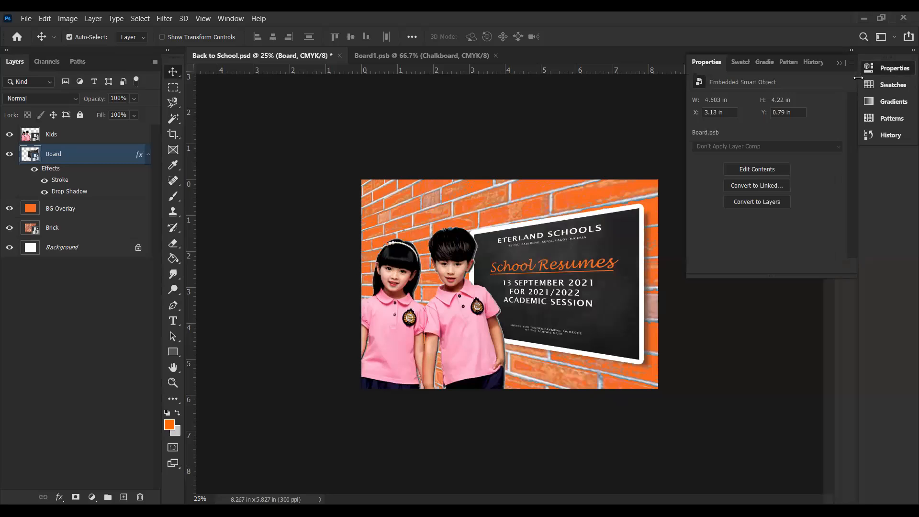
left_click(445, 124)
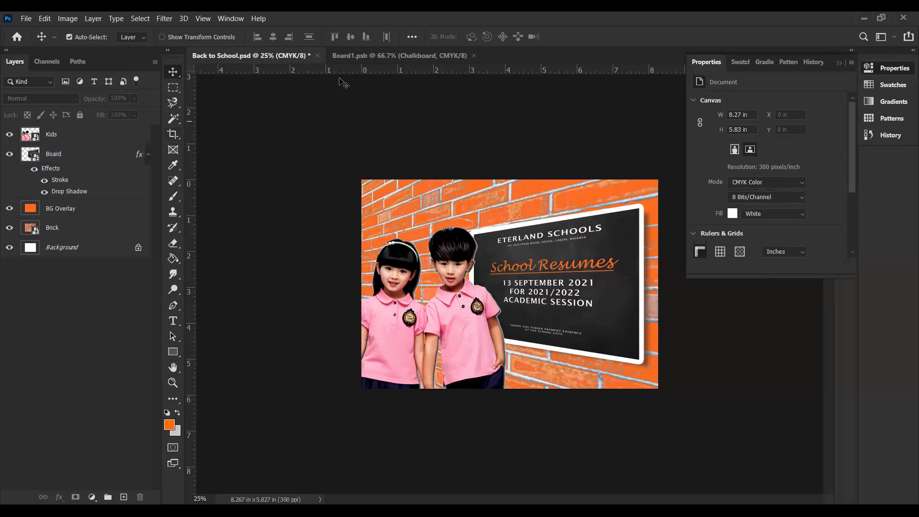
left_click(354, 57)
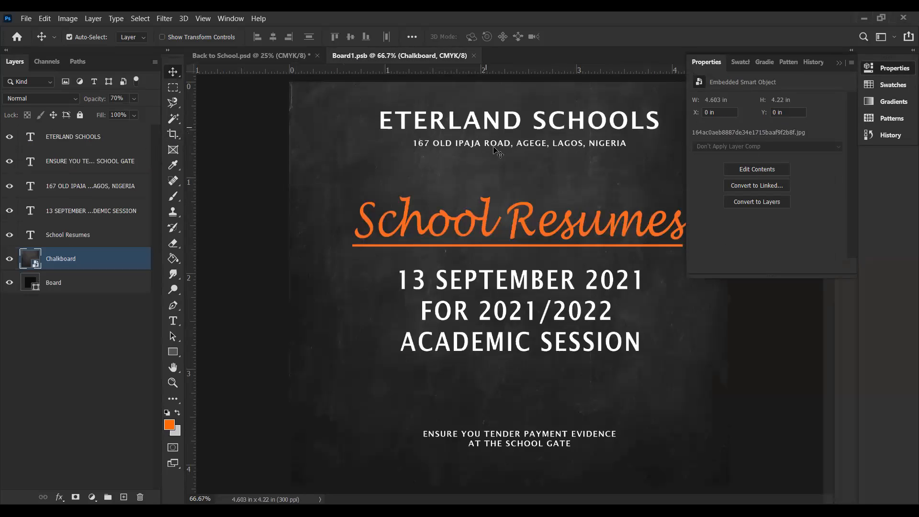
left_click(489, 231)
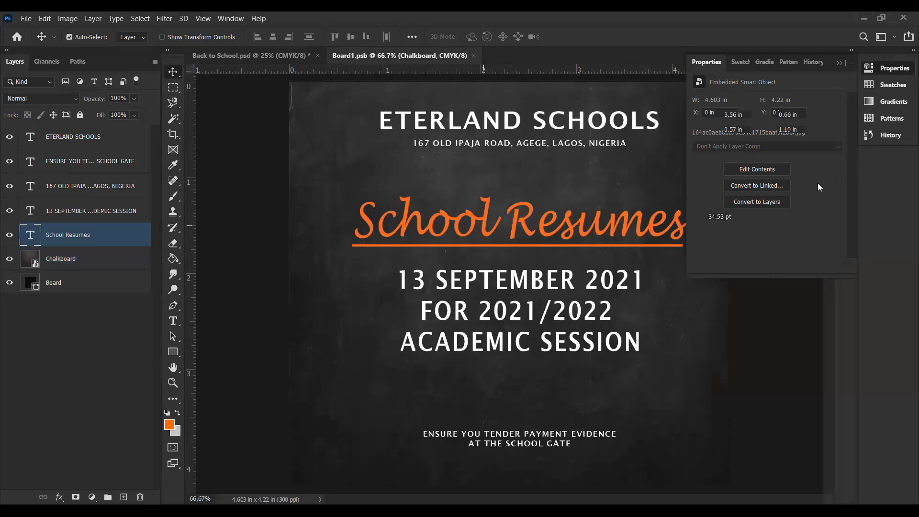
left_click_drag(851, 150, 849, 222)
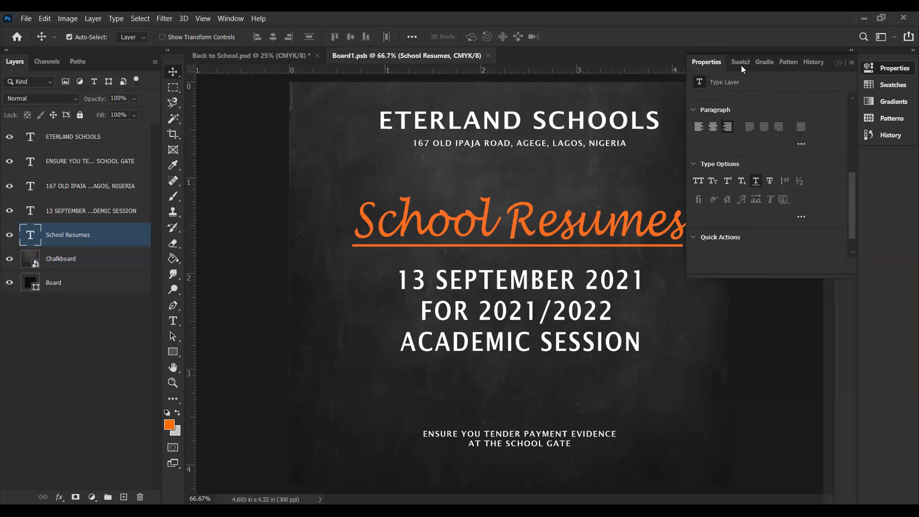
left_click(839, 63)
Step: In Back to School.psd, add an Inner Shadow to the Board layer with Normal blend mode and about 83% opacity
left_click(291, 54)
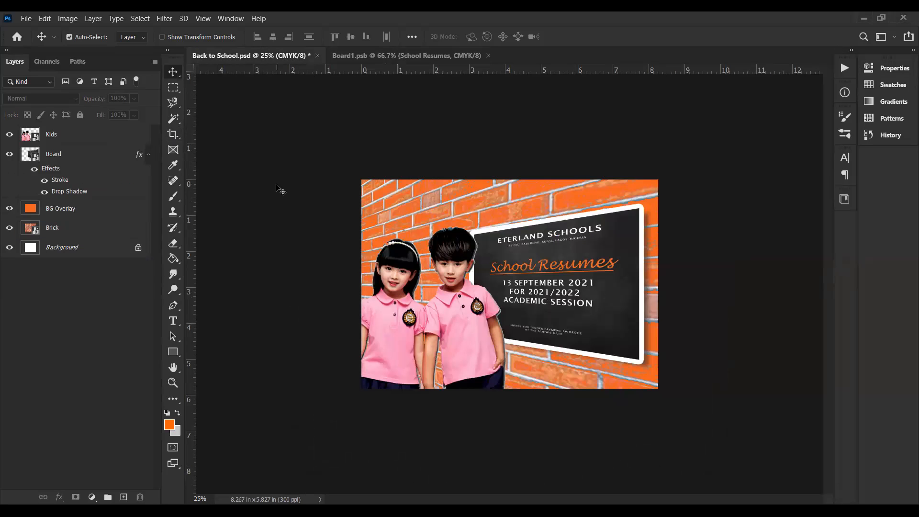
left_click(75, 163)
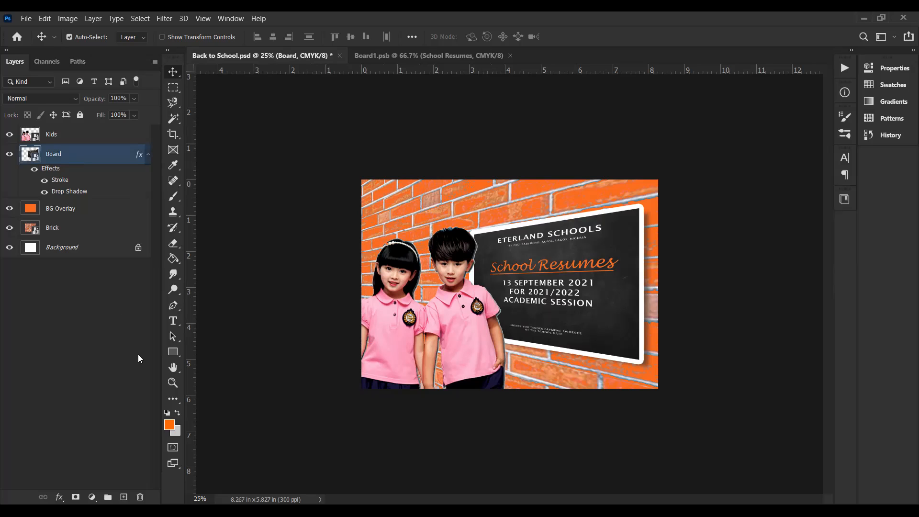
left_click(59, 498)
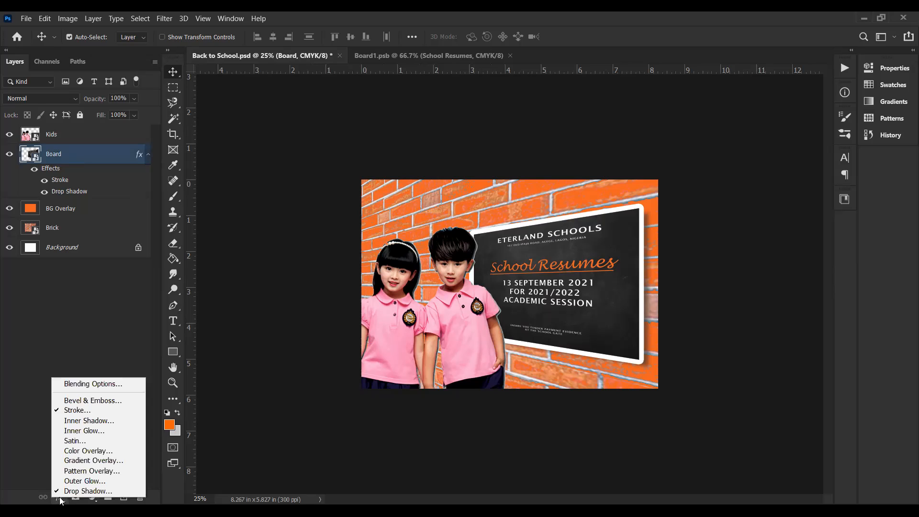
left_click(91, 423)
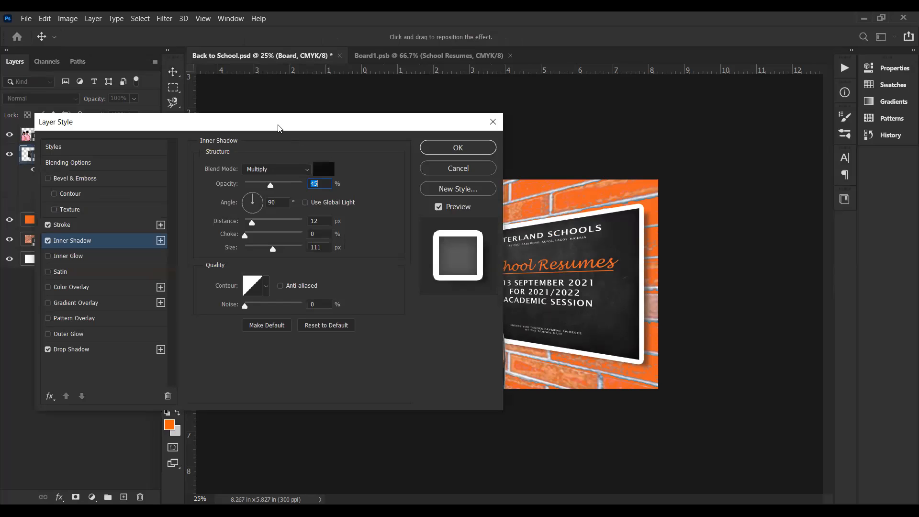
left_click_drag(280, 128, 629, 337)
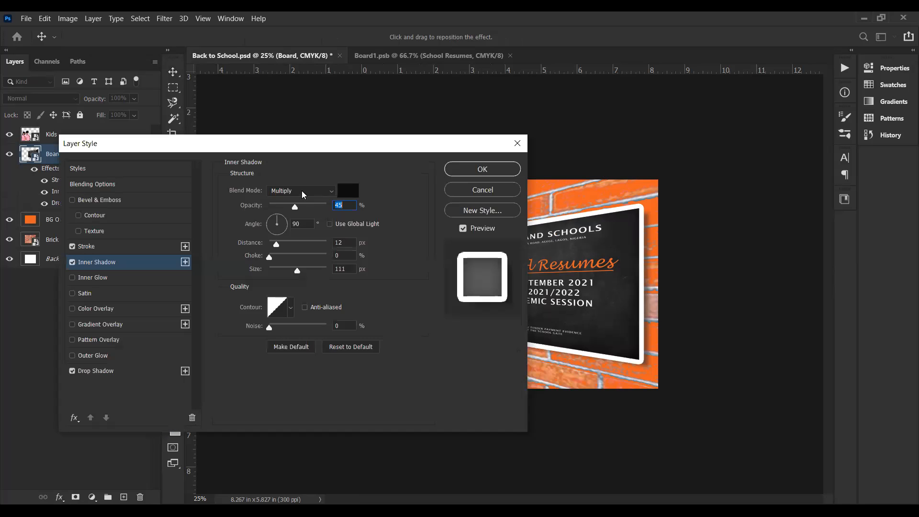
left_click(302, 190)
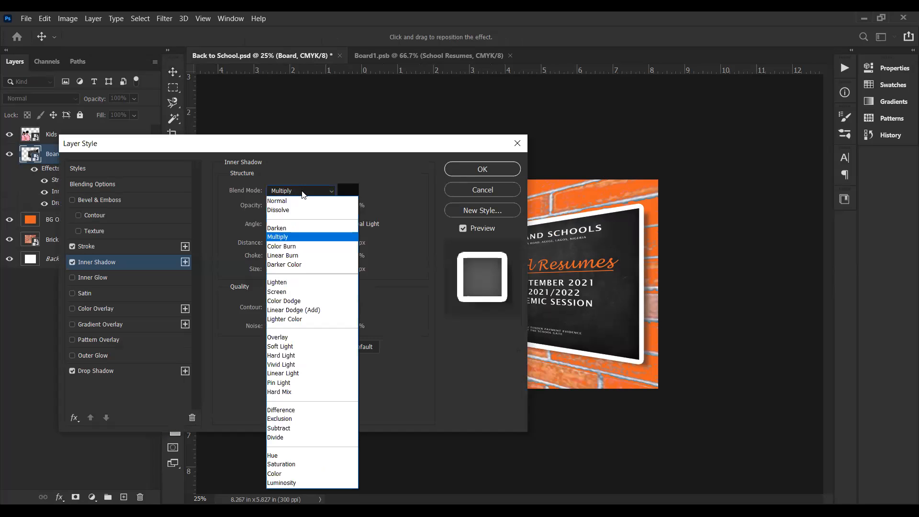
left_click(295, 200)
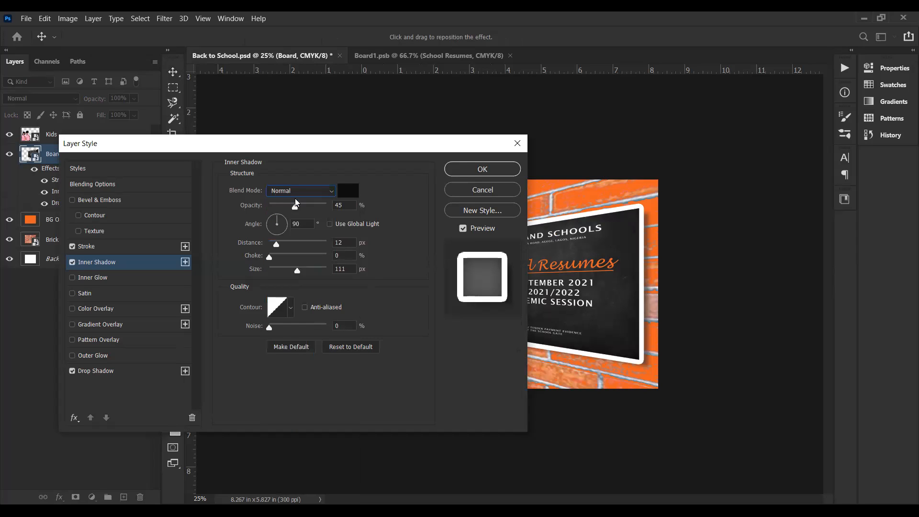
left_click_drag(294, 206, 317, 210)
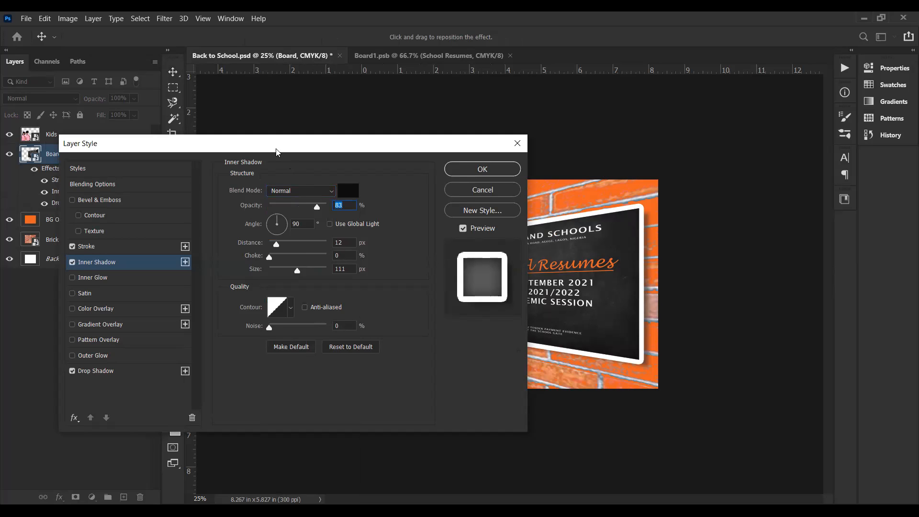
Step: Set the Board's inner shadow to a 113° angle, about 34 px distance and about 21 px size
left_click_drag(276, 153, 203, 138)
mouse_move(205, 206)
left_mouse_down()
mouse_move(214, 225)
mouse_move(198, 198)
left_mouse_up()
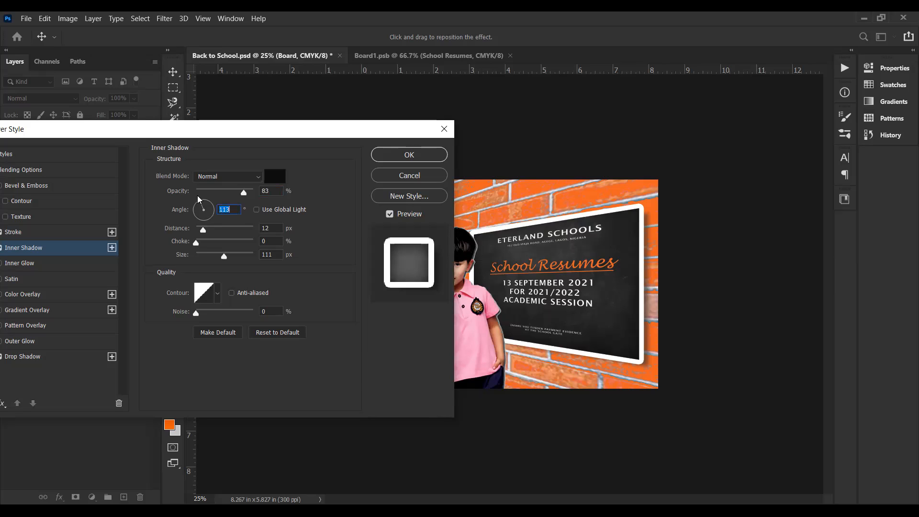
left_click_drag(208, 233, 205, 257)
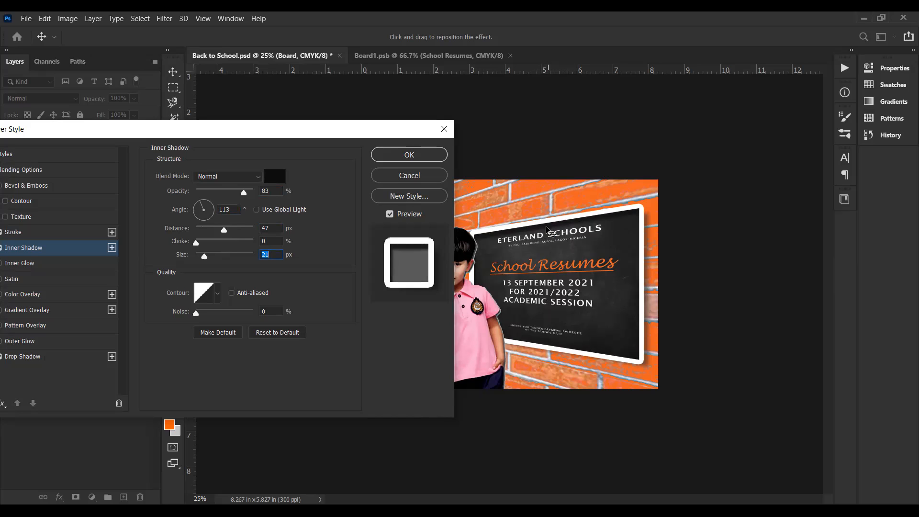
left_click_drag(224, 232, 217, 234)
left_click(217, 235)
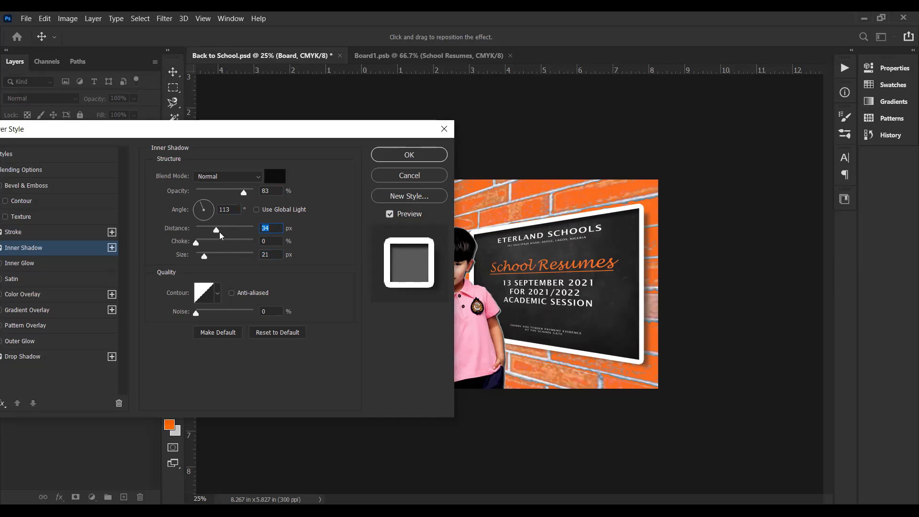
Step: Refine the Board's inner shadow to exactly 35 px distance and 20 px size
left_click(268, 231)
key("BackSpace")
key("BackSpace")
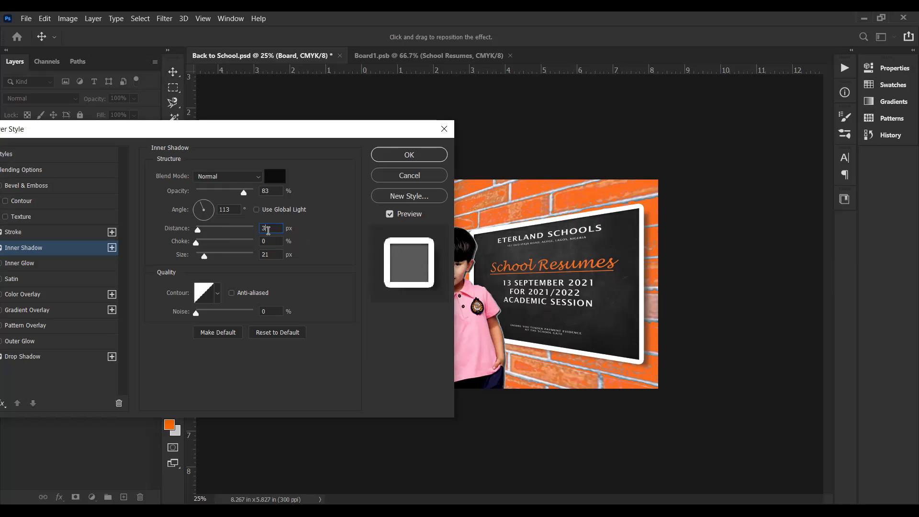
type("35")
left_click(272, 255)
key("BackSpace")
type("0")
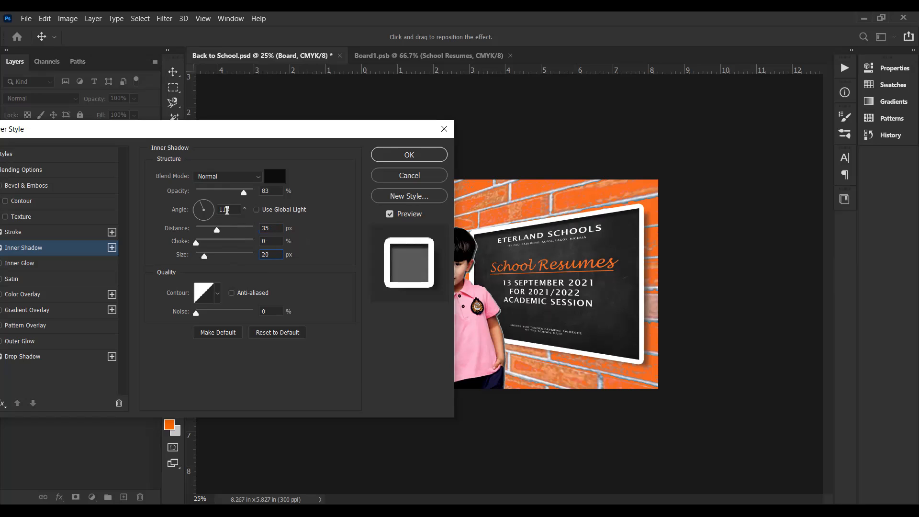
Step: Raise the inner shadow's opacity to 100%, set its distance to 25 px and apply the effect to the Board
left_click_drag(244, 196, 263, 198)
left_click(260, 194)
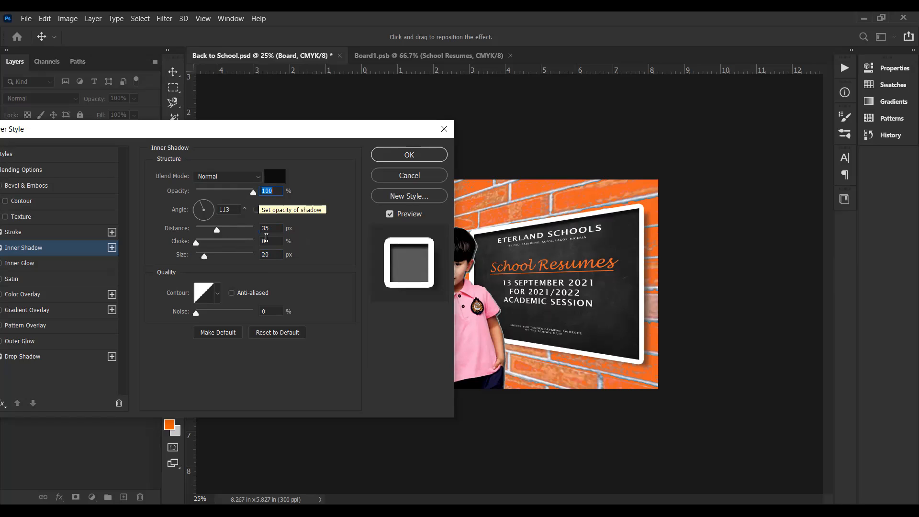
left_click(263, 226)
type("25")
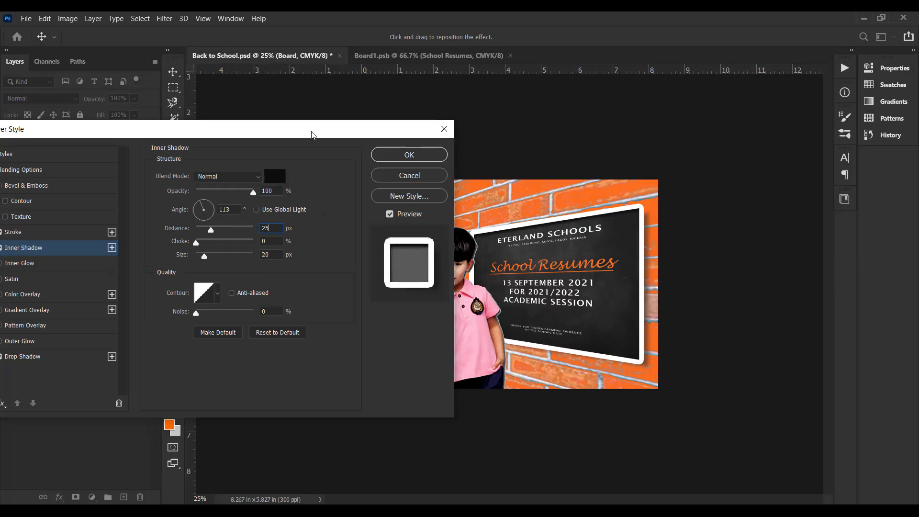
left_click_drag(312, 134, 313, 131)
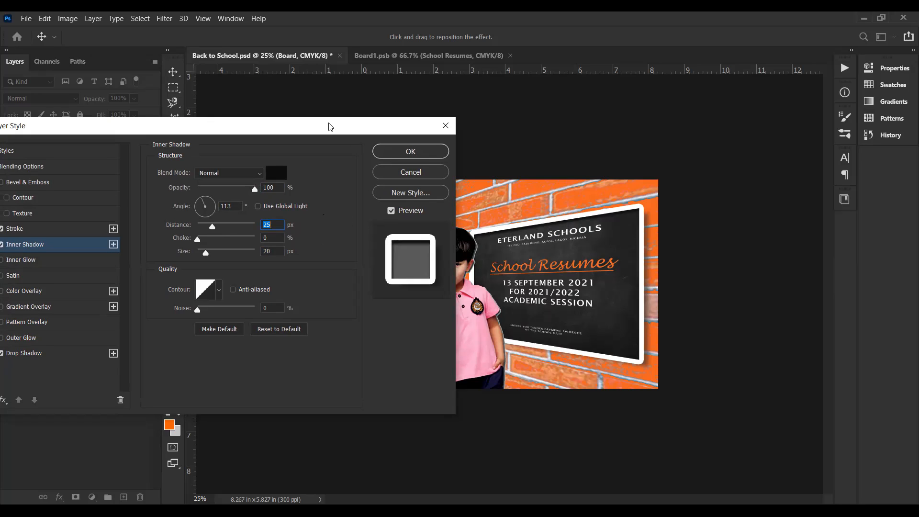
left_click_drag(405, 119, 481, 113)
left_click(477, 146)
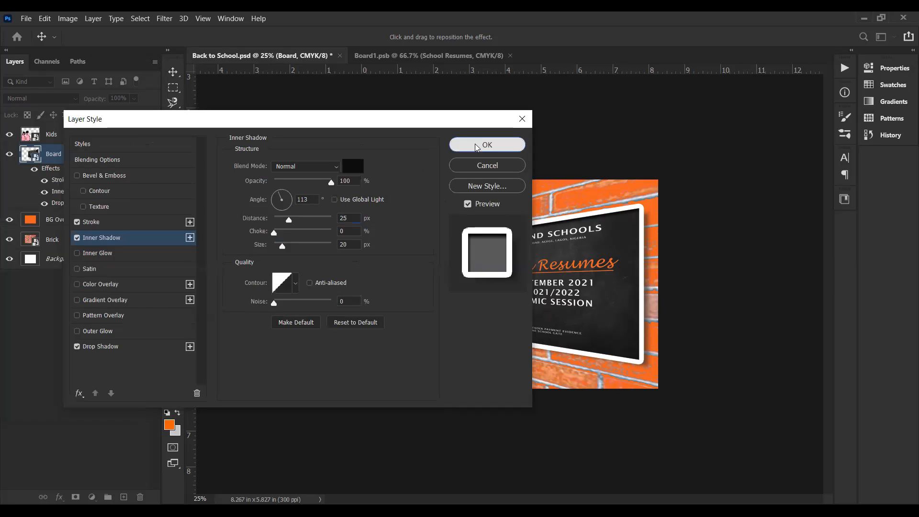
left_click(477, 147)
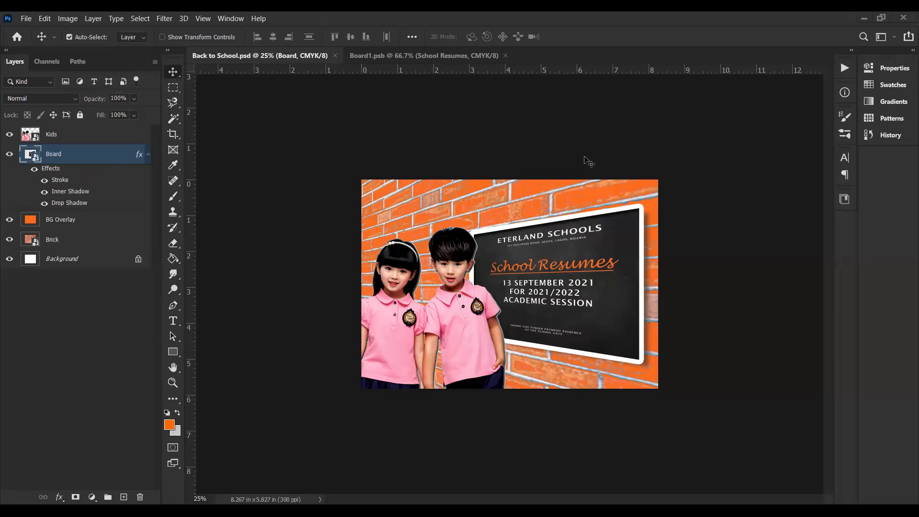
Step: Compare the chalkboard up close with its Inner Shadow hidden and shown, keeping the effect on
key("ctrl+plus")
key("ctrl+plus")
key("ctrl+plus")
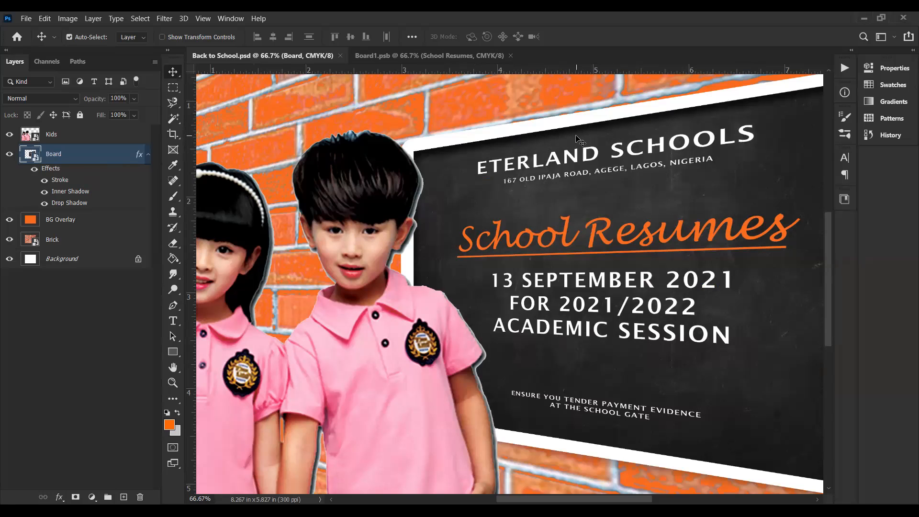
left_click(44, 192)
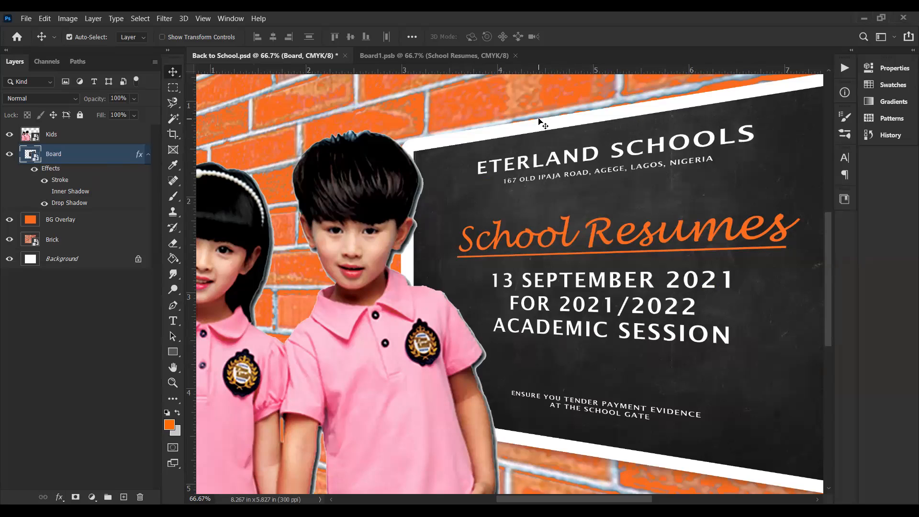
left_click(45, 192)
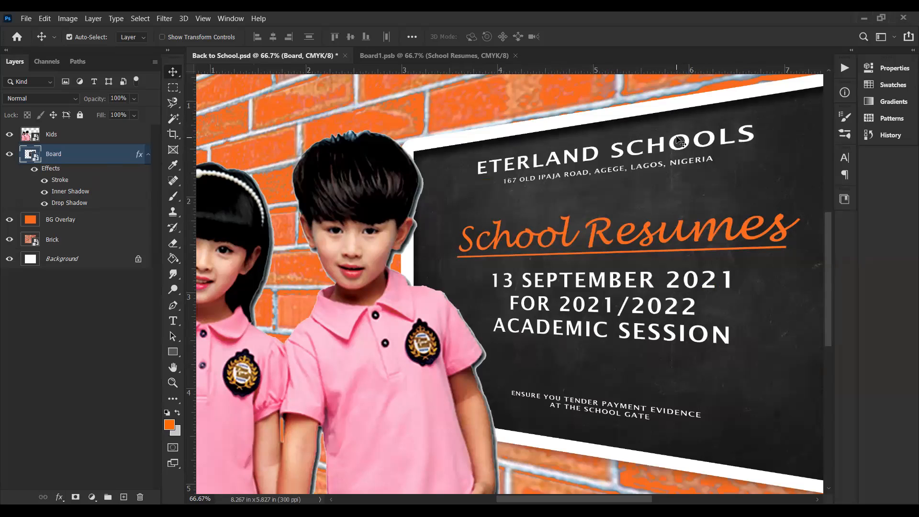
key("ctrl")
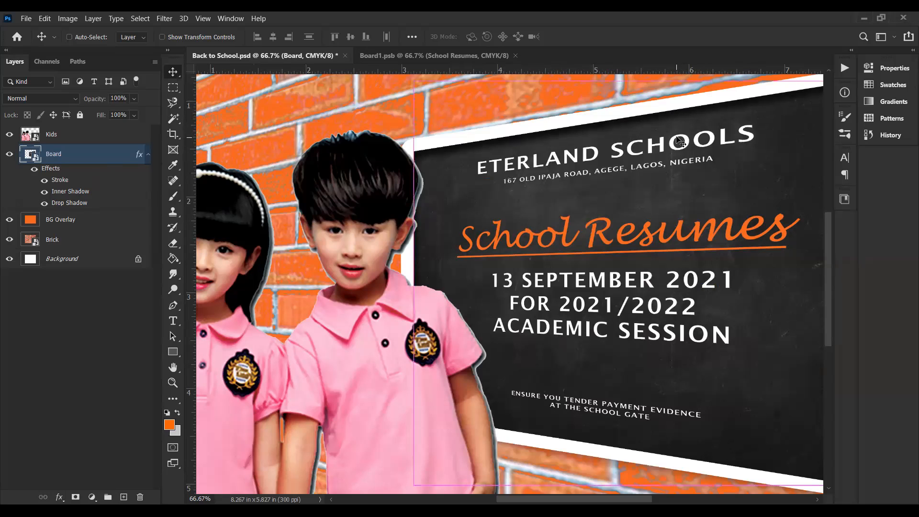
key("ctrl+minus")
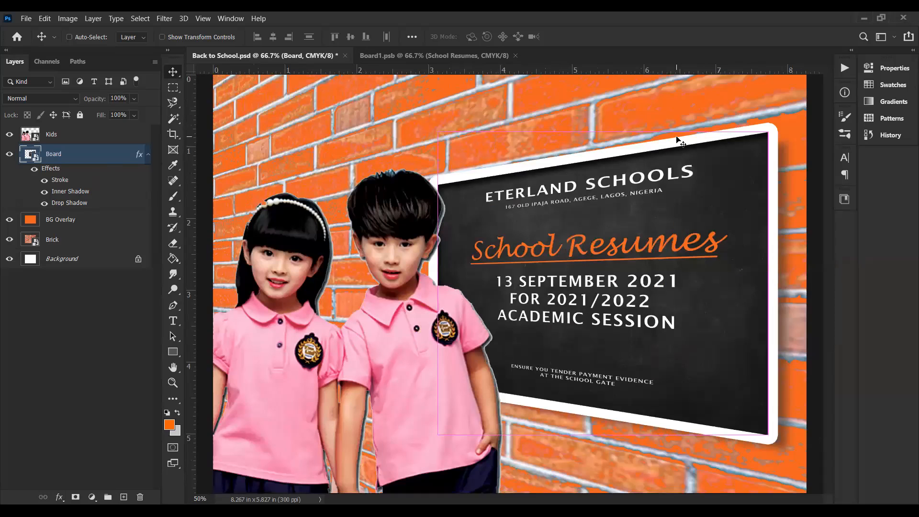
key("ctrl+minus")
left_click(277, 224)
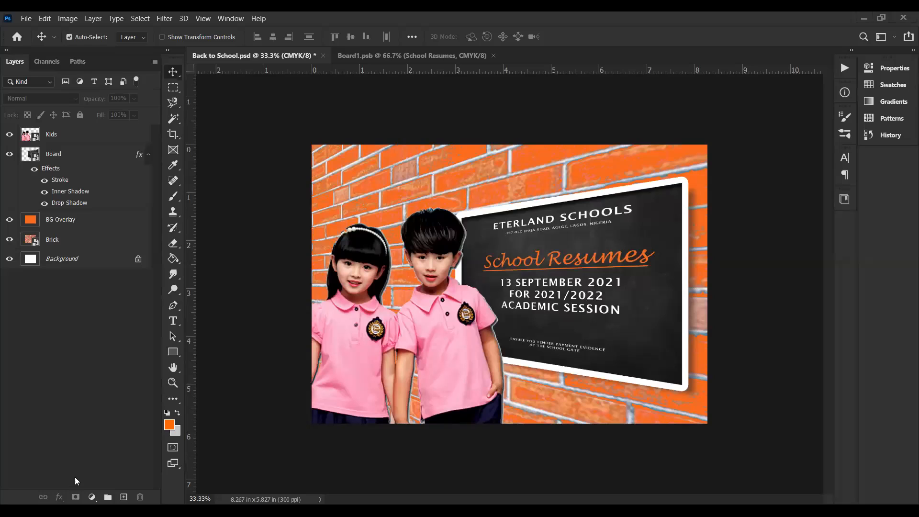
Step: Review the Board layer's Inner Shadow settings and close them without changes
left_click(60, 155)
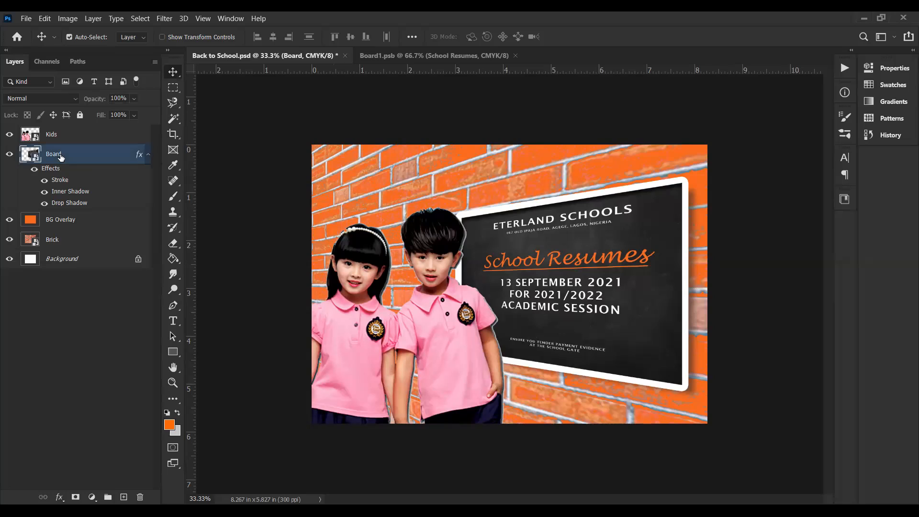
left_click(59, 497)
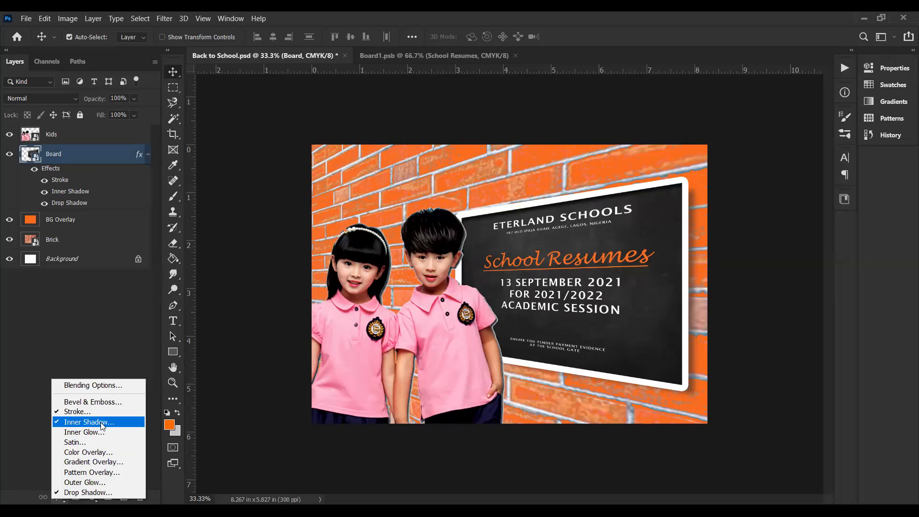
left_click(73, 192)
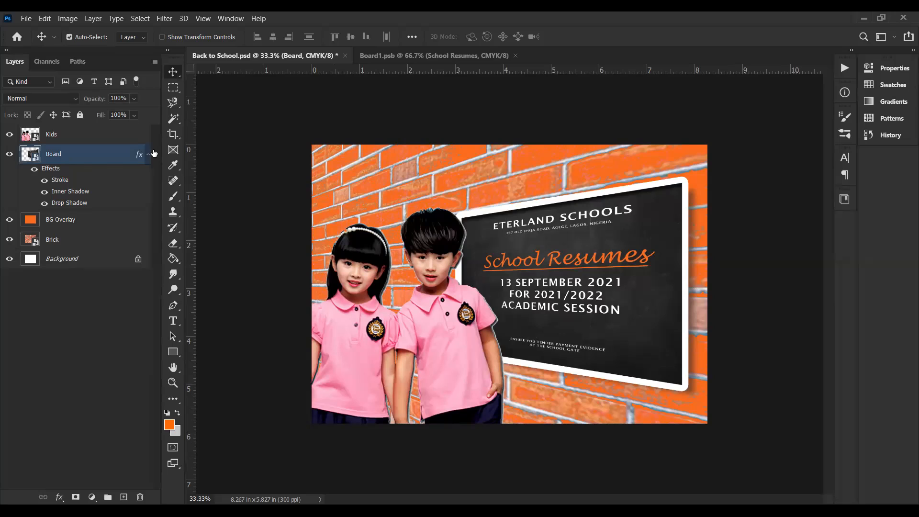
double_click(73, 192)
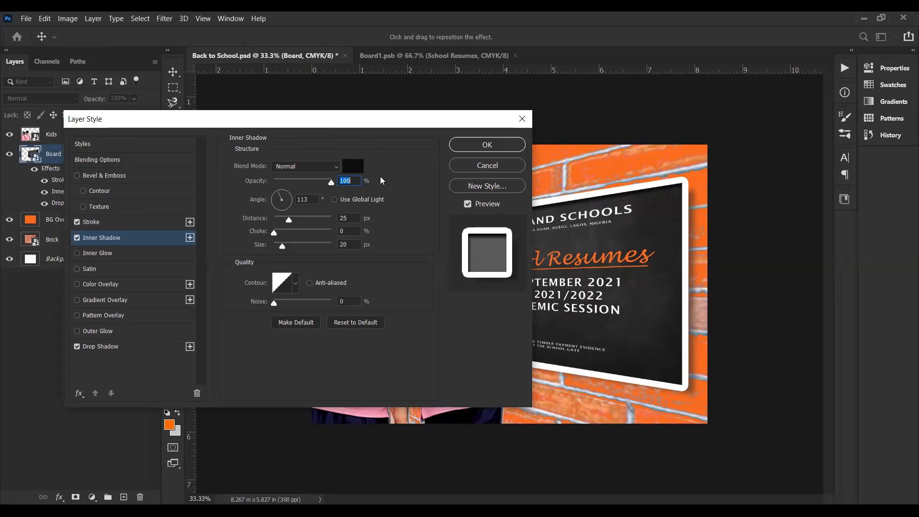
left_click_drag(348, 123, 254, 135)
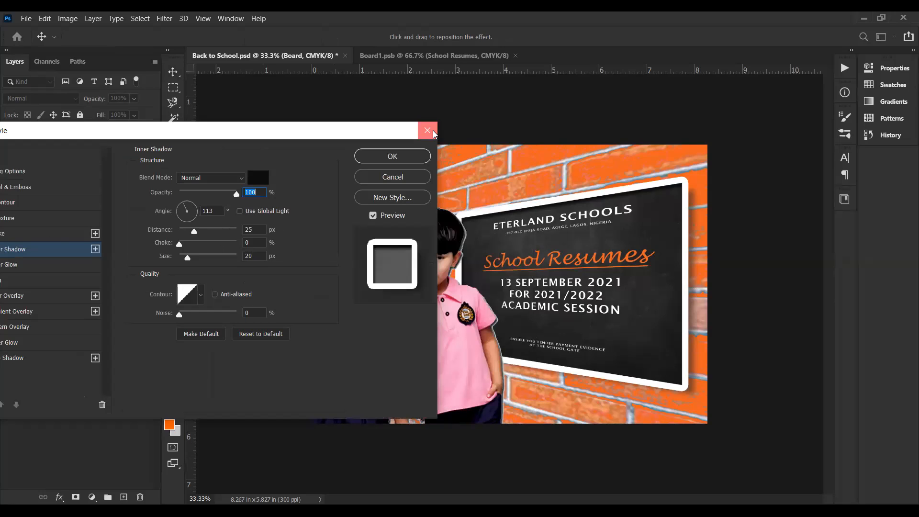
left_click(433, 133)
key("ctrl")
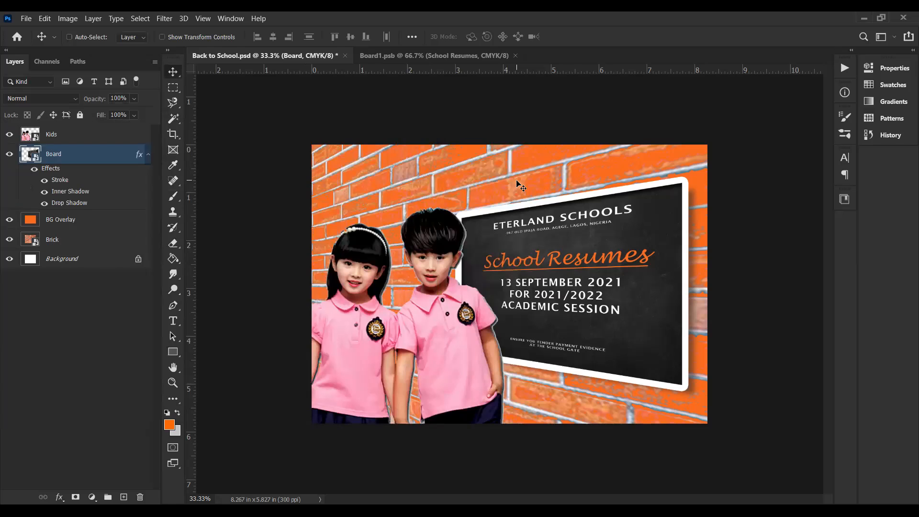
Step: Check the chalkboard's upper corner up close by hiding and restoring the Board's Inner Shadow
key("ctrl+plus")
key("ctrl+plus")
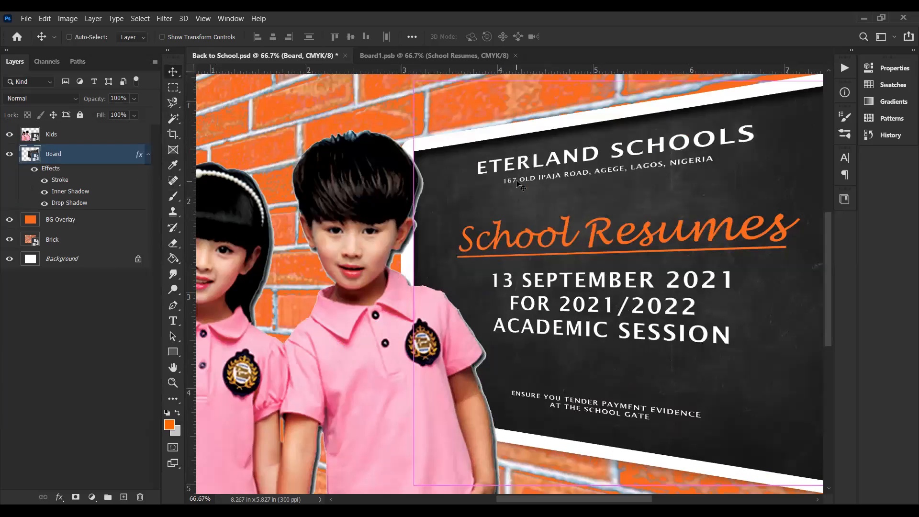
key("space")
left_click_drag(608, 201, 522, 217)
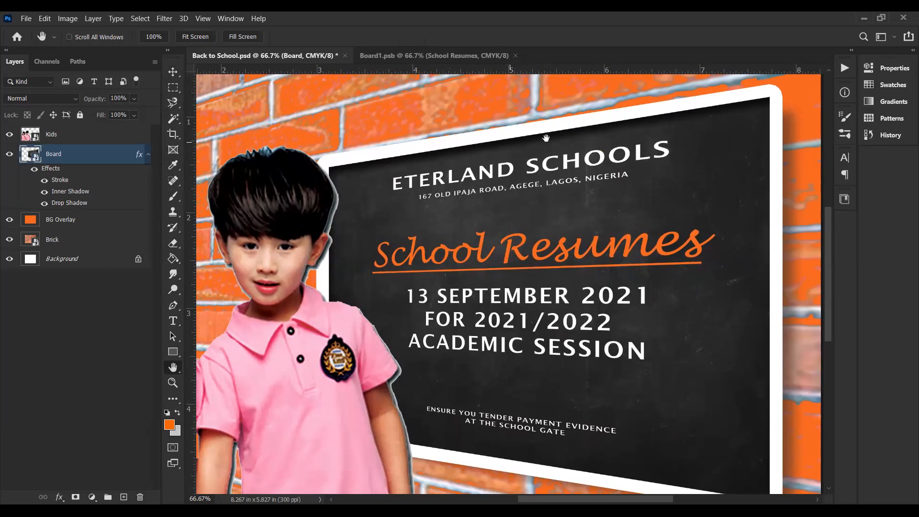
left_click(44, 194)
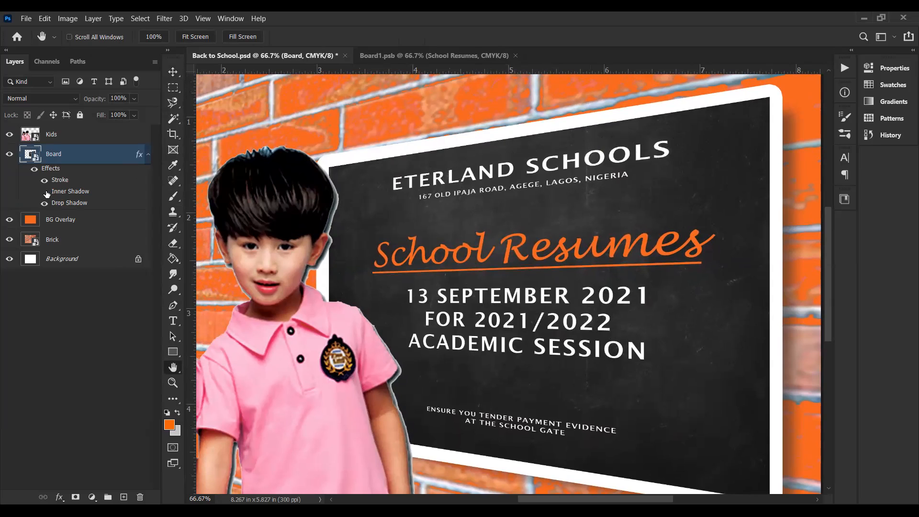
left_click(45, 192)
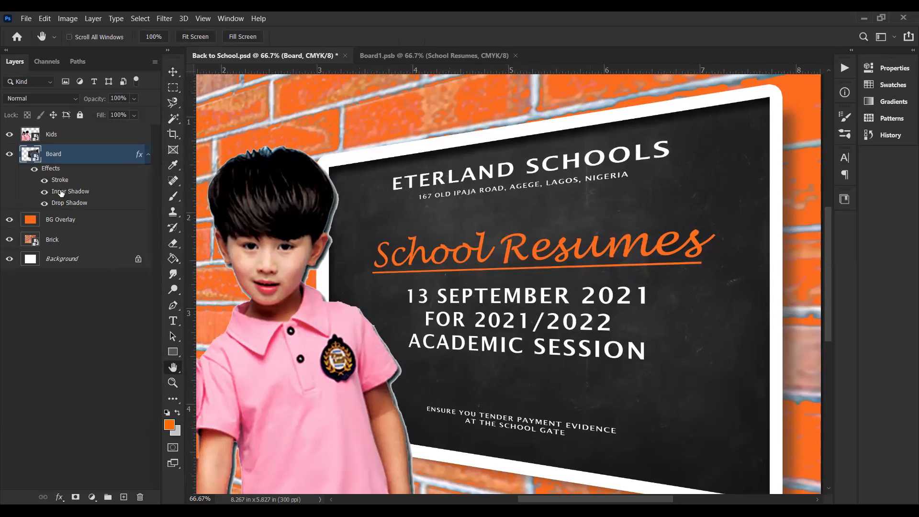
Step: Set the angle of the Board's inner shadow to 145°, keeping the chalkboard in view
double_click(61, 193)
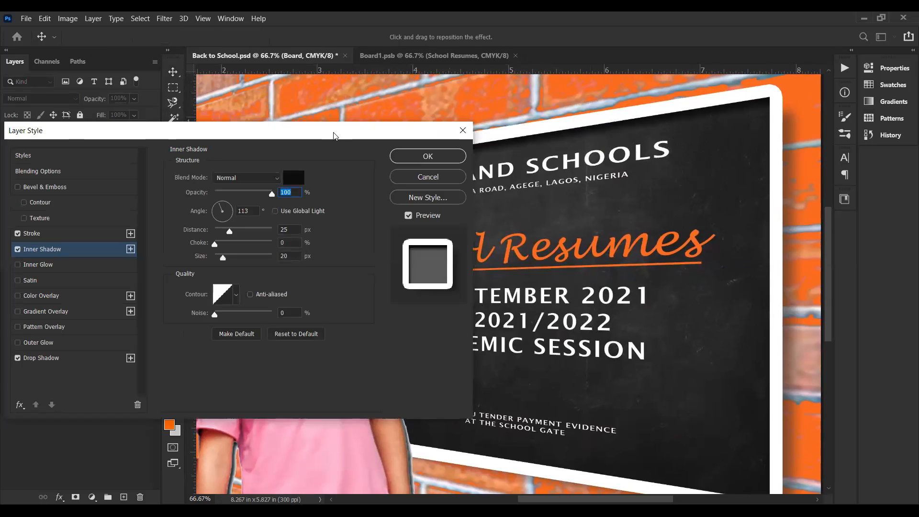
left_click_drag(334, 136, 423, 257)
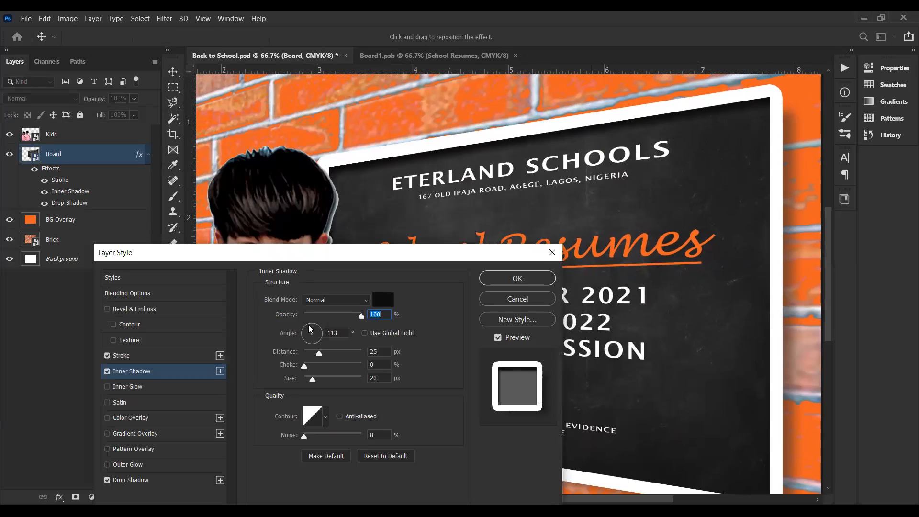
left_click_drag(310, 328, 327, 328)
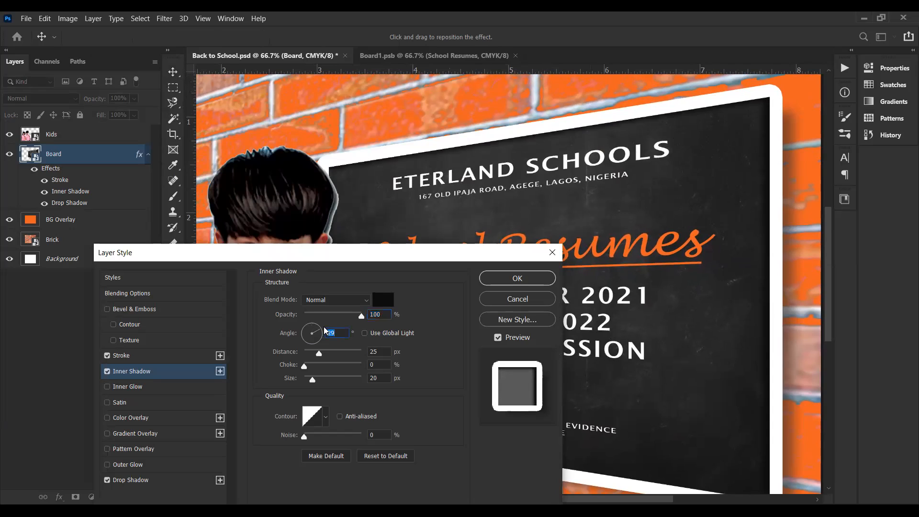
left_click_drag(320, 331, 302, 328)
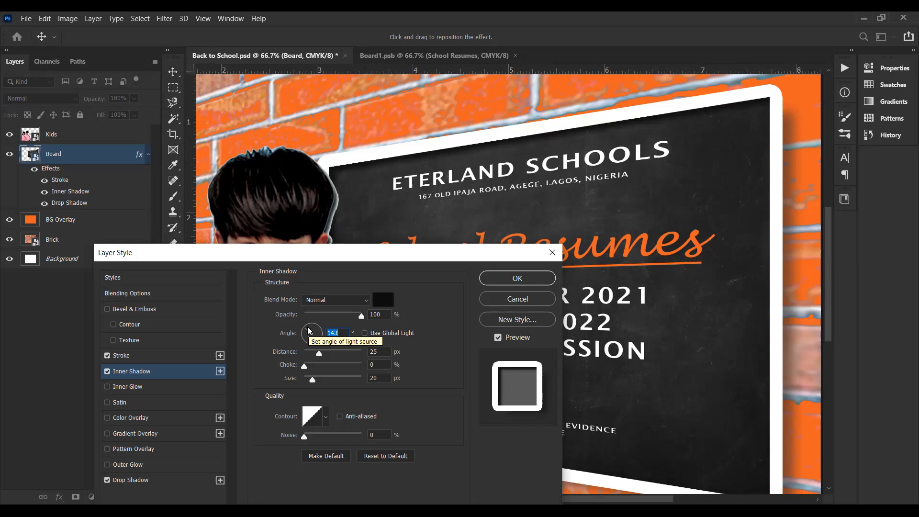
left_click(338, 332)
key("BackSpace")
type("5")
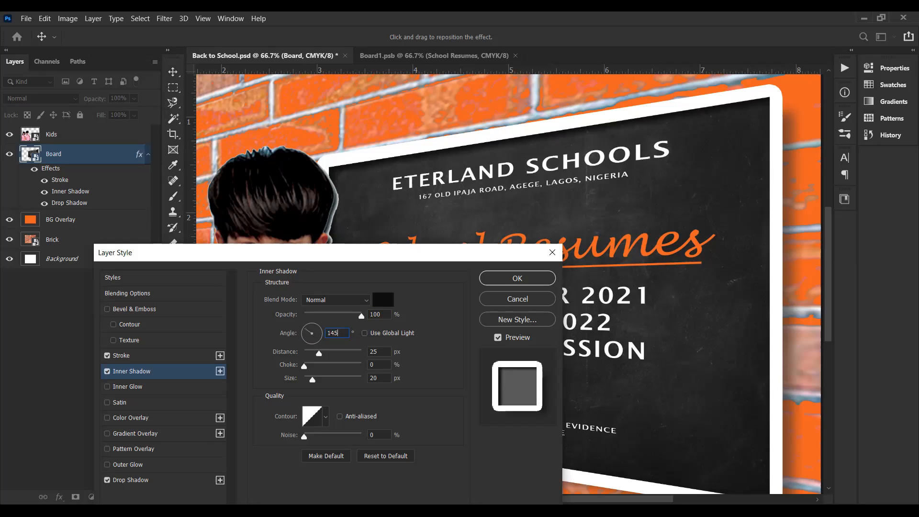
left_click_drag(401, 259, 492, 349)
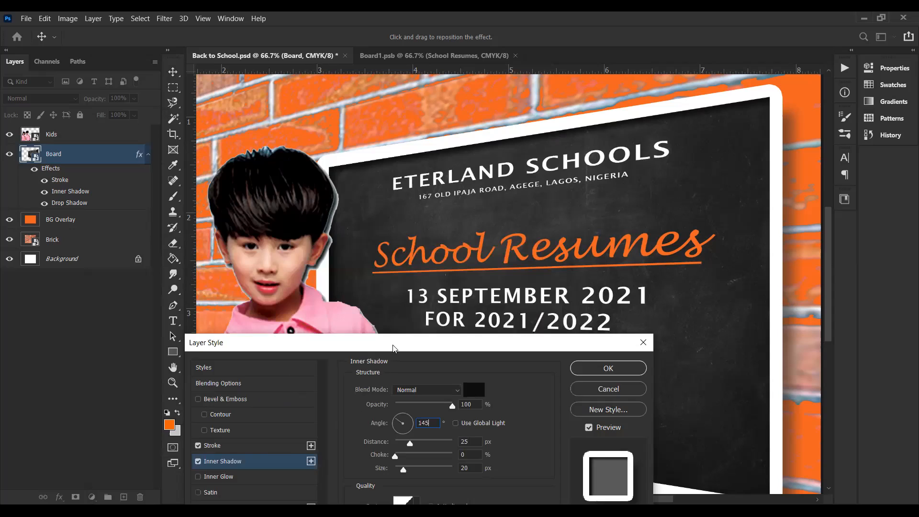
left_click_drag(393, 347, 218, 144)
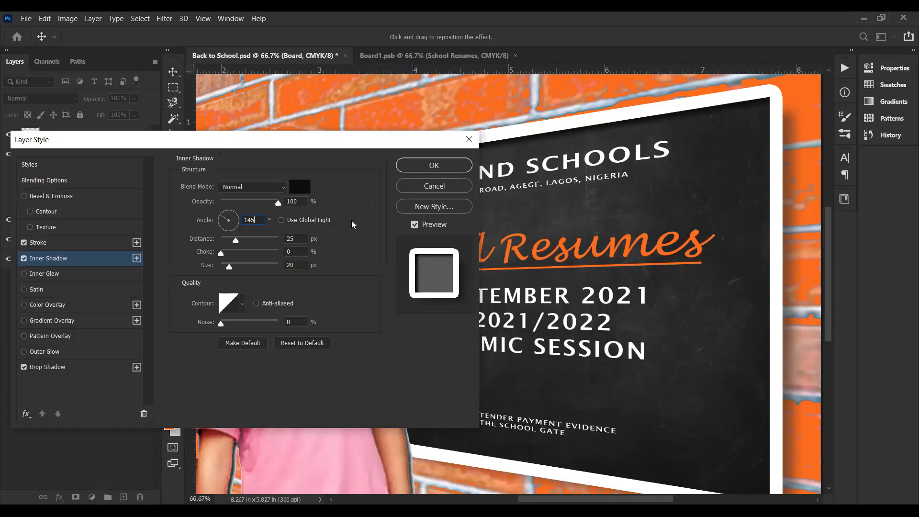
Step: Try larger distance and size values for the Board's inner shadow, returning them to 25 px and 20 px
left_click(351, 242)
left_click_drag(298, 148, 329, 242)
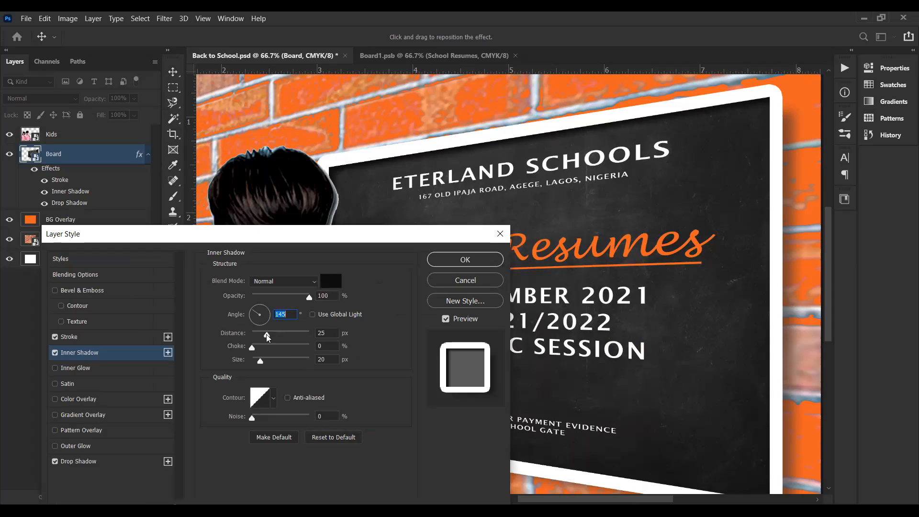
left_click_drag(267, 337, 318, 338)
left_click(282, 338)
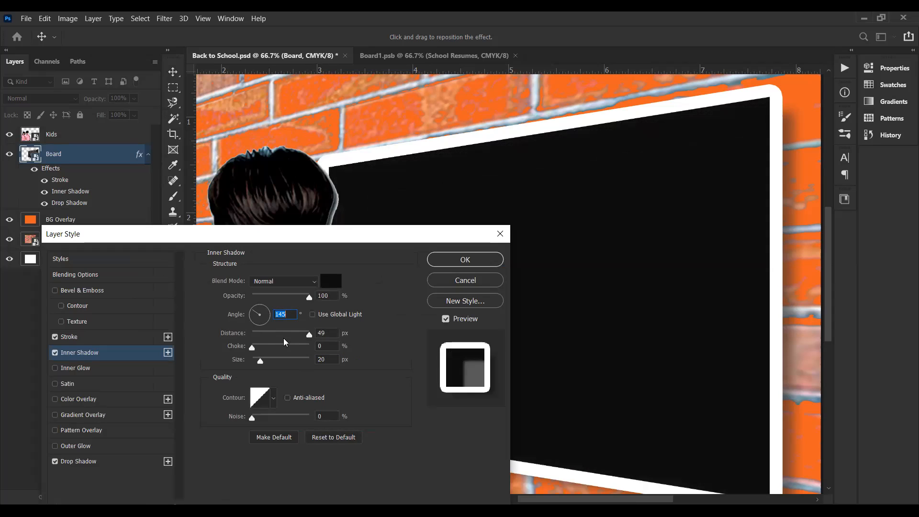
left_click_drag(282, 338, 287, 338)
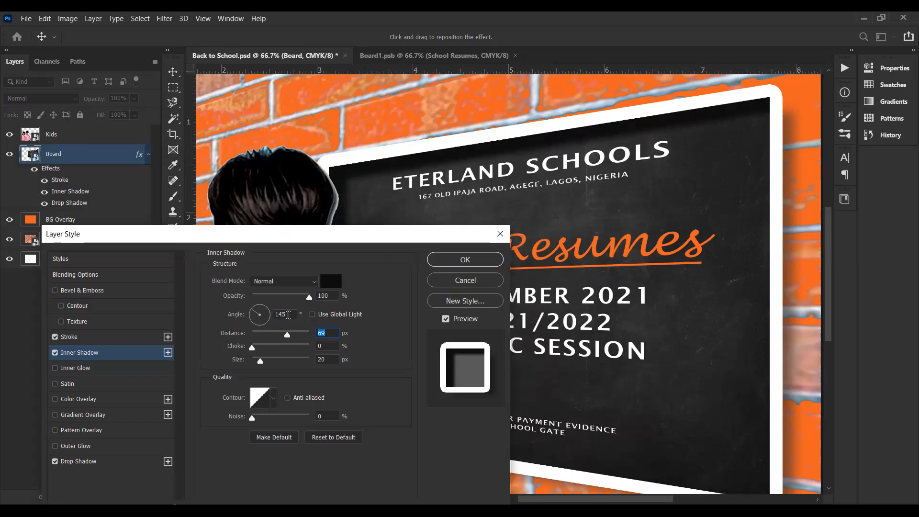
left_click_drag(289, 338, 268, 338)
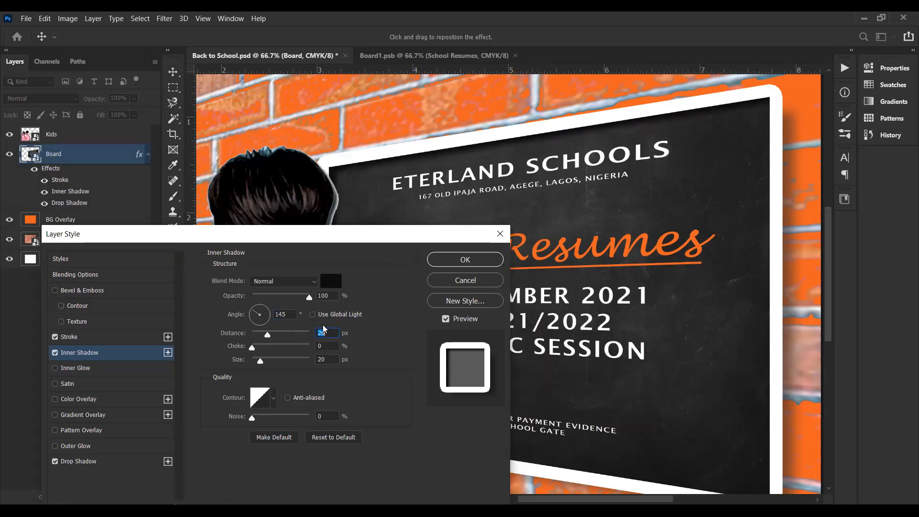
key("Down")
mouse_move(262, 364)
left_mouse_down()
mouse_move(285, 364)
mouse_move(275, 363)
left_mouse_up()
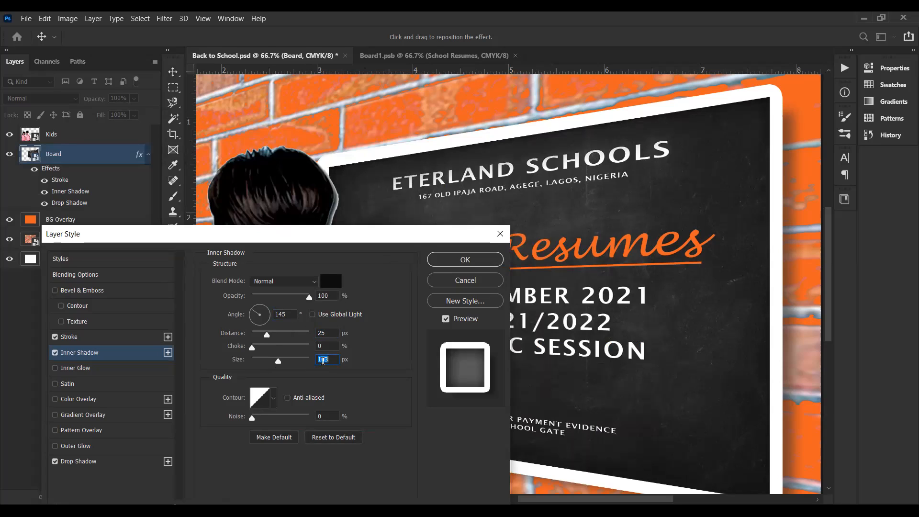
type("20")
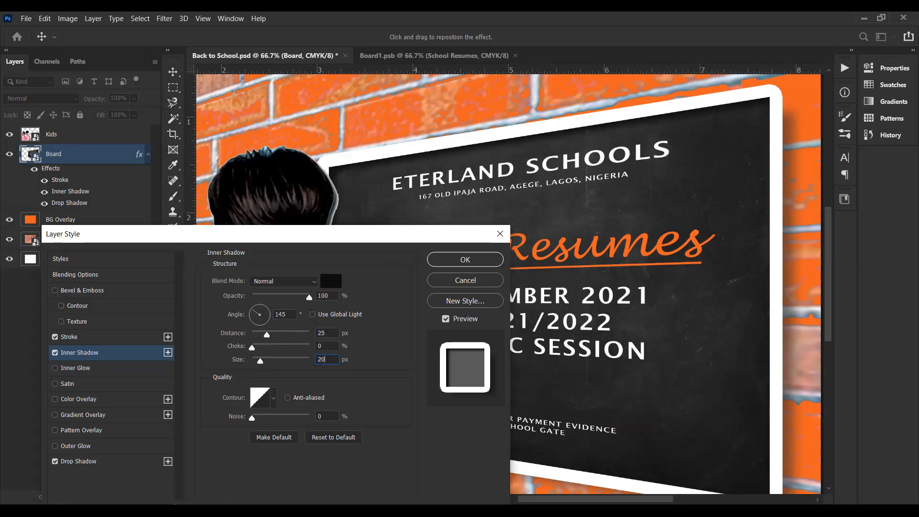
Step: Change the Board's inner shadow colour to pure black and apply the layer style
double_click(322, 359)
left_click(330, 283)
left_click(367, 370)
left_click(629, 213)
left_click(452, 266)
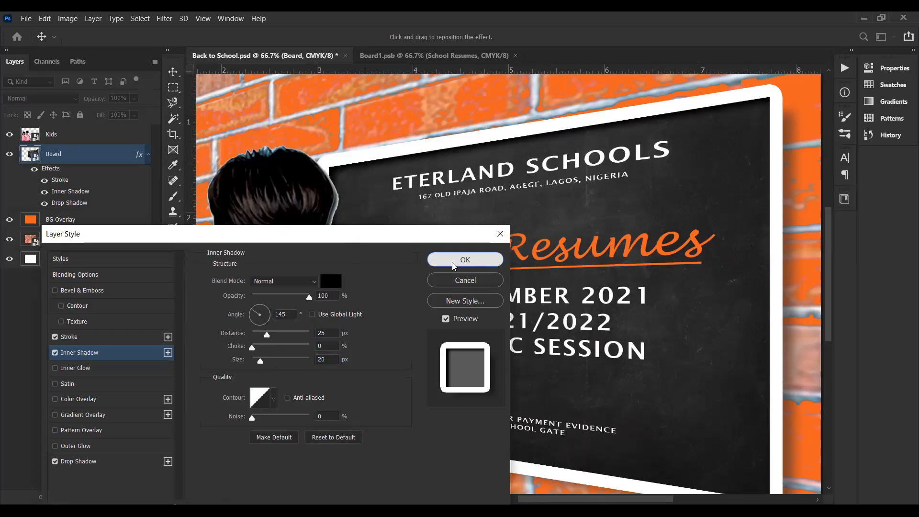
Step: Examine the chalkboard's shadow within the whole design at several magnifications
key("ctrl+0")
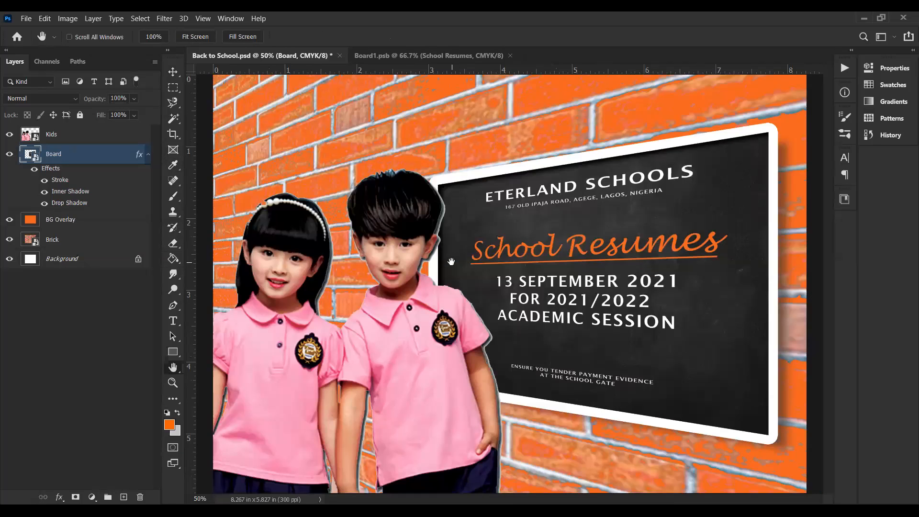
key("ctrl+minus")
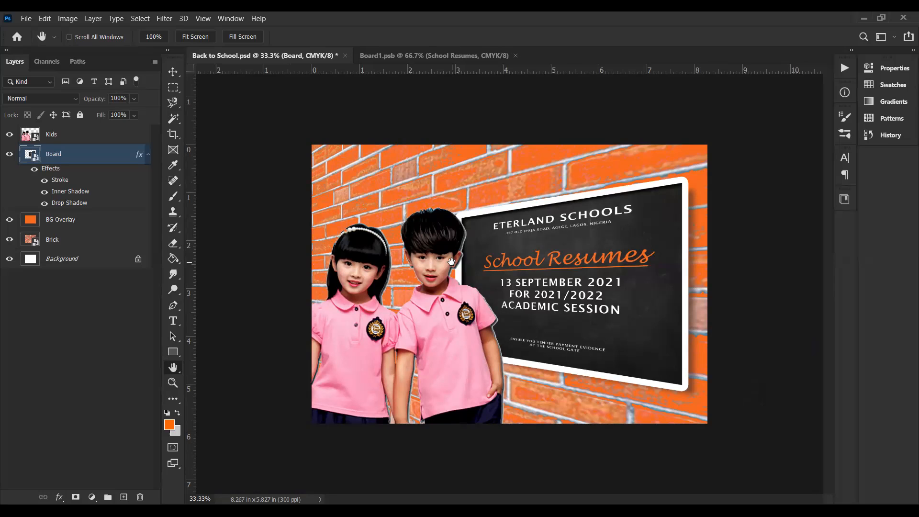
key("ctrl+plus")
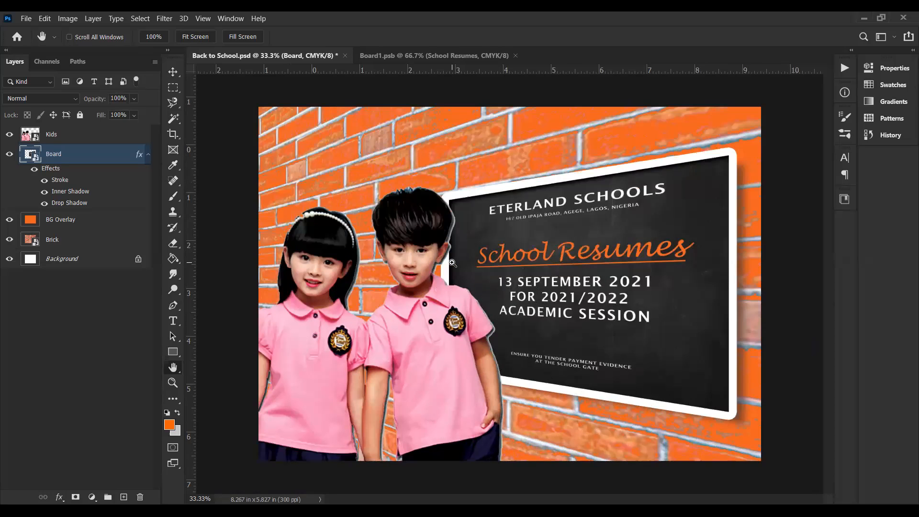
key("ctrl+plus")
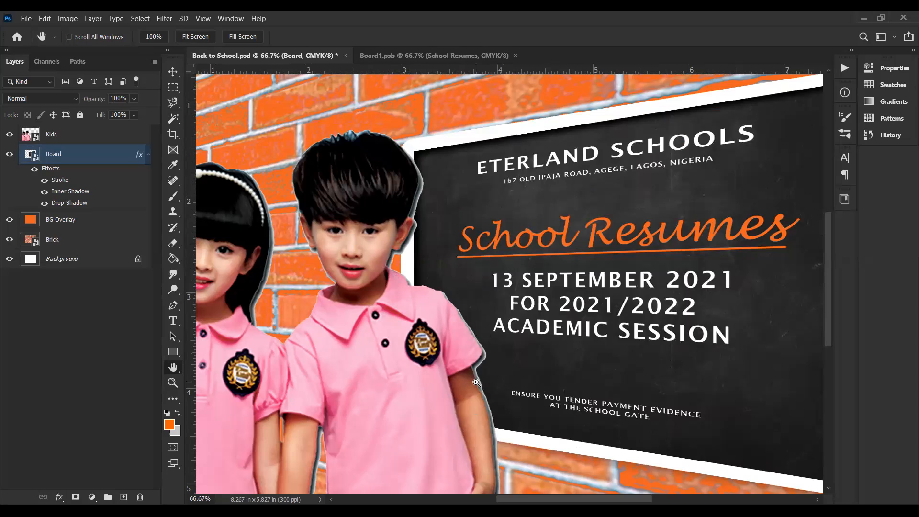
key("ctrl+minus")
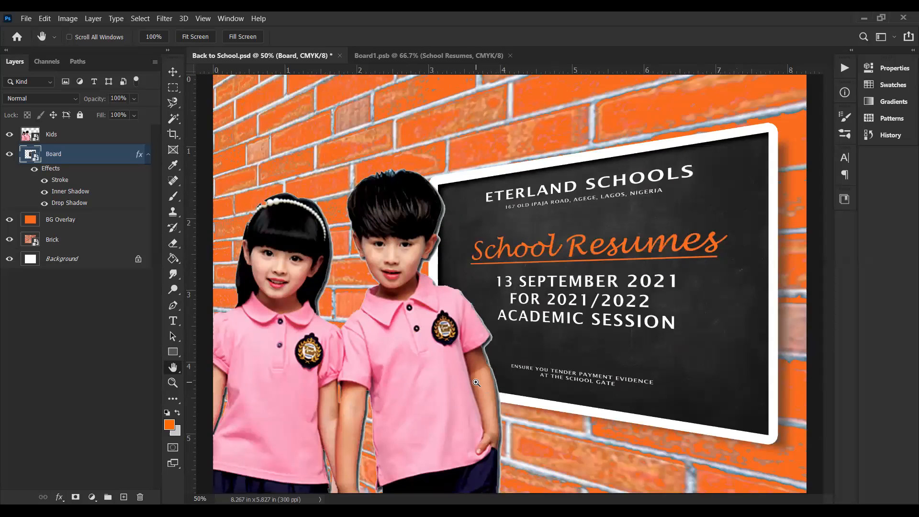
key("ctrl+minus")
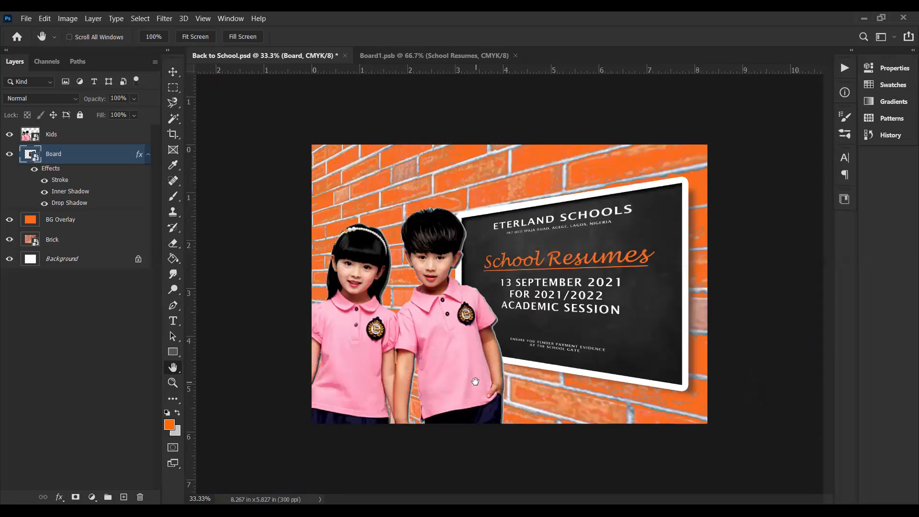
key("ctrl+minus")
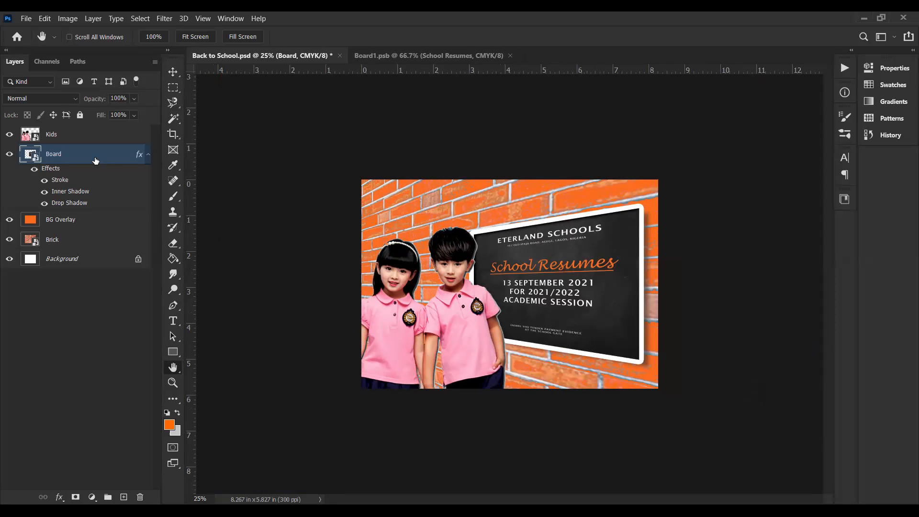
Step: Add a white Outside stroke of about 11 px at 100% opacity to the Kids layer
left_click(73, 137)
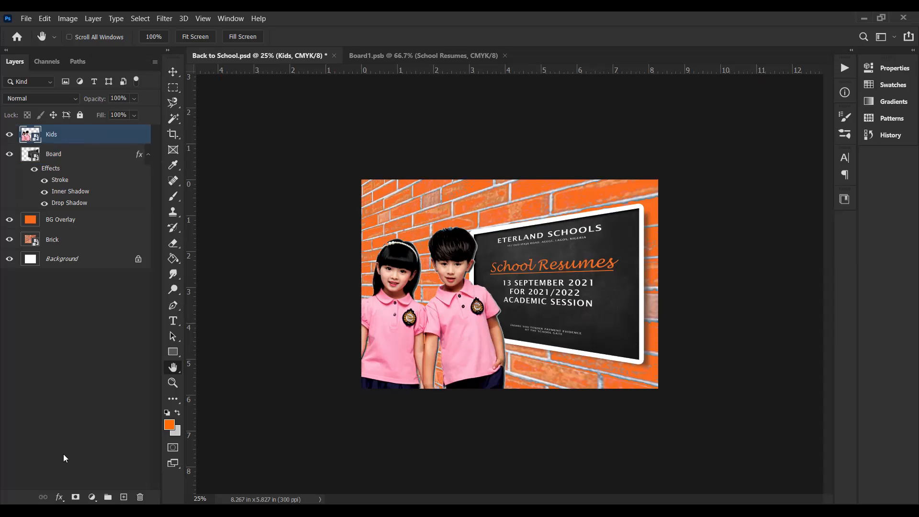
left_click(60, 499)
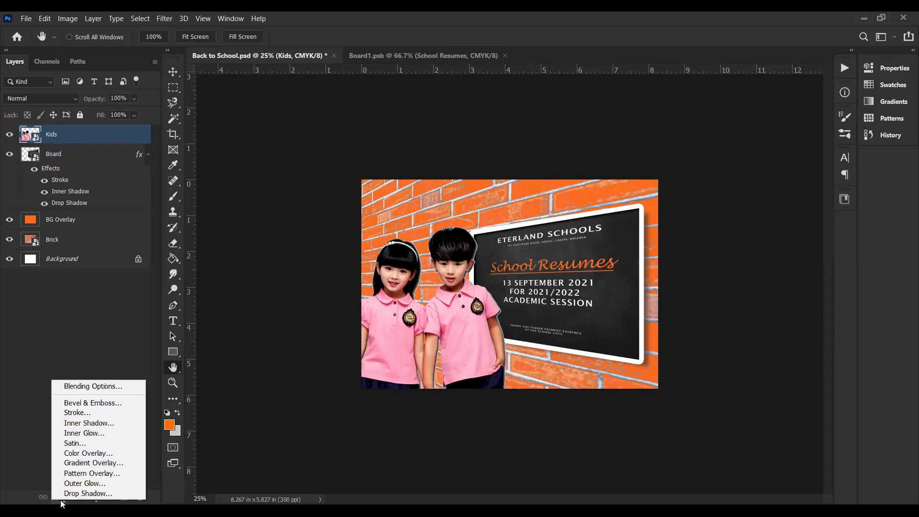
left_click(82, 413)
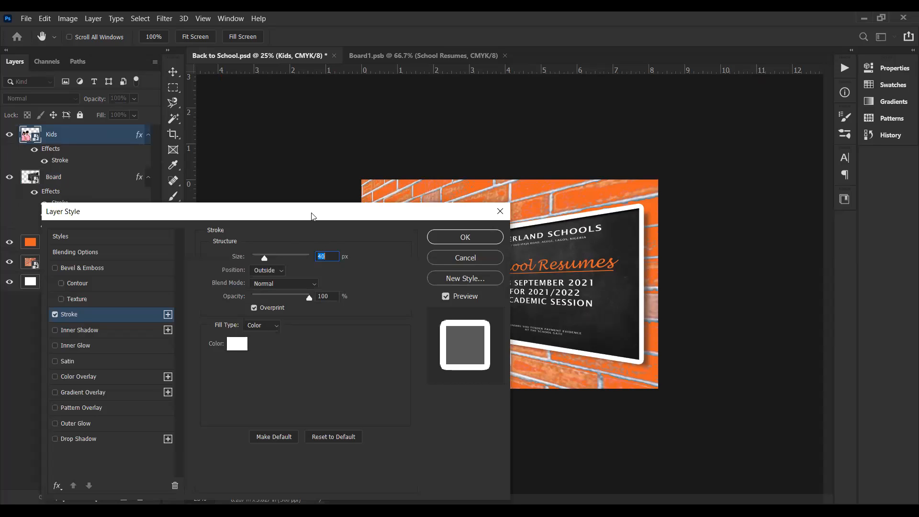
left_click_drag(311, 213, 812, 125)
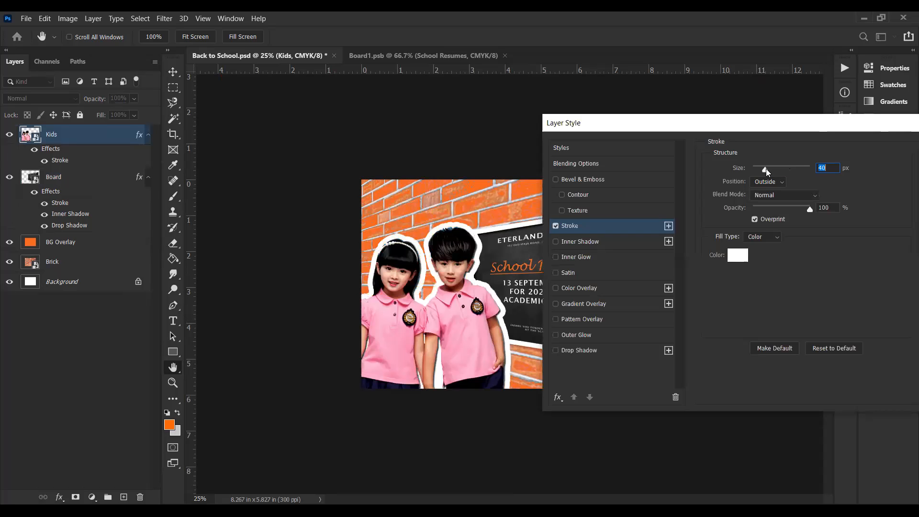
left_click_drag(763, 171, 759, 170)
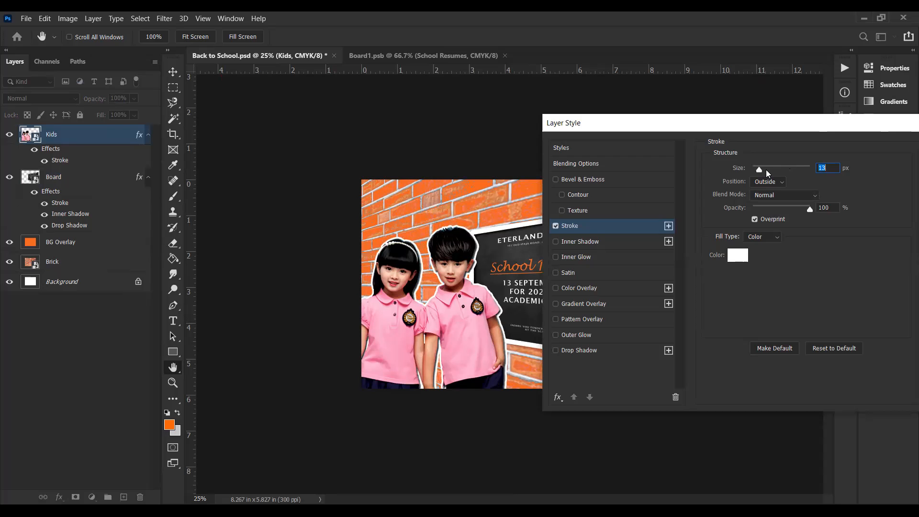
key("Down")
key("Down")
left_click_drag(812, 128, 520, 228)
left_click(667, 244)
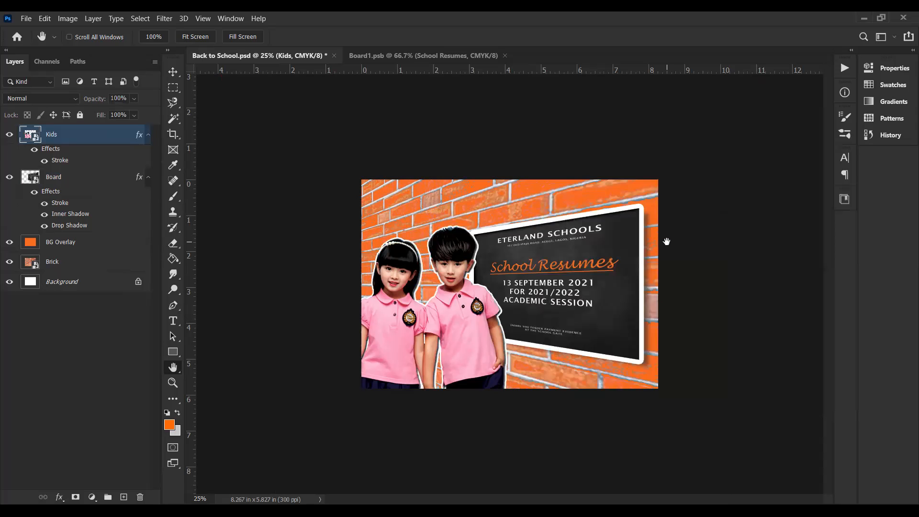
Step: Inspect the outline around the kids up close and against the full layout
left_click(667, 242, "ctrl")
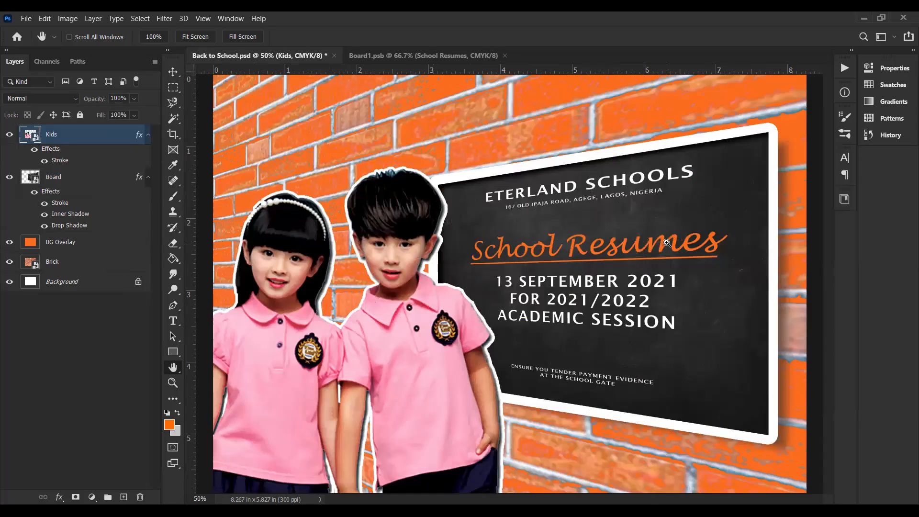
key("ctrl+plus")
key("ctrl+minus")
key("ctrl+minus")
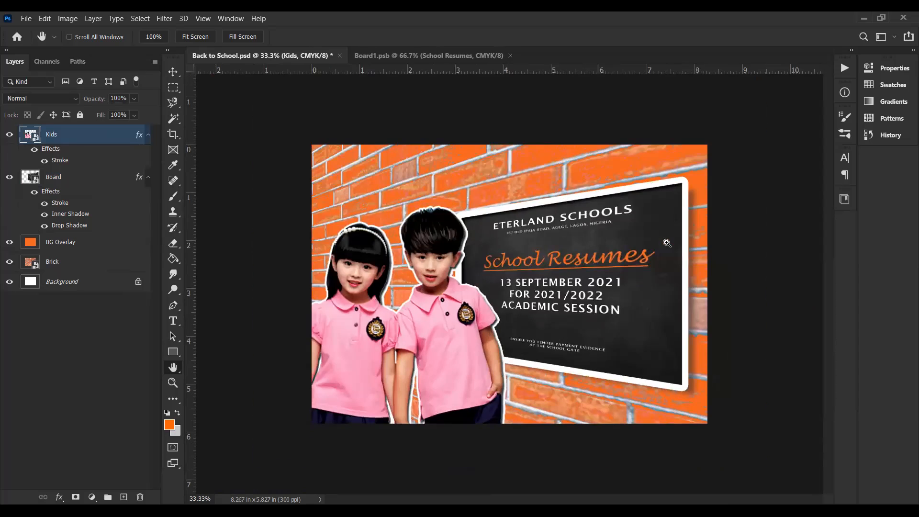
key("ctrl+minus")
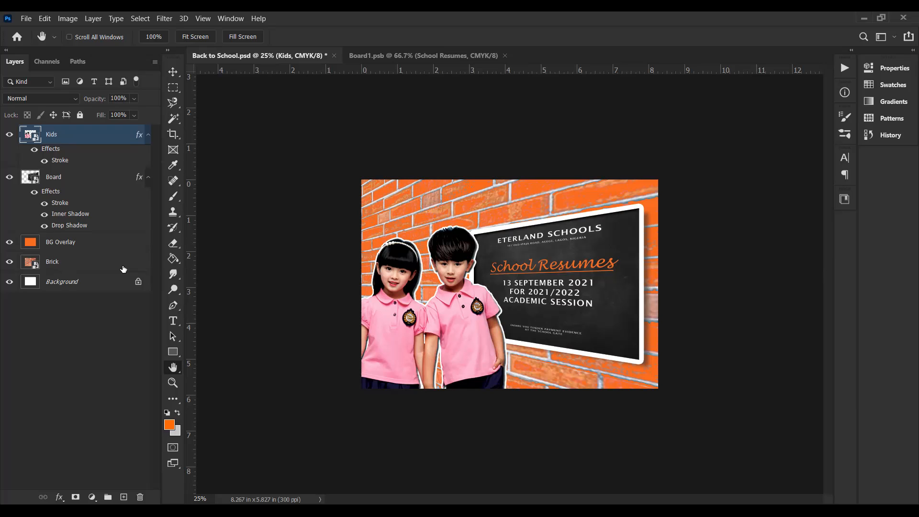
Step: Create a new empty layer directly above BG Overlay and name it "Vignette"
left_click(93, 244)
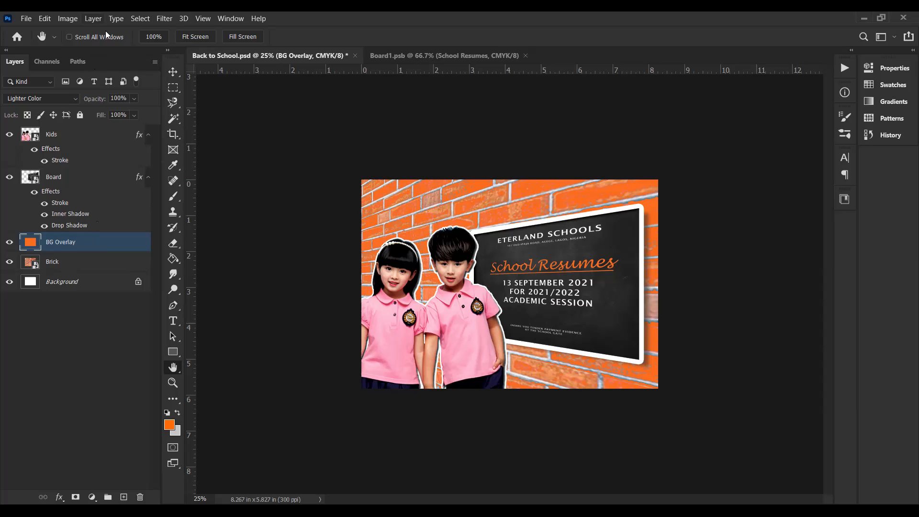
left_click(93, 18)
left_click(254, 206)
left_click(124, 497)
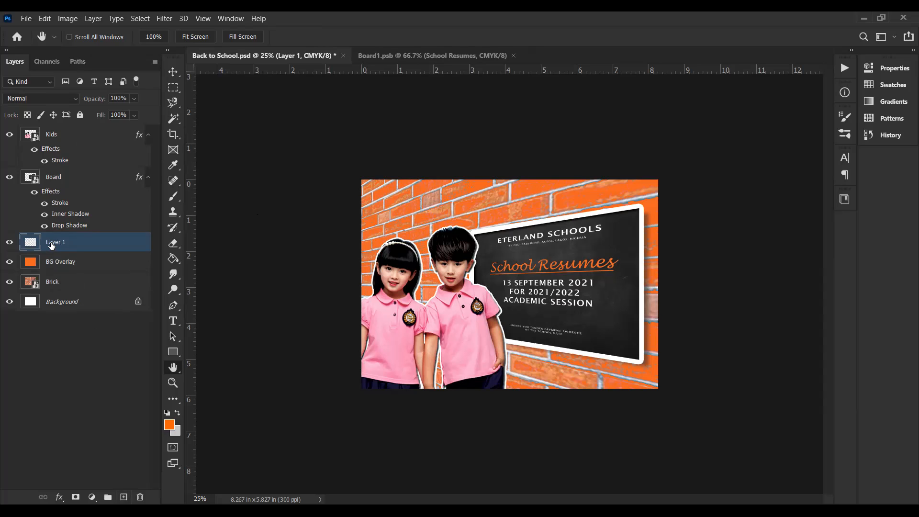
double_click(52, 245)
type("Vignetter")
key("BackSpace")
key("Return")
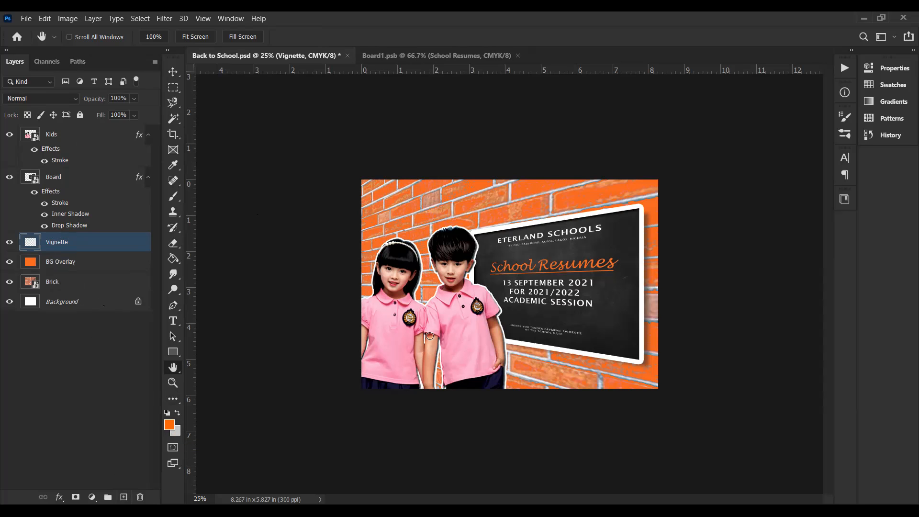
Step: Set the background colour to near-black 020202 and fill the Vignette layer with it
left_click(367, 370)
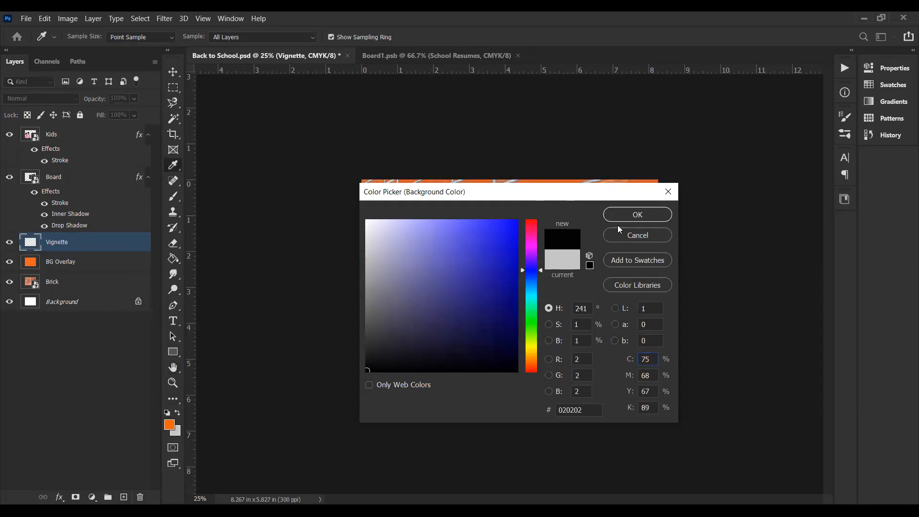
key("Return")
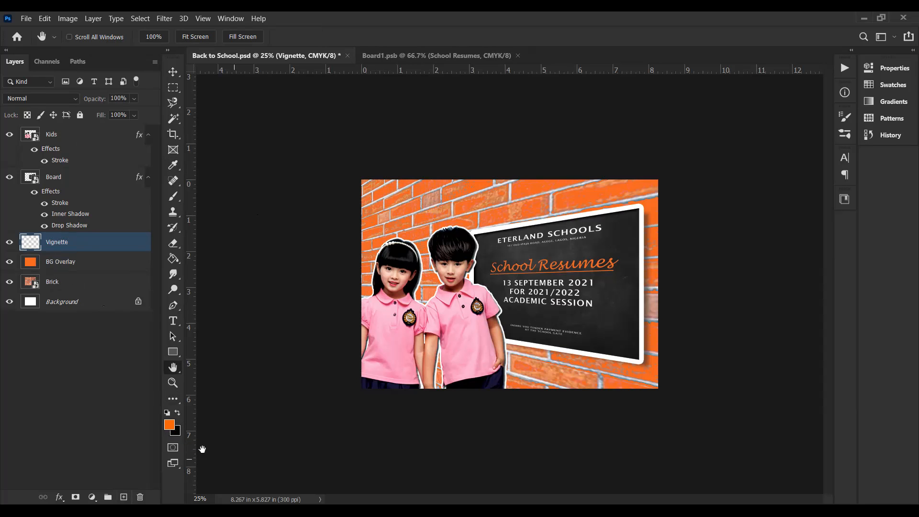
left_click(176, 432)
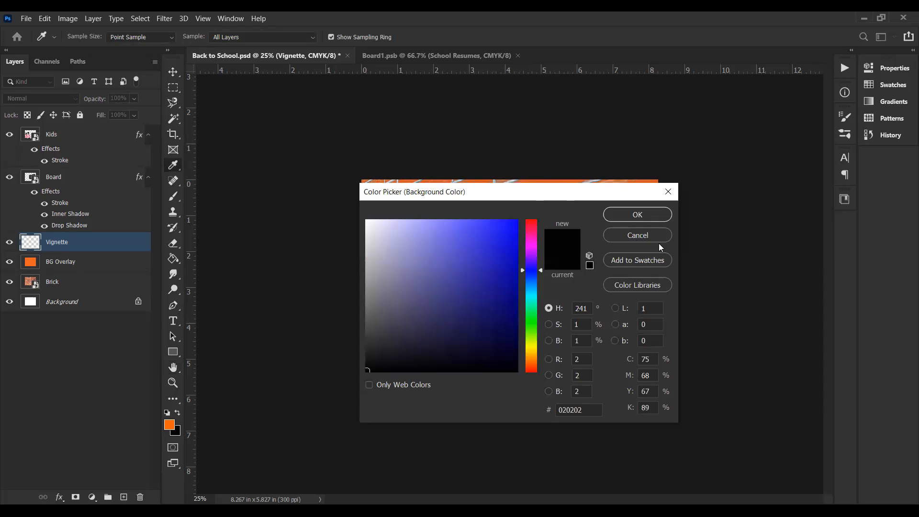
key("Return")
key("h")
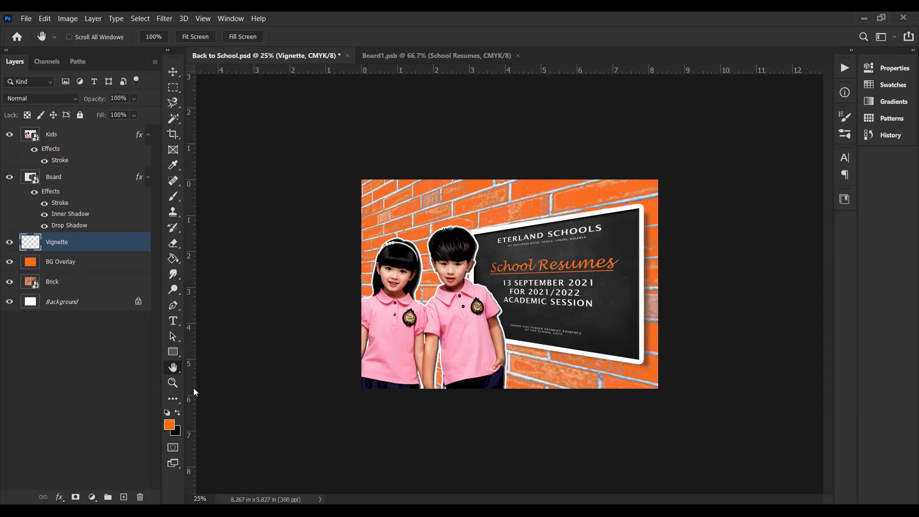
key("ctrl+BackSpace")
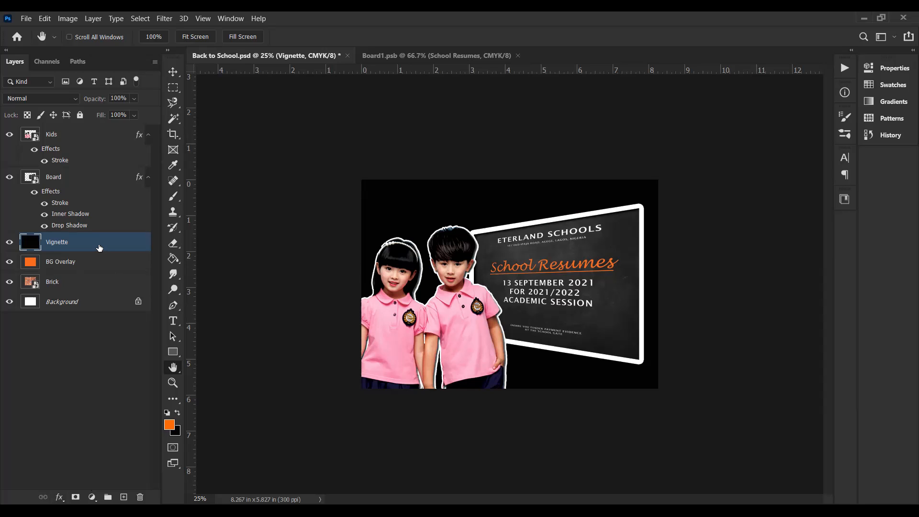
Step: Add a white layer mask to the Vignette layer and activate the Brush tool
left_click(76, 498)
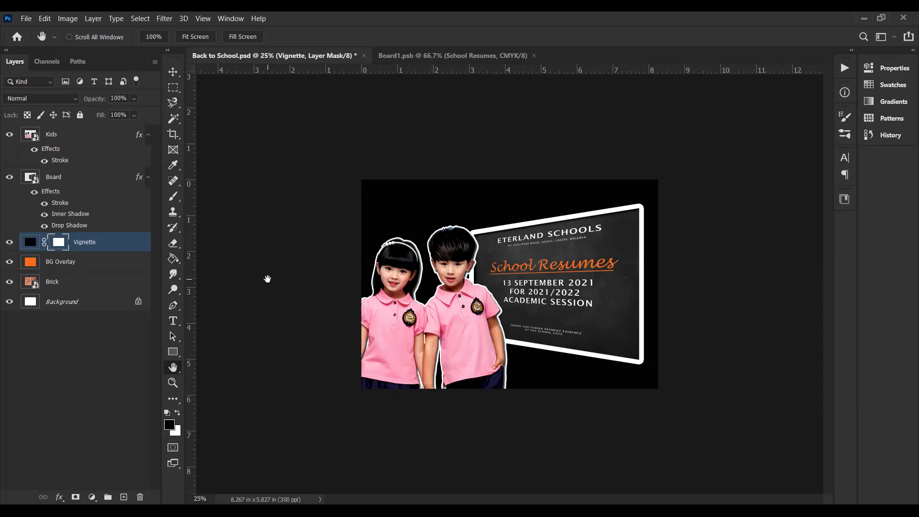
left_click(180, 279)
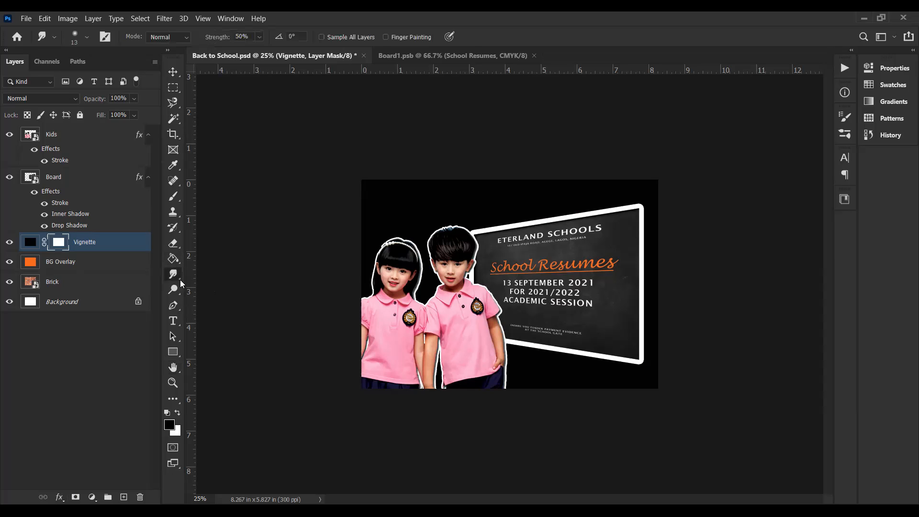
right_click(180, 274)
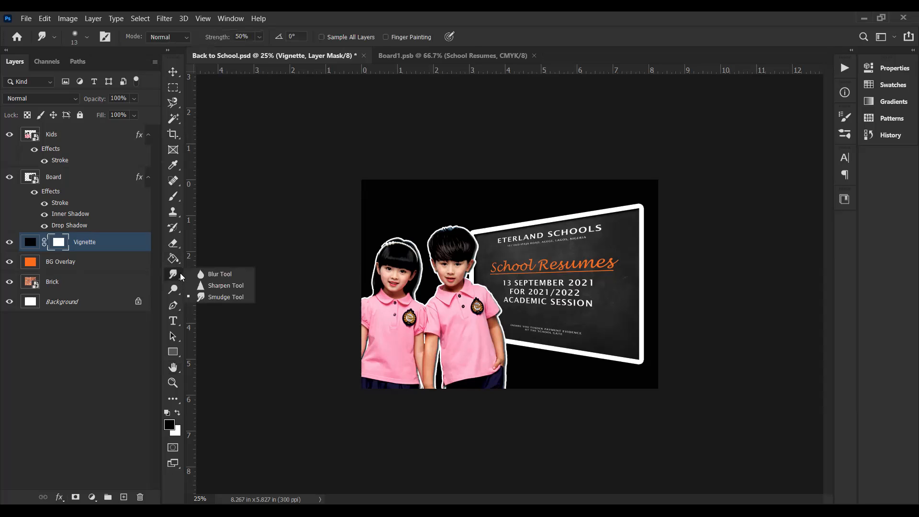
left_click(179, 242)
right_click(179, 242)
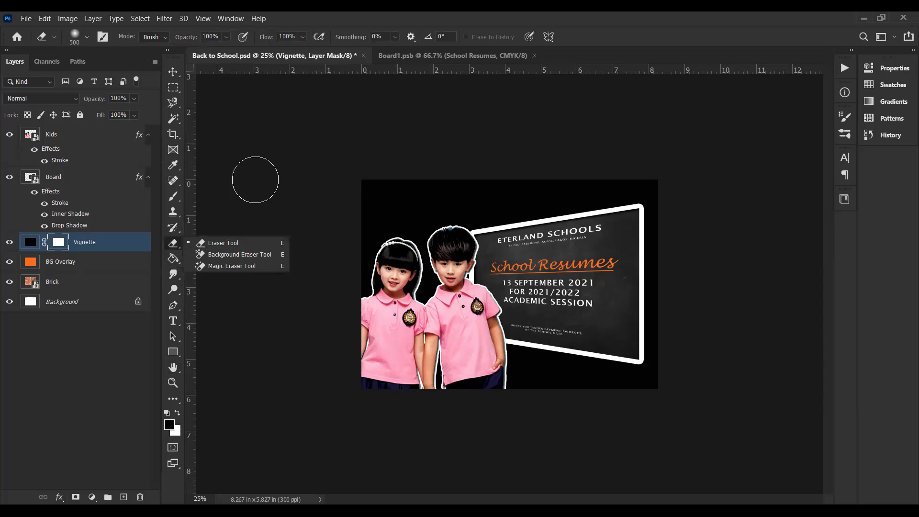
key("b")
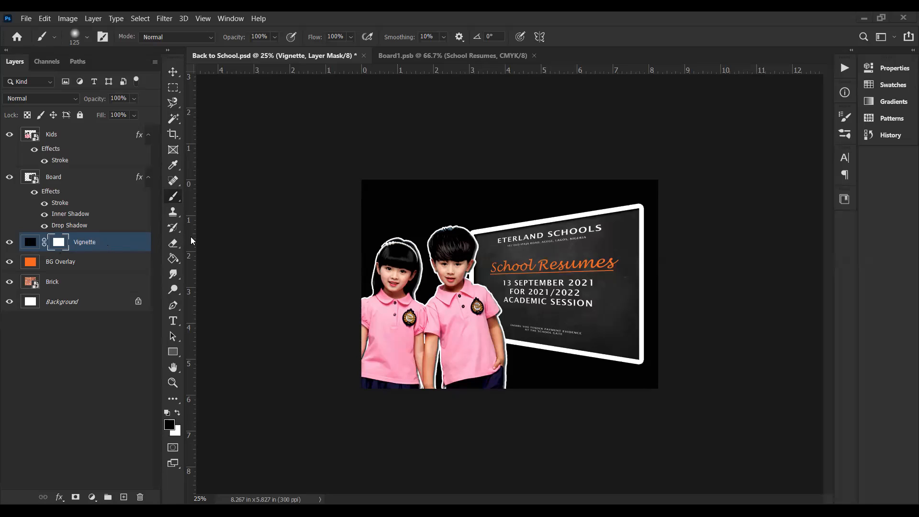
key("ctrl+z")
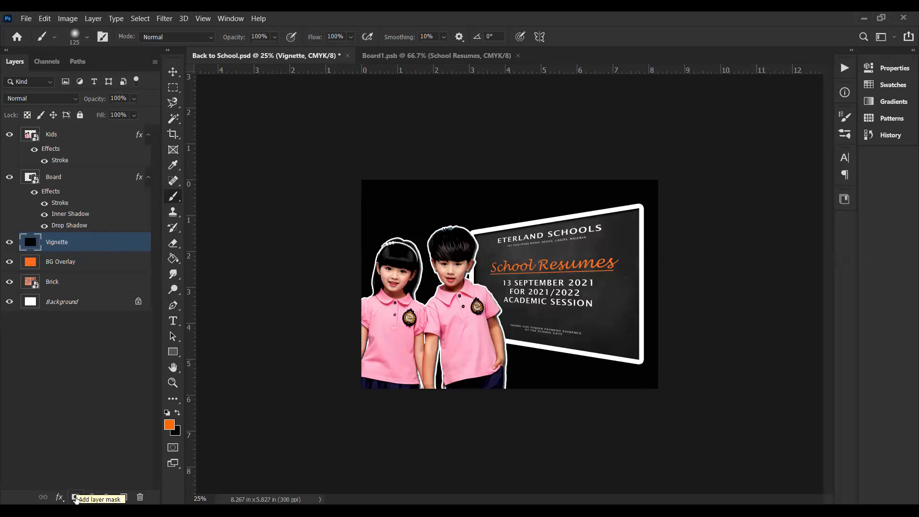
left_click(75, 497)
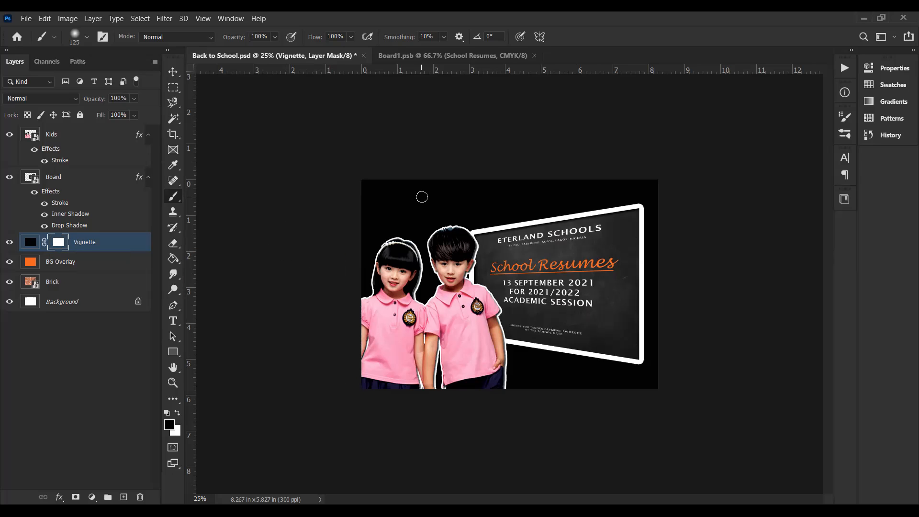
Step: Enlarge the soft brush with 0% hardness to 1700 px for painting on the Vignette mask
key("bracketright")
key("bracketright")
key("bracketright")
key("bracketright")
key("bracketright")
key("bracketright")
key("bracketright")
key("bracketright")
key("bracketright")
key("bracketright")
key("bracketright")
key("bracketright")
left_click(88, 37)
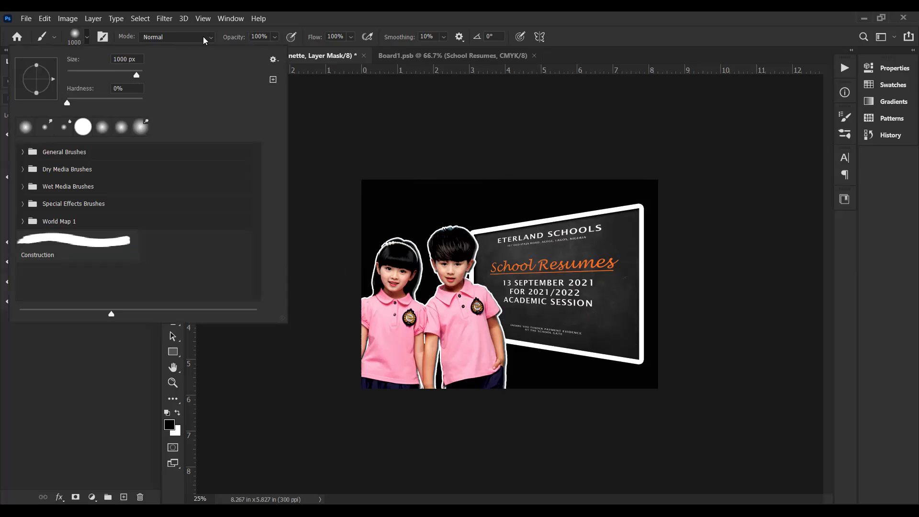
left_click(116, 75)
left_click_drag(117, 80, 137, 76)
left_click(639, 53)
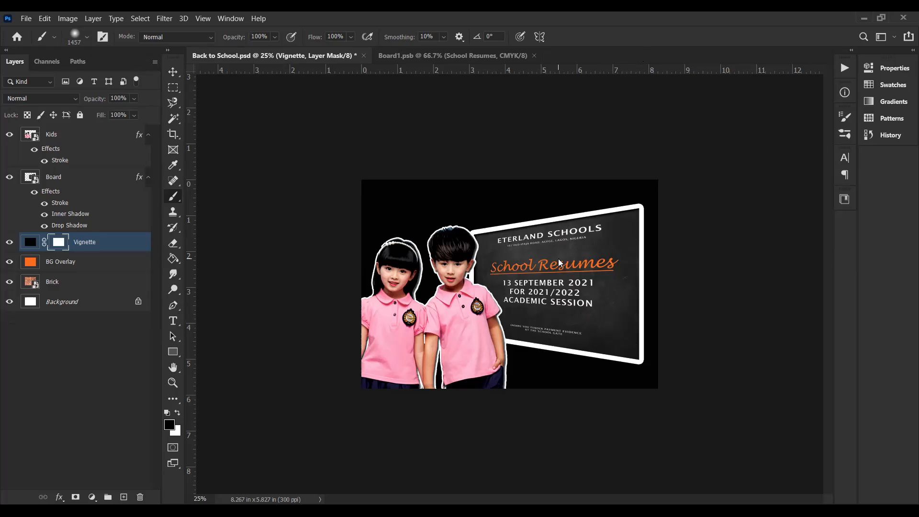
key("bracketleft")
key("bracketleft")
key("bracketleft")
key("bracketleft")
key("bracketleft")
key("bracketleft")
key("bracketleft")
key("bracketleft")
key("bracketleft")
key("bracketleft")
key("bracketright")
key("bracketright")
key("bracketright")
key("bracketright")
key("bracketright")
key("bracketright")
key("bracketleft")
key("bracketleft")
key("bracketleft")
key("bracketleft")
key("bracketleft")
key("bracketleft")
key("bracketleft")
key("bracketleft")
key("bracketright")
key("bracketright")
key("bracketright")
key("bracketright")
Step: Set the brush opacity to 100% and its flow to 50%
double_click(262, 36)
type("50")
key("Return")
left_click_drag(259, 38, 246, 42)
type("100")
left_click(313, 40)
type("50")
Step: Try black dabs on the Vignette mask from the chalkboard's centre towards the boy, and refill the mask with white
left_click(553, 281)
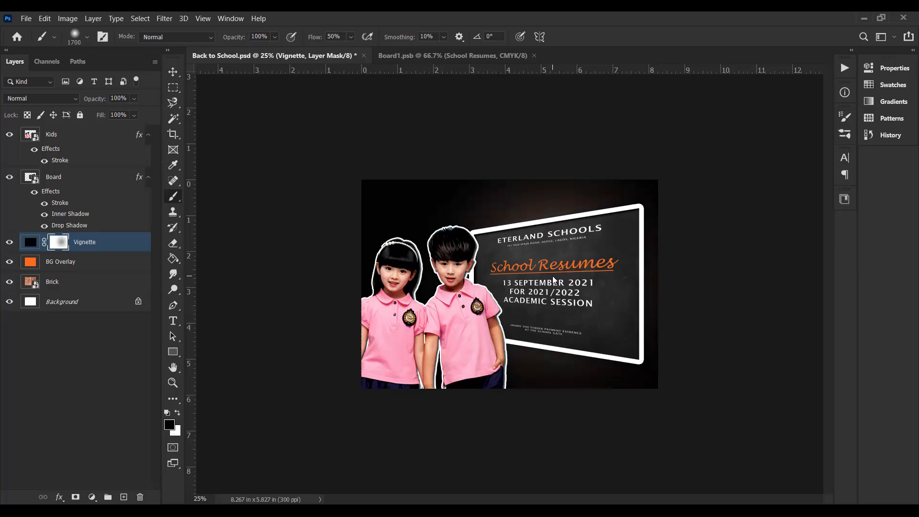
left_click(552, 276)
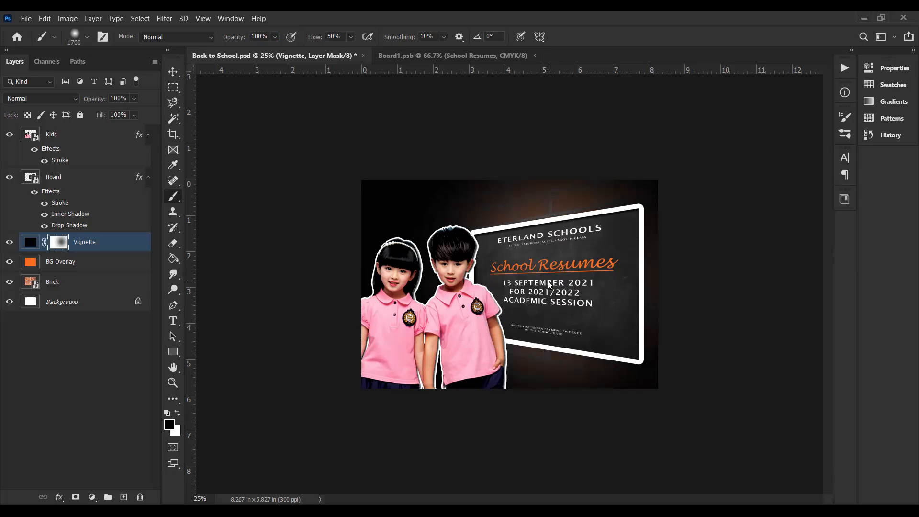
left_click(526, 293)
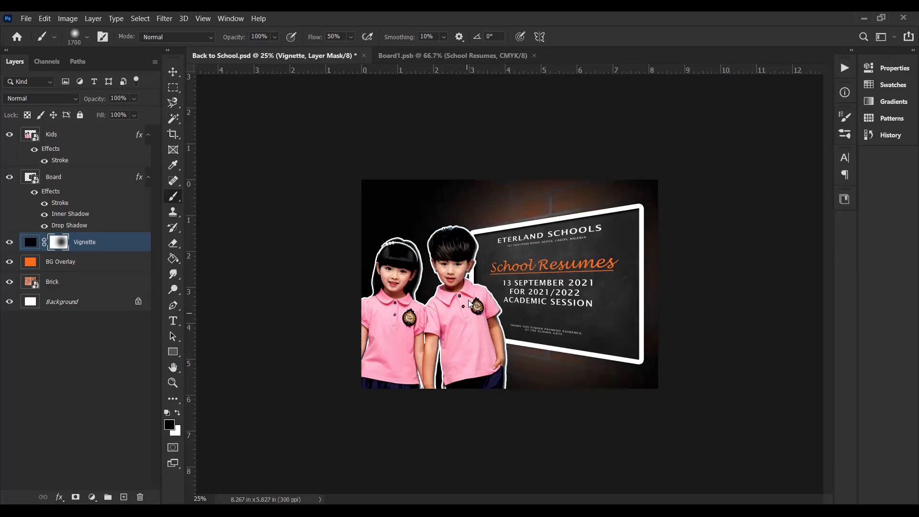
left_click(487, 276)
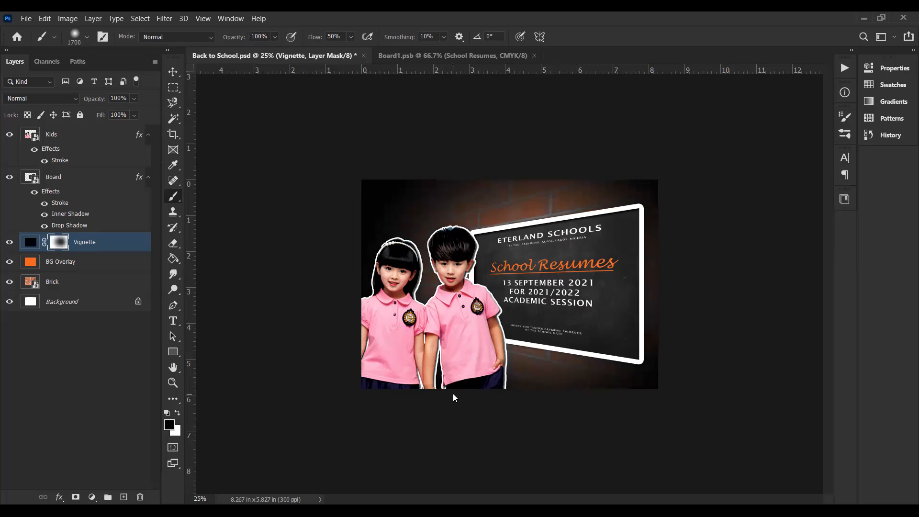
key("ctrl+BackSpace")
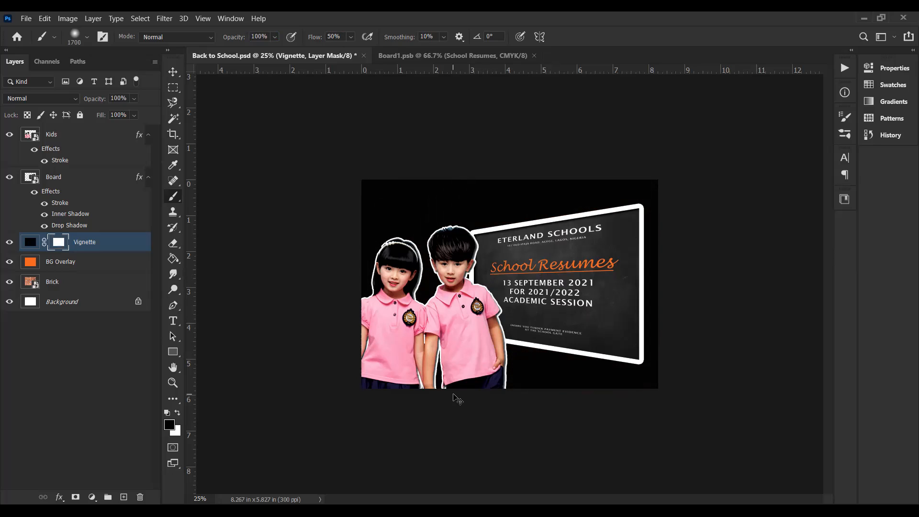
Step: Paint overlapping black dabs on the Vignette mask from the chalkboard's centre towards the boy to reveal the brick wall
left_click(544, 278)
left_click(545, 280)
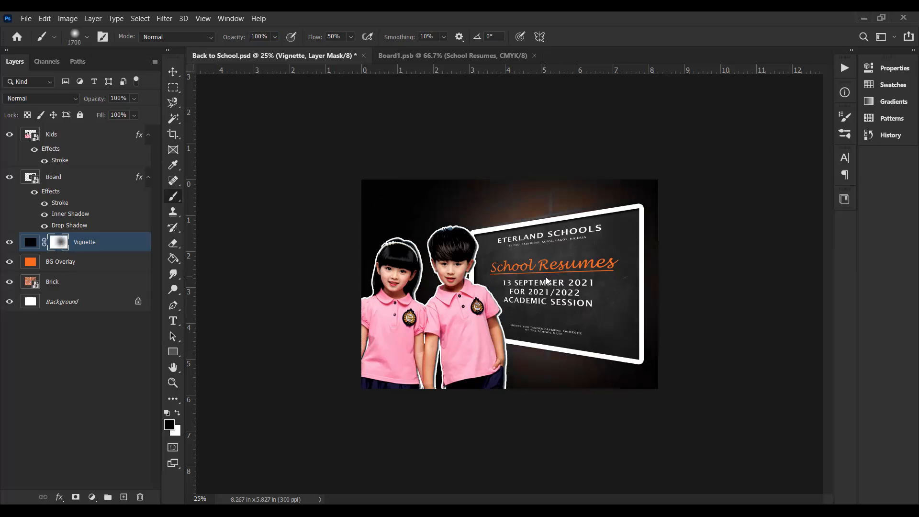
left_click(548, 278)
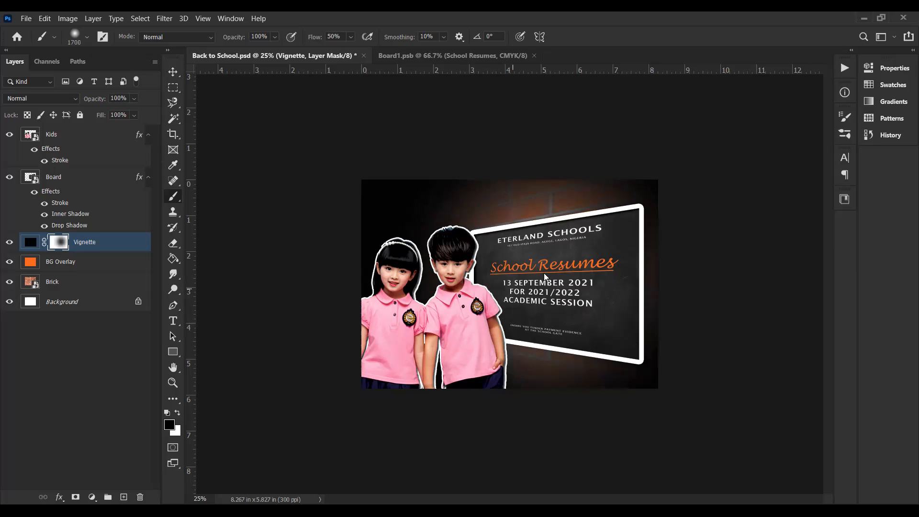
left_click(514, 274)
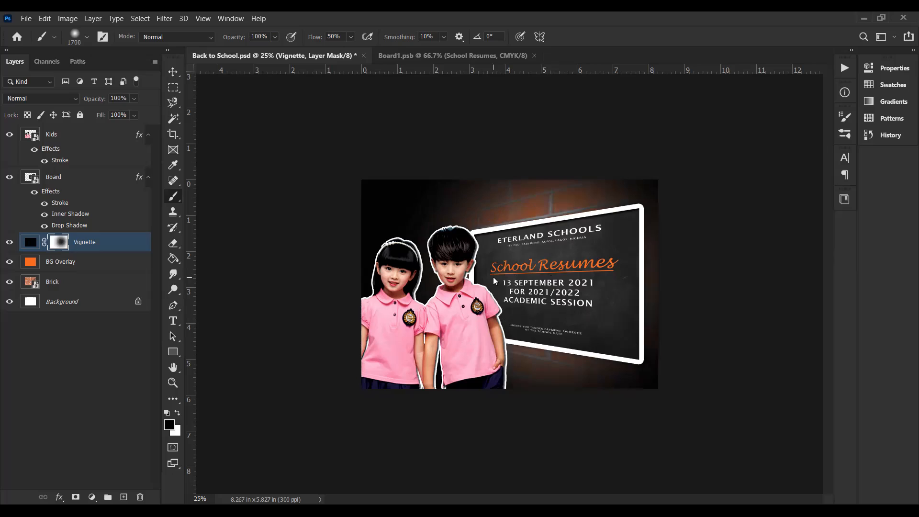
left_click(492, 276)
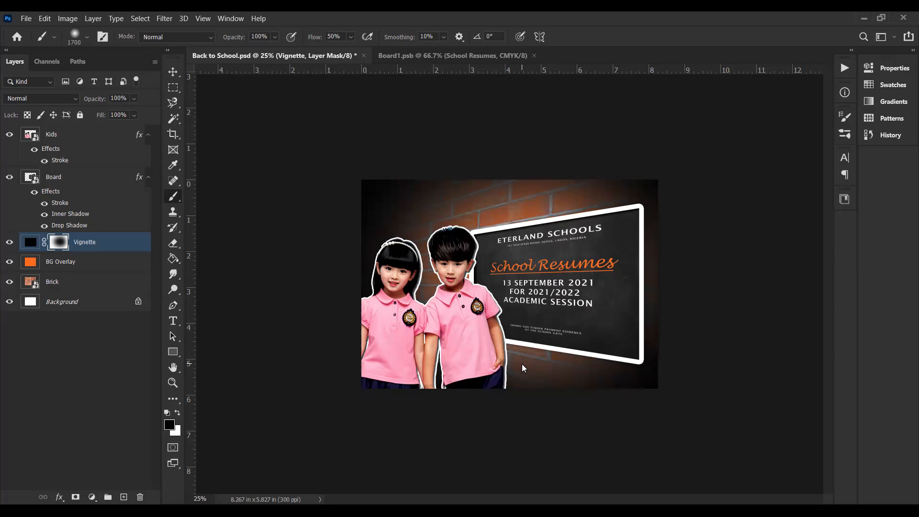
Step: Undo the last dabs on the Vignette mask and repaint the area between the boy and the chalkboard text in black
key("v")
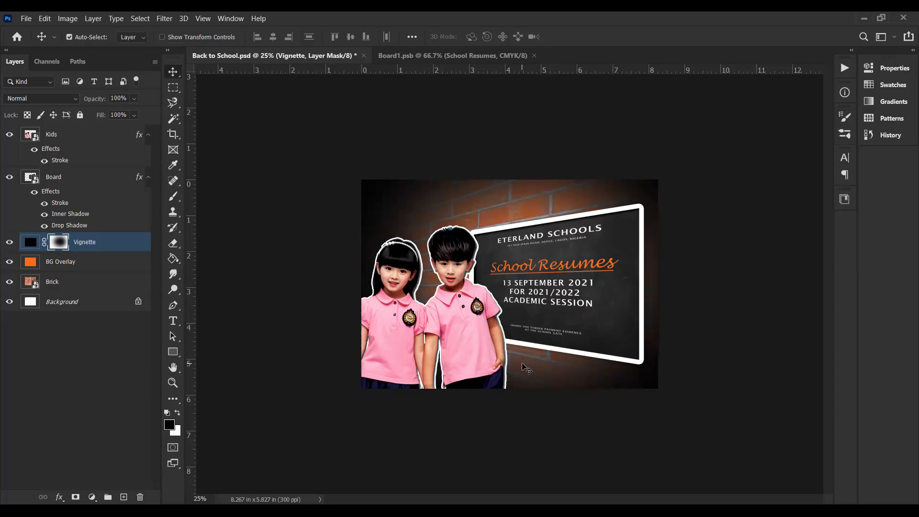
key("ctrl+z")
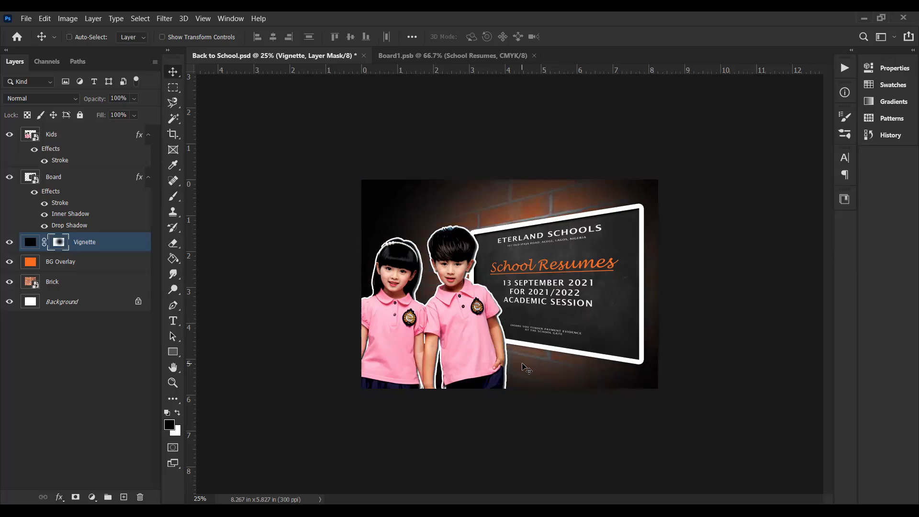
key("ctrl+z")
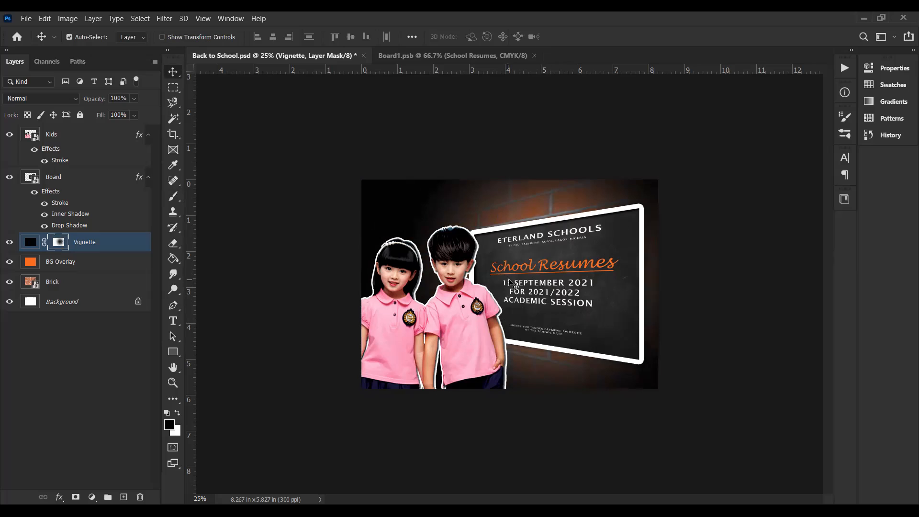
key("b")
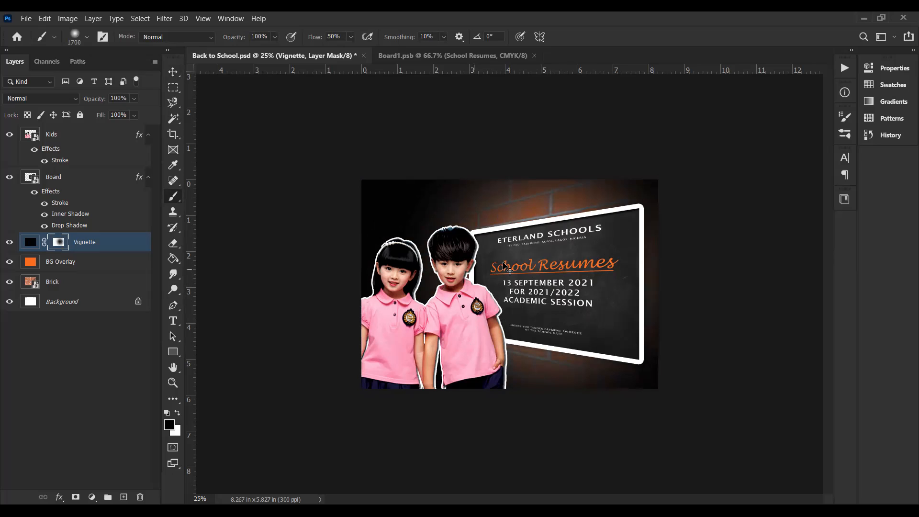
left_click(488, 285)
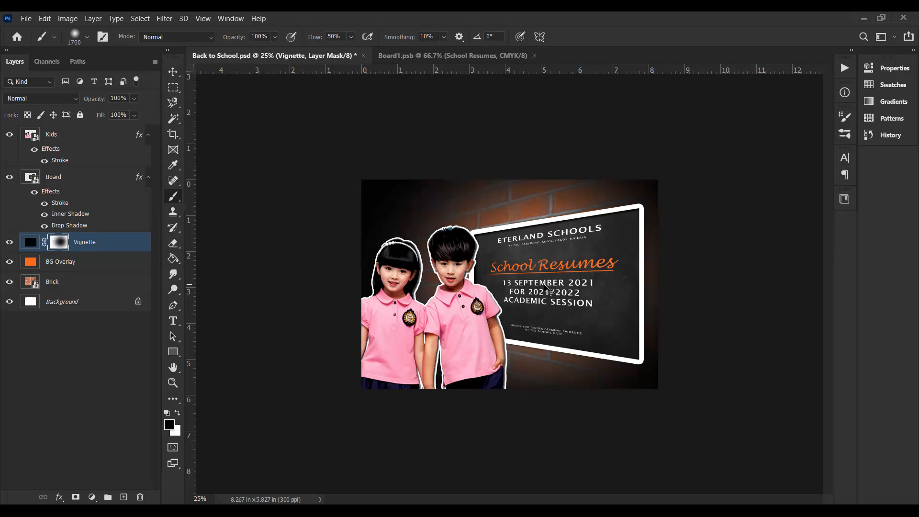
key("v")
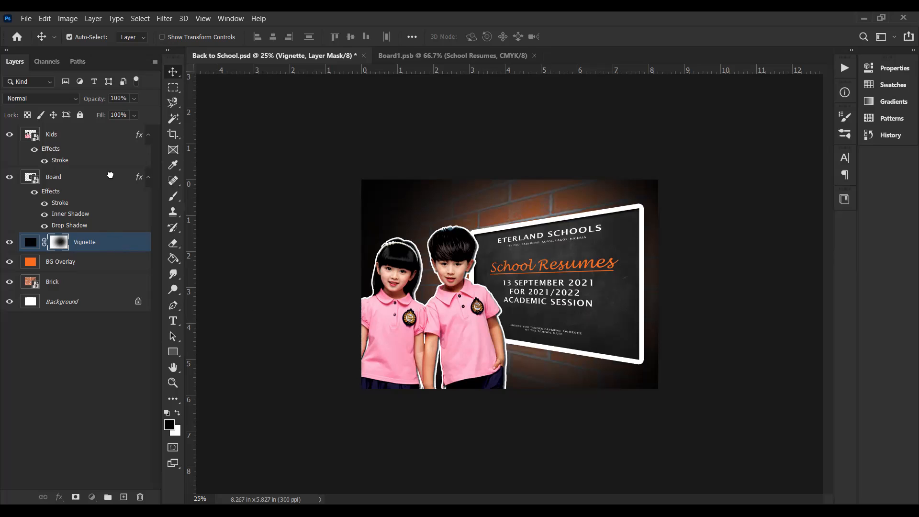
Step: Move the Vignette layer above the Board layer and preview other blend modes on it, keeping Normal
key("ctrl+bracketright")
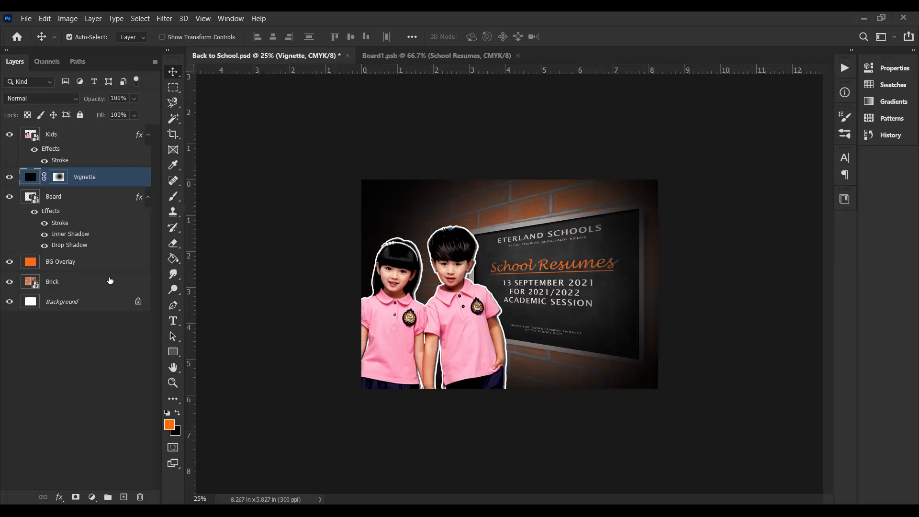
left_click(71, 99)
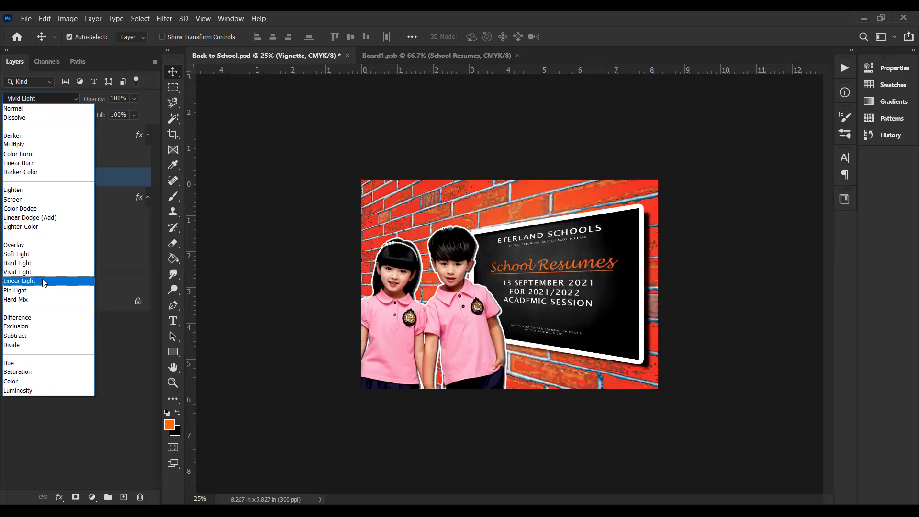
left_click(270, 258)
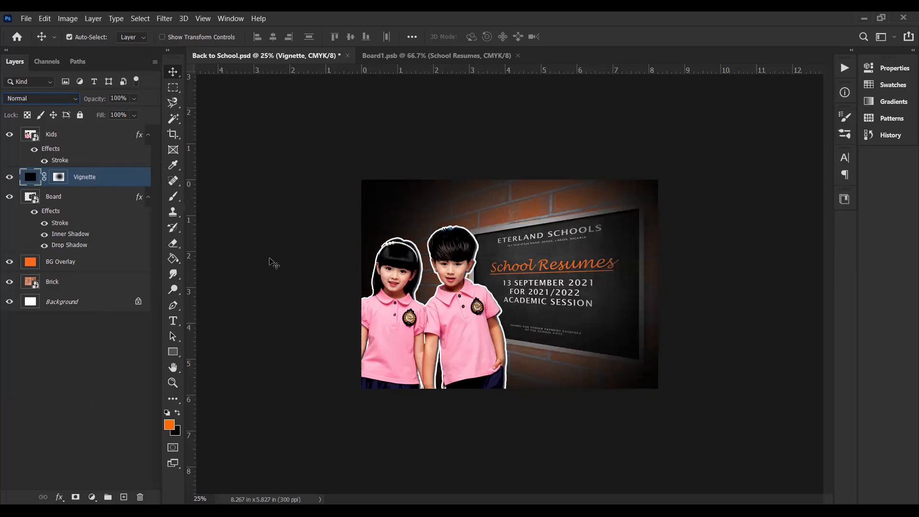
Step: Move the Vignette layer below the Board layer
left_click(272, 263)
key("ctrl+bracketleft")
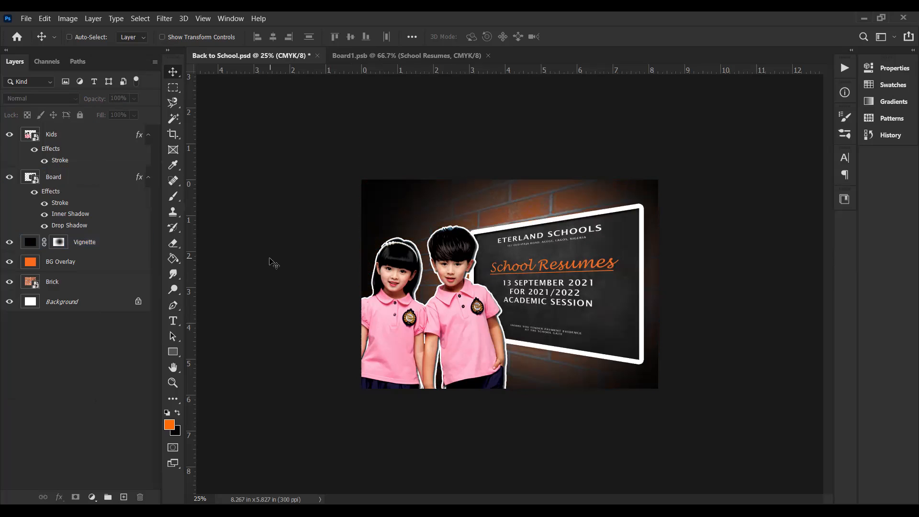
key("z")
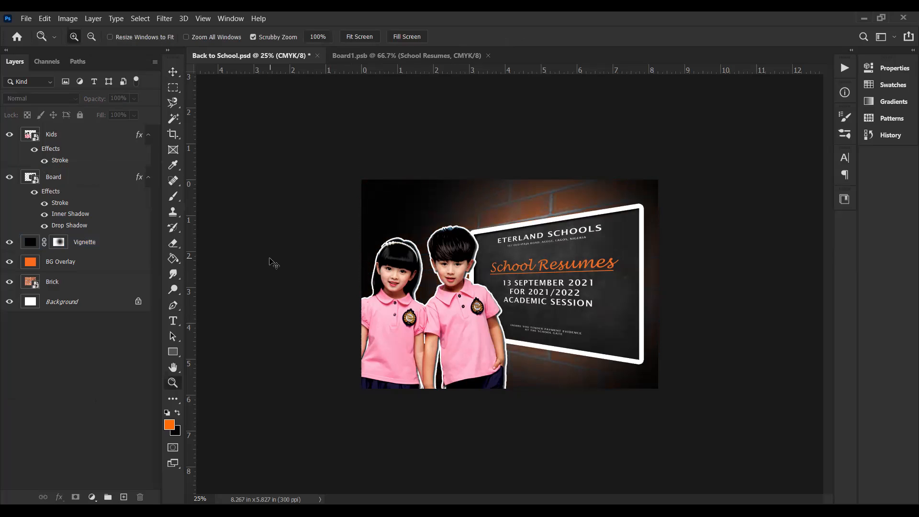
key("alt+v")
left_click(370, 121)
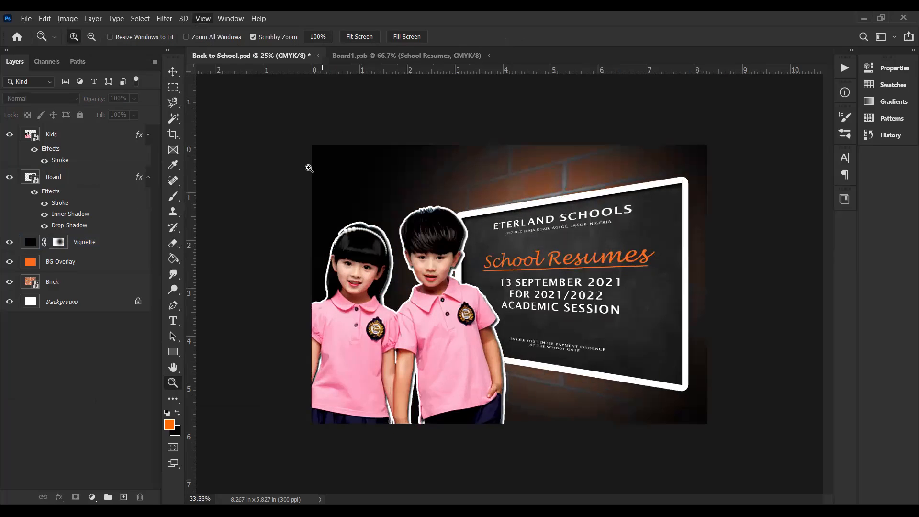
Step: Replace the Vignette layer's mask with a blank white one and move the layer above the Board layer
left_click(173, 72)
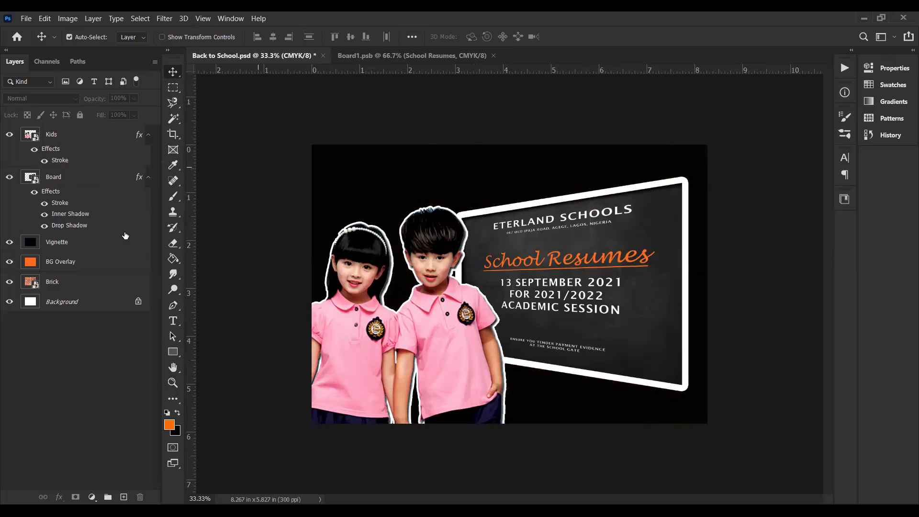
left_click(86, 244)
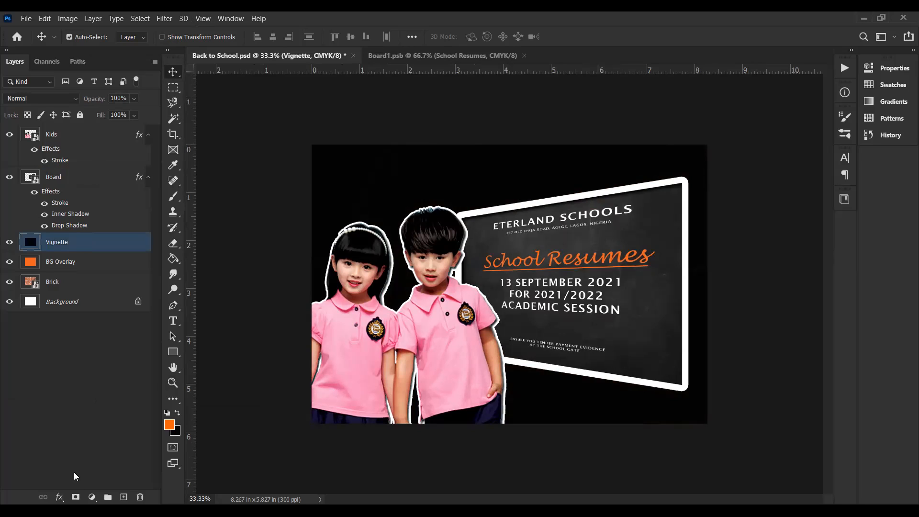
left_click(76, 497)
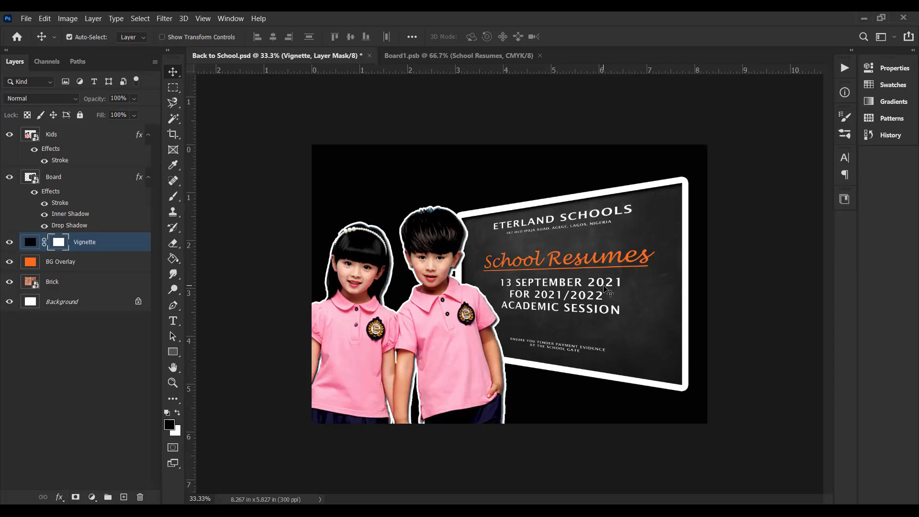
key("b")
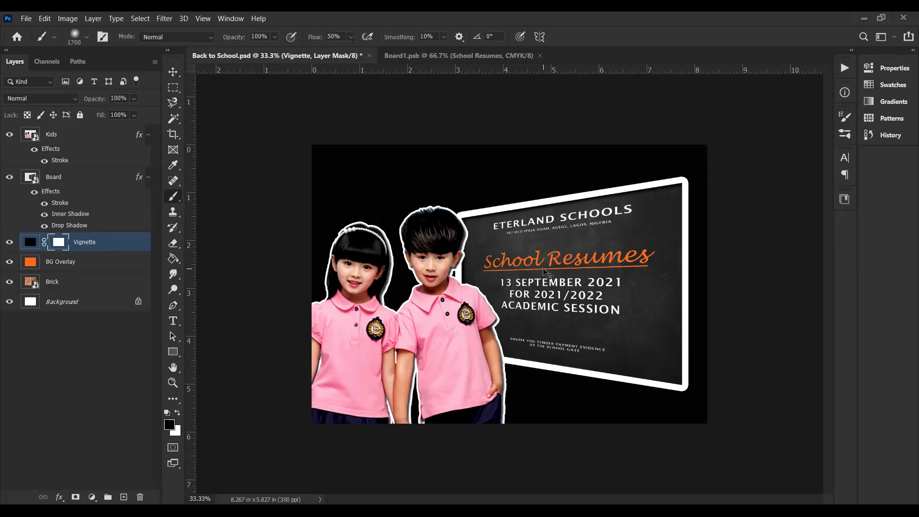
key("v")
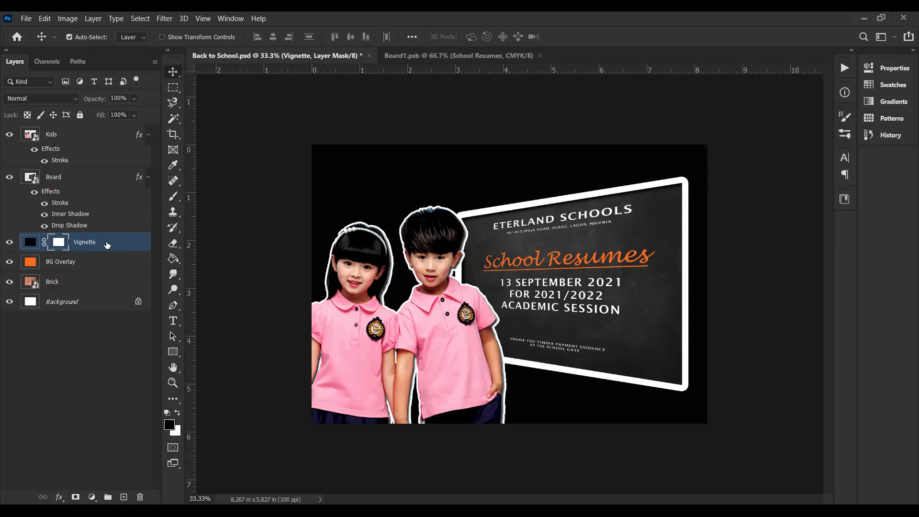
left_click_drag(107, 245, 95, 179)
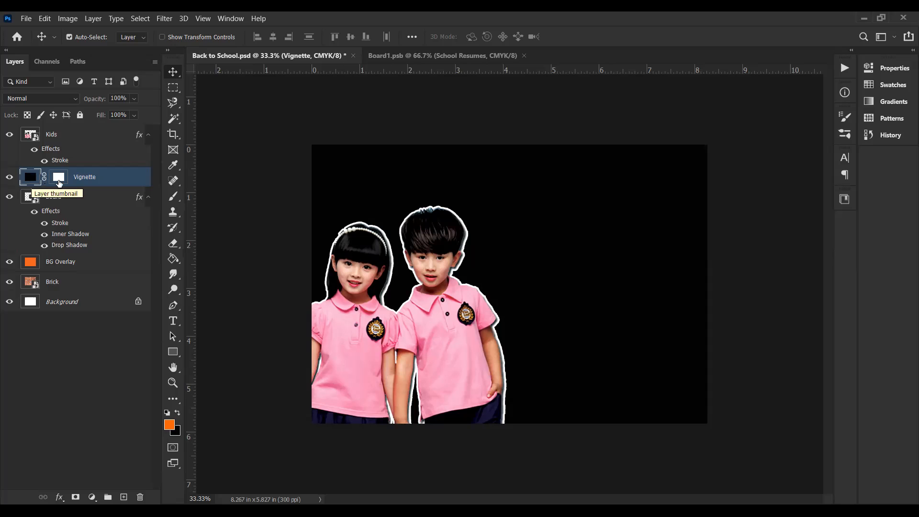
Step: Try black dabs with the 1700-pixel brush at 50% flow on the Vignette mask over the chalkboard text, and undo them
left_click(59, 181)
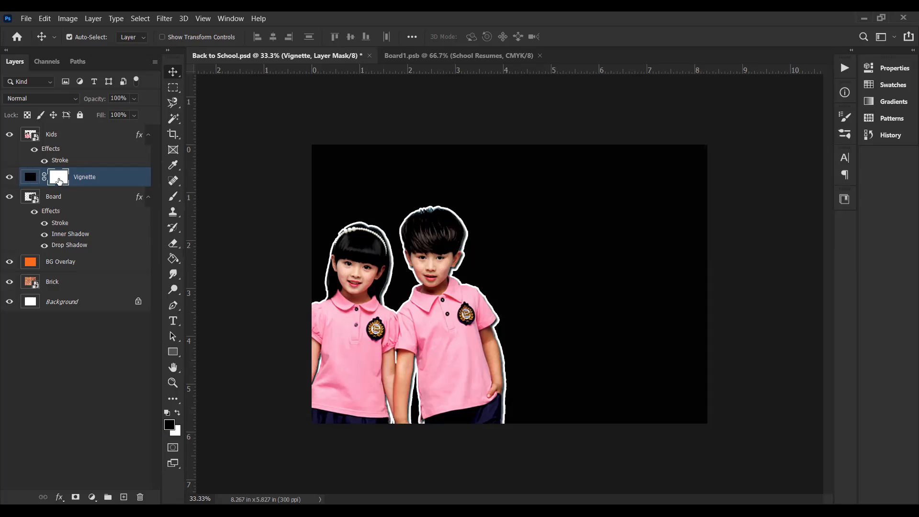
key("b")
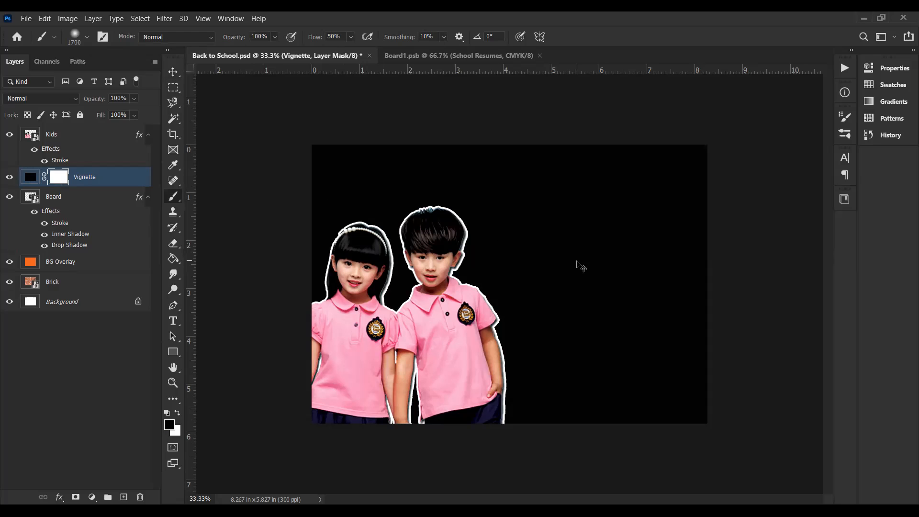
left_click(555, 280)
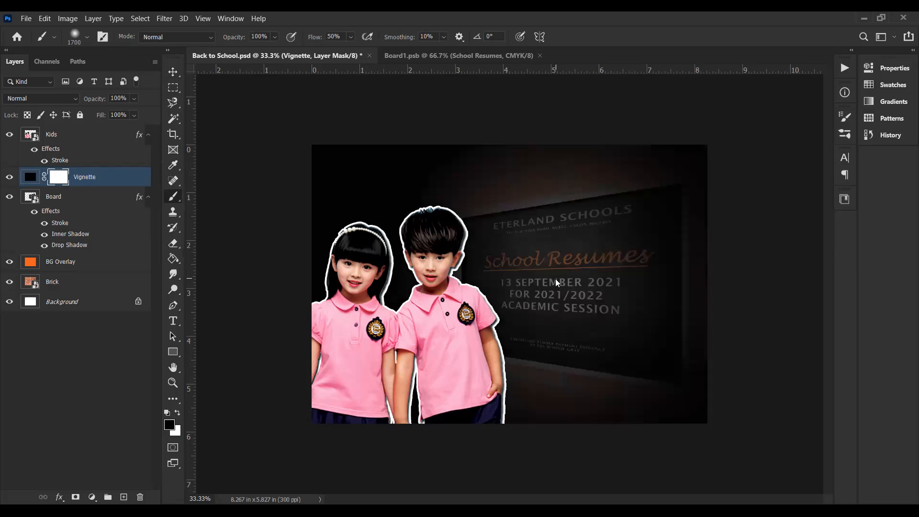
left_click(556, 280)
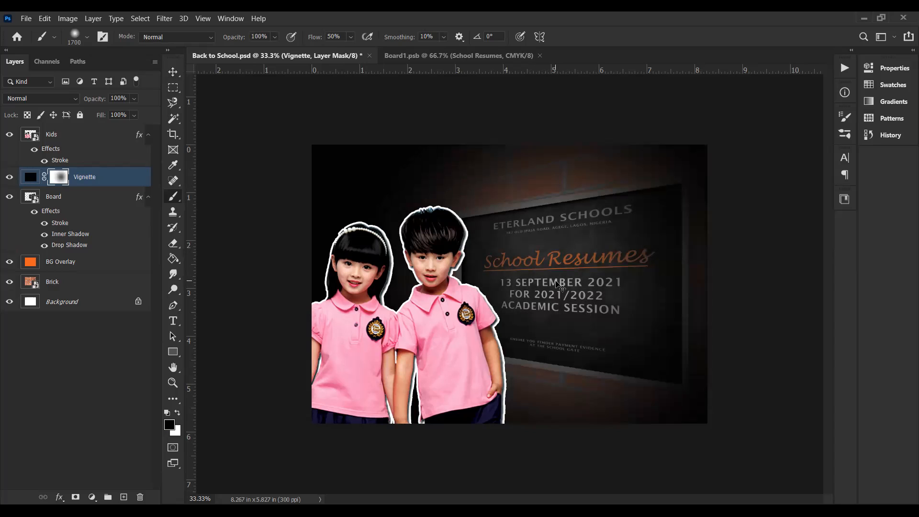
key("ctrl+z")
key("ctrl+z")
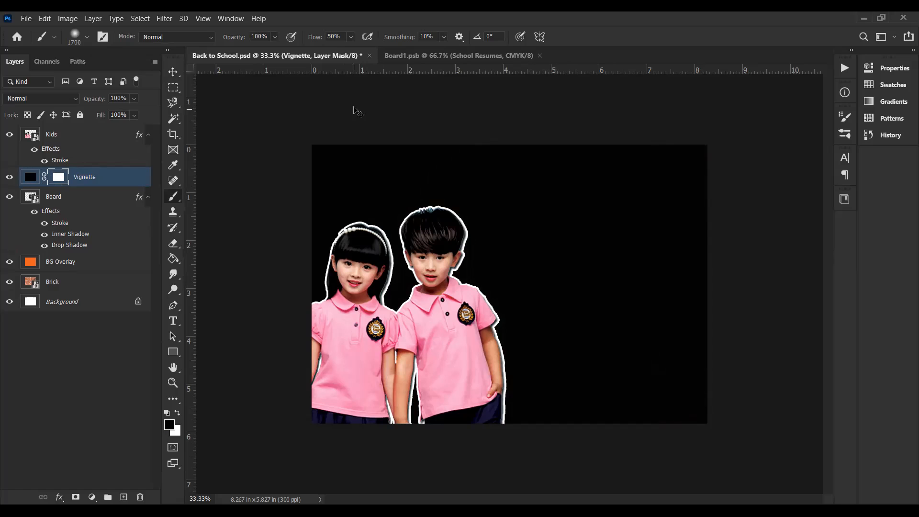
Step: Set the brush flow to 100% and try one black dab on the Vignette mask over the chalkboard, undoing the dab
left_click(337, 37)
type("100")
left_click(569, 281)
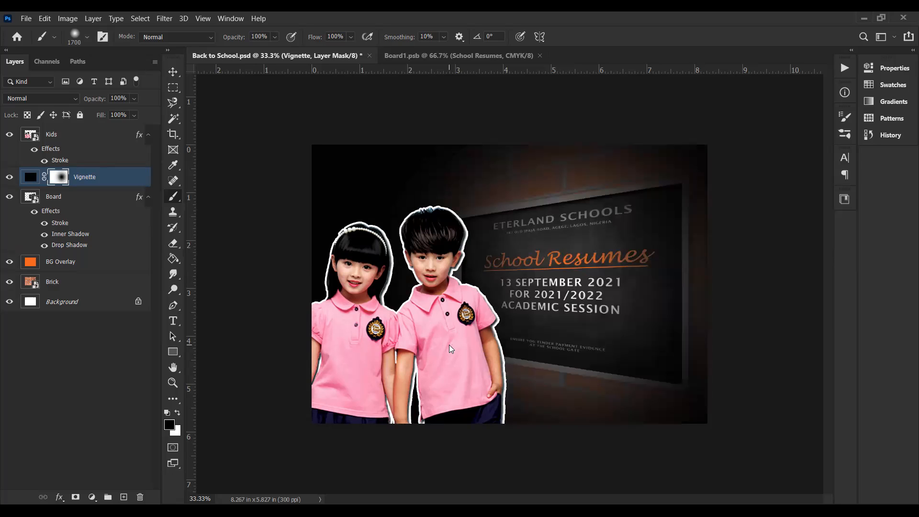
key("ctrl+z")
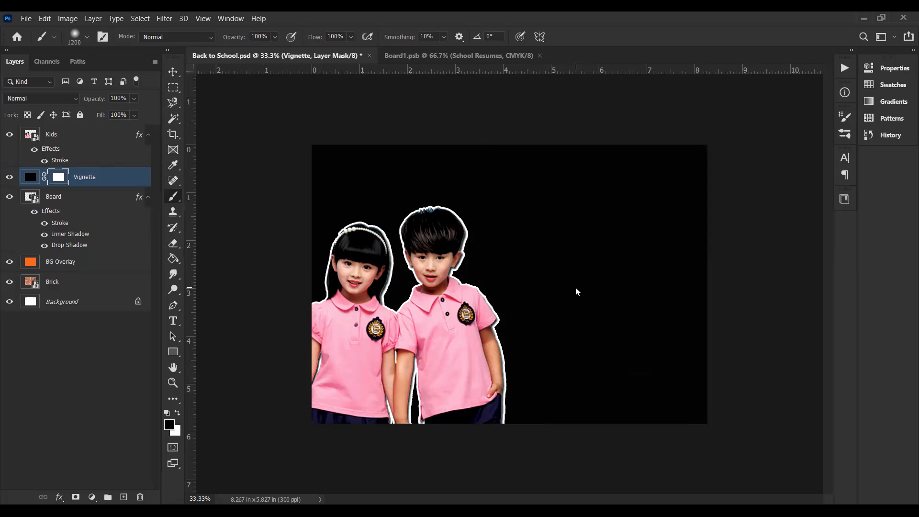
Step: Paint overlapping black dabs with a 1200-pixel brush at 100% flow on the Vignette mask over the chalkboard text
left_click(575, 288)
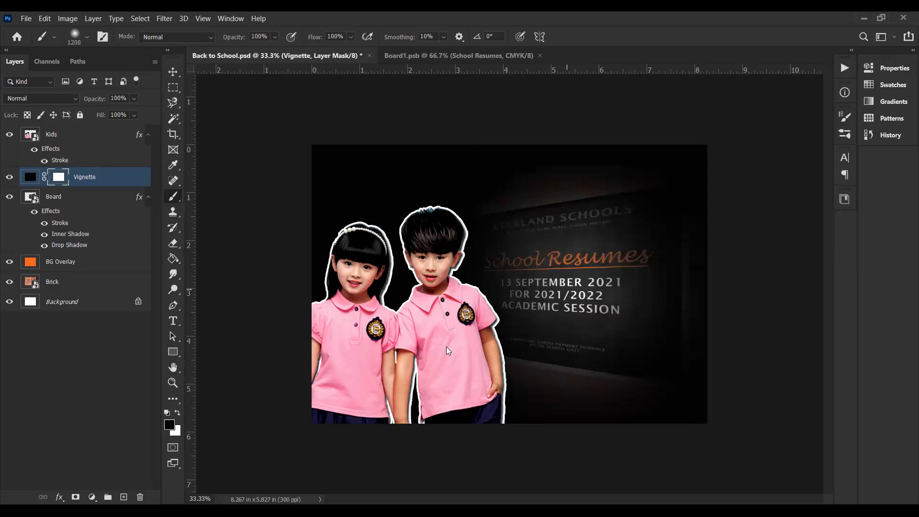
left_click(555, 275)
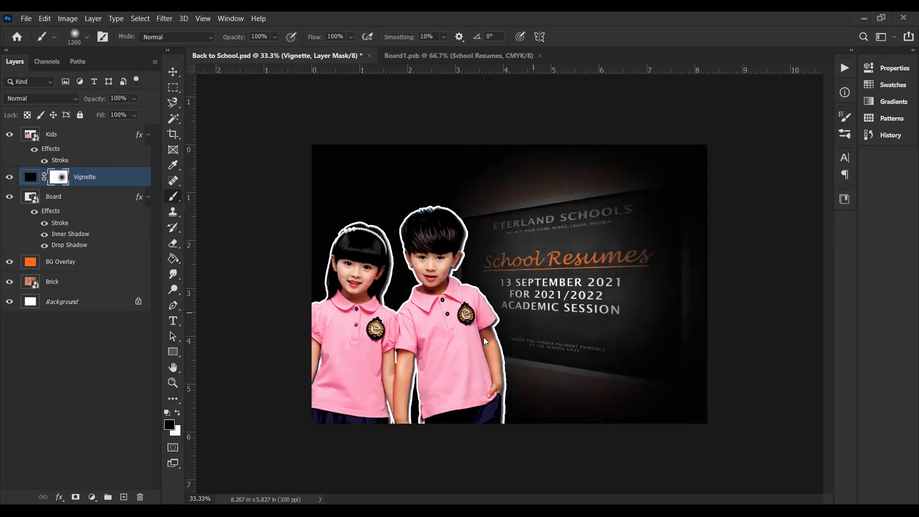
left_click(546, 292)
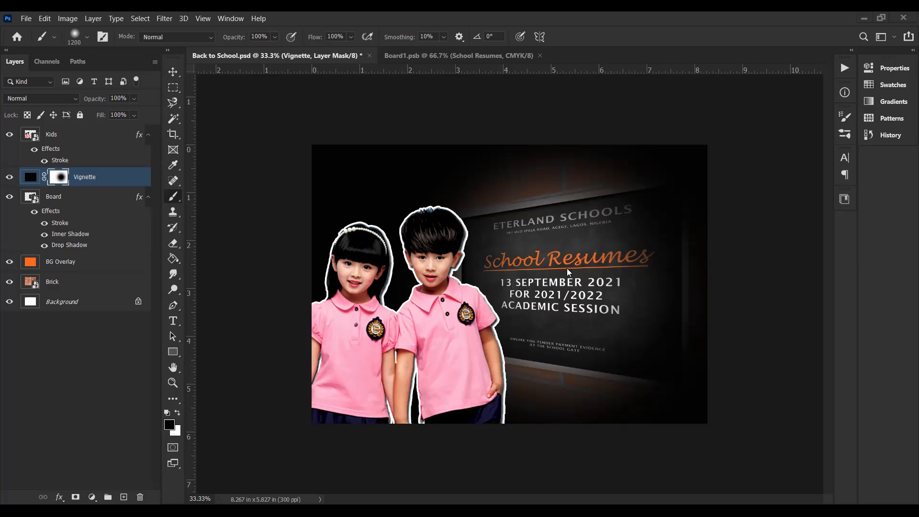
Step: Preview blend modes such as Color and Dissolve on the Vignette layer and return it to Normal
left_click(73, 98)
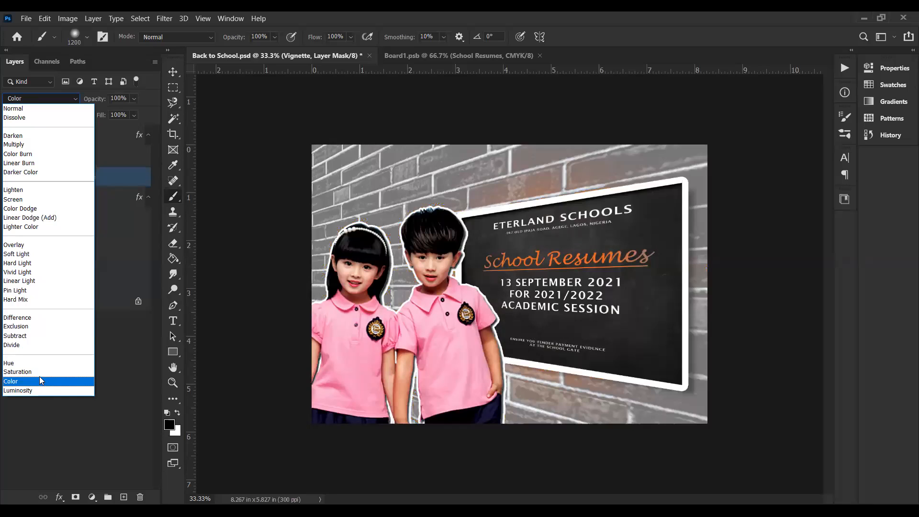
key("Up")
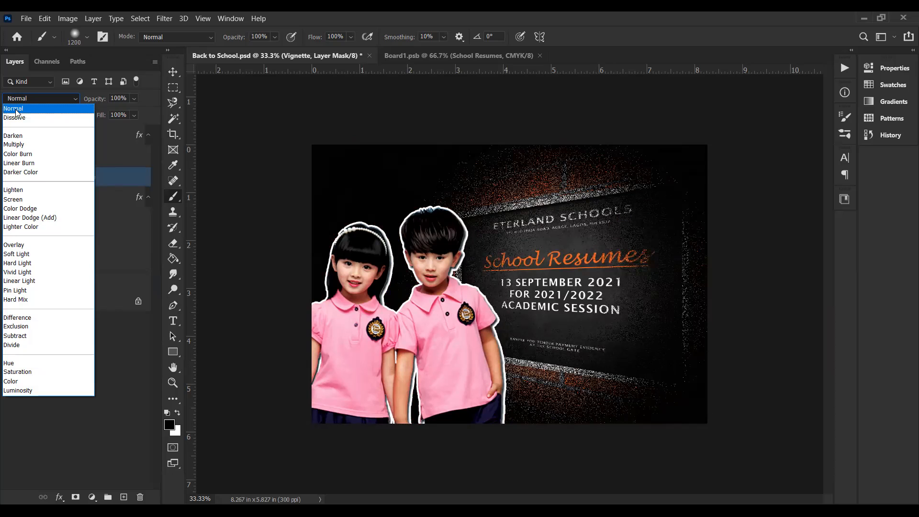
left_click(222, 211)
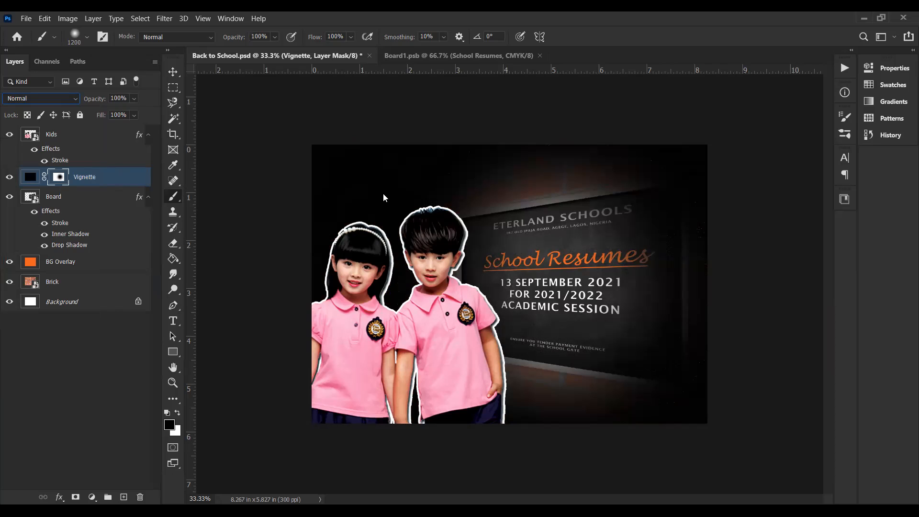
Step: Switch to the Move tool and target the Vignette layer's black content instead of its mask
left_click(174, 67)
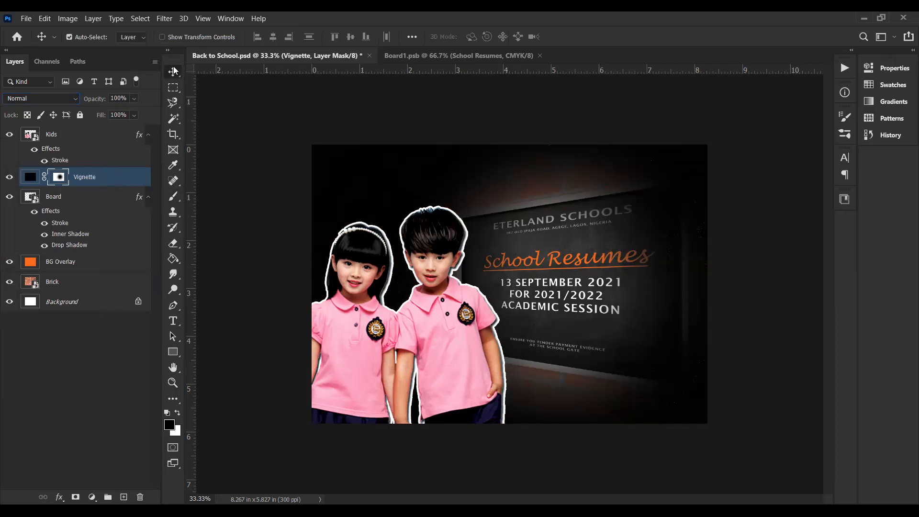
left_click(97, 183)
left_click(60, 179)
left_click(101, 180)
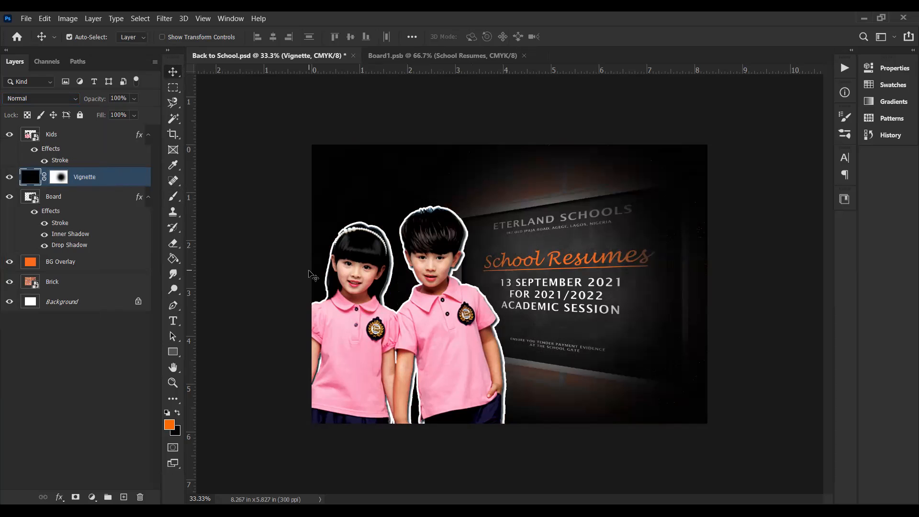
Step: Preview the darkening blend modes, including Linear Burn, on the Vignette layer's content and leave it at Normal
left_click(73, 100)
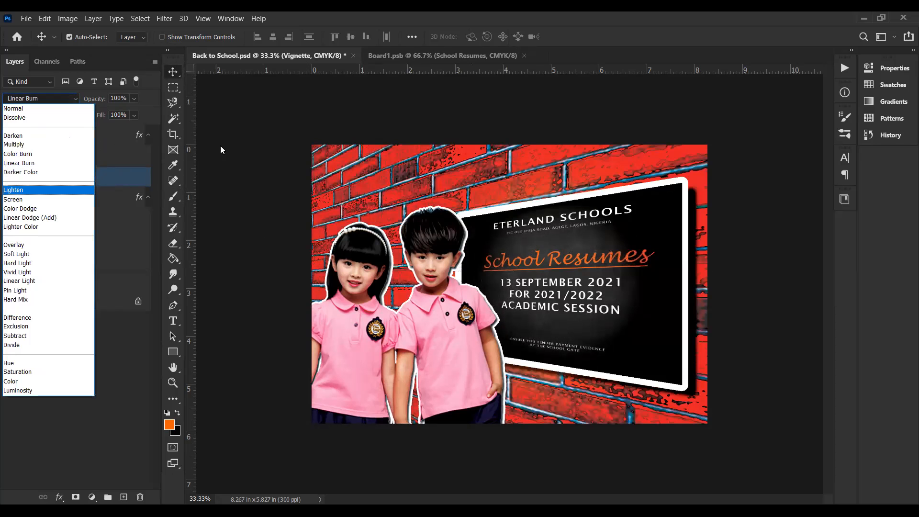
left_click(242, 152)
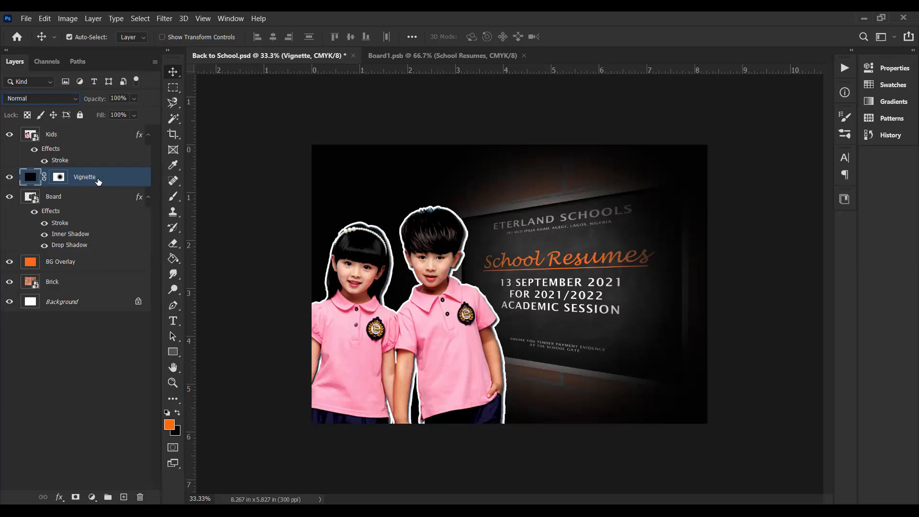
left_click(39, 99)
key("Down")
key("Down")
key("Down")
key("Down")
key("Down")
key("Down")
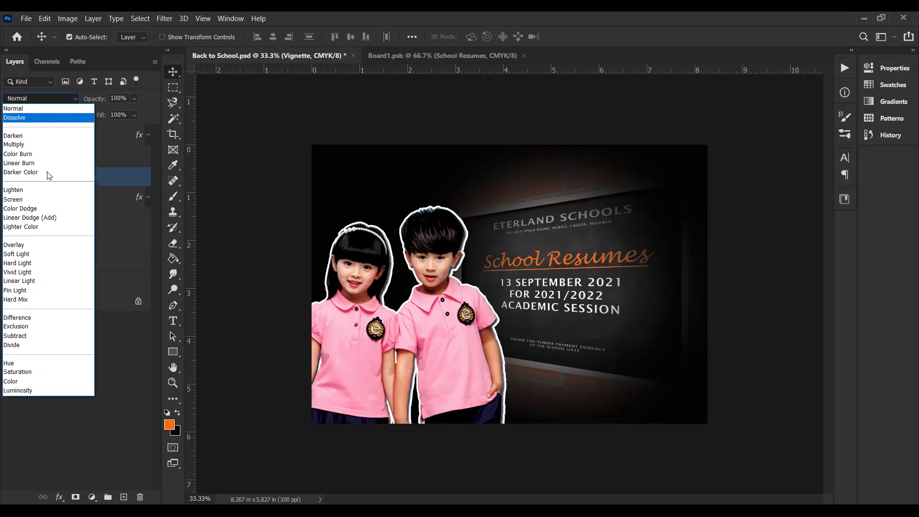
left_click(214, 257)
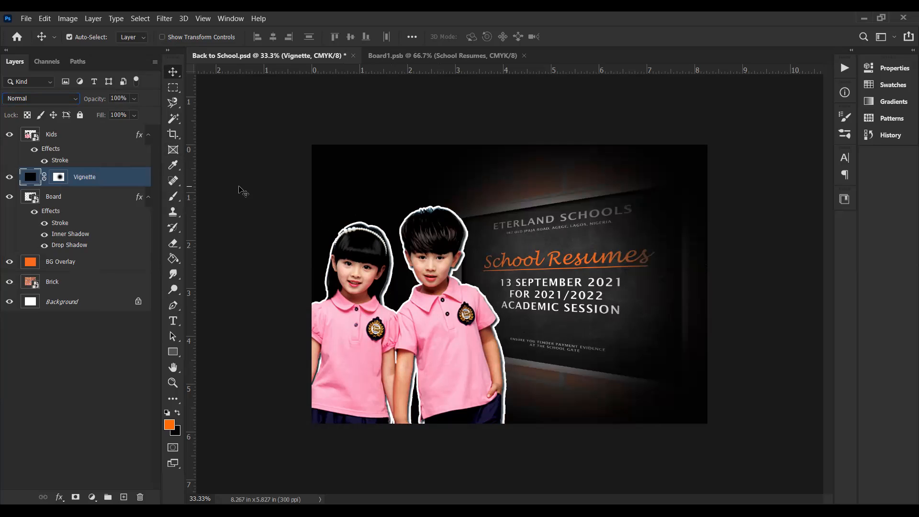
Step: Try several opacities on the Vignette layer, including 30%, 90%, 23%, 32% and 12%
key("1")
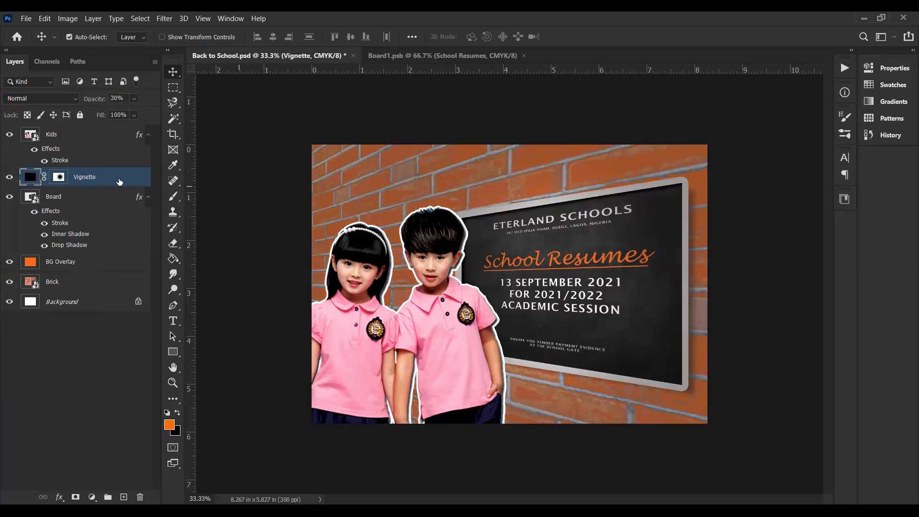
key("4")
key("7")
key("8")
key("8")
key("9")
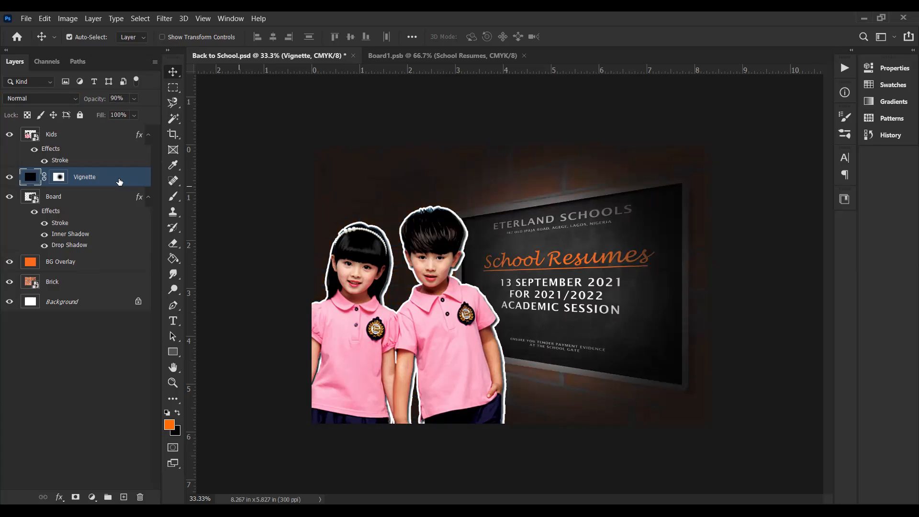
key("1")
key("2")
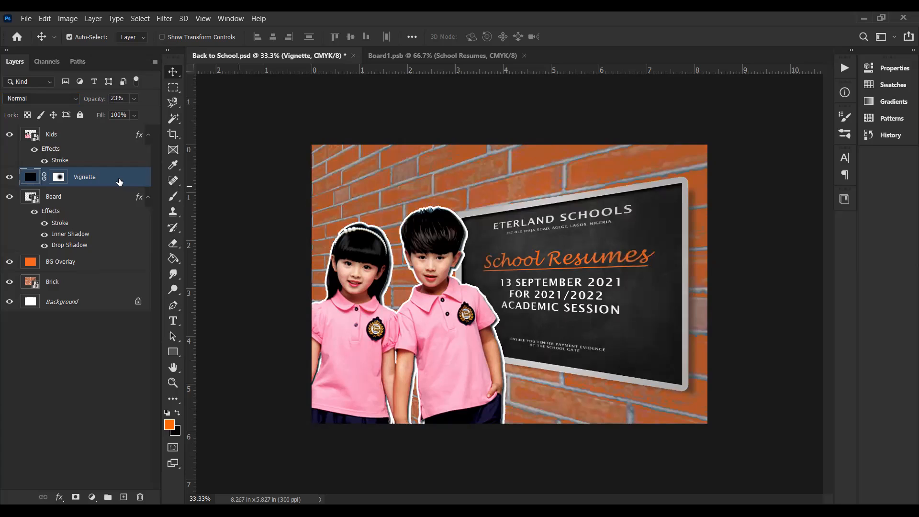
key("4")
key("3")
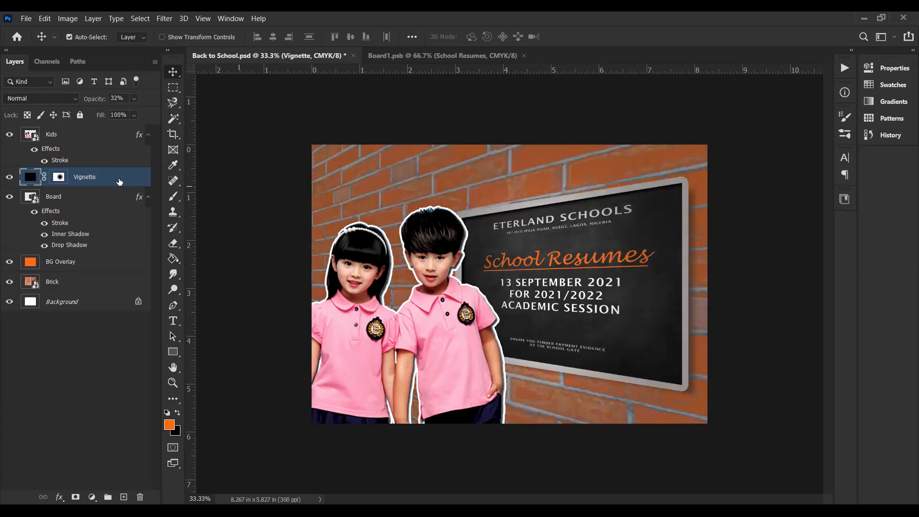
key("1")
key("2")
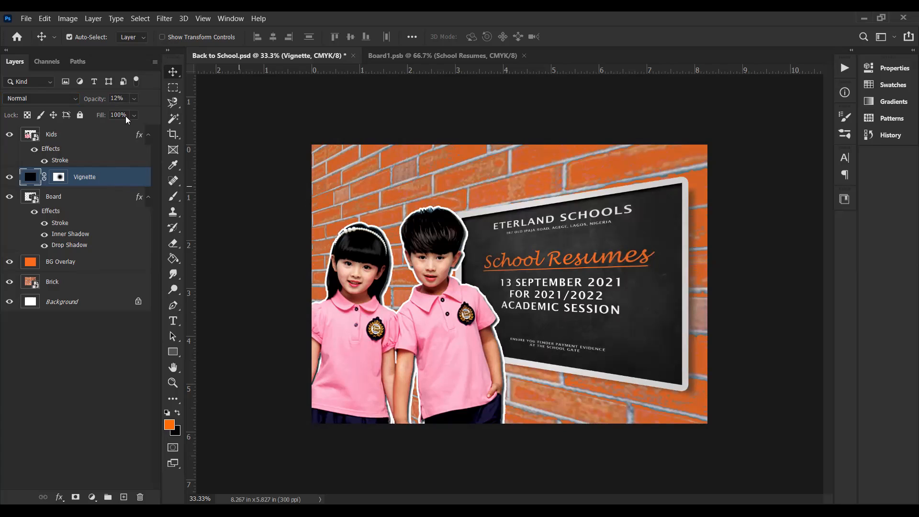
Step: Set the Vignette layer's opacity to 15% and deselect the layer
double_click(117, 99)
type("15")
key("Return")
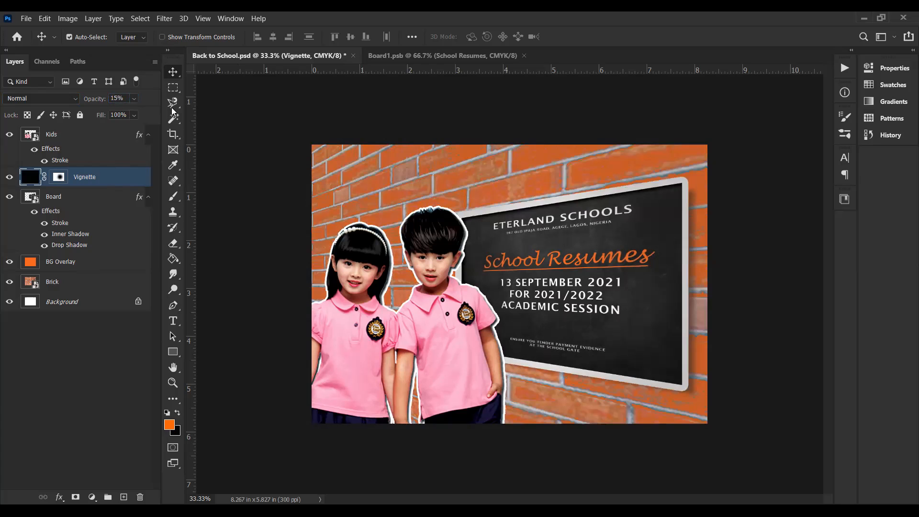
left_click(229, 179)
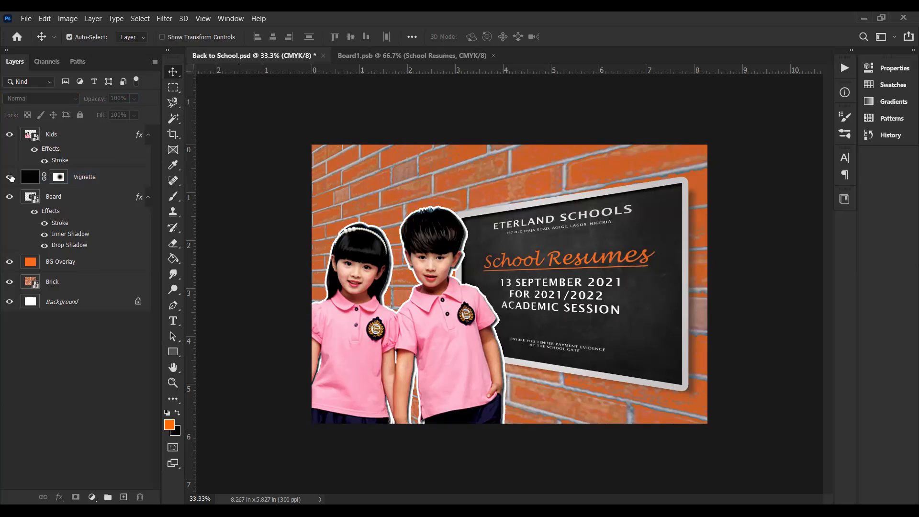
Step: Compare the design with and without the Vignette layer by toggling its visibility, leaving it visible
left_click(10, 177)
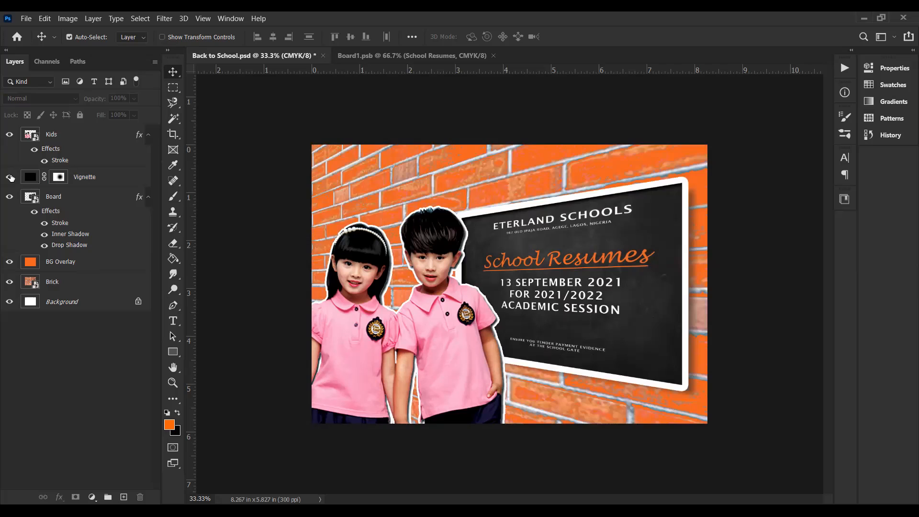
left_click(11, 178)
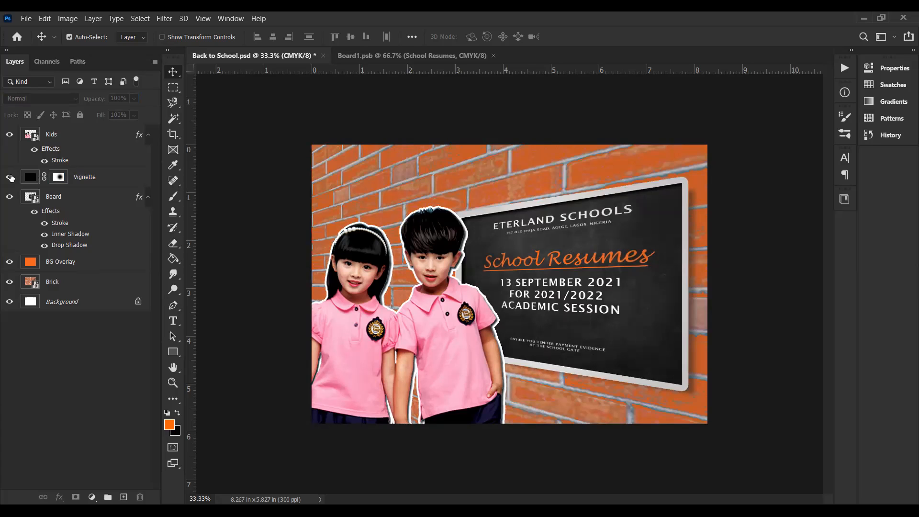
left_click(11, 178)
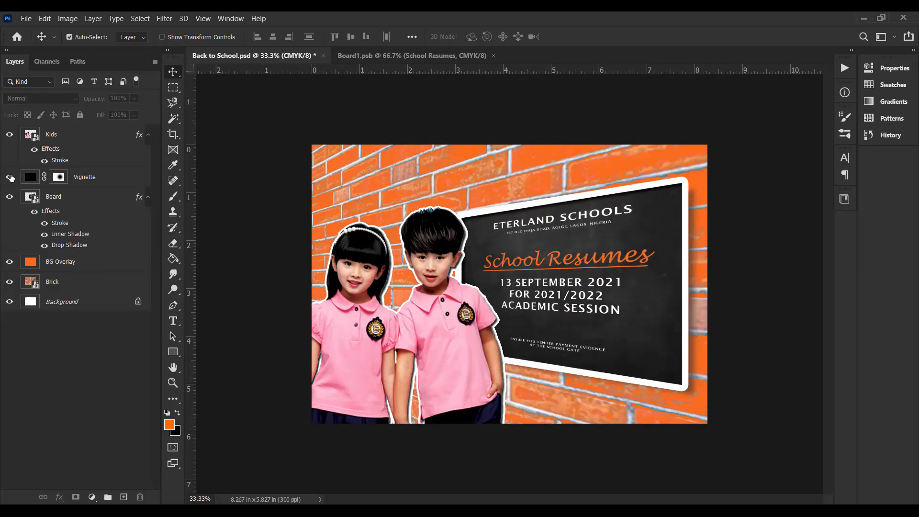
left_click(11, 178)
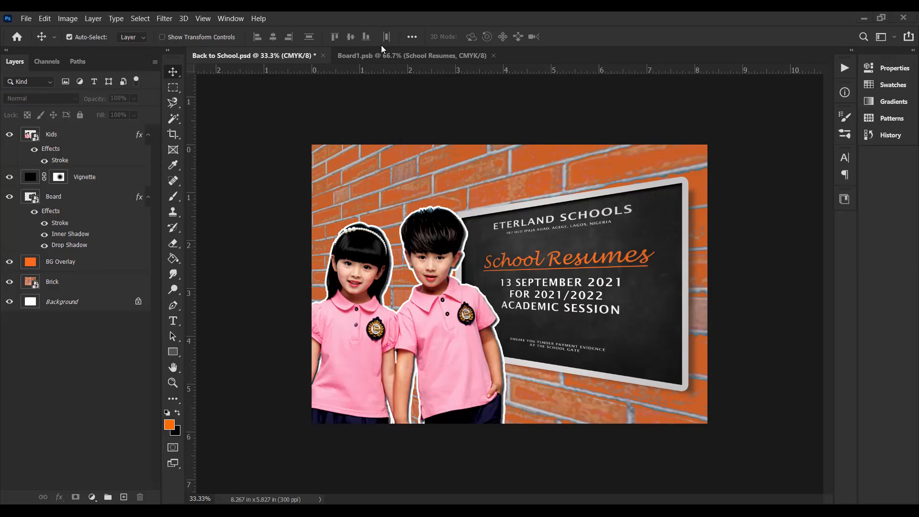
Step: Switch to the Chrome browser and search Google Images for "school logo png"
key("alt+Tab")
left_click_drag(190, 72, 101, 77)
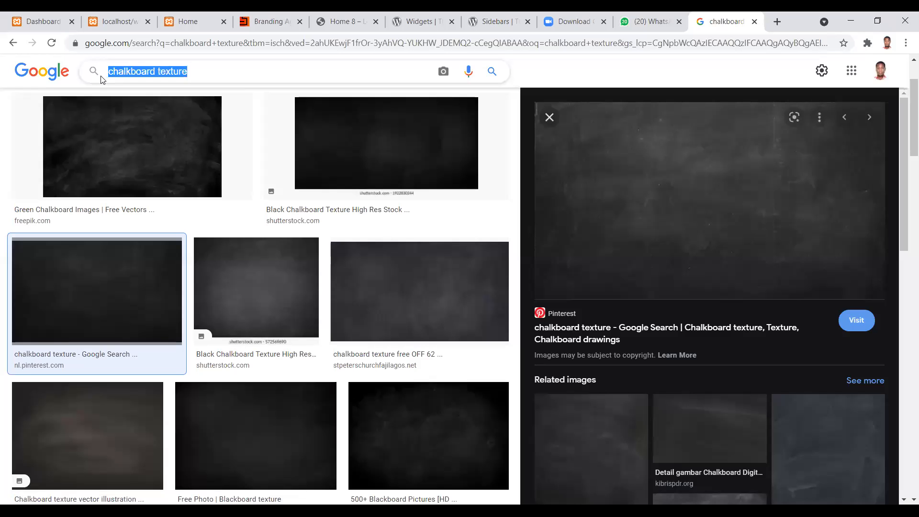
type("school")
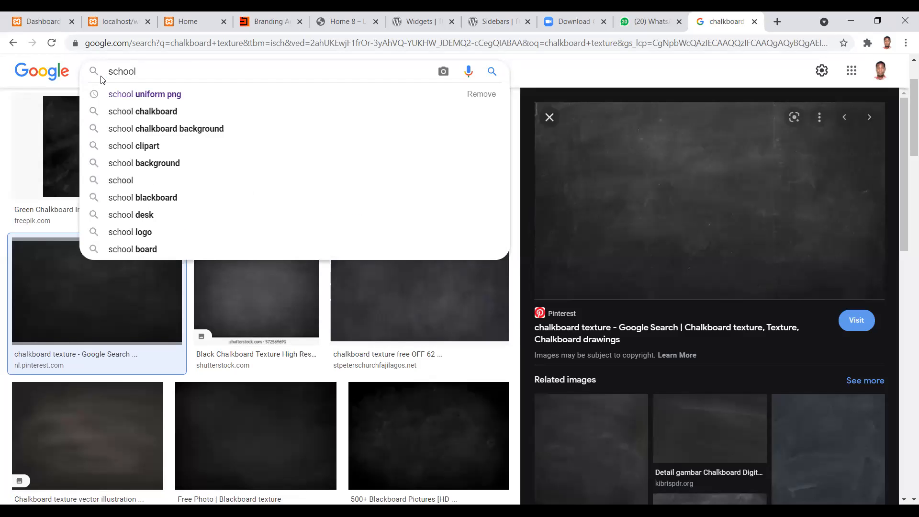
type(" lo")
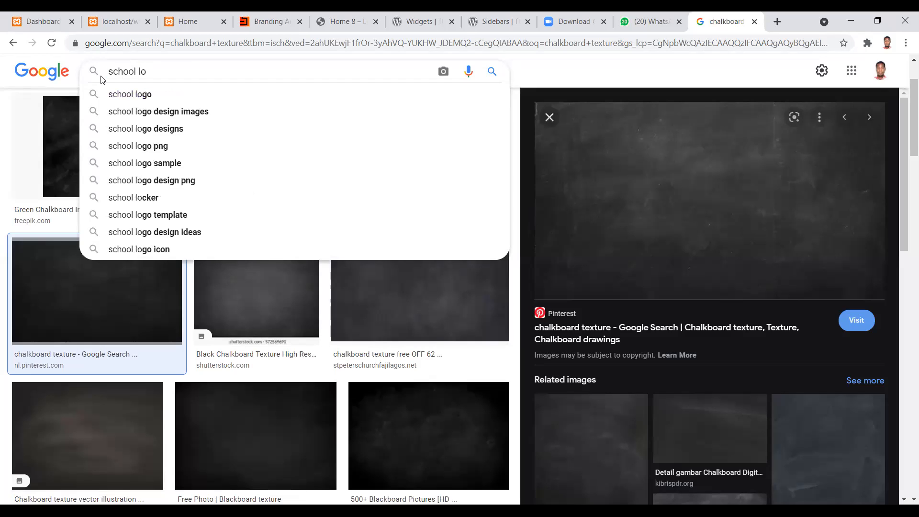
type("go png")
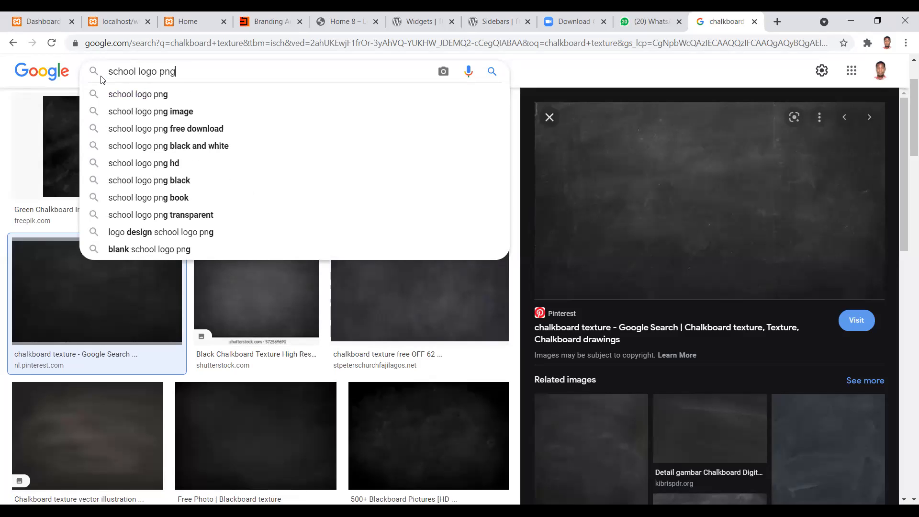
key("Return")
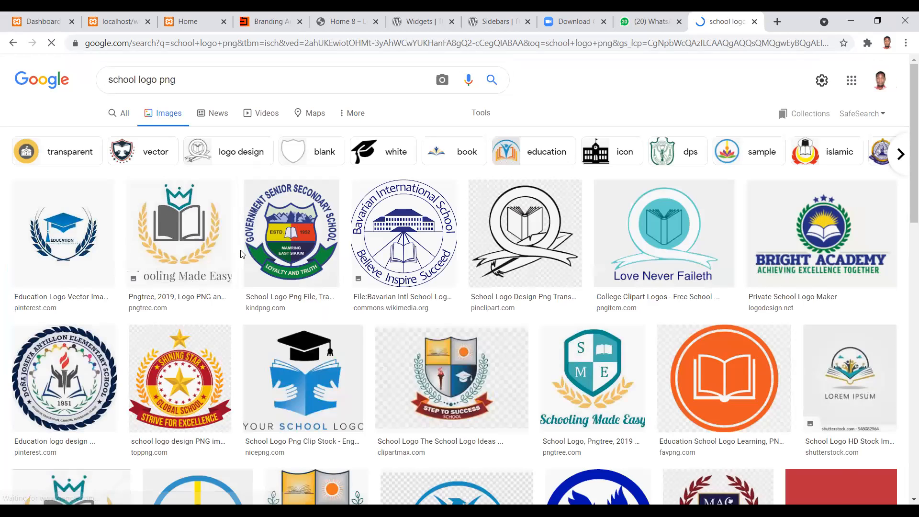
Step: Find the Stafford County Public School logo with two figures above a red open book and save its image
scroll(332, 302, "down", 5)
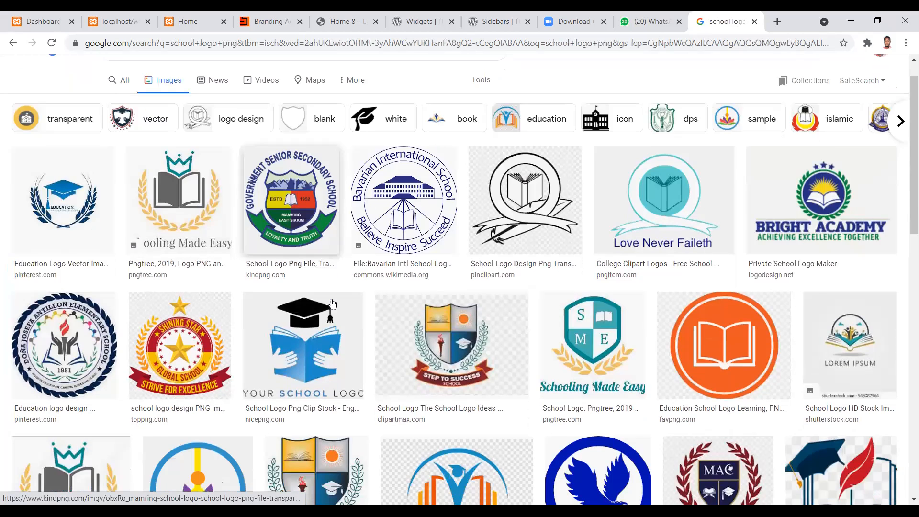
scroll(332, 302, "down", 6)
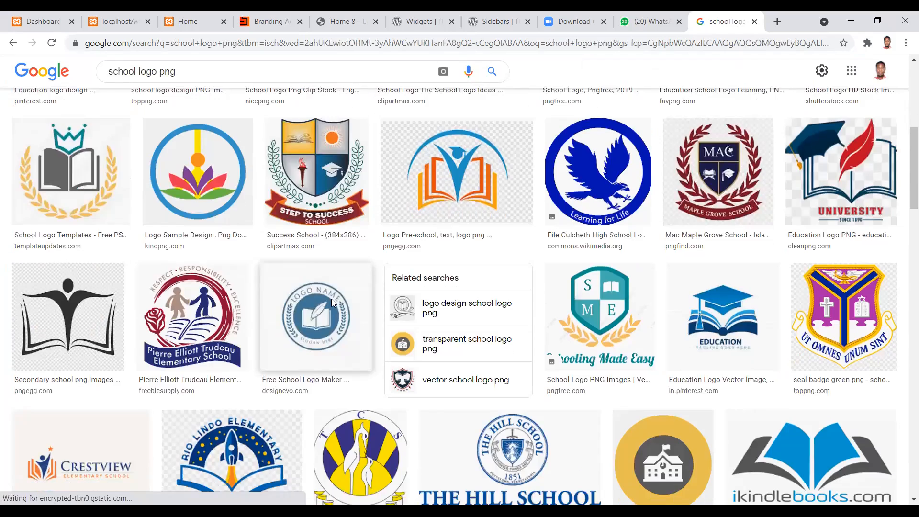
scroll(333, 303, "down", 4)
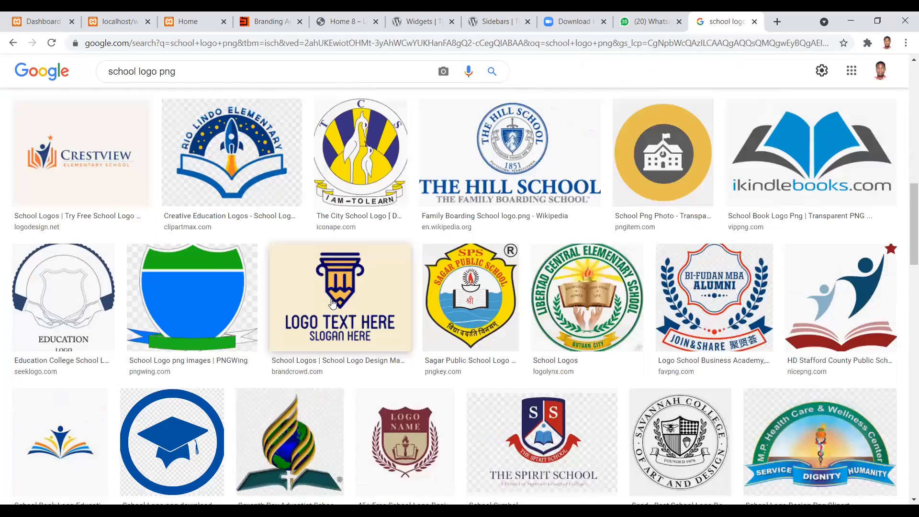
scroll(840, 257, "down", 1)
left_click(840, 257)
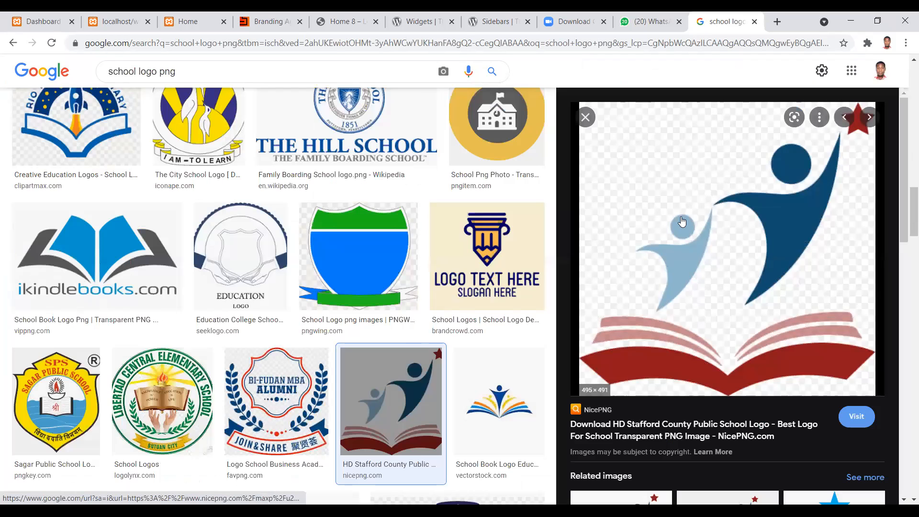
right_click(682, 221)
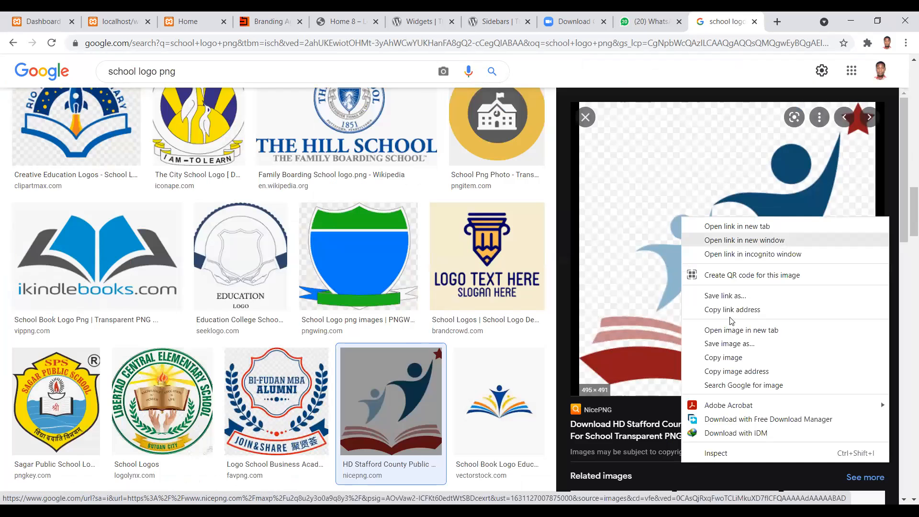
left_click(733, 351)
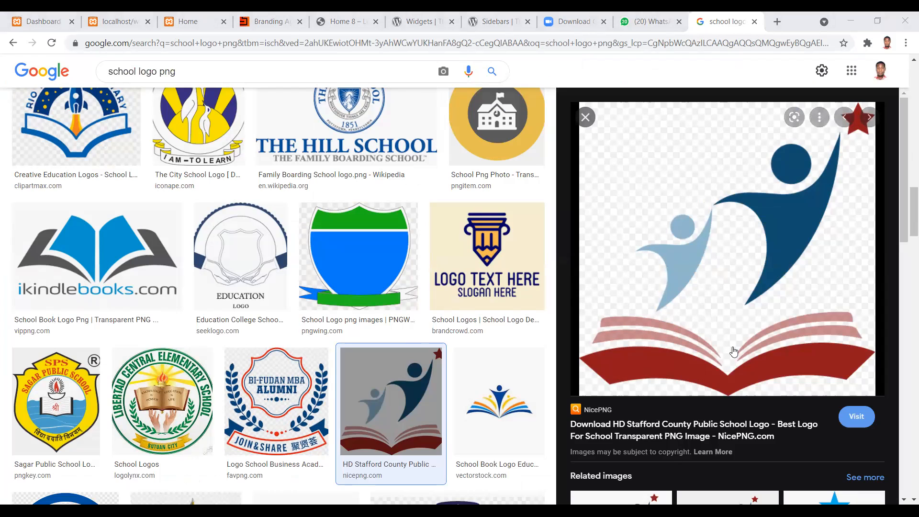
key("Return")
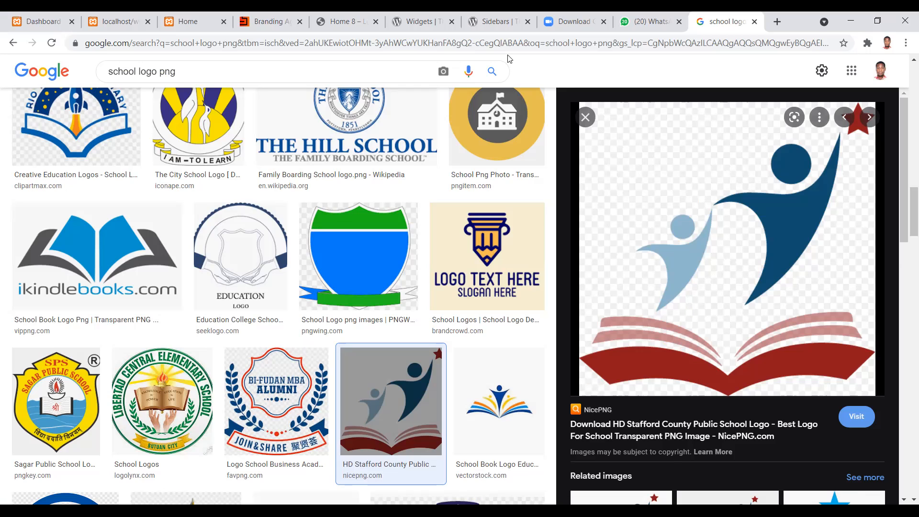
Step: Switch back to Photoshop and place the saved Stafford County Public School logo PNG as an embedded image in Back to School.psd
key("alt+Tab")
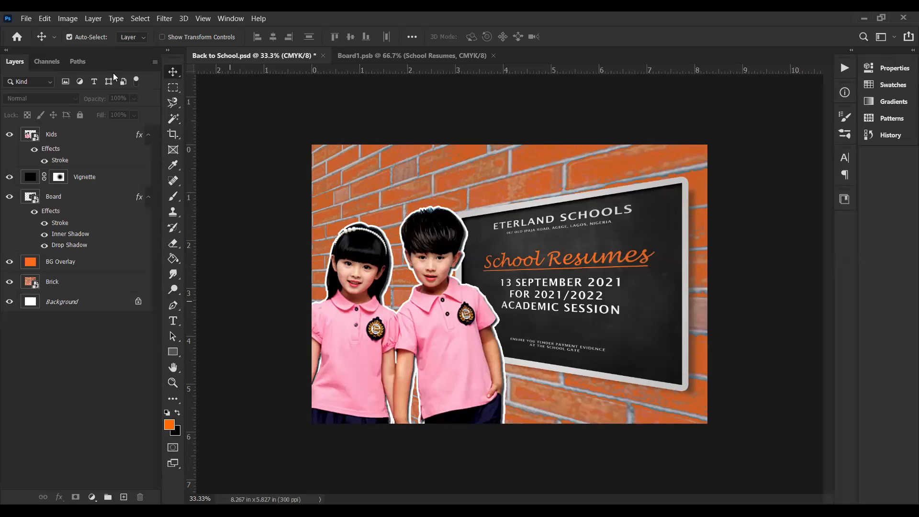
left_click(27, 19)
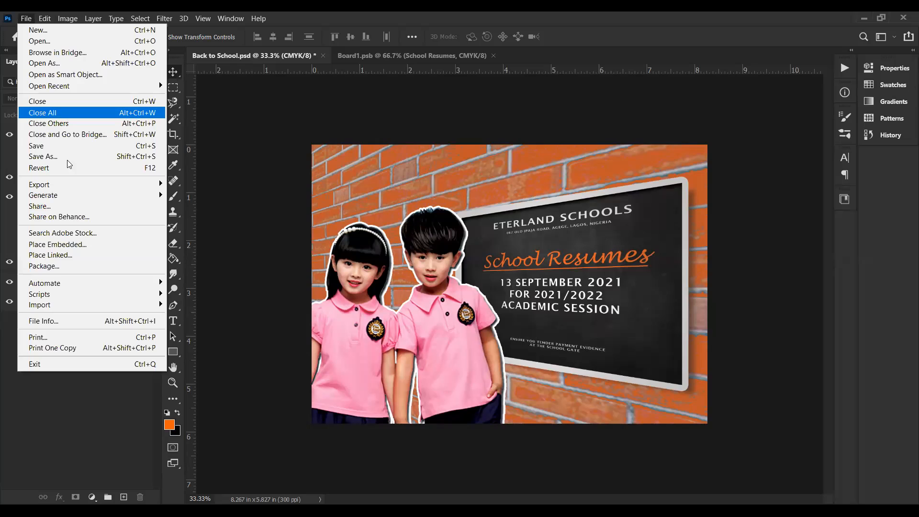
left_click(71, 245)
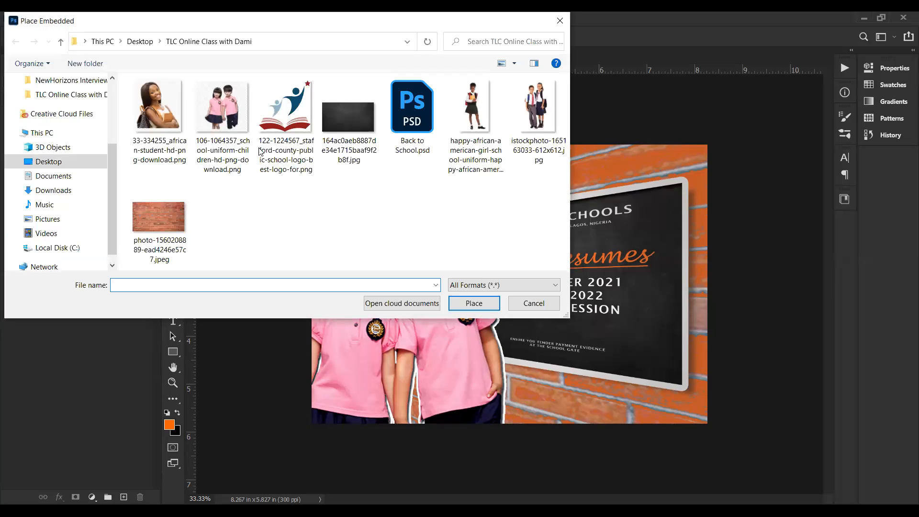
left_click(282, 96)
double_click(282, 96)
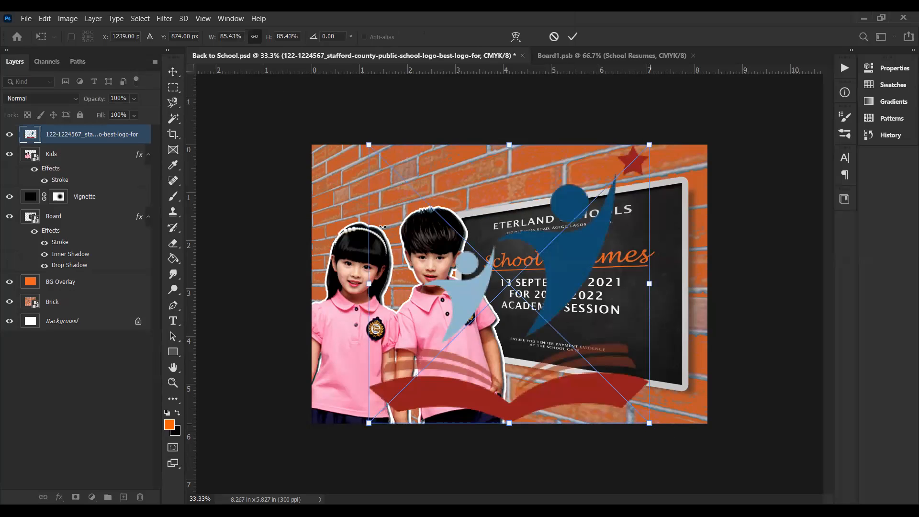
Step: Scale the placed logo down to about 14.5% and position it on the brick wall above the girl's head
left_click_drag(649, 423, 415, 192)
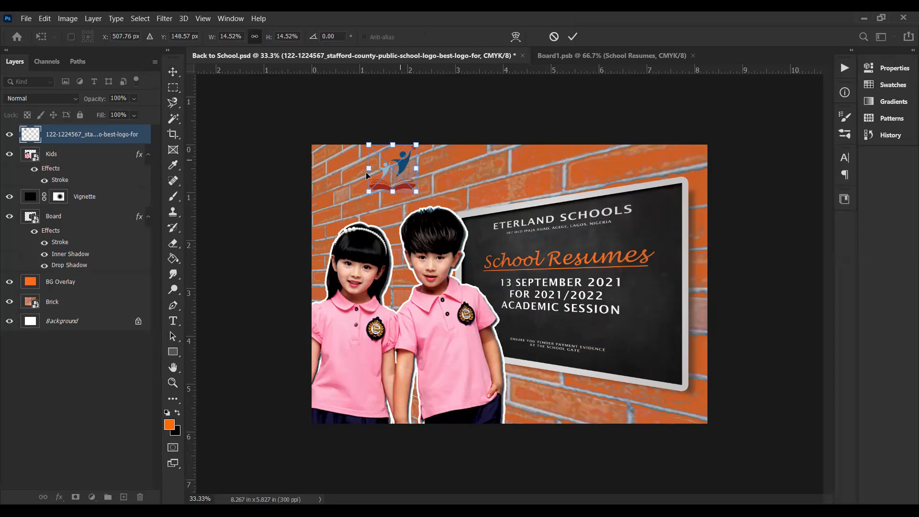
left_click_drag(365, 171, 333, 185)
key("Return")
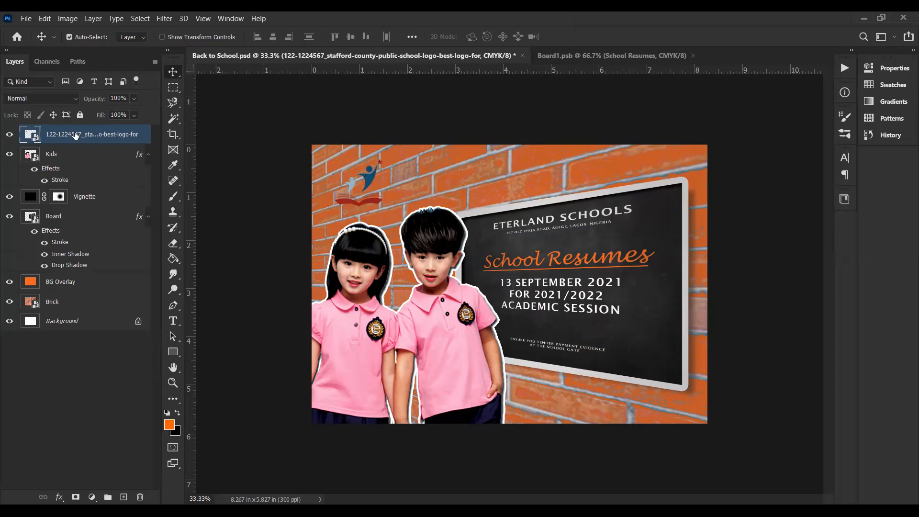
Step: Rename the placed logo's layer as Logo
double_click(54, 136)
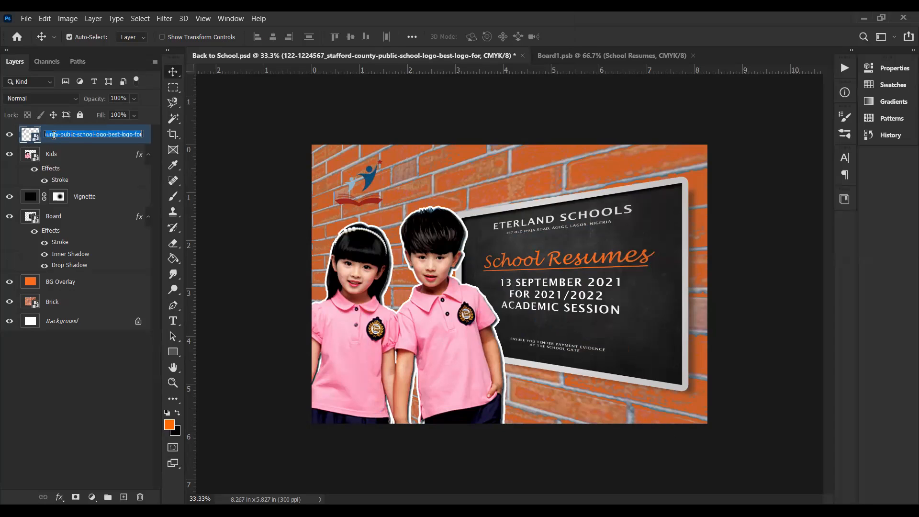
type("Logo")
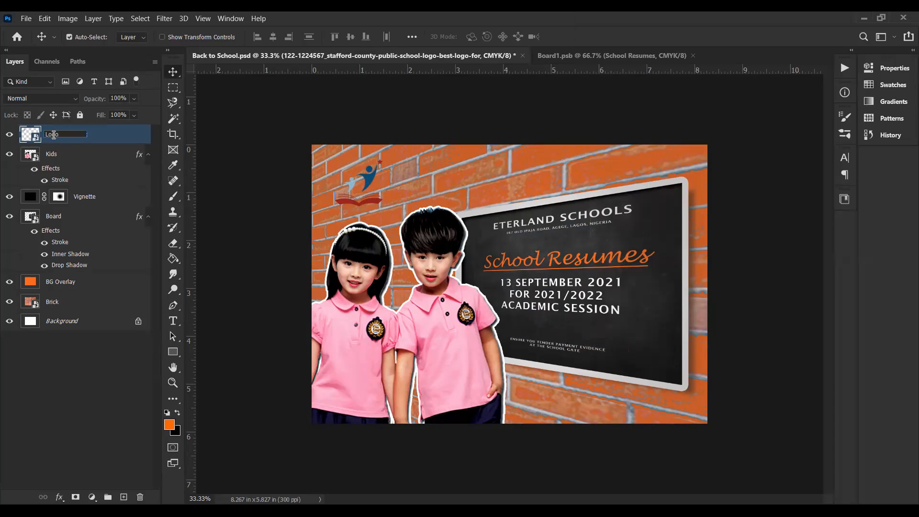
key("Return")
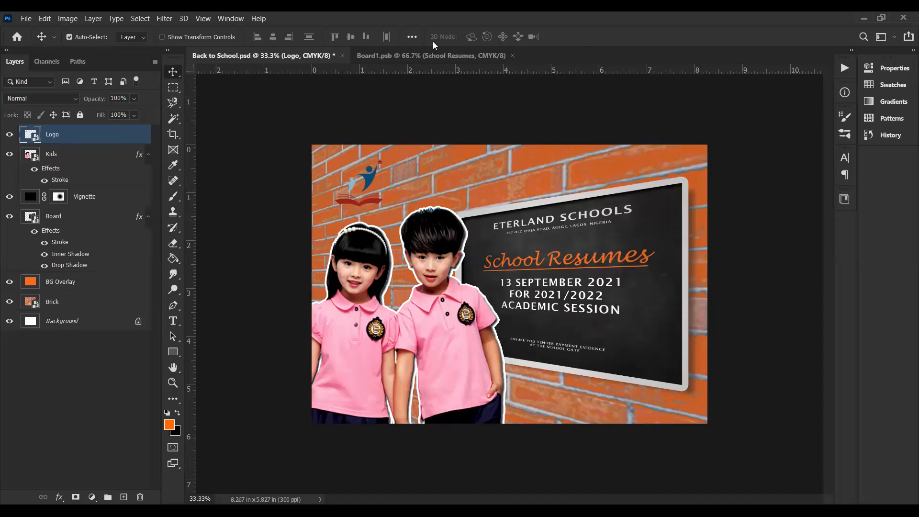
Step: Convert the Logo layer to a smart object and rasterize the Logo layer inside its contents
right_click(62, 132)
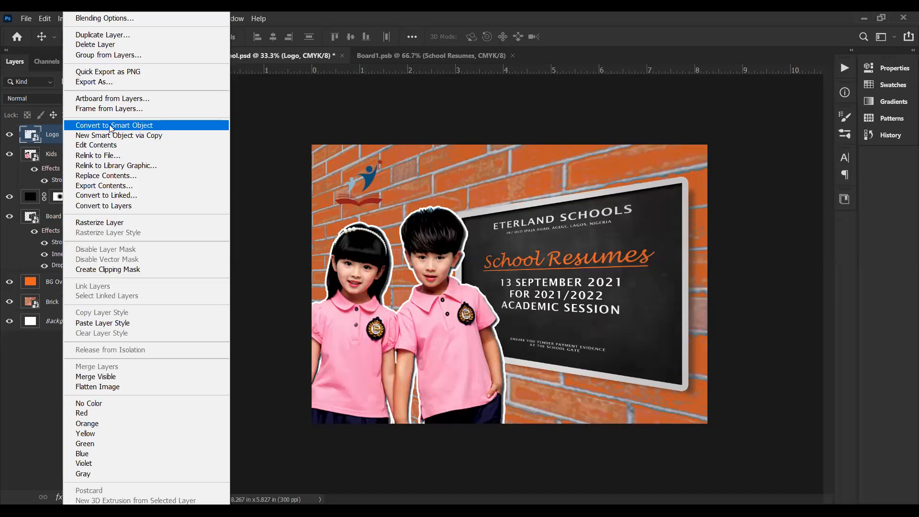
left_click(109, 124)
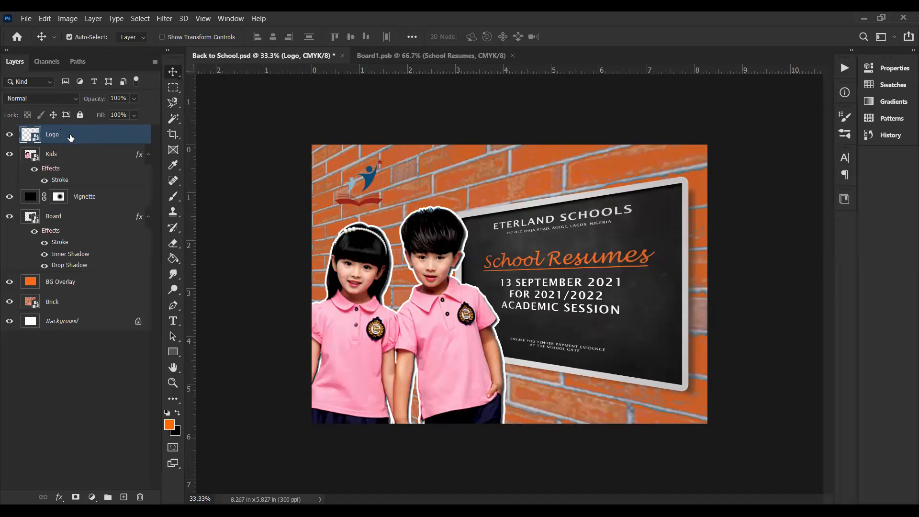
double_click(36, 138)
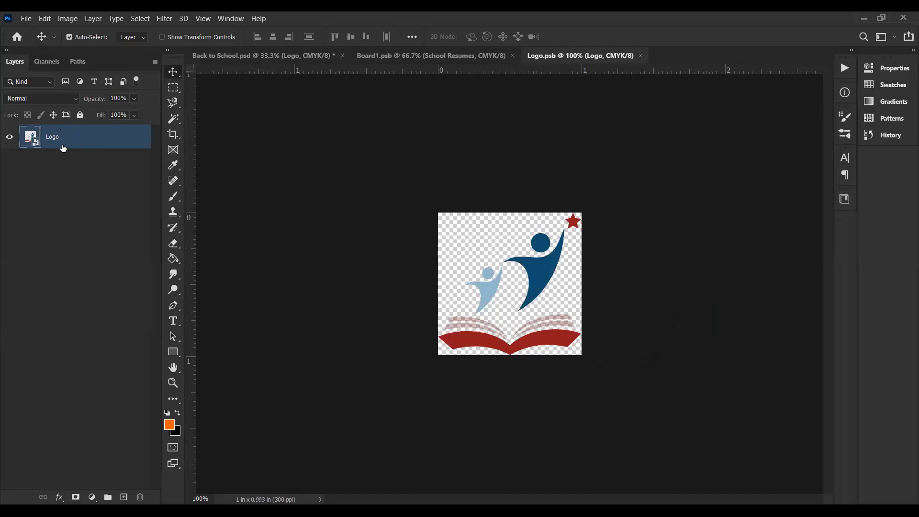
right_click(52, 142)
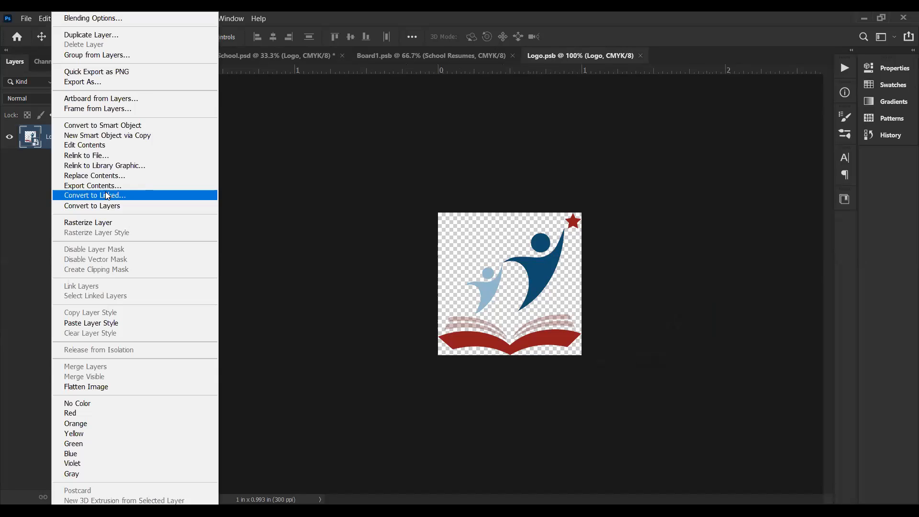
left_click(107, 227)
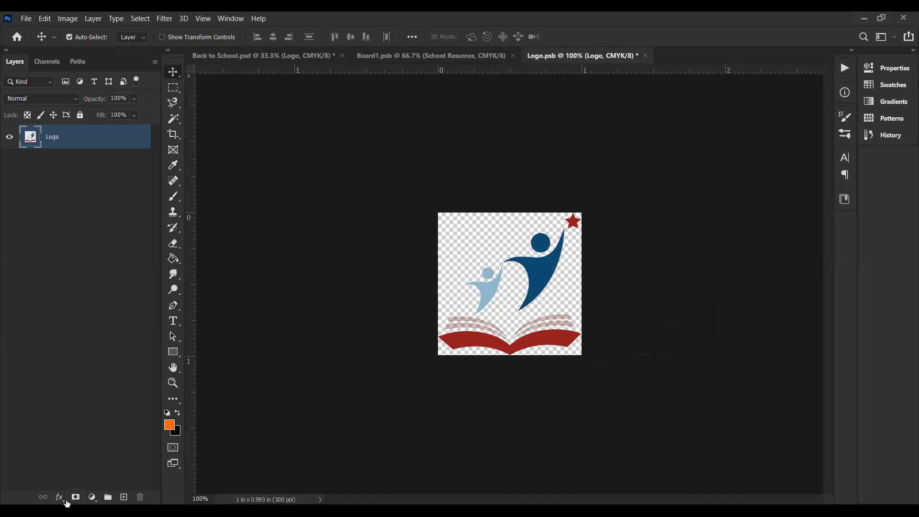
Step: Turn the logo white with a Hue/Saturation adjustment using Colorize and Lightness +100, and save Logo.psb
left_click(92, 497)
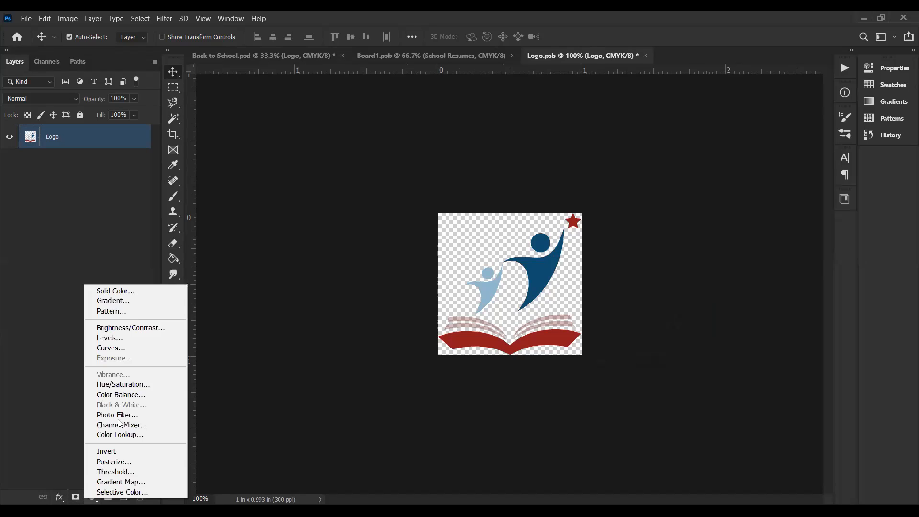
left_click(123, 385)
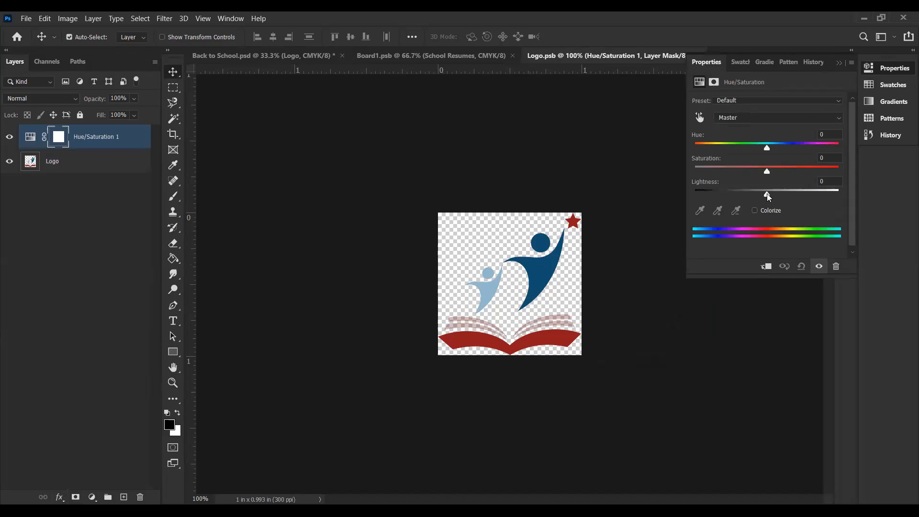
left_click_drag(767, 195, 859, 195)
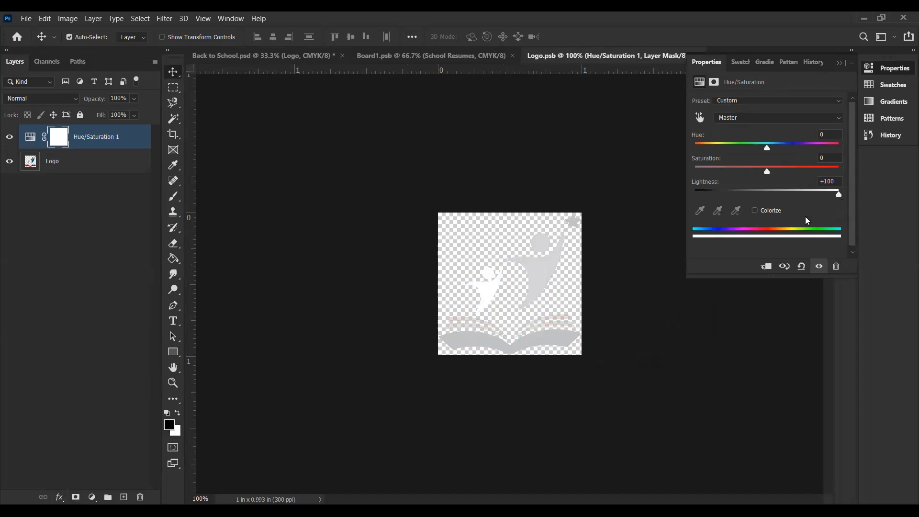
left_click(756, 211)
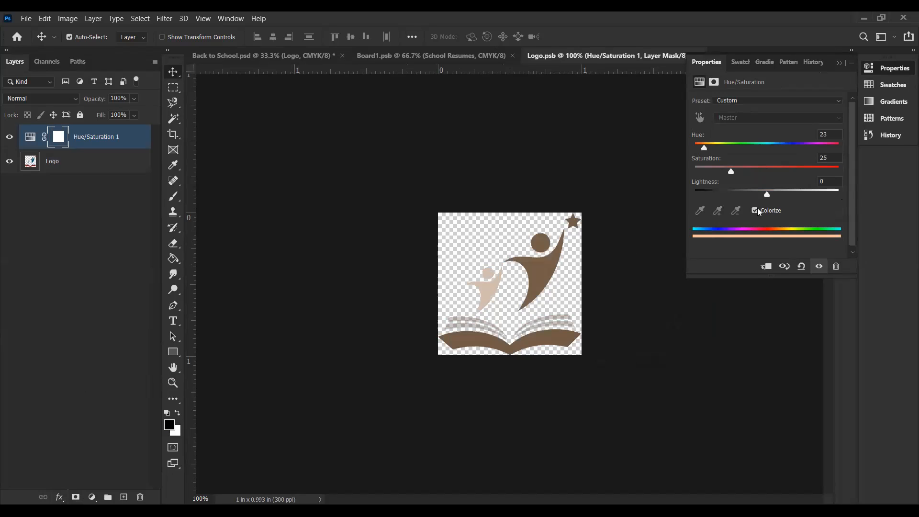
left_click_drag(767, 194, 860, 192)
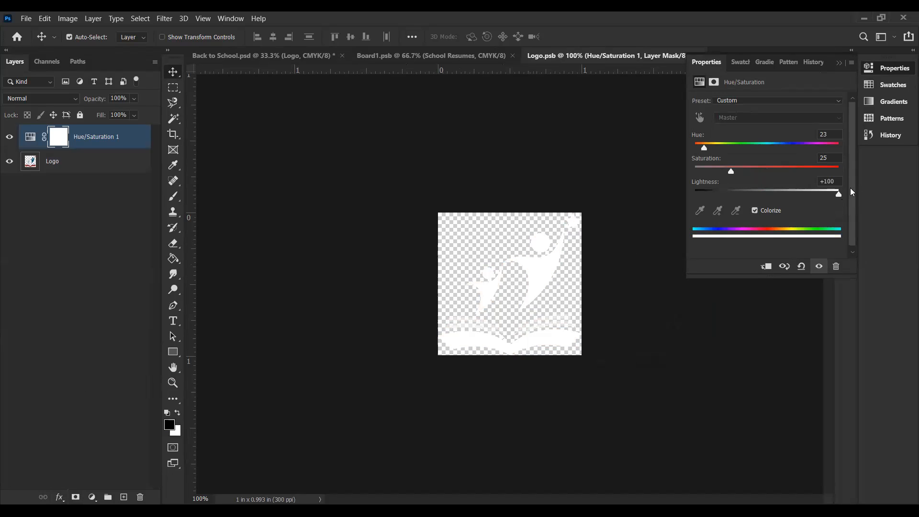
key("ctrl")
left_click(637, 210)
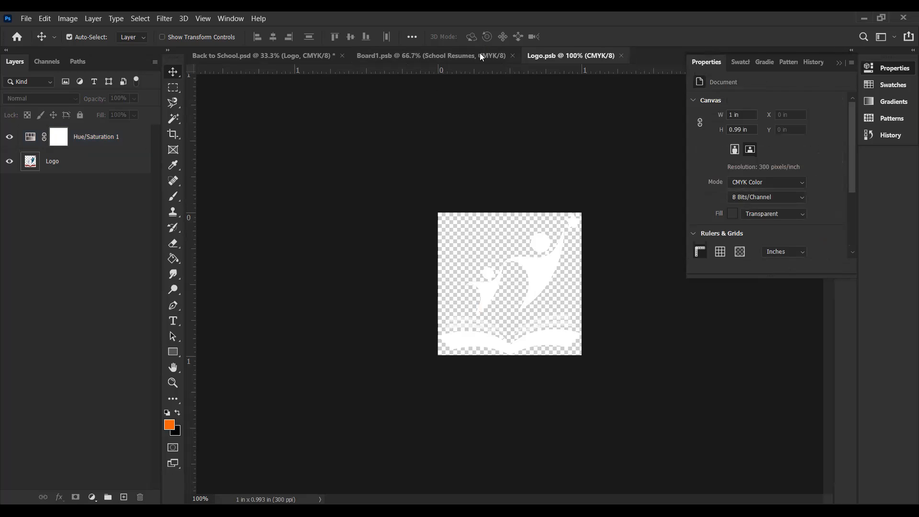
Step: Return to Back to School.psd and move the logo slightly up, to about Y 0.18 in
left_click(277, 54)
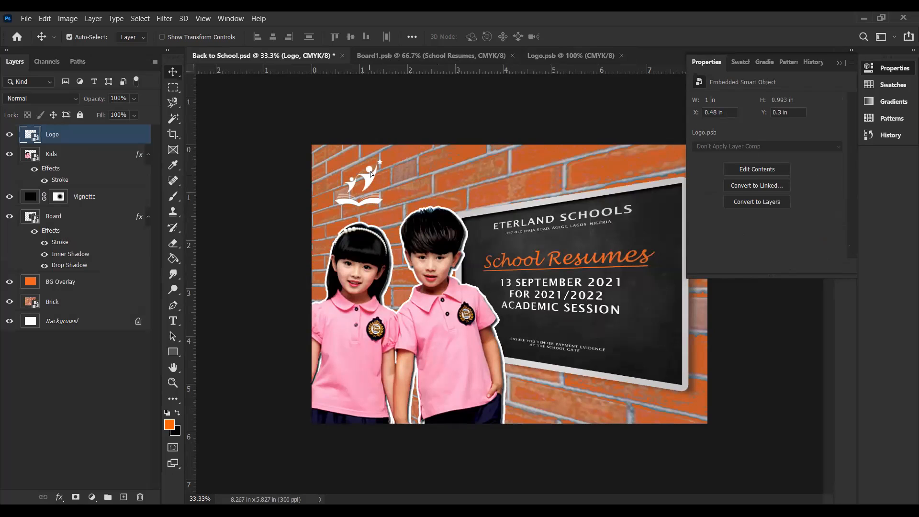
left_click_drag(370, 172, 370, 166)
Step: Add the two-line text "ETERLAND SCHOOL" beside the logo on the brick wall and left-align it
left_click(176, 321)
left_click(409, 170)
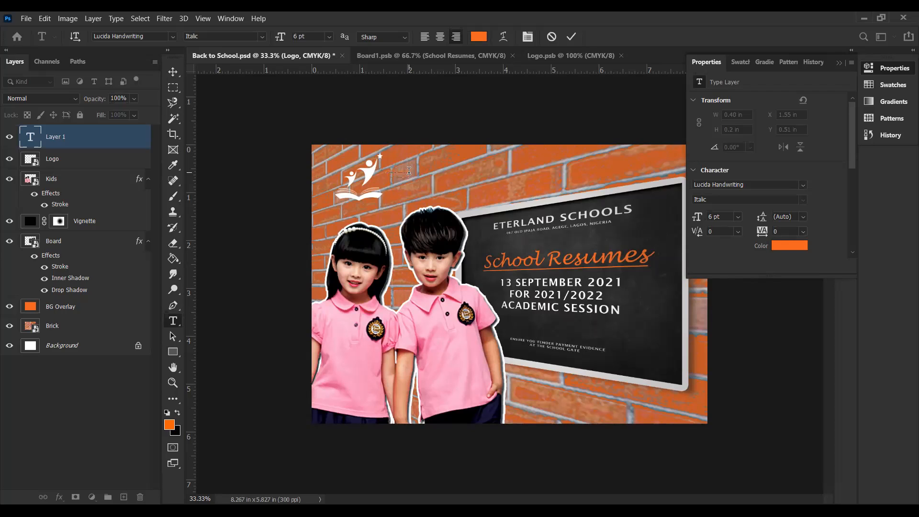
key("ctrl+a")
left_click(424, 37)
left_click(175, 75)
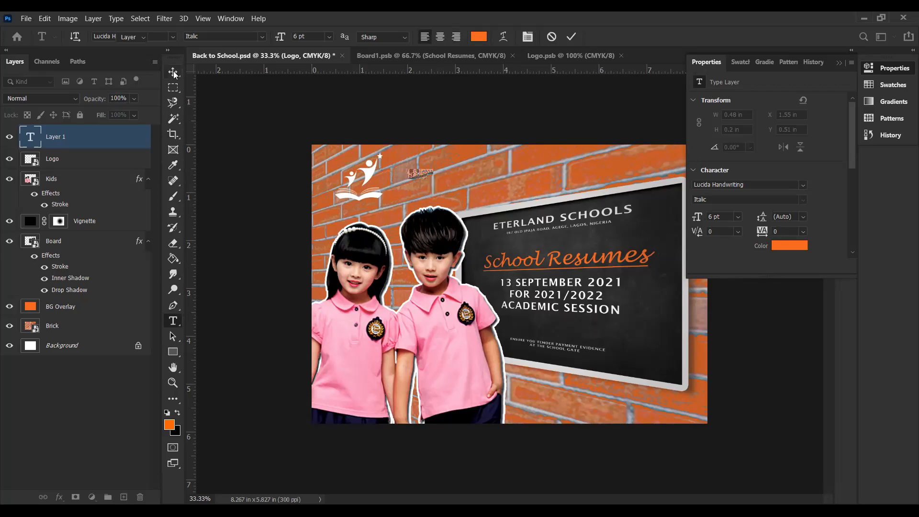
Step: Set the ETERLAND SCHOOL text's color to white (ffffff) and its size to 14 pt
left_click(783, 248)
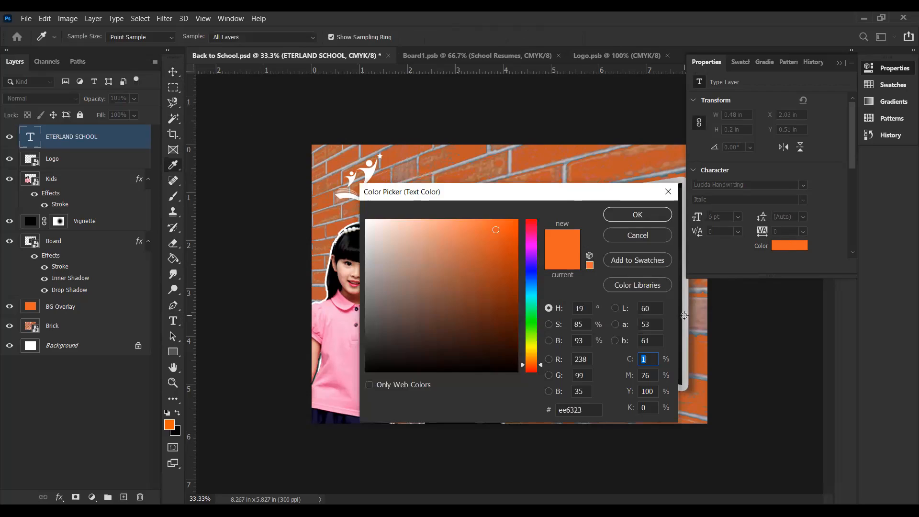
left_click_drag(367, 252, 358, 216)
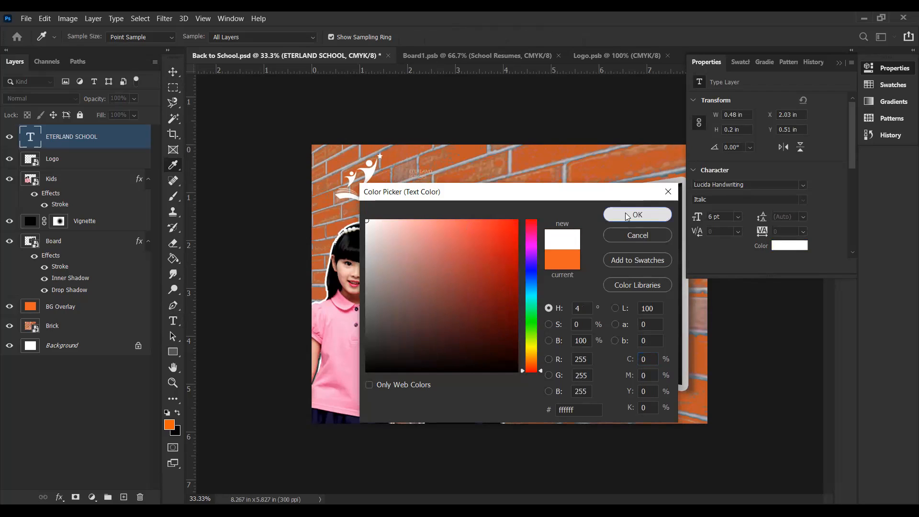
left_click(604, 216)
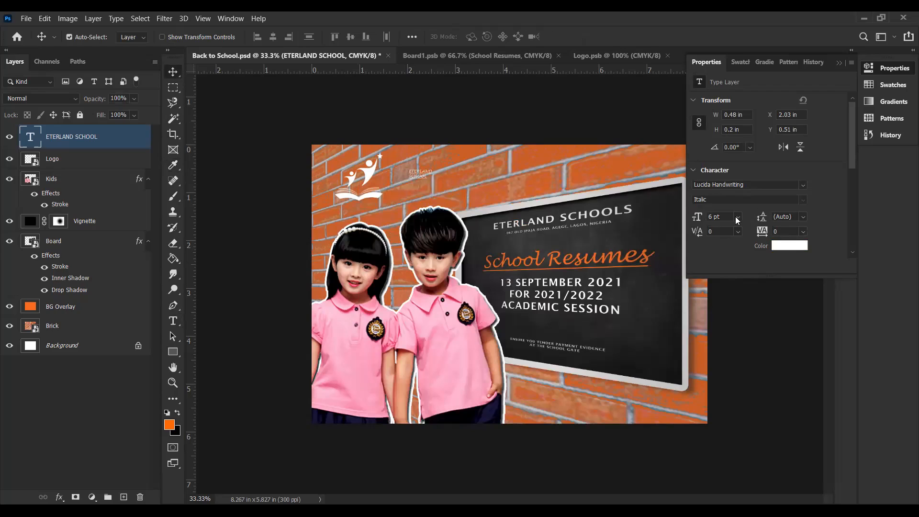
left_click(738, 216)
left_click(732, 298)
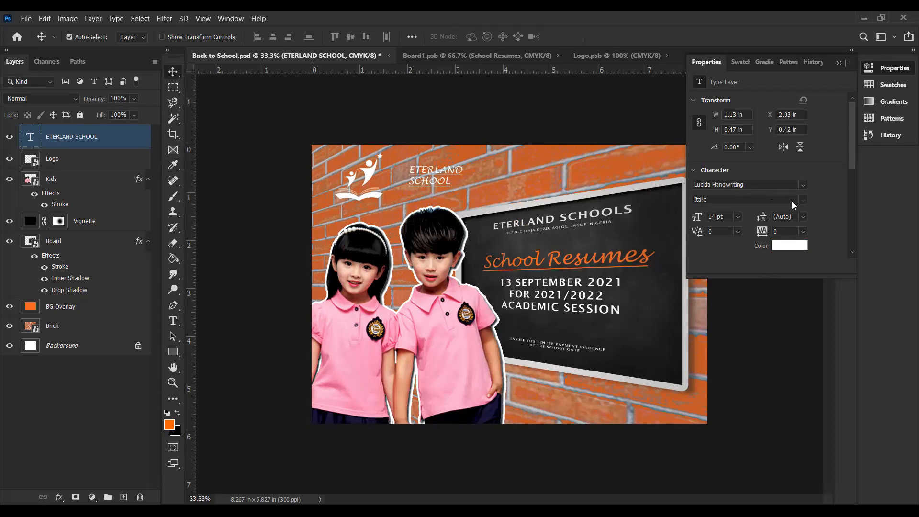
Step: Set the ETERLAND SCHOOL text's font to Square 721 BoldItalic and move it close beside the logo, at about X 1.49 in
left_click(804, 186)
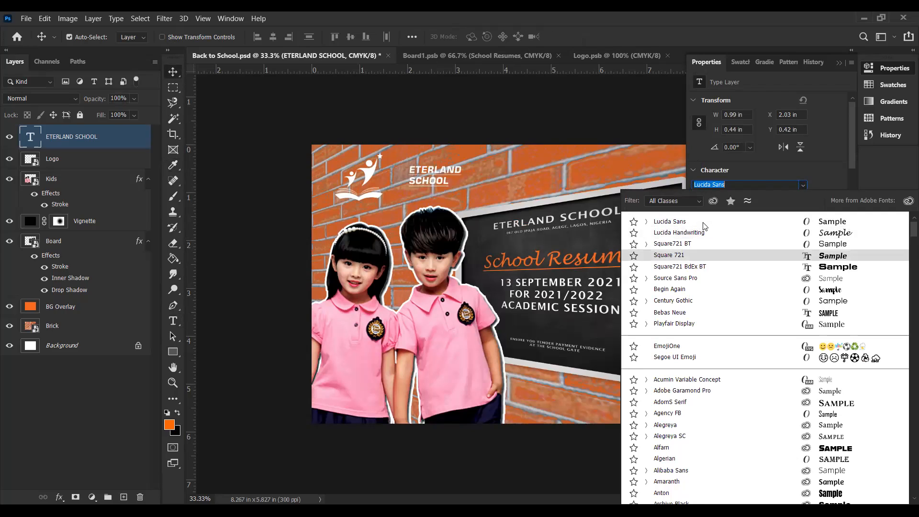
left_click(694, 254)
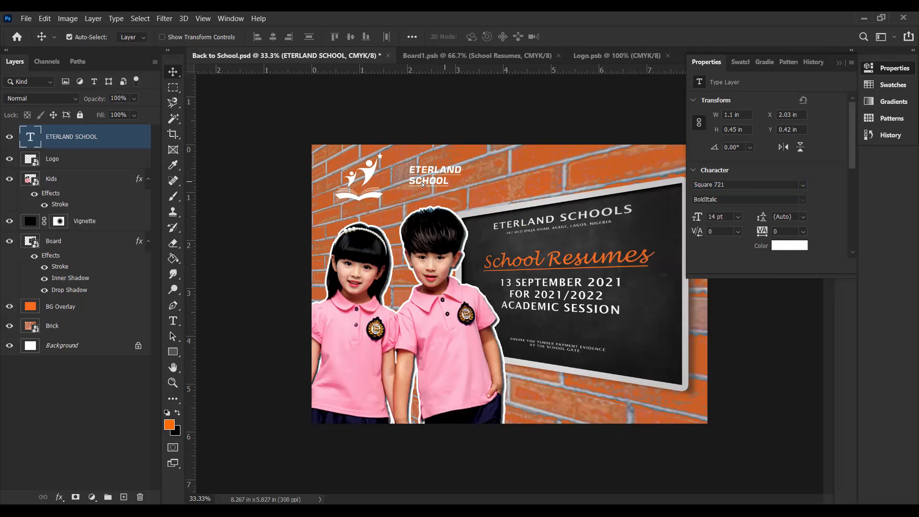
left_click_drag(422, 184, 396, 185)
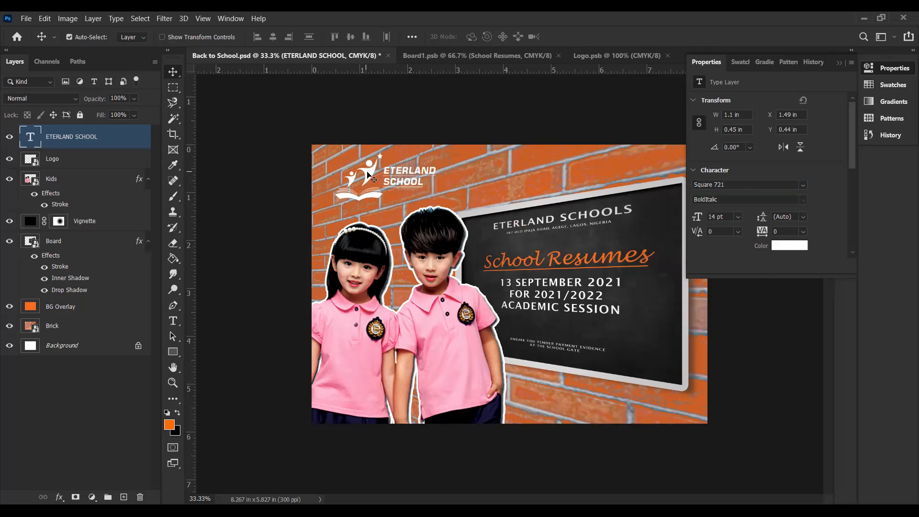
Step: Scale the logo down to about 0.74 in wide and nudge it beside the school name, to about X 0.65 in, Y 0.24 in
left_click(370, 178)
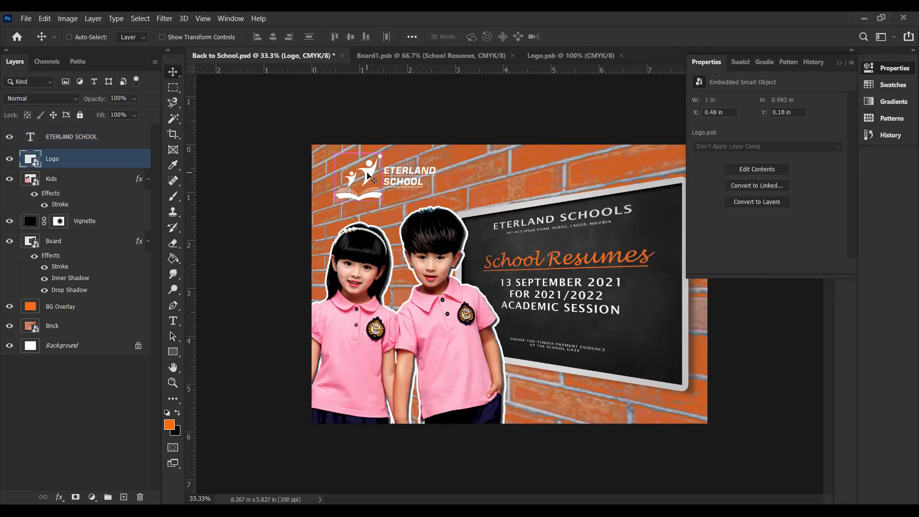
key("ctrl+t")
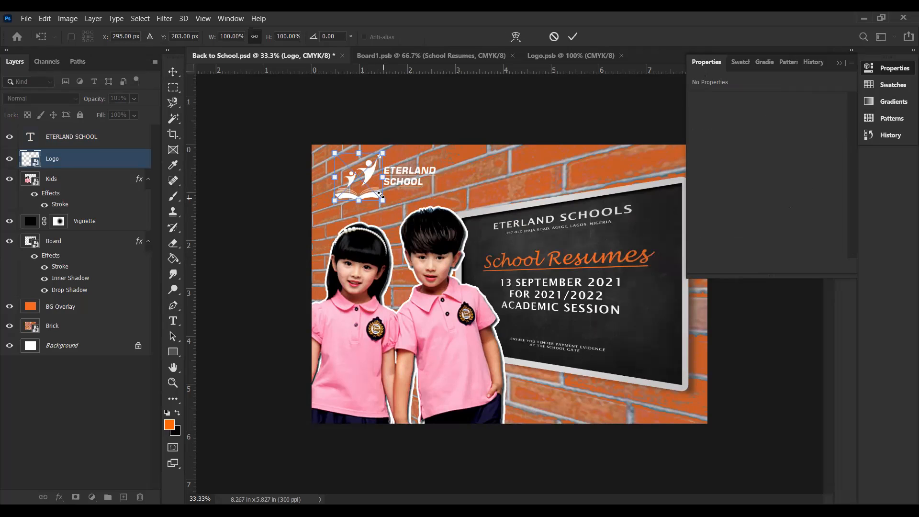
key("Return")
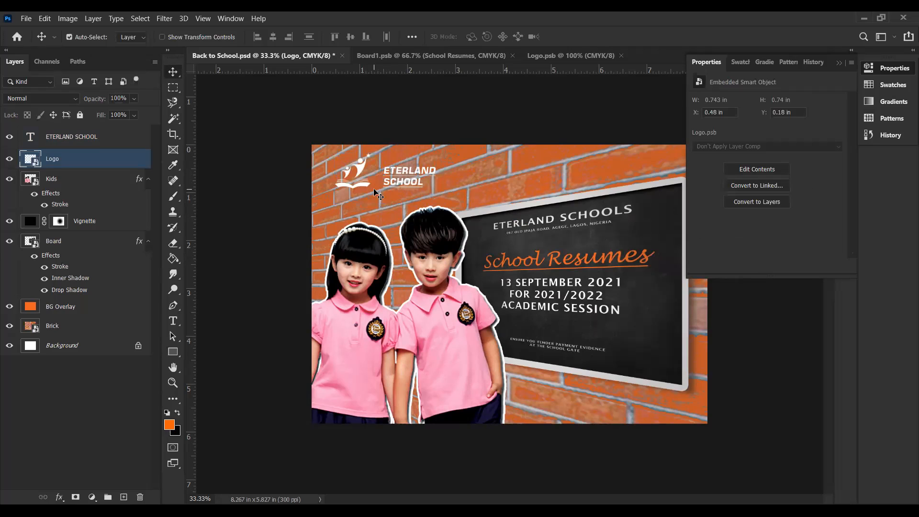
key("shift+Right")
key("shift+Right")
key("shift+Down")
key("shift+Down")
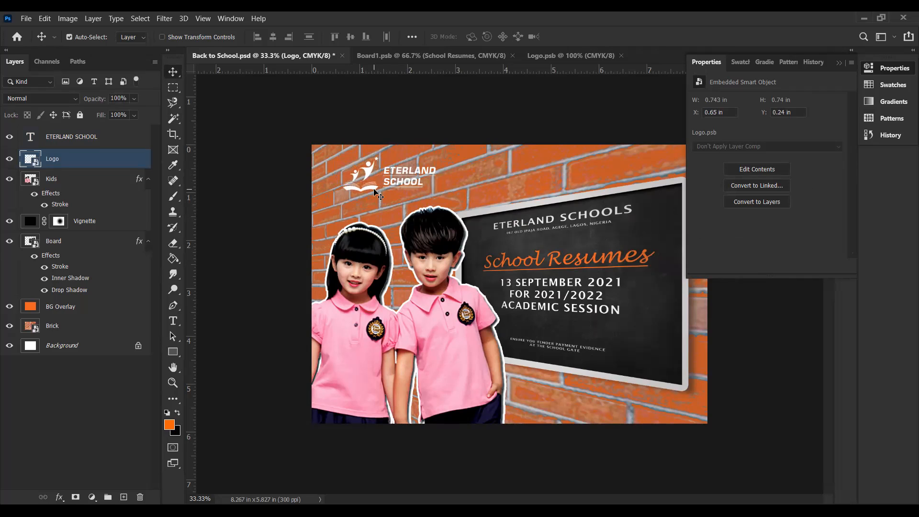
left_click(454, 366)
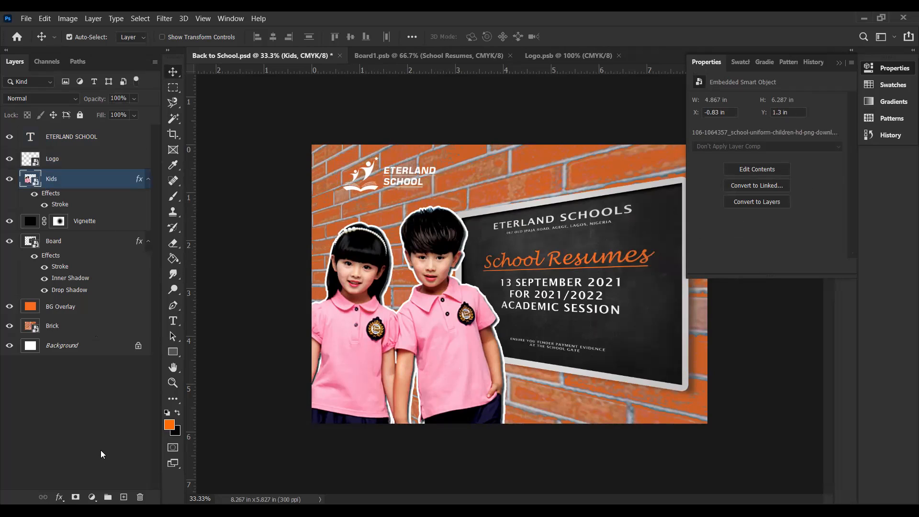
Step: Open the Kids smart object's contents for editing
left_click(92, 497)
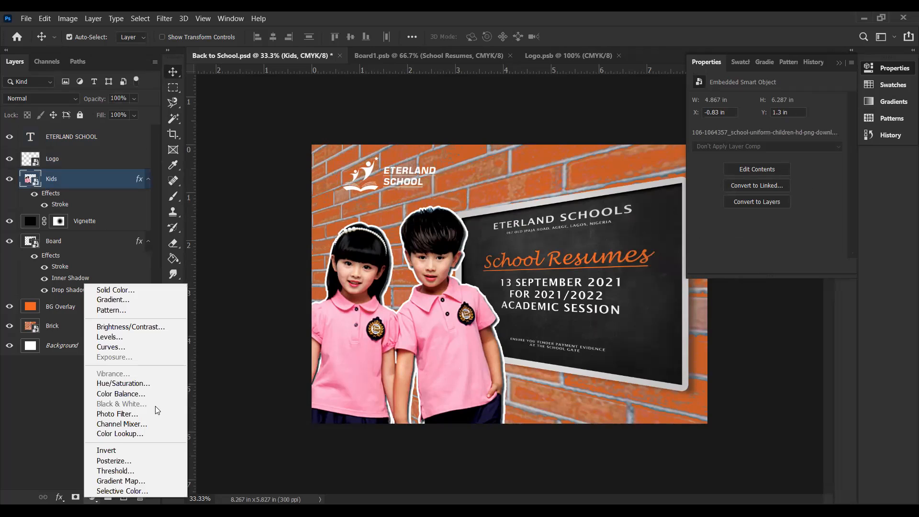
left_click(145, 412)
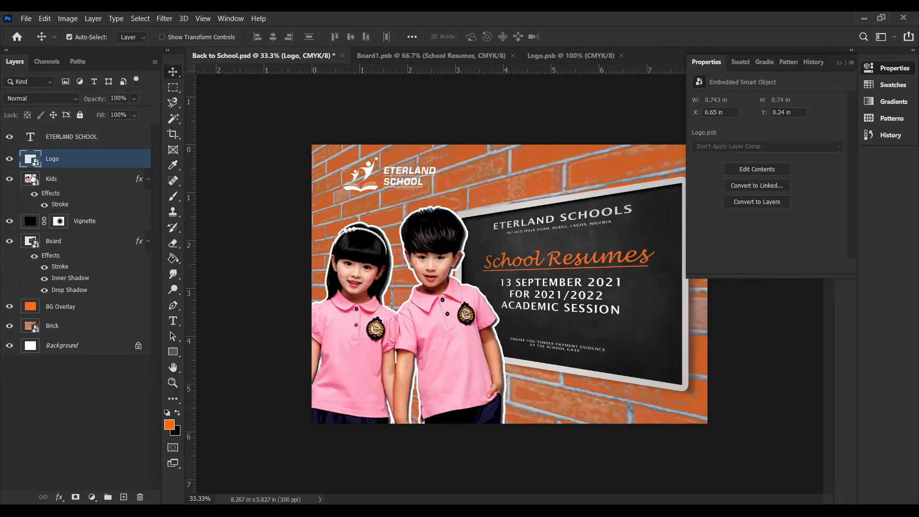
double_click(30, 180)
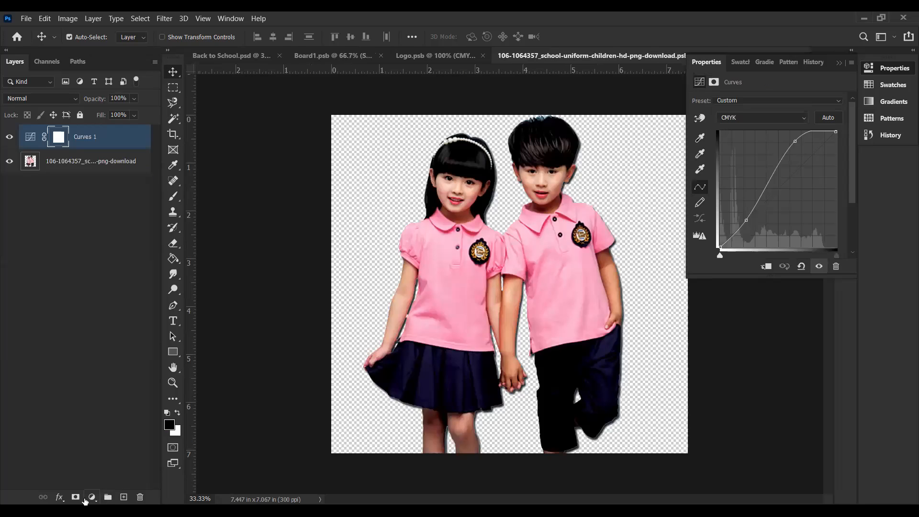
Step: Add a Warming Filter (85) Photo Filter at 42% density above the kids' Curves adjustment, save the contents and return to Back to School.psd
left_click(91, 498)
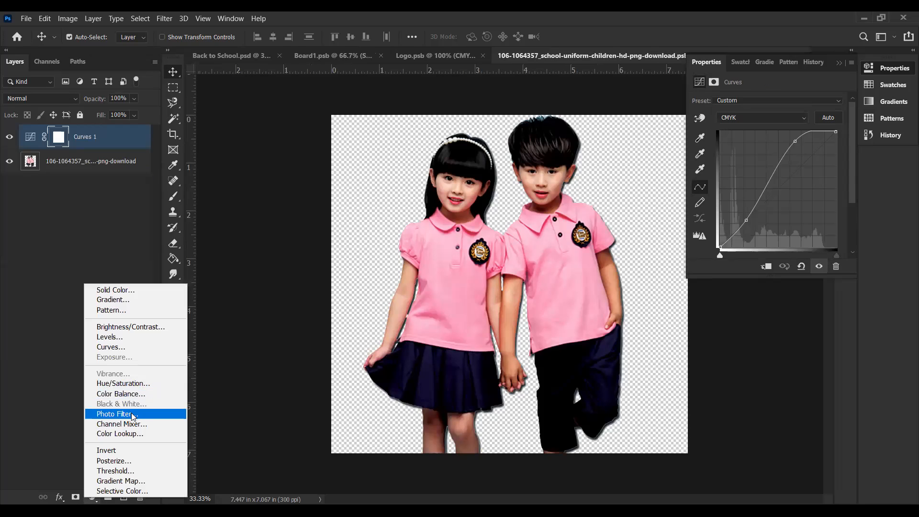
left_click(138, 410)
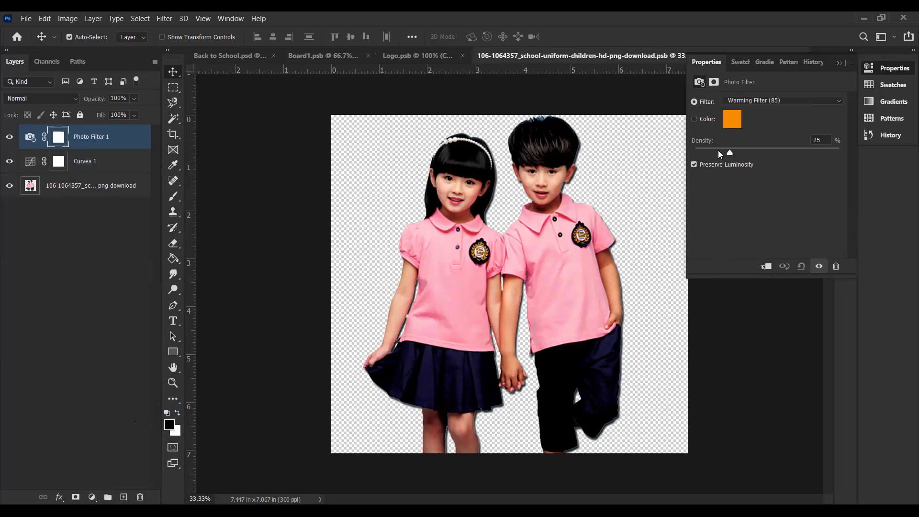
left_click_drag(746, 153, 754, 153)
key("ctrl+s")
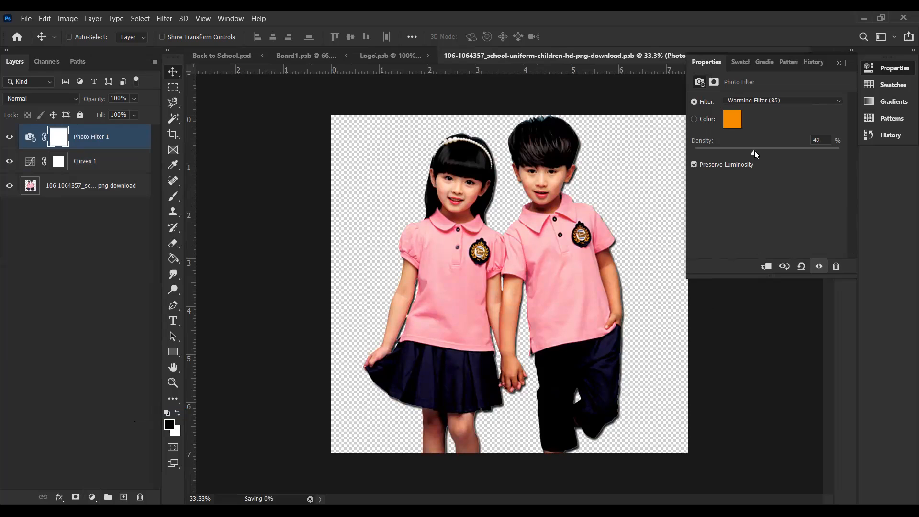
left_click(237, 56)
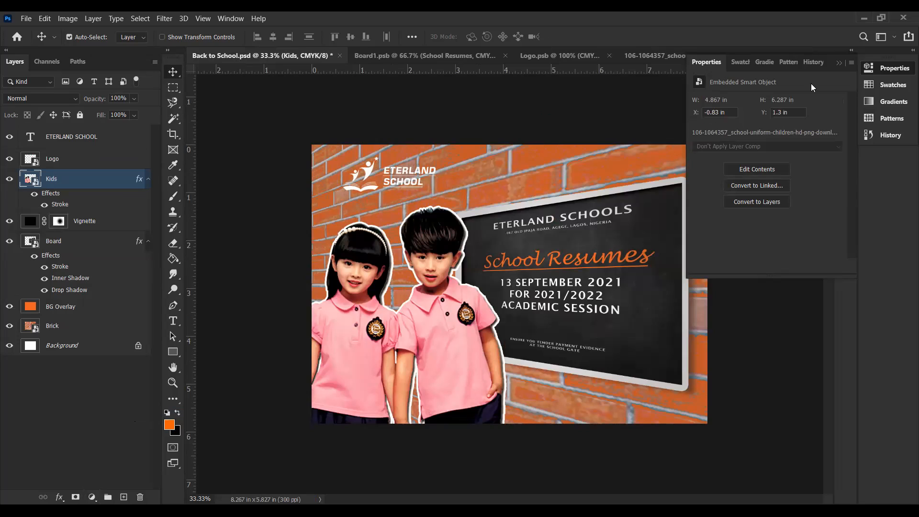
left_click(839, 62)
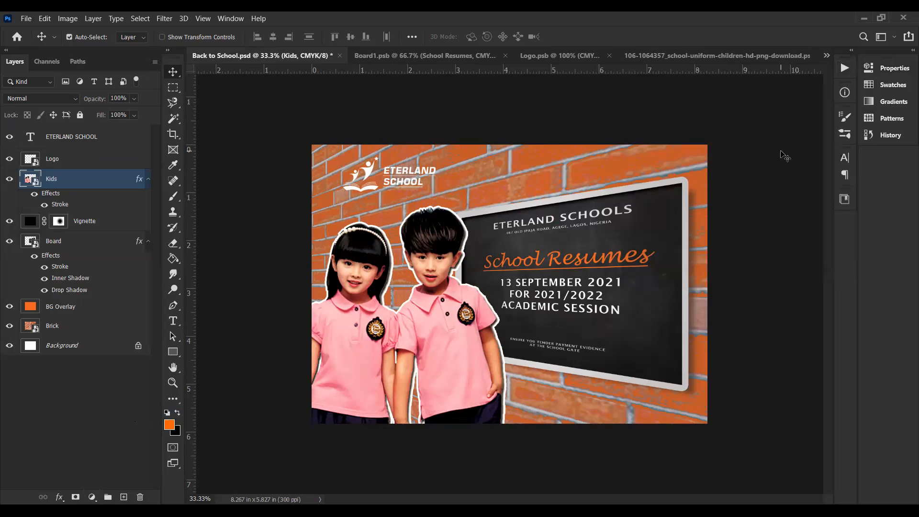
left_click(75, 139)
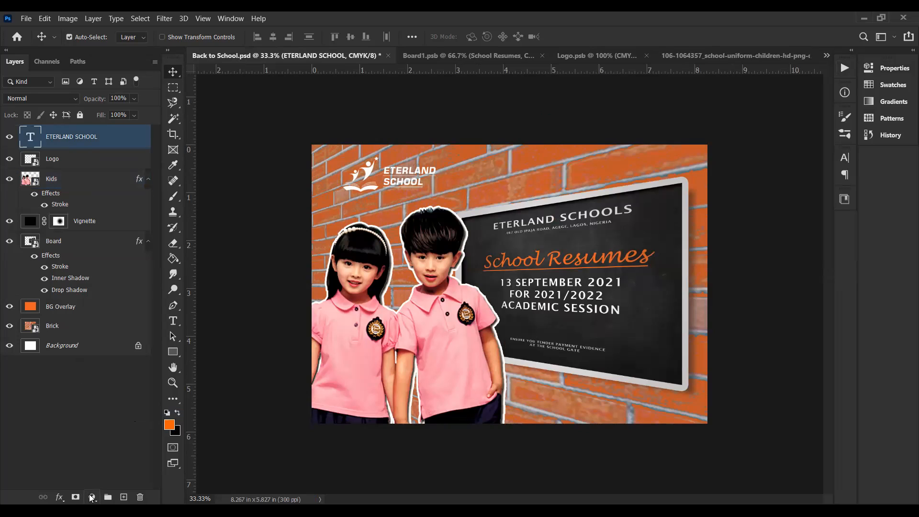
left_click(90, 496)
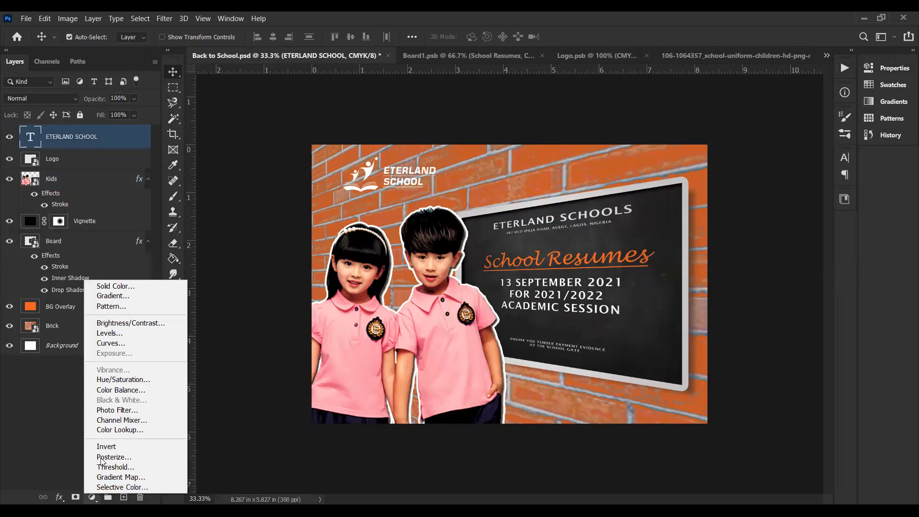
left_click(129, 428)
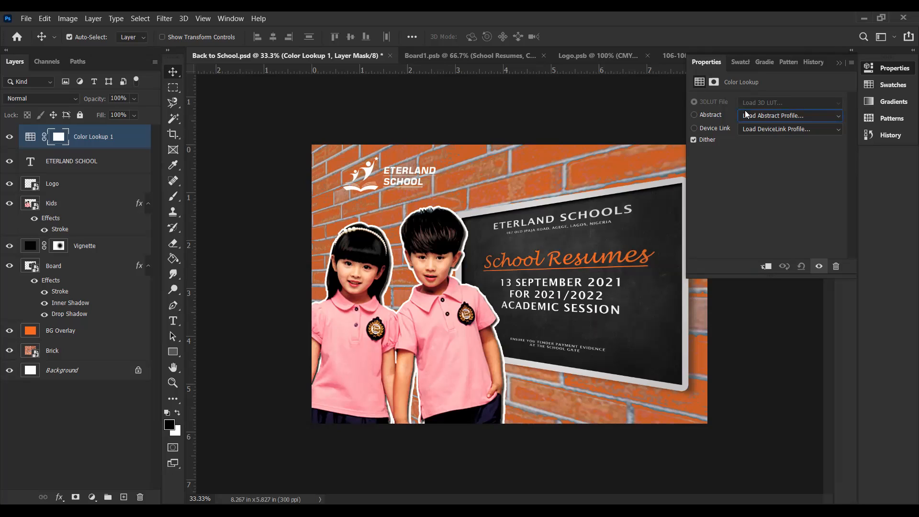
left_click(768, 130)
left_click(740, 182)
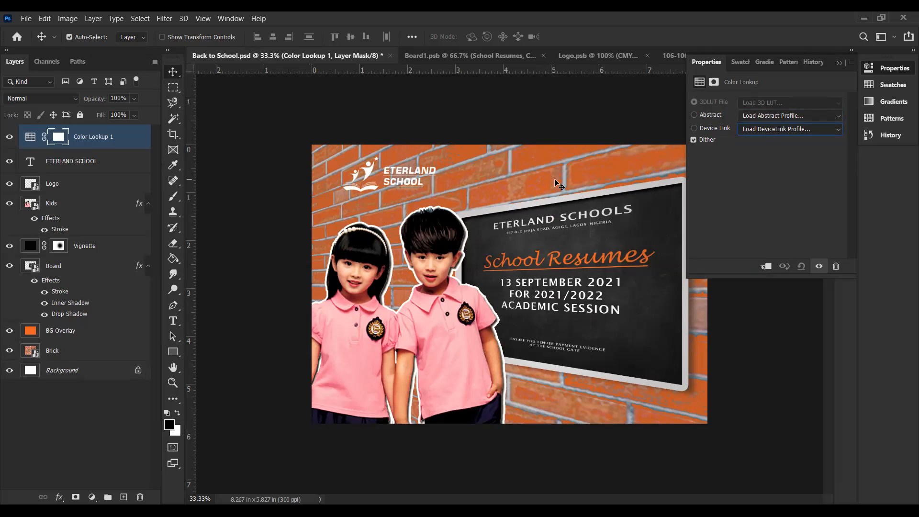
left_click(91, 139)
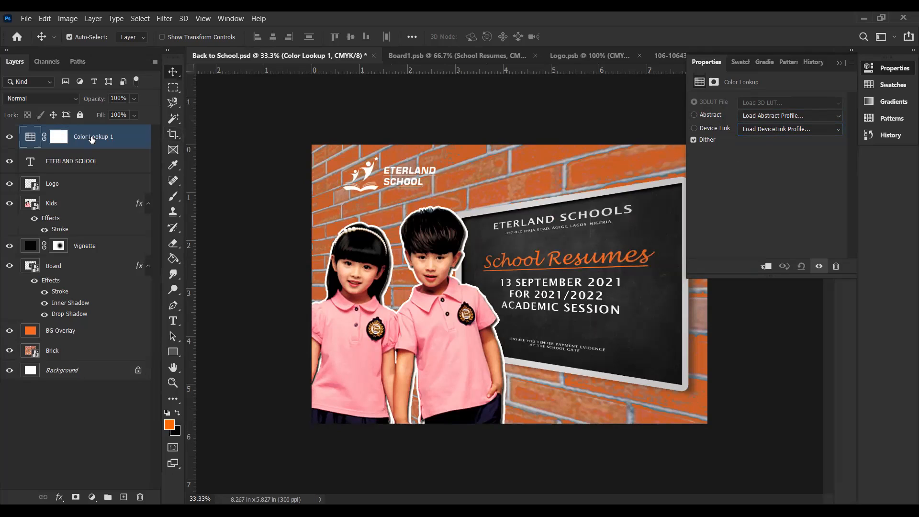
key("Delete")
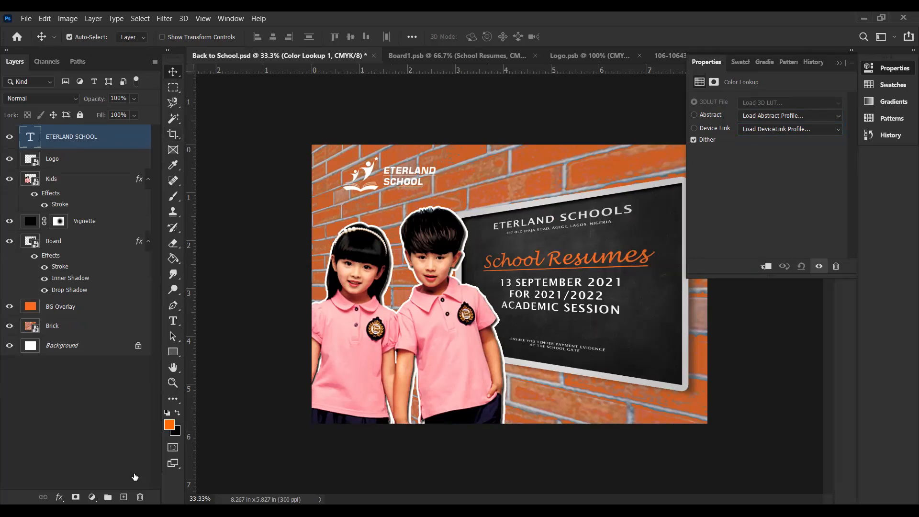
left_click(91, 497)
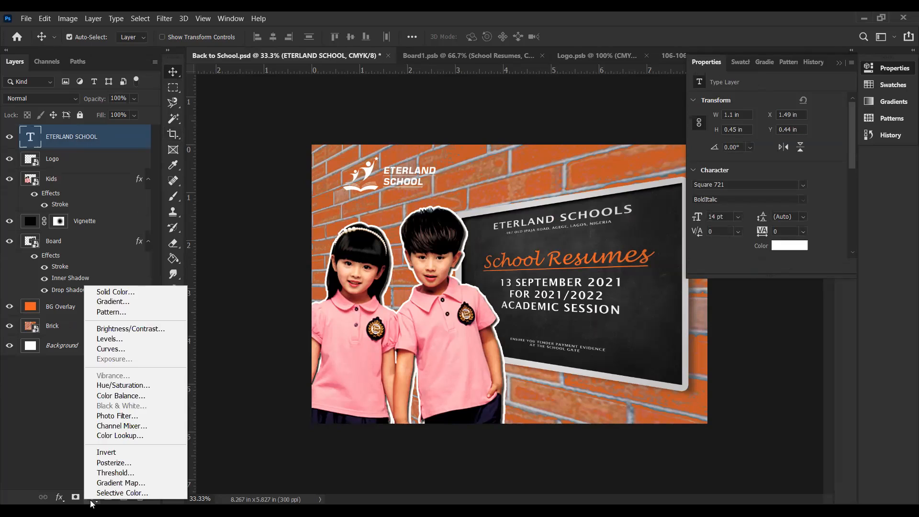
left_click(120, 436)
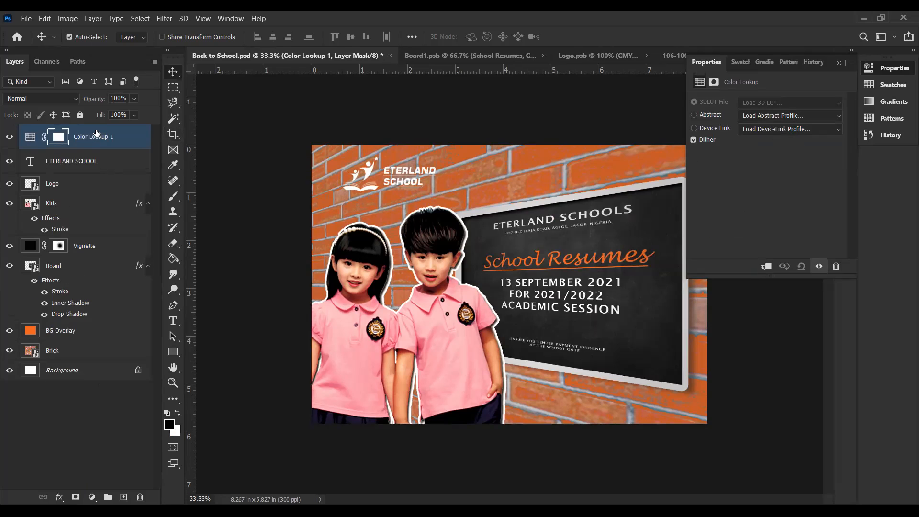
key("Delete")
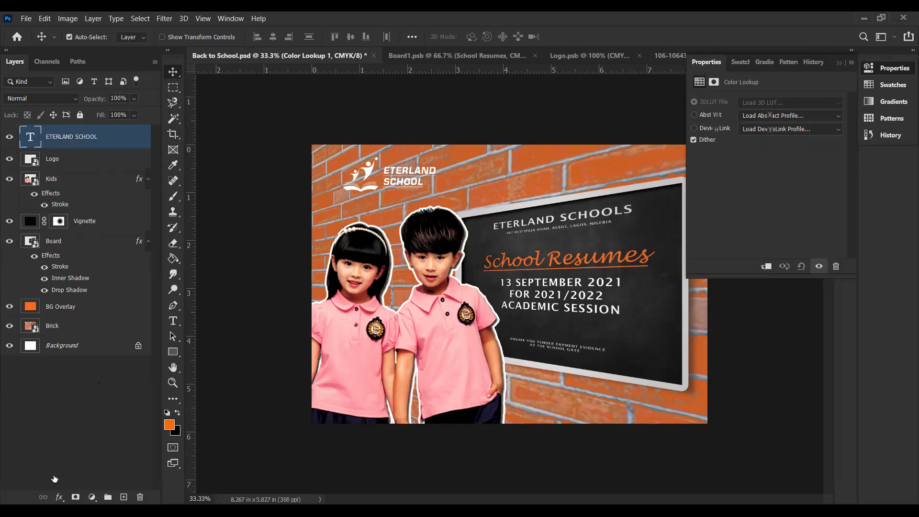
left_click(90, 455)
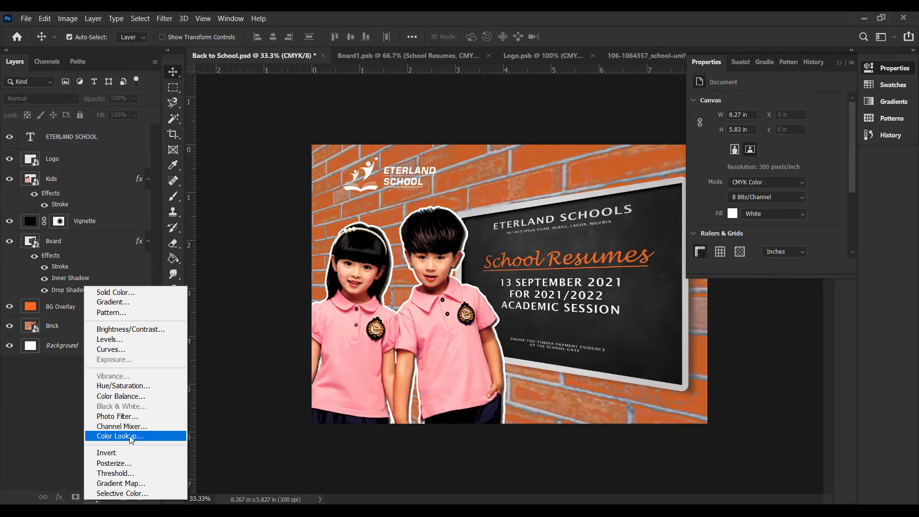
left_click(130, 435)
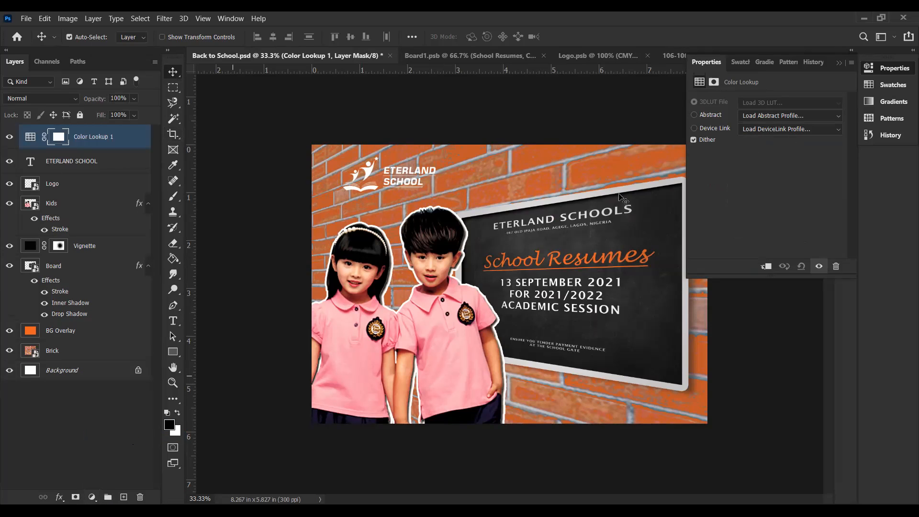
left_click(704, 117)
left_click(903, 63)
key("Delete")
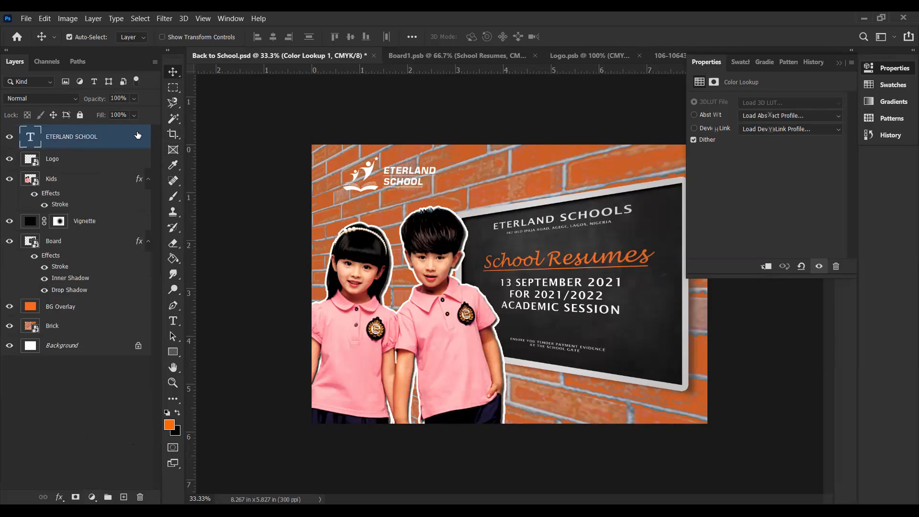
left_click(259, 278)
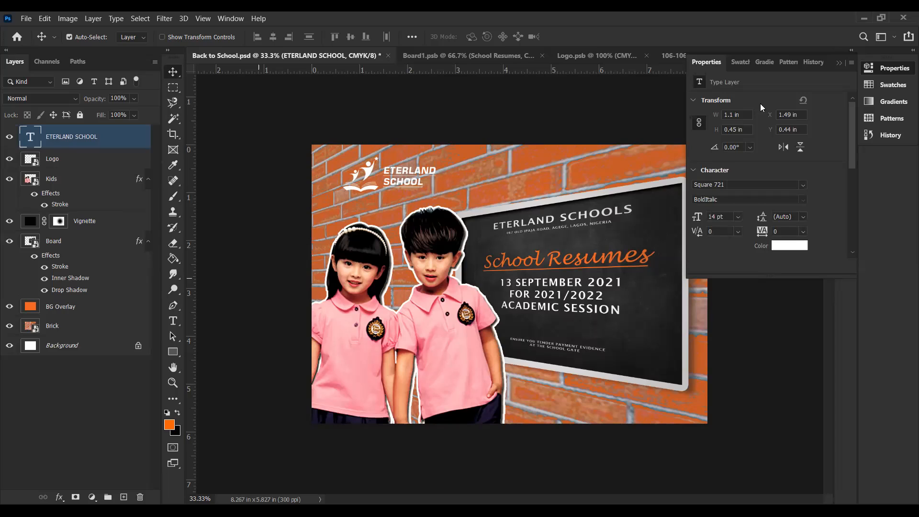
left_click(838, 63)
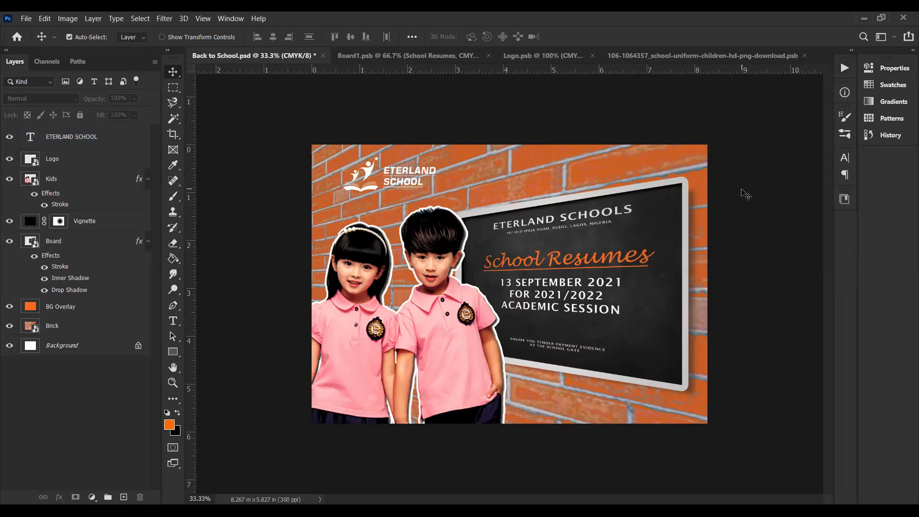
Step: Save the Back to School document and check the whole composition at a smaller view
key("ctrl")
key("ctrl+s")
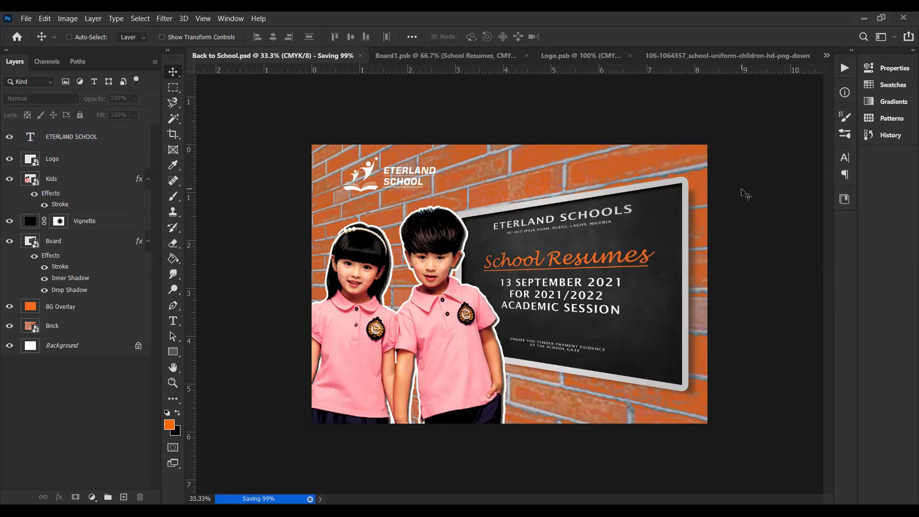
key("ctrl+minus")
key("ctrl+minus")
key("ctrl+plus")
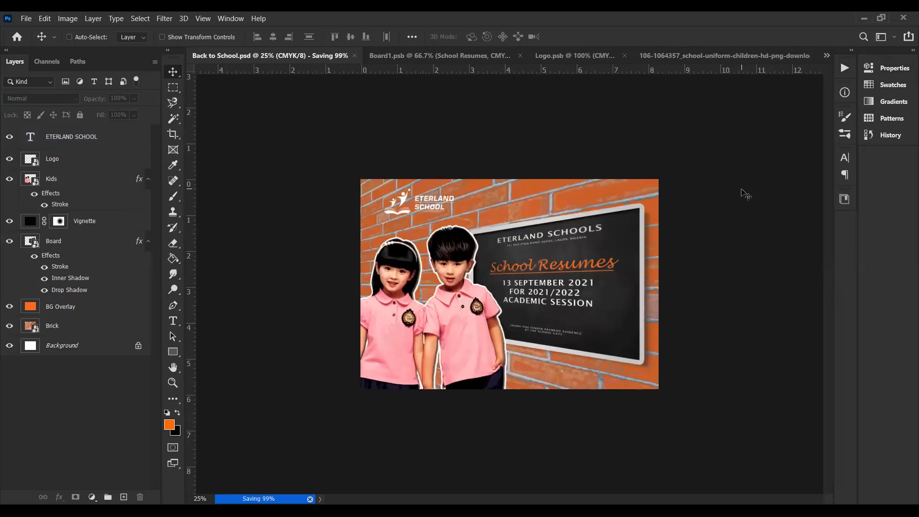
key("ctrl+plus")
key("ctrl")
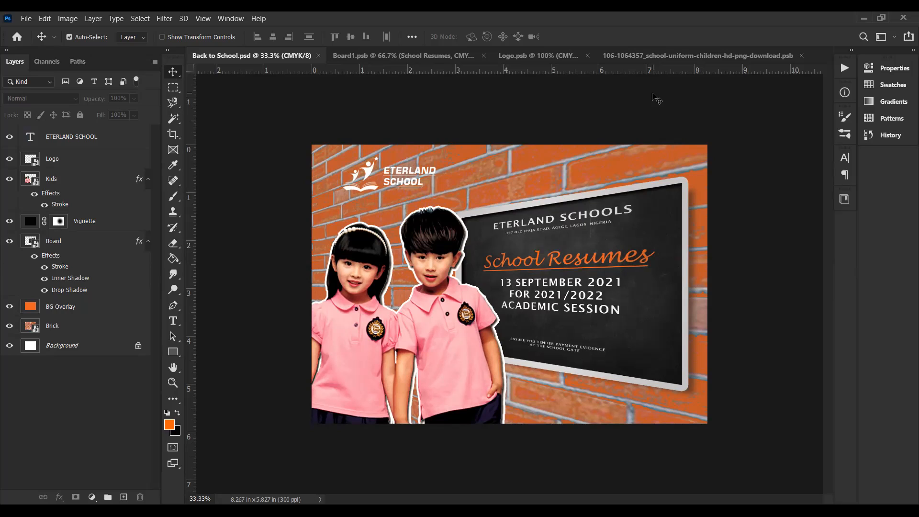
Step: Review the adjustment layers inside the Logo and Kids smart objects and return to the main document
left_click(369, 173)
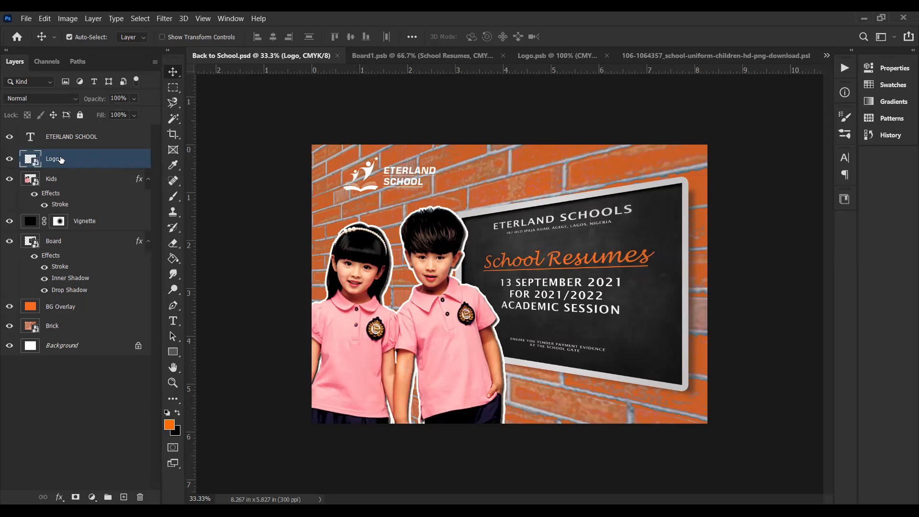
double_click(30, 159)
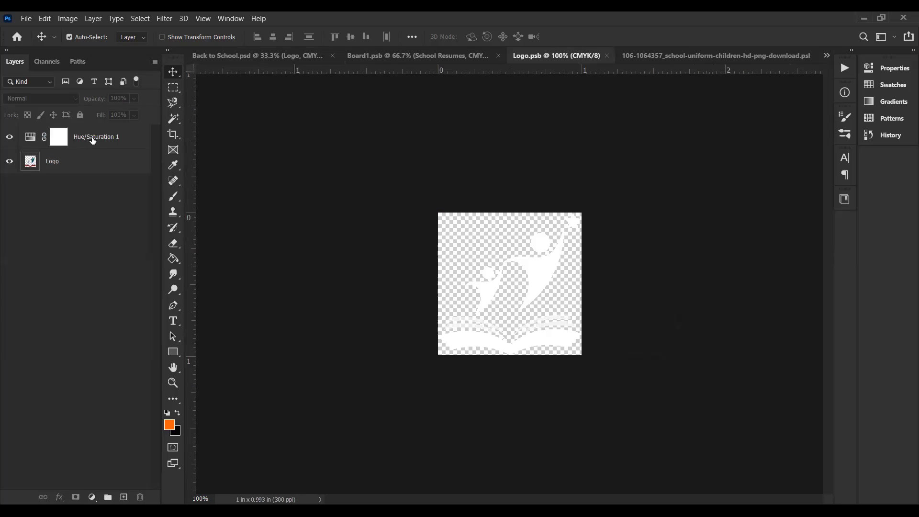
left_click(283, 53)
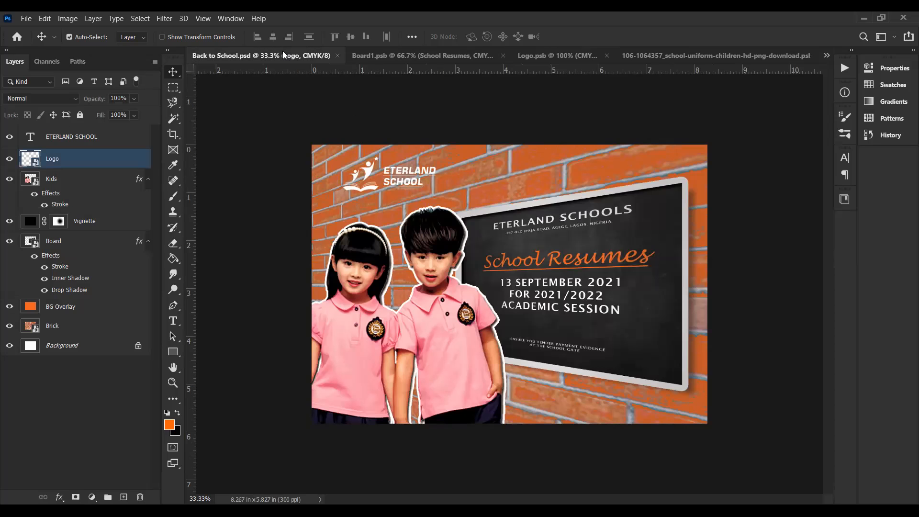
left_click(651, 57)
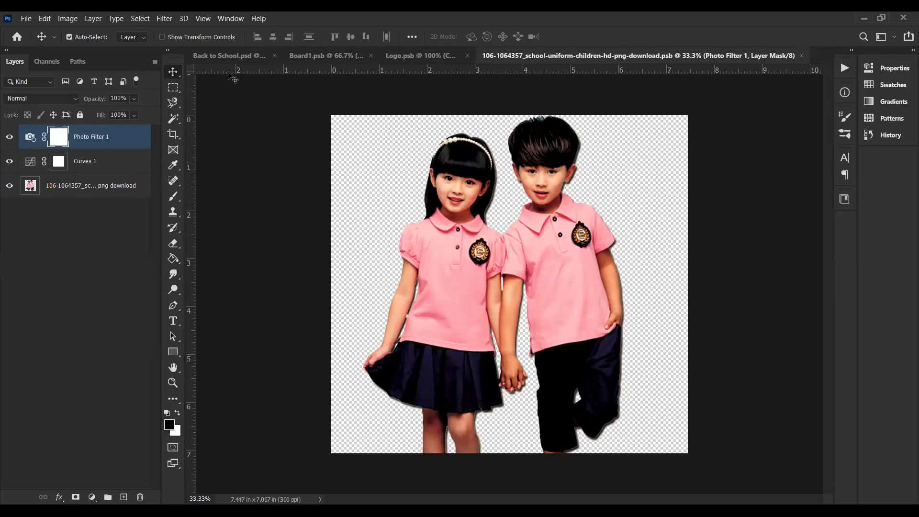
left_click(211, 55)
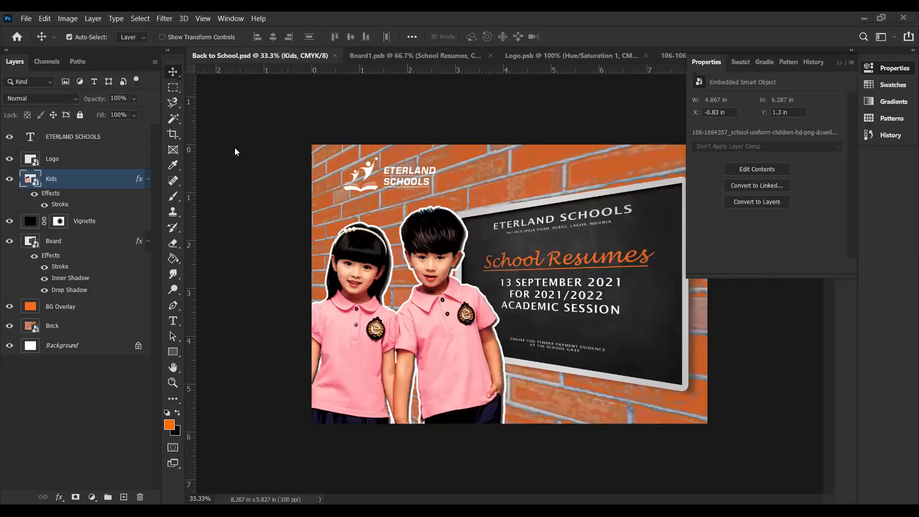
Step: Color-label the ETERLAND SCHOOLS text layer orange and the Logo layer green
left_click(104, 141)
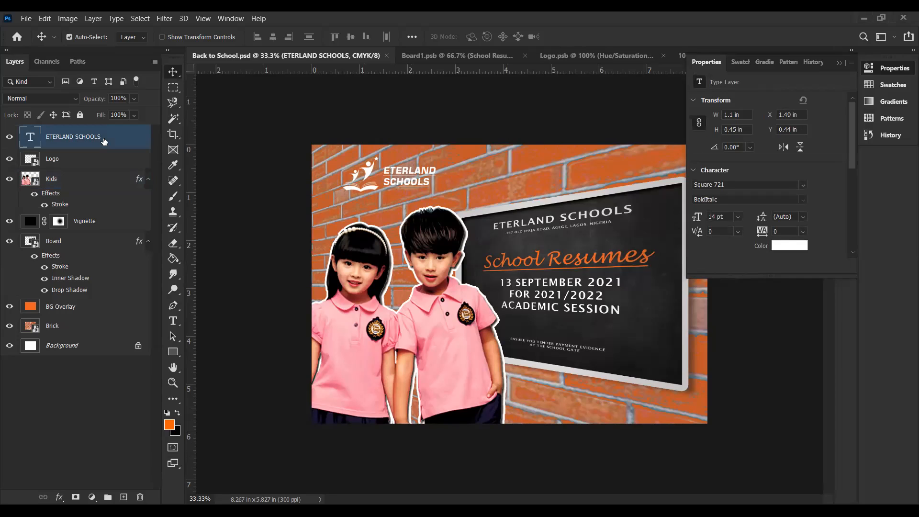
right_click(104, 139)
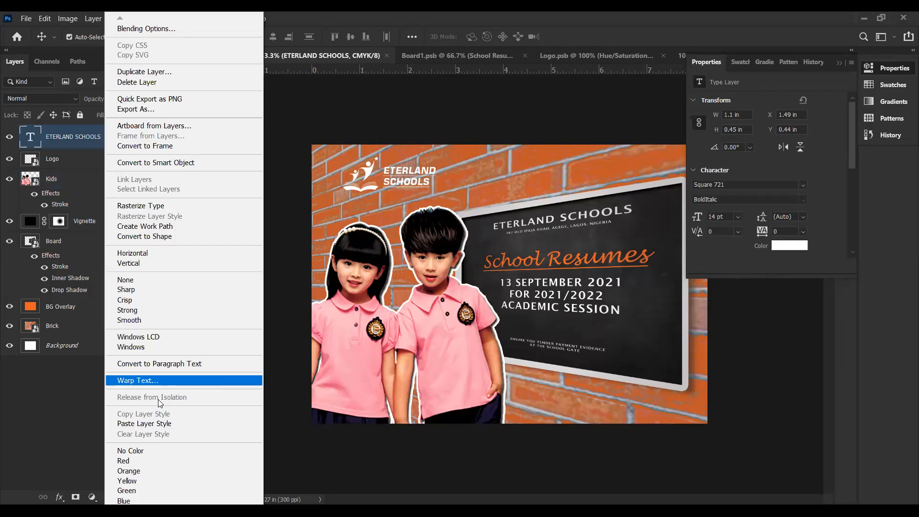
left_click(149, 470)
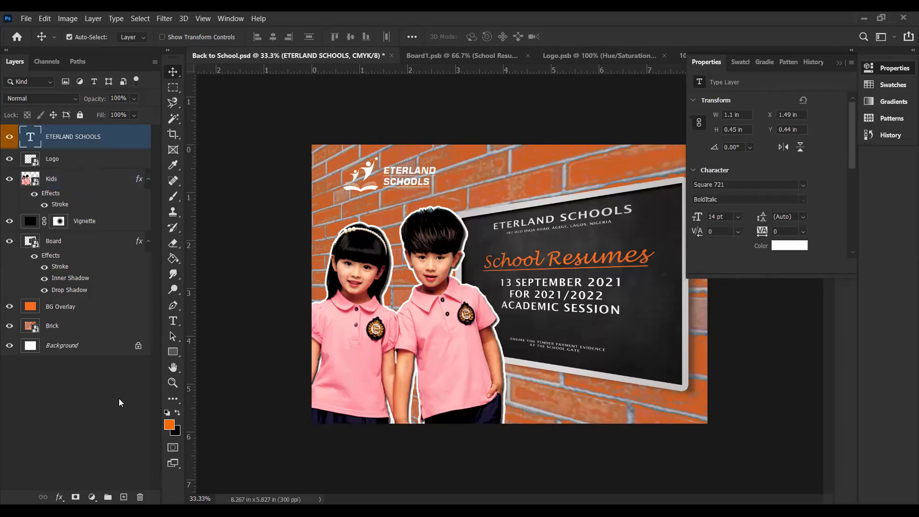
right_click(90, 159)
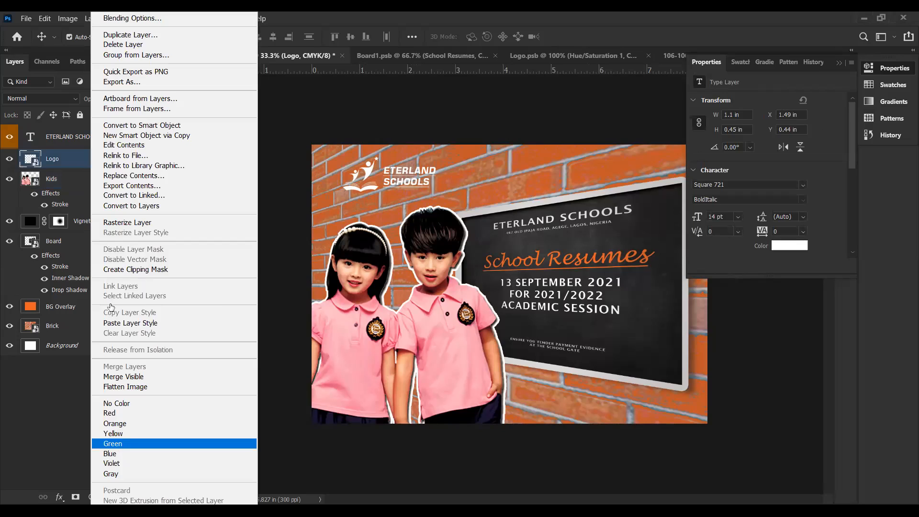
left_click(115, 444)
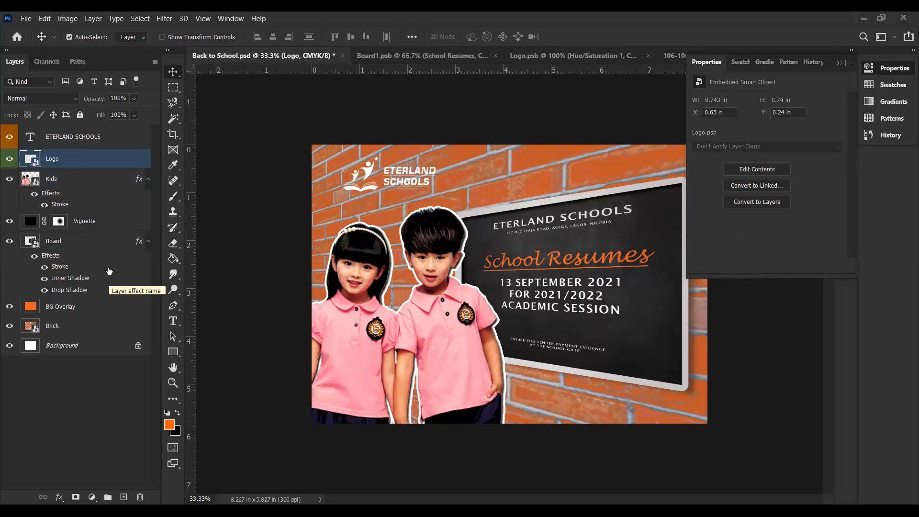
Step: Color-label the Kids layer violet and the Board layer yellow
right_click(105, 178)
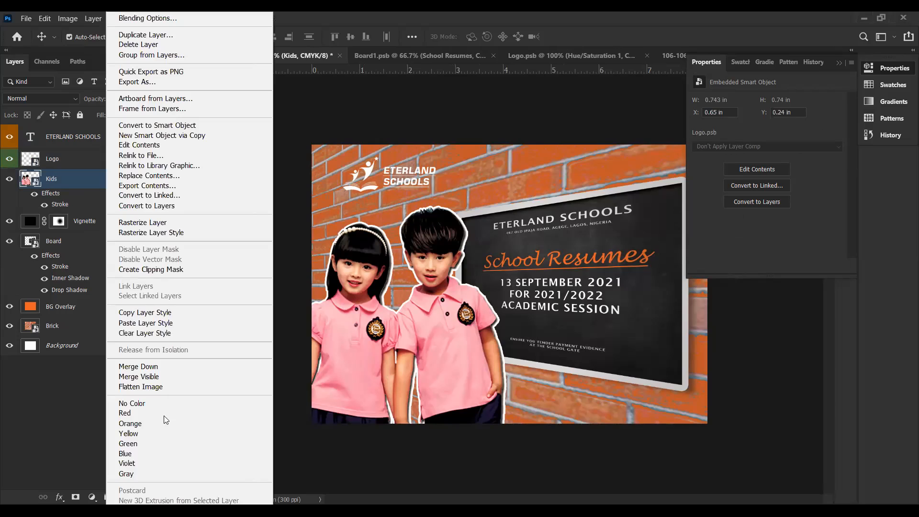
left_click(136, 463)
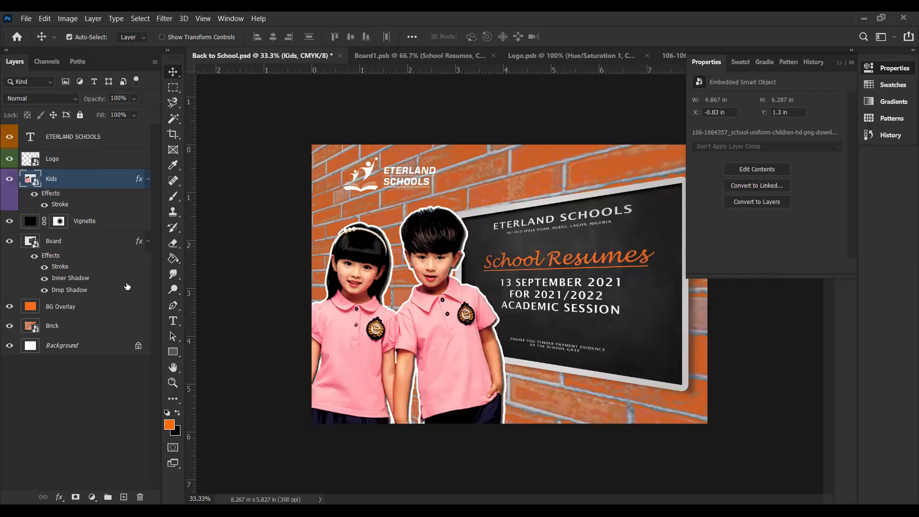
right_click(107, 245)
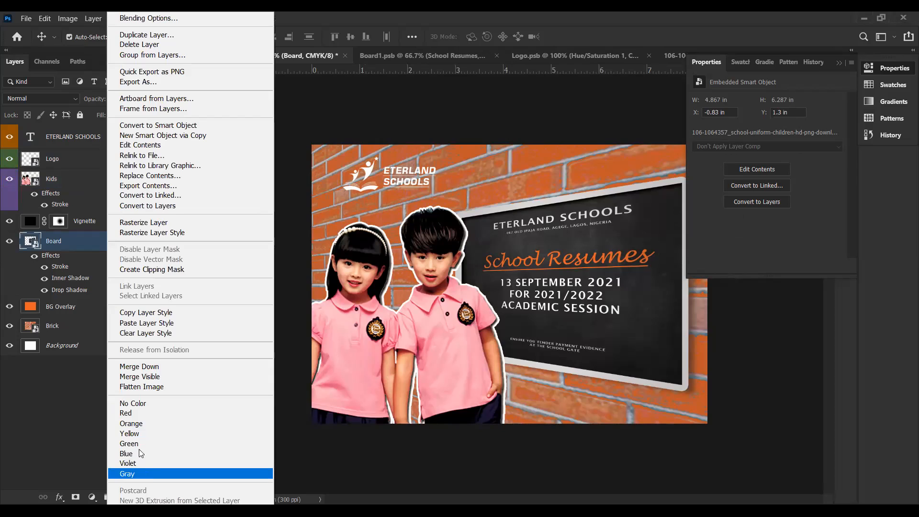
left_click(140, 433)
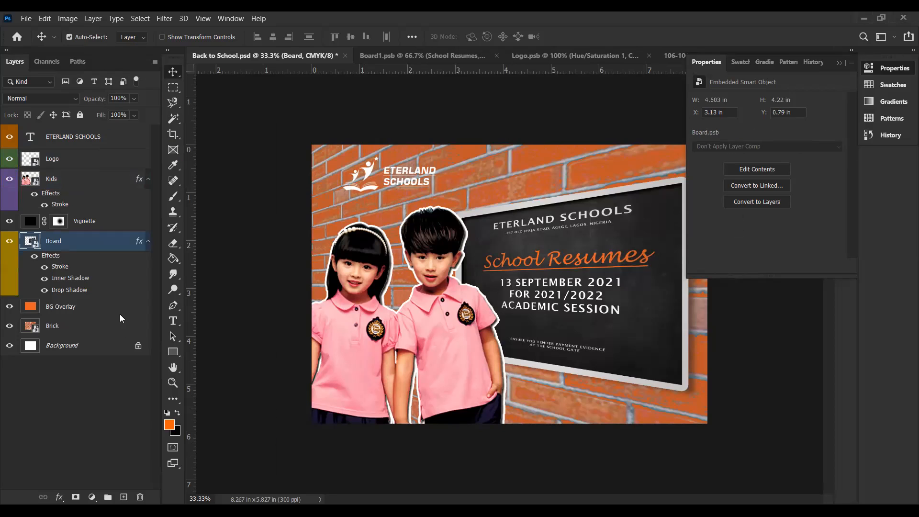
Step: Color-label the BG Overlay layer green and the Brick layer red, leaving no layer selected
left_click(113, 307)
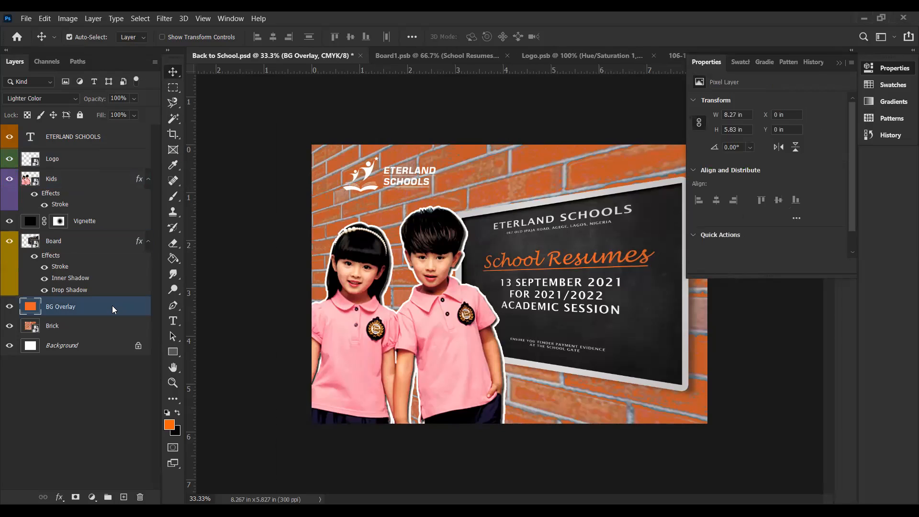
right_click(112, 305)
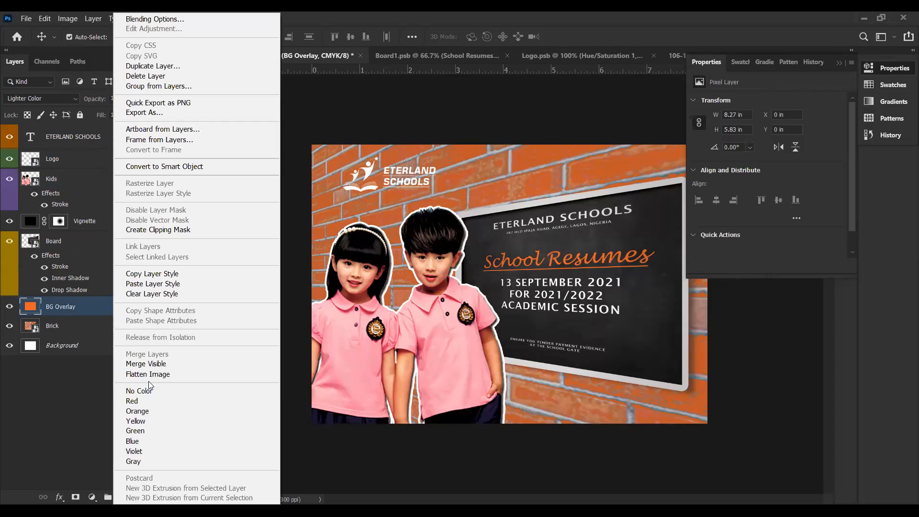
left_click(170, 432)
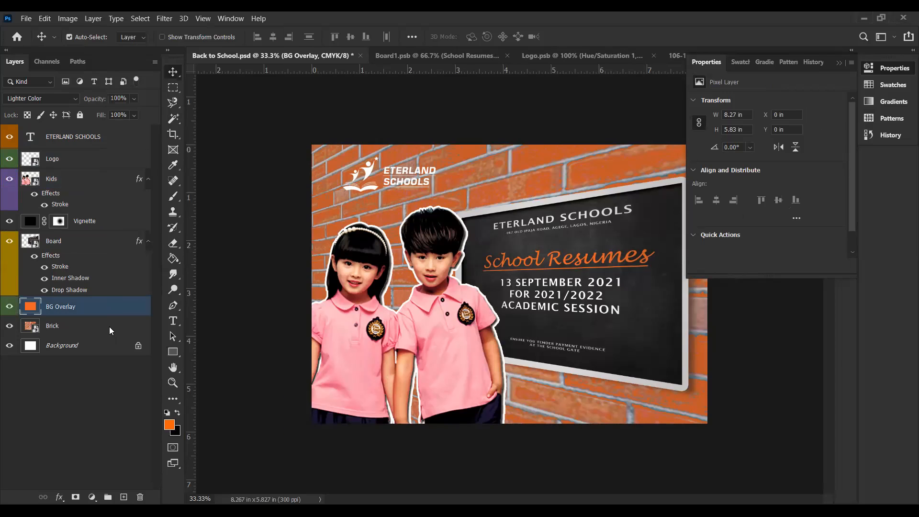
right_click(110, 325)
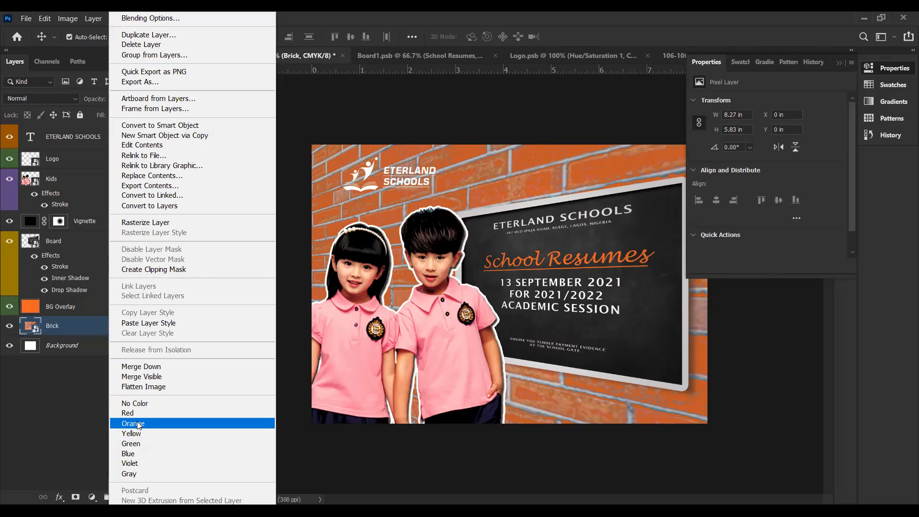
left_click(138, 423)
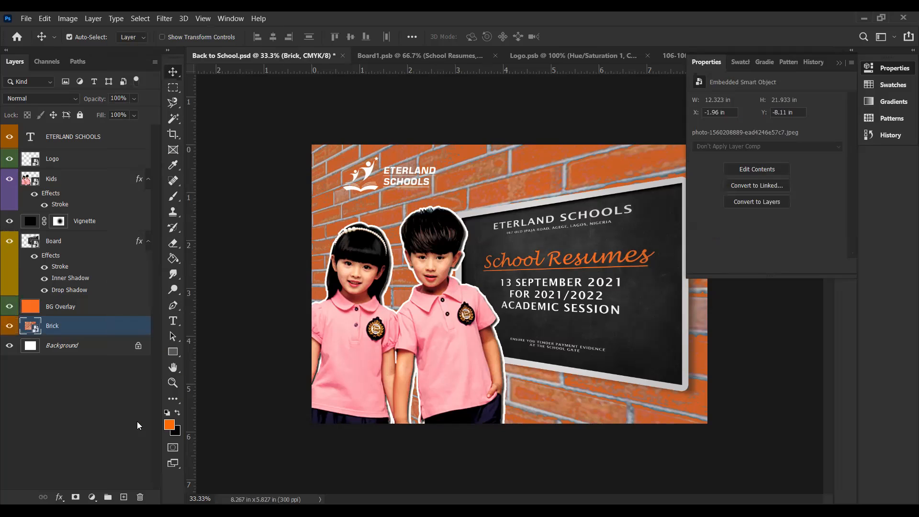
right_click(96, 328)
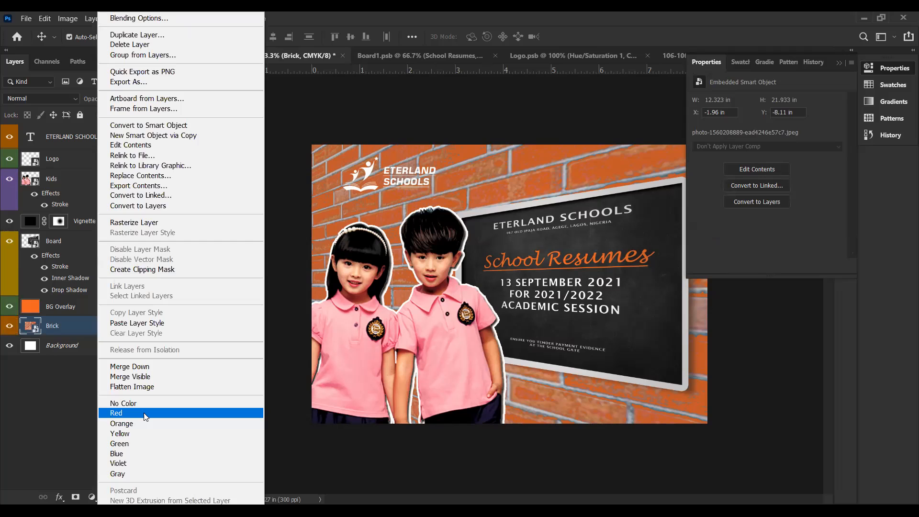
left_click(145, 415)
left_click(266, 404)
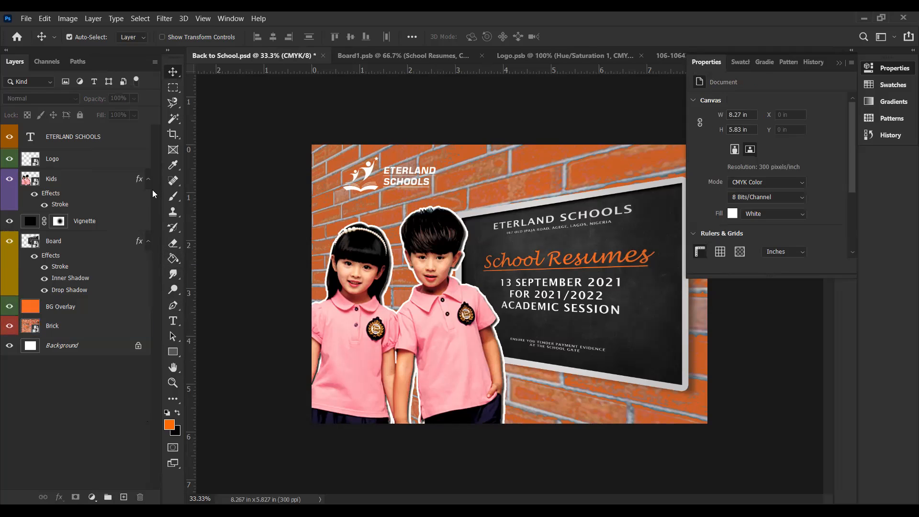
Step: Collapse the effects lists of the Board and Kids layers and color-label the Vignette layer red
left_click(148, 241)
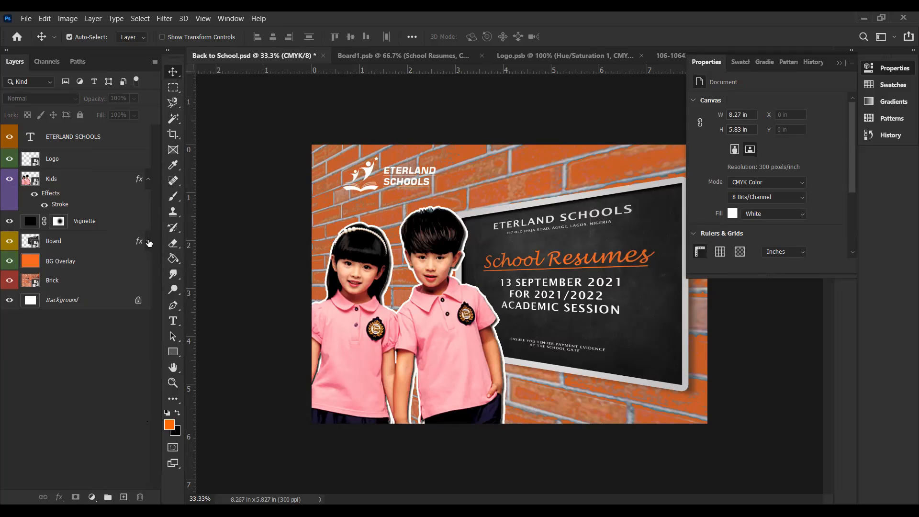
left_click(148, 179)
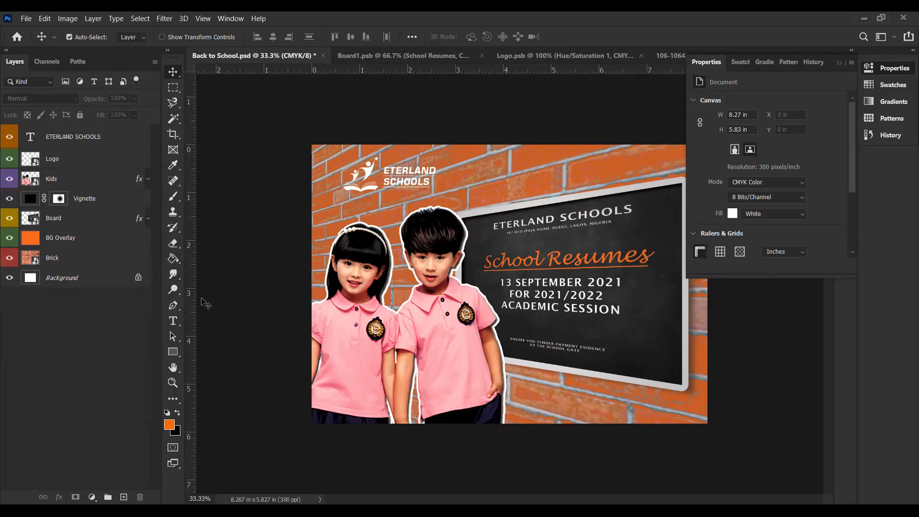
right_click(112, 195)
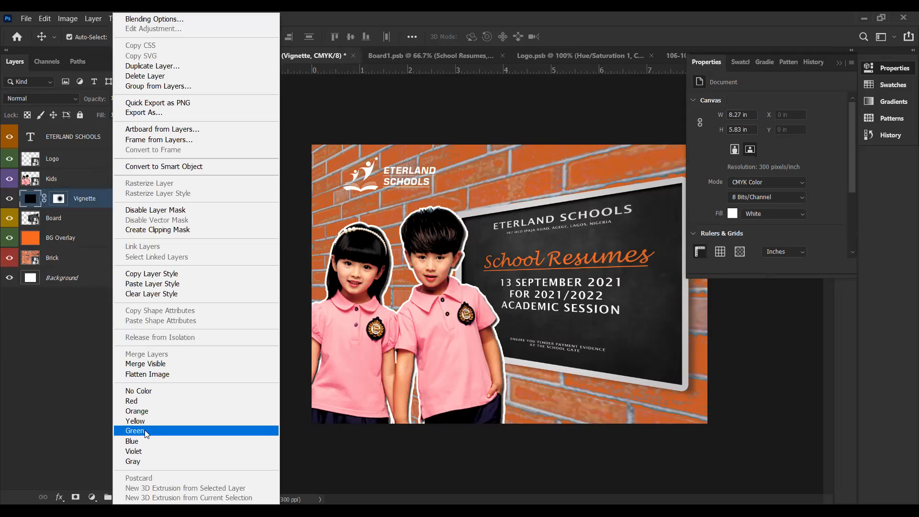
left_click(139, 402)
left_click(268, 357)
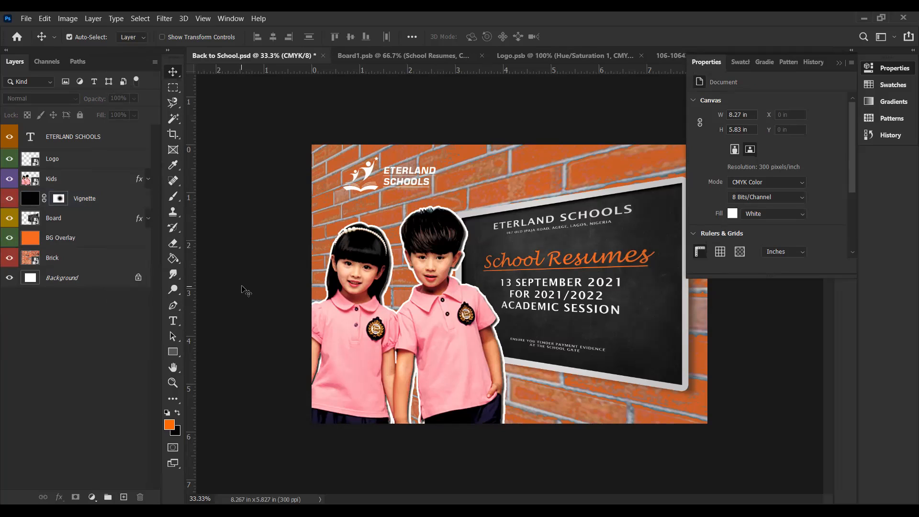
Step: Save the Back to School document and look through the available export options
key("ctrl+s")
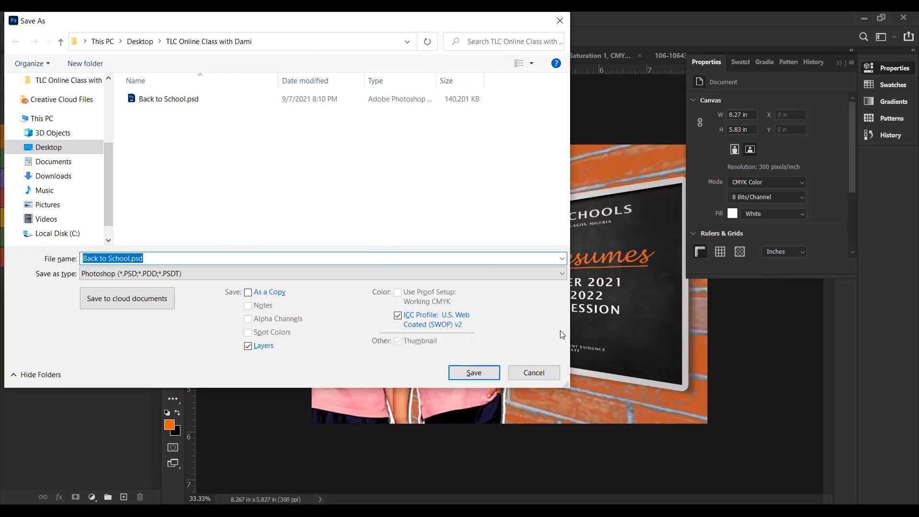
left_click(533, 373)
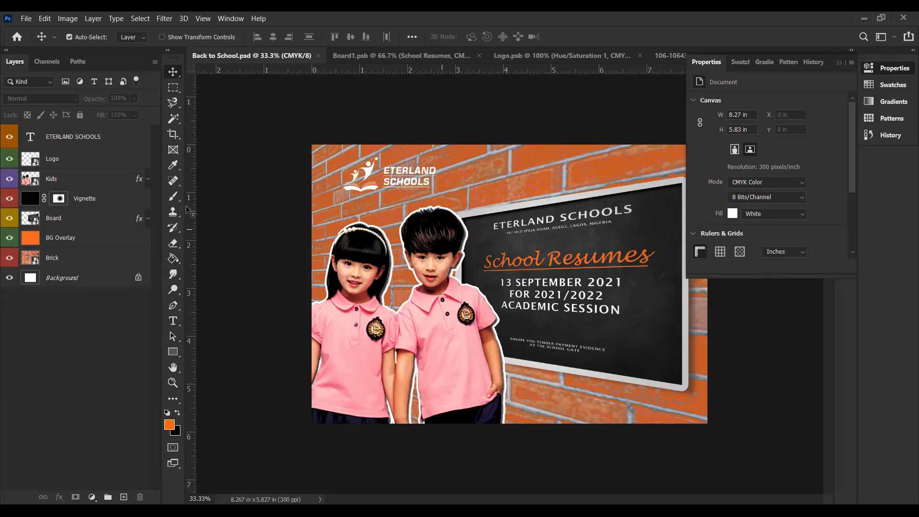
left_click(27, 18)
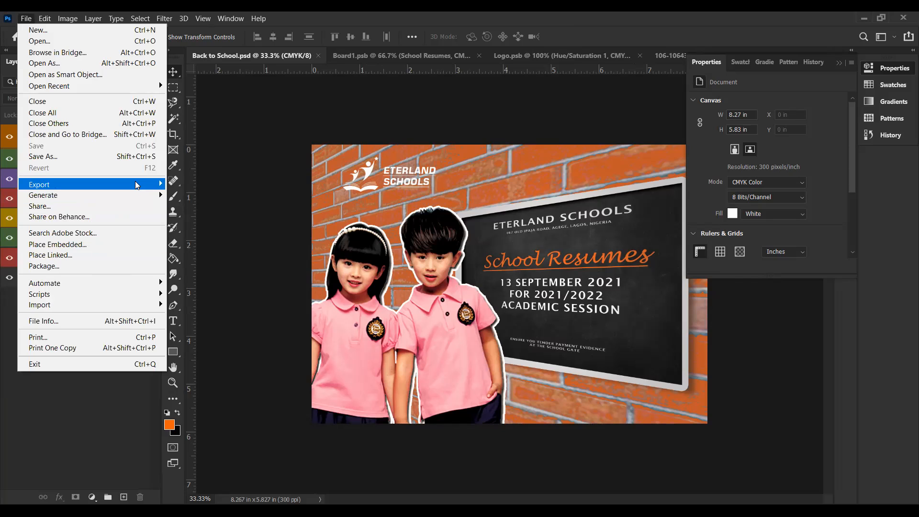
mouse_move(137, 185)
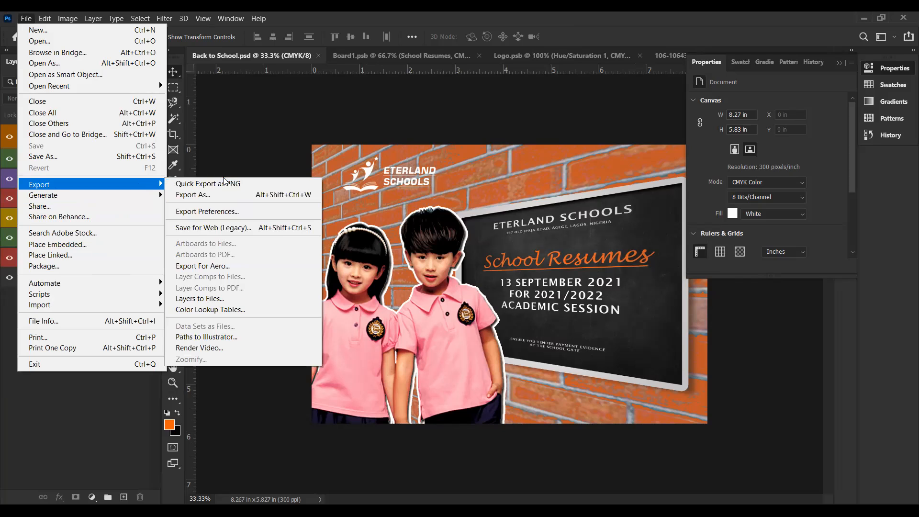
left_click(290, 136)
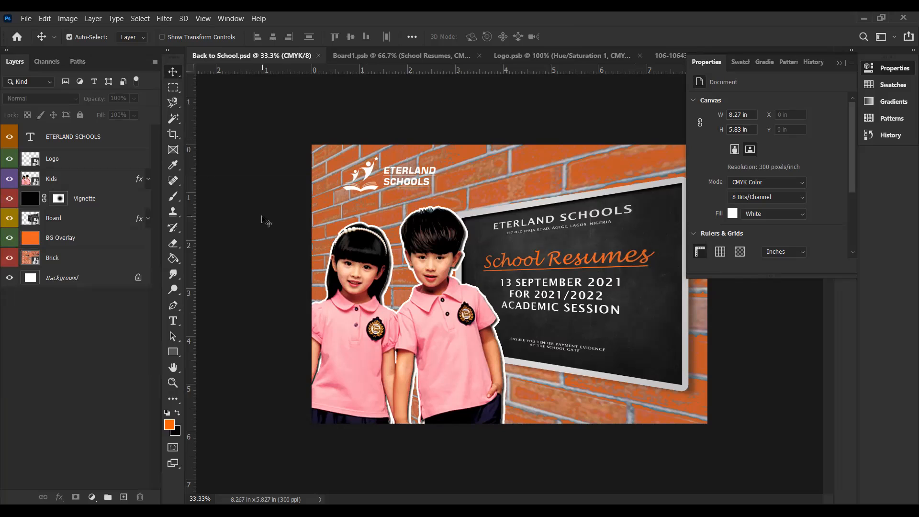
Step: Save a JPEG version of the design as Back to School.jpg in the same folder as the PSD
key("ctrl")
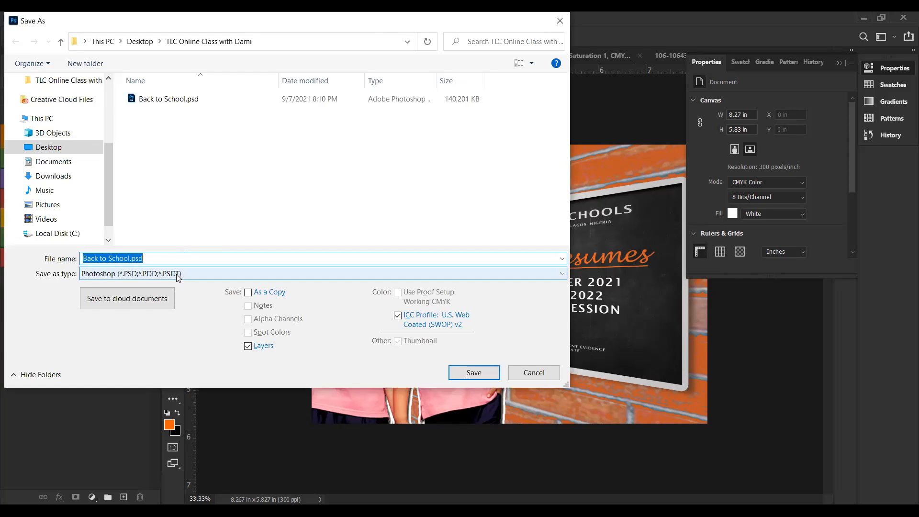
left_click(177, 275)
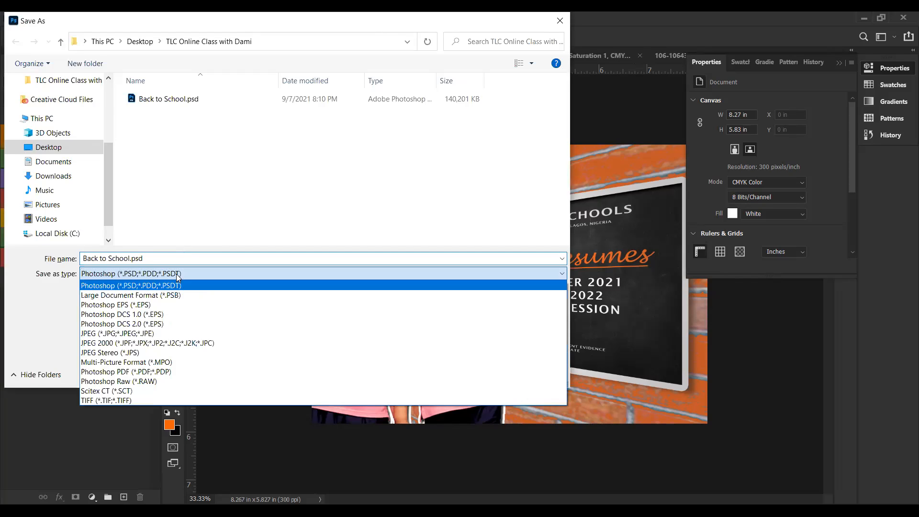
left_click(147, 334)
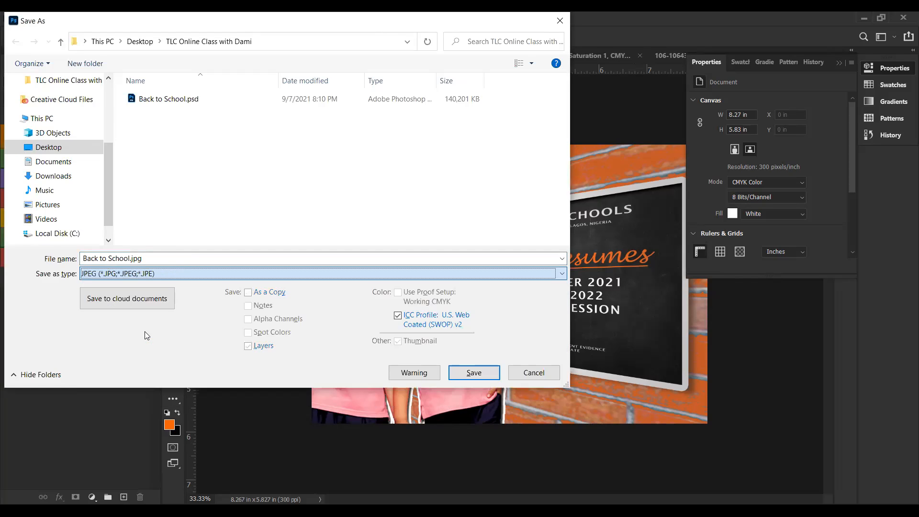
left_click(478, 373)
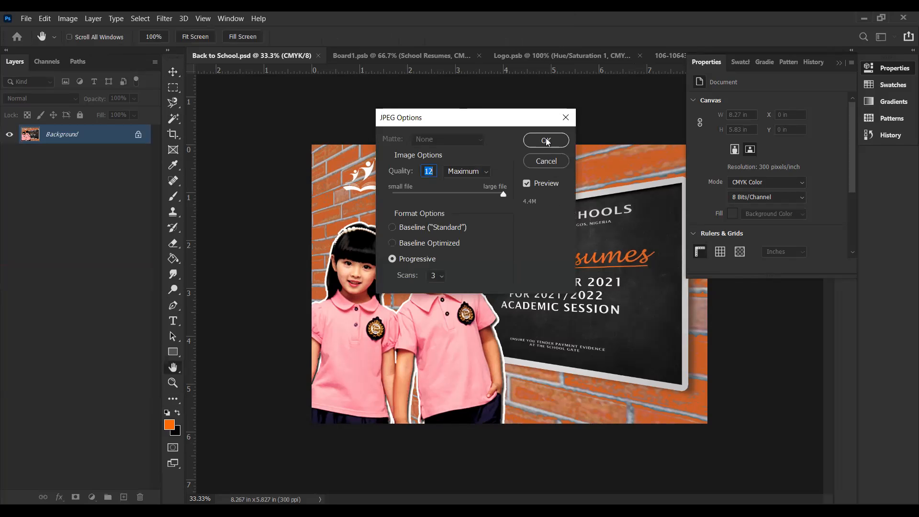
left_click(546, 141)
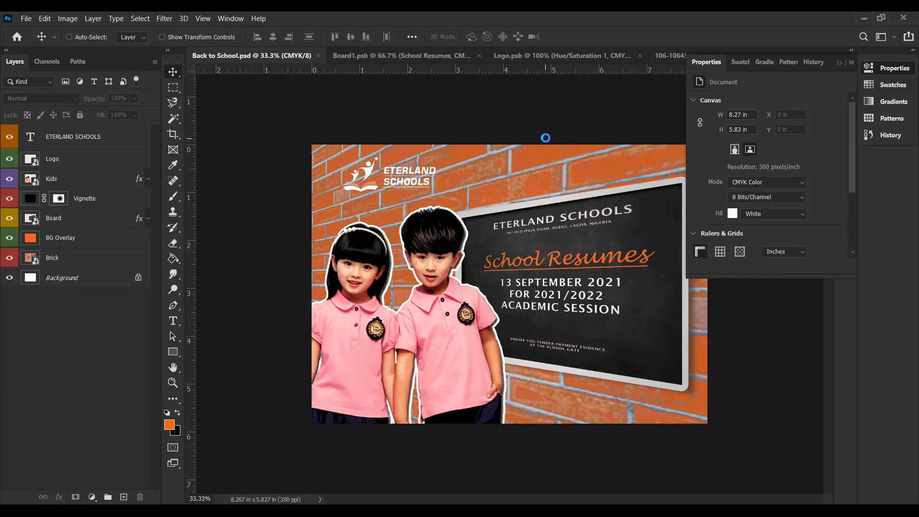
key("ctrl+shift+s")
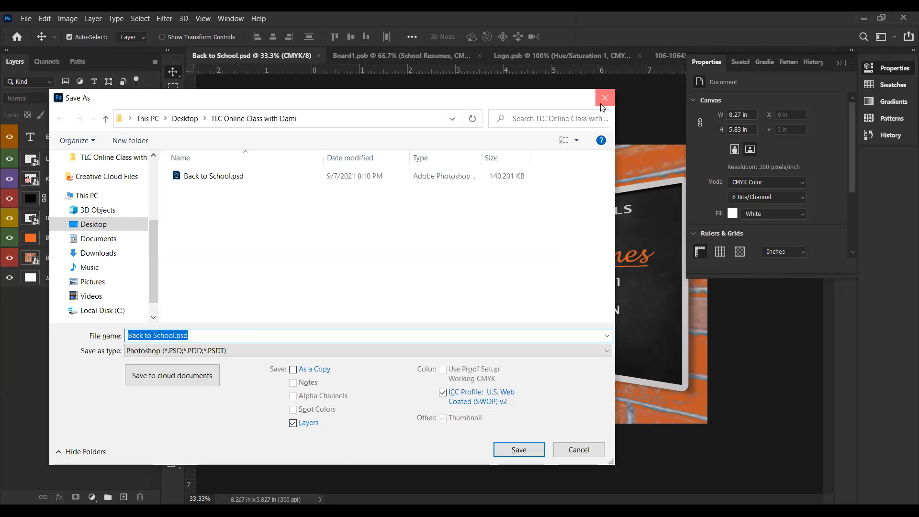
left_click(604, 98)
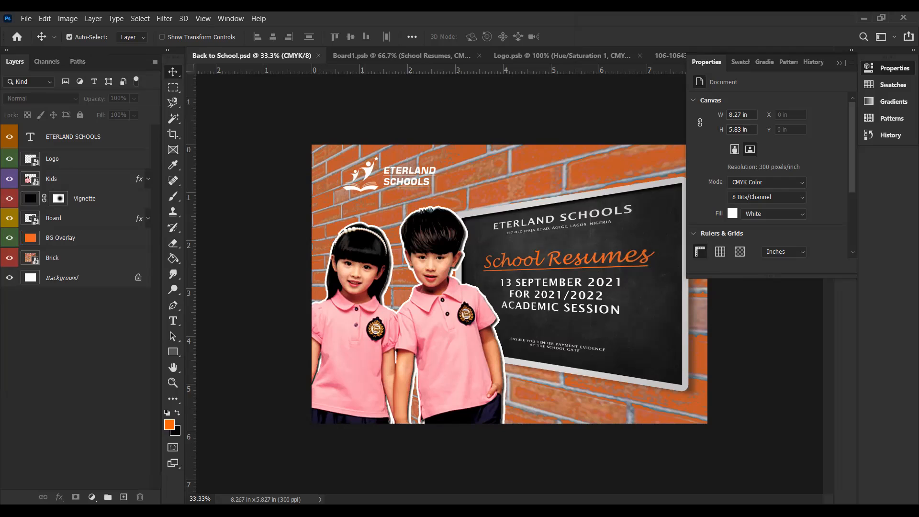